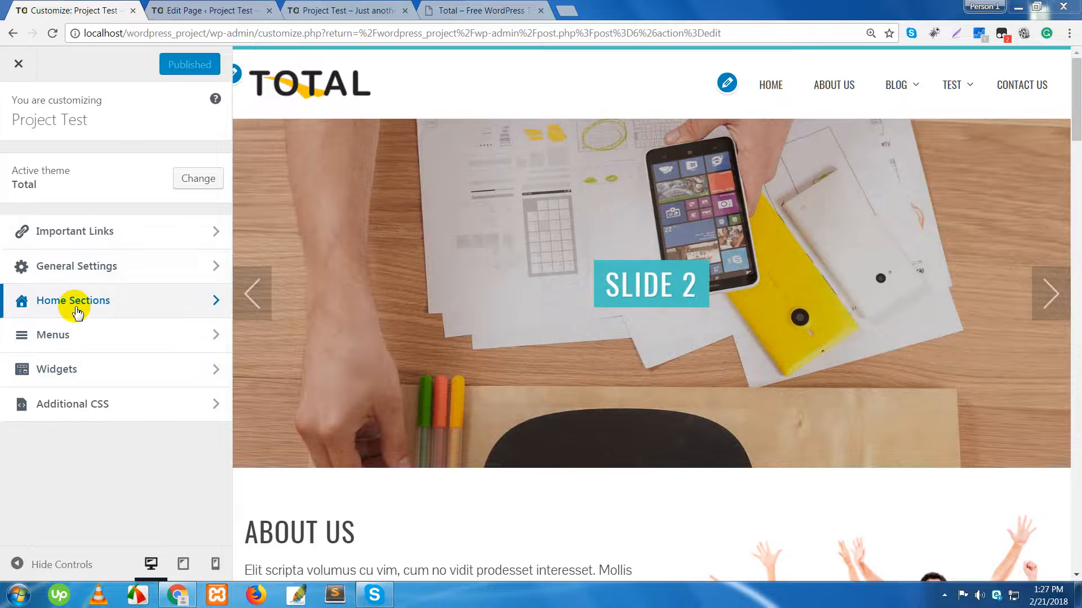
Open the Featured Section settings under Home Sections and choose ONLINE MARKETING as Featured Page 1.
left_click(75, 306)
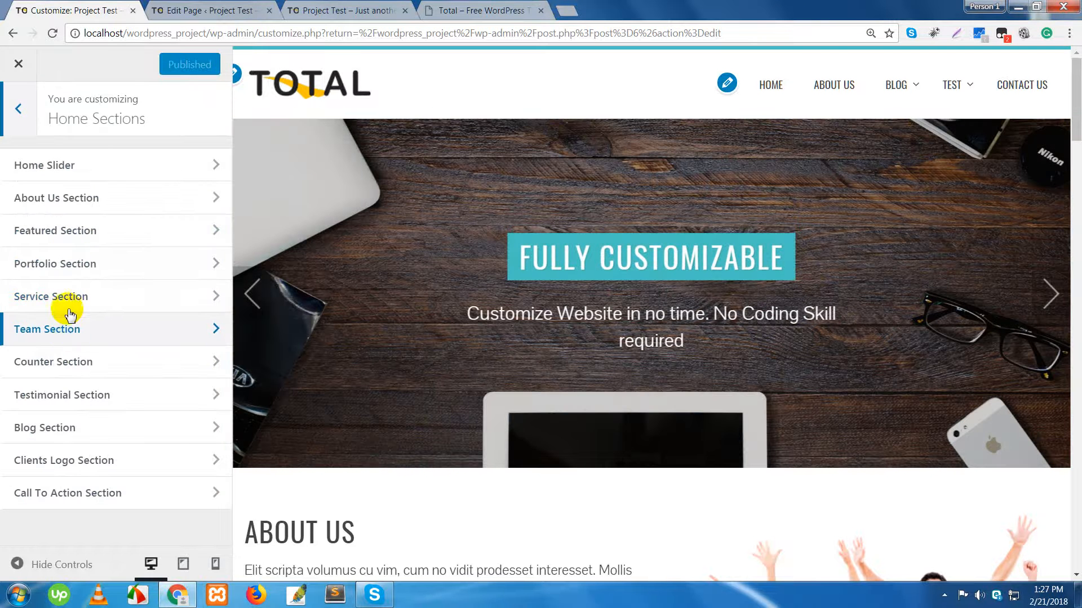
left_click(66, 239)
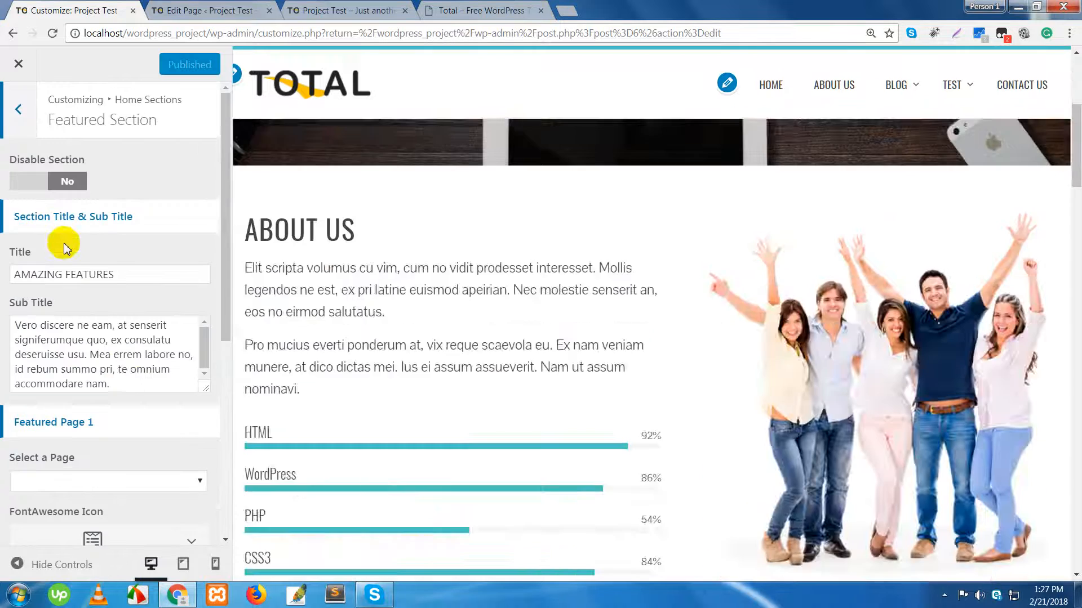
scroll(125, 389, "down", 2)
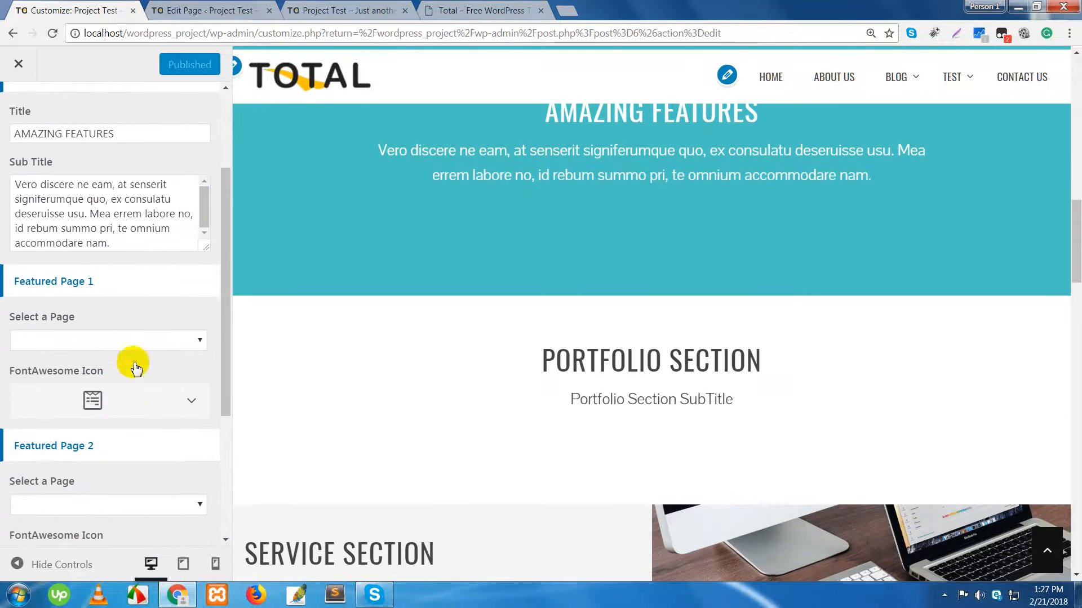
left_click(159, 342)
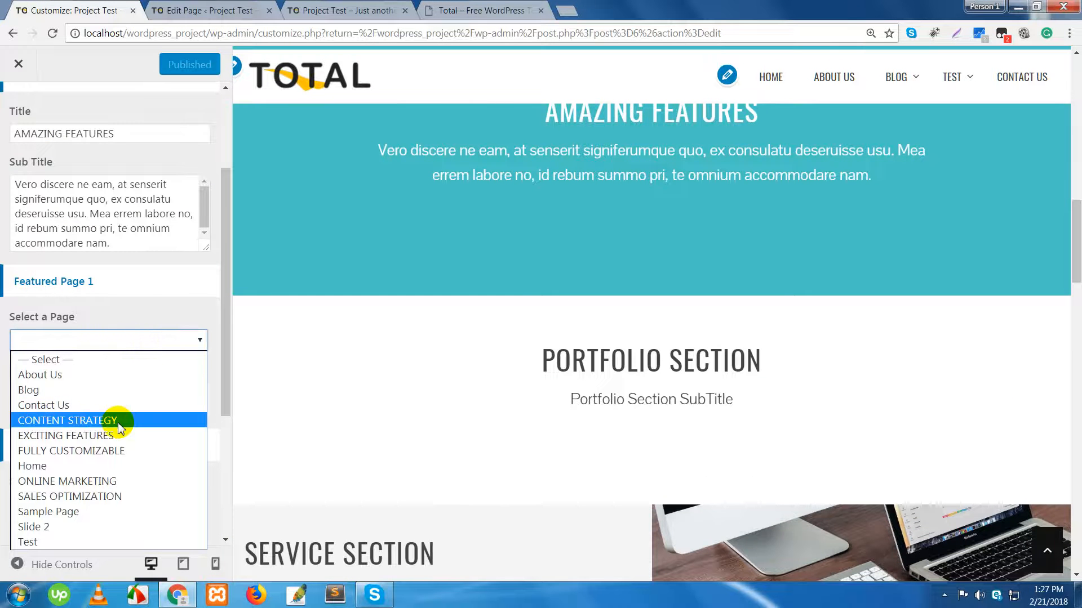
left_click(99, 481)
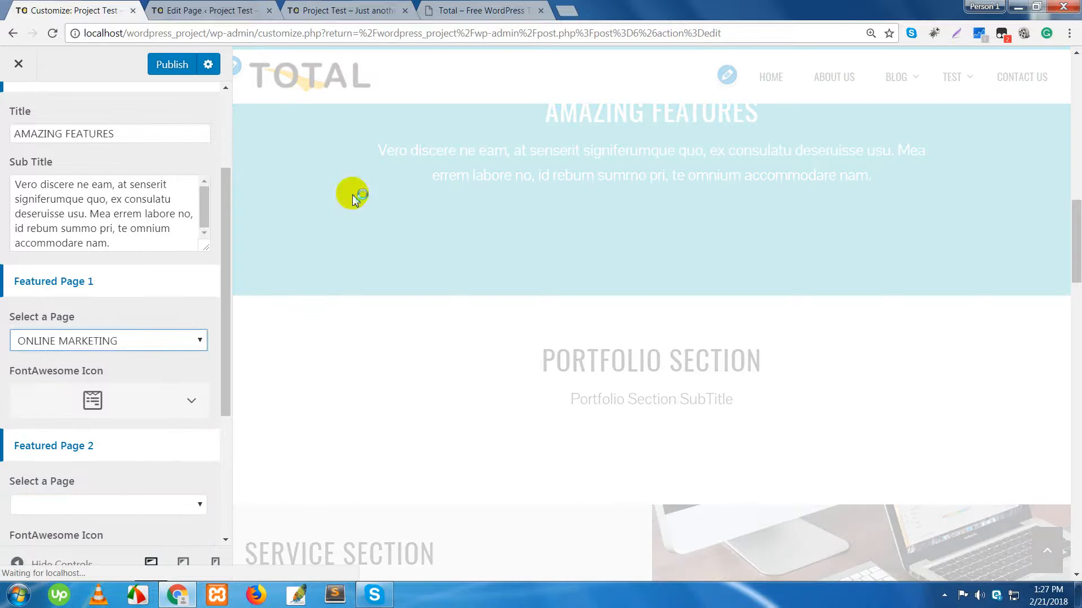
Check the feature order on the Total demo site and choose SALES OPTIMIZATION as Featured Page 2.
left_click(481, 13)
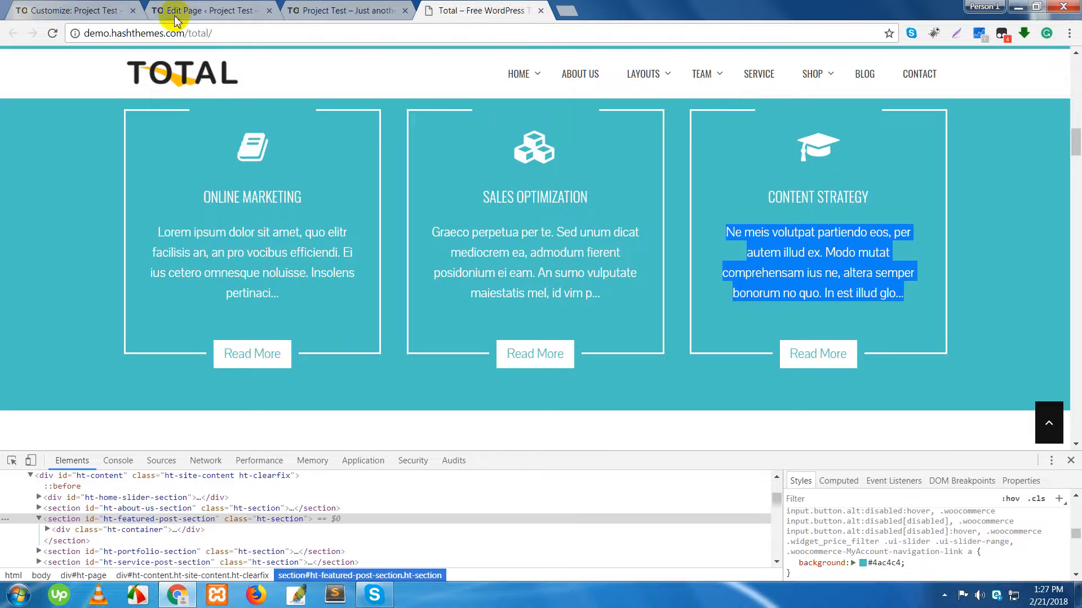
left_click(80, 12)
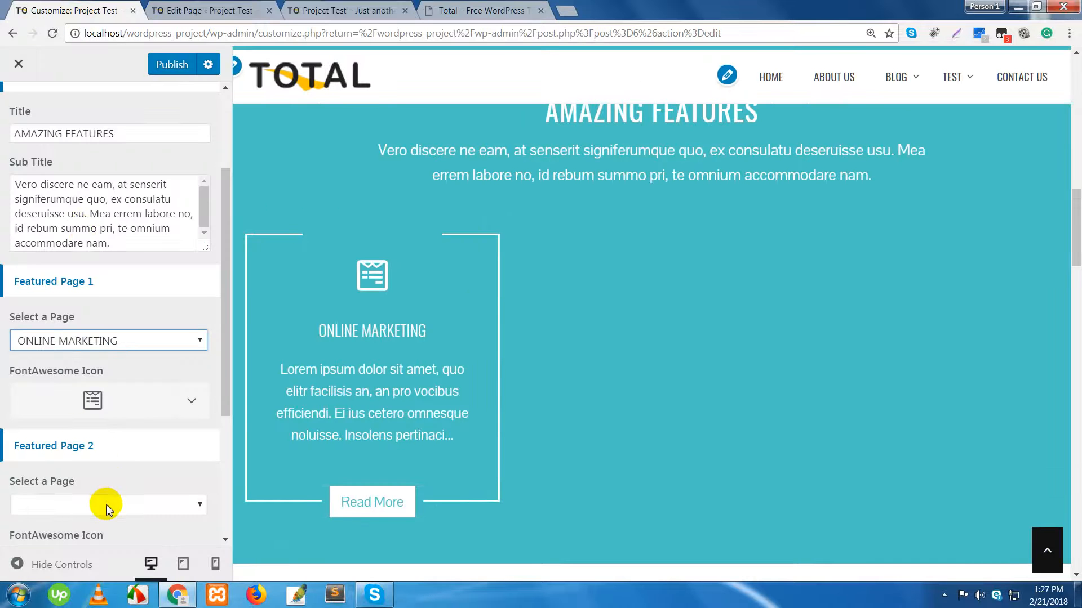
left_click(109, 509)
left_click(96, 440)
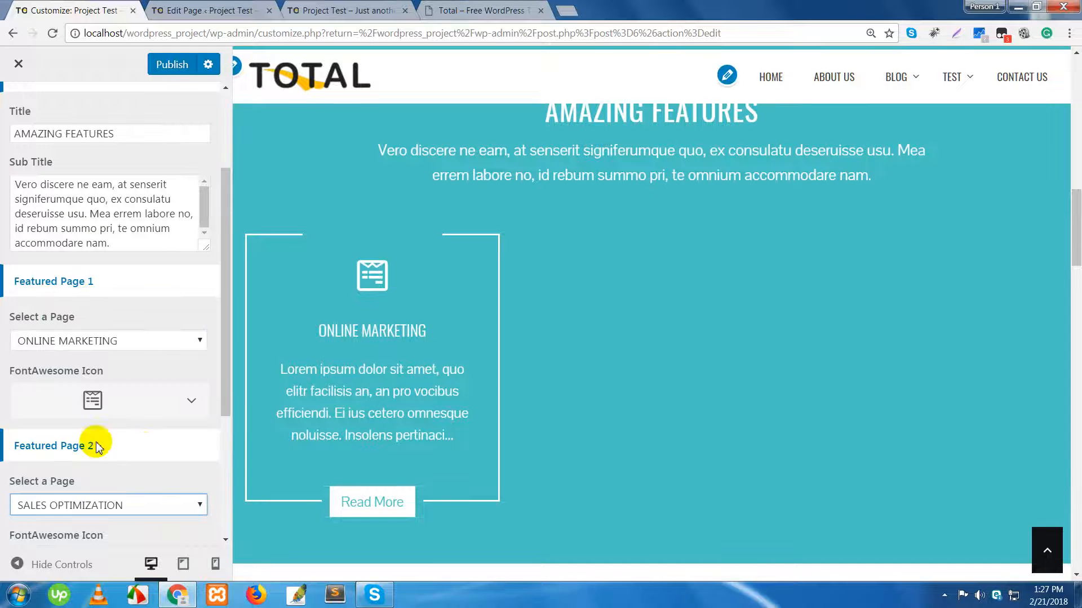
Choose CONTENT STRATEGY as Featured Page 3 and publish the customizer changes.
scroll(211, 449, "down", 4)
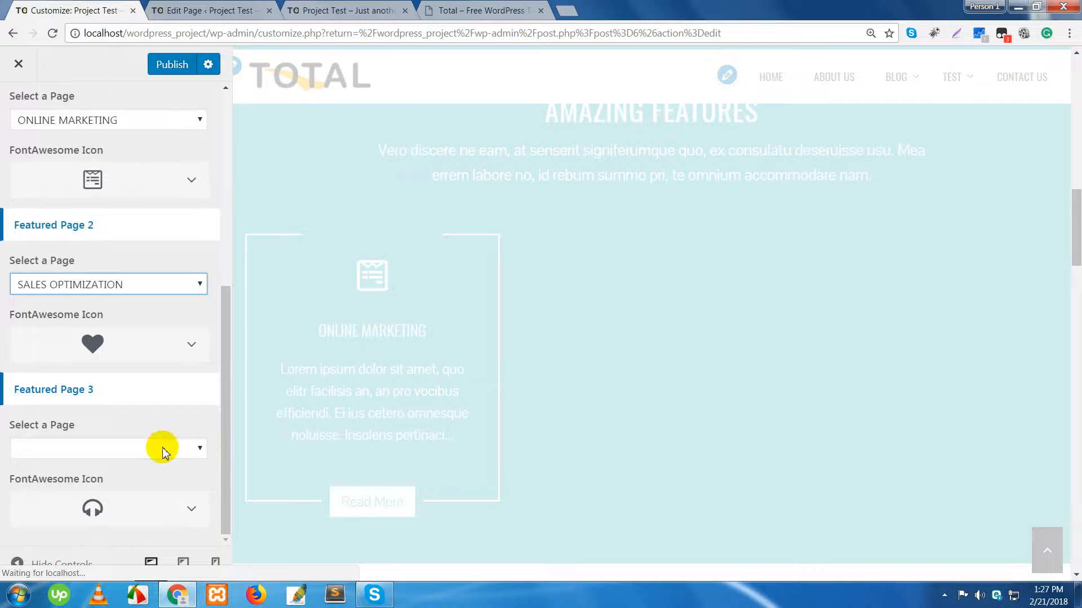
left_click(163, 452)
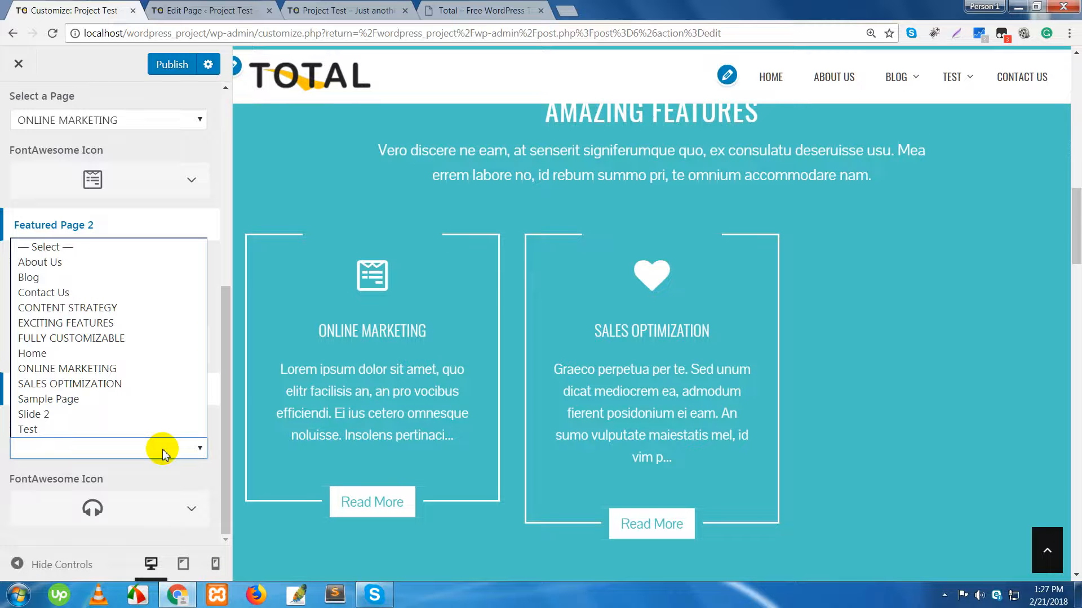
left_click(108, 372)
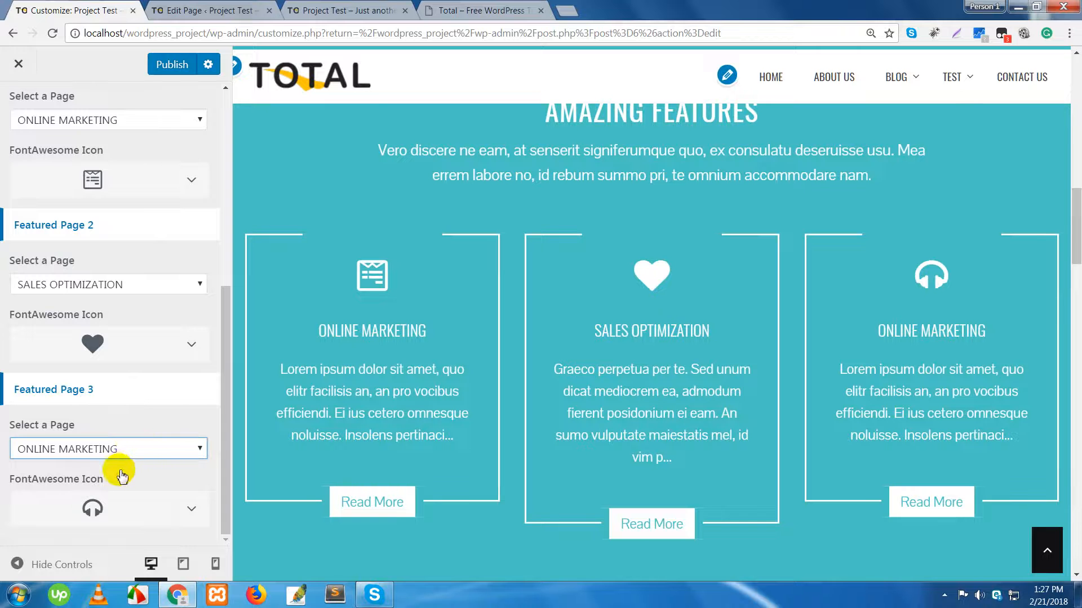
left_click(121, 450)
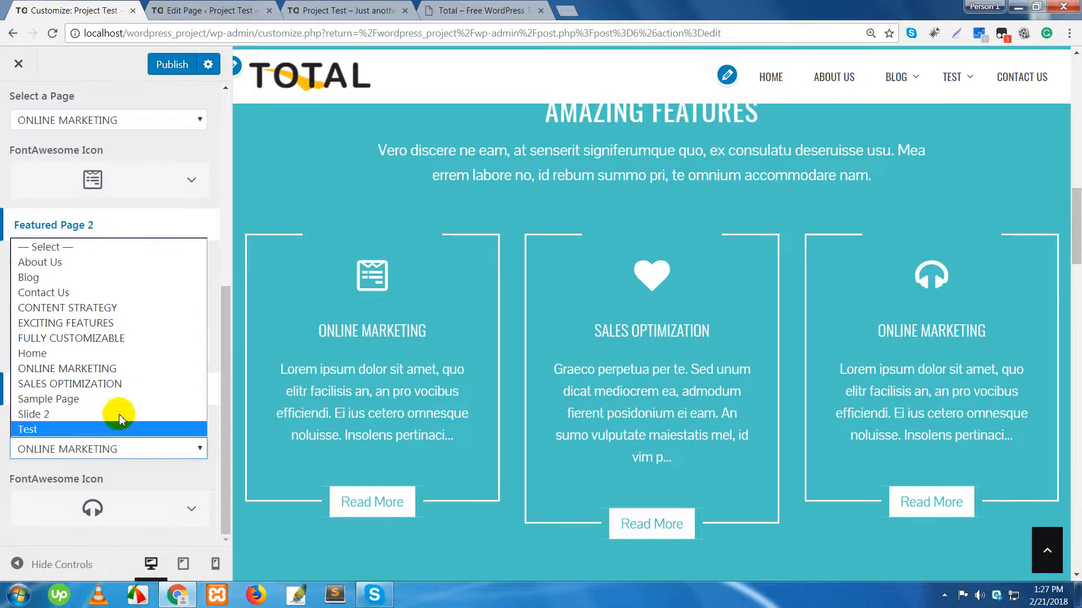
left_click(105, 308)
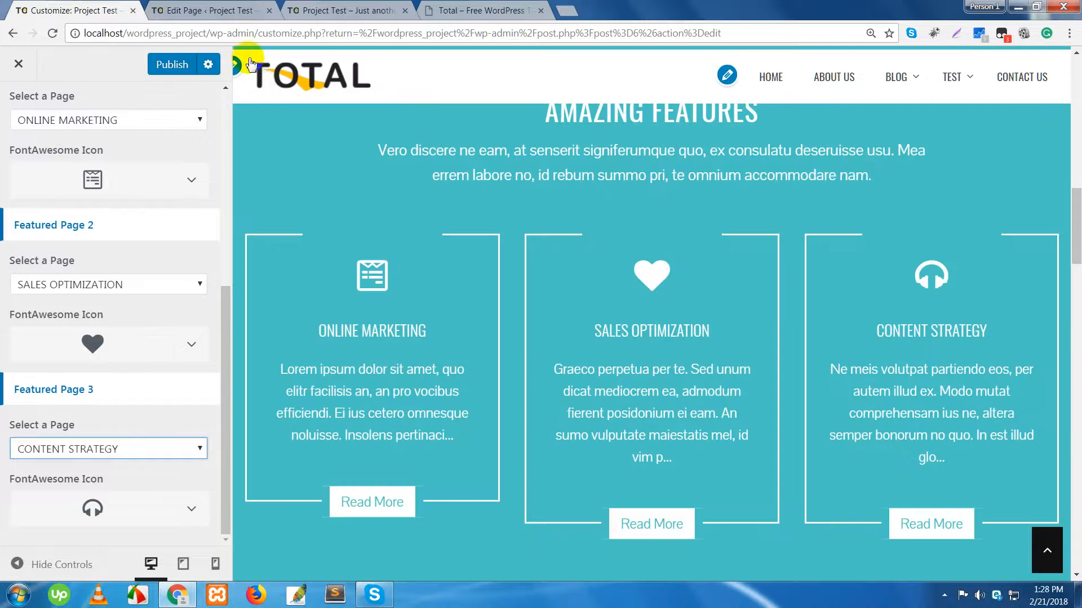
left_click(171, 66)
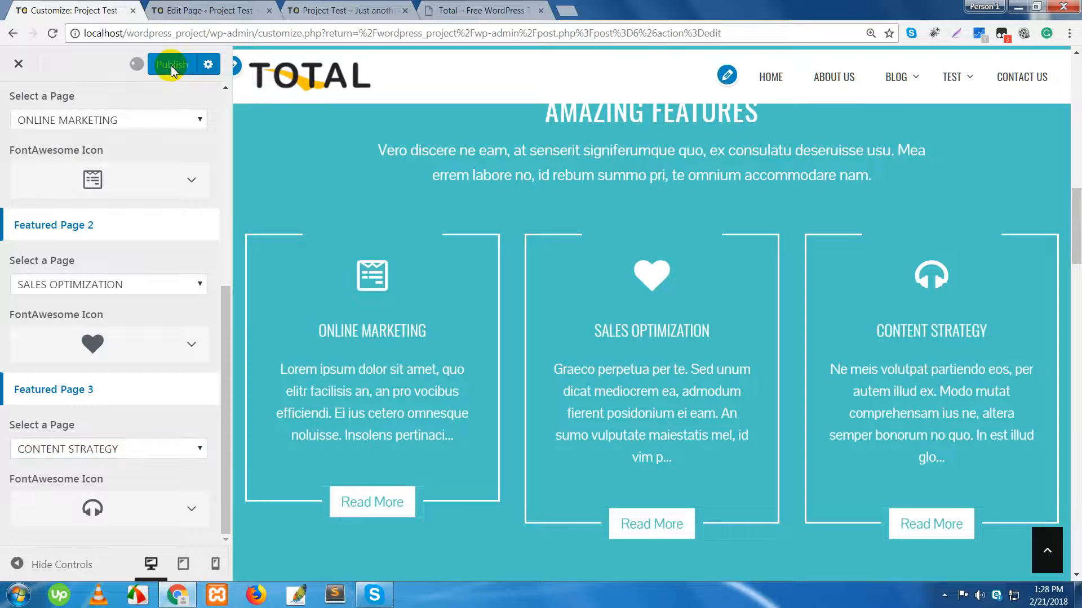
Review the Amazing Features section and its three feature boxes on the live Project Test homepage.
left_click(365, 12)
scroll(440, 302, "up", 7)
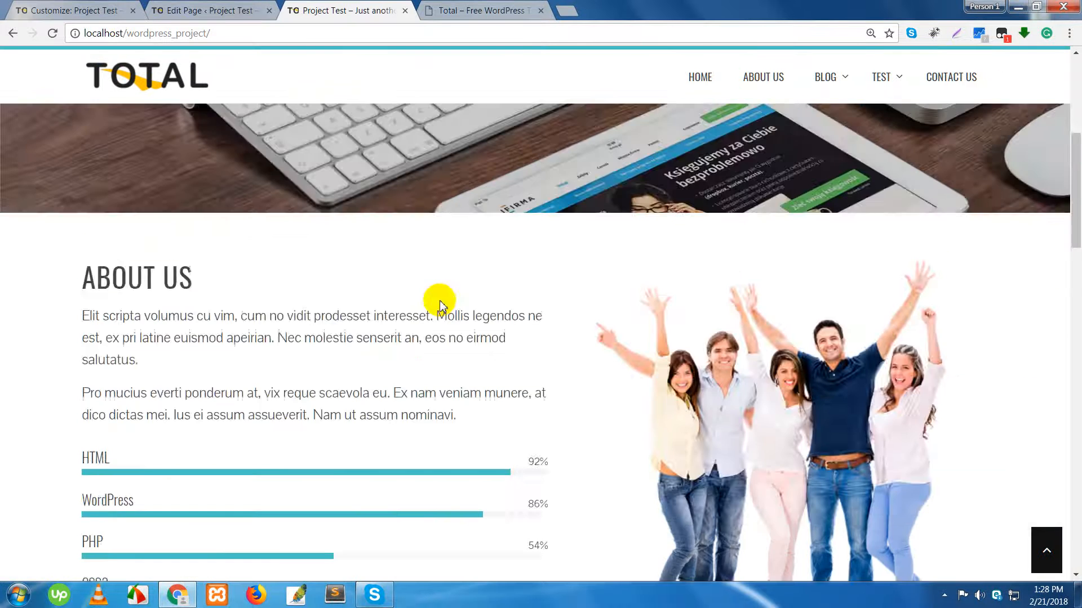
scroll(440, 302, "up", 5)
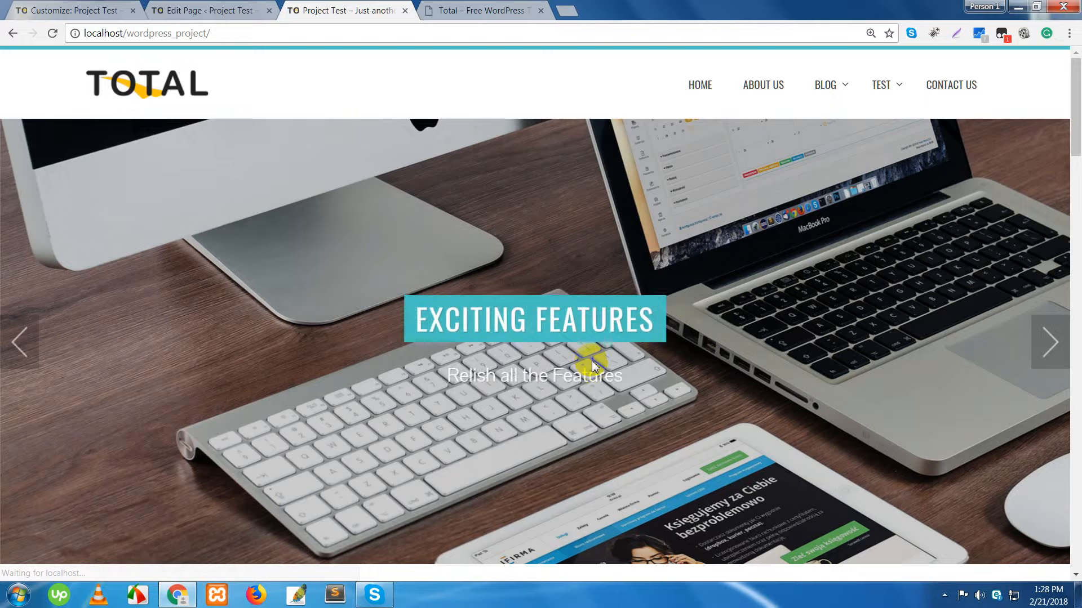
scroll(590, 365, "down", 4)
scroll(590, 365, "down", 10)
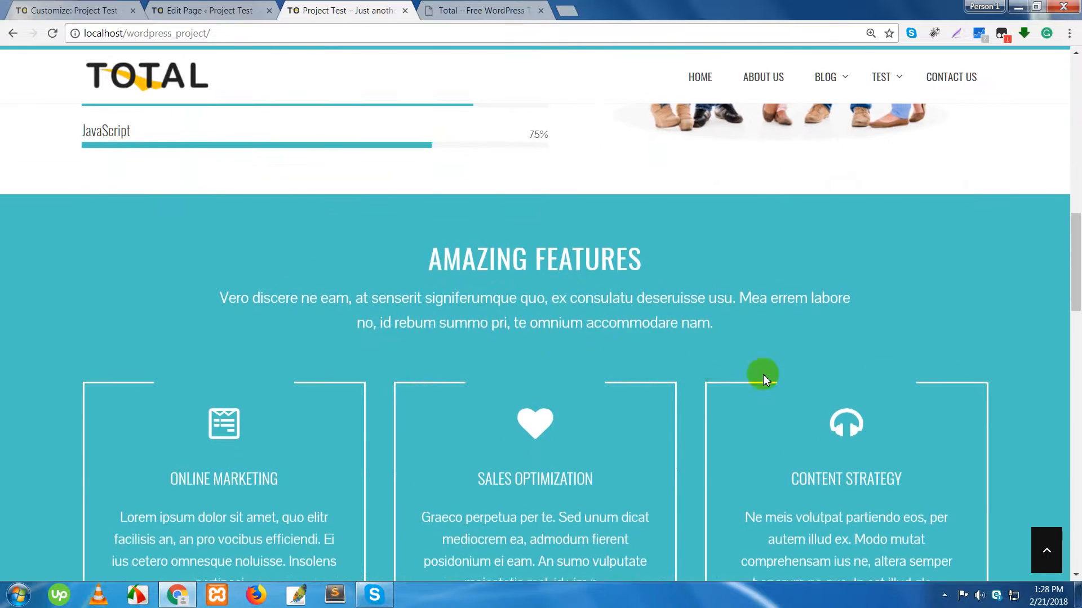
scroll(732, 367, "down", 4)
left_click(856, 451)
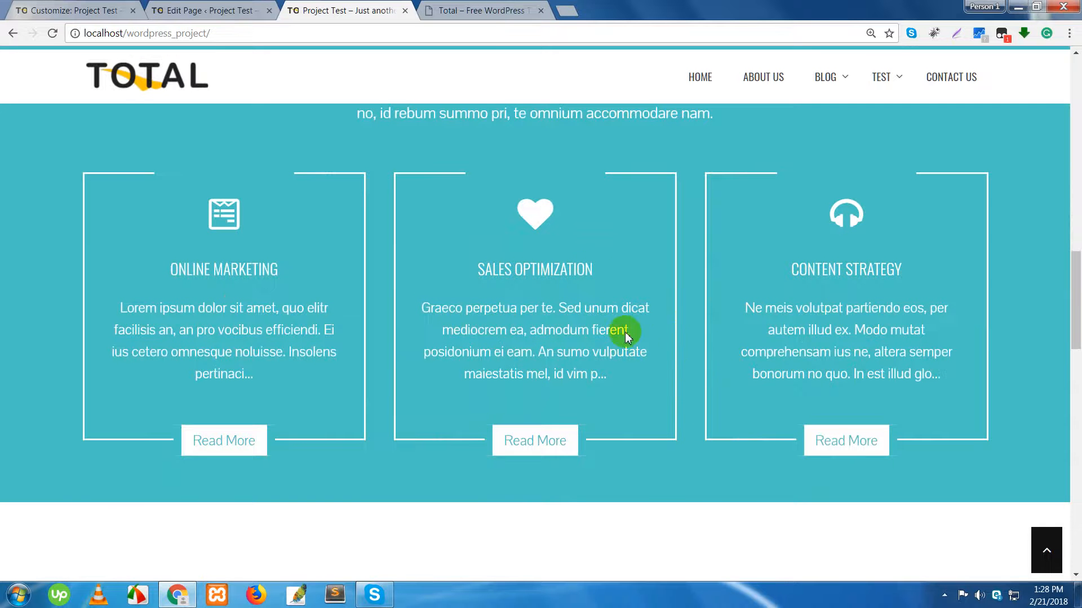
Compare the feature boxes on the Total demo site with those on the Project Test homepage.
left_click(475, 11)
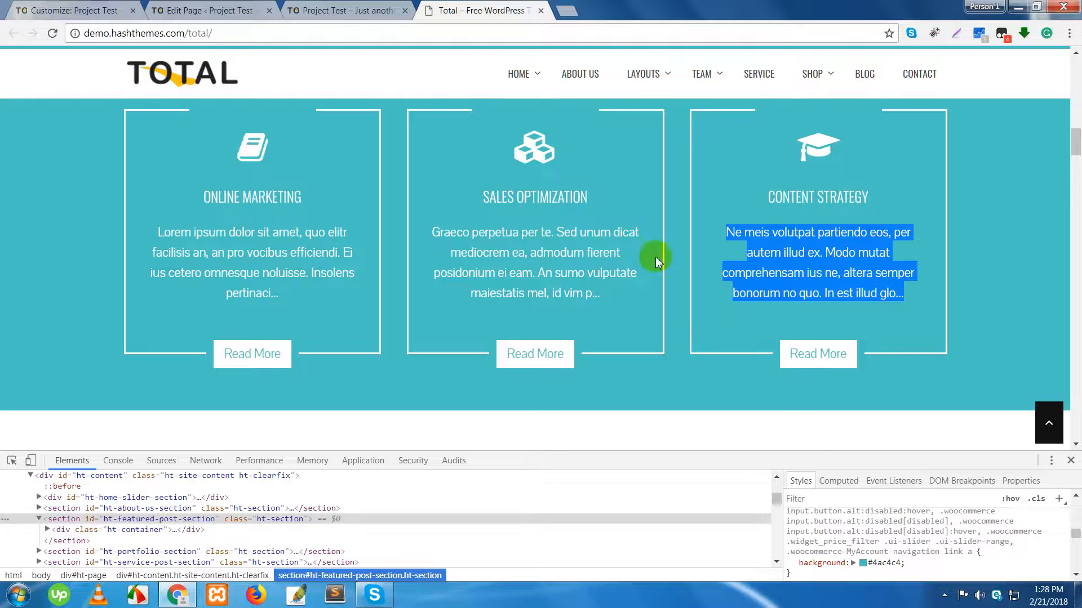
left_click(334, 12)
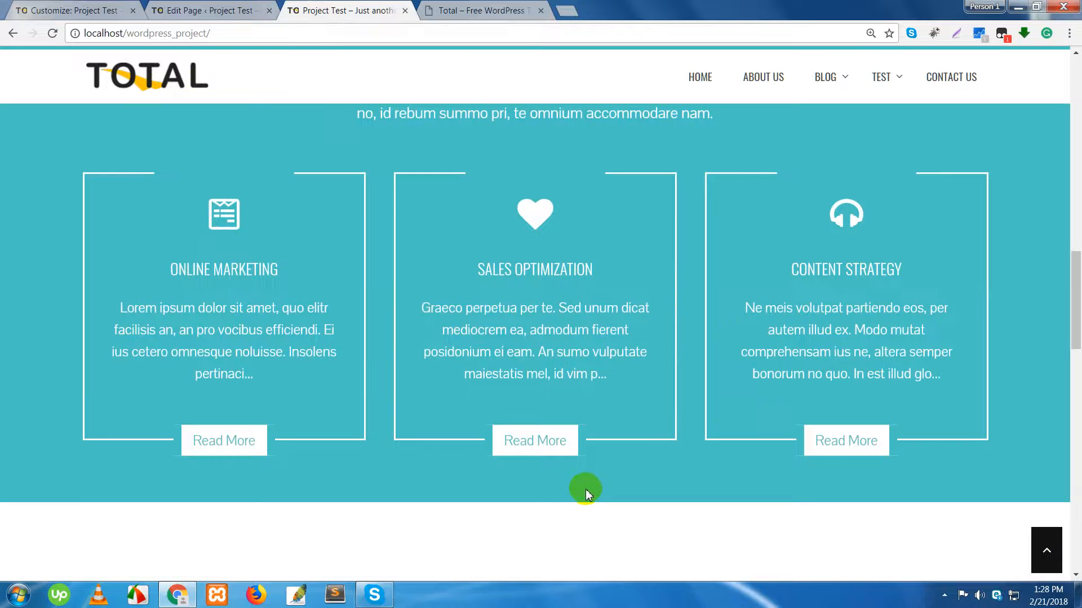
scroll(584, 485, "up", 2)
scroll(676, 479, "down", 4)
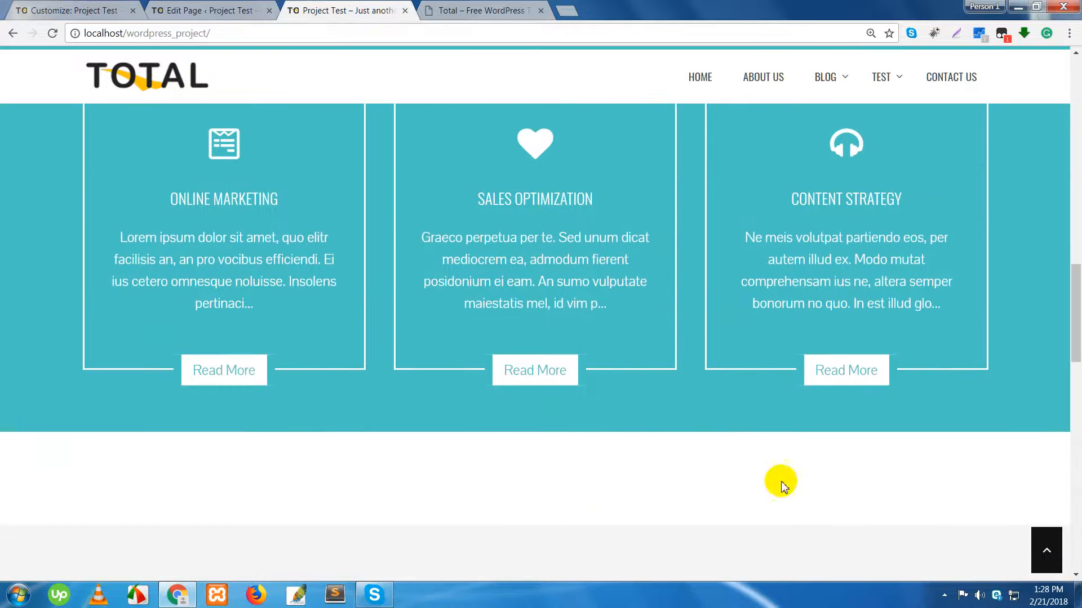
Open the full CONTENT STRATEGY page from its feature box and look through the page.
left_click(843, 383)
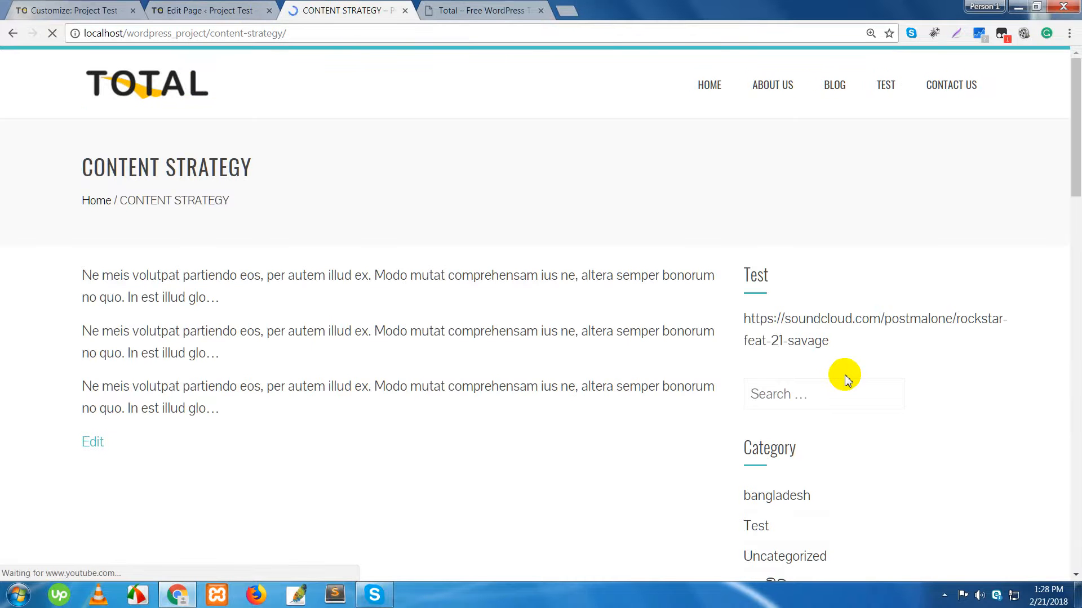
scroll(597, 473, "down", 7)
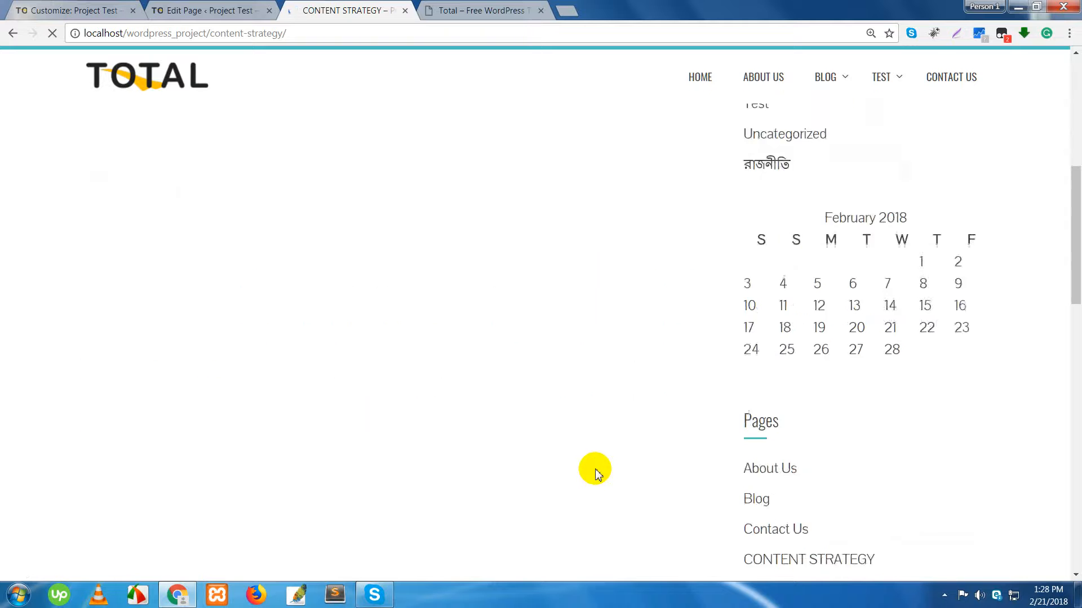
scroll(596, 472, "down", 6)
scroll(873, 275, "up", 10)
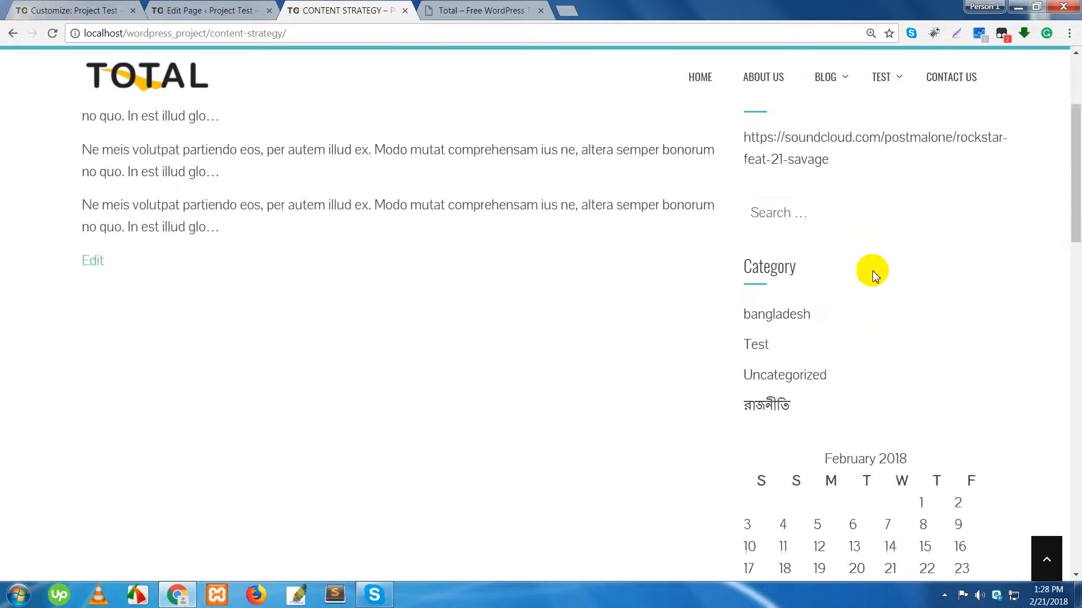
scroll(872, 276, "up", 3)
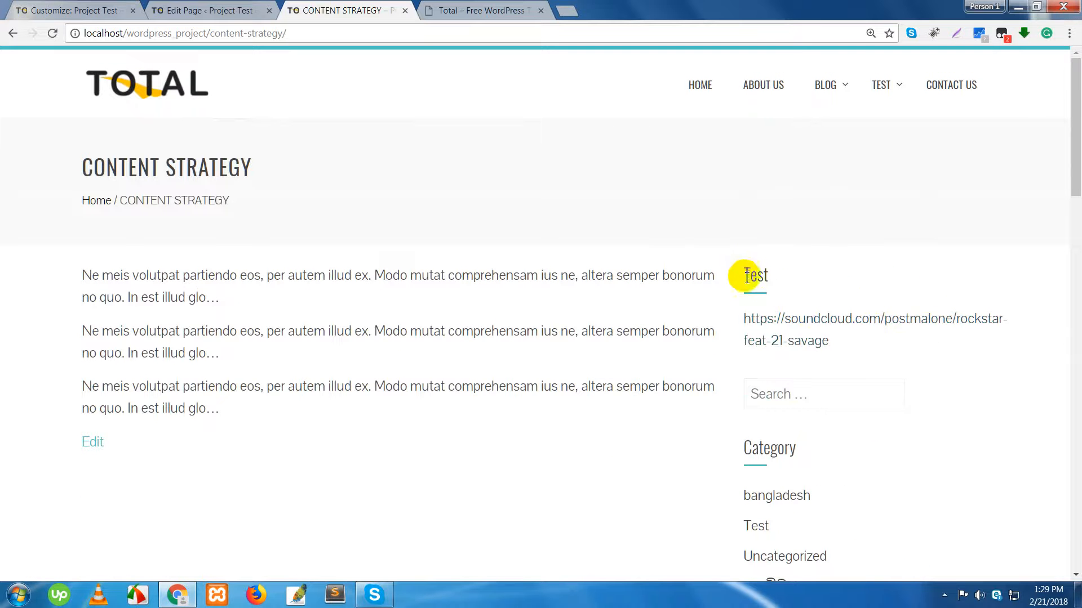
Examine the sidebar widgets of the CONTENT STRATEGY page, from the Test text and search box to the calendar.
left_click_drag(746, 273, 848, 272)
left_click(759, 398)
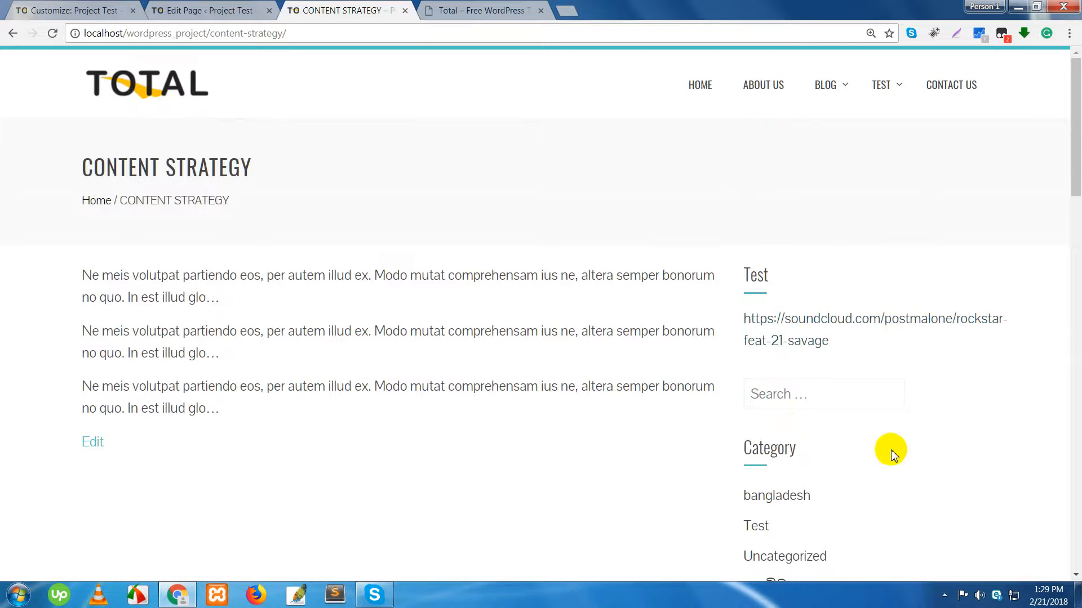
scroll(891, 451, "down", 1)
scroll(834, 411, "down", 6)
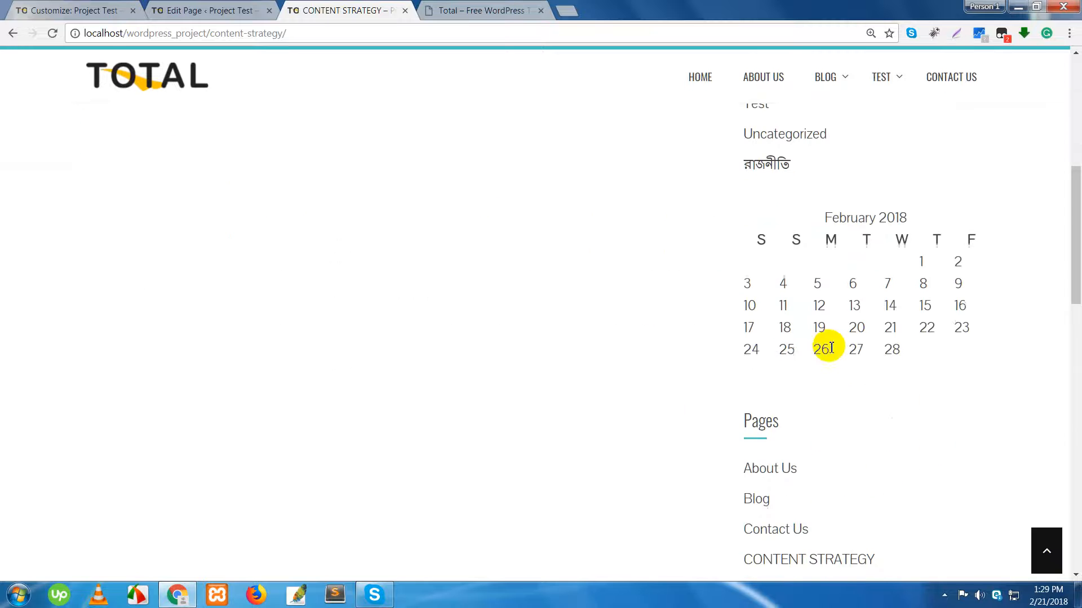
scroll(437, 346, "up", 7)
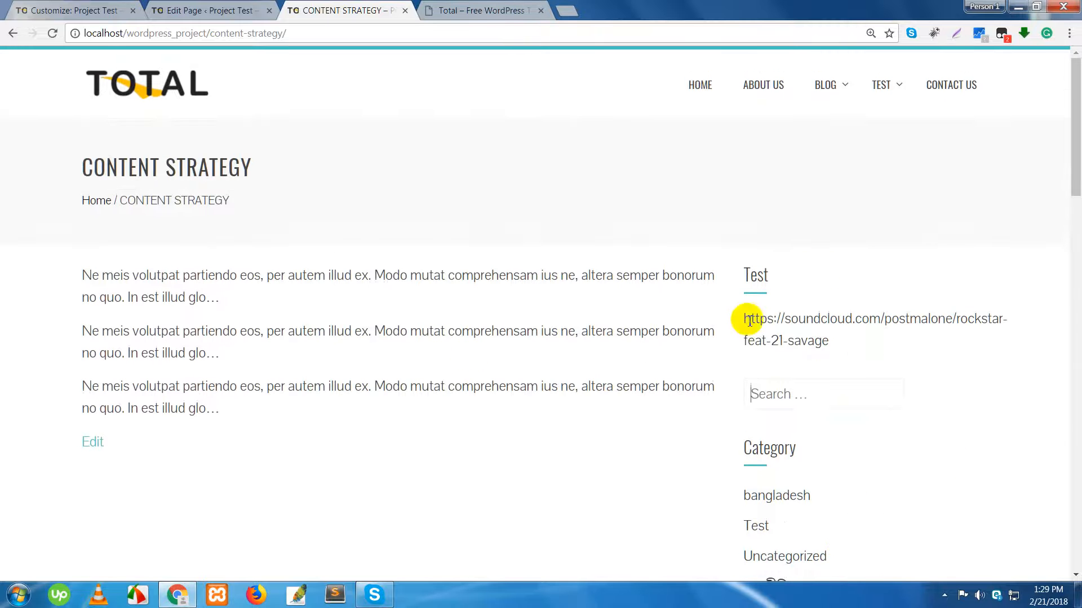
Switch to the Total demo site and close the developer tools there.
left_click(179, 10)
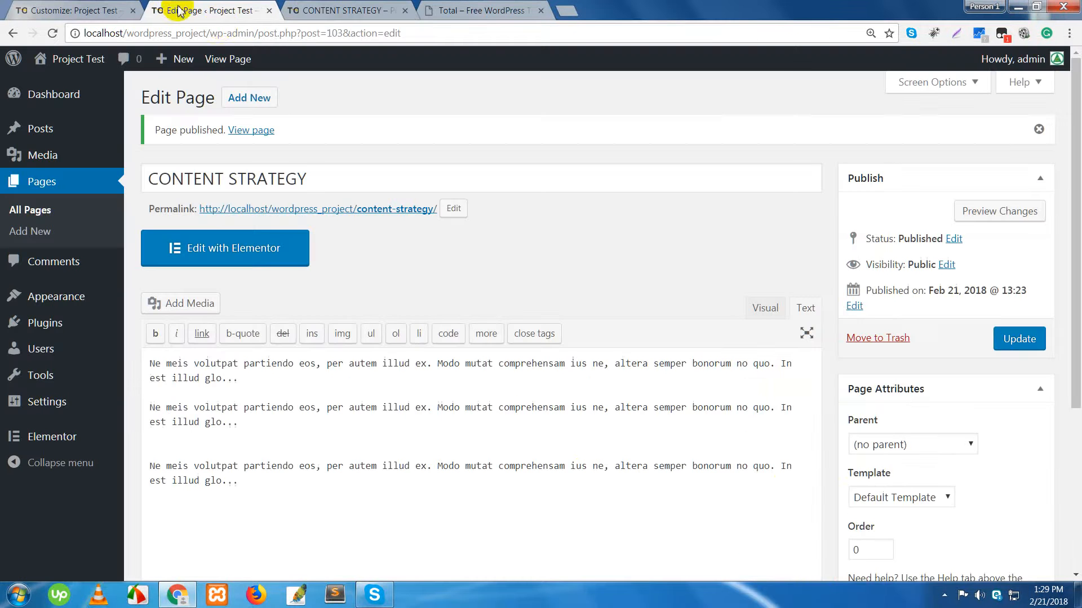
left_click(92, 11)
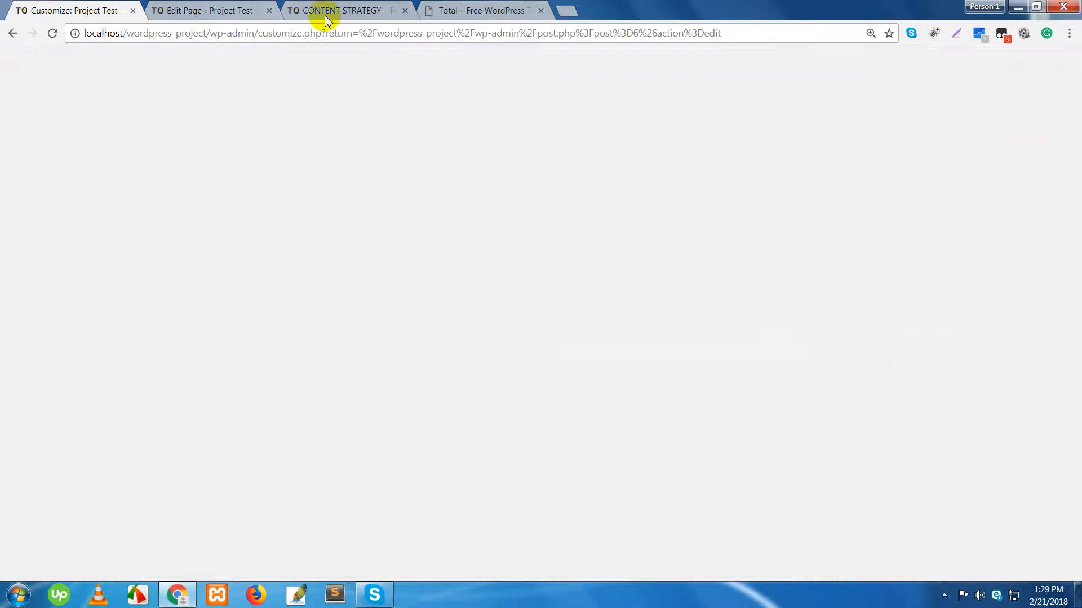
left_click(476, 11)
scroll(575, 304, "down", 5)
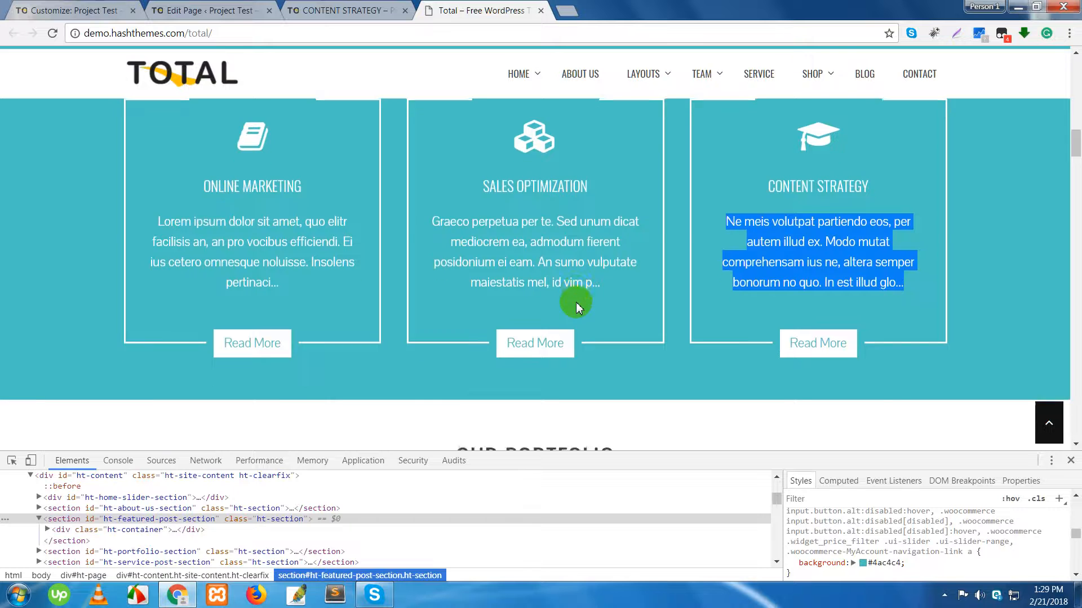
left_click(1070, 461)
Examine the project tiles in the demo site's Our Portfolio section and filter them by Branding.
mouse_move(789, 406)
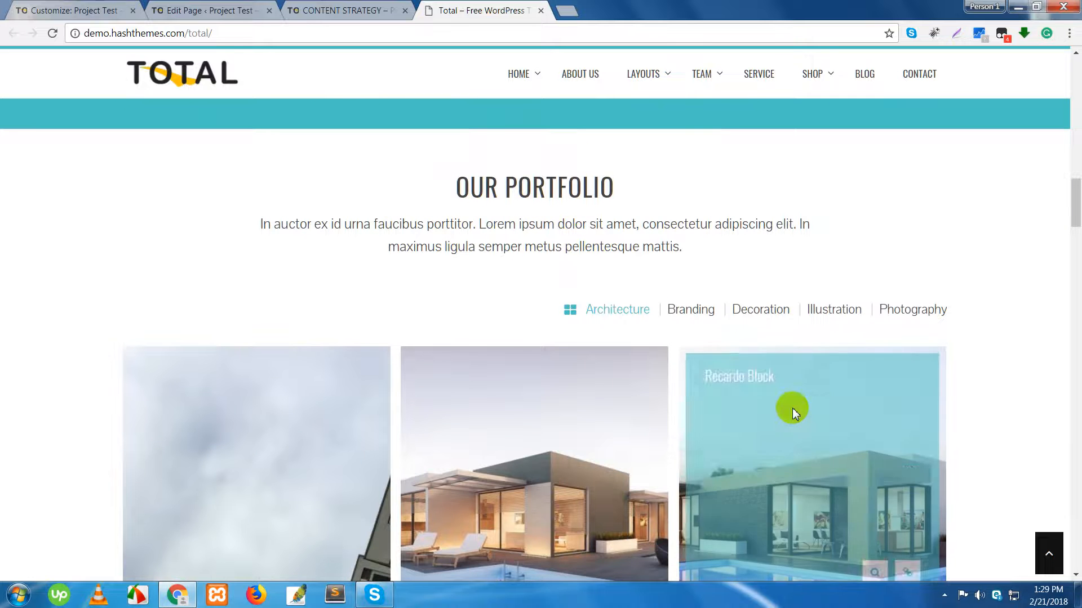
scroll(791, 403, "down", 2)
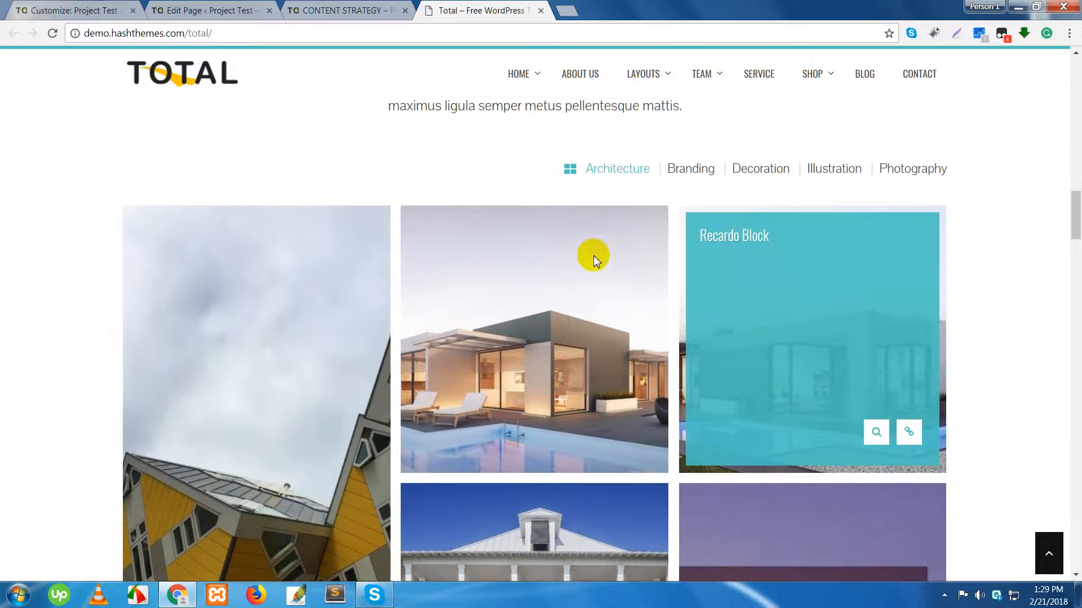
mouse_move(445, 291)
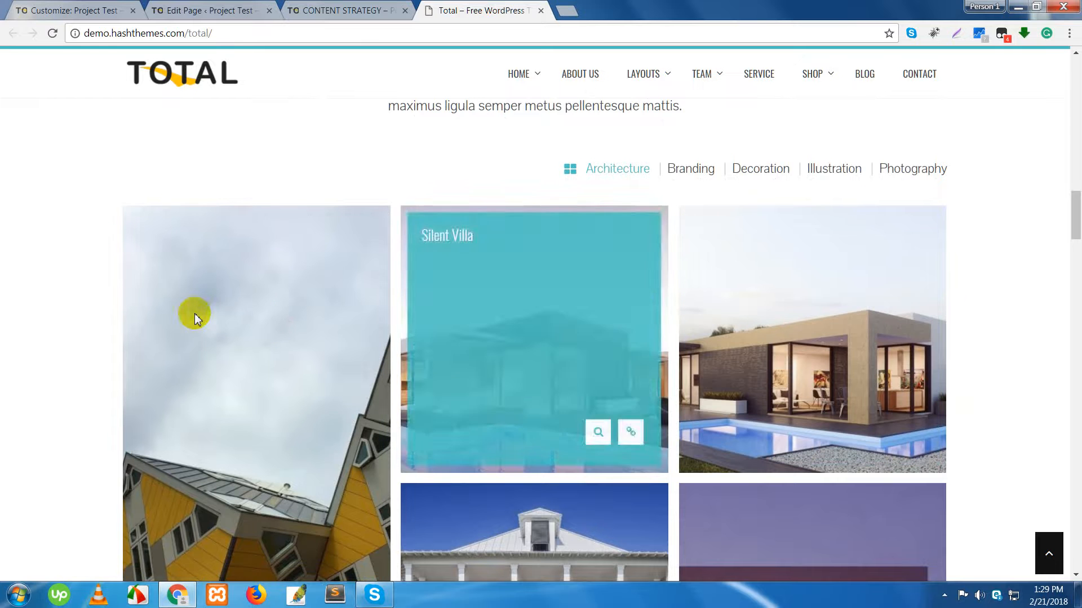
left_click(708, 173)
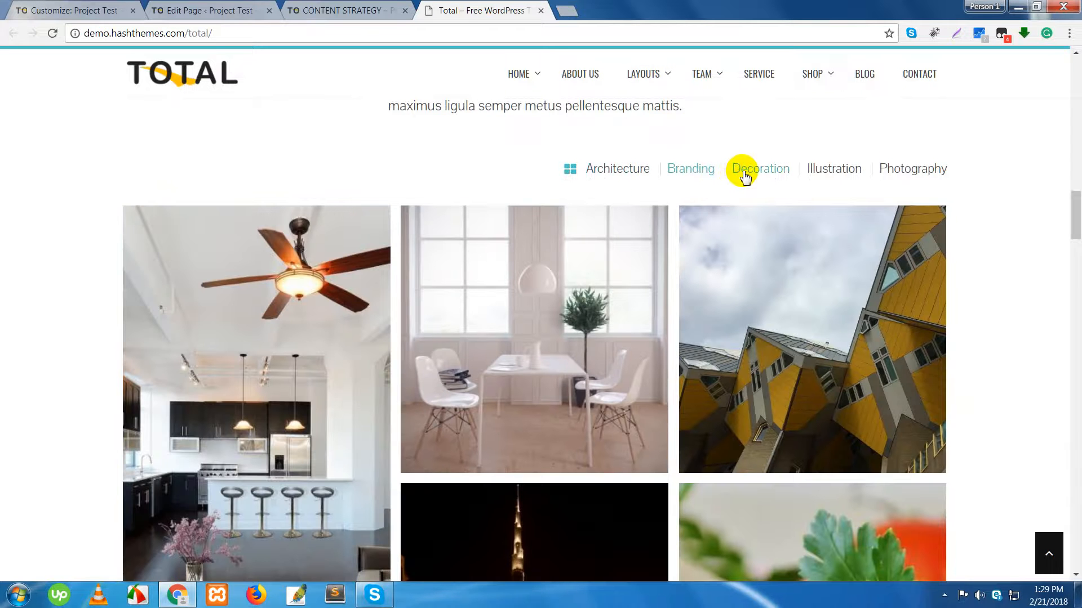
Filter the demo site's portfolio by Decoration, Illustration and Photography in turn.
left_click(745, 176)
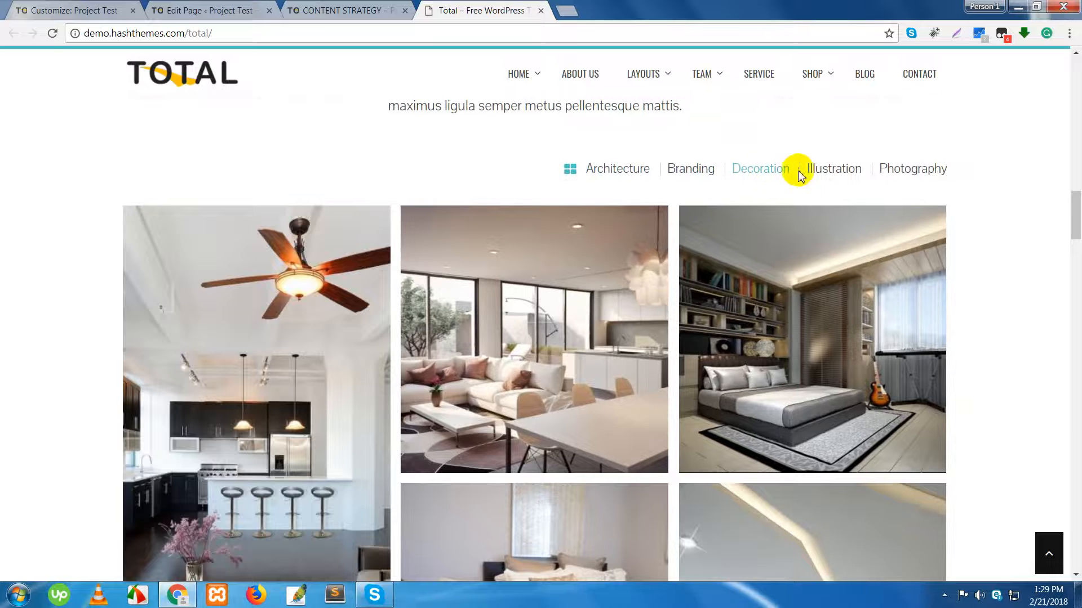
left_click(817, 174)
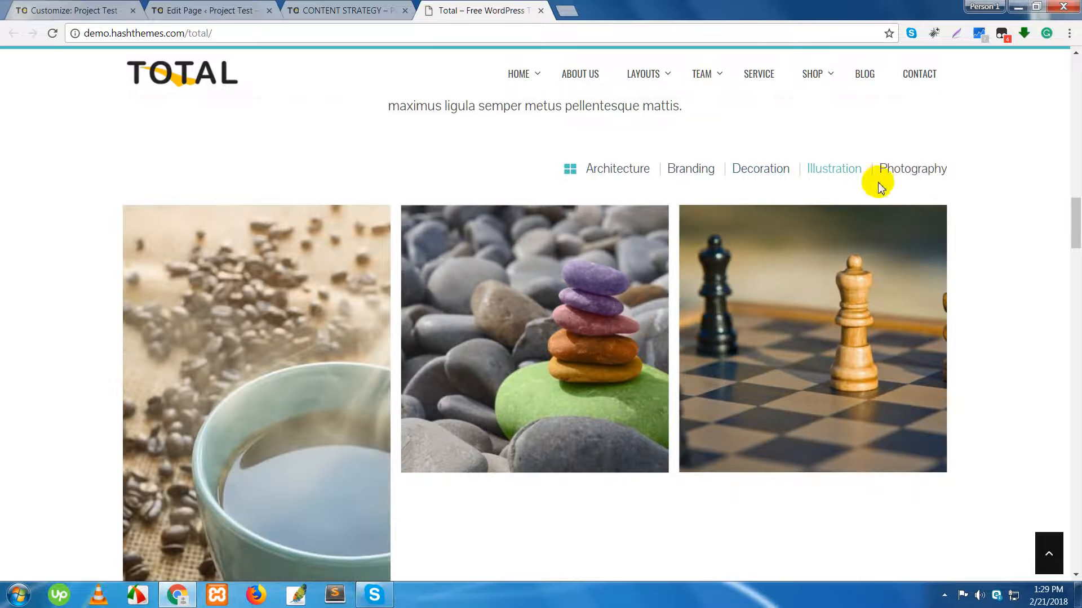
left_click(901, 176)
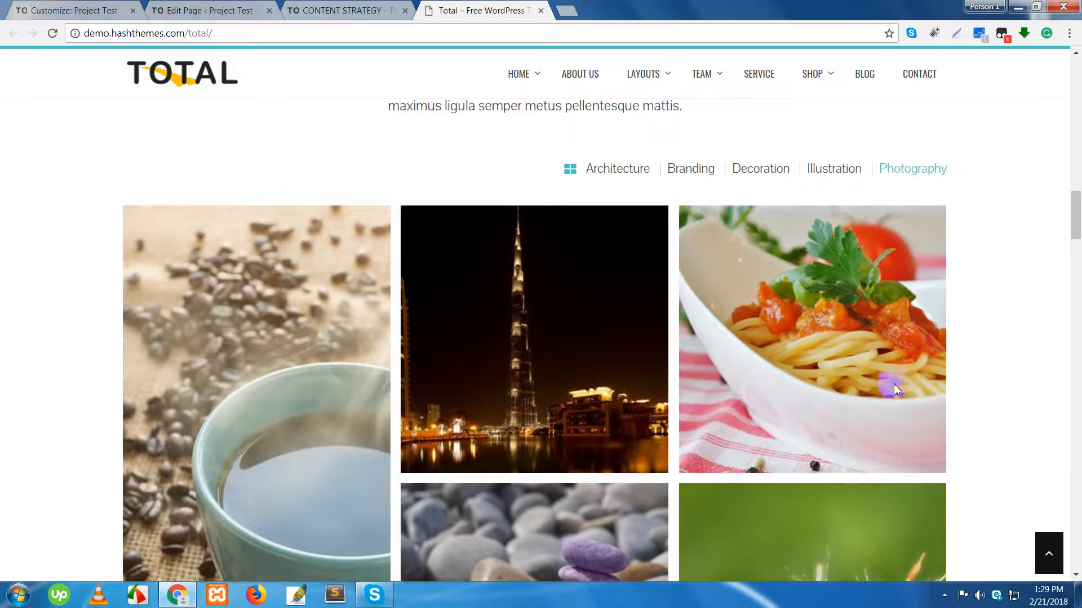
left_click(944, 598)
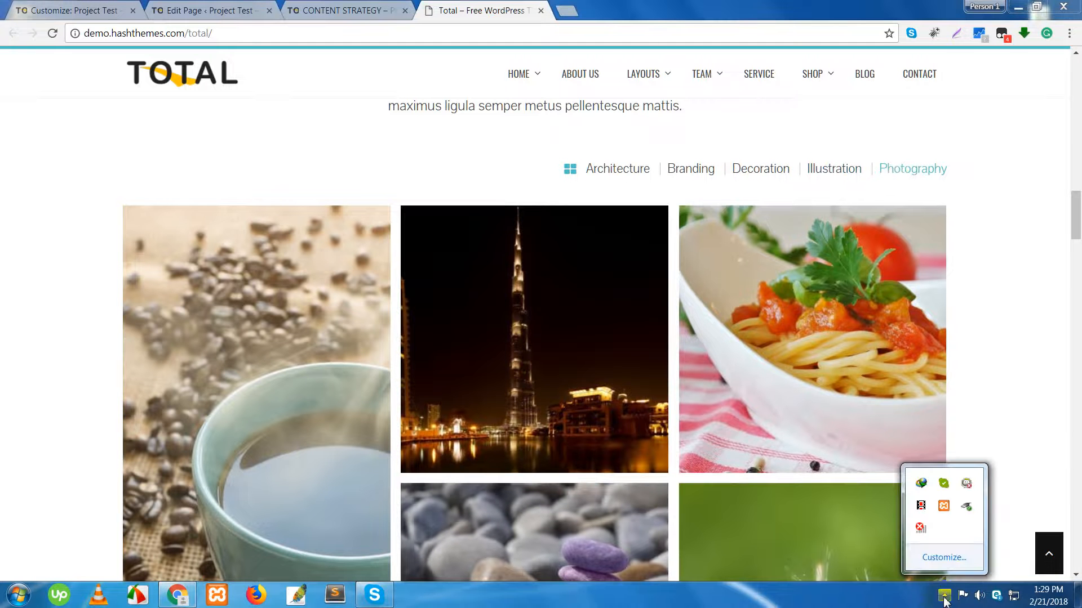
left_click(944, 599)
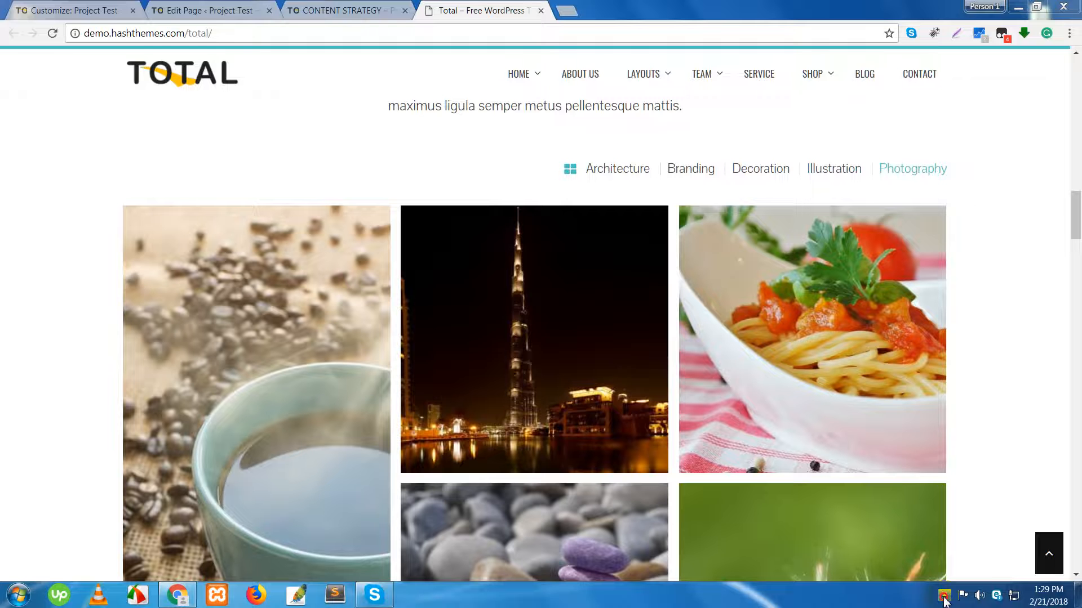
left_click(945, 598)
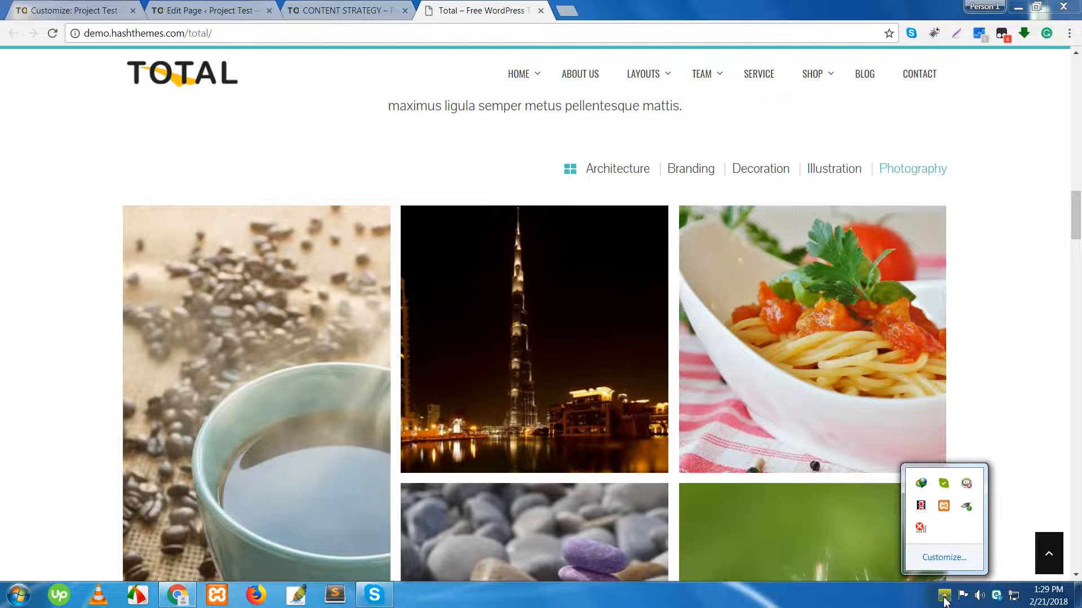
left_click(945, 599)
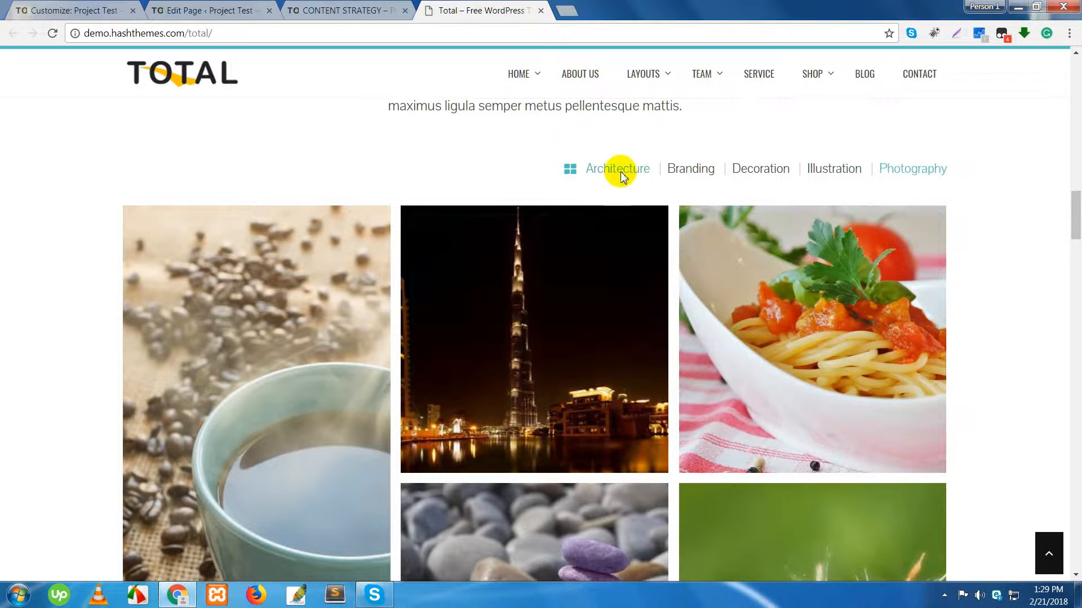
Filter the portfolio by Architecture and Branding, and preview the Minimal Design Chairs image and the two enlarged images following it.
left_click(620, 171)
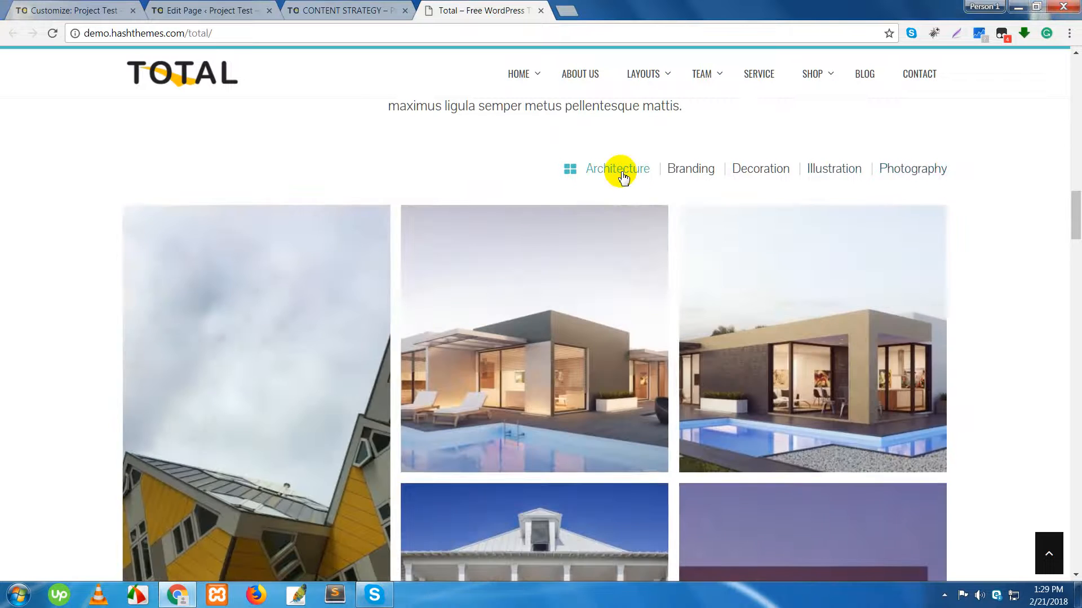
left_click(684, 170)
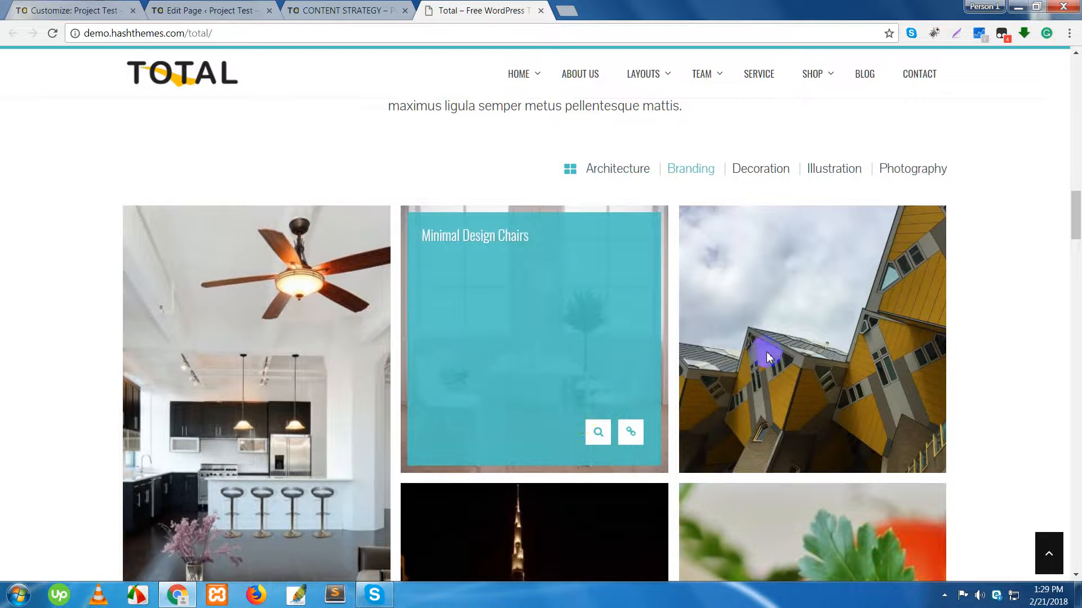
mouse_move(526, 400)
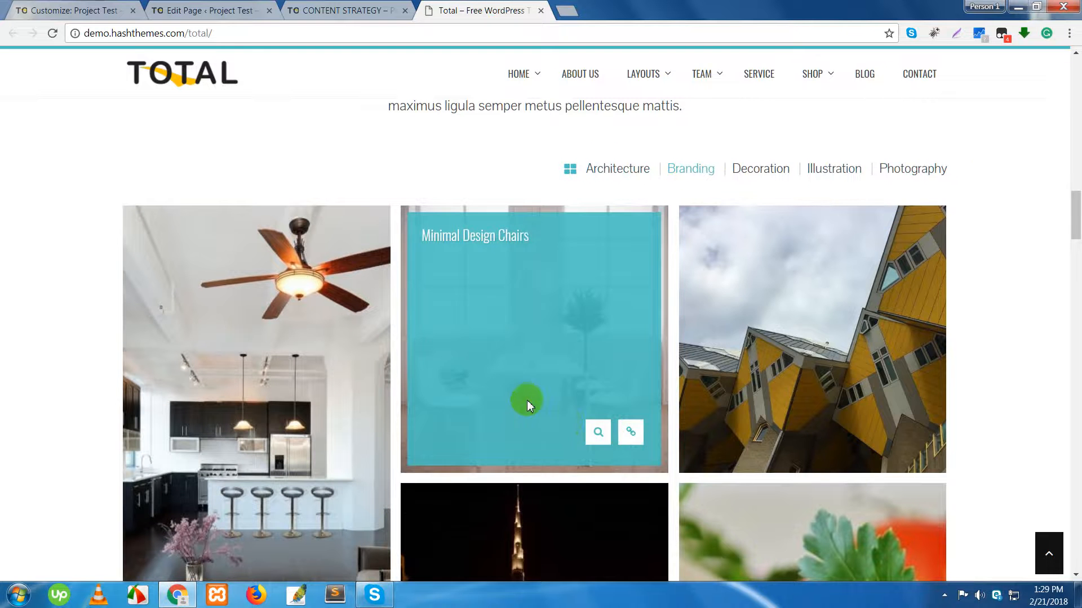
left_click(598, 432)
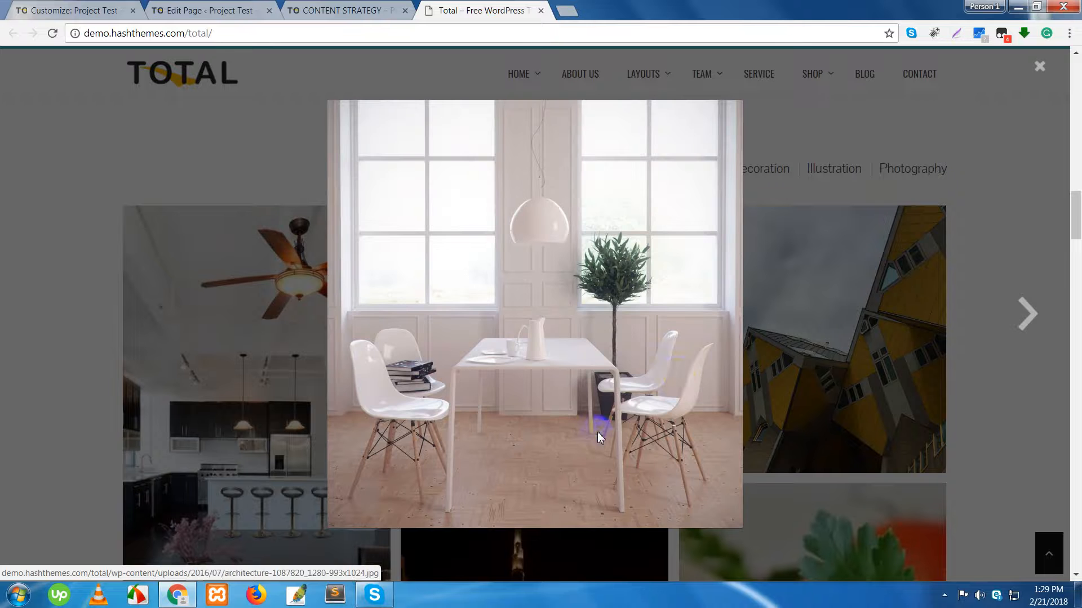
left_click(1038, 315)
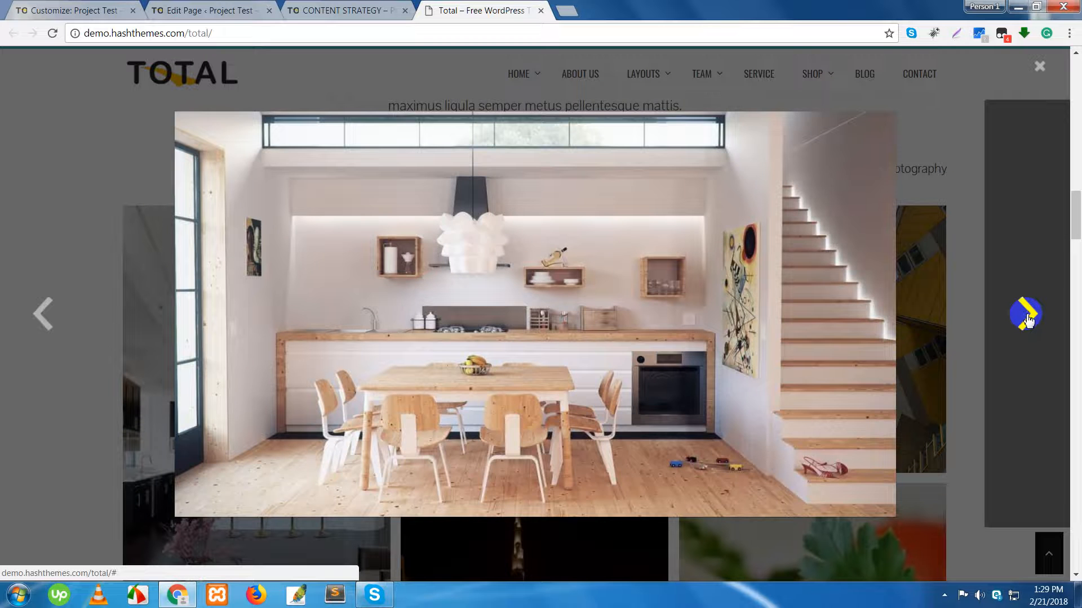
left_click(1027, 318)
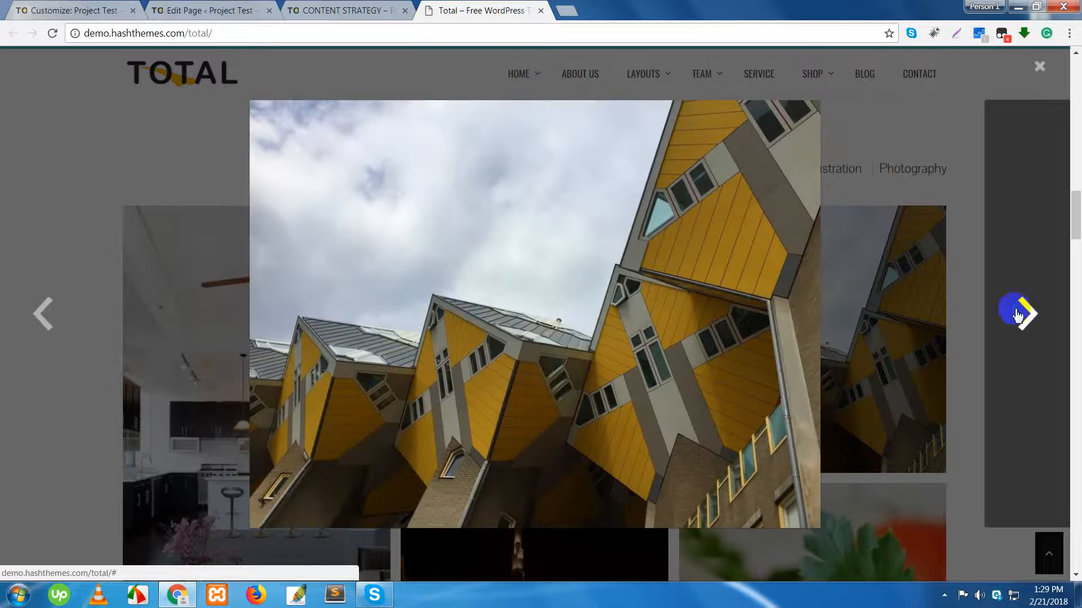
left_click(1039, 71)
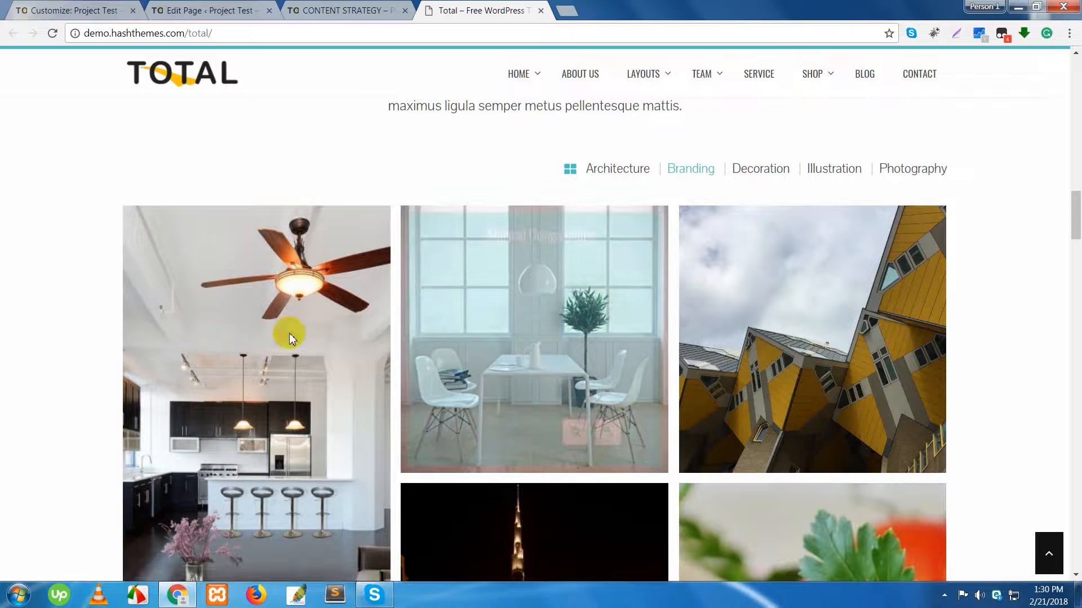
Open the full page of the Sales Home project from its portfolio tile and return to the demo homepage.
mouse_move(292, 336)
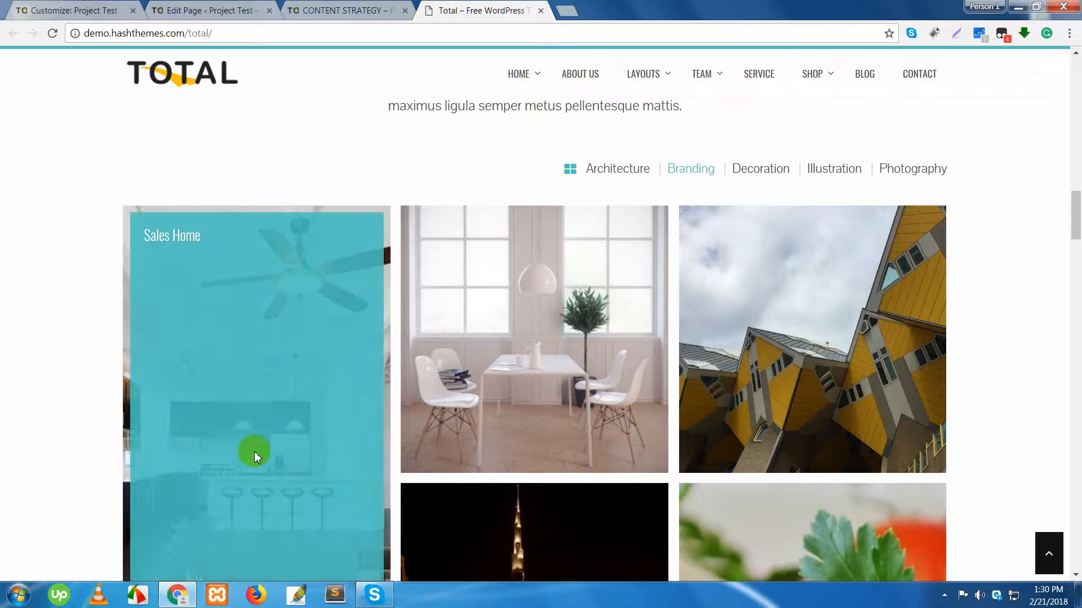
scroll(254, 451, "down", 5)
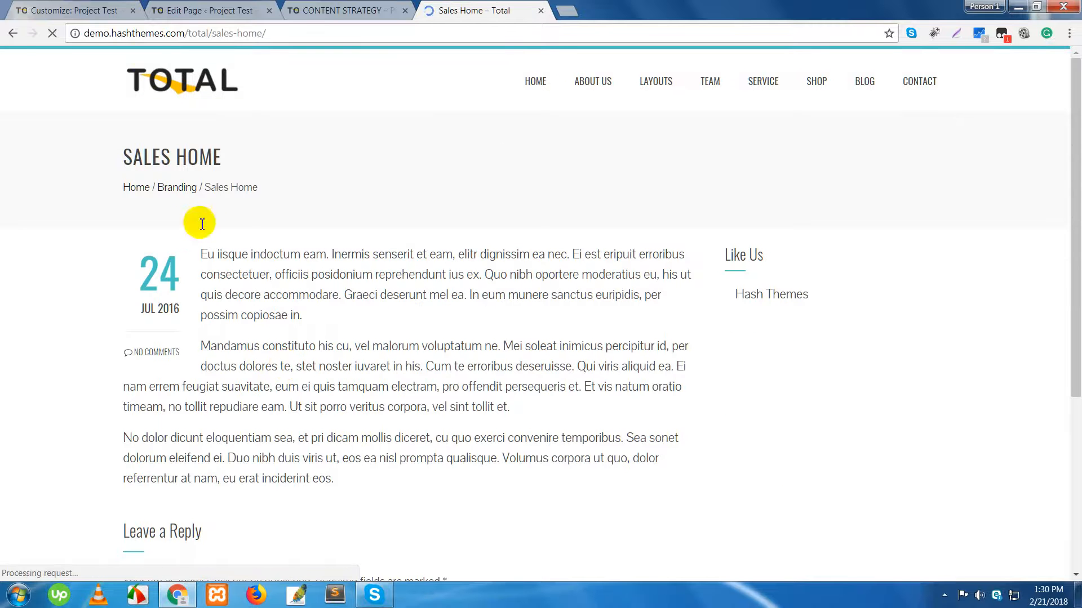
left_click(16, 36)
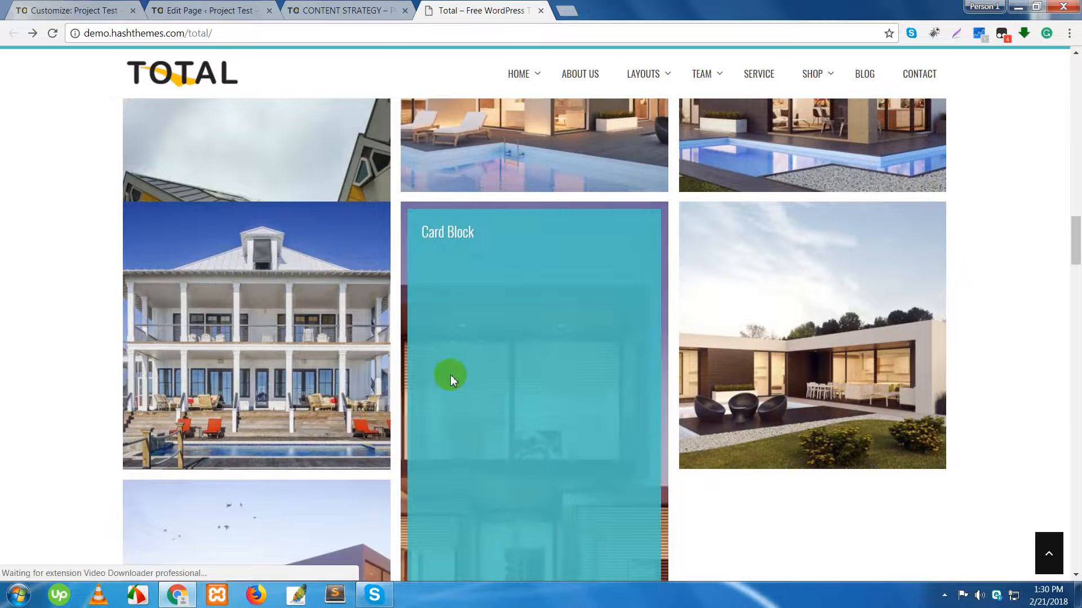
Look through the Architecture projects in the demo portfolio down to the Our Services section.
scroll(618, 325, "down", 5)
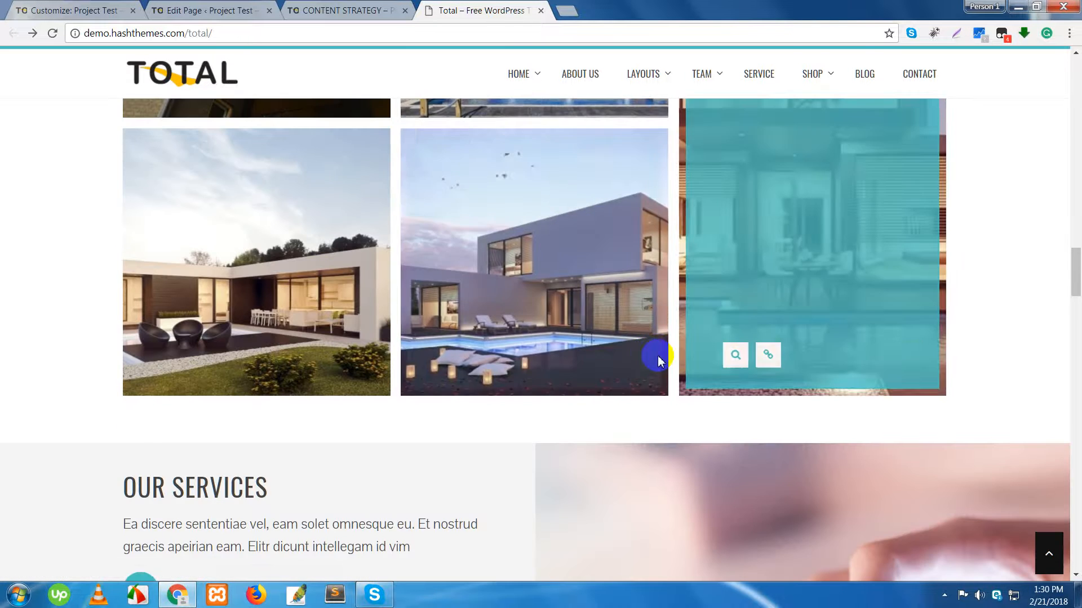
scroll(764, 354, "down", 3)
scroll(765, 361, "up", 7)
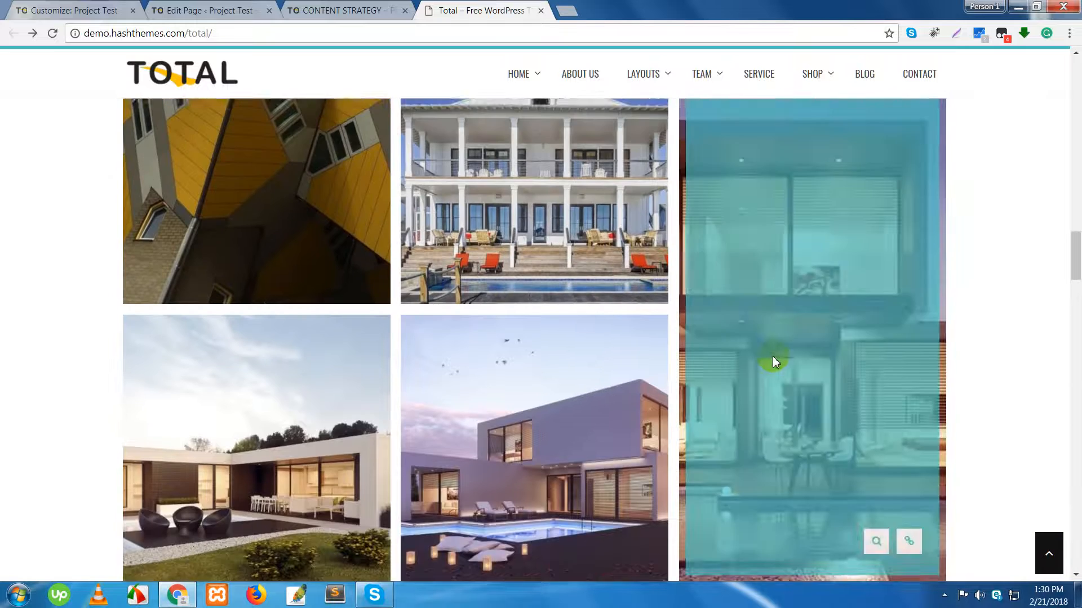
scroll(770, 356, "up", 3)
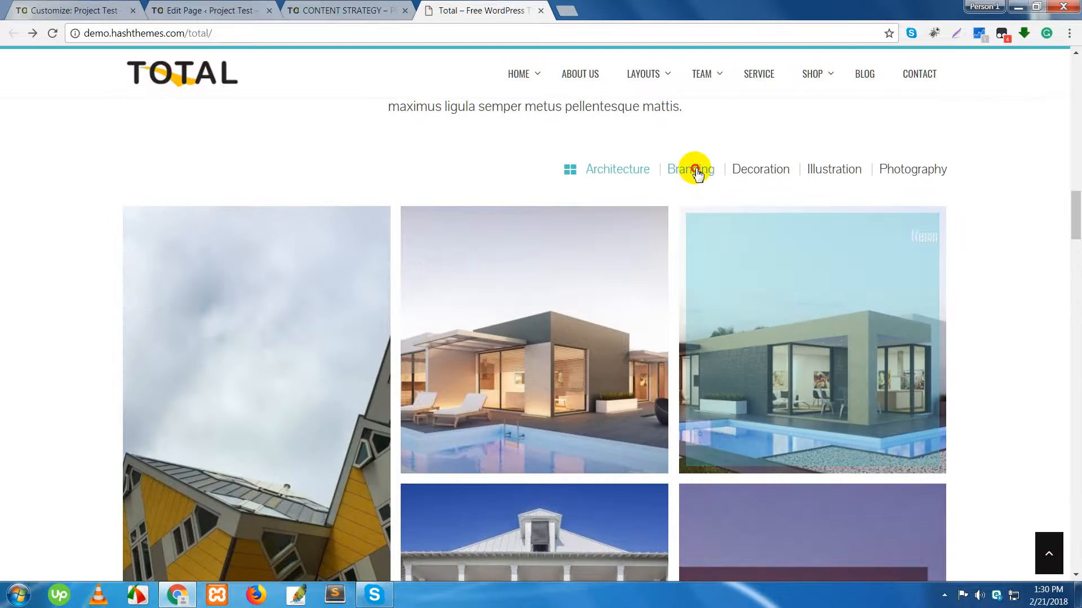
Filter the portfolio by Branding, Decoration, Illustration and Photography in turn, and look through the Photography projects.
left_click(693, 171)
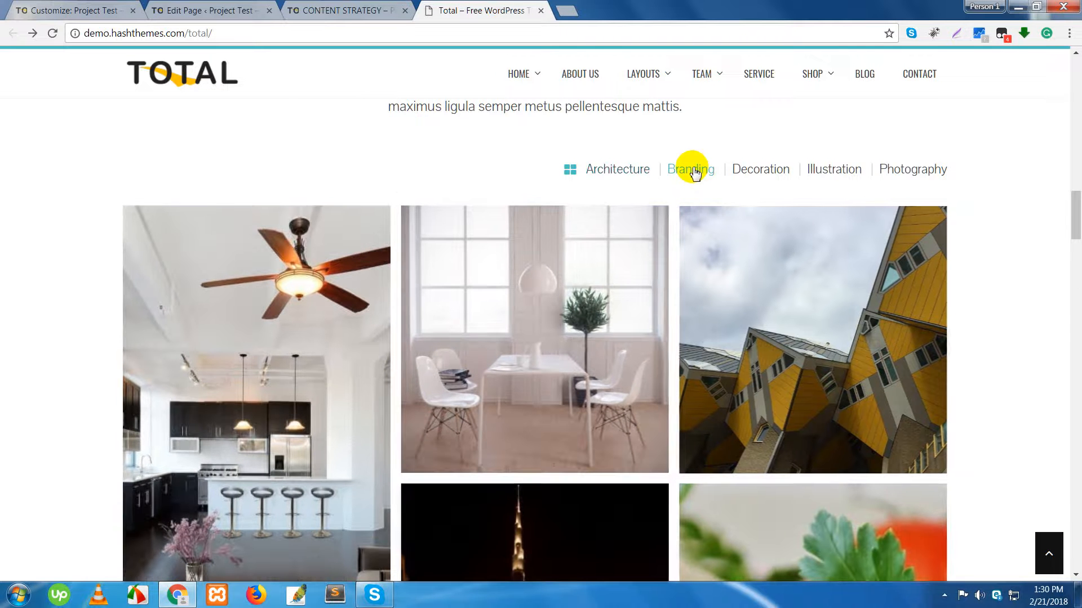
left_click(759, 175)
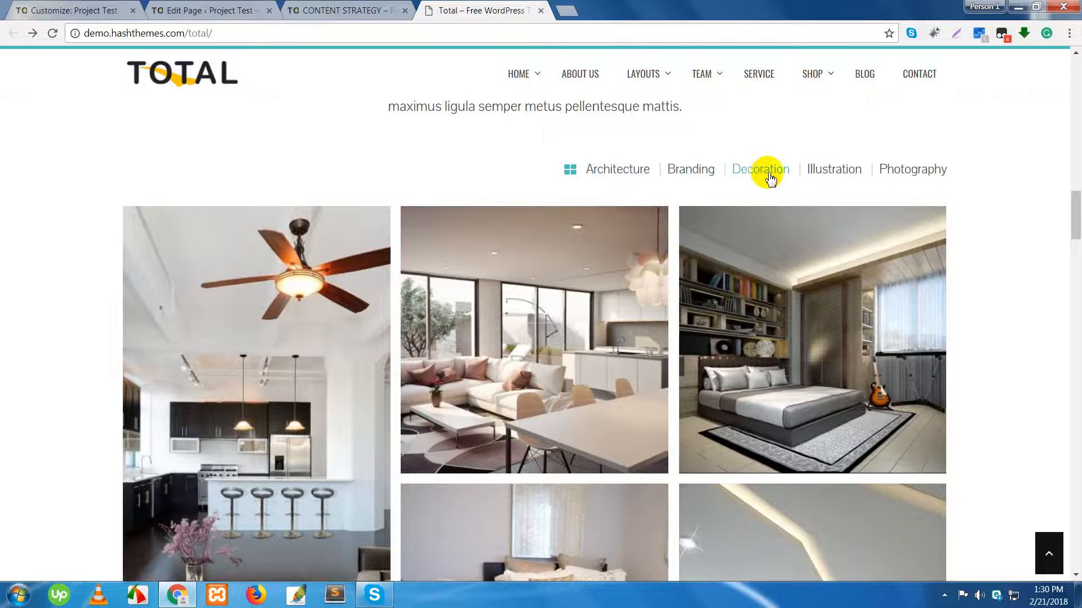
left_click(830, 175)
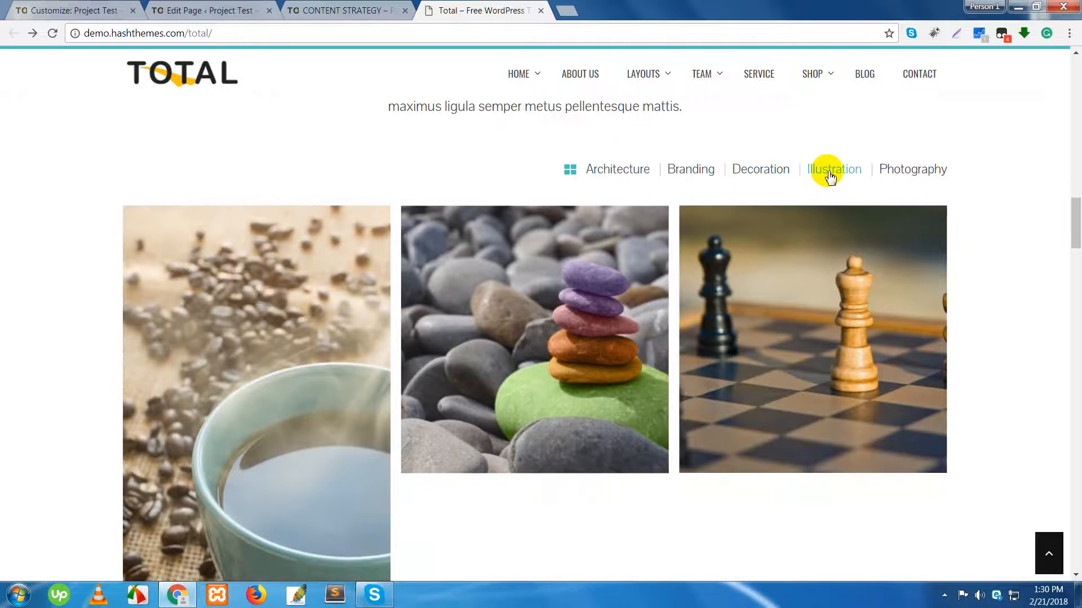
left_click(902, 174)
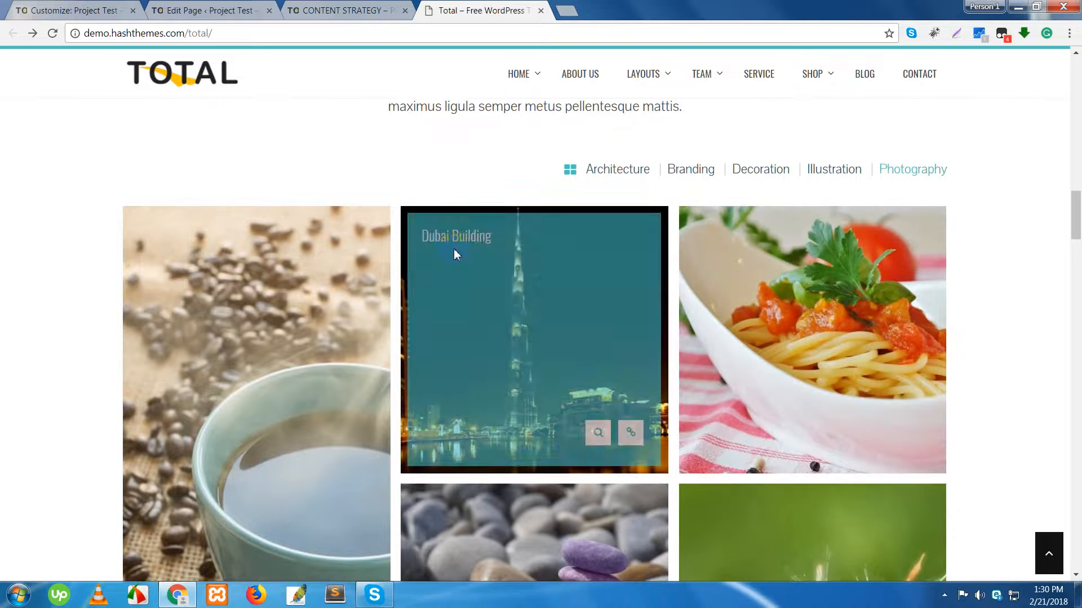
scroll(495, 299, "down", 7)
scroll(504, 324, "down", 10)
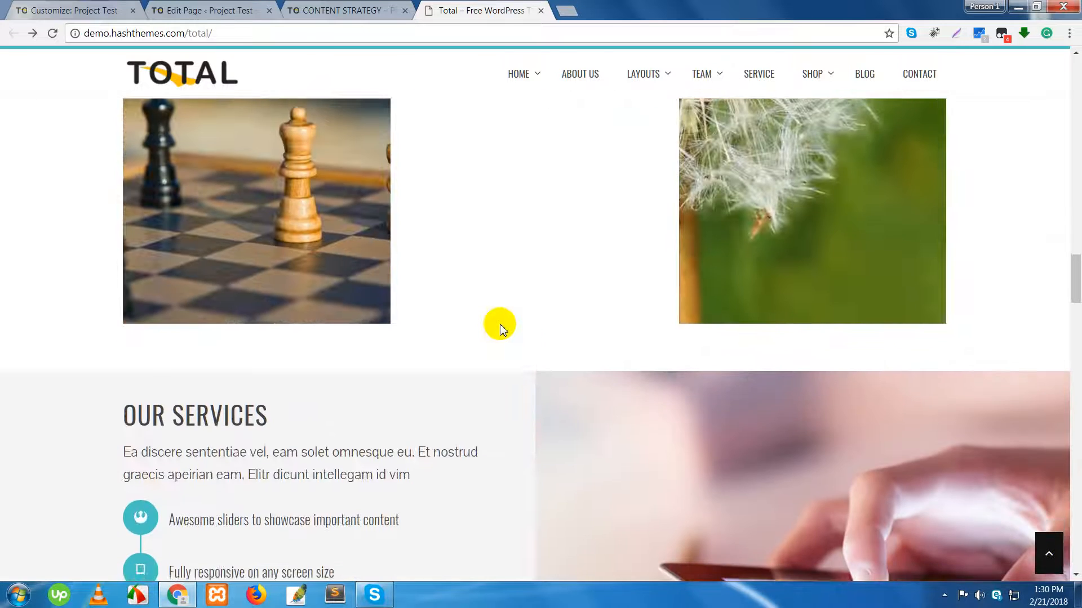
scroll(500, 326, "up", 12)
scroll(499, 329, "up", 9)
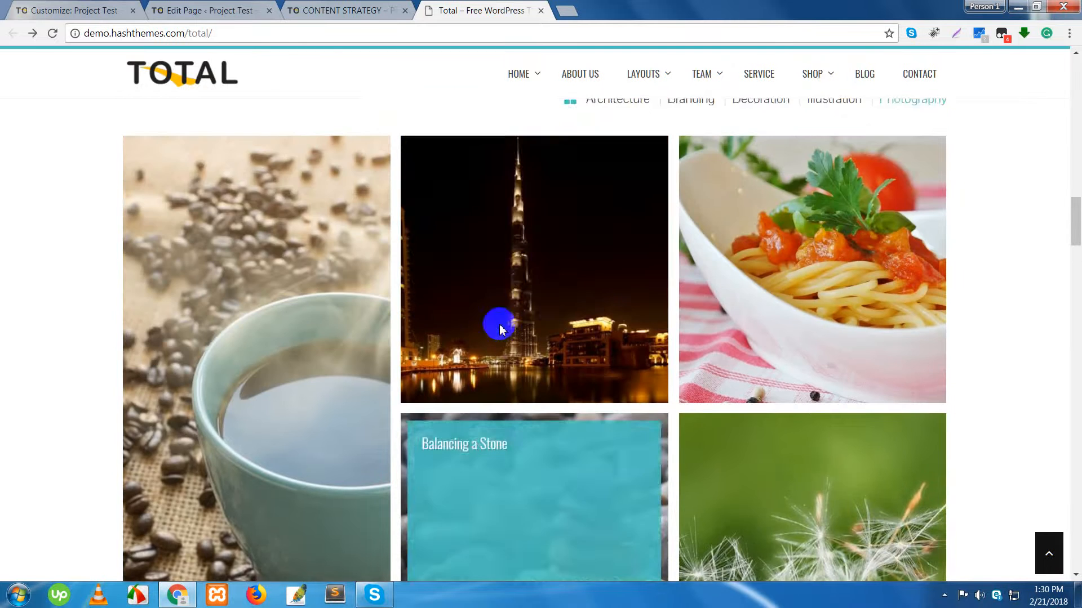
scroll(492, 328, "up", 1)
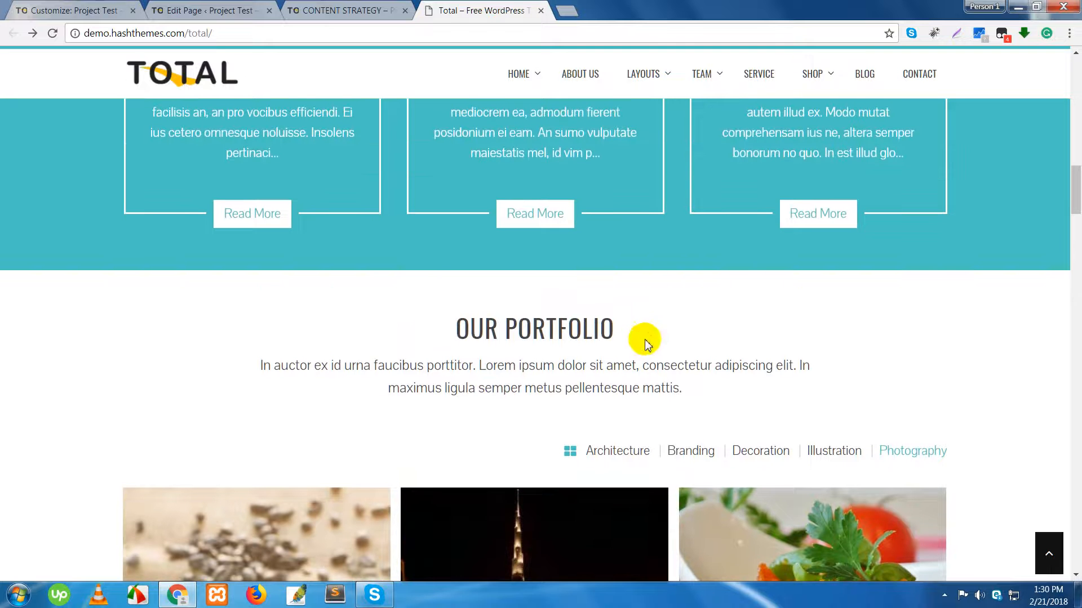
Copy the demo's OUR PORTFOLIO heading and enter it as the title of the Portfolio Section in the WordPress Customizer's Home Sections.
left_click_drag(632, 333, 455, 330)
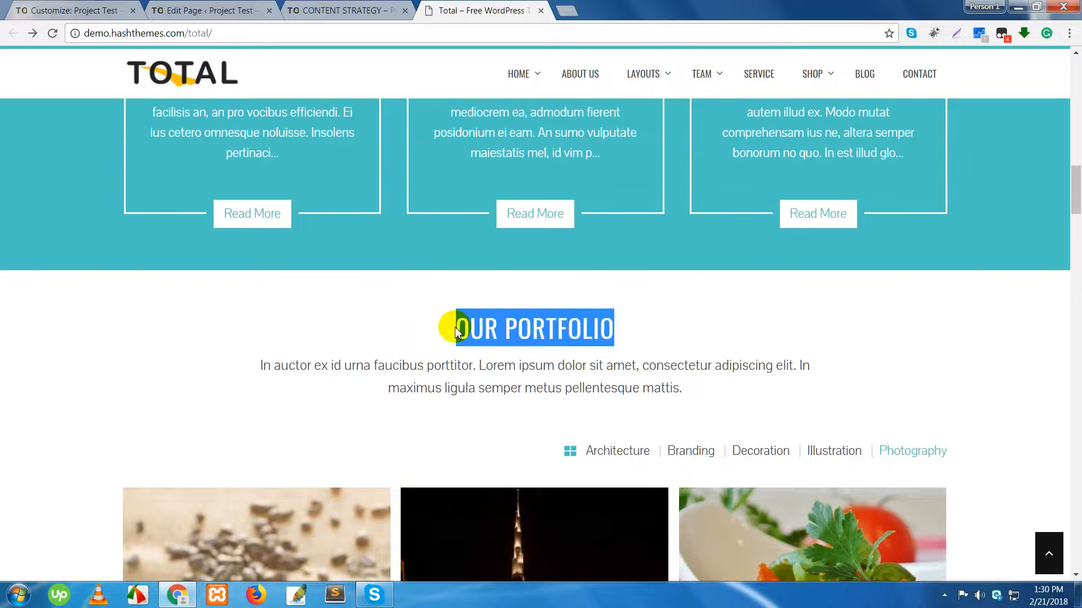
left_click(98, 13)
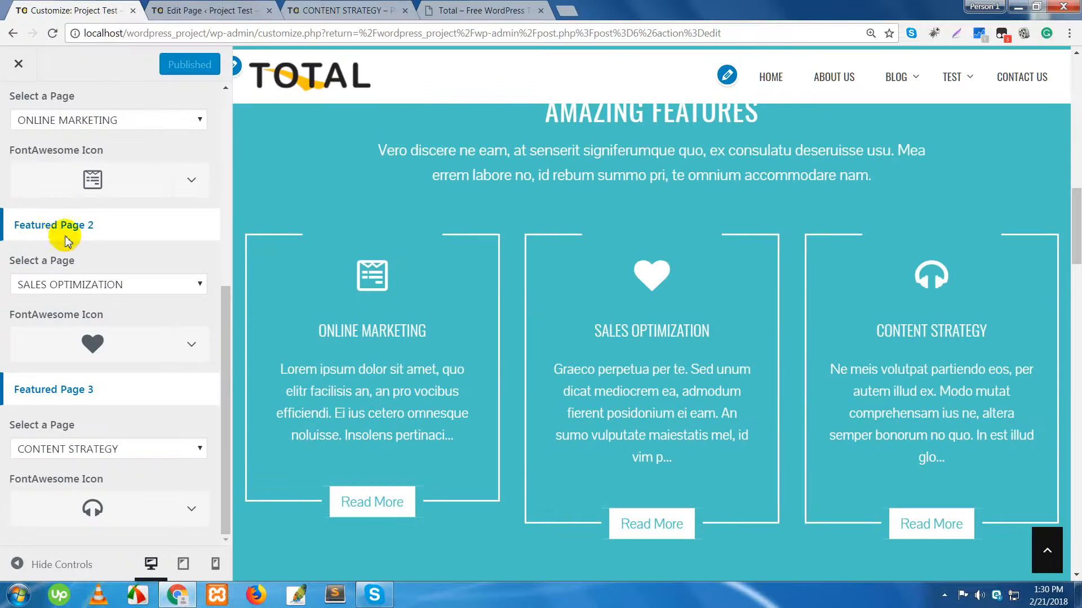
scroll(64, 239, "up", 6)
left_click(25, 113)
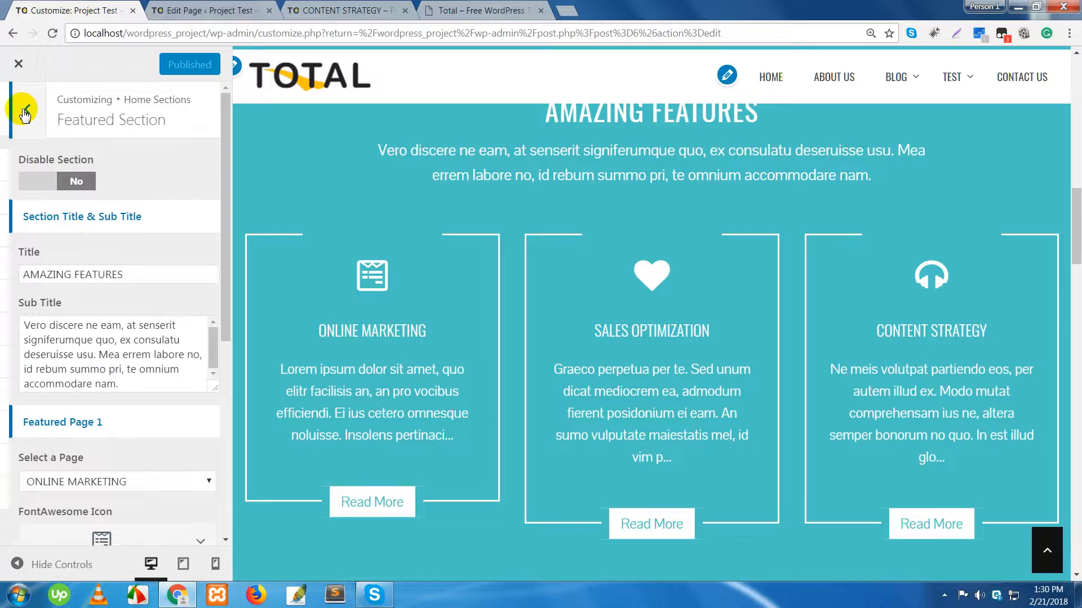
left_click(75, 268)
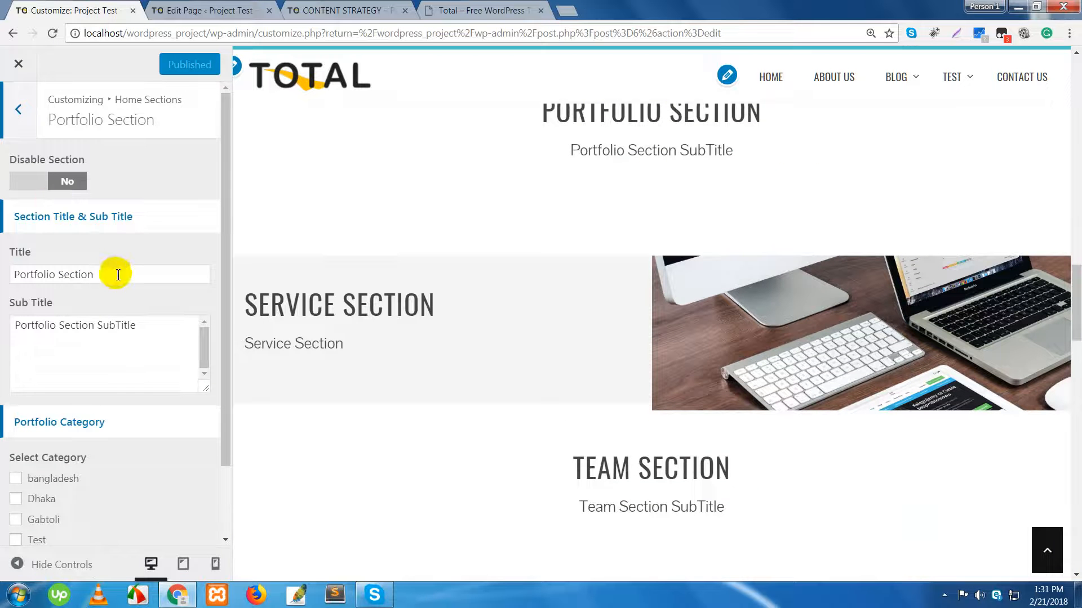
left_click_drag(112, 275, 16, 276)
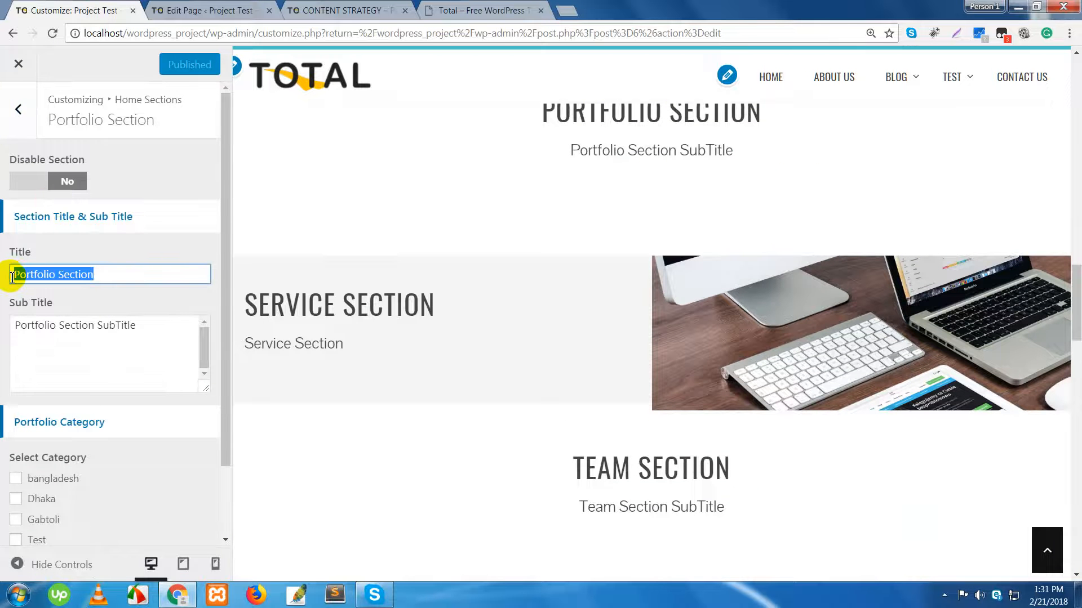
type("OUR PORTFOLIO")
Copy the demo's paragraph under OUR PORTFOLIO and enter it as the Sub Title of the Portfolio Section in the Customizer.
left_click(108, 327)
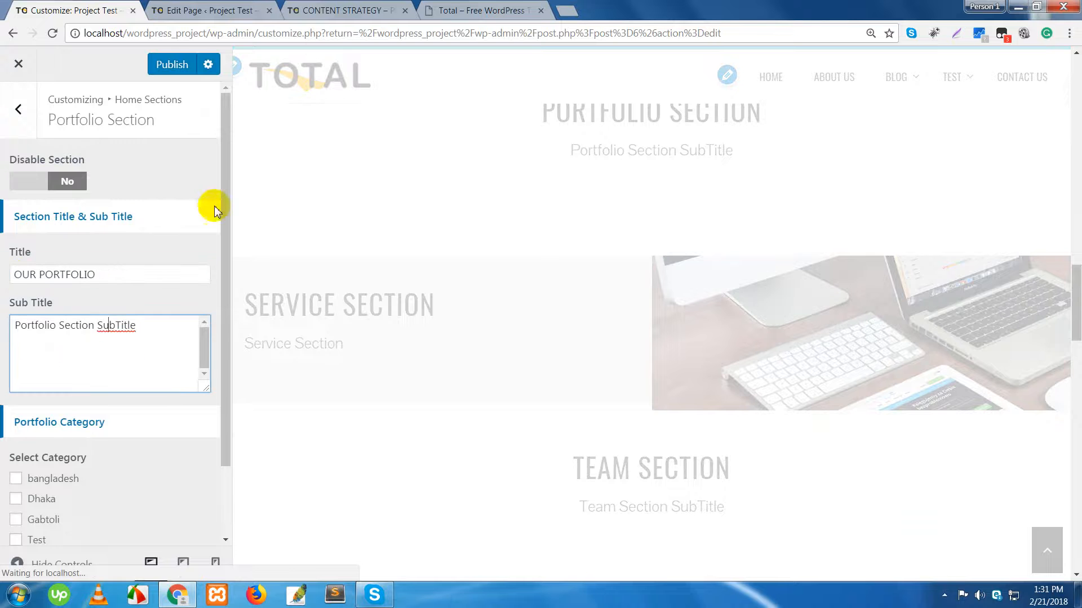
left_click(465, 10)
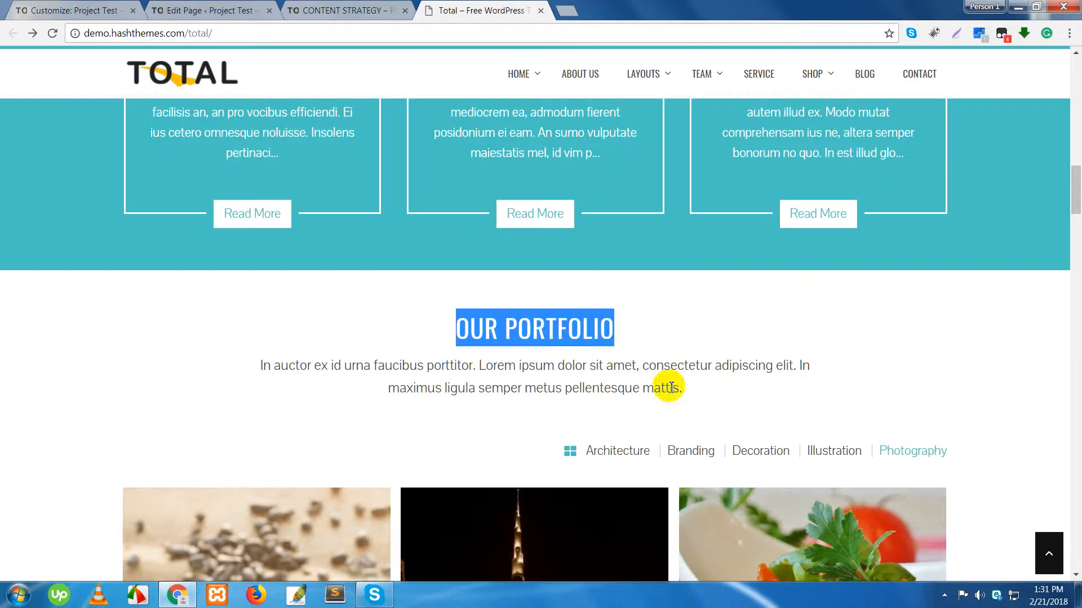
left_click_drag(671, 387, 250, 361)
key("ctrl+c")
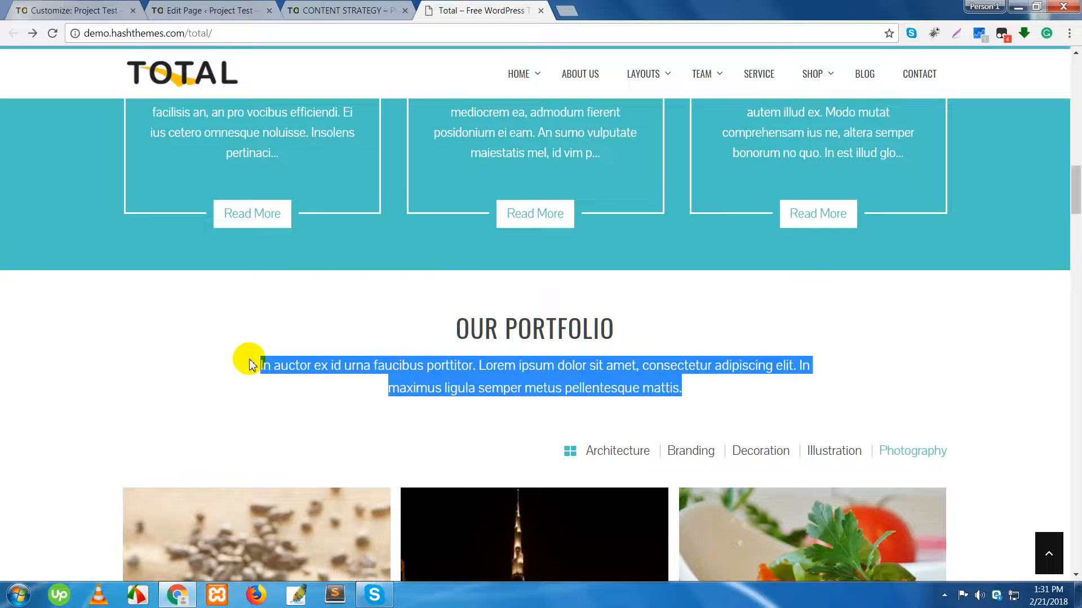
left_click(90, 12)
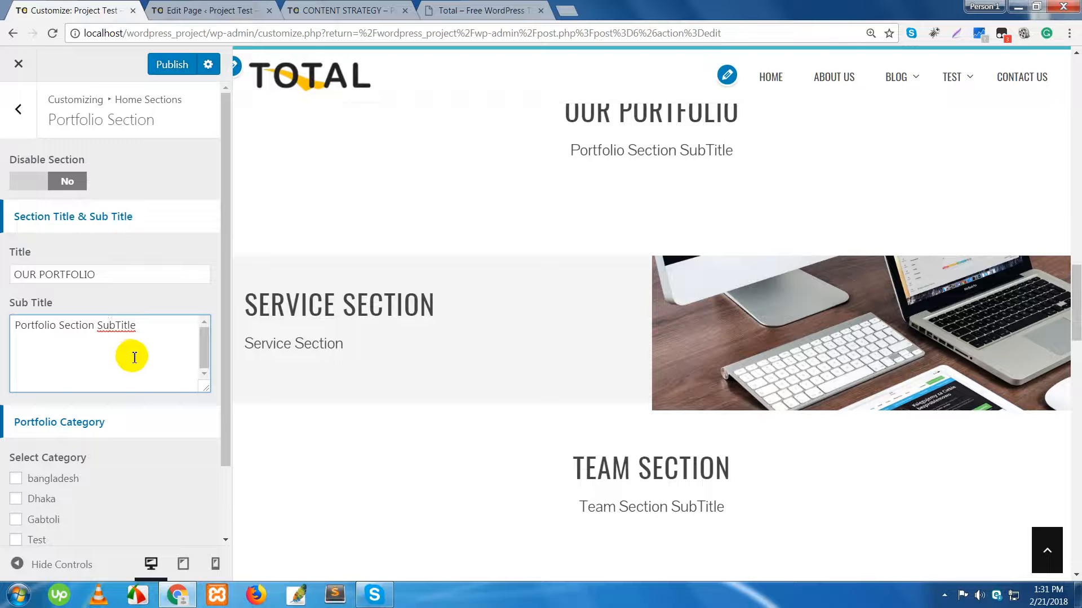
left_click_drag(144, 326, 3, 327)
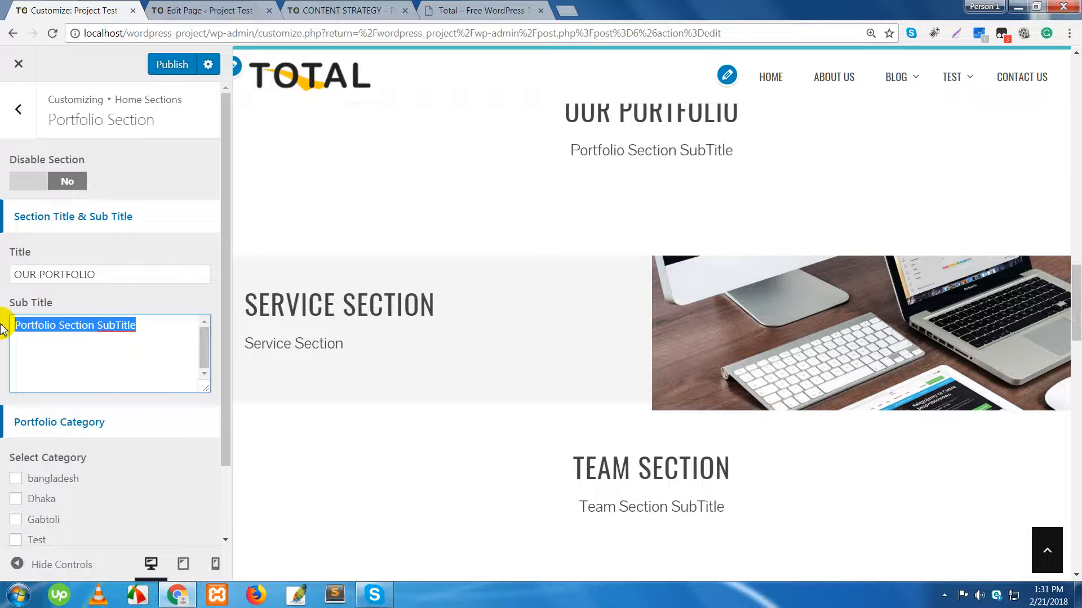
key("ctrl+v")
Select the portfolio categories bangladesh, Dhaka, Gabtoli, Test, Uncategorized, World and রাজনীতি, and publish the changes.
scroll(134, 440, "down", 1)
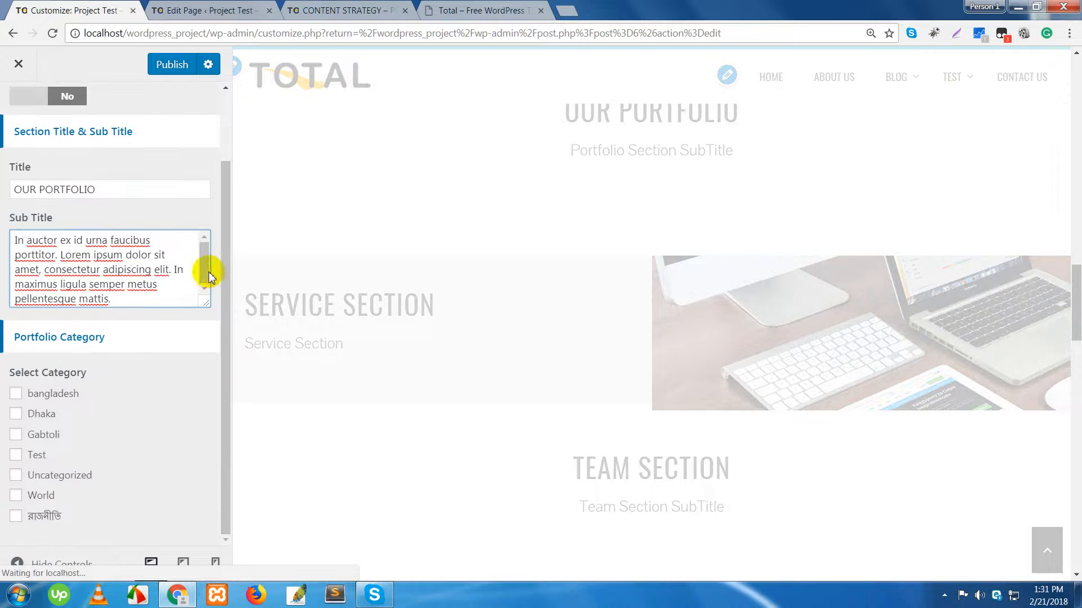
left_click_drag(221, 266, 208, 317)
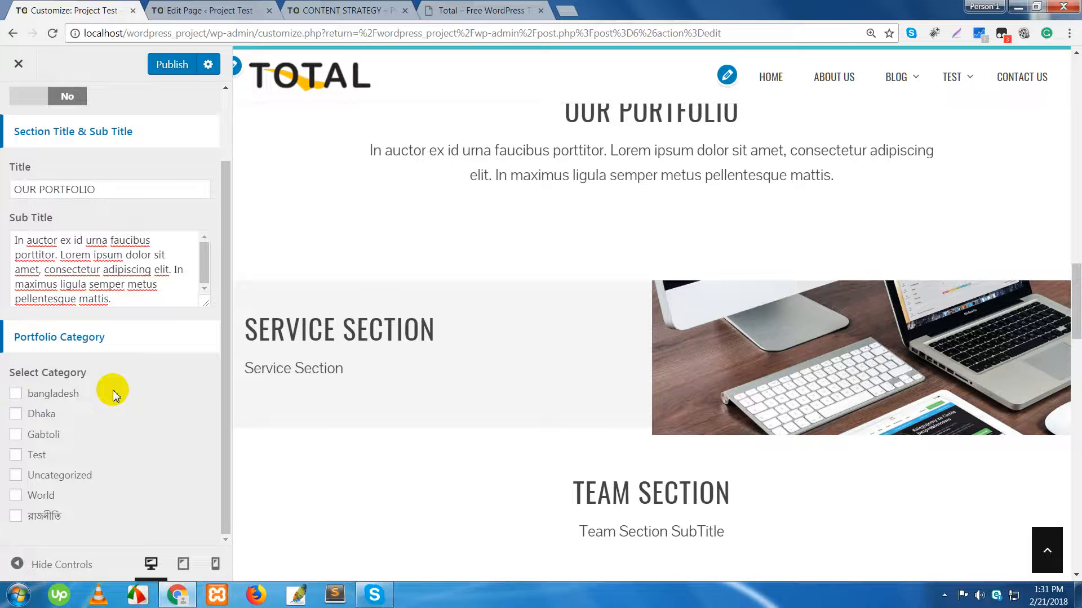
left_click(17, 394)
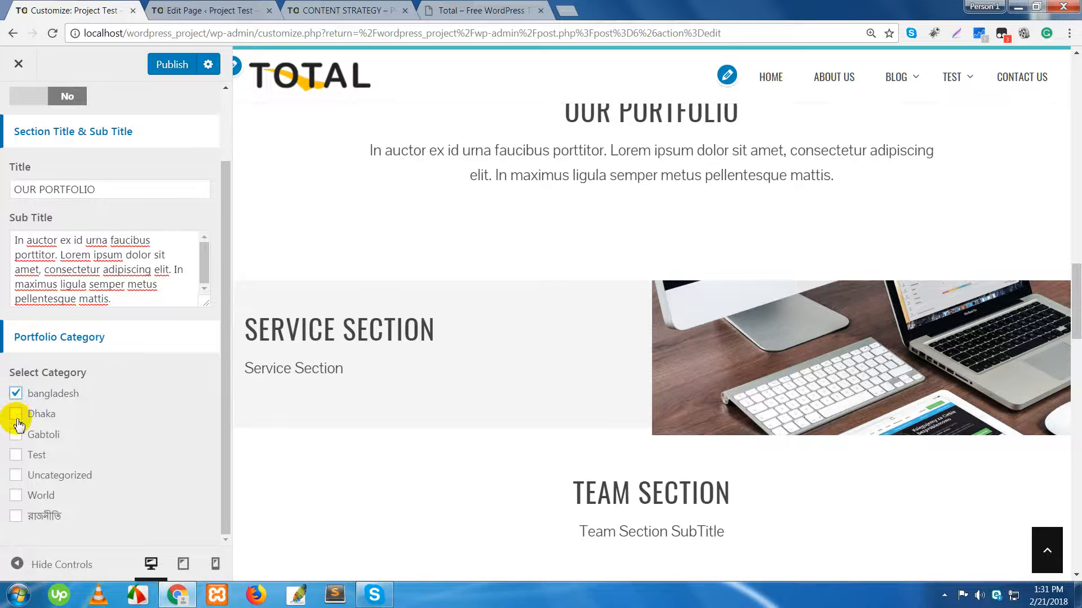
left_click(17, 415)
left_click(17, 435)
left_click(16, 455)
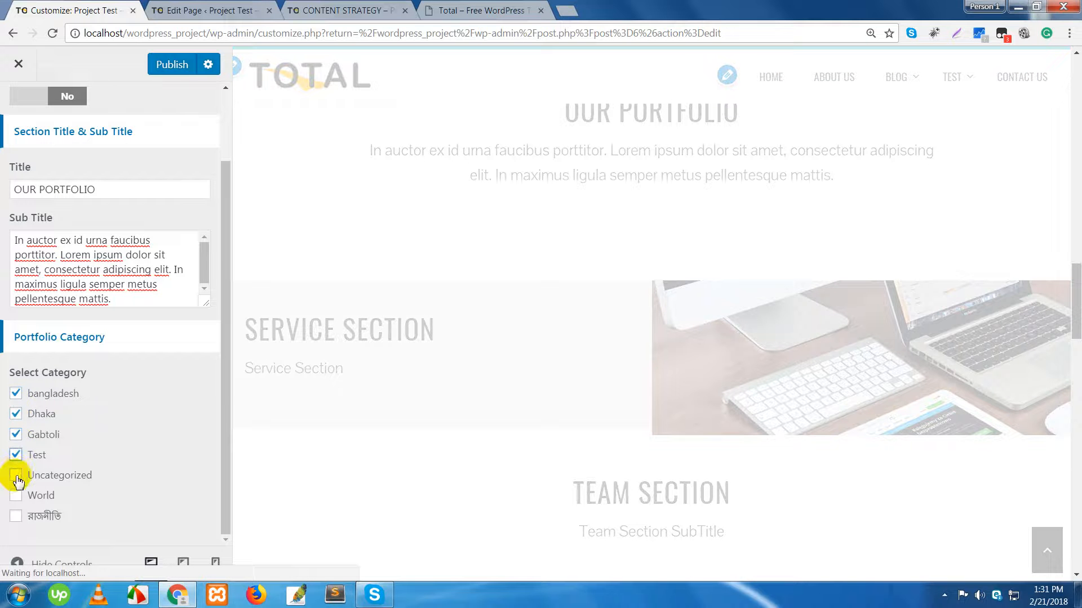
left_click(16, 476)
left_click(16, 497)
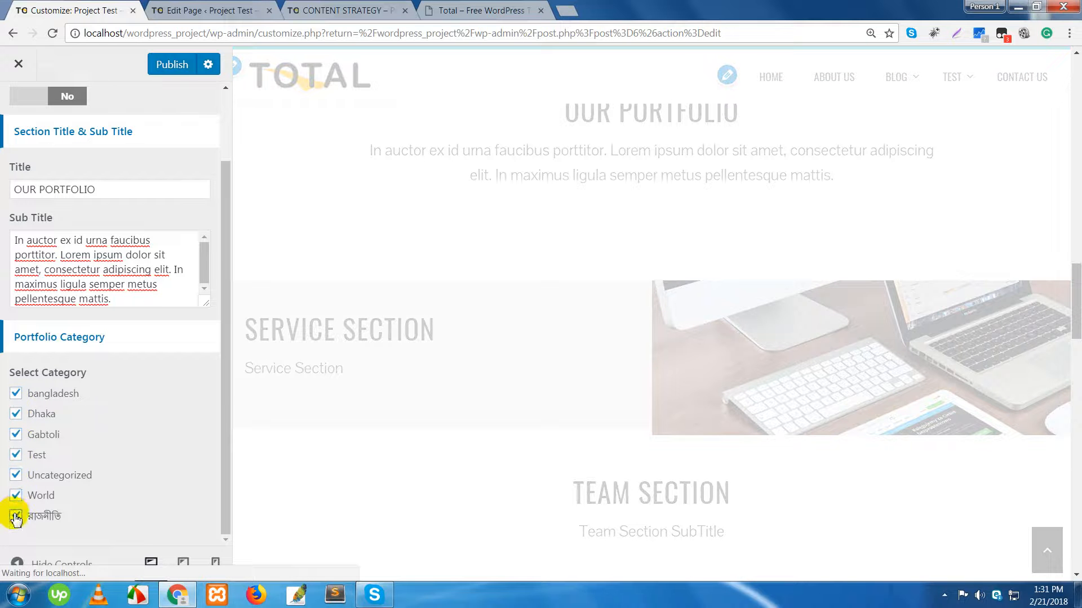
left_click(16, 517)
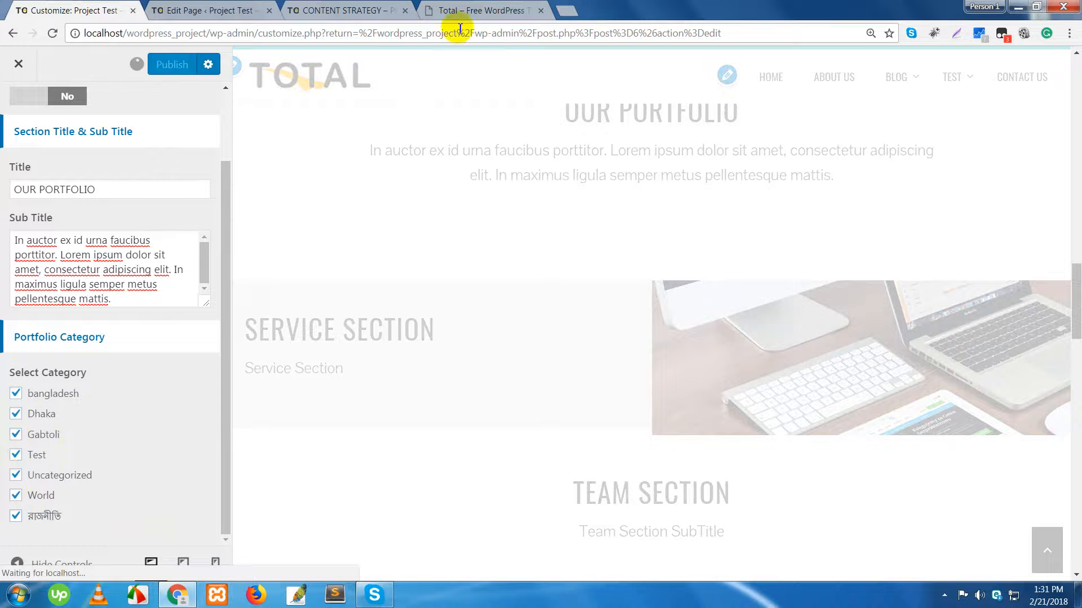
Return to the demo homepage and look over the Photography projects in its portfolio.
left_click(462, 11)
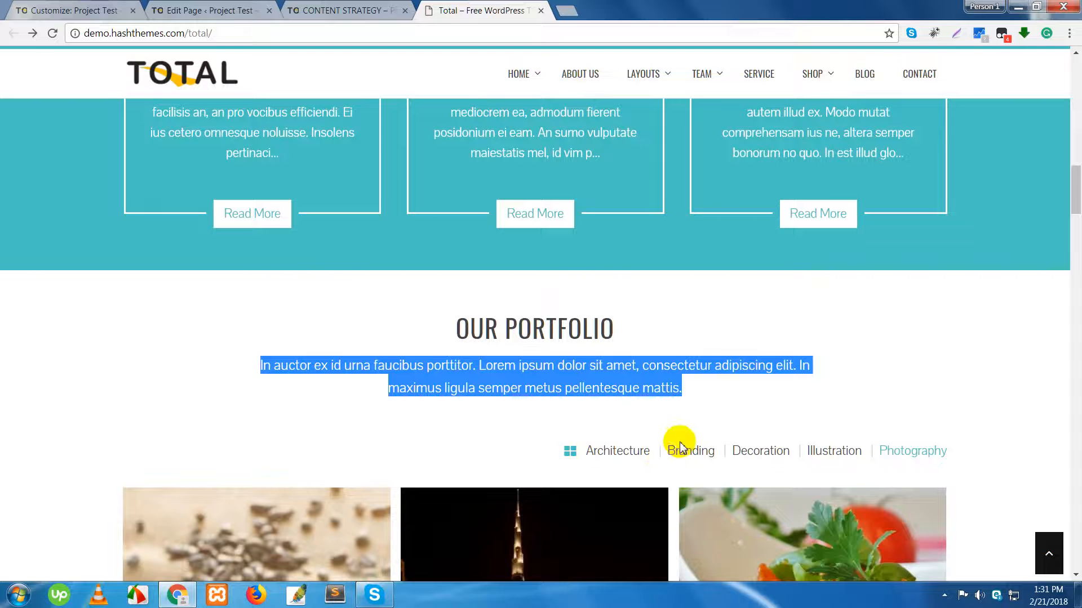
scroll(576, 440, "down", 3)
mouse_move(567, 430)
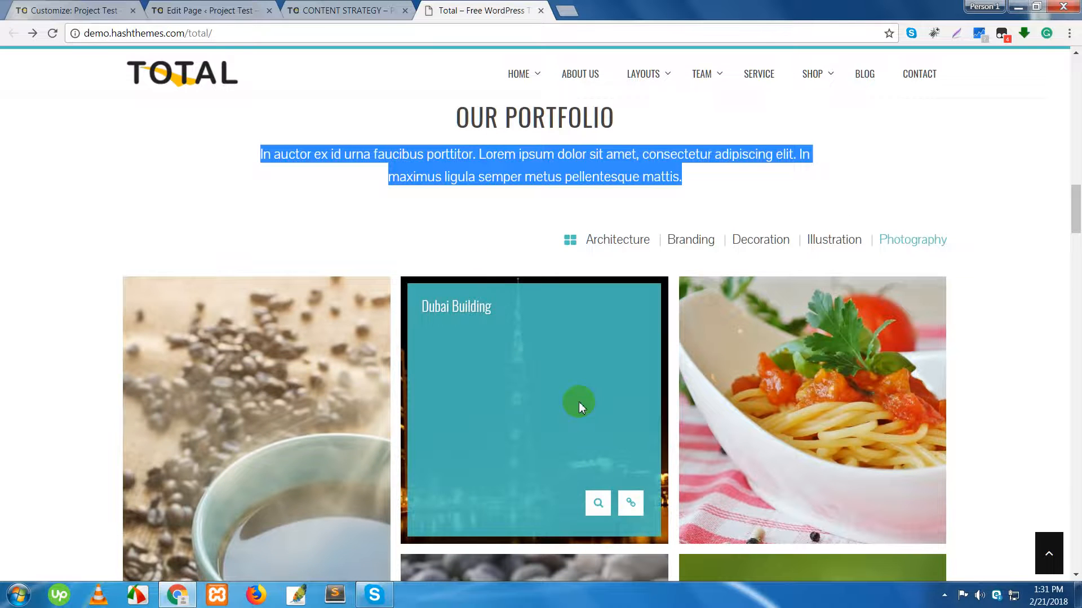
mouse_move(182, 360)
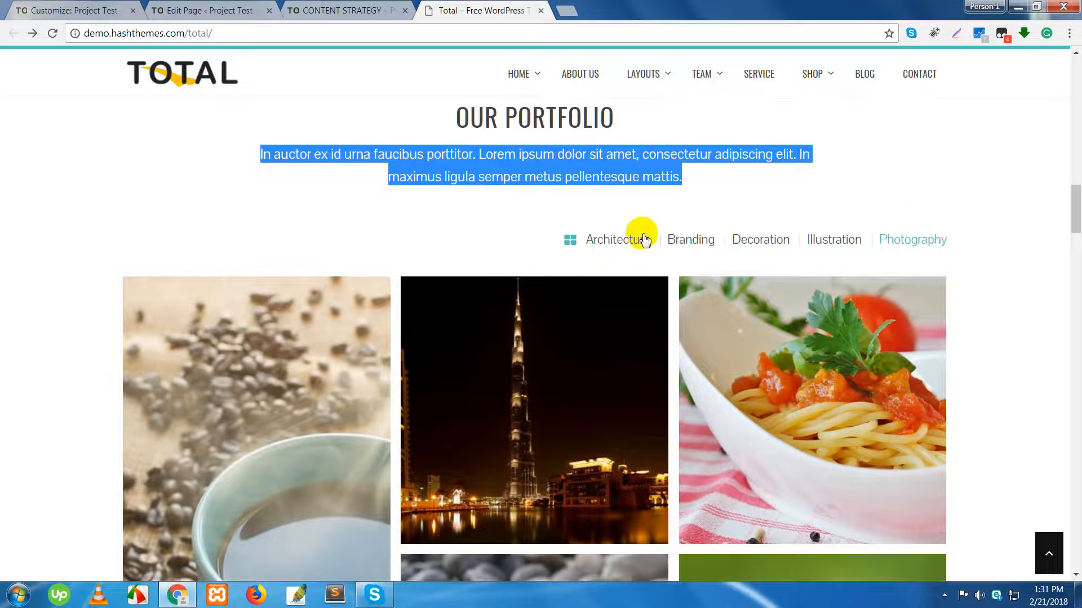
Filter the demo portfolio by Architecture and examine the layout and titles of its project tiles down to Our Services.
left_click(609, 242)
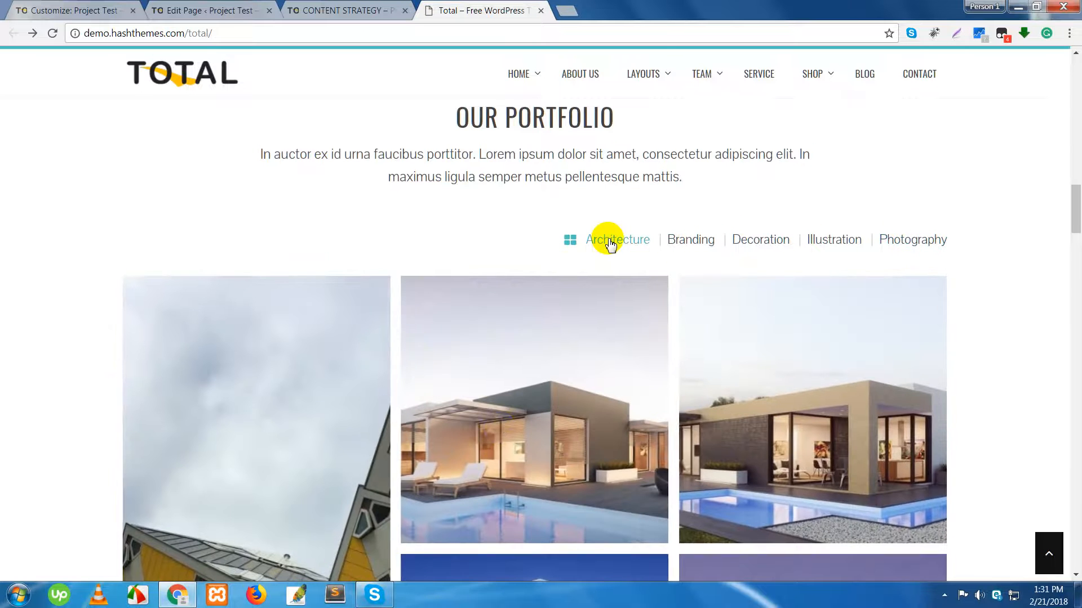
scroll(540, 358, "down", 4)
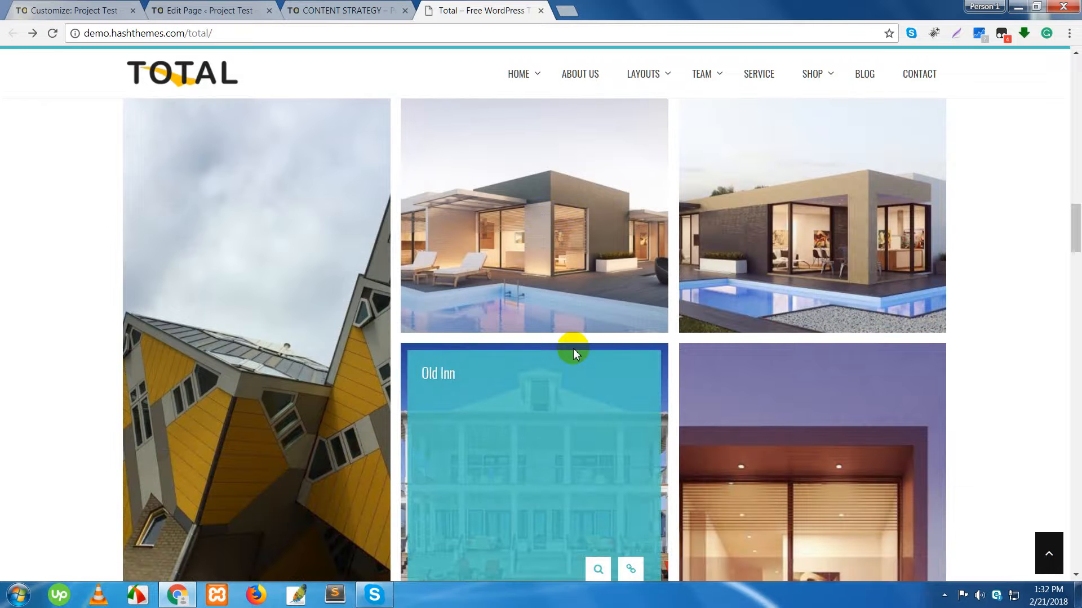
scroll(570, 385, "up", 4)
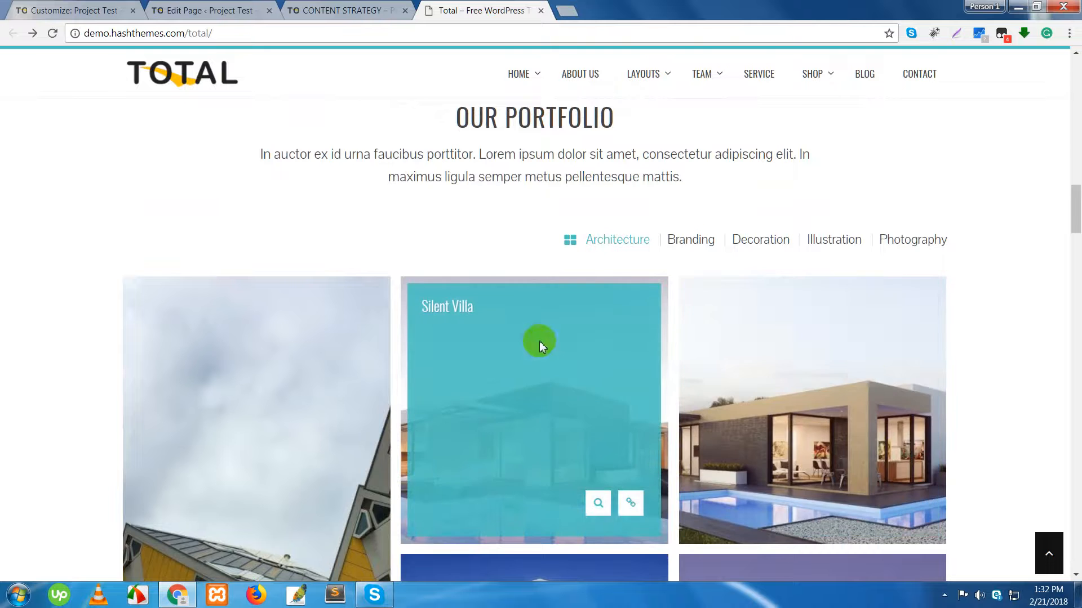
scroll(860, 376, "down", 2)
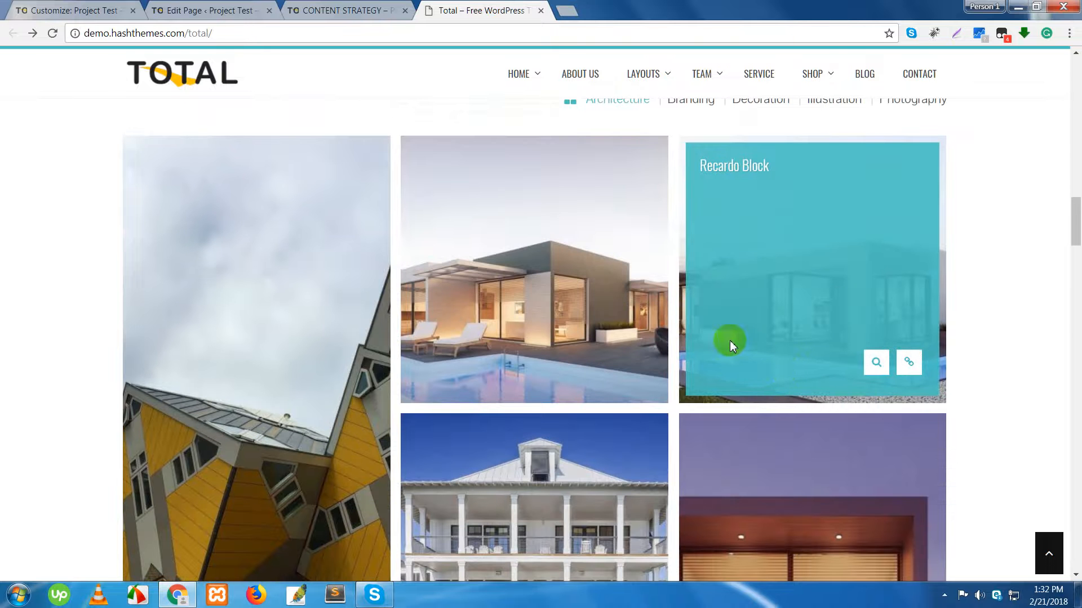
mouse_move(504, 308)
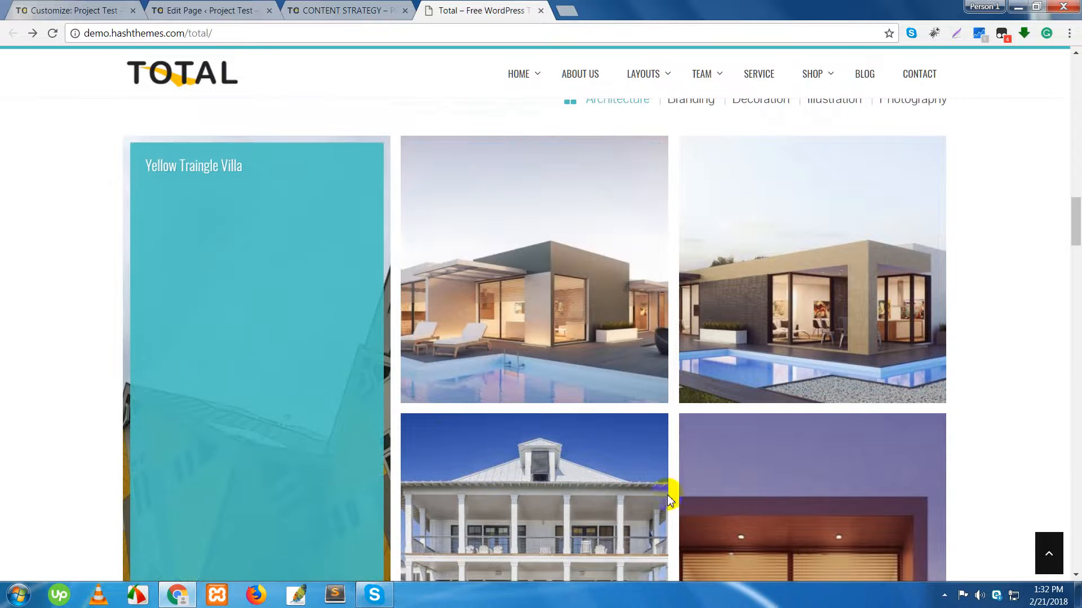
scroll(783, 497, "down", 5)
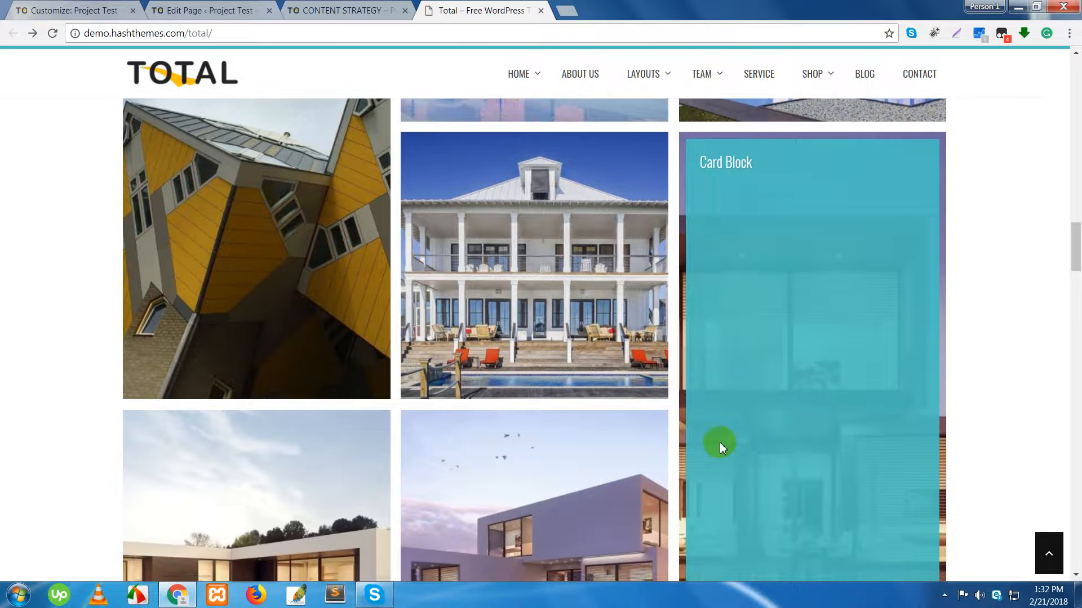
scroll(719, 442, "up", 4)
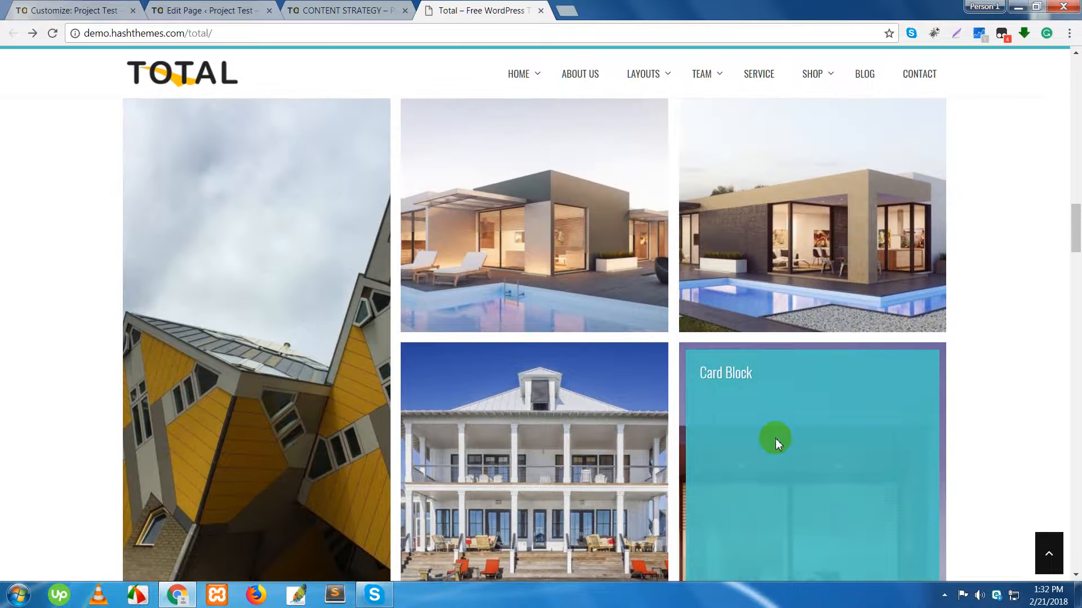
scroll(775, 438, "down", 6)
scroll(782, 435, "down", 4)
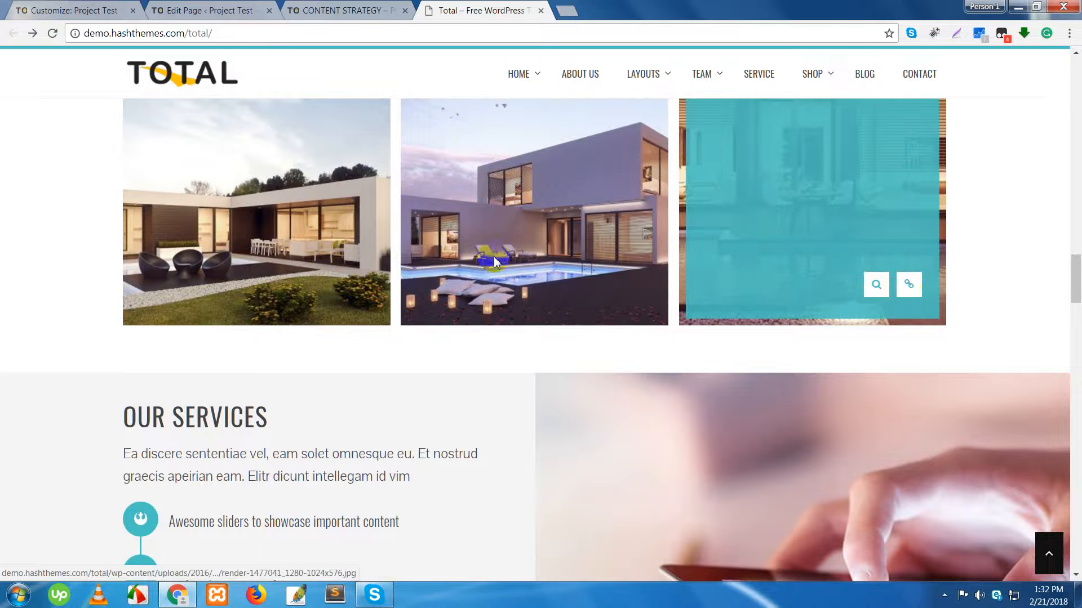
scroll(507, 251, "up", 4)
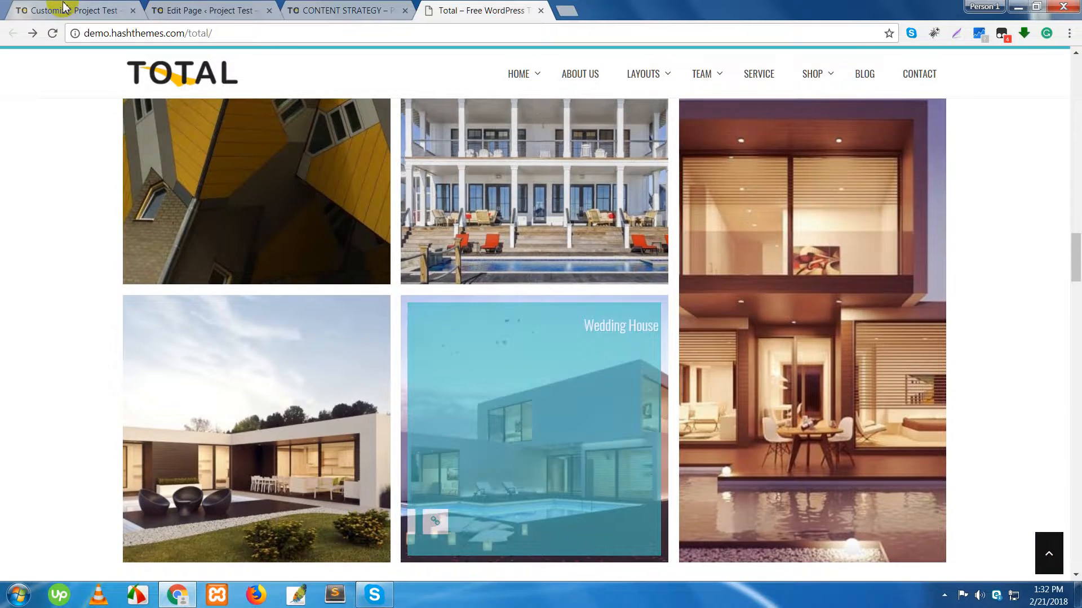
Check the Customizer preview, open the local site's homepage and look through it to the Our Portfolio section.
left_click(64, 7)
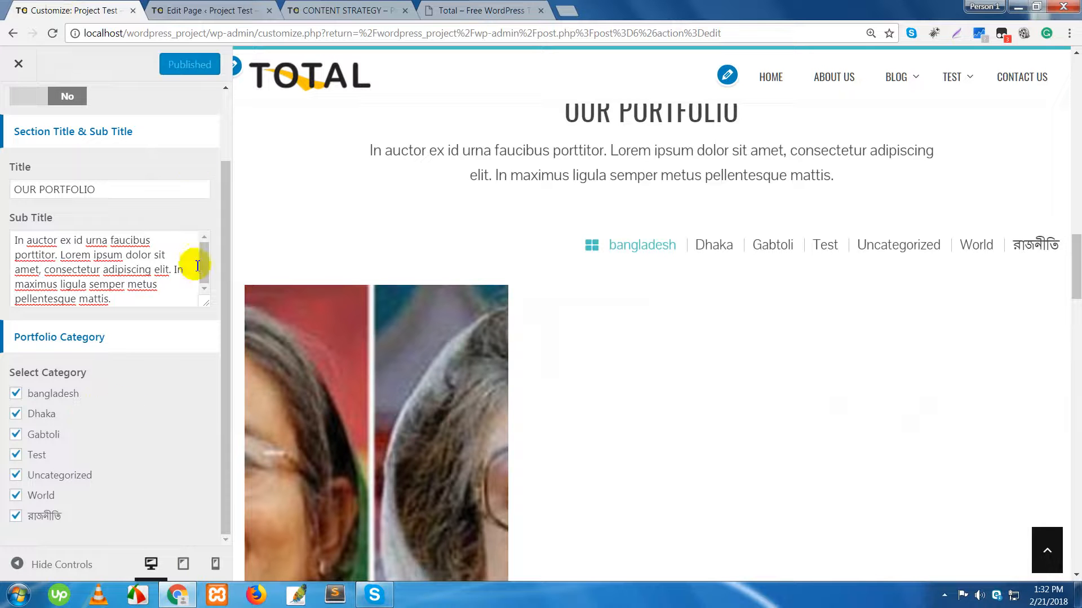
left_click(322, 11)
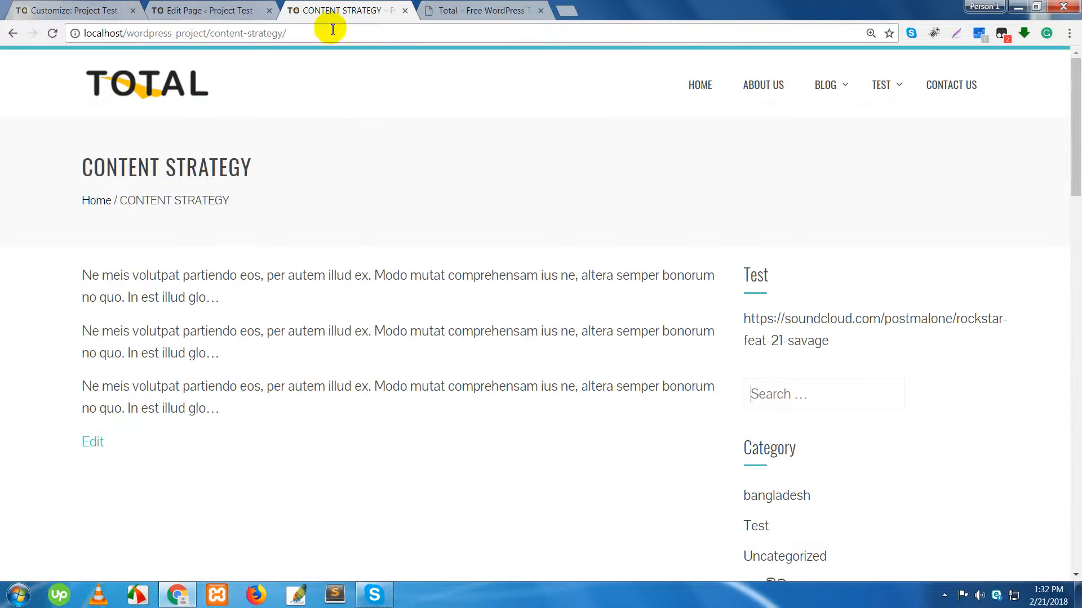
left_click(144, 83)
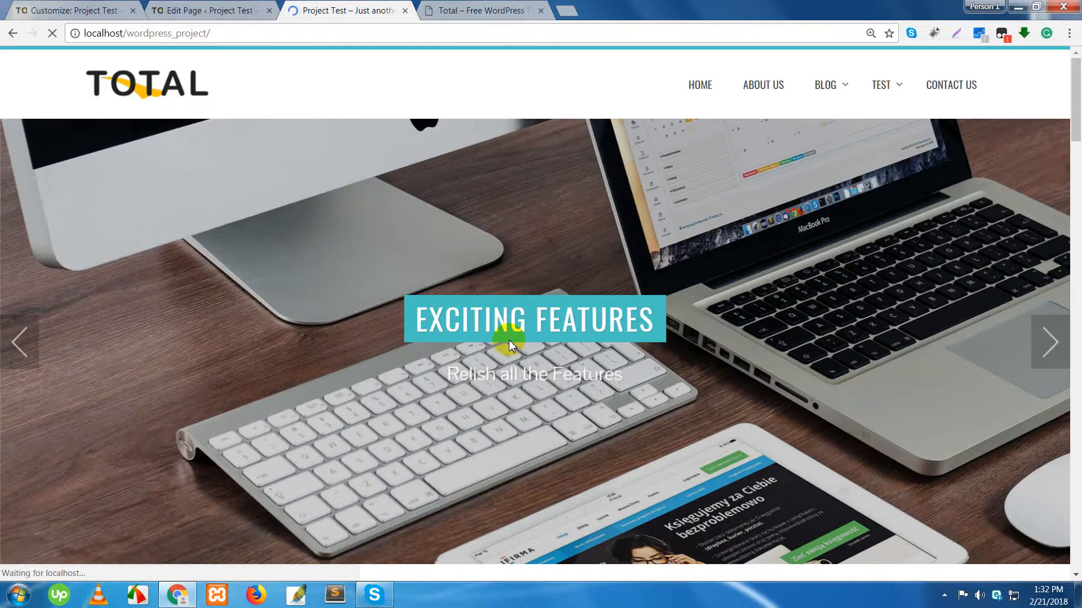
scroll(508, 339, "down", 5)
scroll(508, 340, "down", 20)
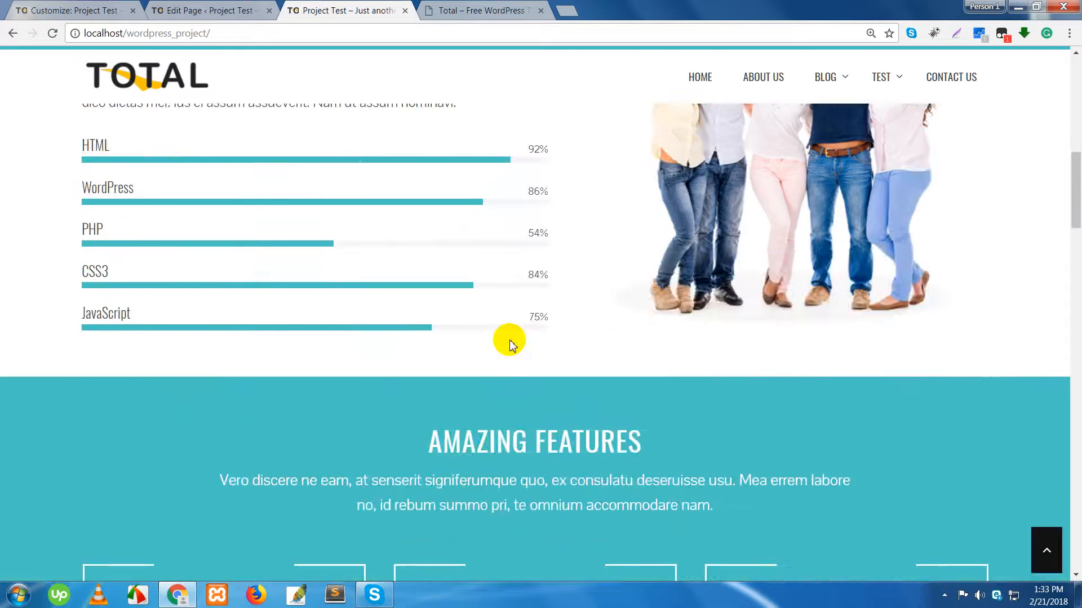
scroll(508, 340, "down", 5)
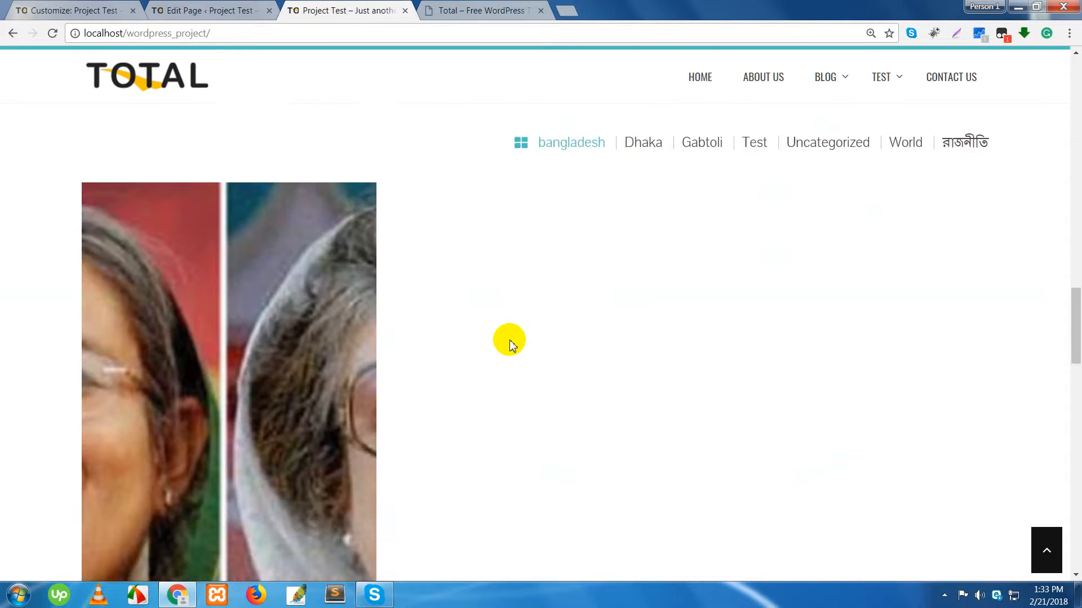
scroll(381, 322, "down", 4)
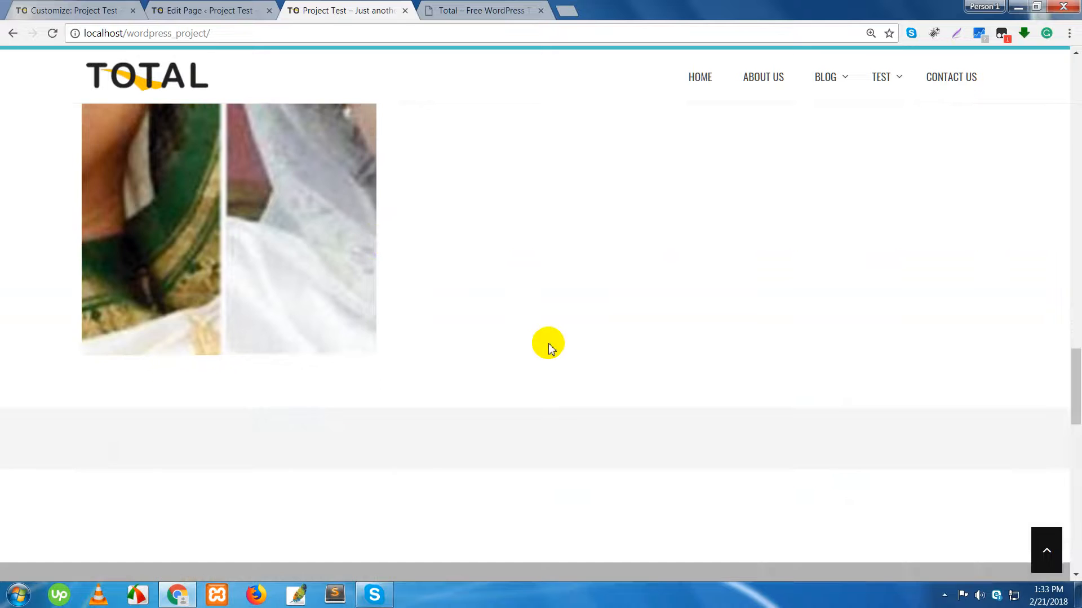
scroll(548, 343, "up", 7)
scroll(549, 345, "up", 5)
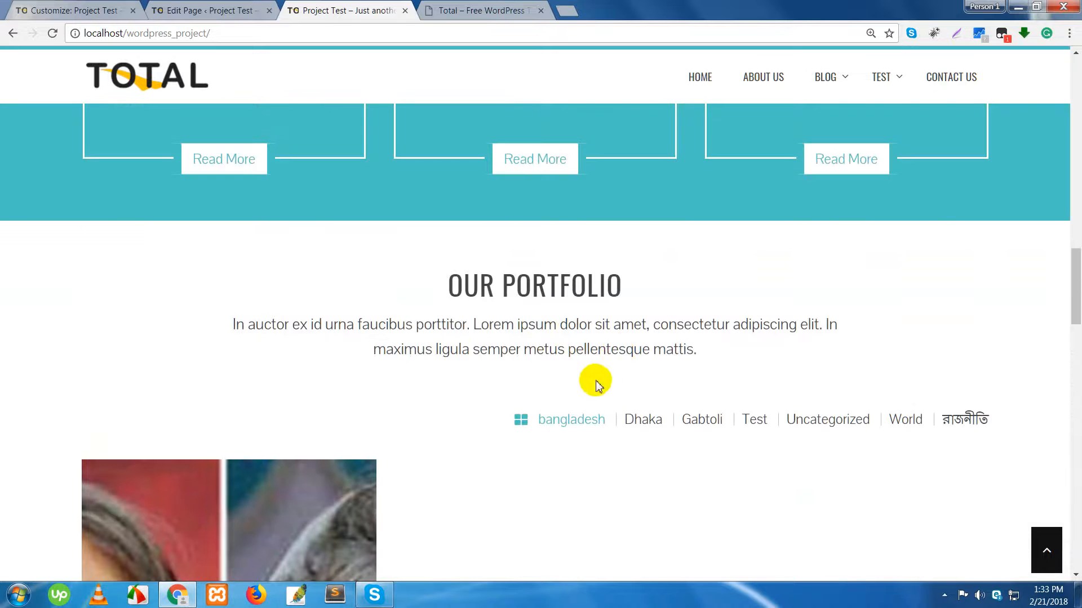
Filter the local site's portfolio by Dhaka and Test in turn, and look over the posts shown under Test.
left_click(654, 423)
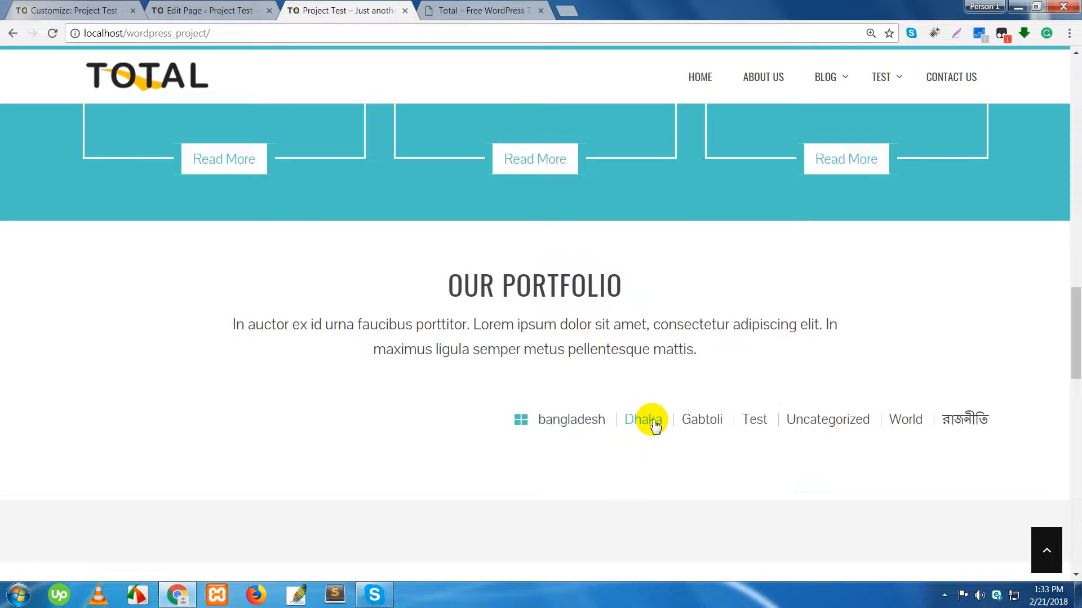
scroll(652, 418, "down", 5)
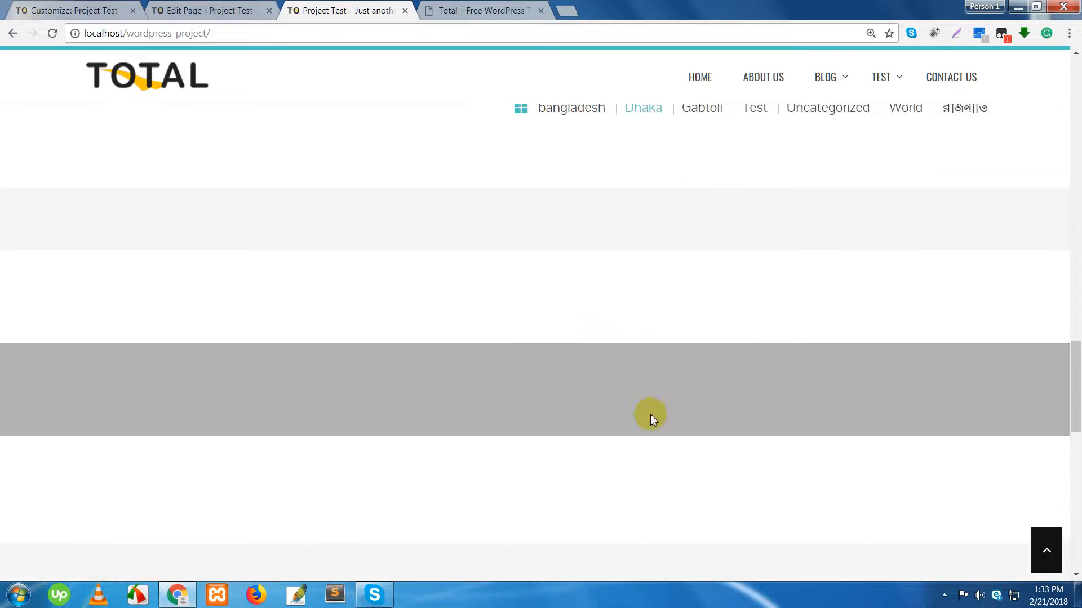
scroll(651, 419, "up", 3)
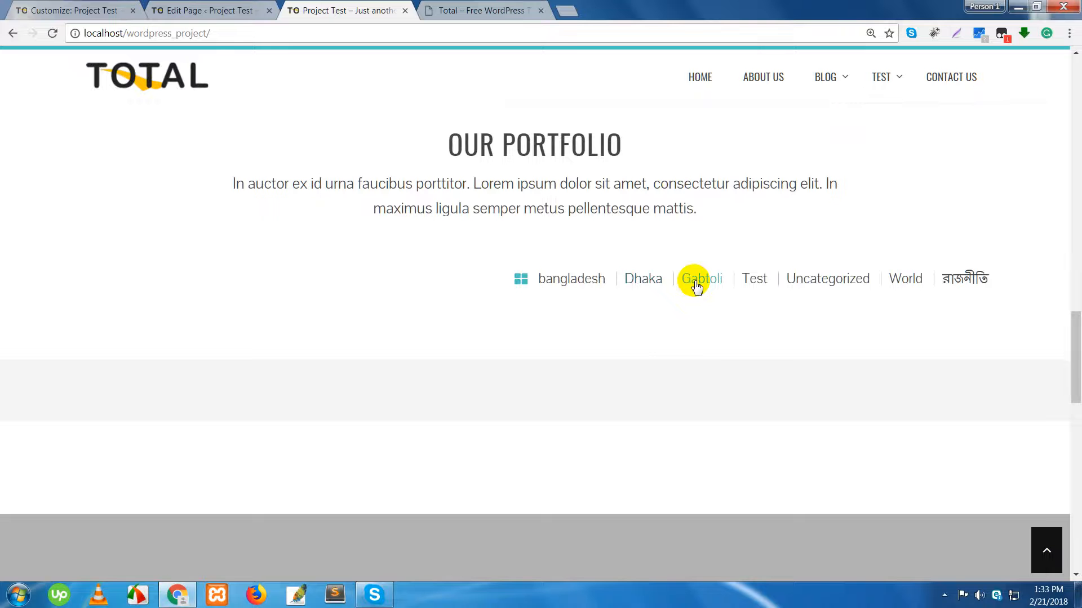
left_click(763, 286)
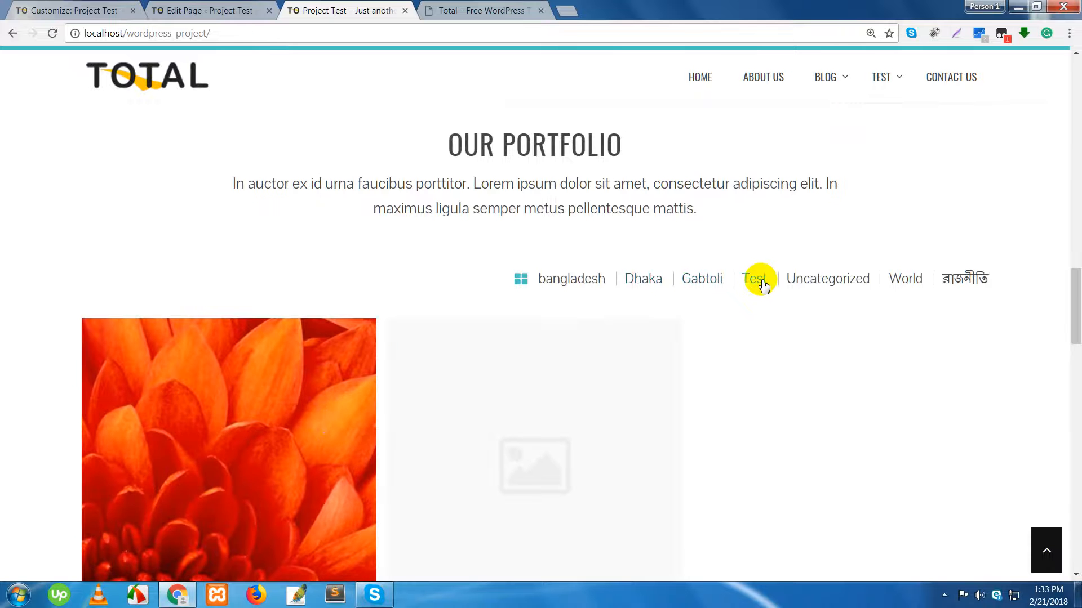
scroll(289, 417, "down", 2)
scroll(225, 381, "down", 2)
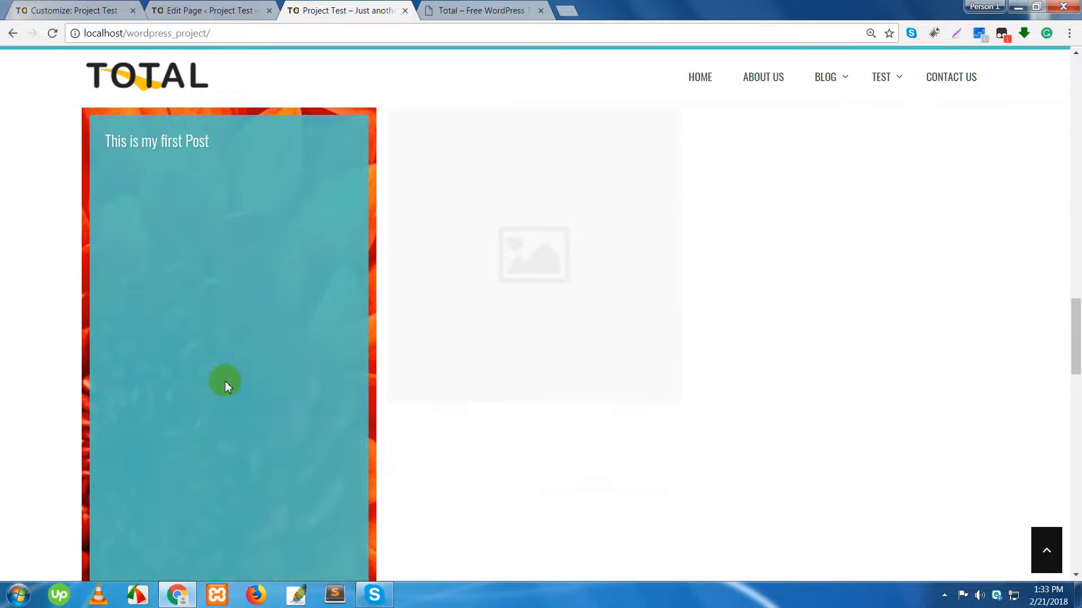
Filter the local site's portfolio by Uncategorized and look over the posts it shows.
scroll(225, 391, "down", 1)
scroll(553, 424, "up", 6)
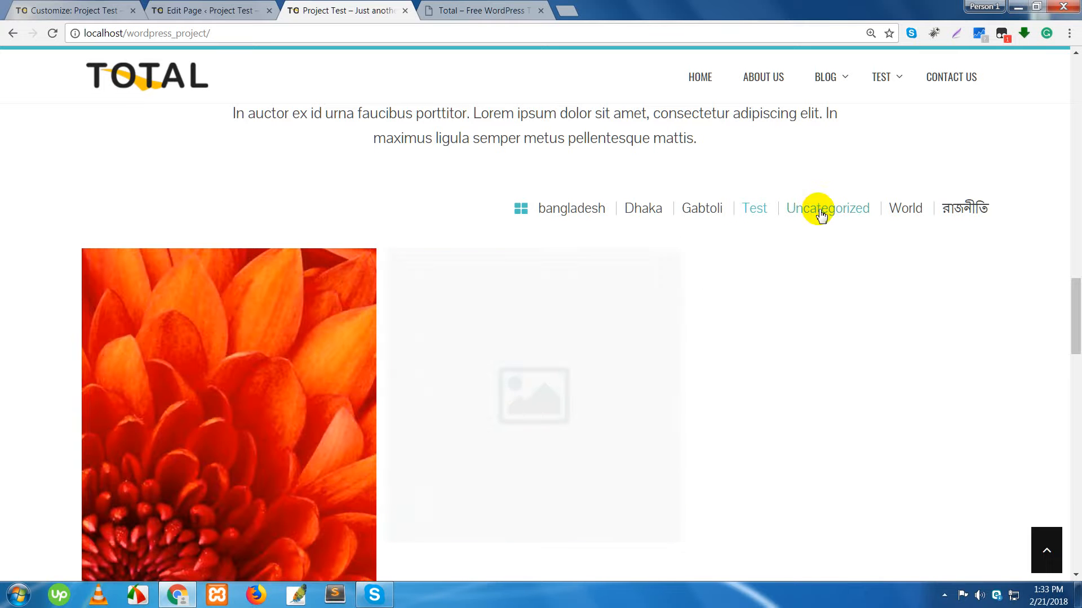
left_click(821, 213)
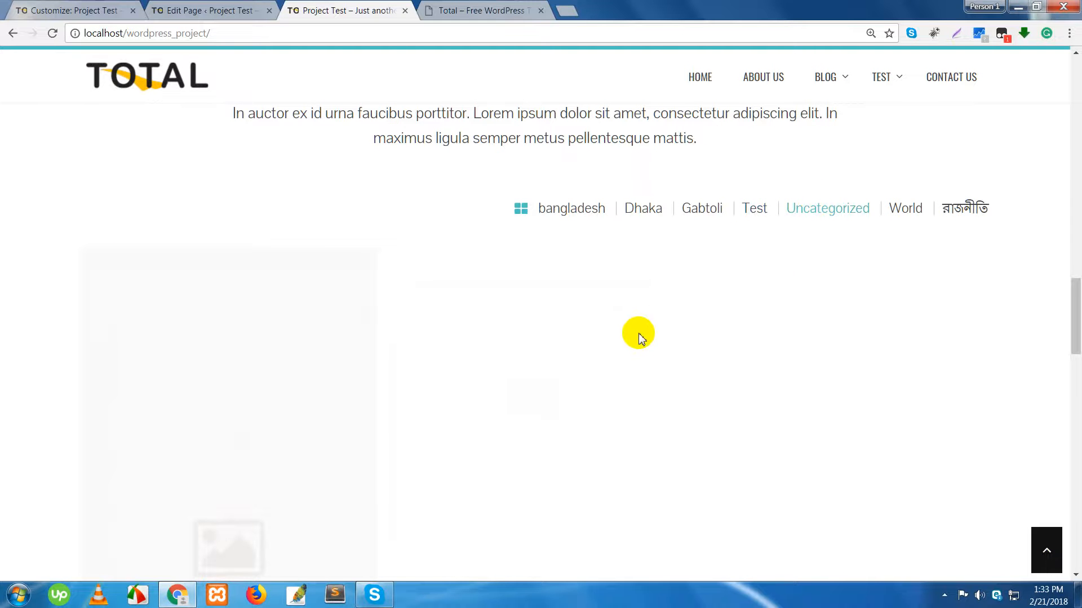
scroll(638, 334, "down", 5)
scroll(676, 345, "up", 5)
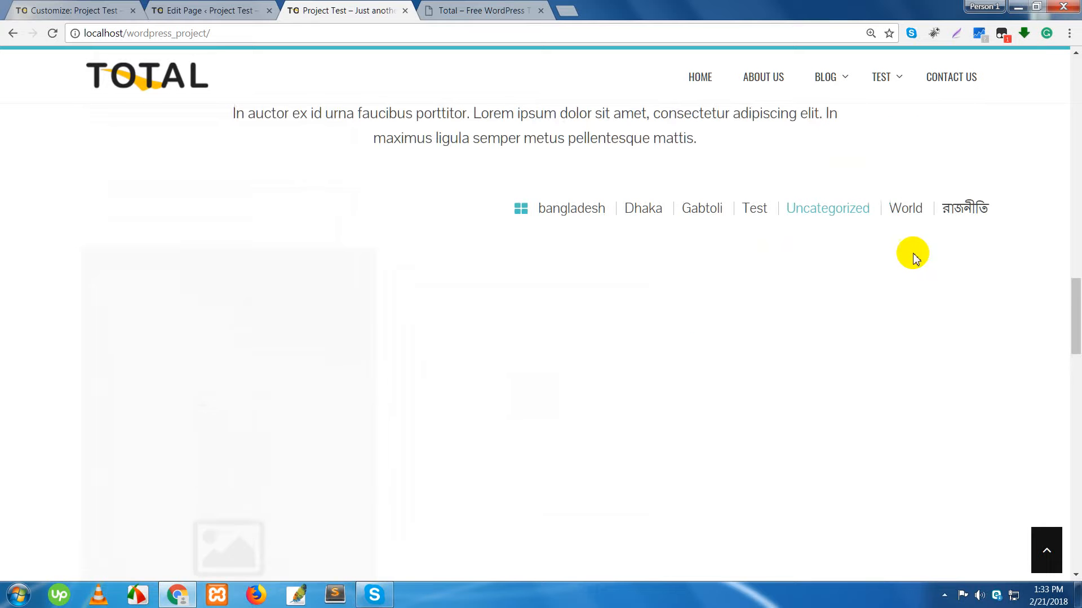
Filter the local portfolio by World and রাজনীতি in turn, and examine the post tiles under রাজনীতি.
left_click(908, 213)
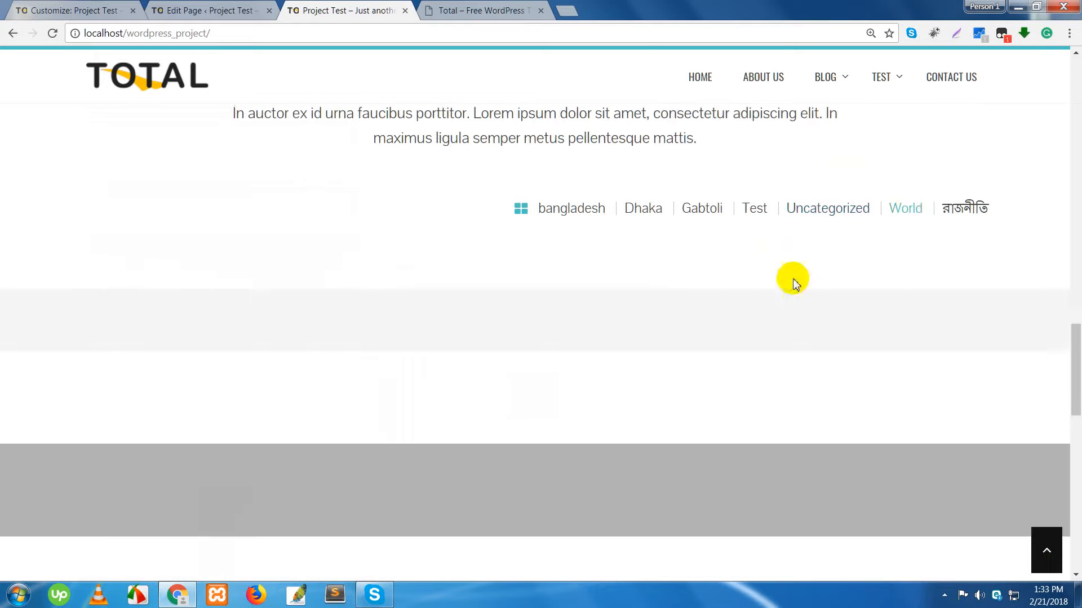
left_click(948, 212)
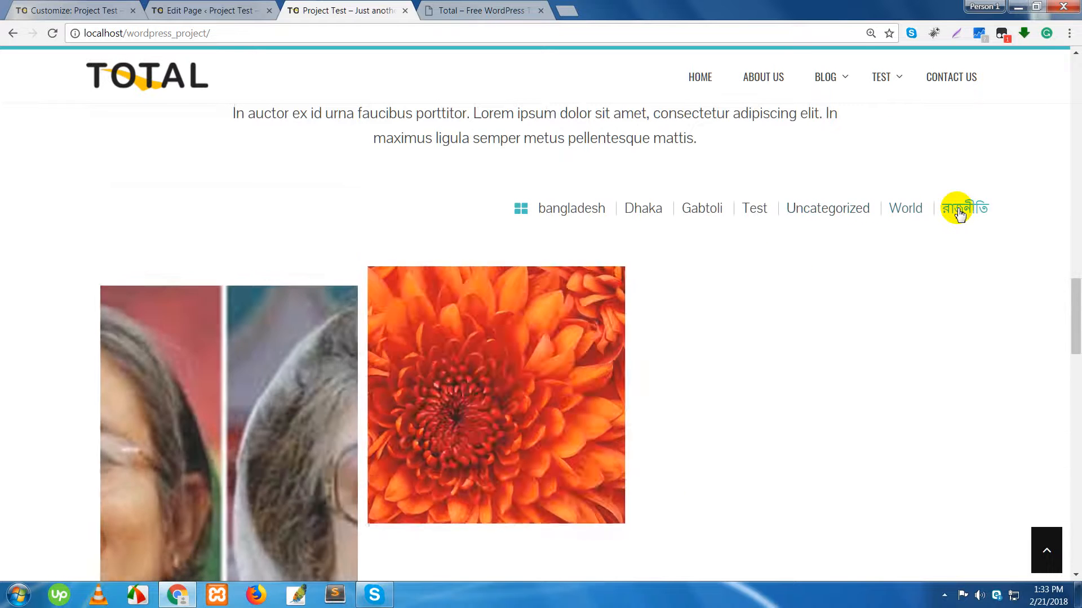
scroll(543, 387, "down", 3)
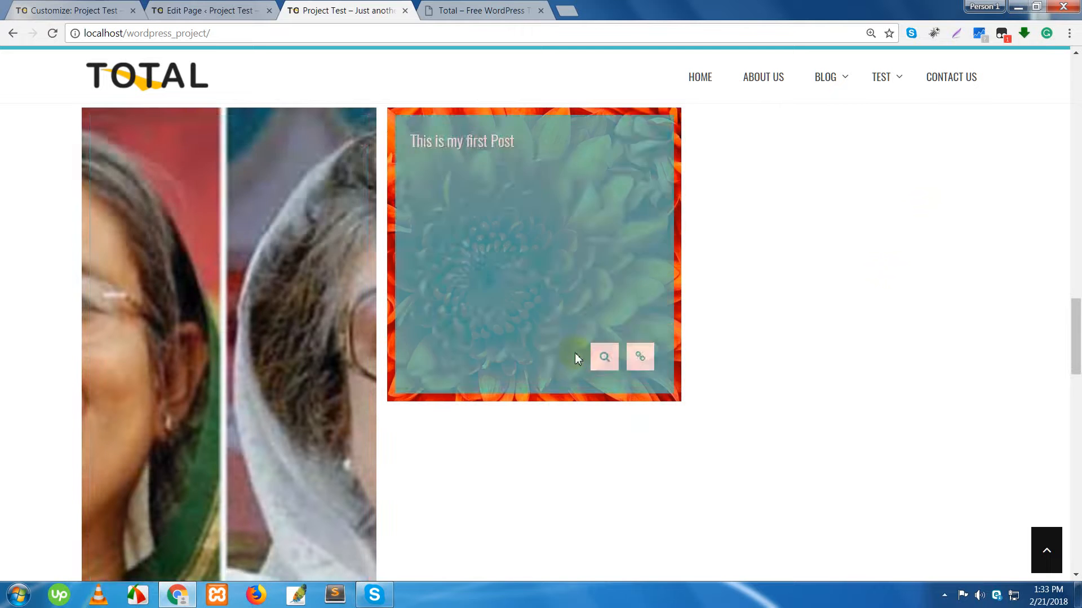
scroll(593, 358, "down", 4)
scroll(792, 480, "up", 7)
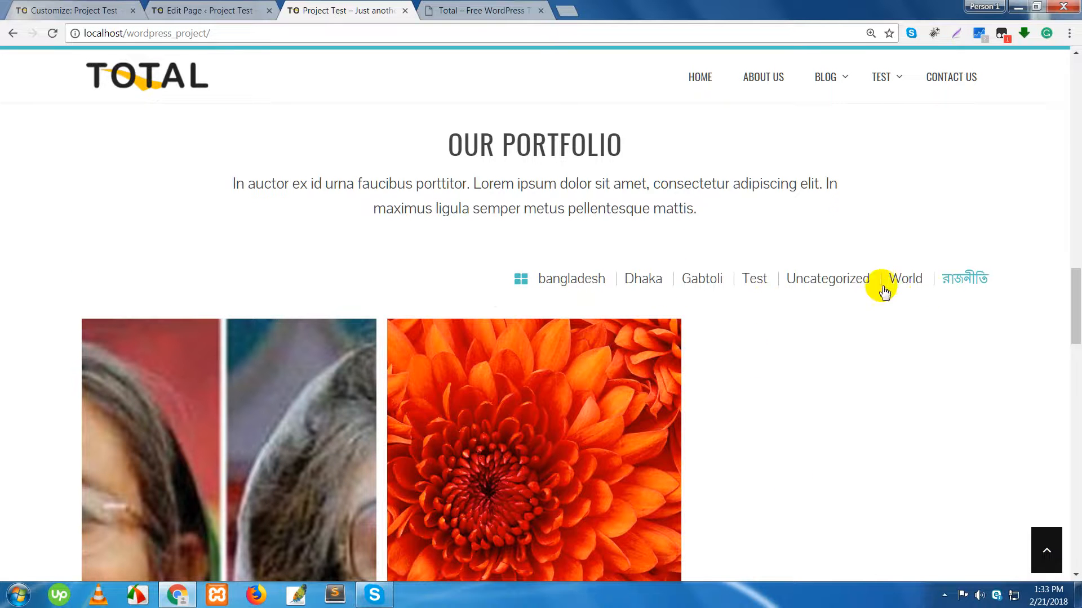
Return to the demo homepage and inspect the Square Block House tile's markup and image source in its portfolio.
left_click(458, 11)
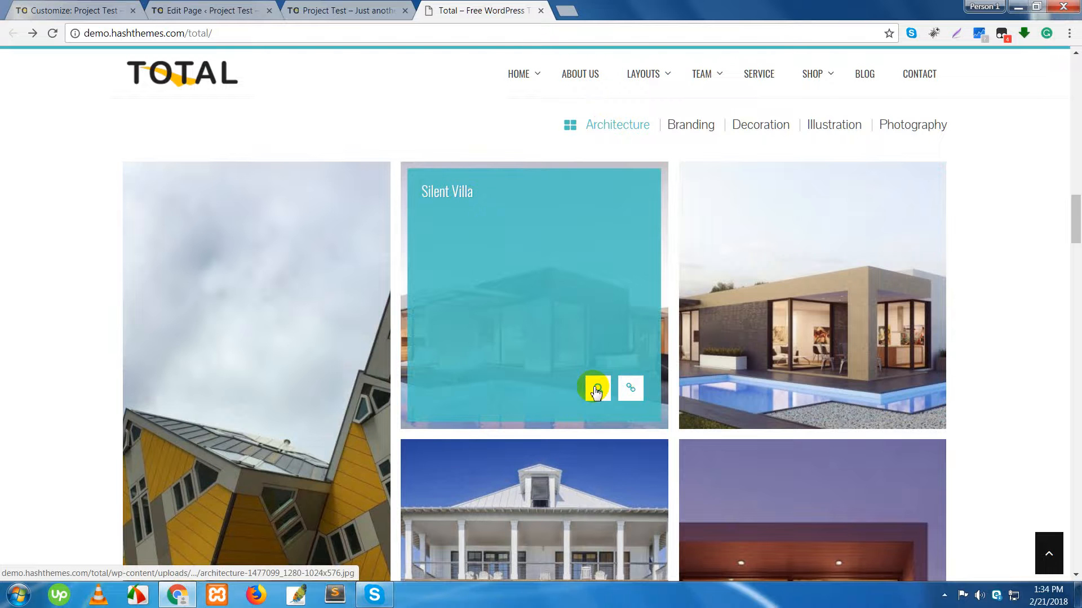
scroll(647, 403, "down", 5)
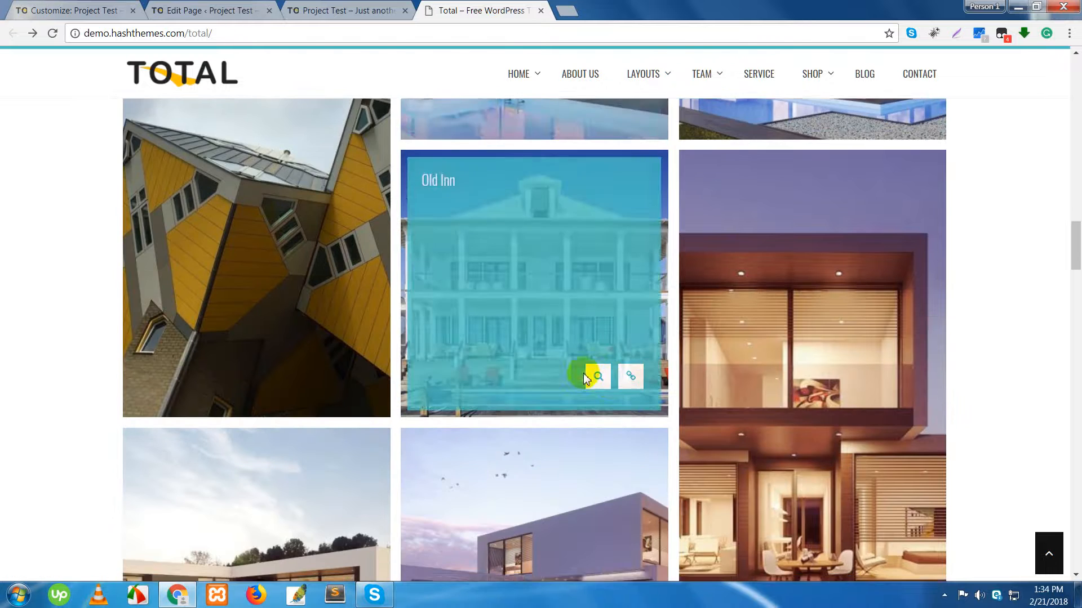
scroll(585, 378, "down", 5)
right_click(323, 280)
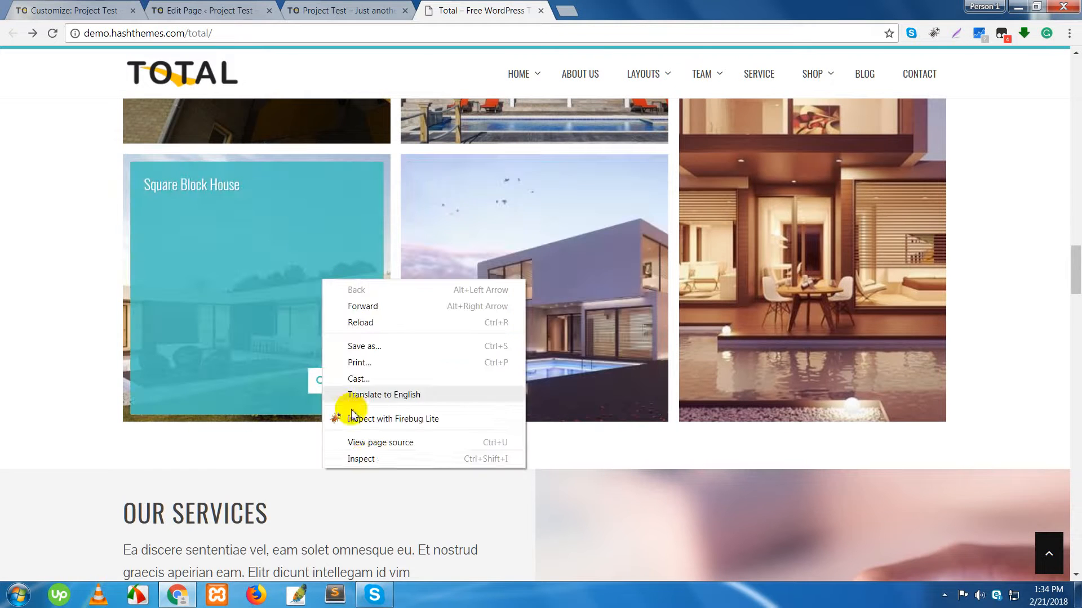
left_click(369, 459)
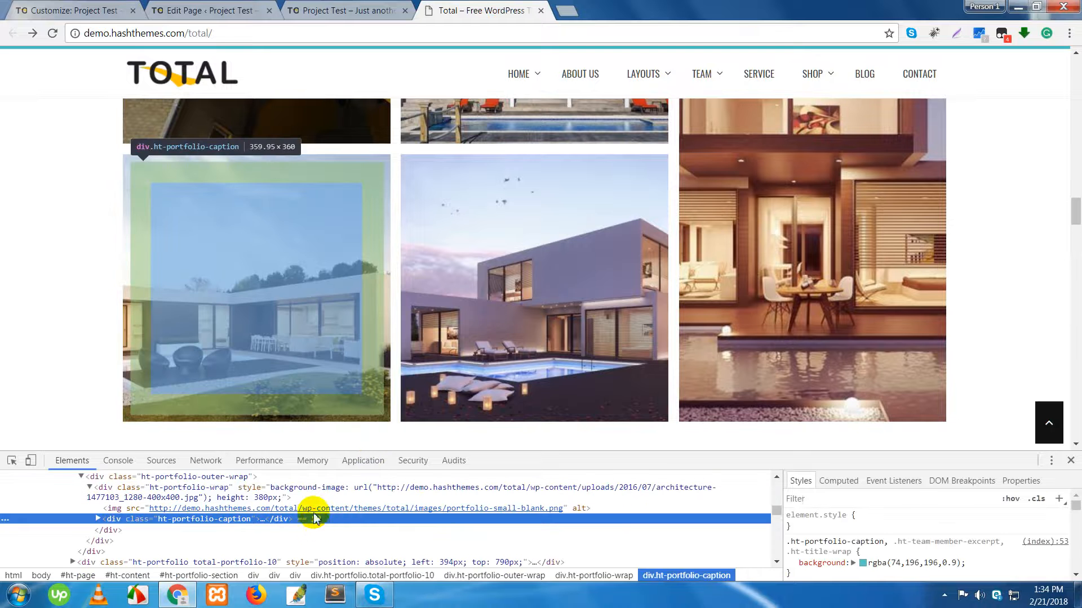
left_click(368, 509)
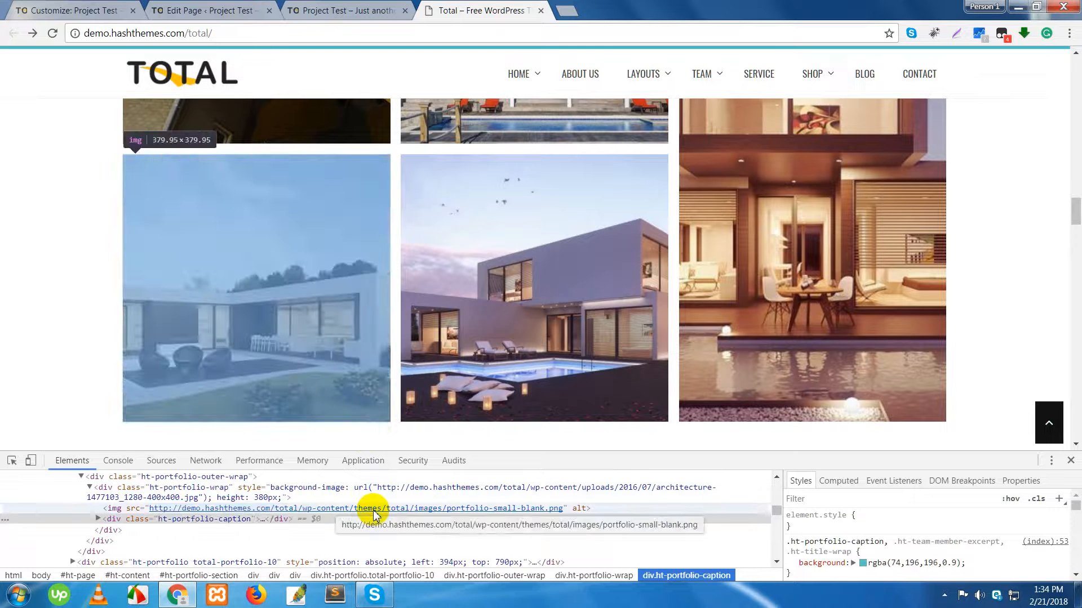
double_click(372, 508)
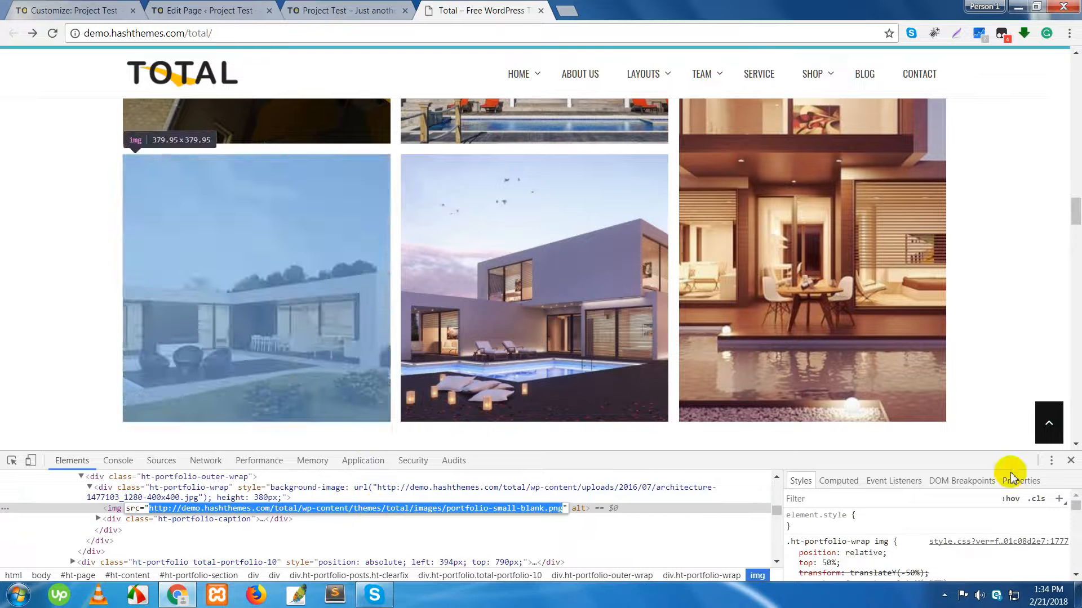
left_click(1071, 461)
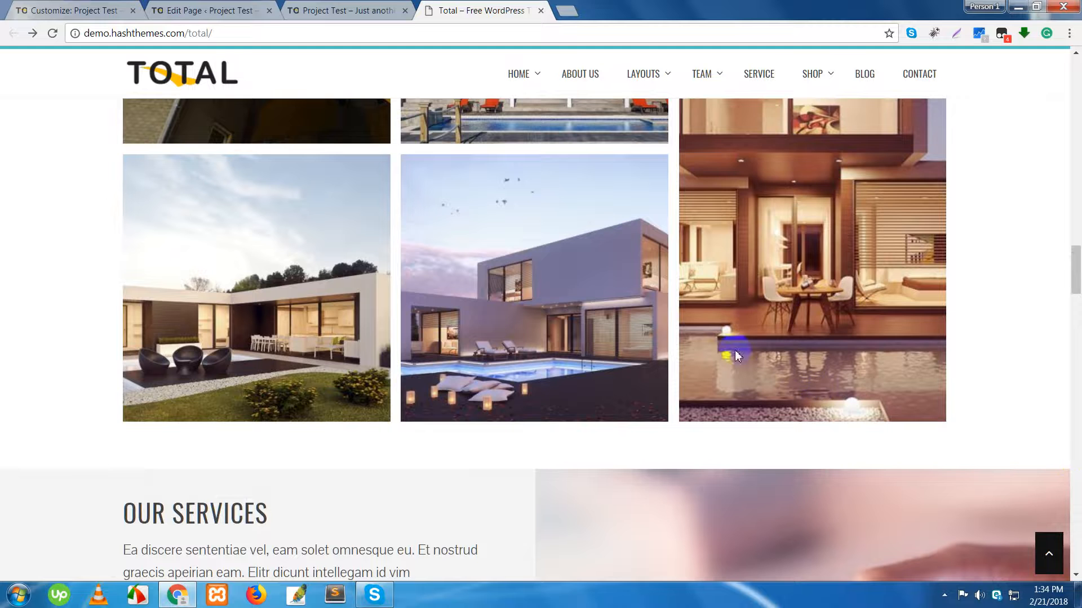
Look over the demo's remaining Architecture tiles and the Our Services section below them.
mouse_move(754, 400)
scroll(670, 372, "up", 5)
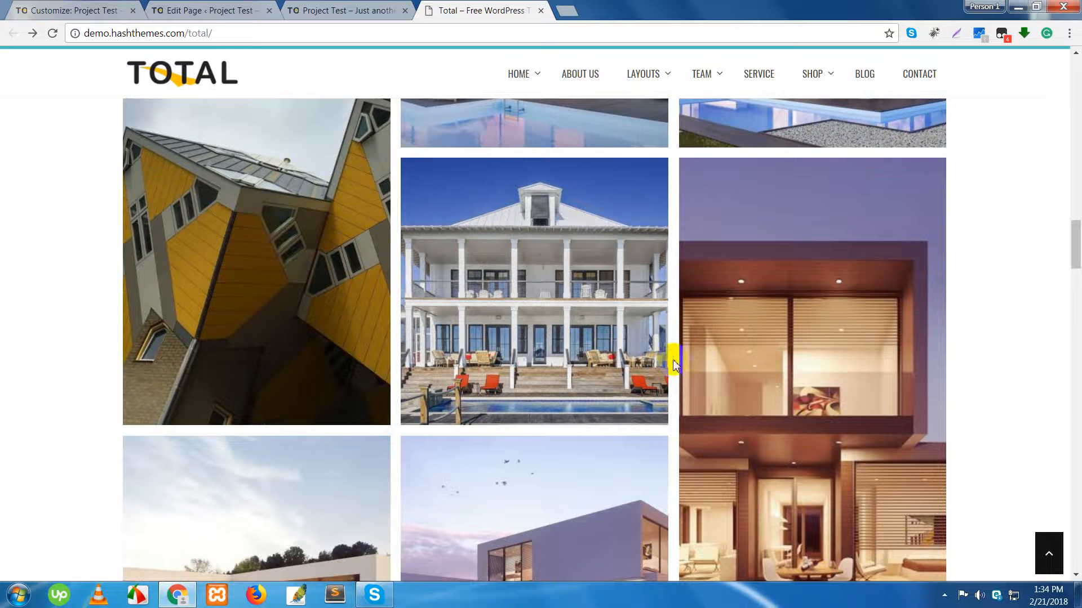
scroll(489, 391, "down", 5)
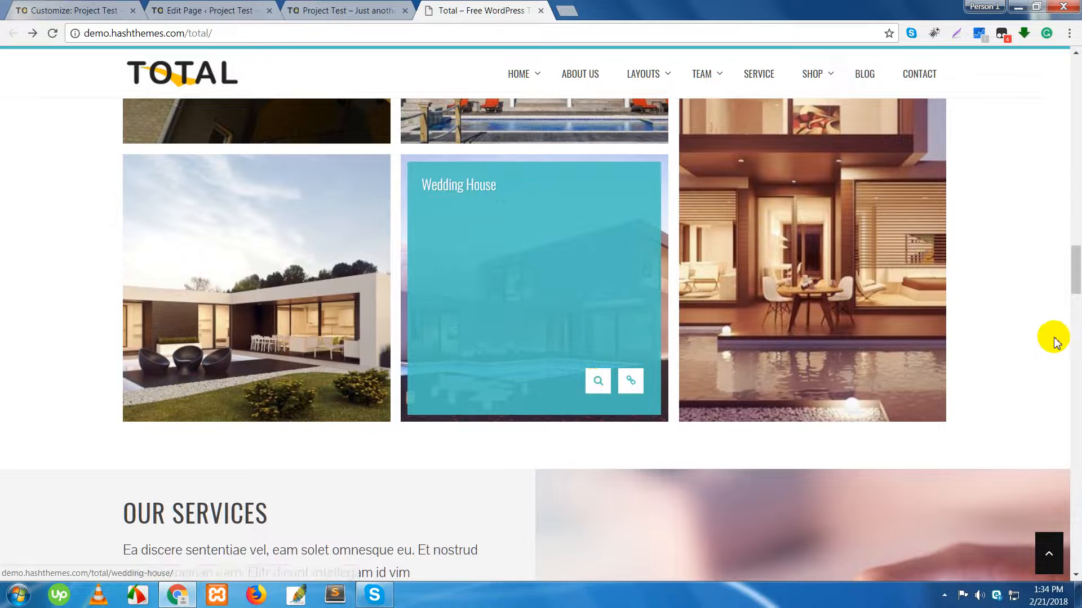
scroll(1005, 357, "down", 5)
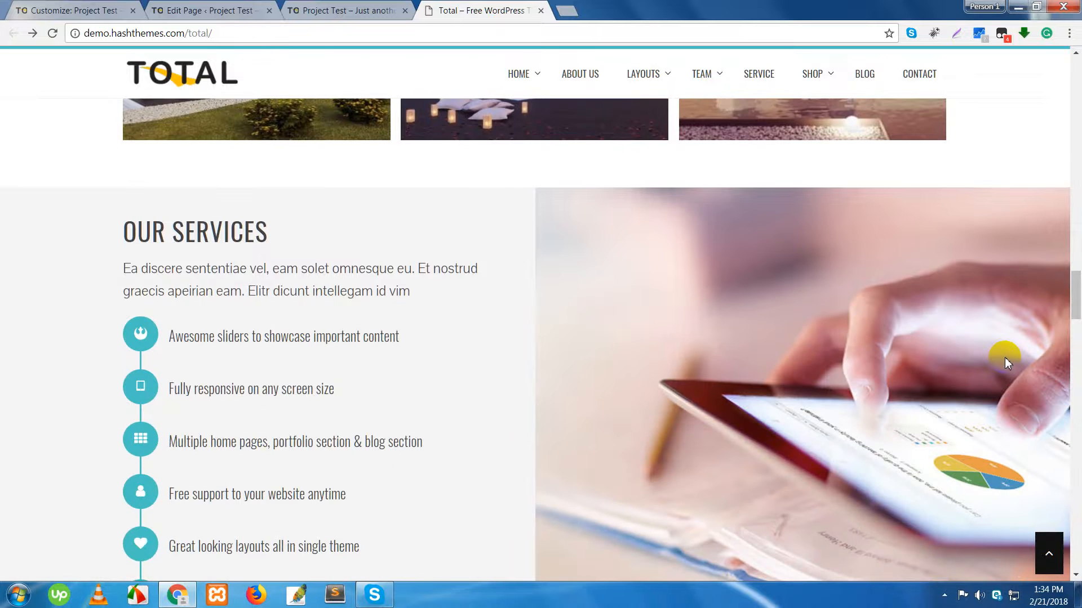
scroll(733, 378, "down", 3)
scroll(461, 337, "up", 4)
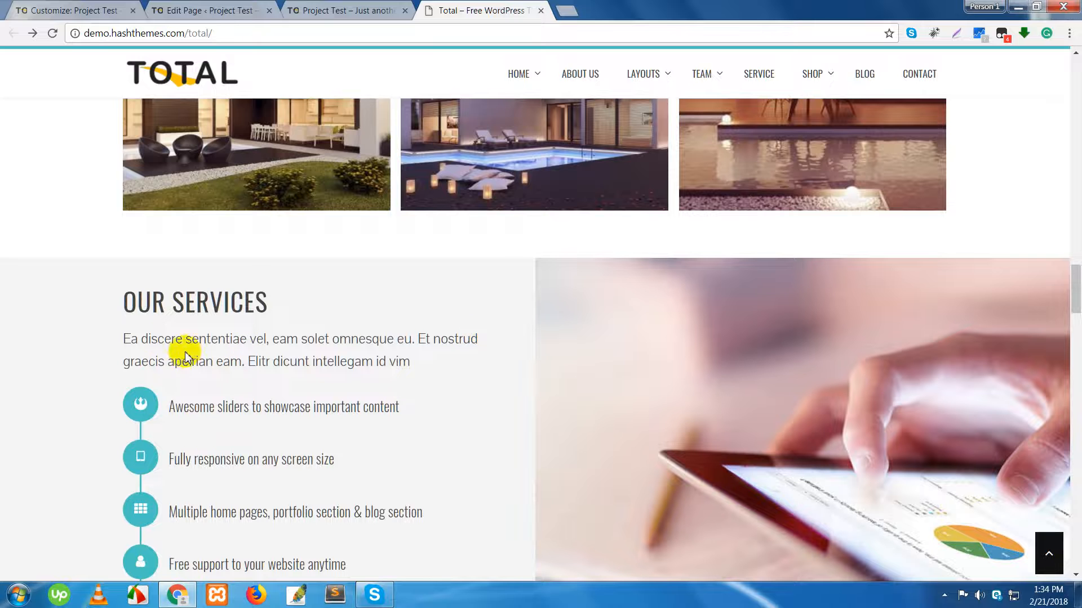
Copy the "OUR SERVICES" heading text from the demo homepage.
left_click_drag(272, 303, 124, 304)
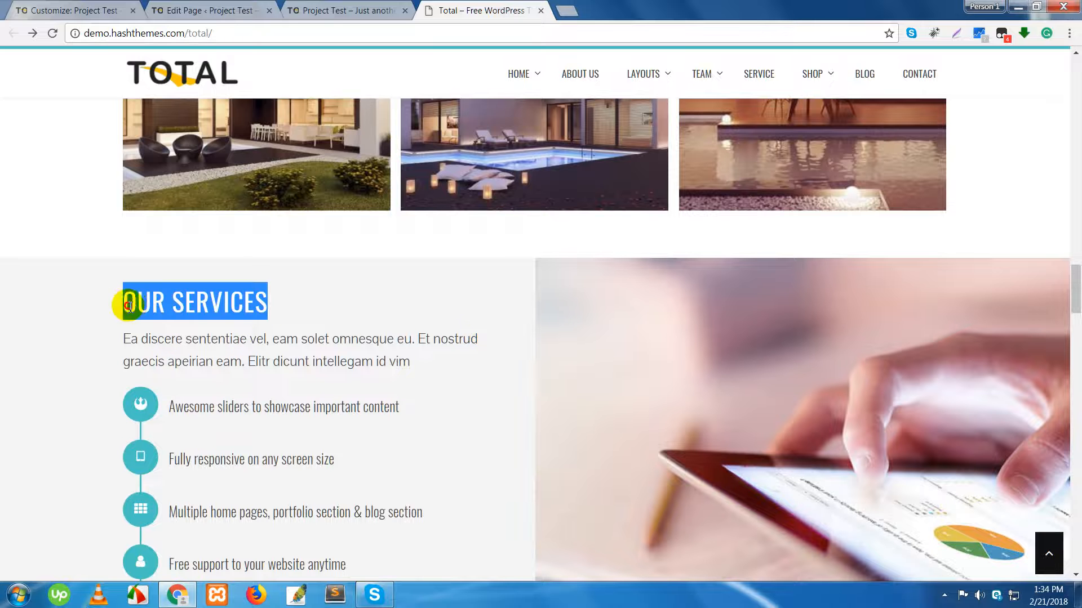
right_click(169, 305)
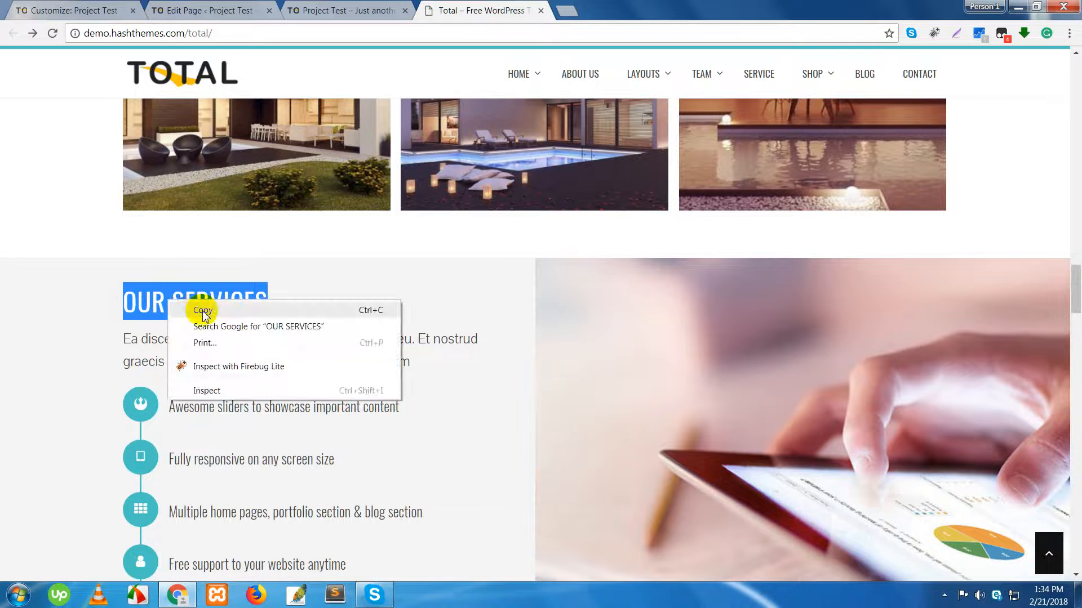
left_click(204, 309)
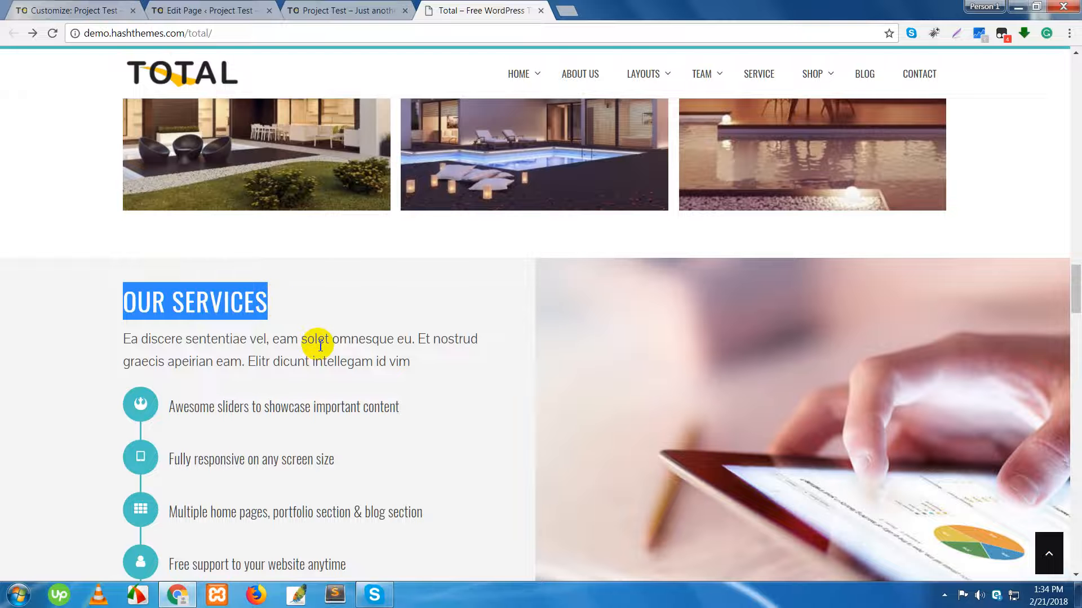
Review the demo homepage's About Us, Amazing Features and Our Portfolio sections.
scroll(320, 345, "up", 8)
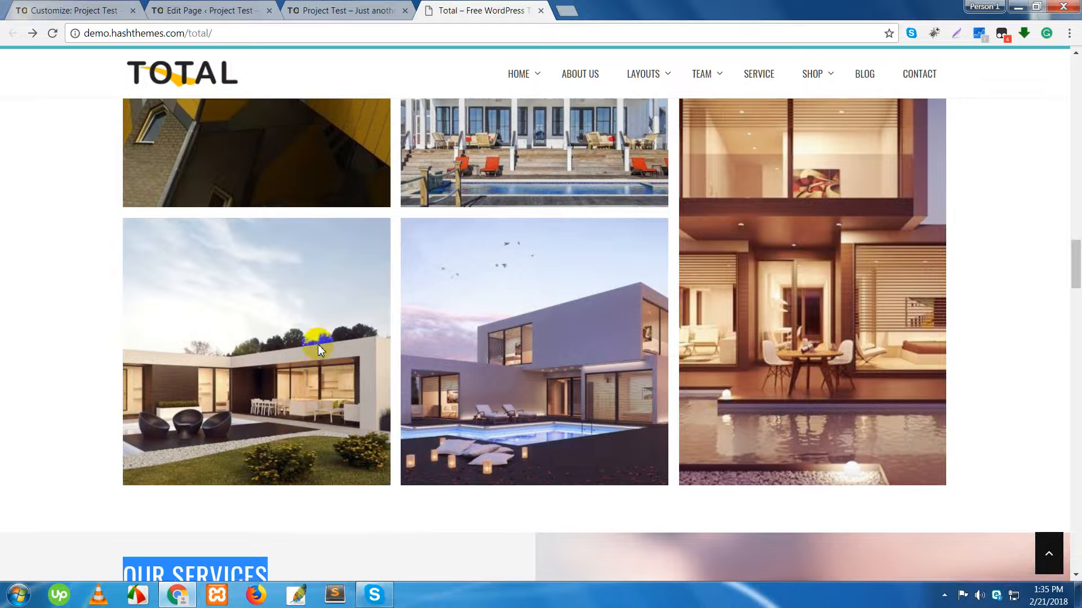
scroll(318, 346, "up", 10)
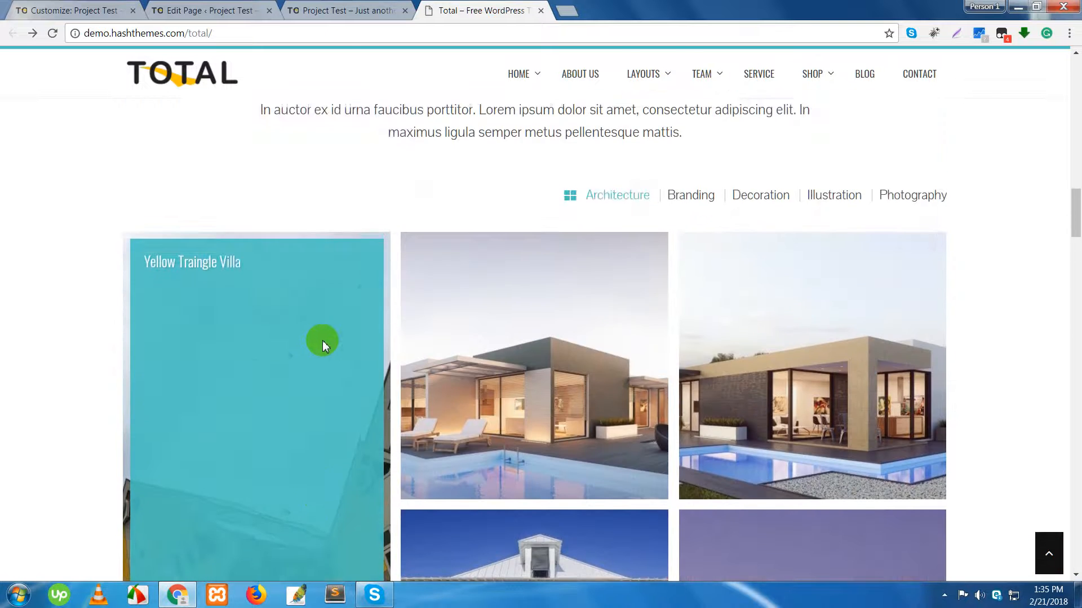
scroll(329, 340, "up", 8)
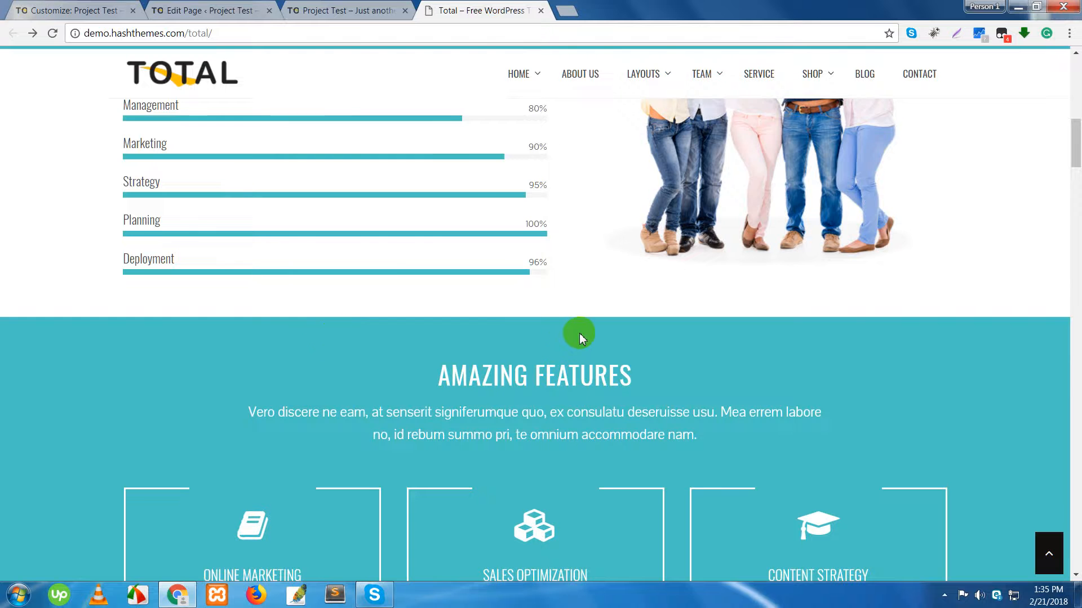
scroll(565, 338, "up", 5)
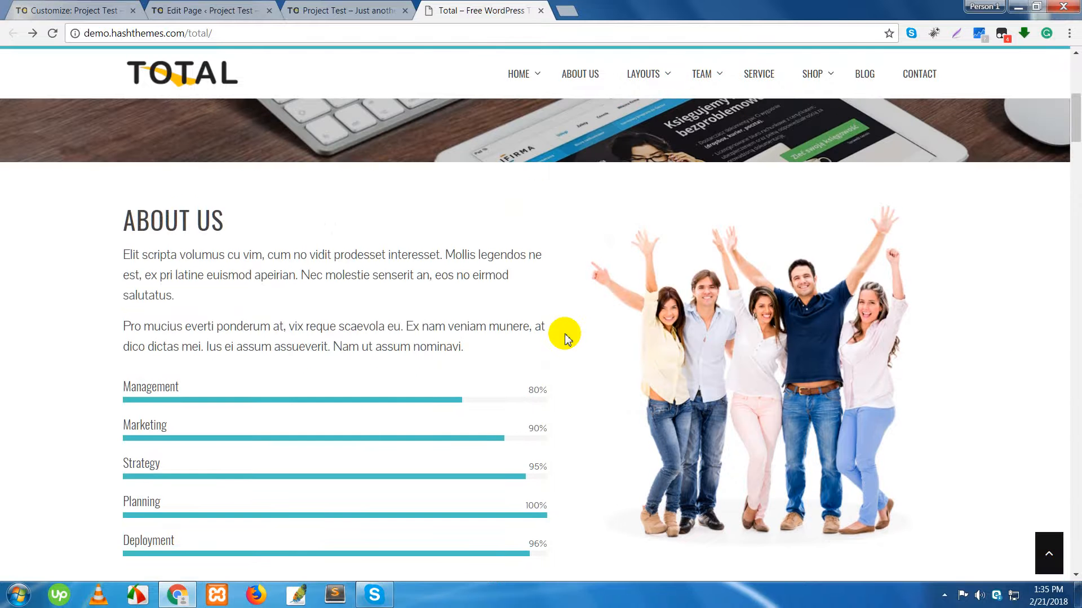
scroll(565, 338, "down", 13)
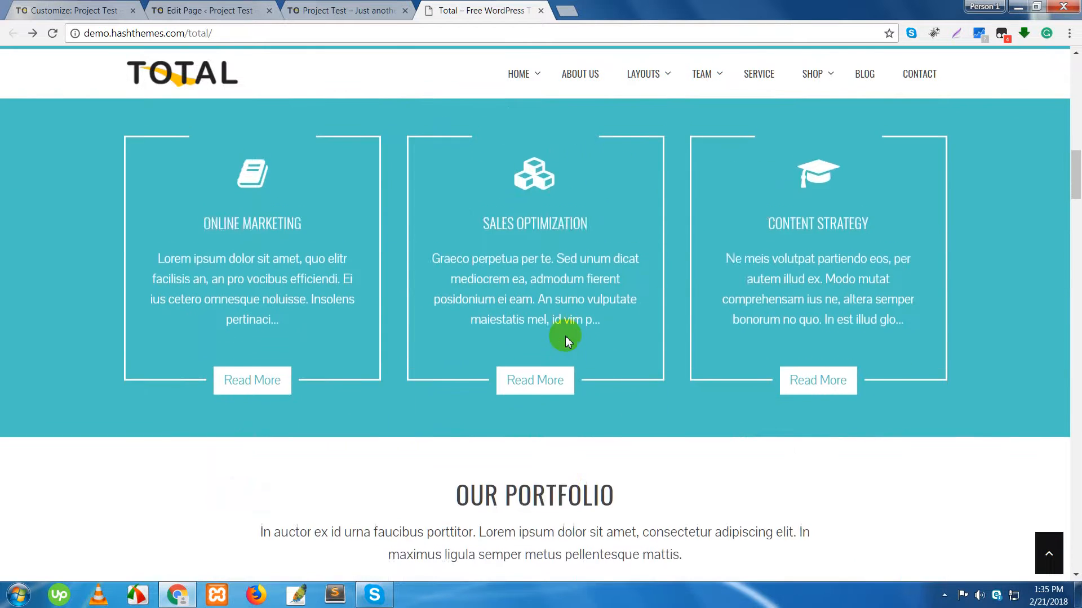
scroll(566, 340, "down", 6)
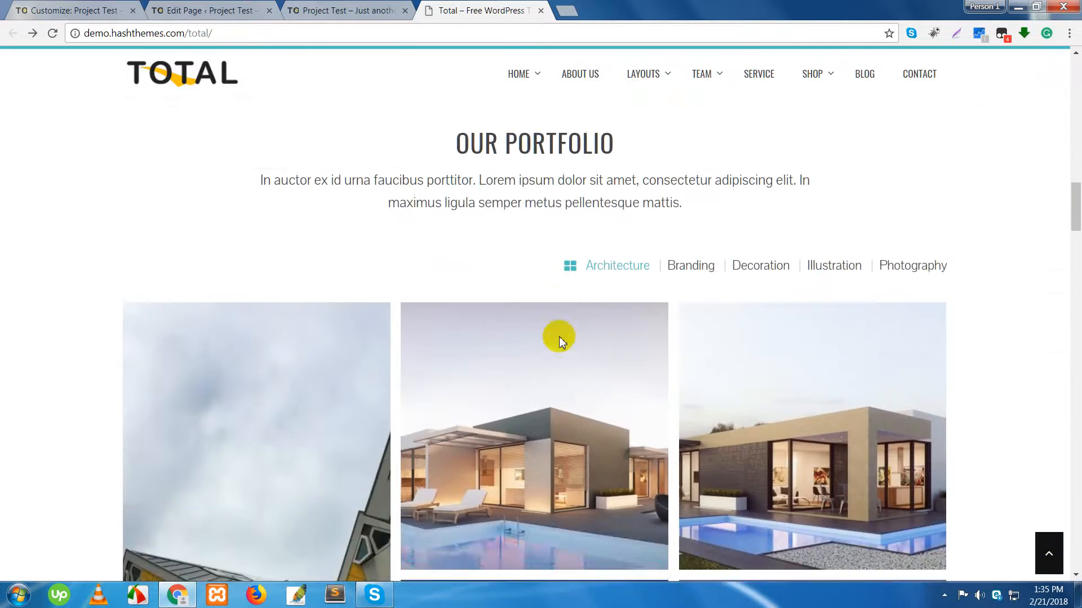
scroll(559, 337, "down", 1)
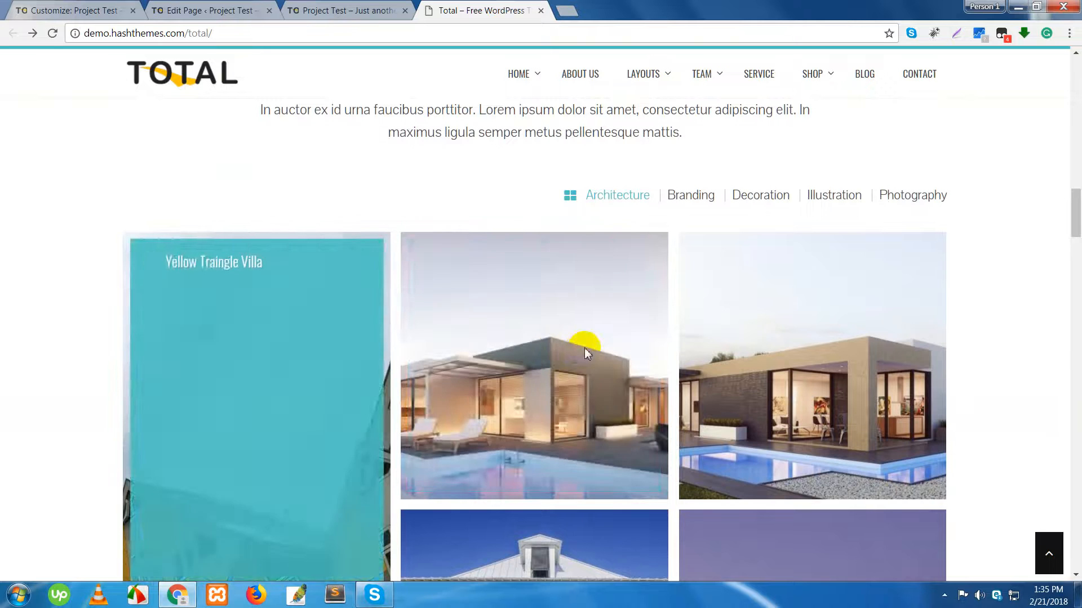
Check the local homepage from Our Portfolio down to the empty sections, and return to the CONTENT STRATEGY page editor.
left_click(357, 10)
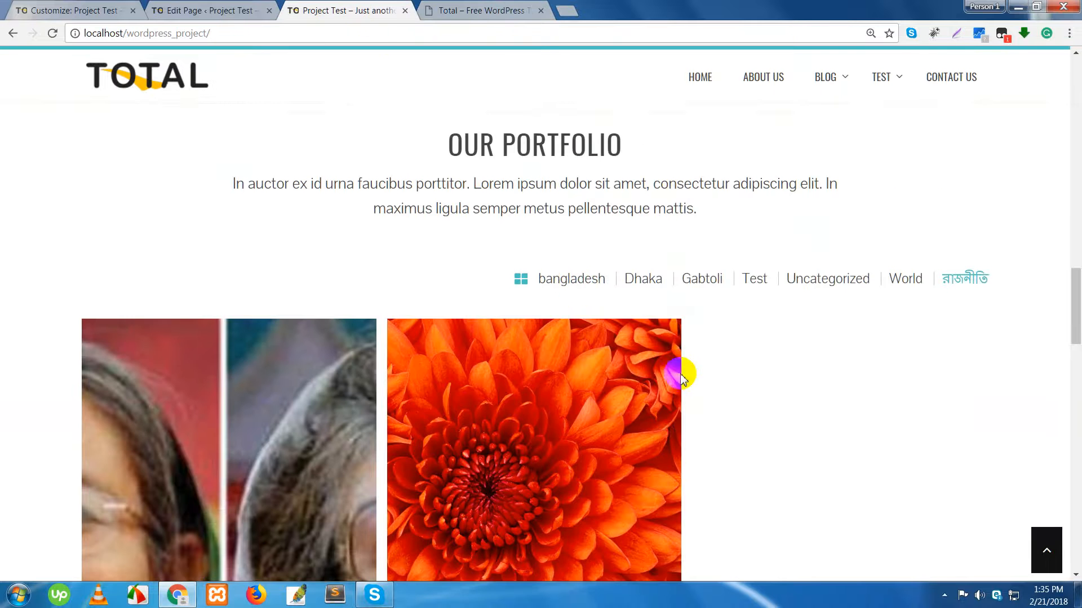
scroll(682, 376, "down", 8)
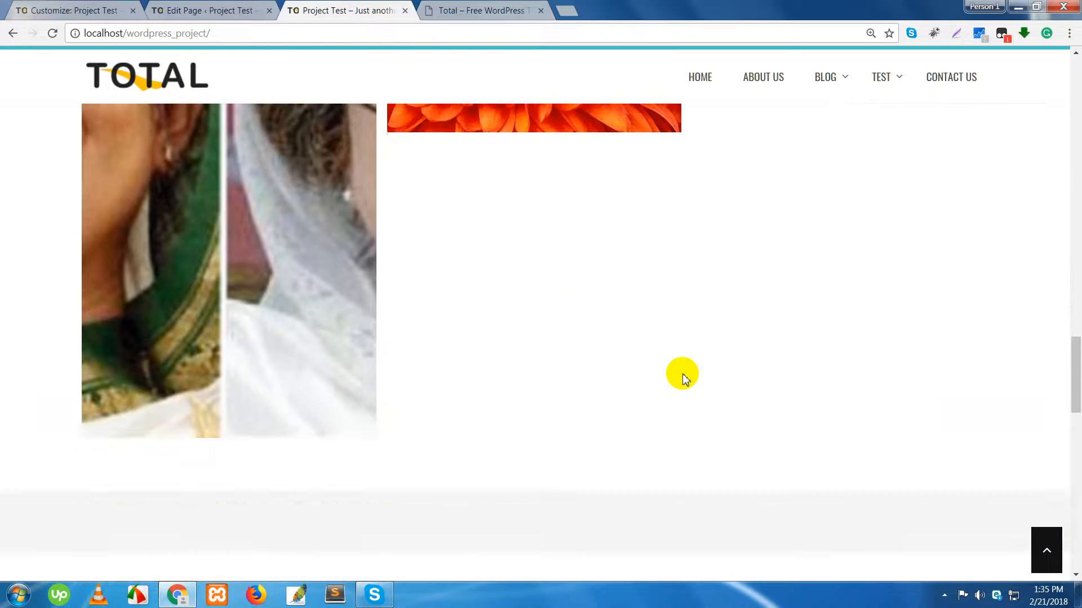
scroll(682, 377, "down", 4)
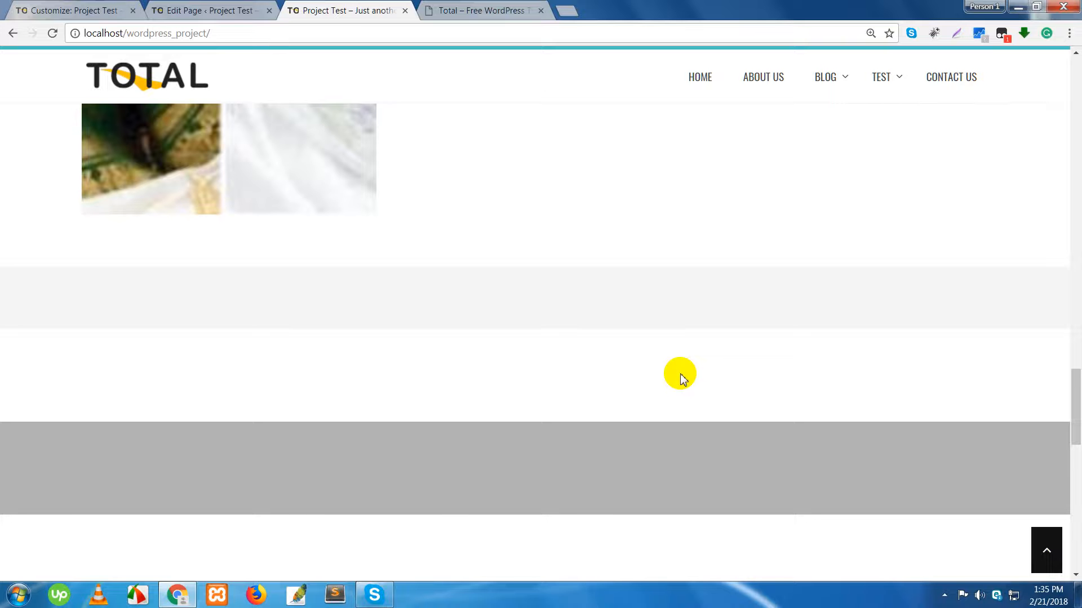
left_click(223, 12)
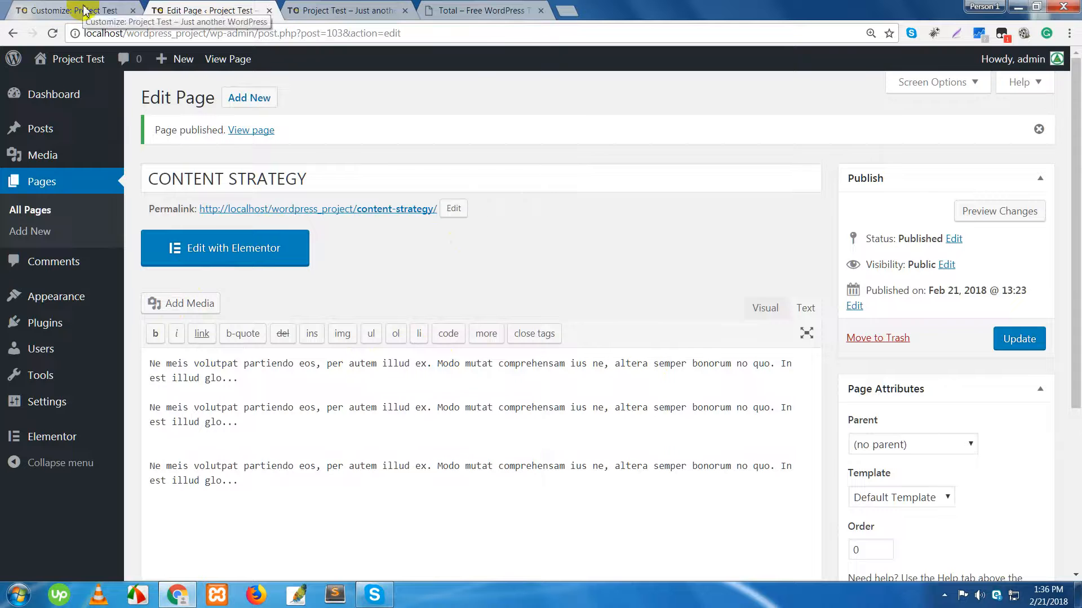
Go back to the demo homepage and examine the Our Services section's heading, description and list of services.
left_click(433, 10)
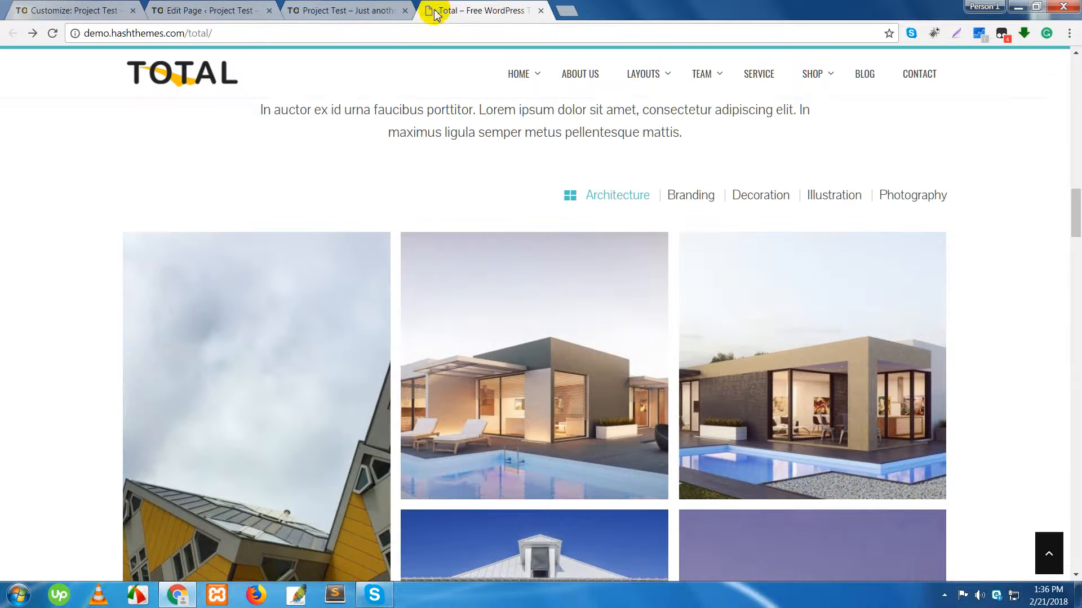
scroll(473, 293, "down", 7)
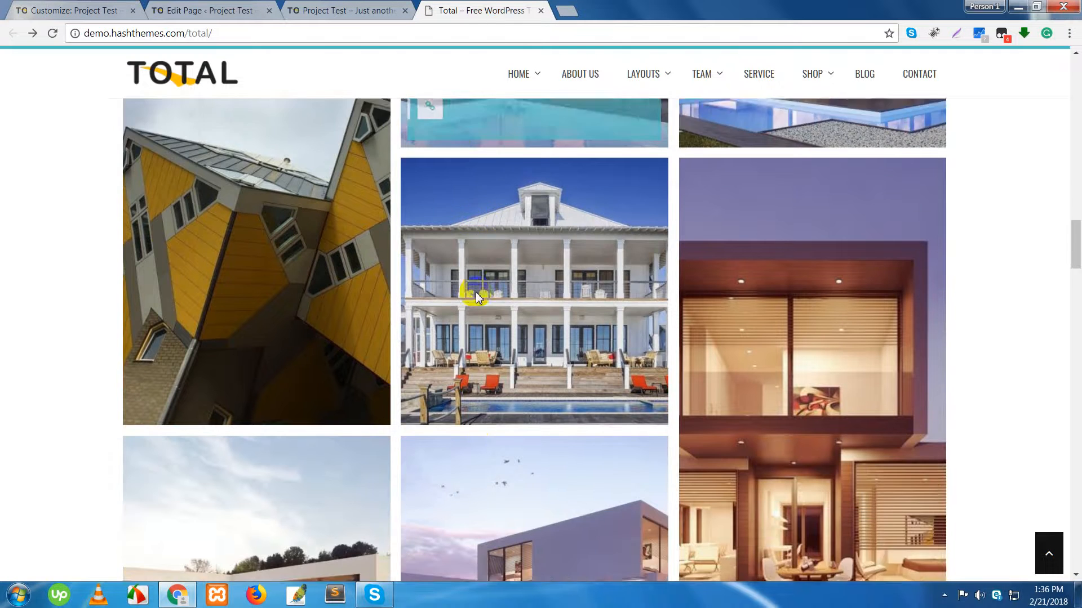
scroll(473, 293, "down", 10)
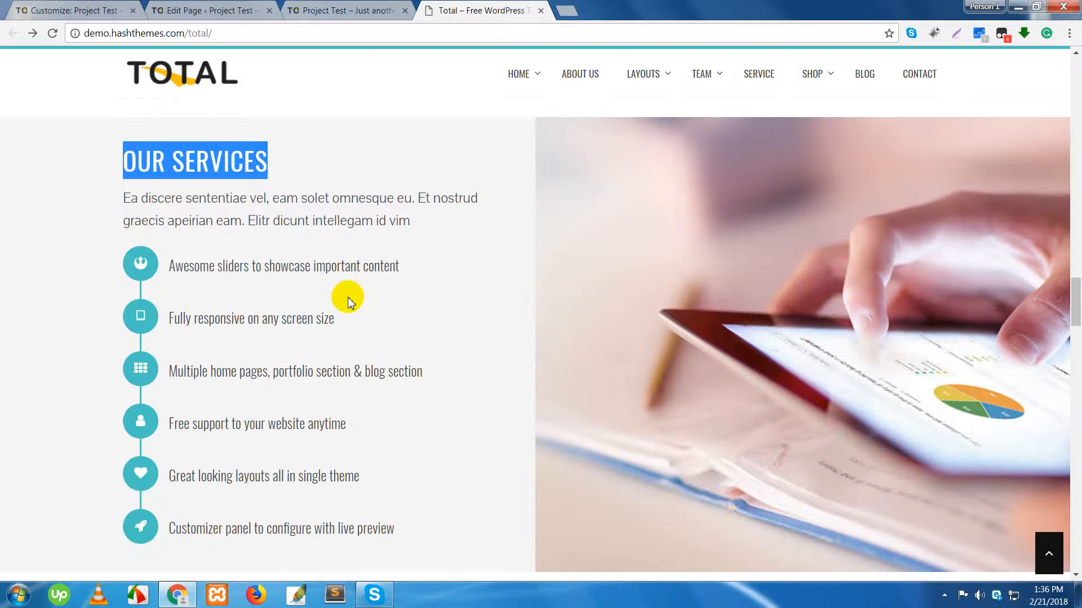
Open the Service Section settings in the Customizer's Home Sections and set the section title to "OUR SERVICES".
left_click(63, 11)
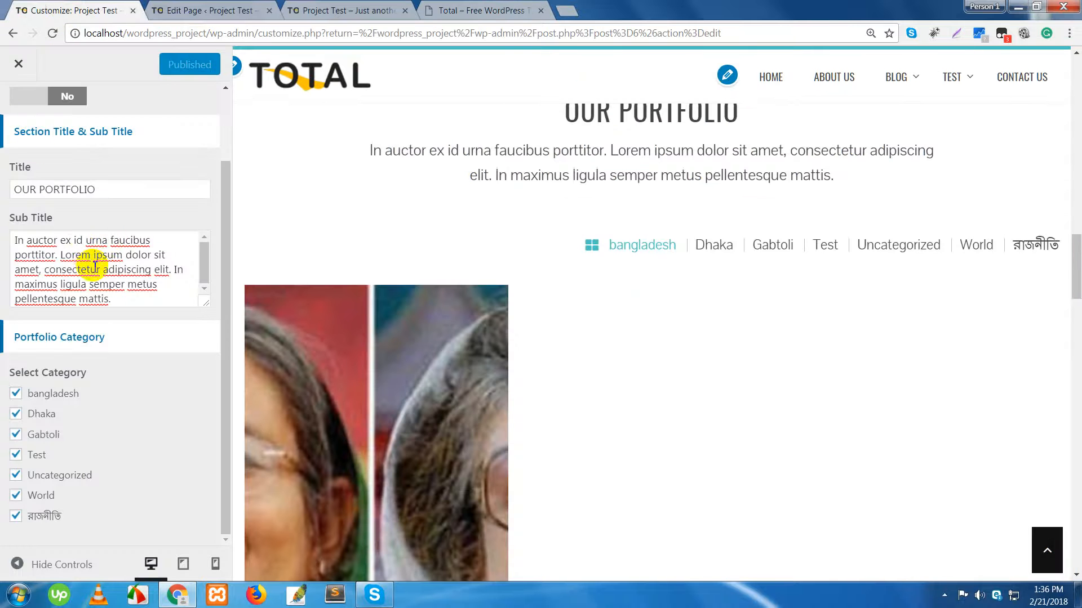
scroll(93, 265, "up", 2)
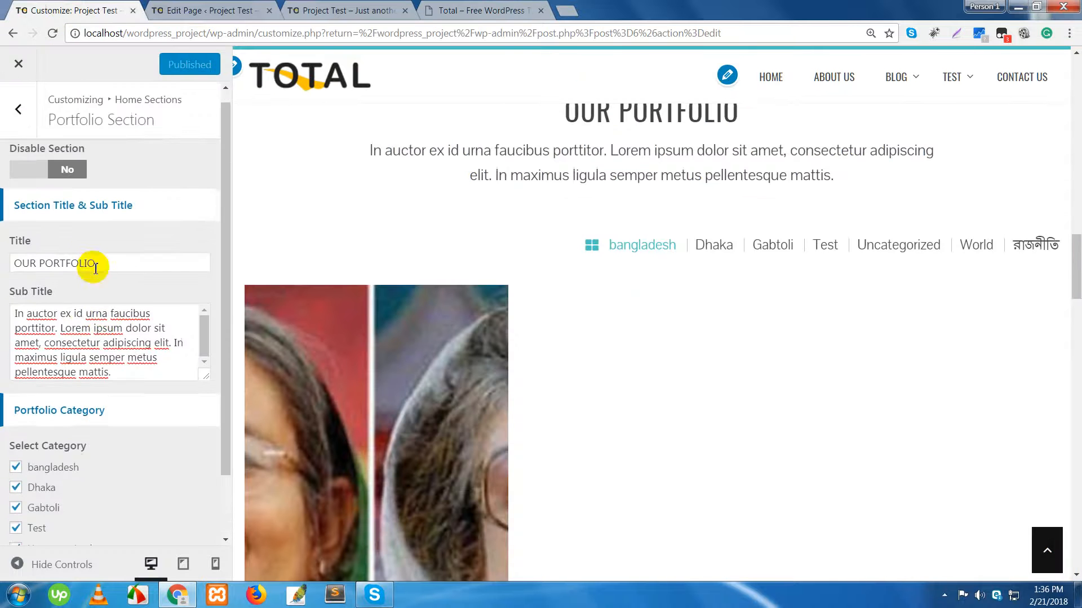
left_click(18, 110)
left_click(73, 297)
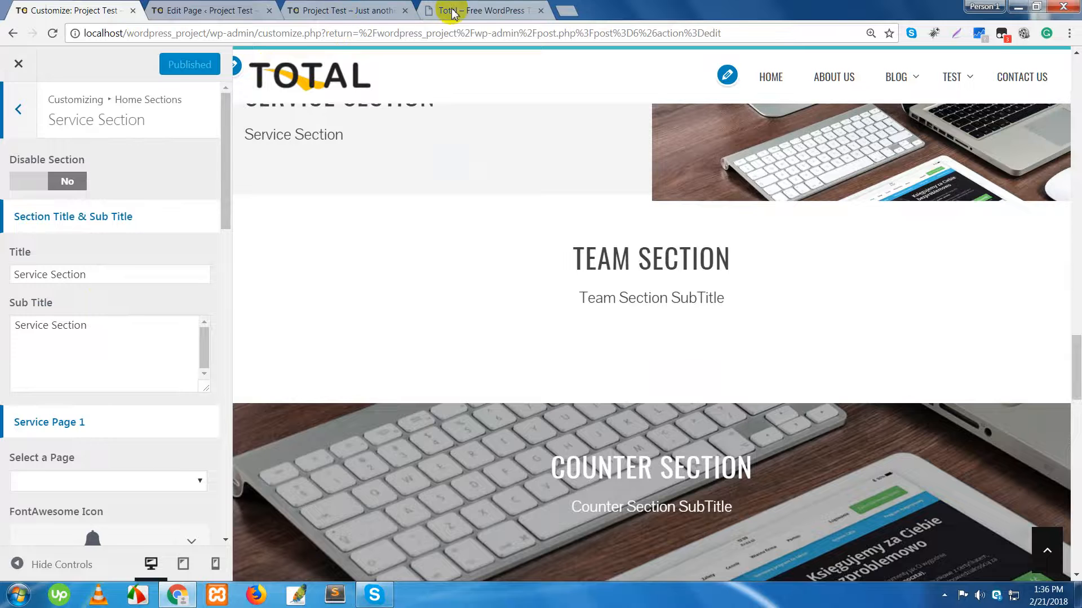
left_click(454, 17)
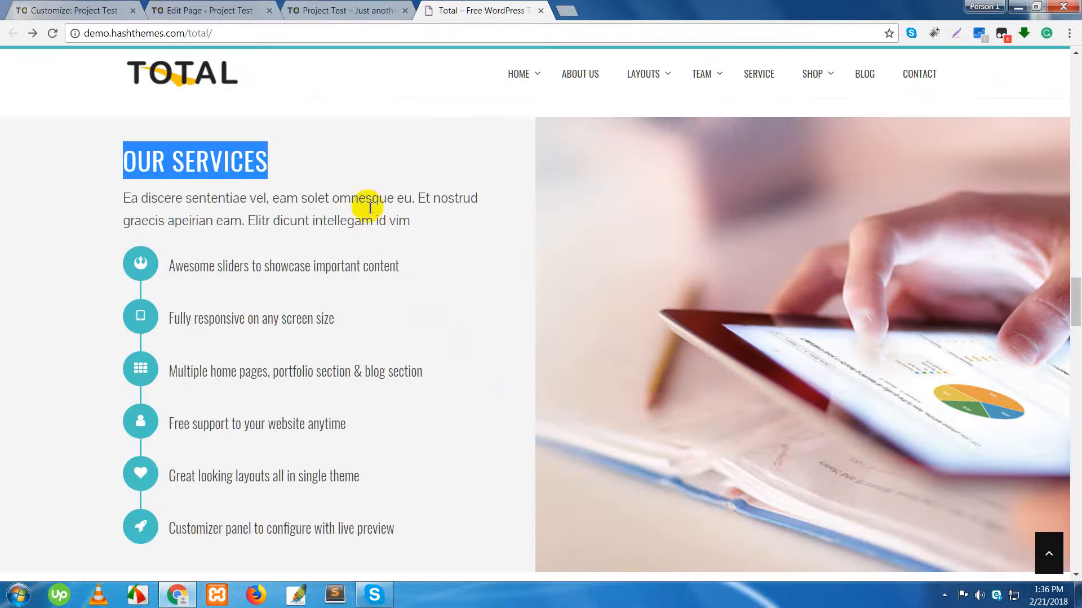
left_click(55, 12)
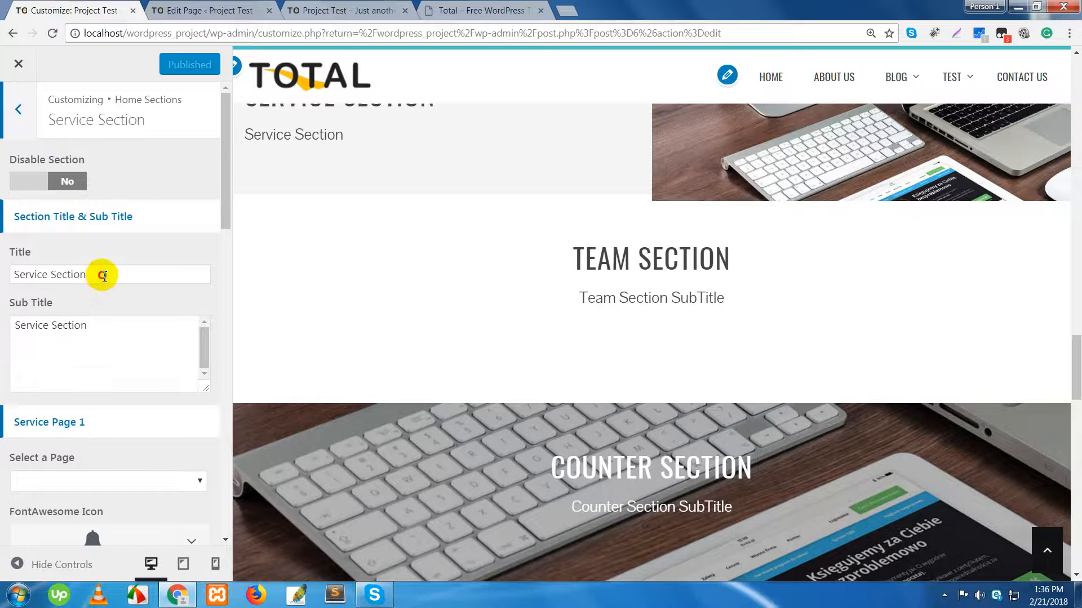
left_click_drag(101, 274, 2, 280)
type("OUR SERVICES")
Copy the demo's Our Services description, "Ea discere sententiae vel, ... intellegam id vim", and replace the Service Section's subtitle with it.
left_click(104, 323)
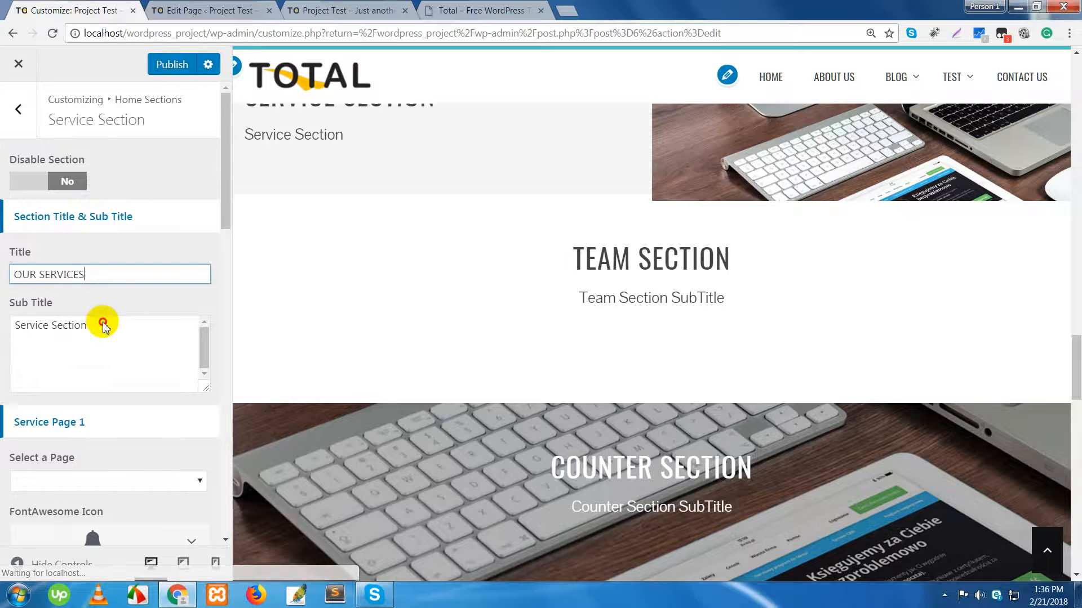
left_click(476, 10)
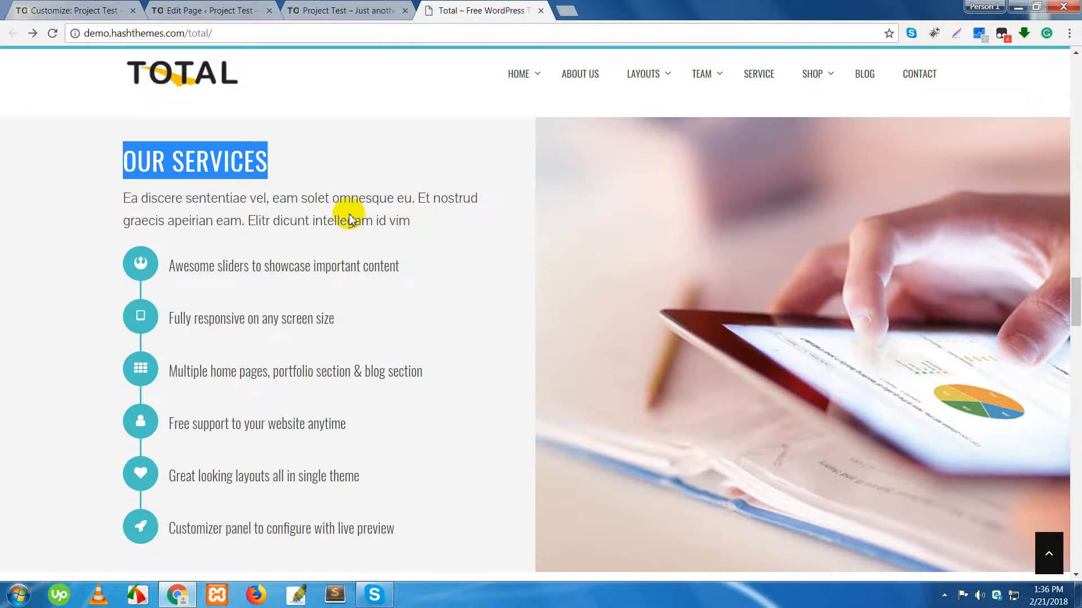
left_click(182, 218)
left_click_drag(182, 218, 114, 208)
key("ctrl+c")
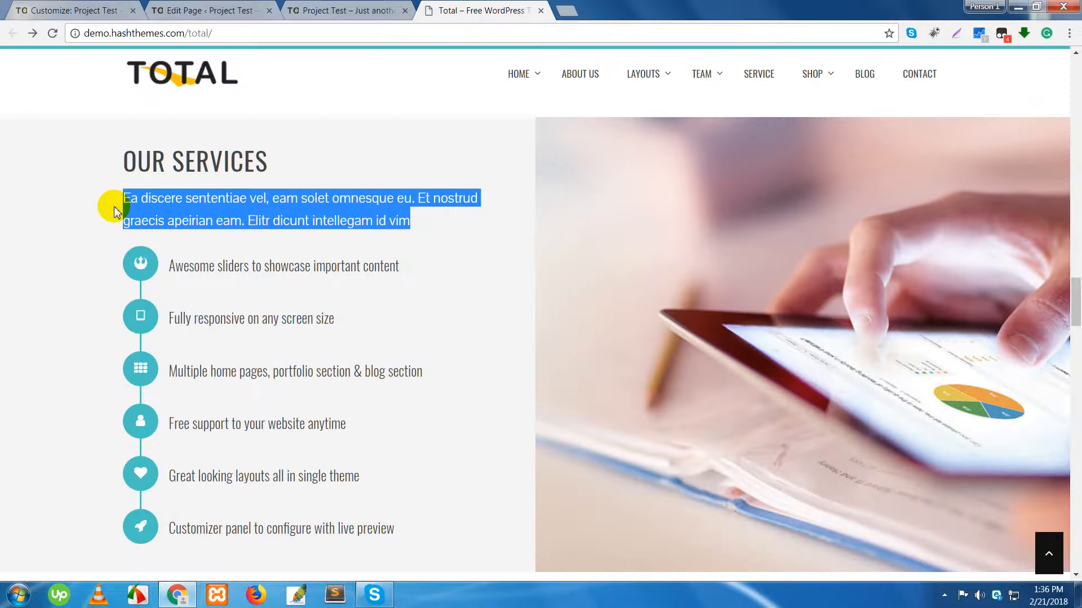
left_click(85, 11)
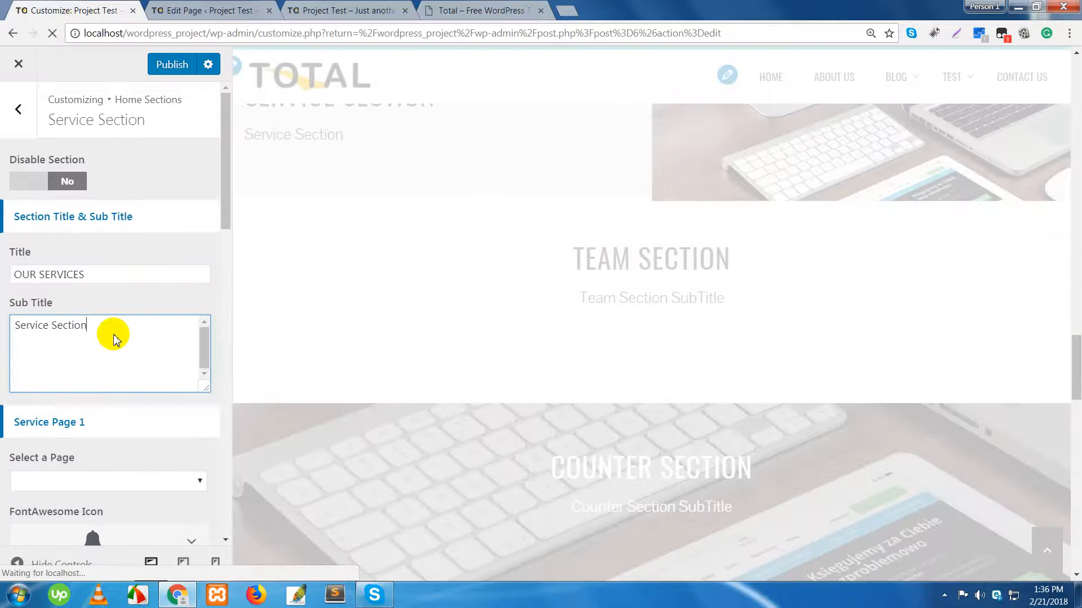
key("ctrl+a")
key("ctrl+v")
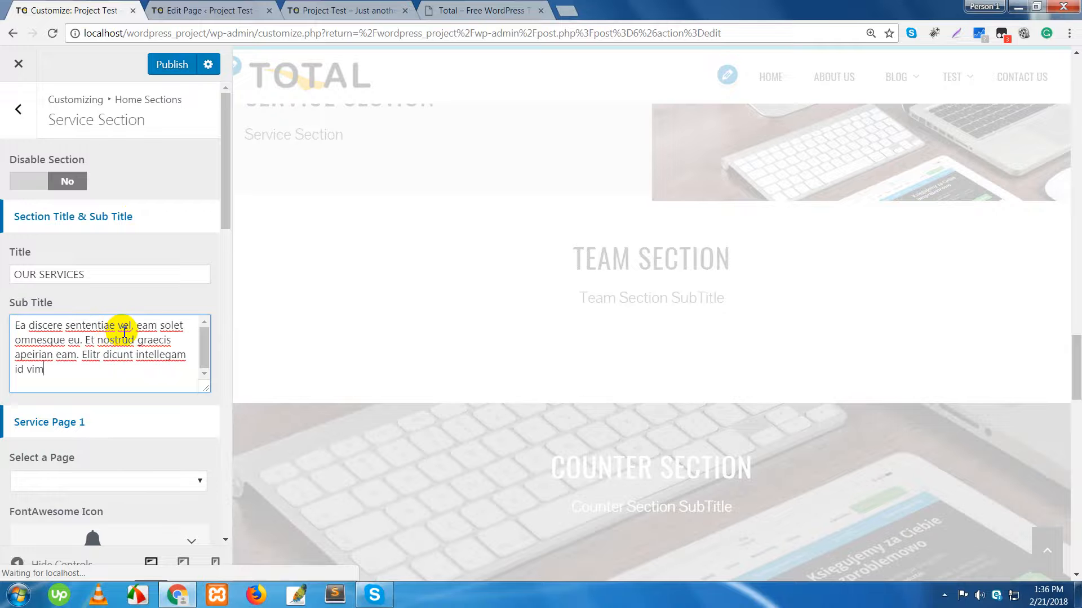
Look through the Service Page 1 to 6 and Left Image settings, and publish the Service Section changes.
scroll(617, 304, "up", 4)
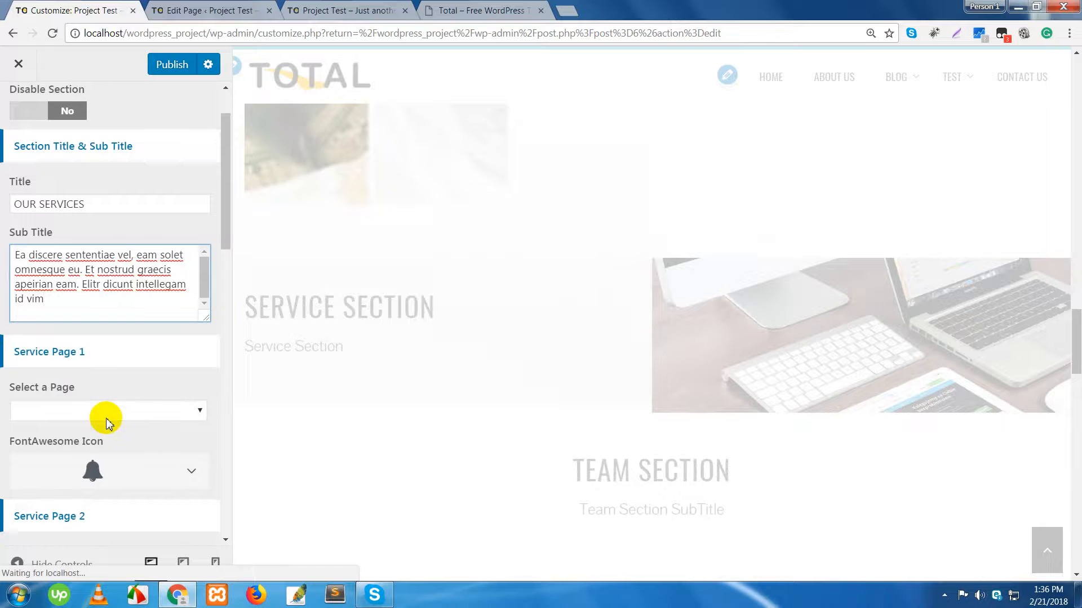
scroll(153, 423, "down", 3)
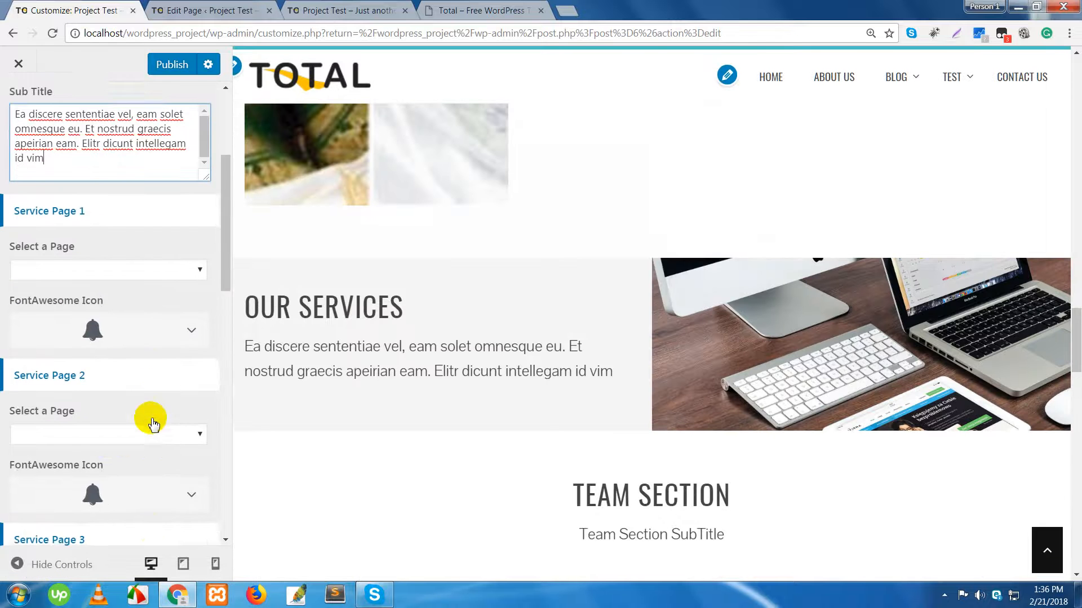
scroll(153, 424, "down", 8)
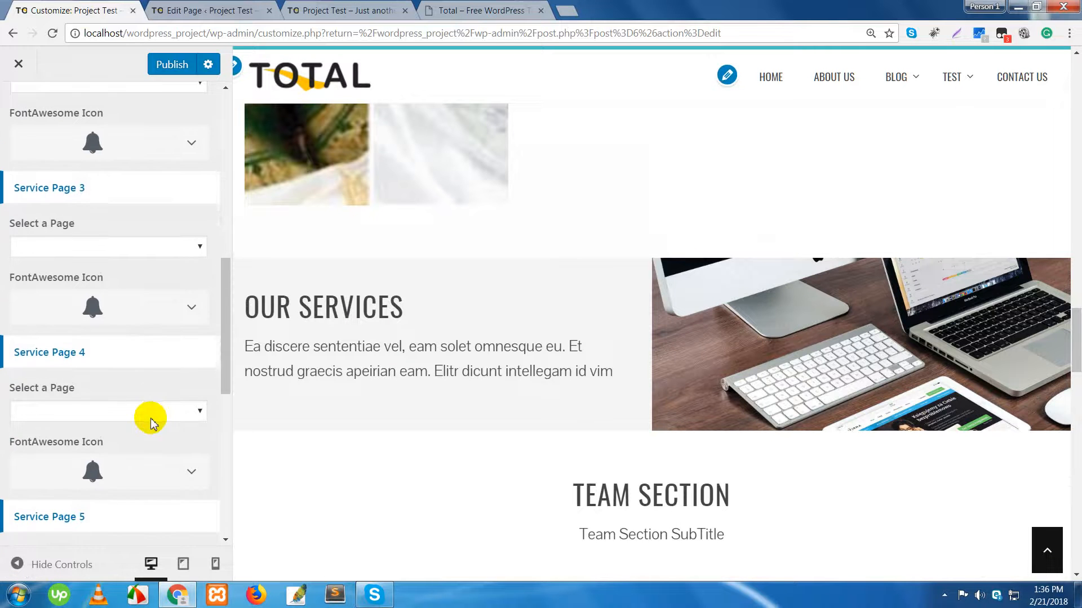
scroll(154, 423, "down", 6)
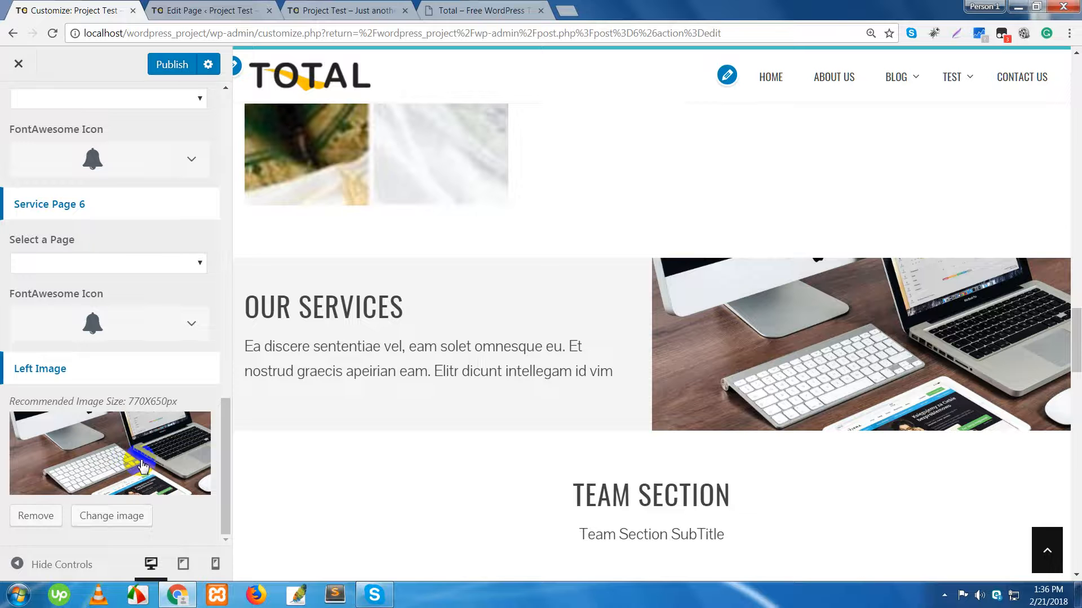
scroll(143, 465, "up", 2)
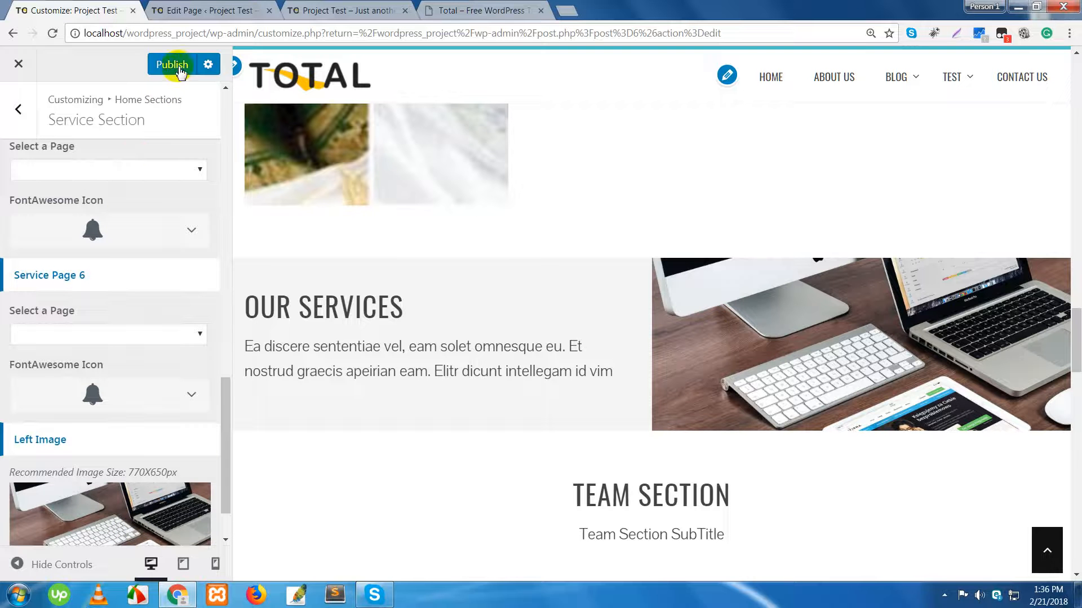
left_click(180, 67)
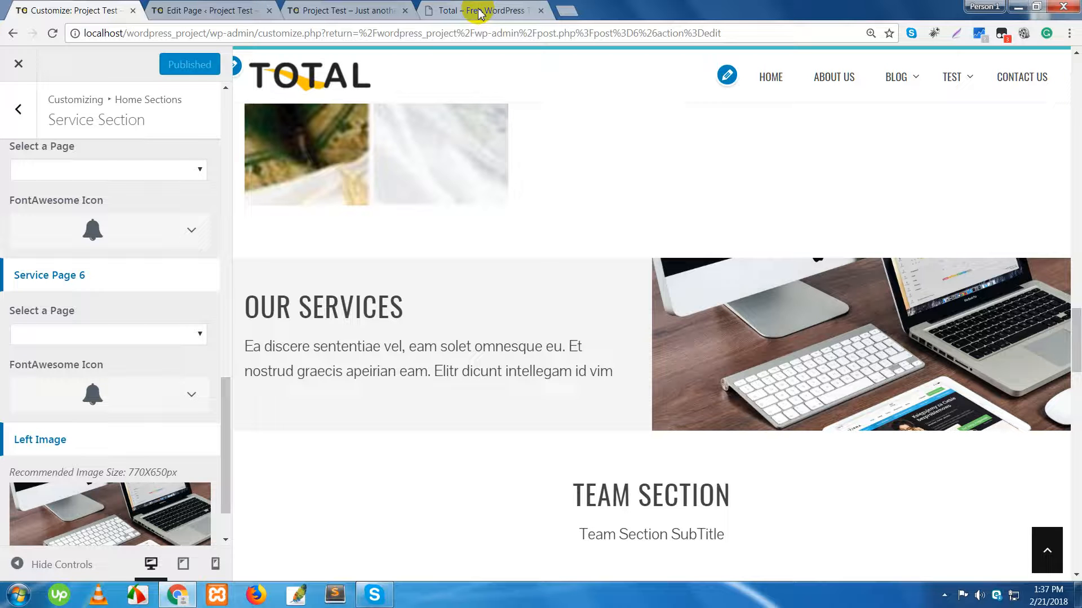
Examine the demo's Our Services list, expanding the first three items to read their short descriptions.
left_click(360, 8)
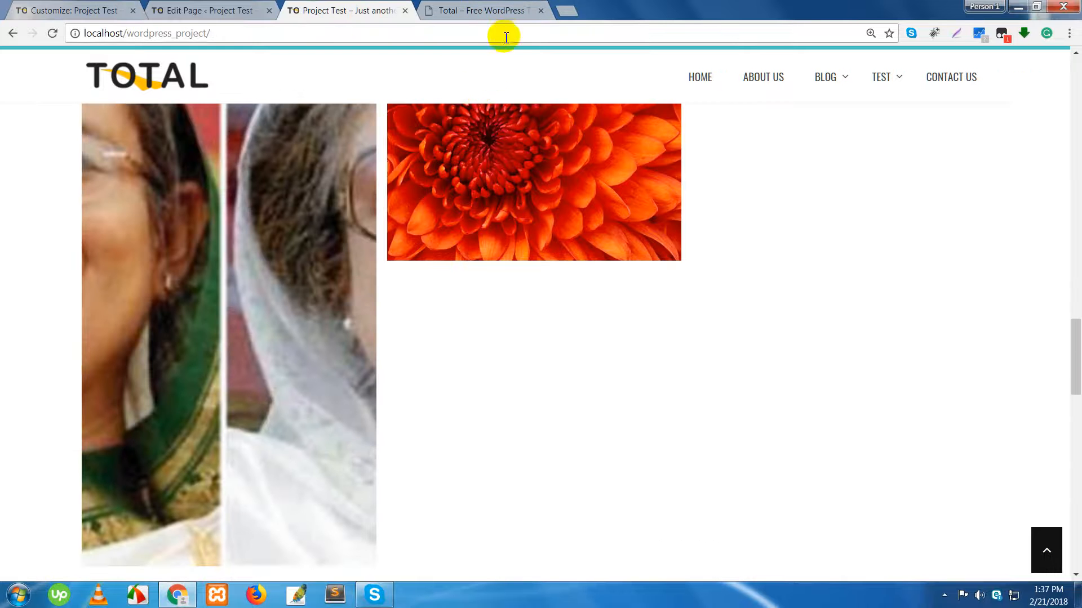
left_click(495, 10)
scroll(659, 420, "up", 6)
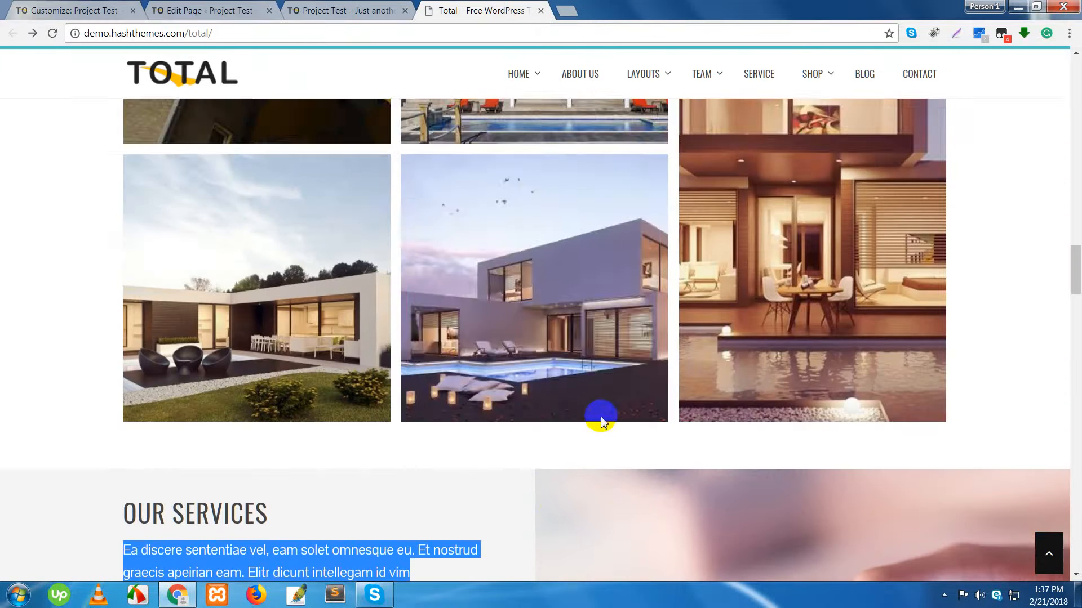
scroll(599, 415, "down", 4)
scroll(476, 418, "down", 3)
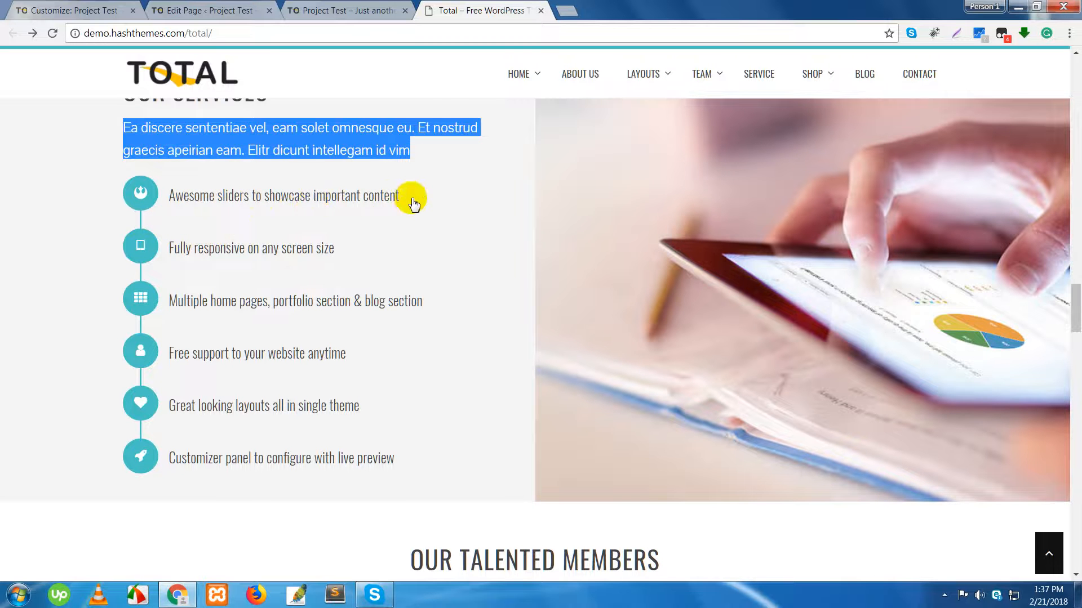
left_click_drag(411, 201, 171, 203)
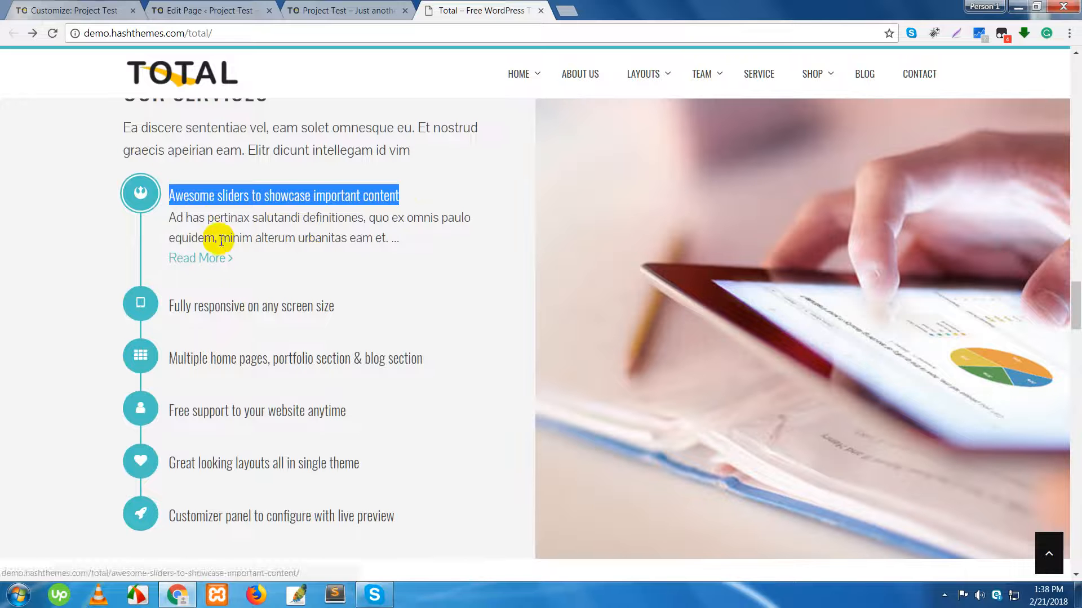
left_click(218, 313)
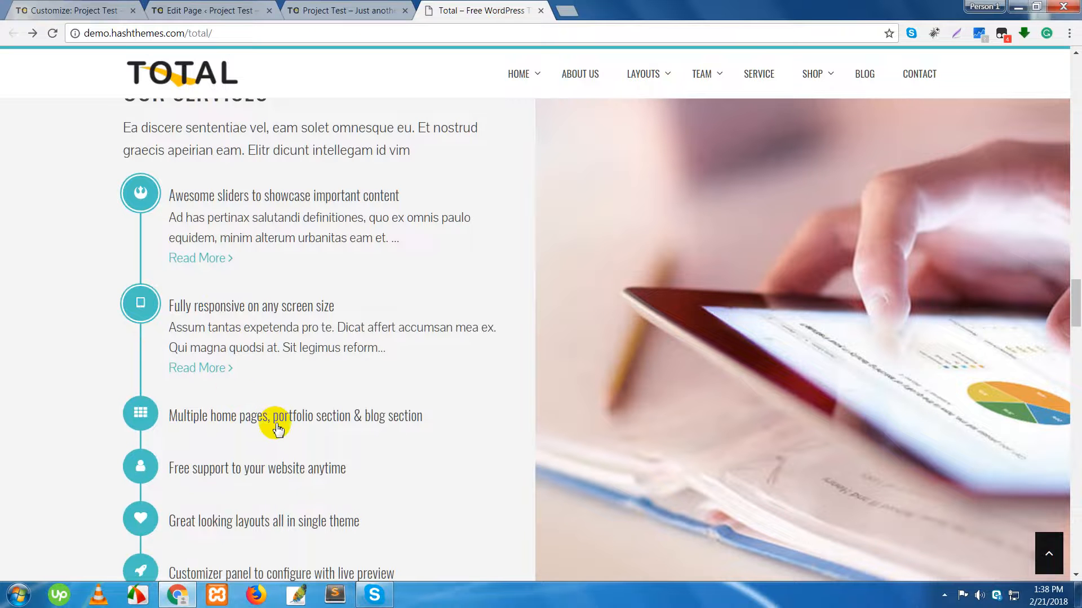
mouse_move(278, 427)
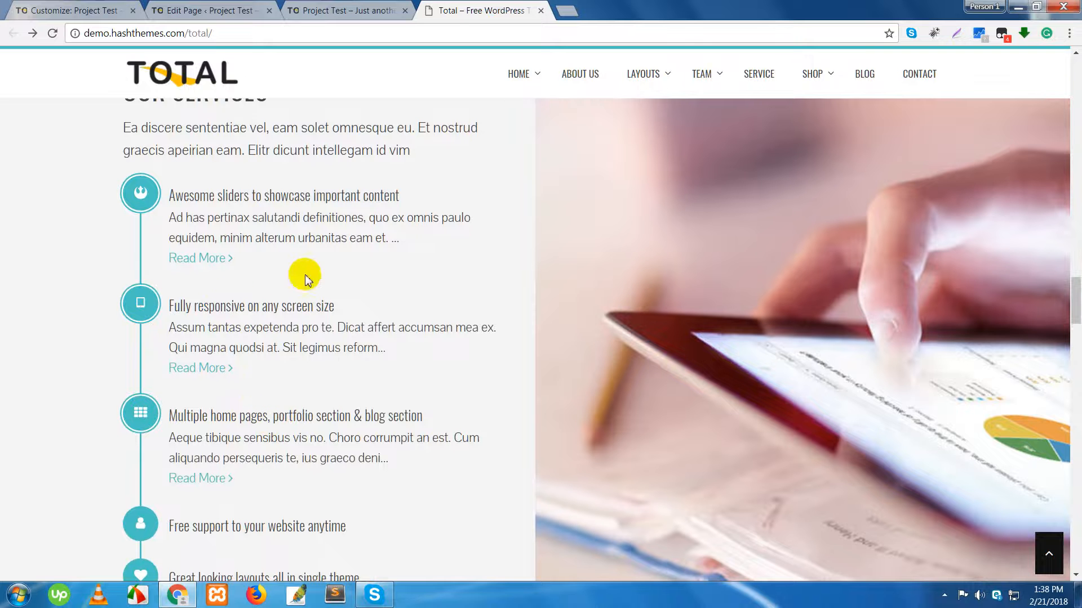
Copy the demo's first service title and add a new page titled "Awesome sliders to showcase important content".
left_click_drag(403, 194, 167, 198)
key("ctrl+c")
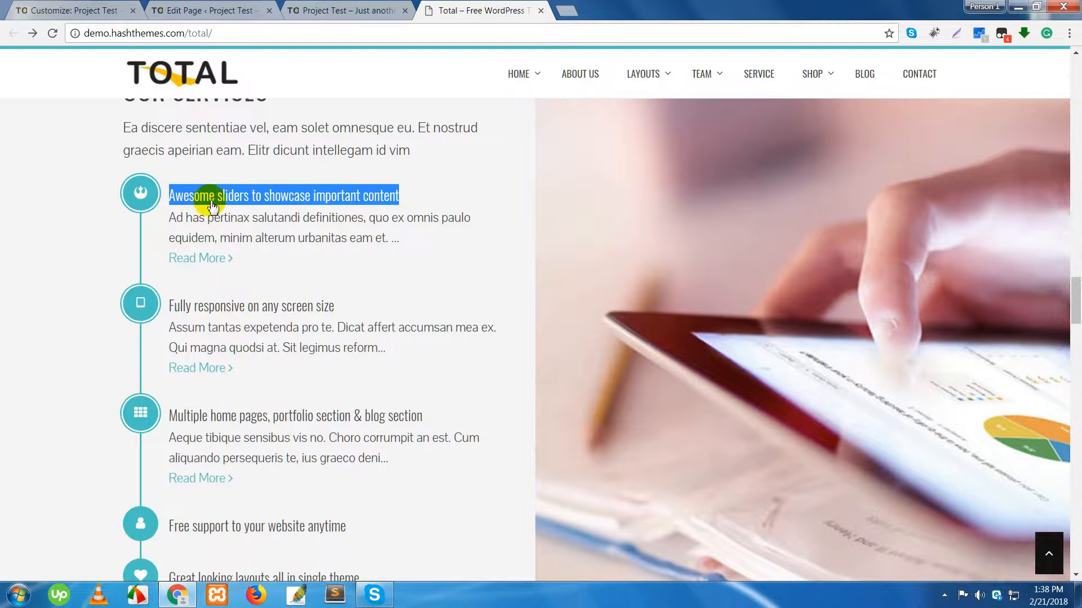
left_click(213, 201)
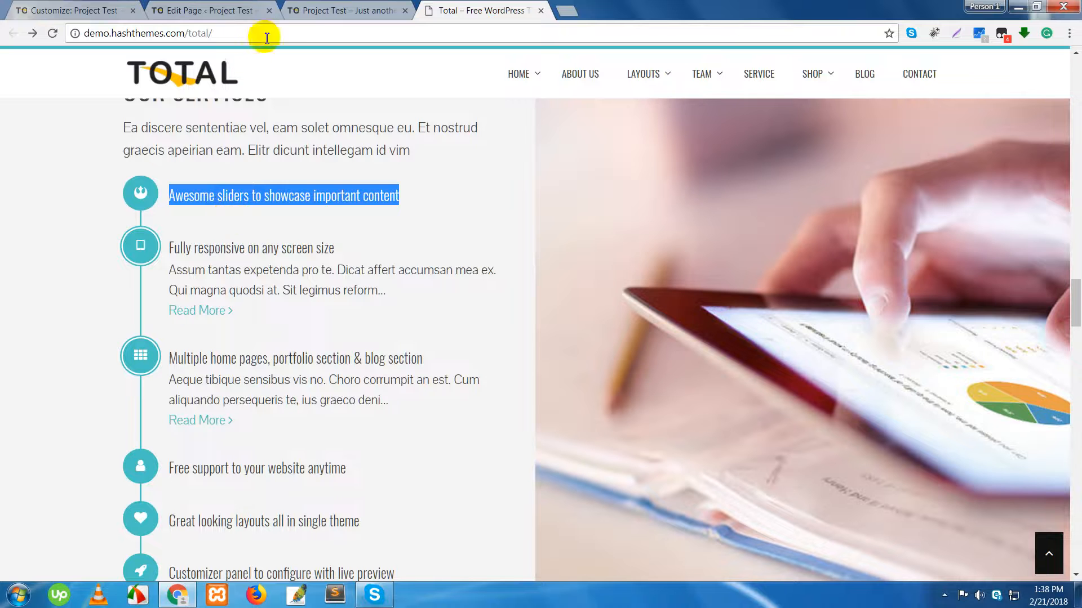
left_click(204, 11)
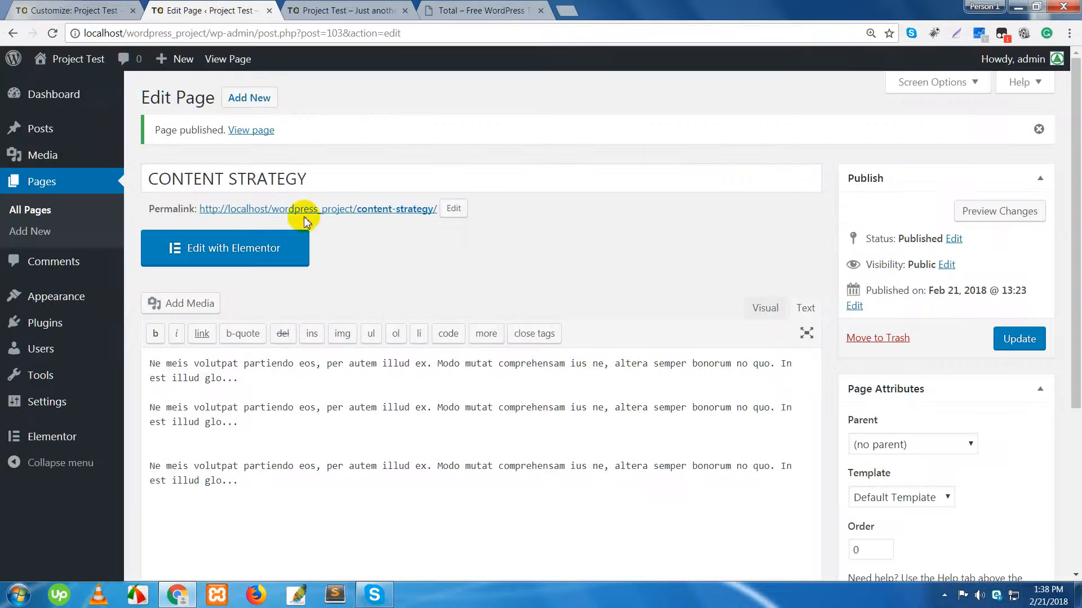
left_click(253, 98)
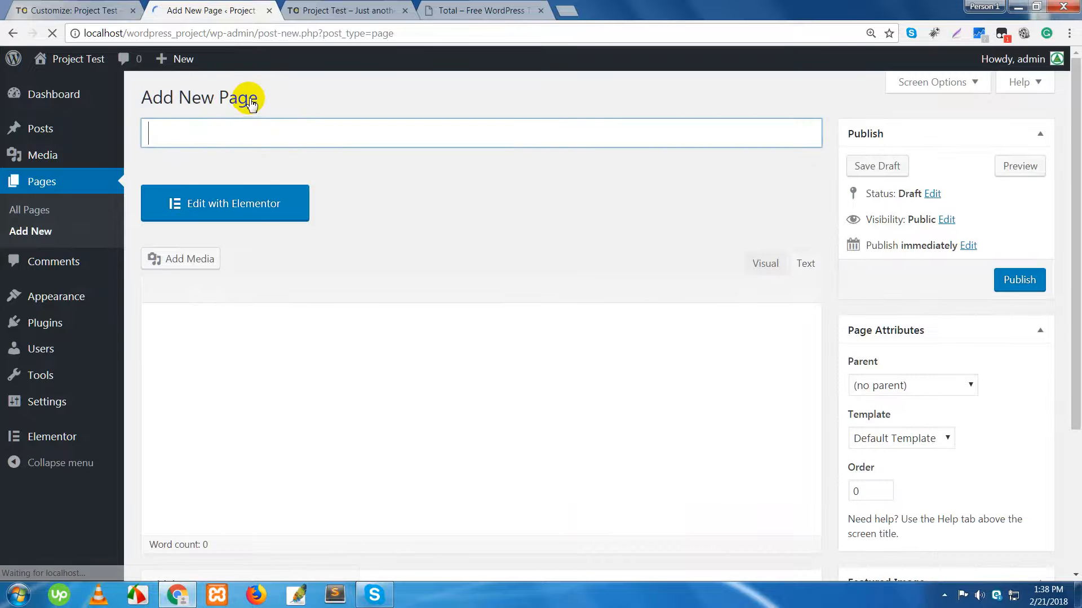
key("ctrl+v")
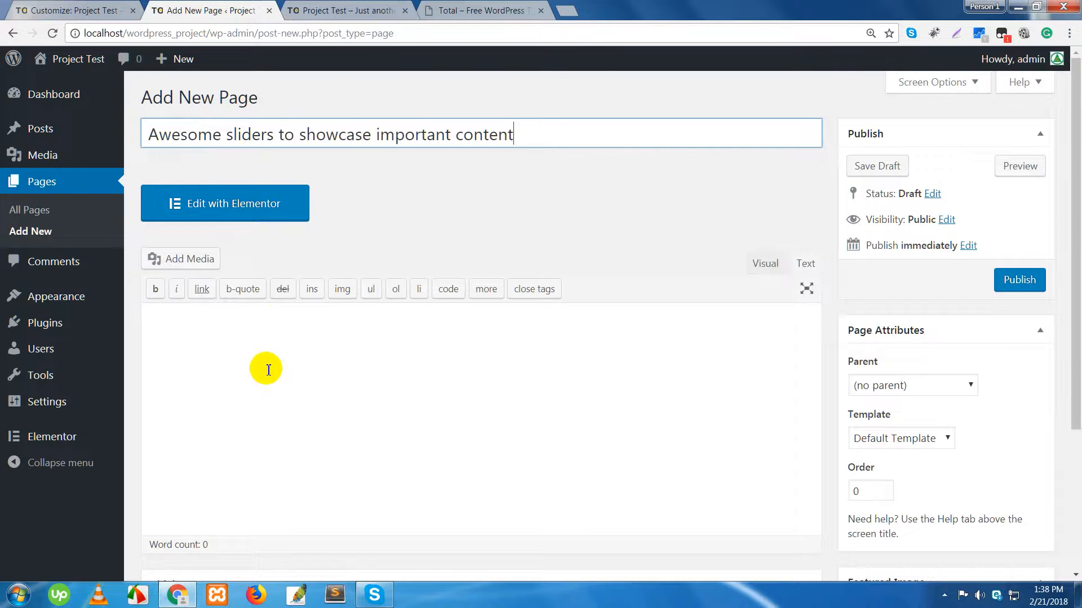
Fill the new page's content with the demo's first service description, "Ad has pertinax salutandi definitiones, ... urbanitas eam et. ...".
left_click(270, 346)
left_click(467, 10)
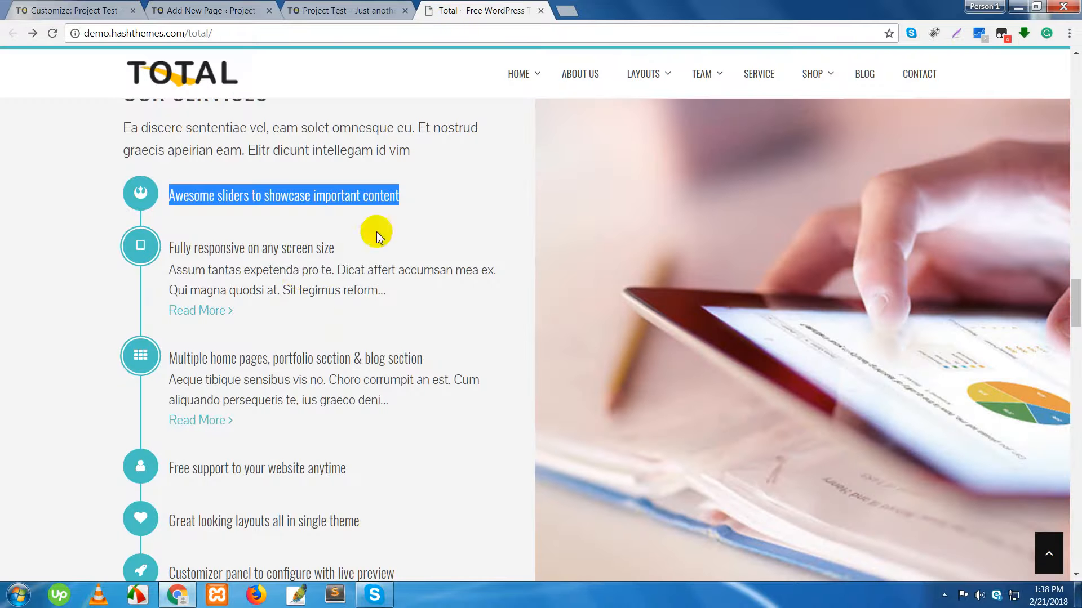
left_click(220, 205)
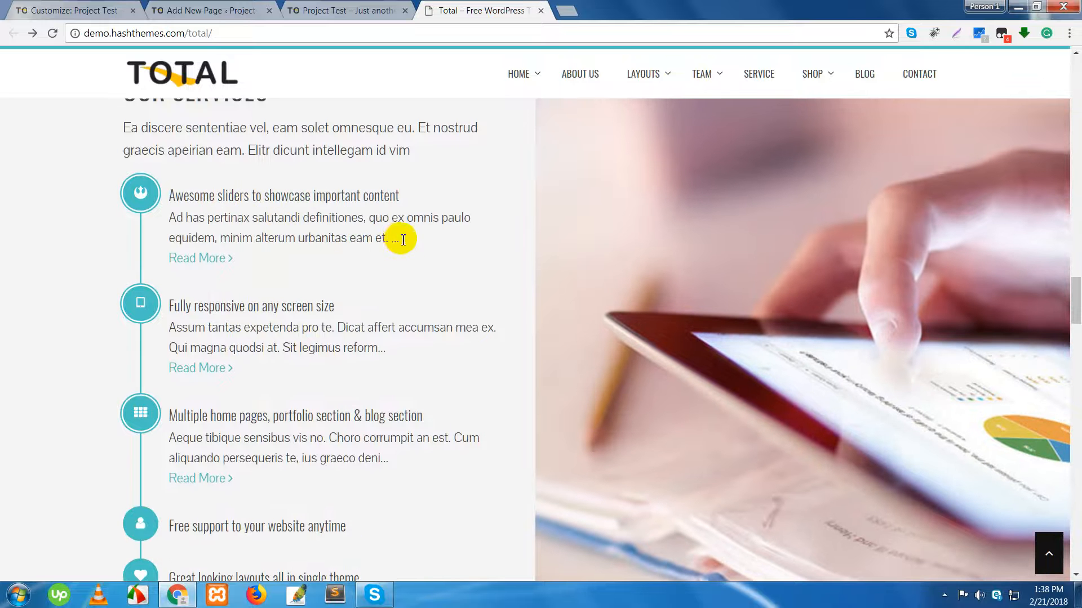
left_click_drag(401, 239, 172, 217)
key("ctrl+c")
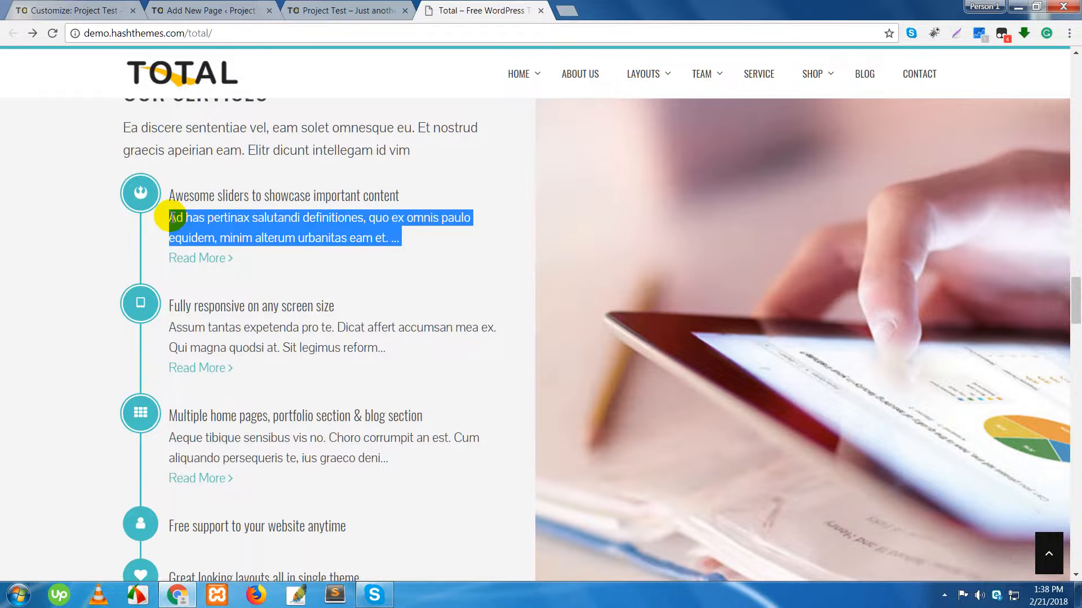
left_click(171, 10)
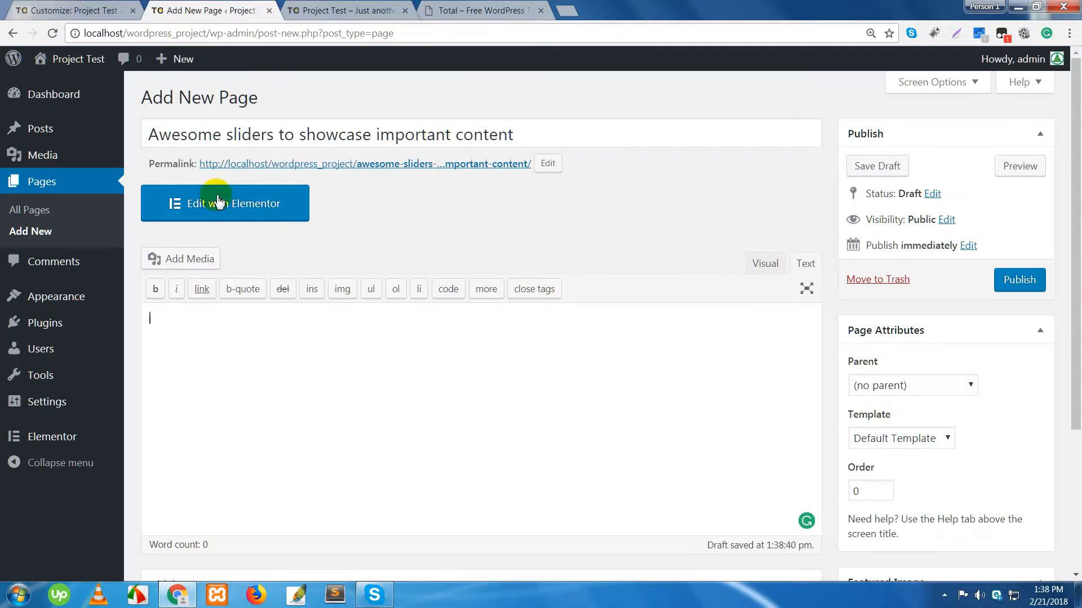
key("ctrl+v")
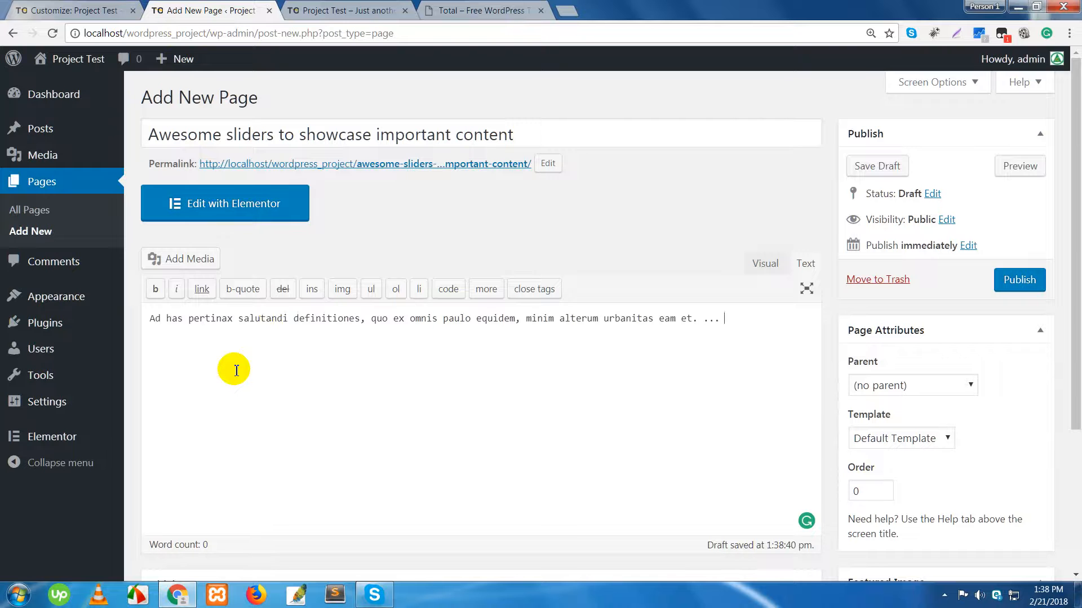
left_click(449, 9)
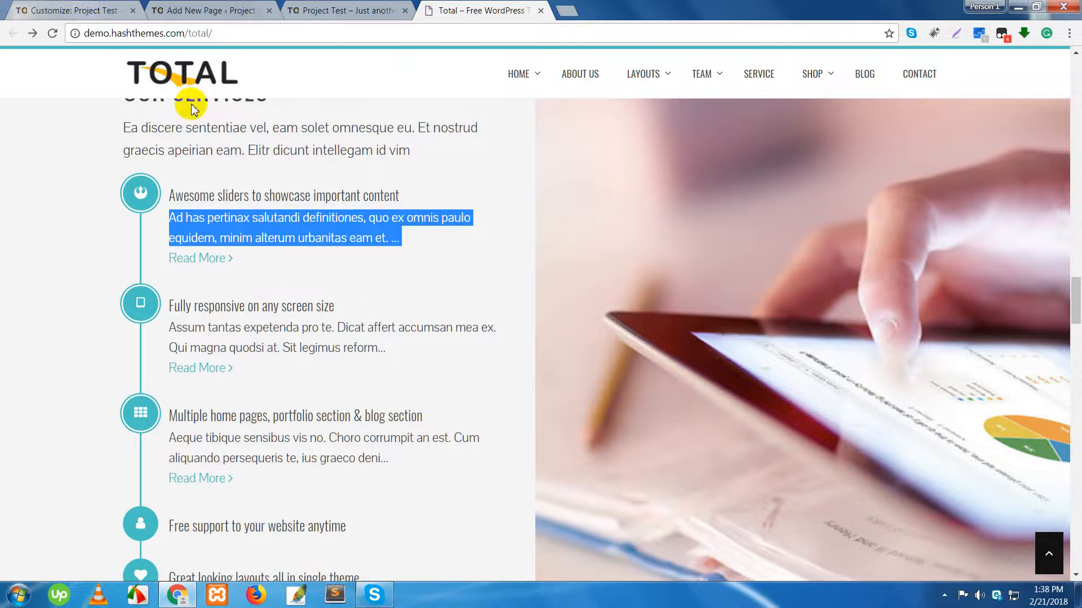
key("ctrl+1")
left_click(307, 9)
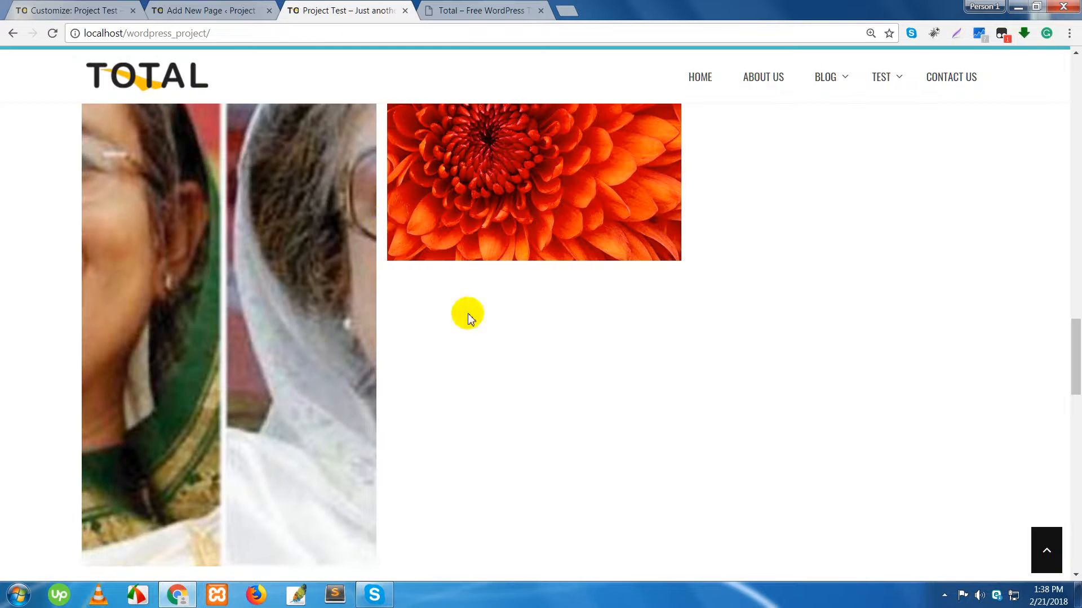
left_click(239, 12)
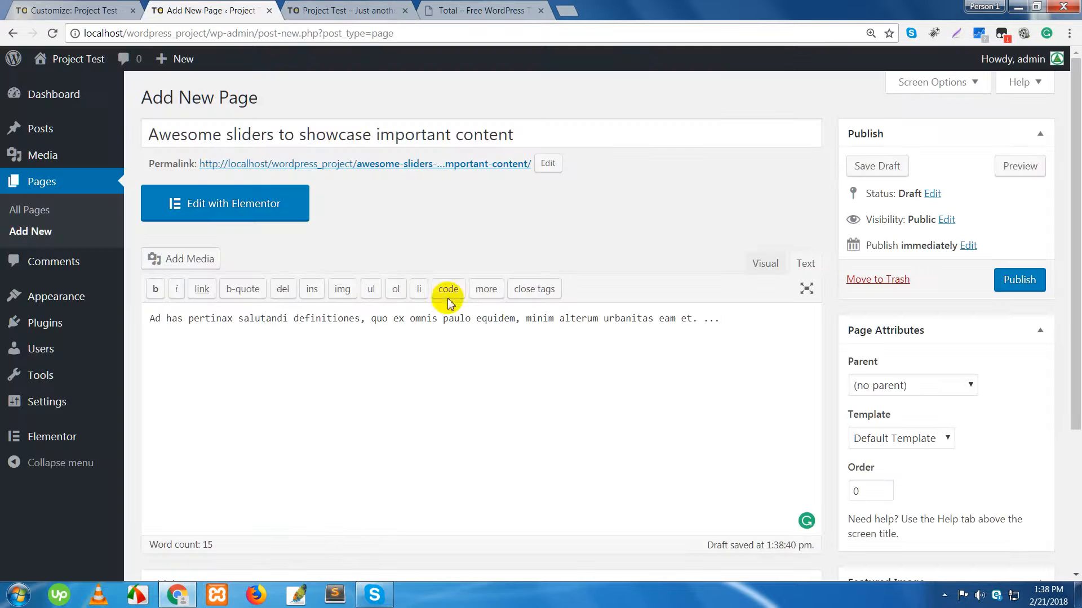
Extend the page content by repeating the copied "Ad has pertinax salutandi definitiones" text a dozen more times, and publish the page.
key("ctrl+v")
key("ctrl+v")
key("ctrl+v")
key("ctrl+v")
key("ctrl+v")
key("ctrl+v")
key("ctrl+v")
key("ctrl+v")
key("ctrl+v")
key("ctrl+v")
key("ctrl+v")
key("ctrl+v")
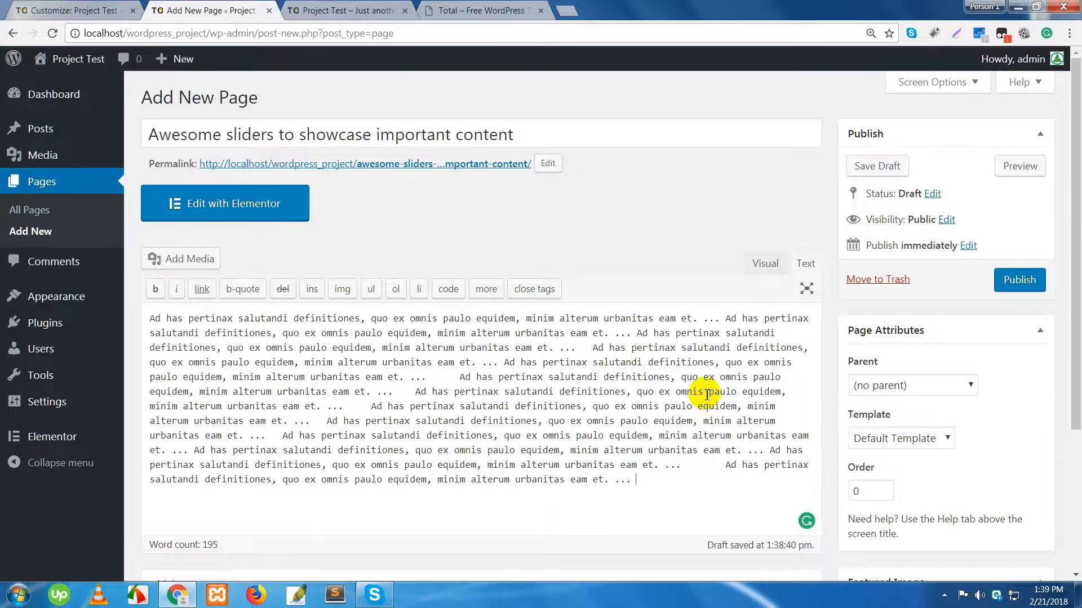
left_click(1016, 282)
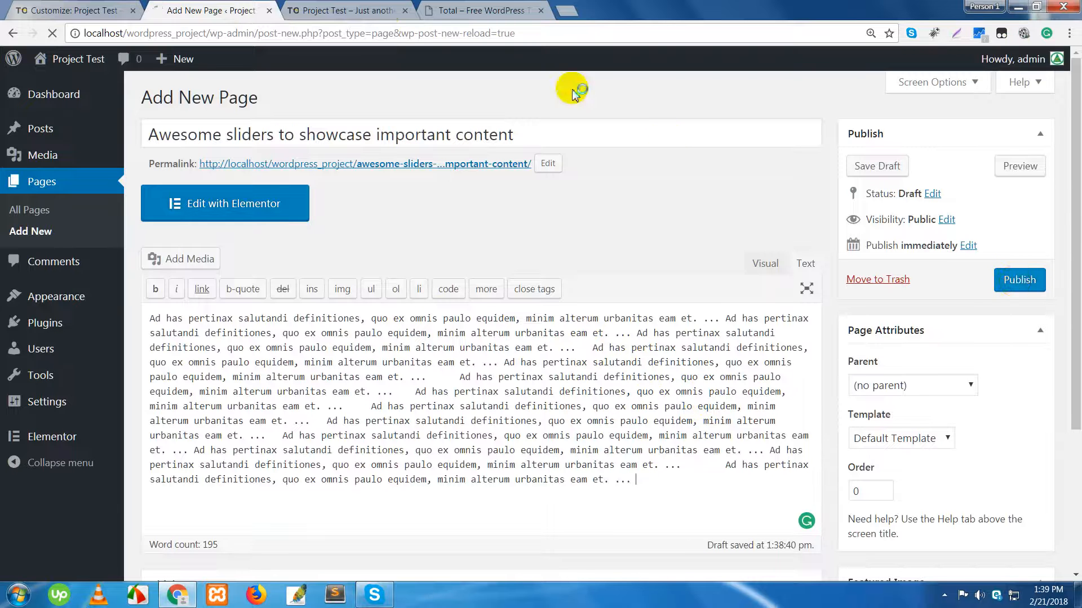
Copy the demo's second service title and add a new page titled "Fully responsive on any screen size".
left_click(363, 11)
left_click(495, 9)
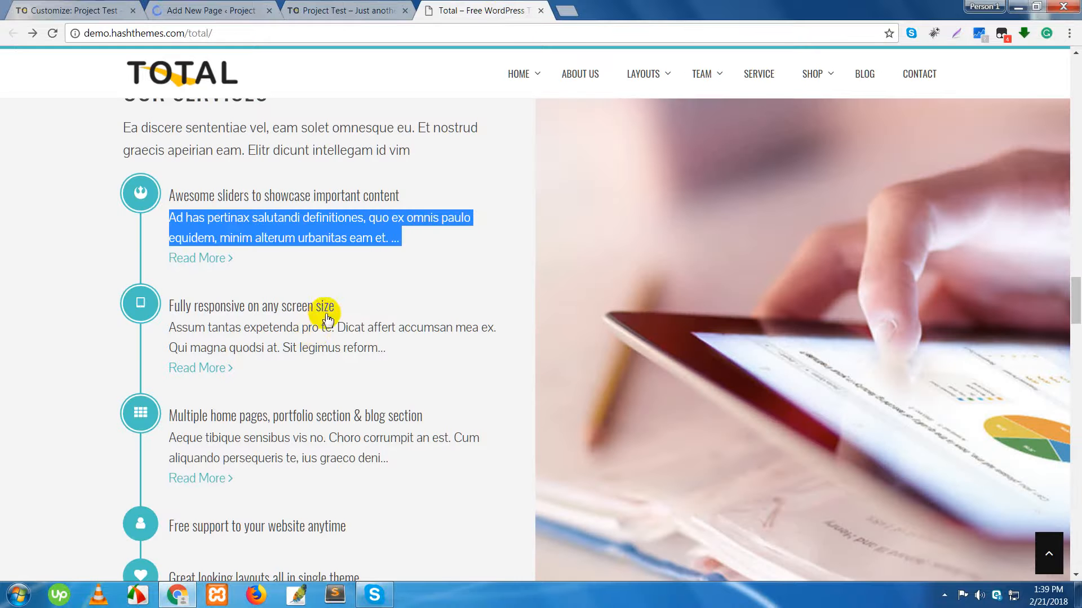
left_click_drag(344, 307, 165, 306)
key("ctrl+c")
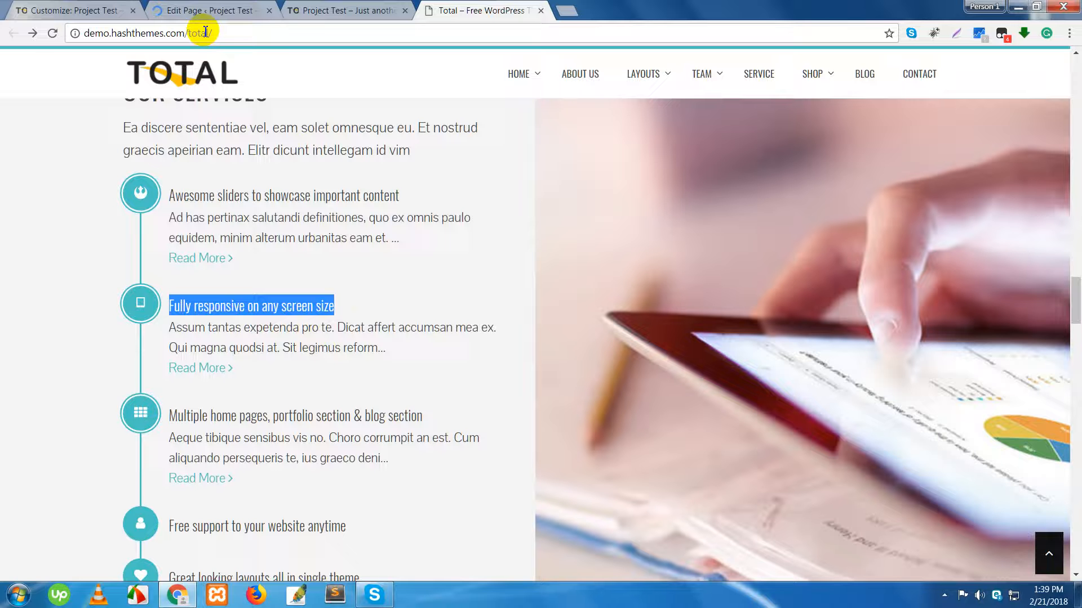
left_click(183, 12)
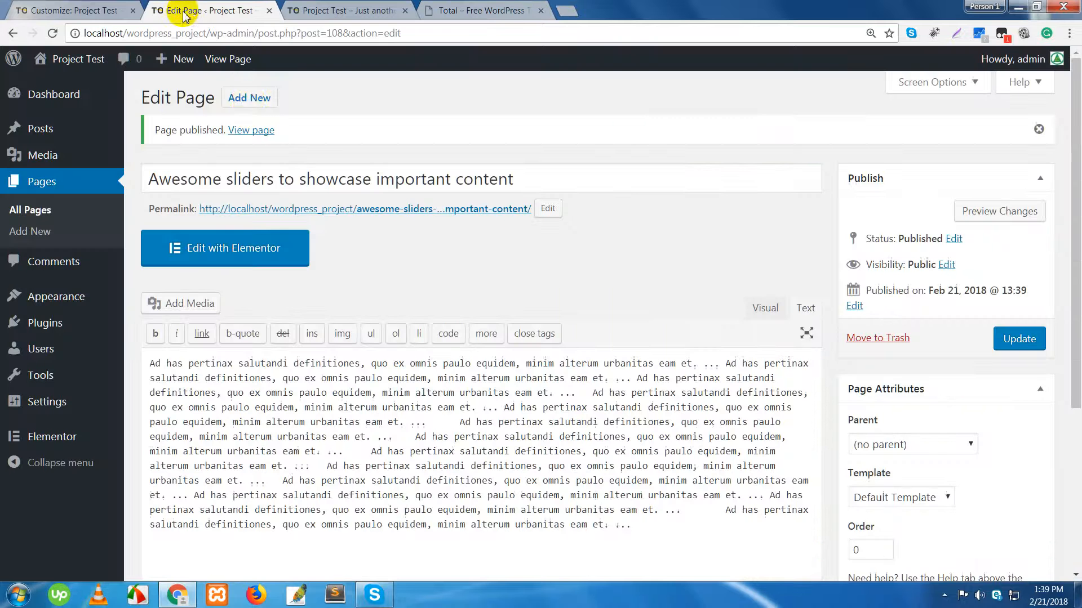
left_click(249, 100)
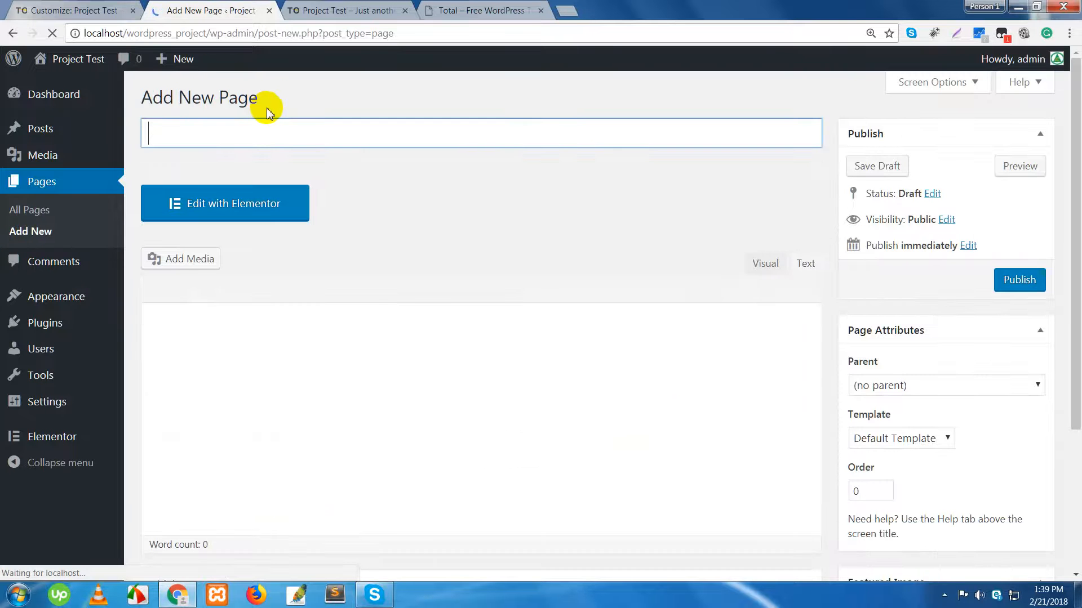
key("ctrl+v")
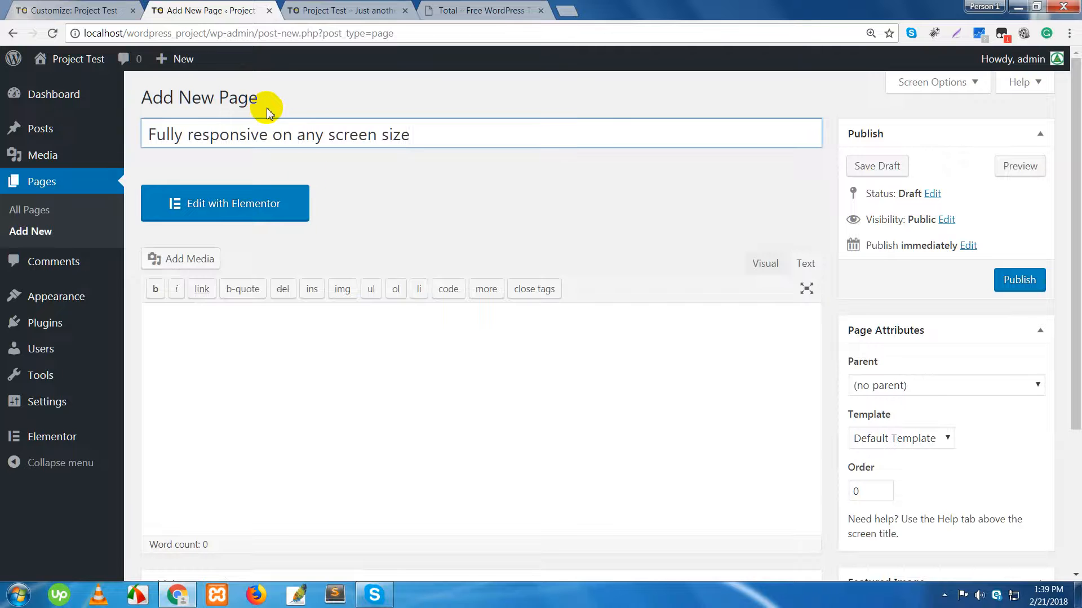
Fill the new page's content with four copies of the demo's second service description, "Assum tantas expetenda pro te. ... Sit legimus reform...".
left_click(445, 11)
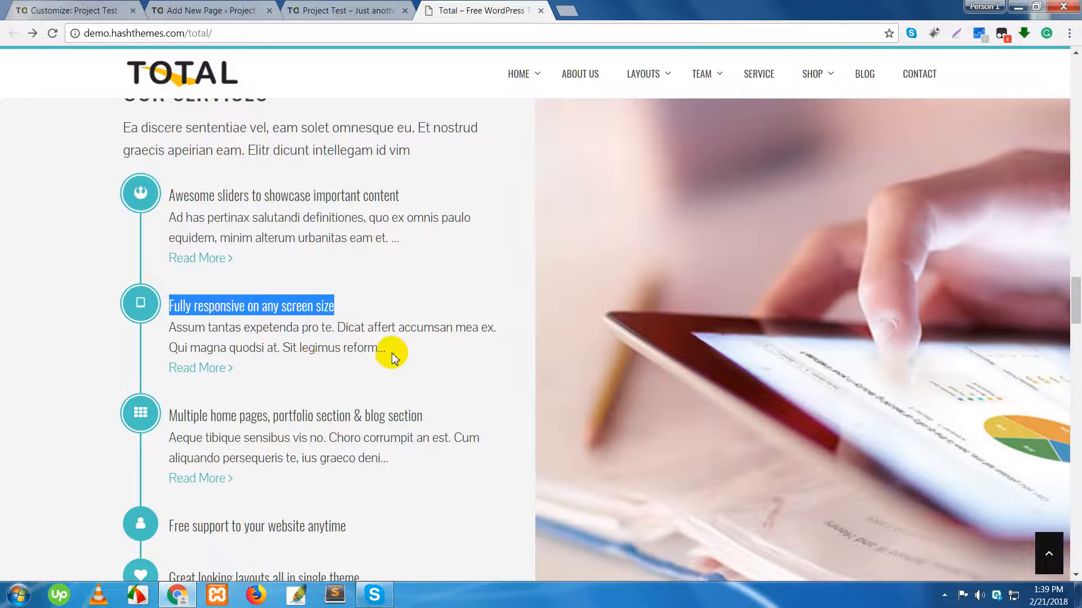
left_click_drag(387, 348, 172, 327)
key("ctrl+c")
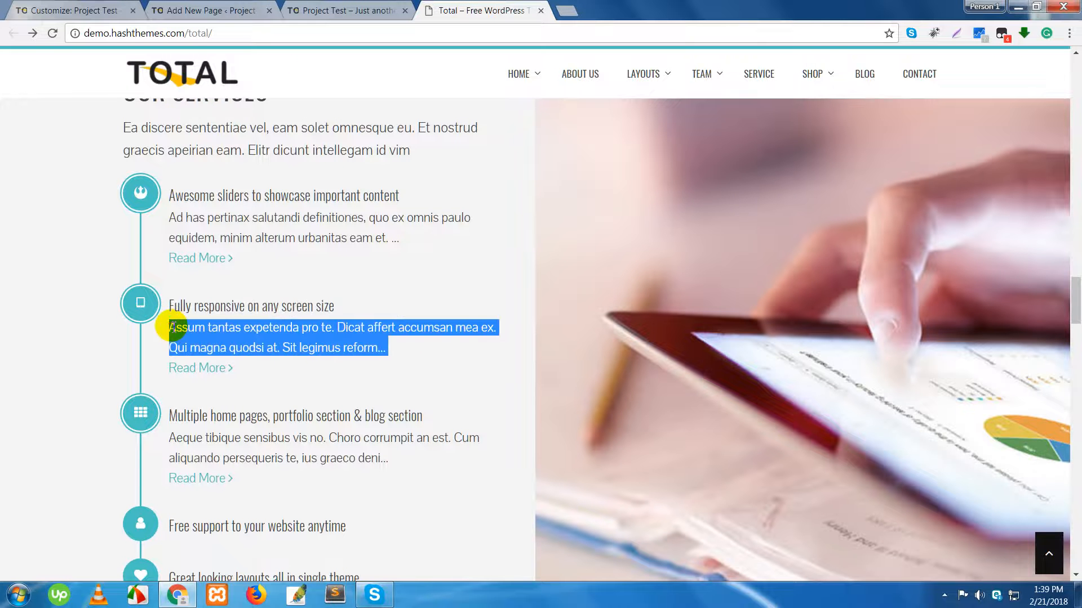
left_click(197, 12)
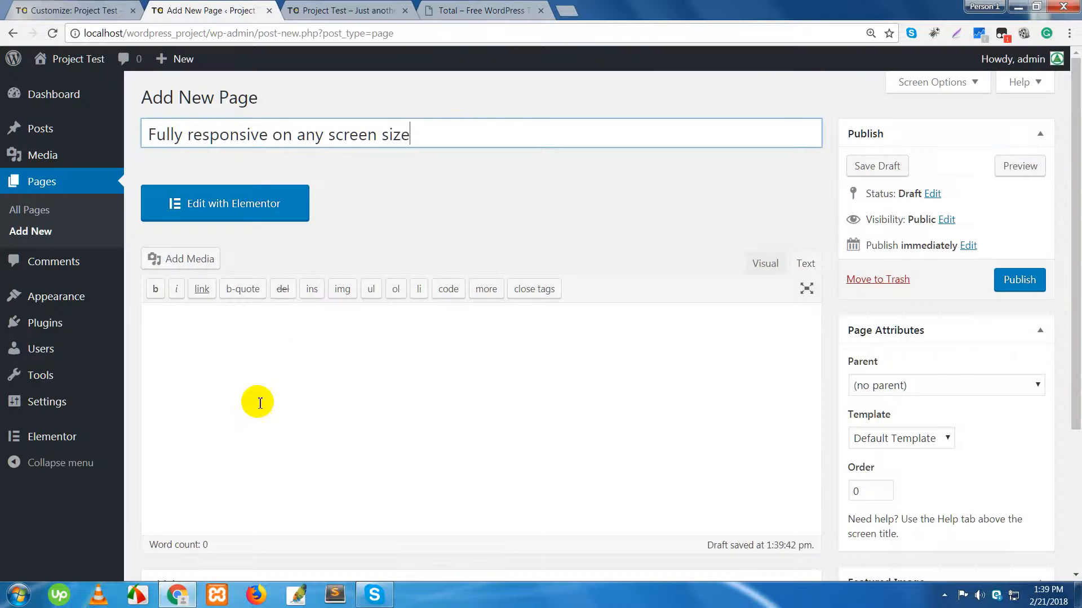
left_click(223, 336)
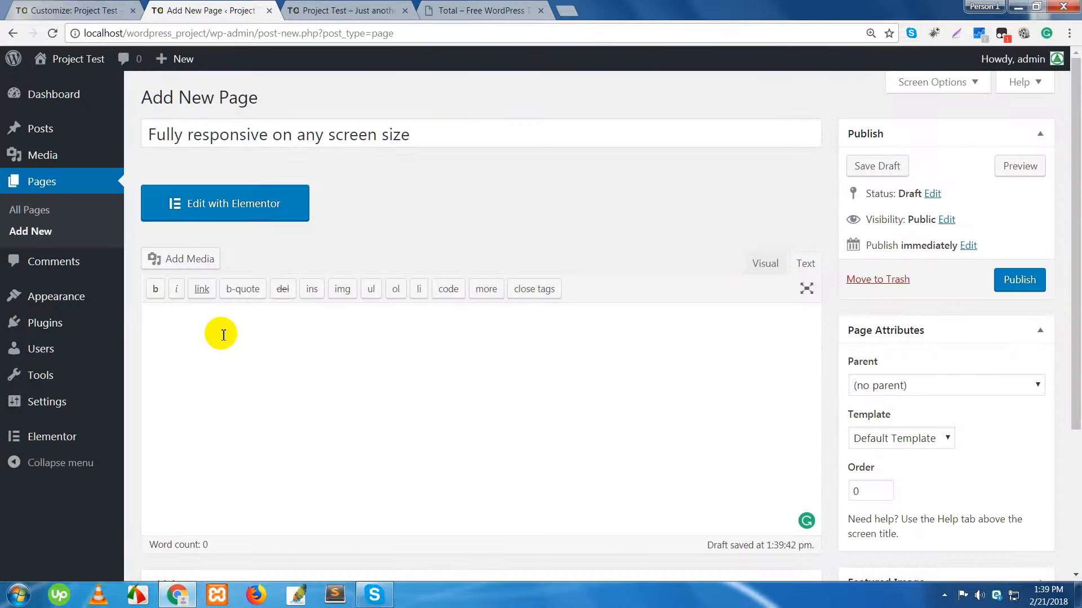
key("ctrl+v")
key("ctrl+v")
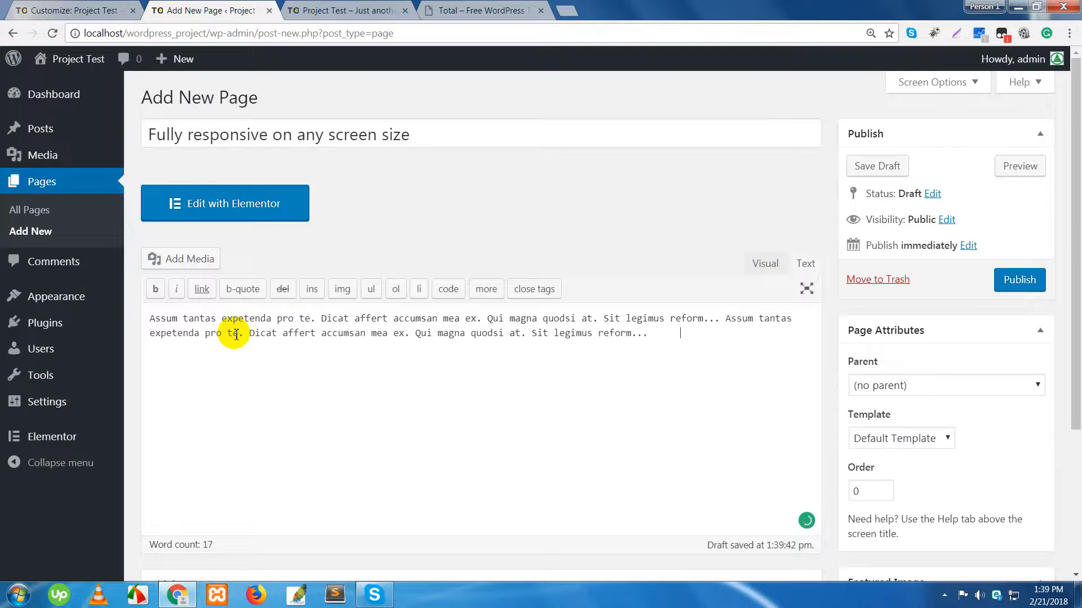
key("ctrl+v")
key("ctrl+v")
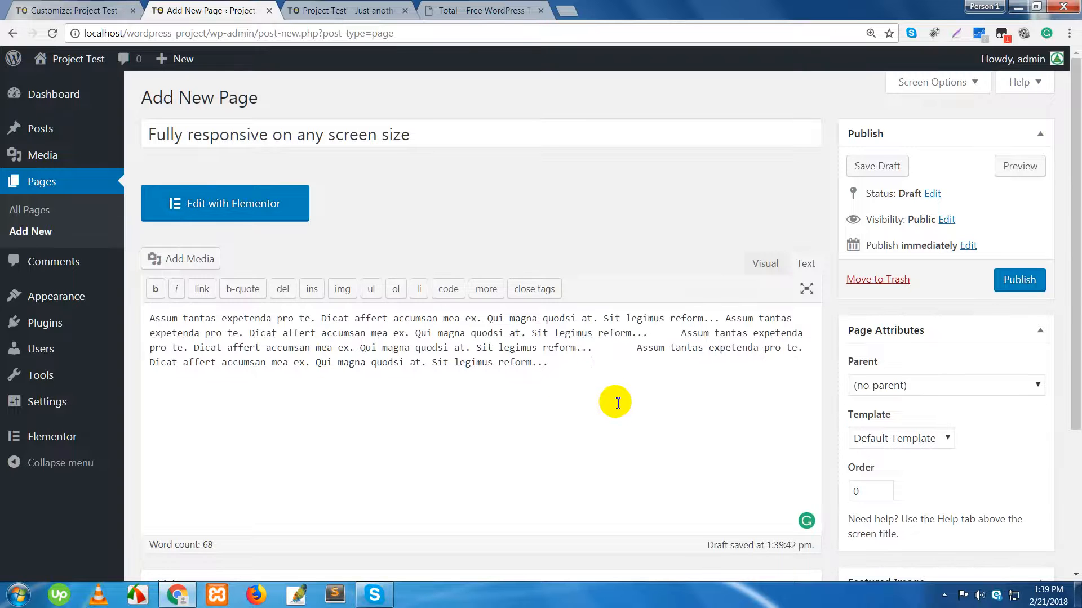
Publish the "Fully responsive on any screen size" page.
scroll(616, 402, "down", 4)
scroll(735, 404, "up", 4)
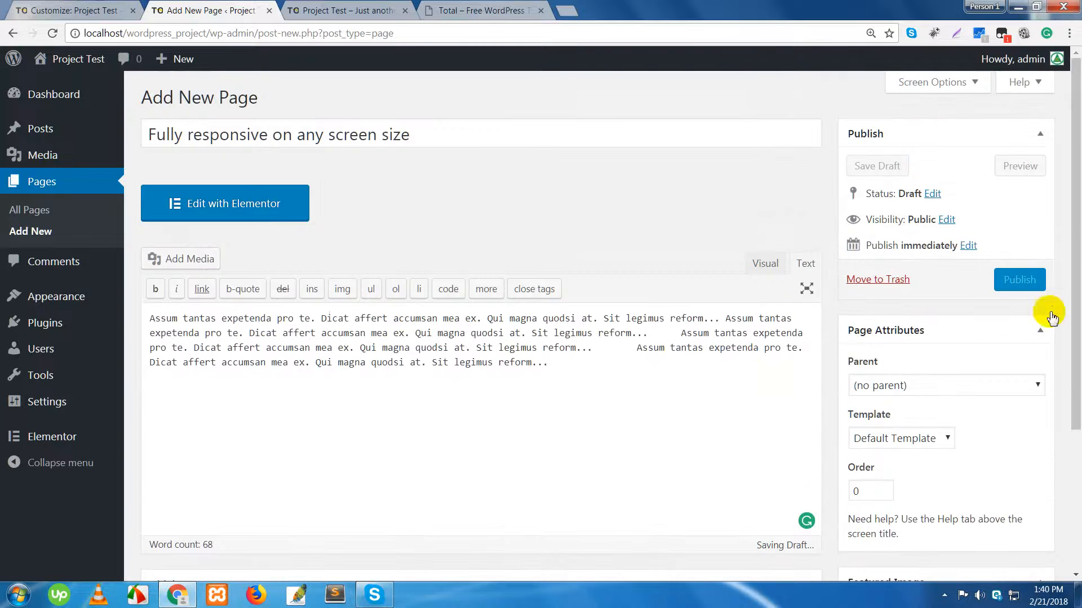
left_click(591, 364)
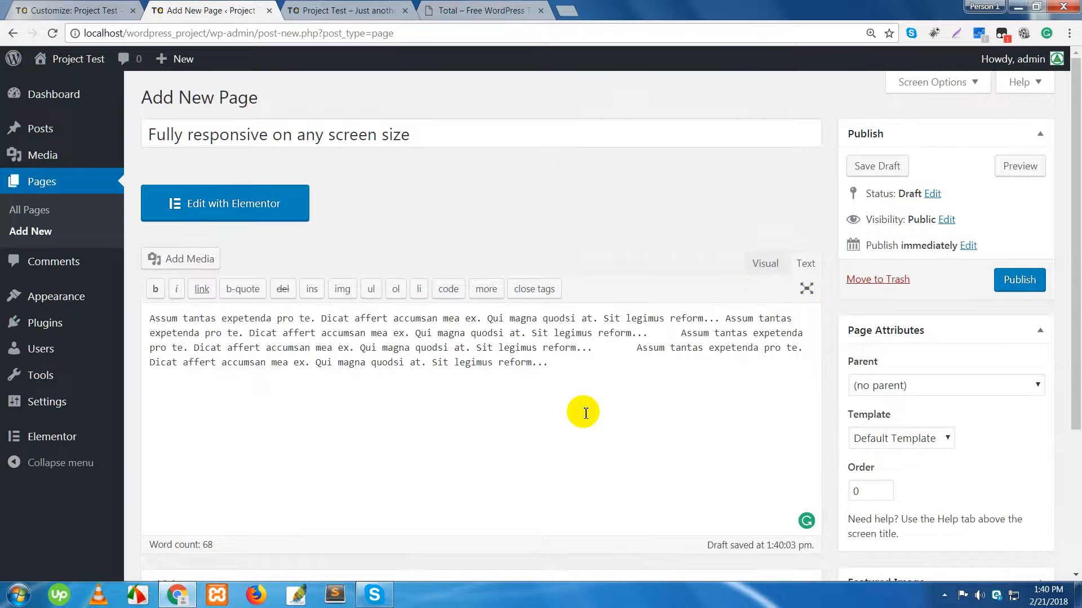
left_click(1022, 282)
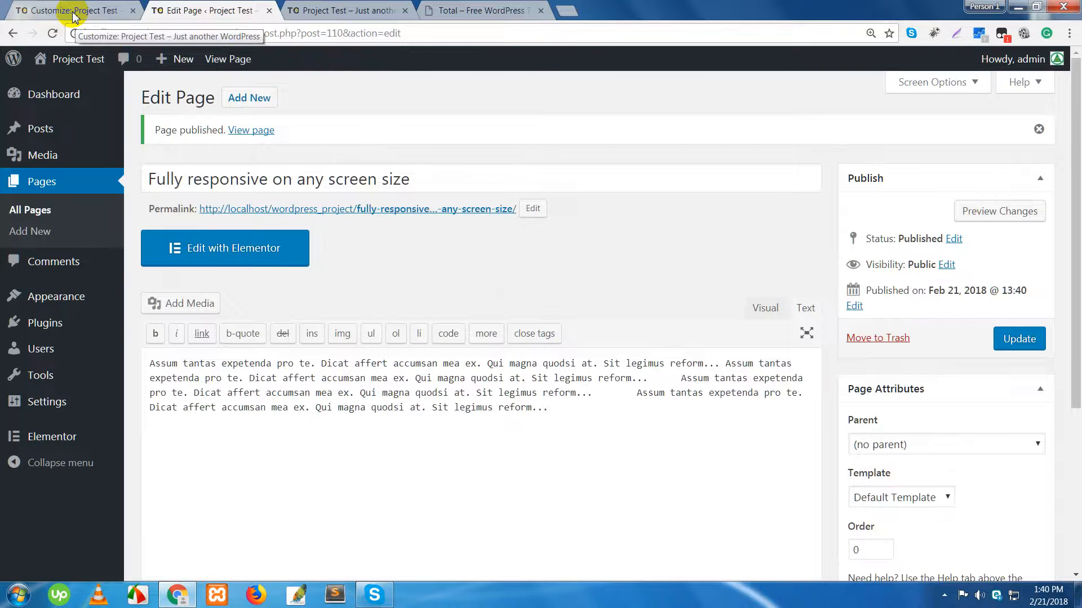
Reload the theme customizer so it picks up the new pages, and reopen the Service Section settings under Home Sections.
left_click(74, 11)
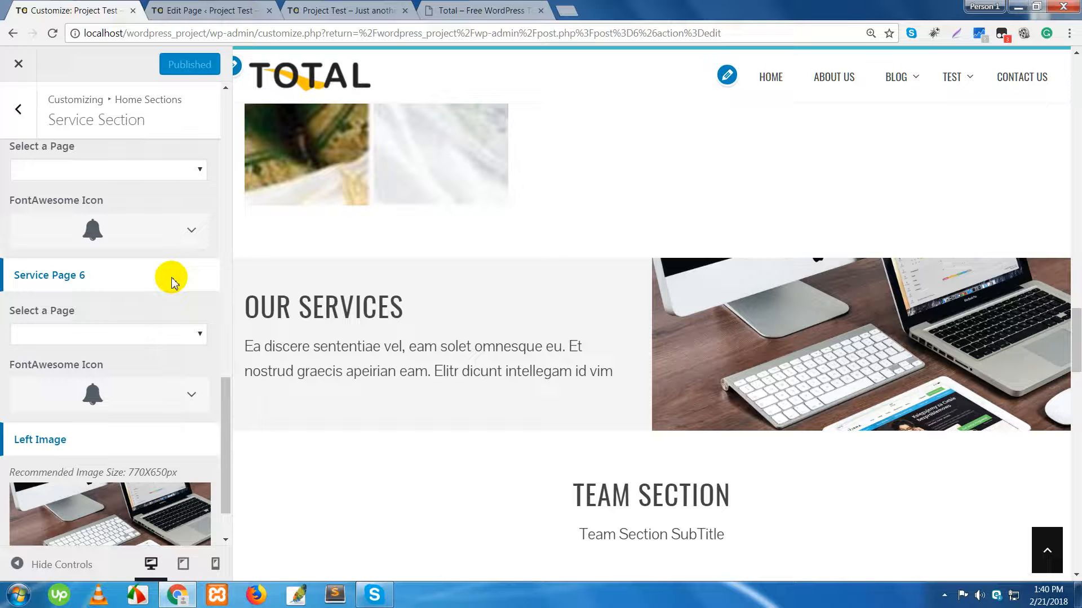
scroll(160, 267, "up", 2)
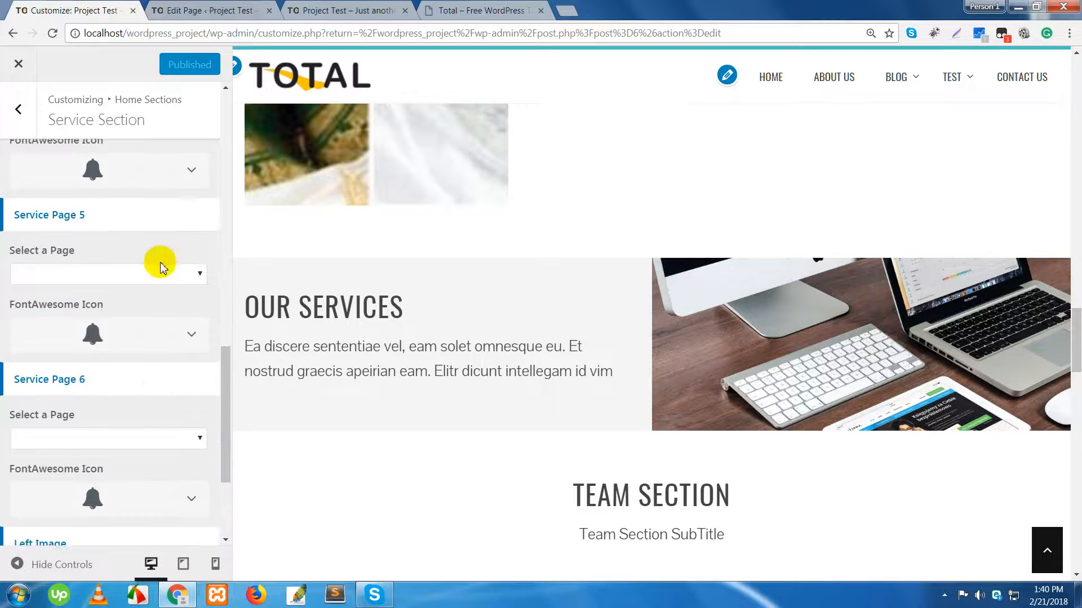
scroll(160, 267, "up", 2)
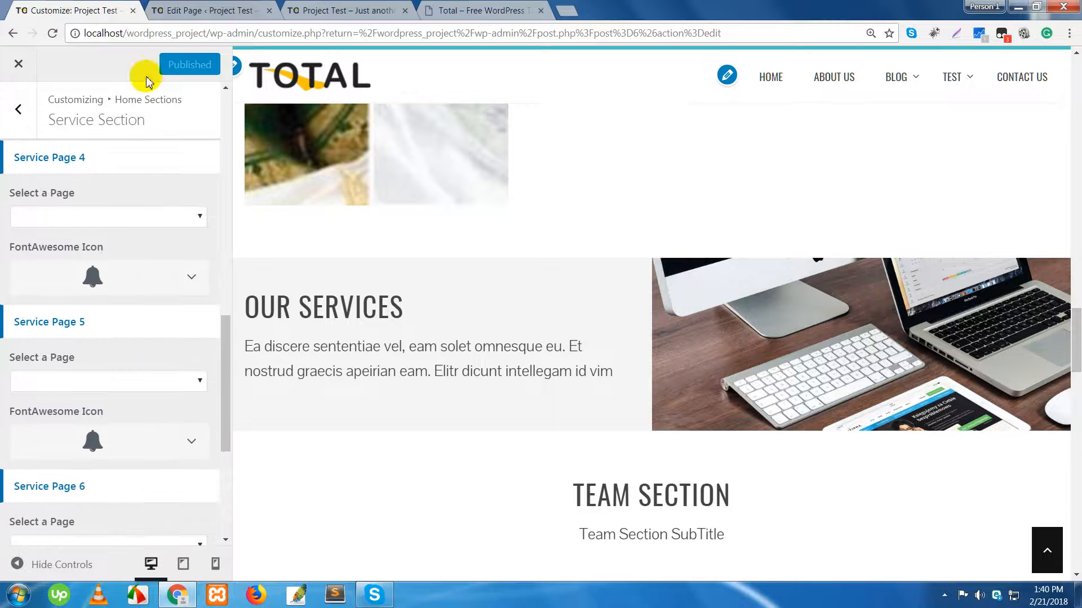
left_click(53, 33)
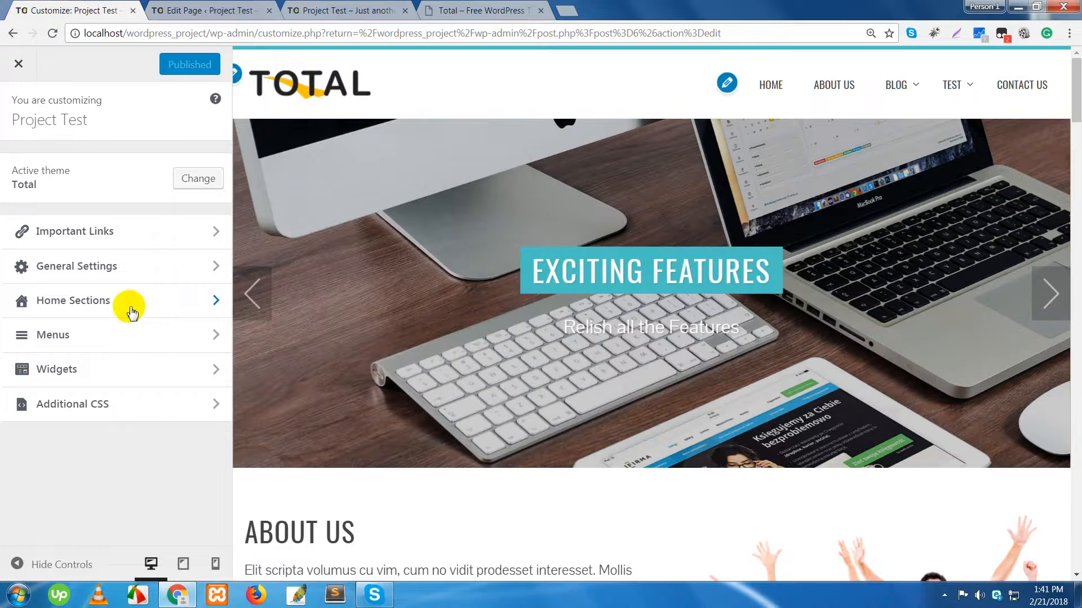
left_click(100, 307)
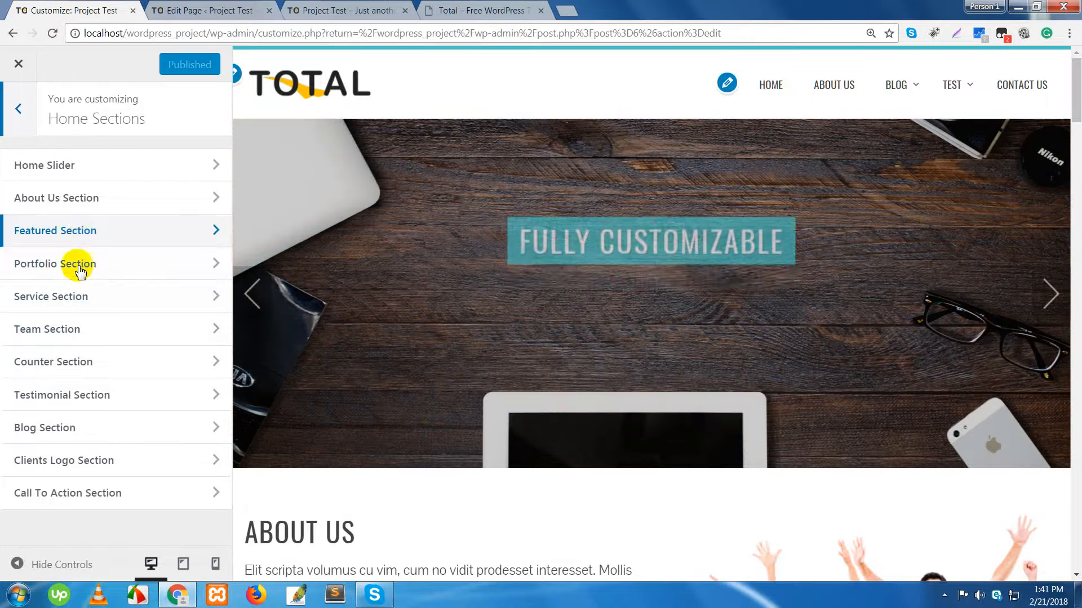
left_click(70, 289)
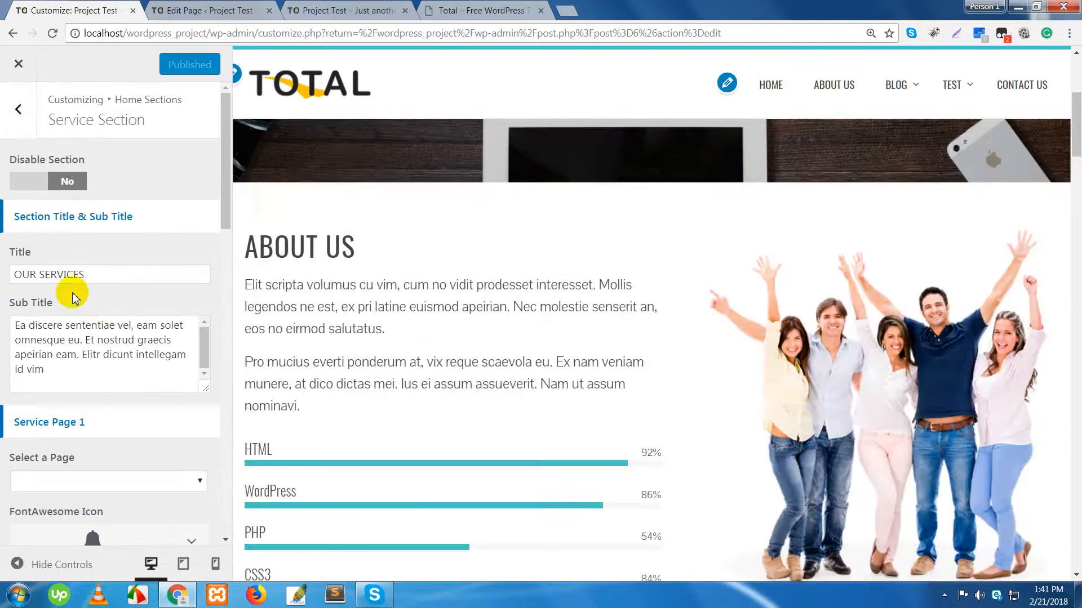
Set Service Page 1 to "Fully responsive on any screen size" with the four-square grid icon.
scroll(112, 338, "down", 4)
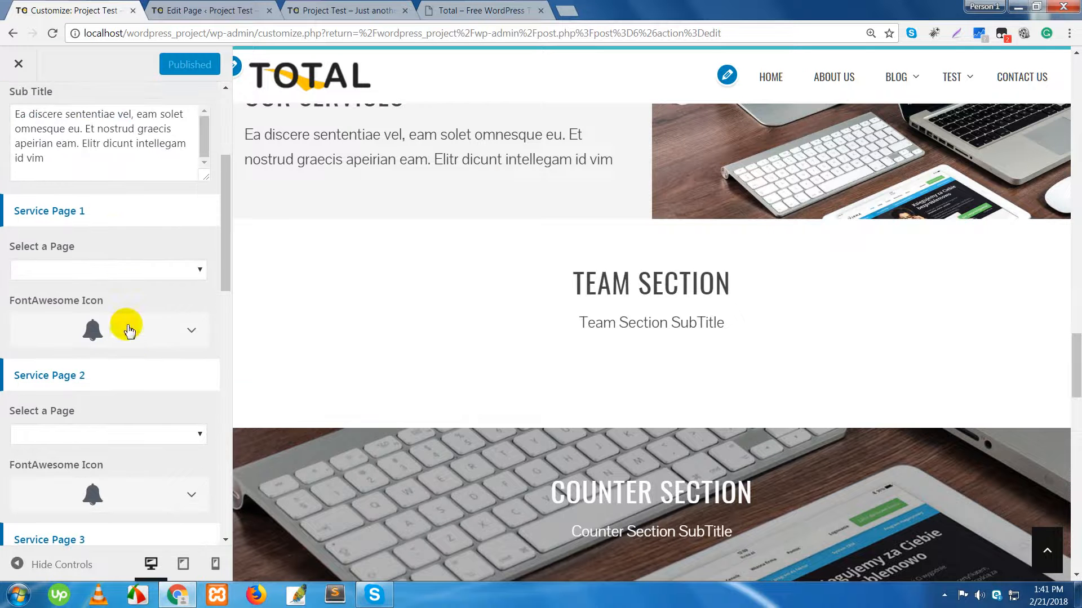
left_click(163, 270)
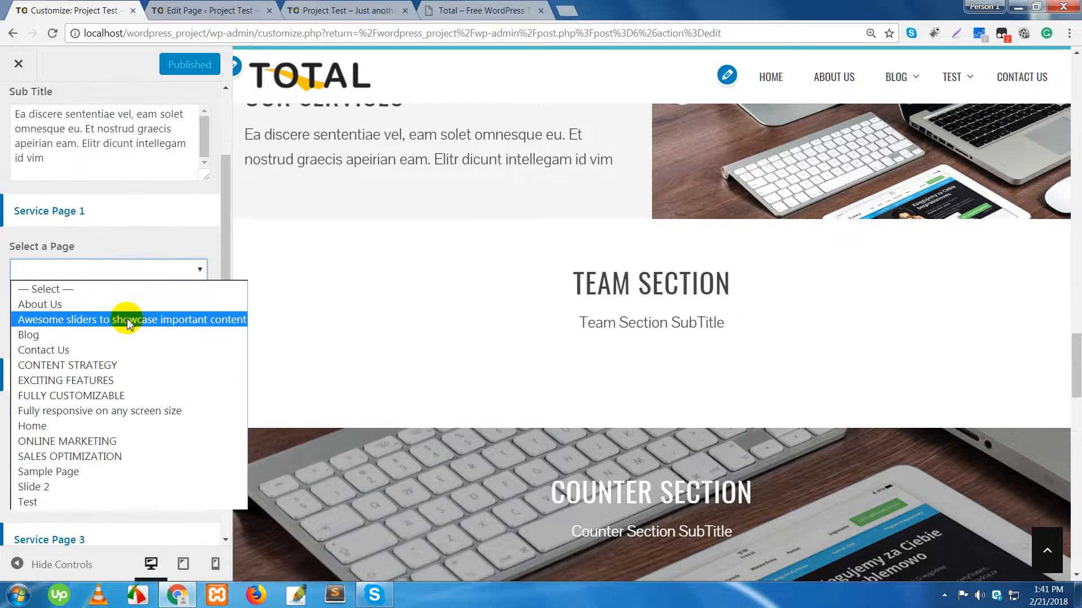
left_click(134, 412)
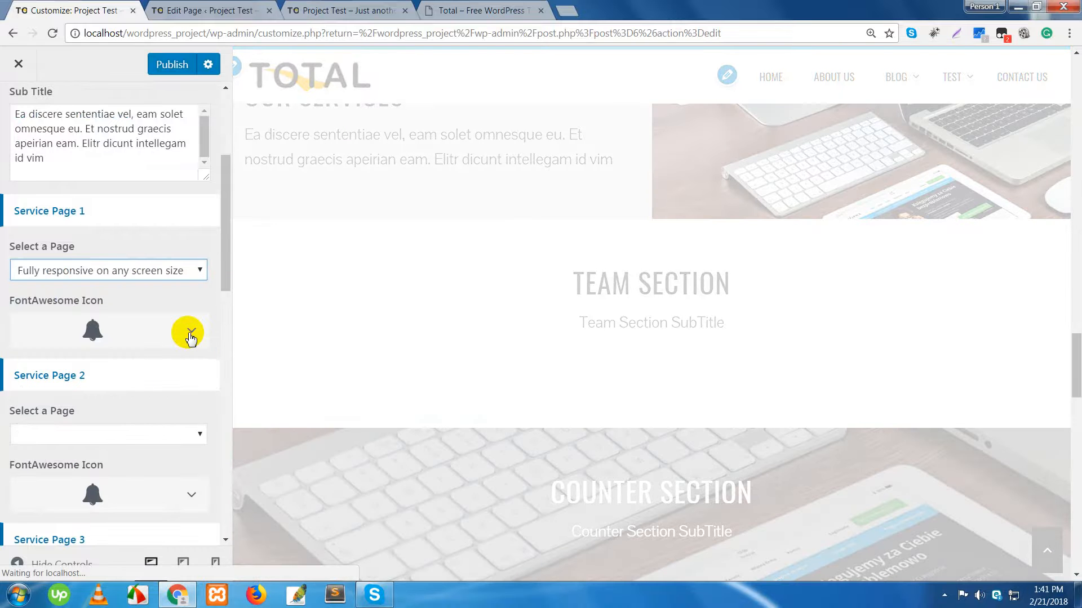
left_click(191, 334)
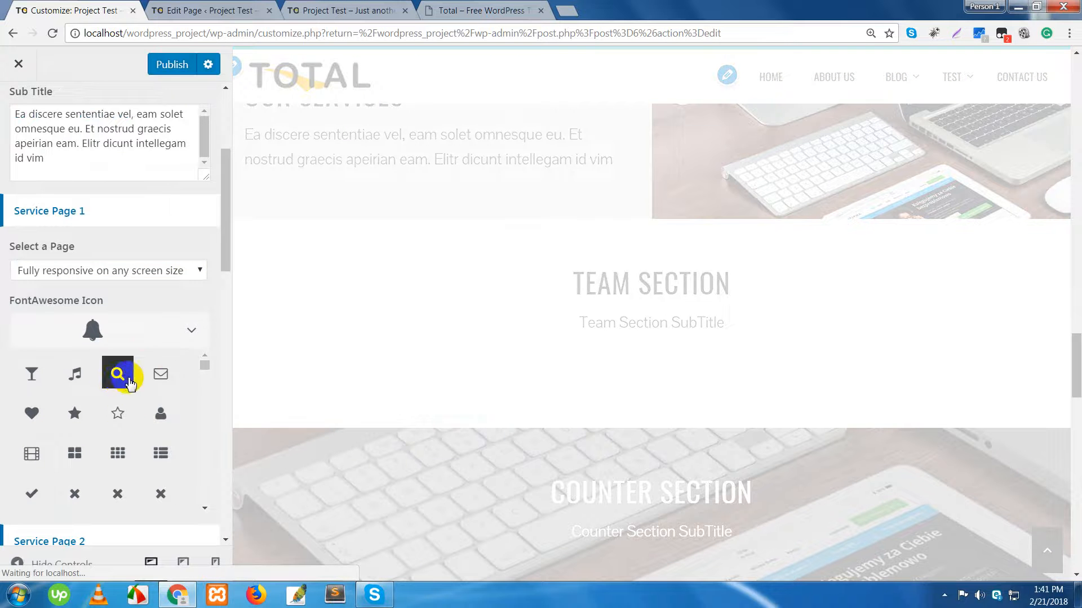
left_click(117, 413)
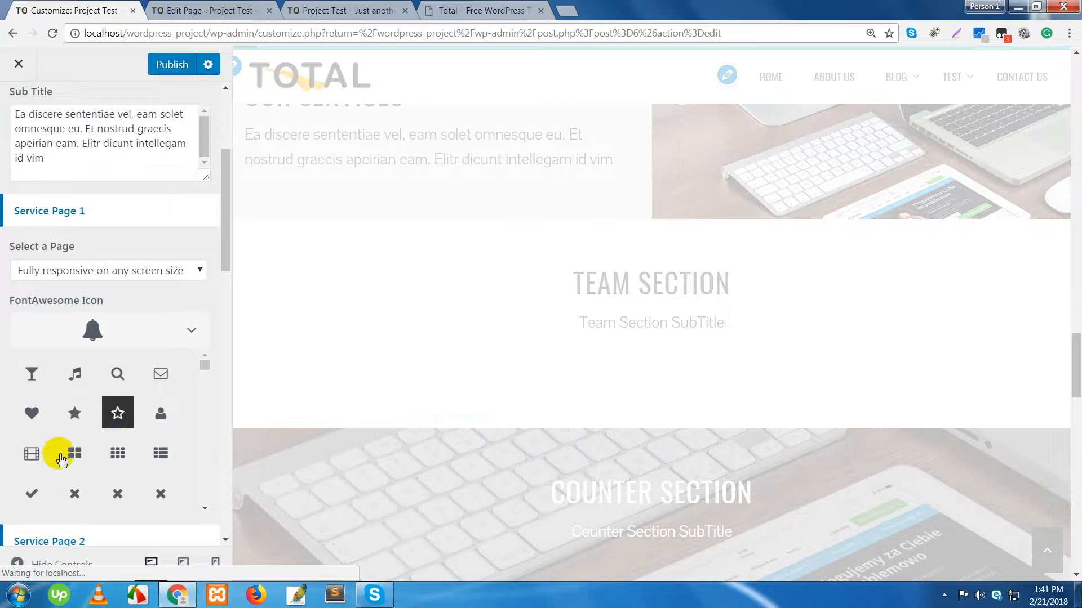
left_click(75, 453)
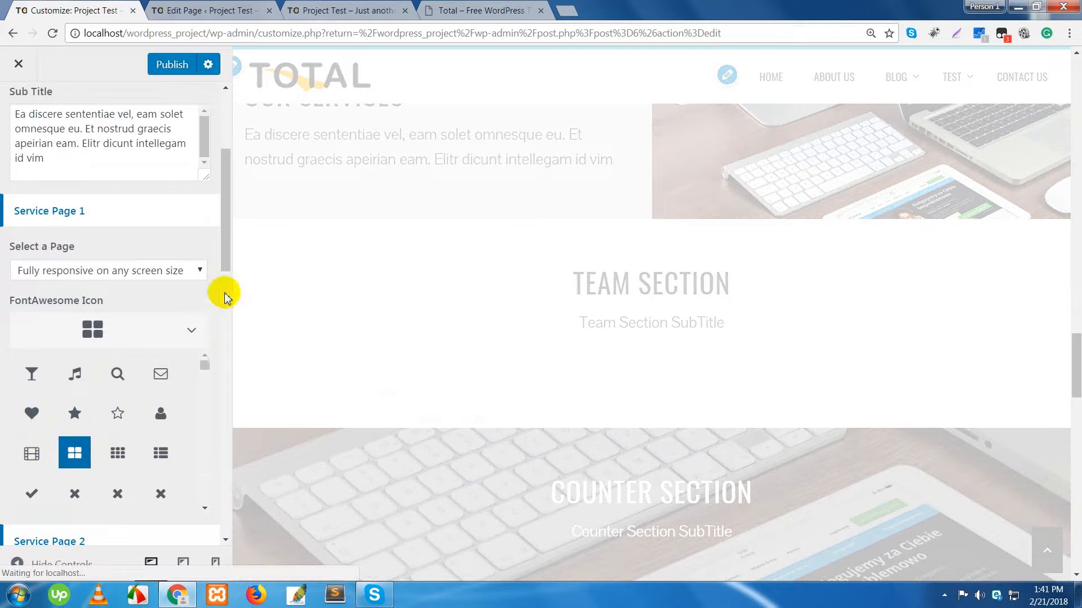
left_click(194, 330)
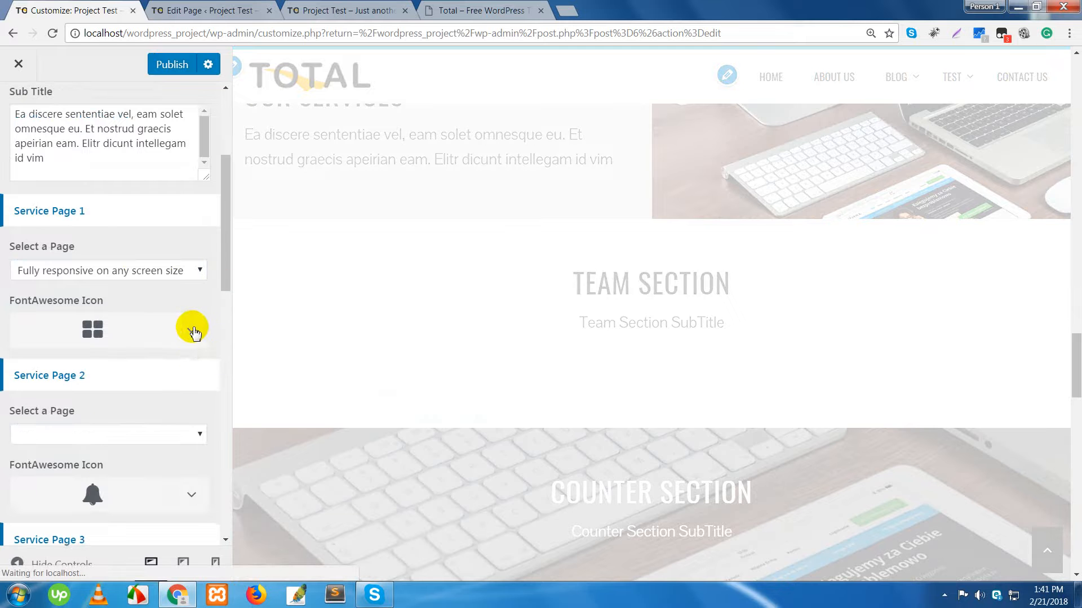
Set Service Page 2 to "Awesome sliders to showcase important content" with the envelope icon.
scroll(183, 368, "down", 1)
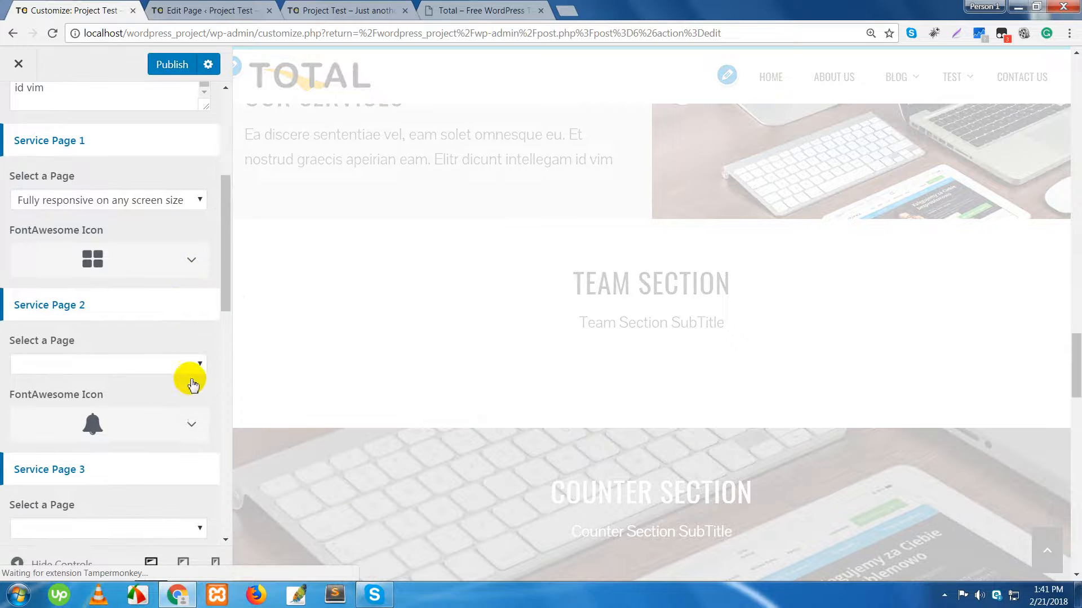
left_click(198, 367)
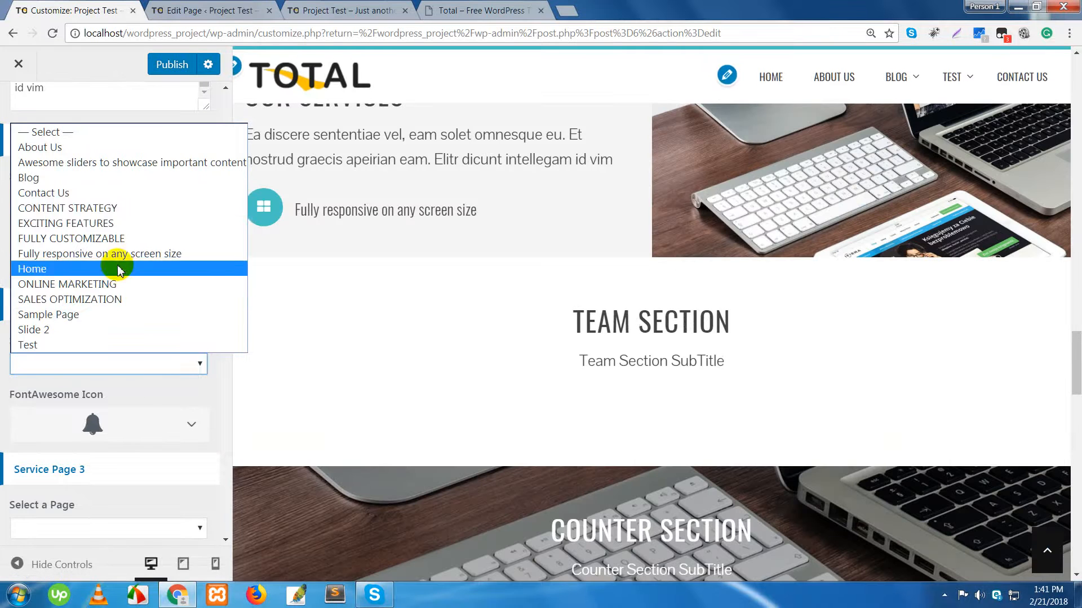
left_click(129, 164)
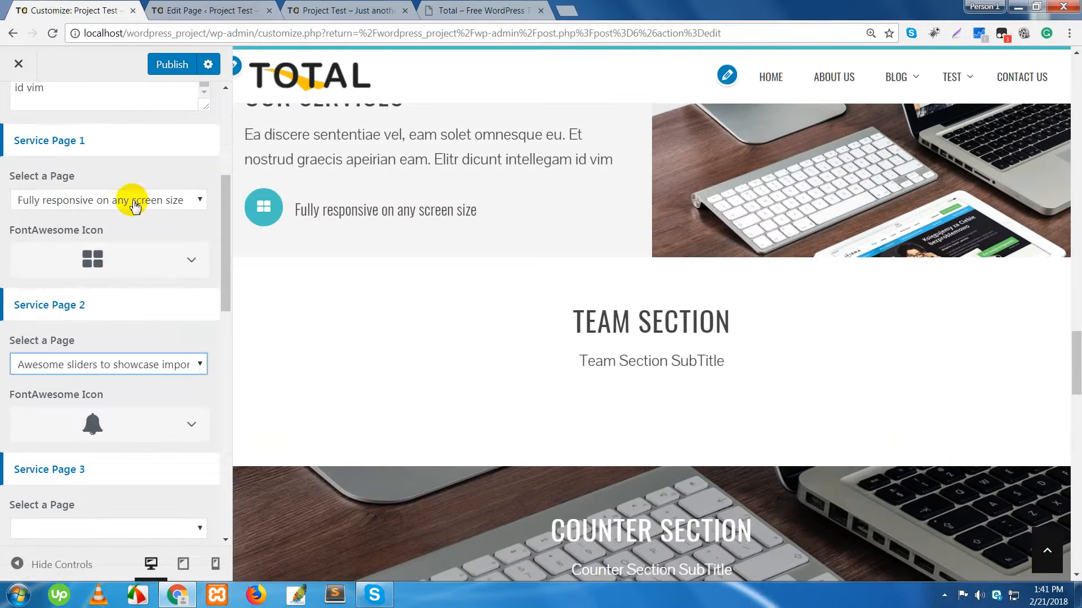
left_click(192, 429)
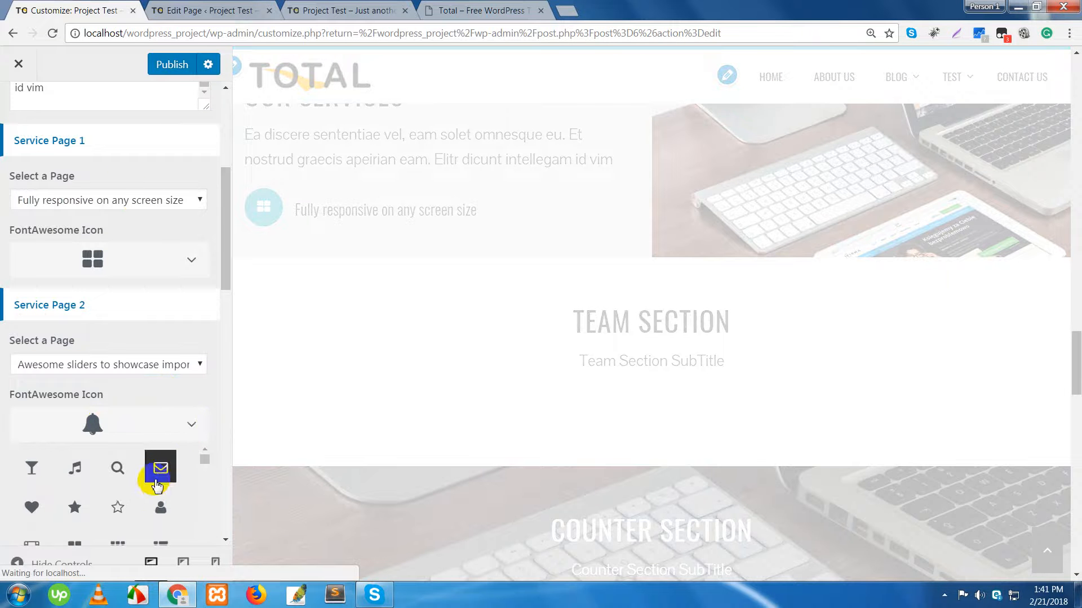
left_click(162, 478)
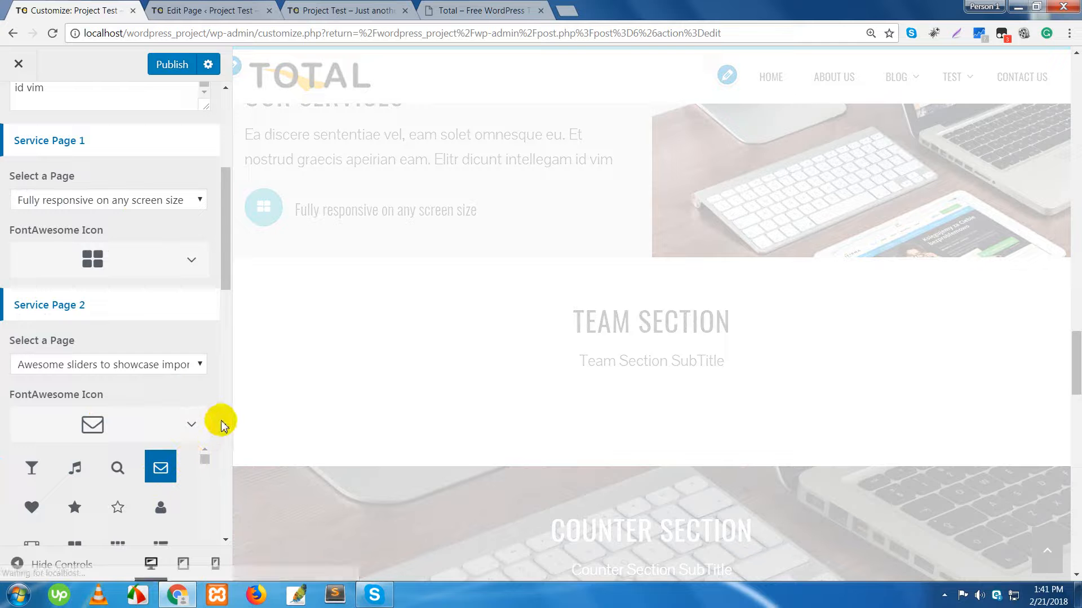
scroll(192, 422, "down", 5)
scroll(192, 423, "down", 1)
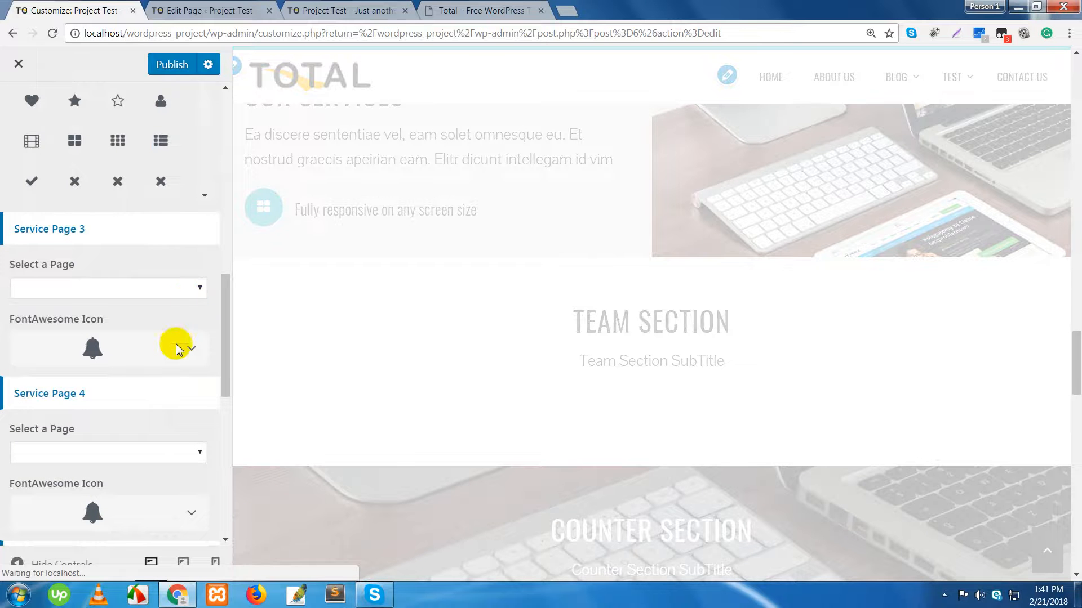
Set Service Page 3 to "ONLINE MARKETING" with the user silhouette icon.
scroll(161, 429, "down", 8)
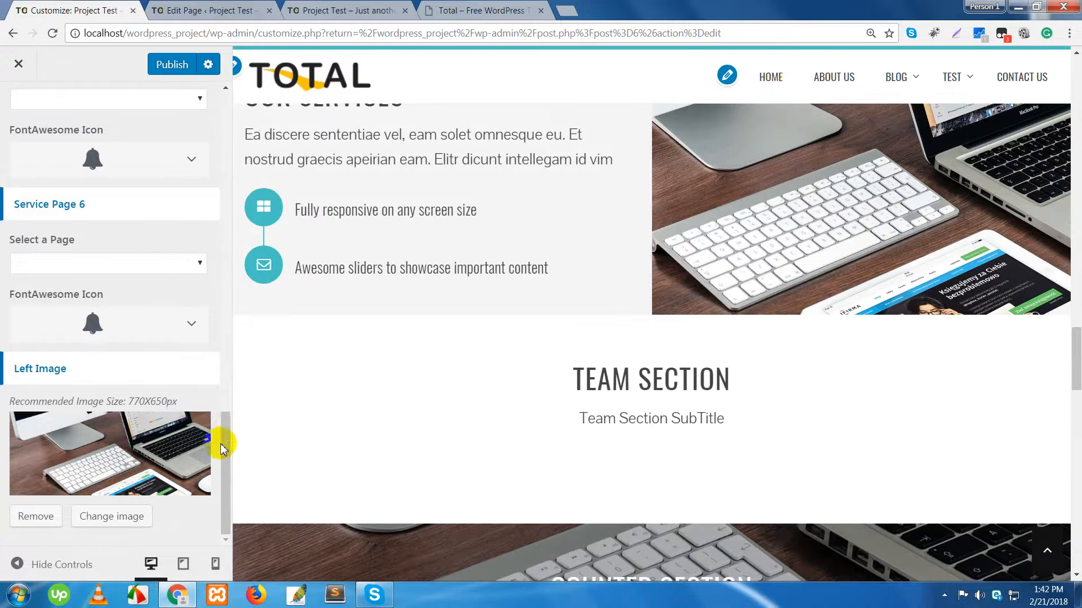
left_click_drag(225, 450, 226, 291)
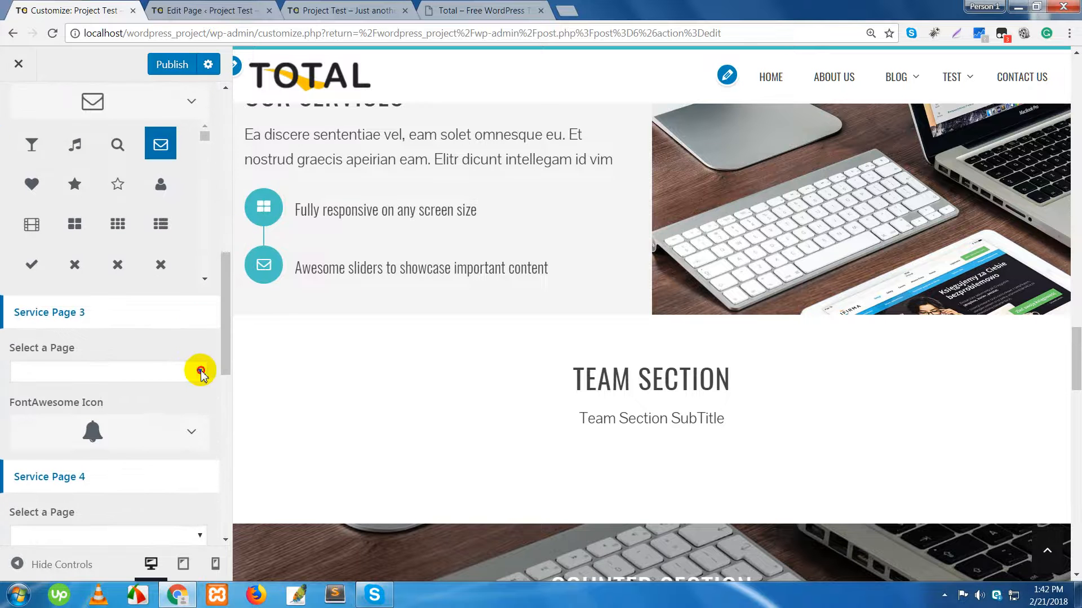
left_click(201, 370)
left_click(114, 291)
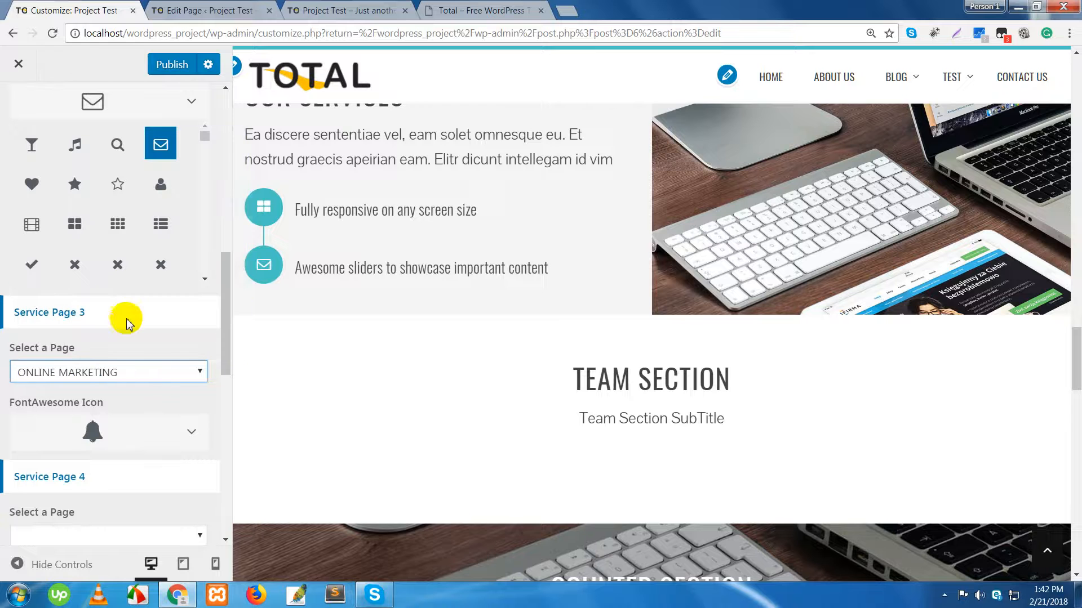
left_click(190, 433)
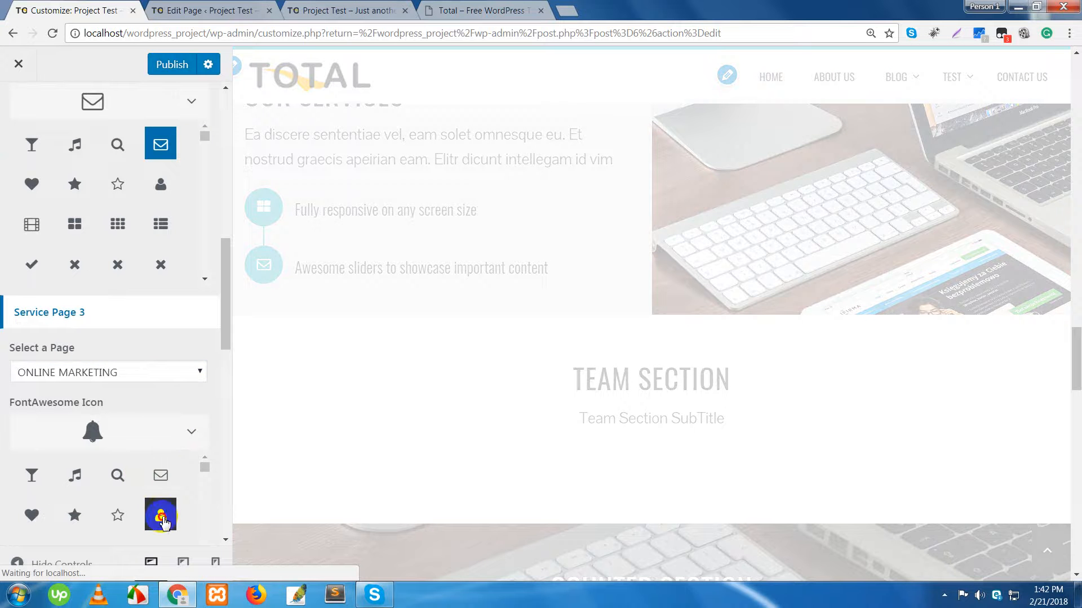
left_click(161, 516)
left_click(190, 432)
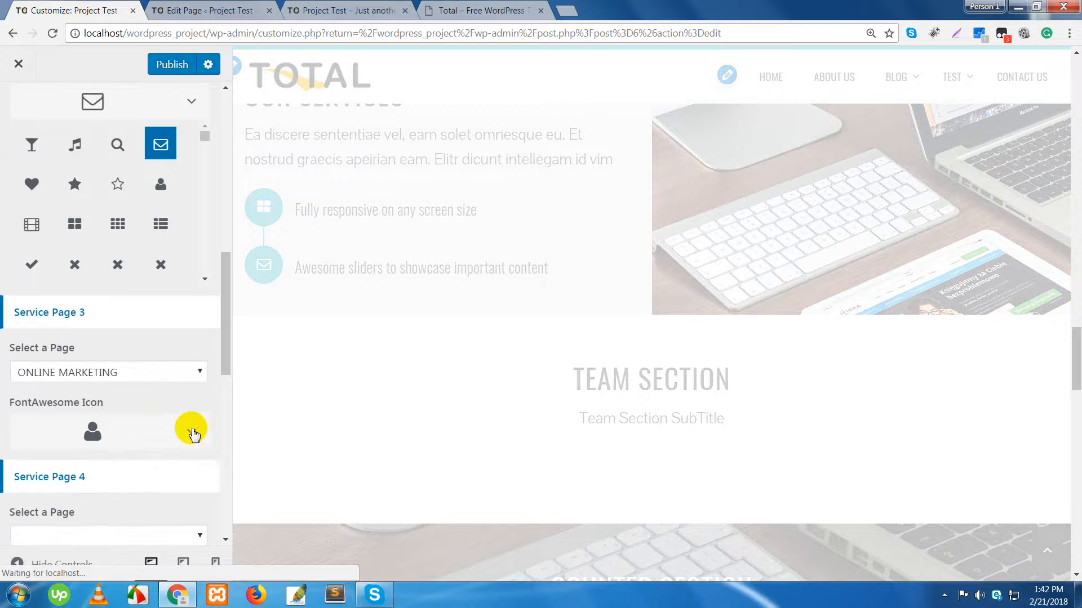
Set Service Page 4 to "ONLINE MARKETING" with the outlined star icon.
scroll(189, 431, "down", 3)
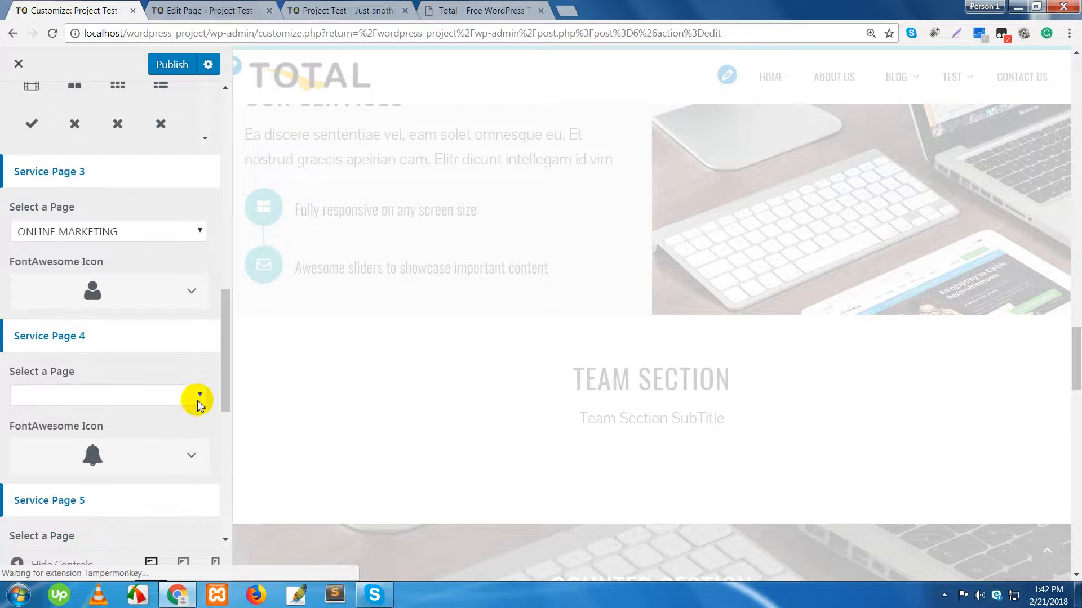
left_click(197, 397)
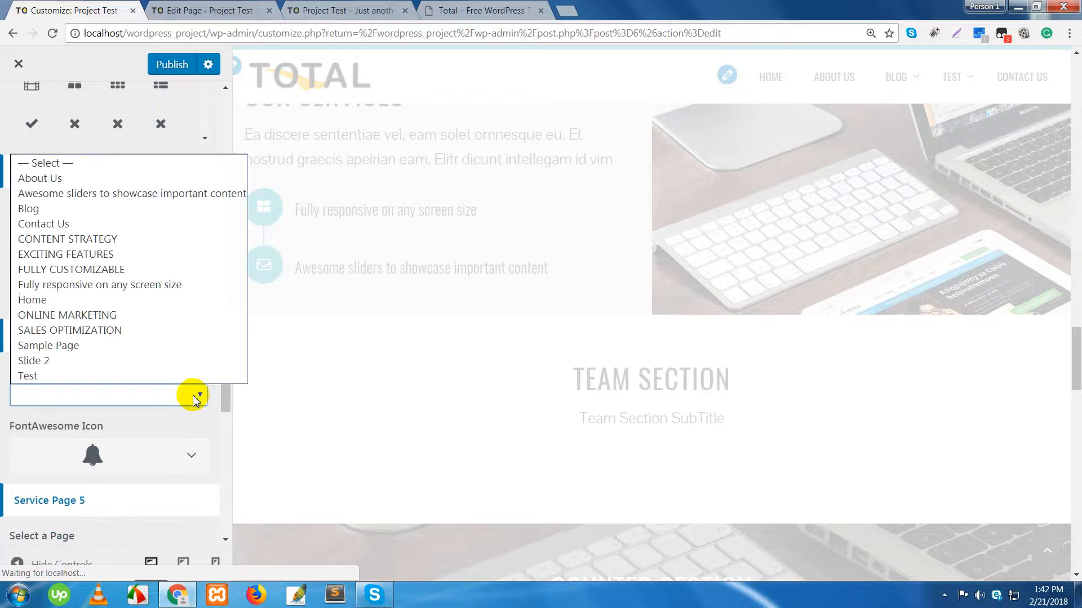
left_click(128, 318)
scroll(152, 417, "down", 2)
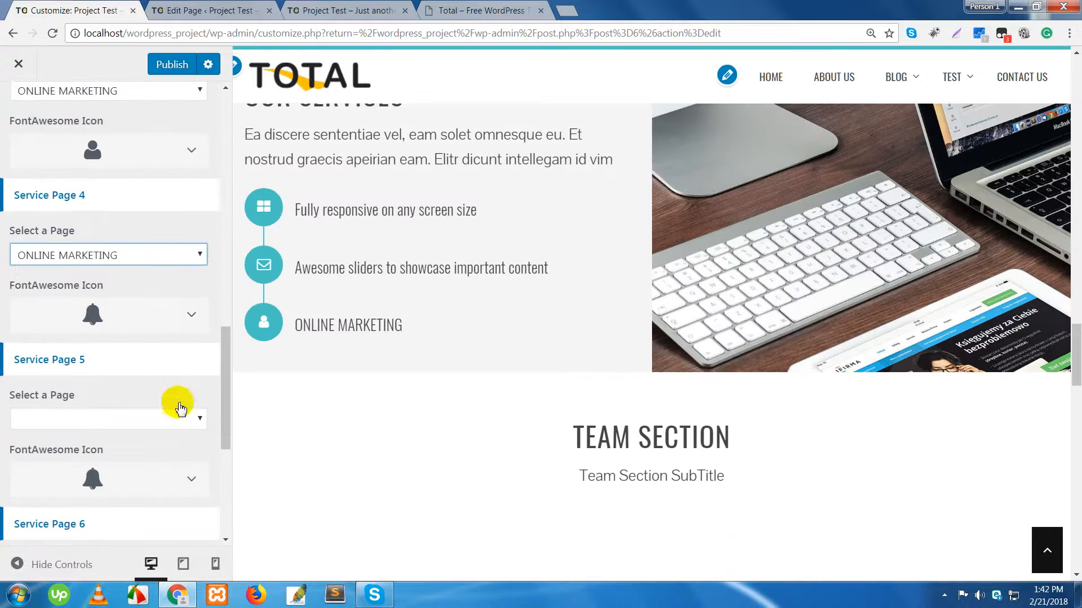
left_click(192, 316)
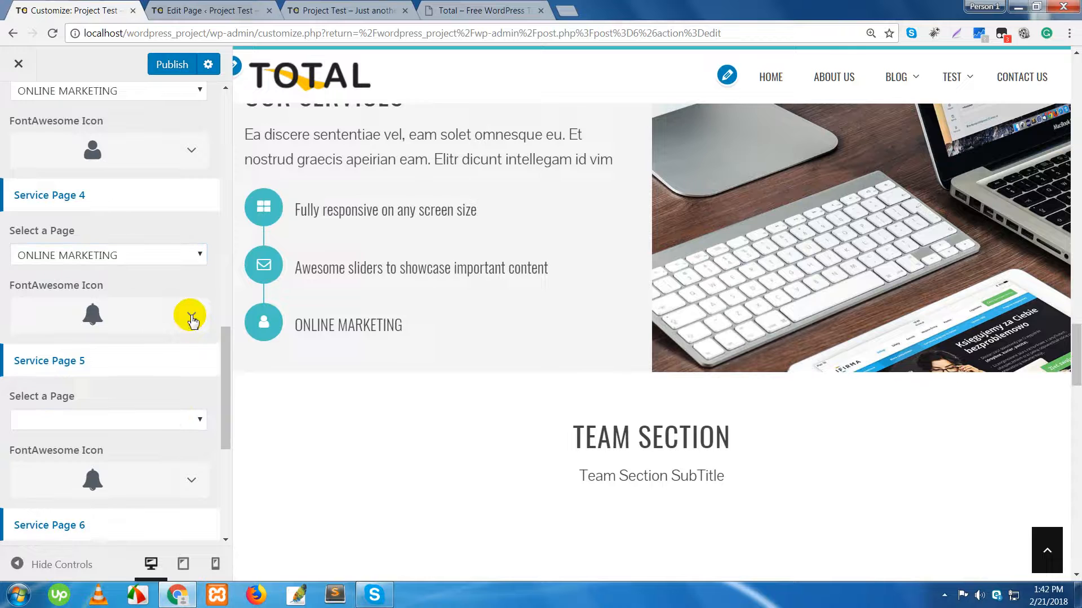
left_click(117, 440)
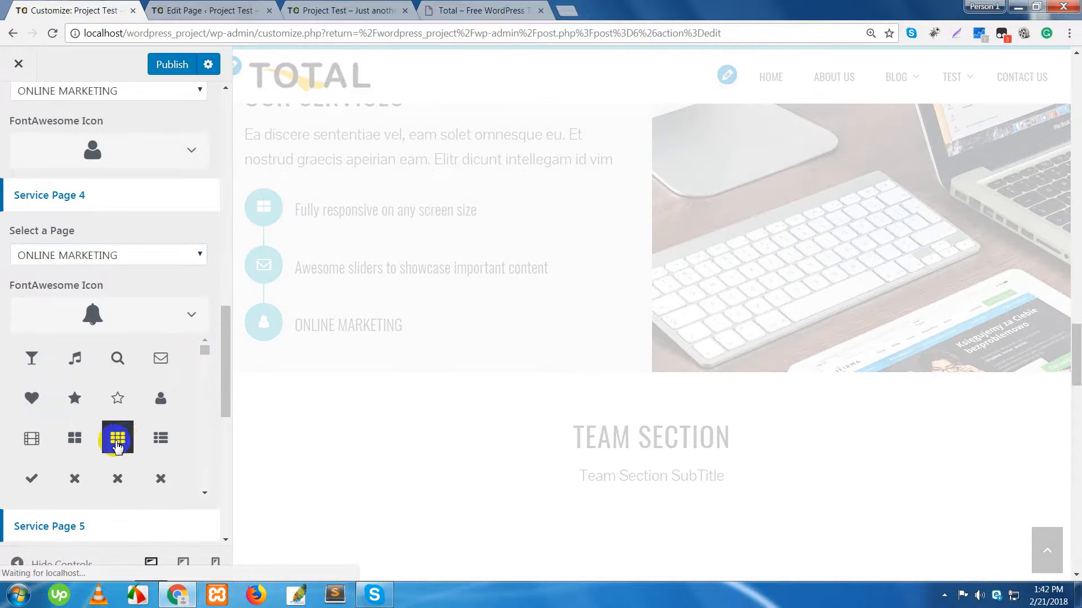
left_click(117, 405)
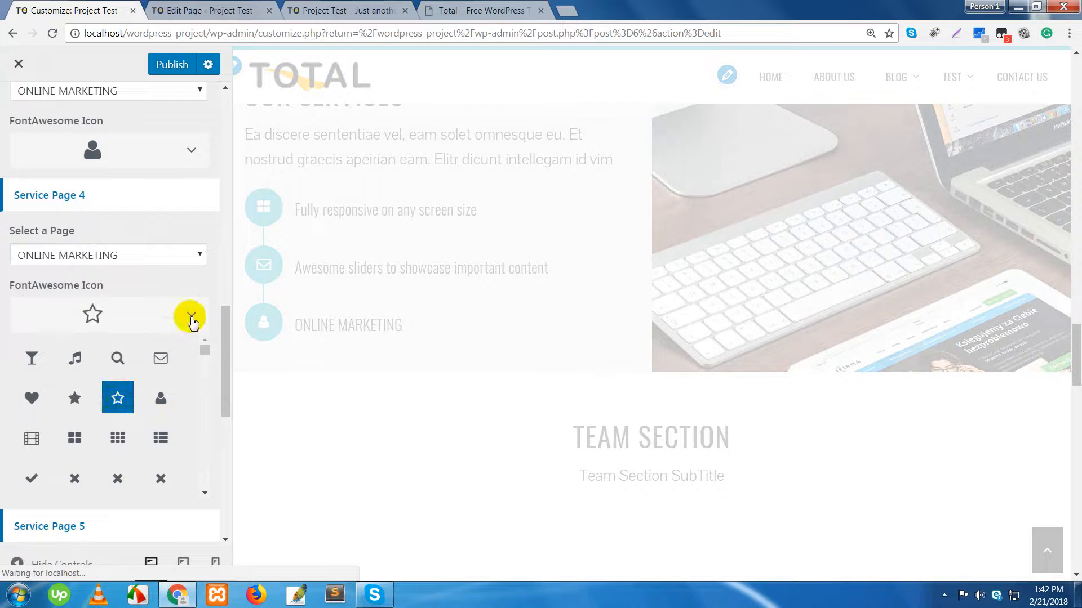
left_click(192, 319)
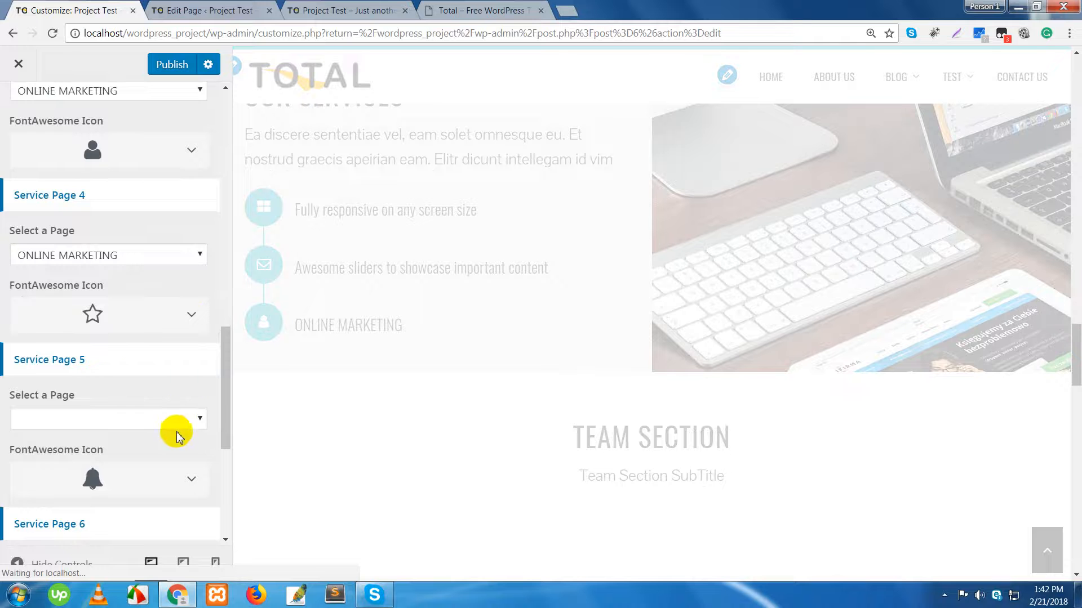
Set Service Page 5 to "FULLY CUSTOMIZABLE" with the power icon.
left_click(200, 420)
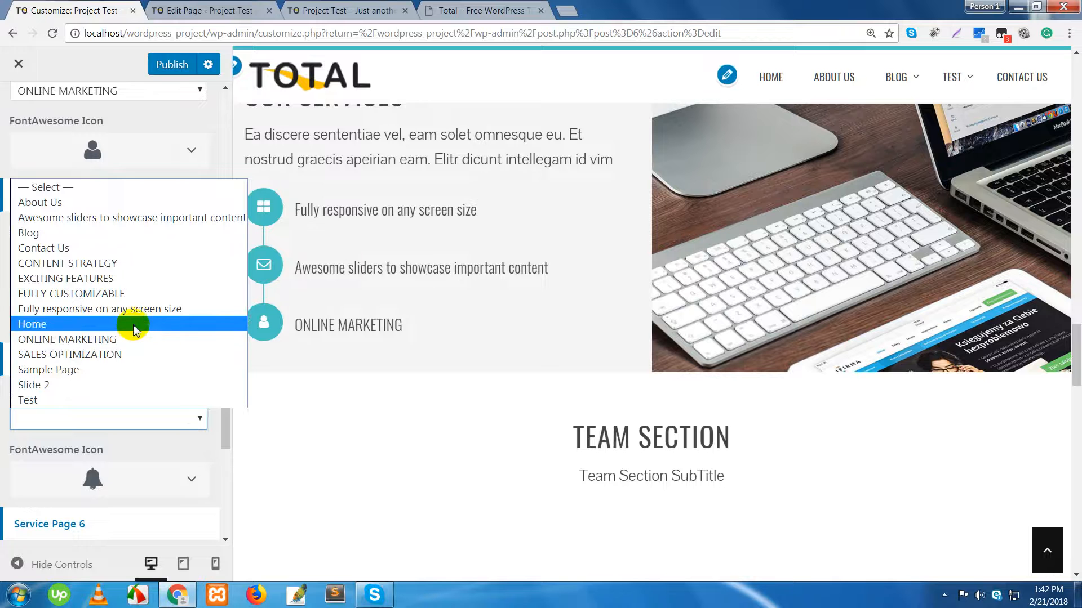
left_click(131, 298)
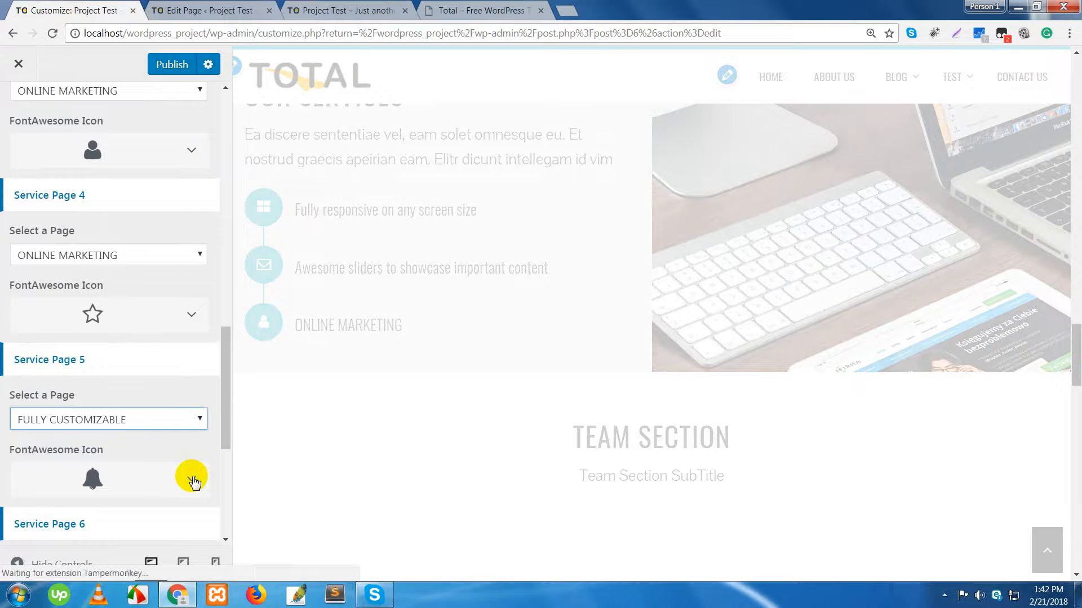
left_click(193, 482)
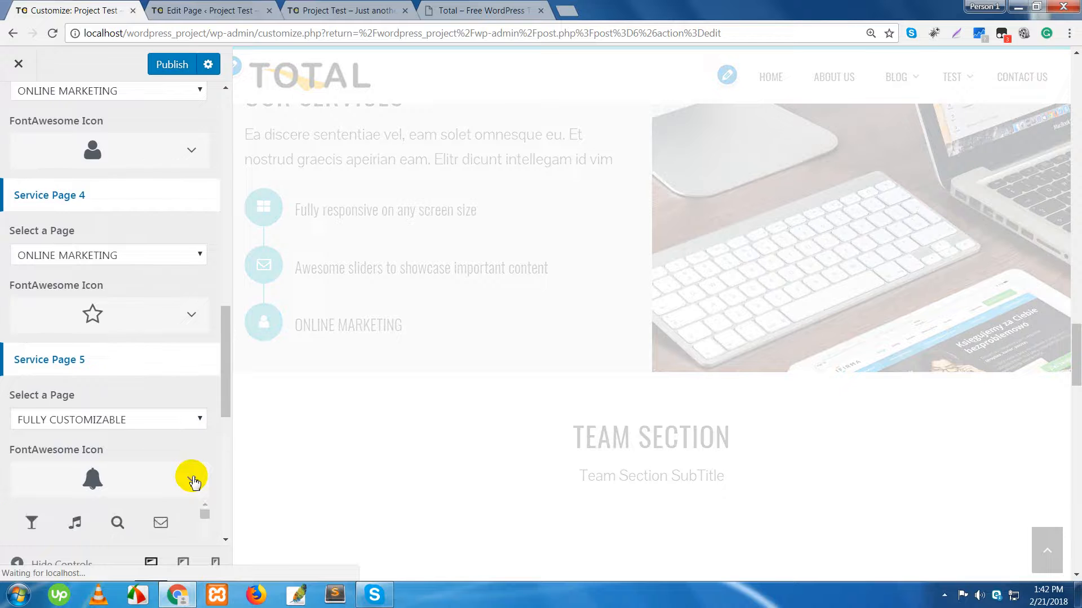
scroll(174, 478, "down", 3)
left_click(127, 474)
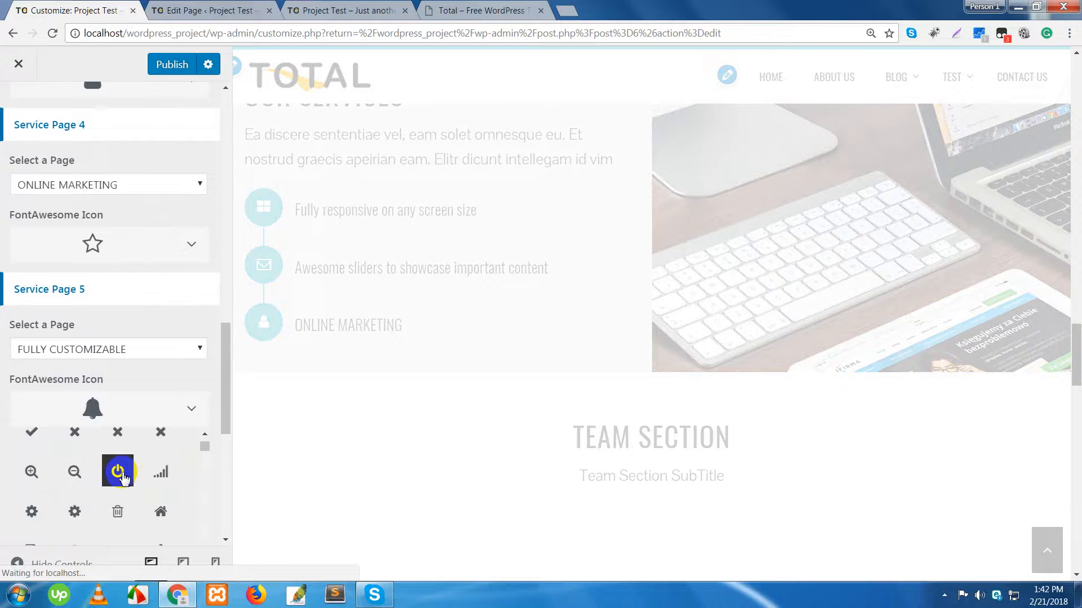
left_click(192, 411)
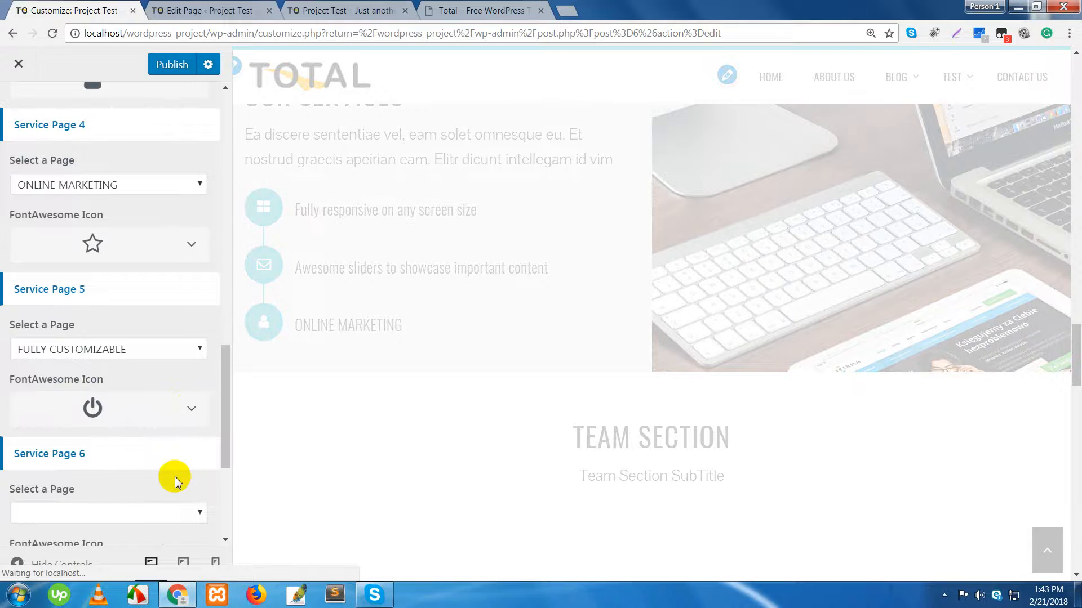
Set Service Page 6 to "ONLINE MARKETING" with the loudspeaker sound-waves icon, and publish the customizer changes.
scroll(174, 478, "down", 3)
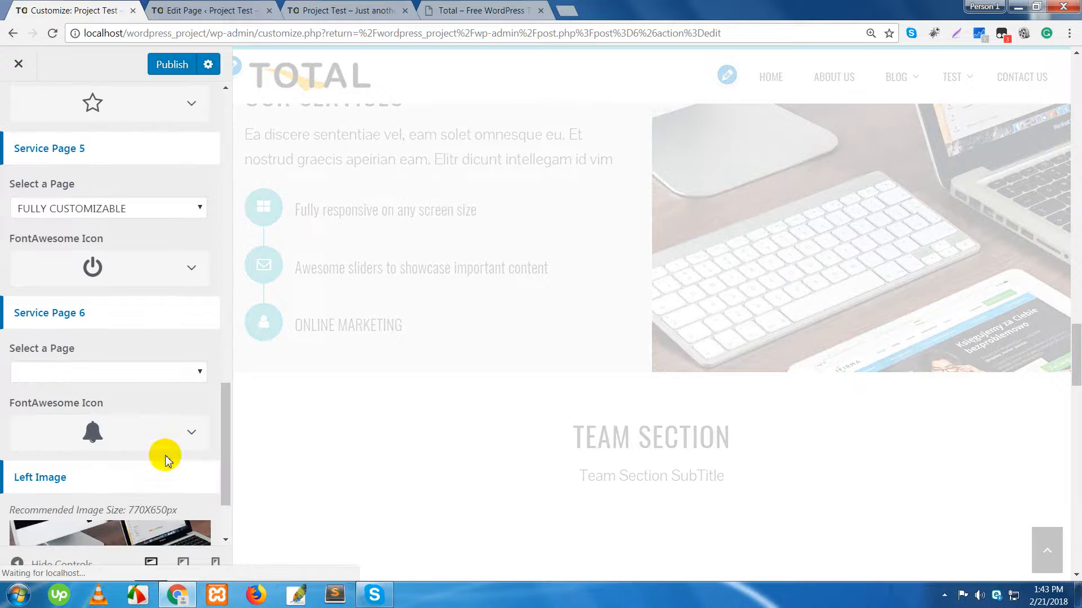
left_click(199, 374)
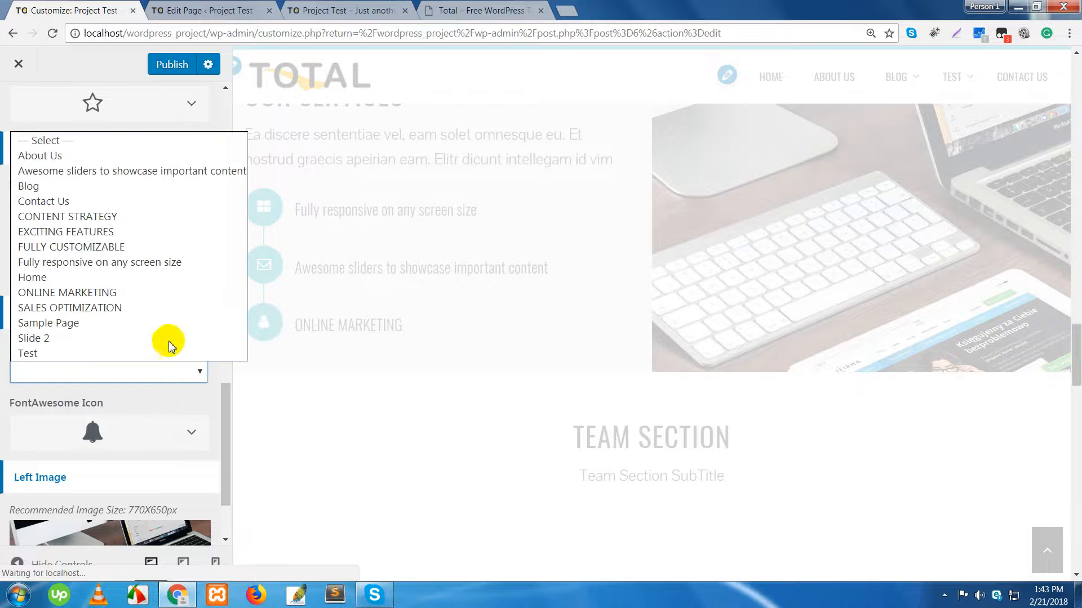
left_click(120, 300)
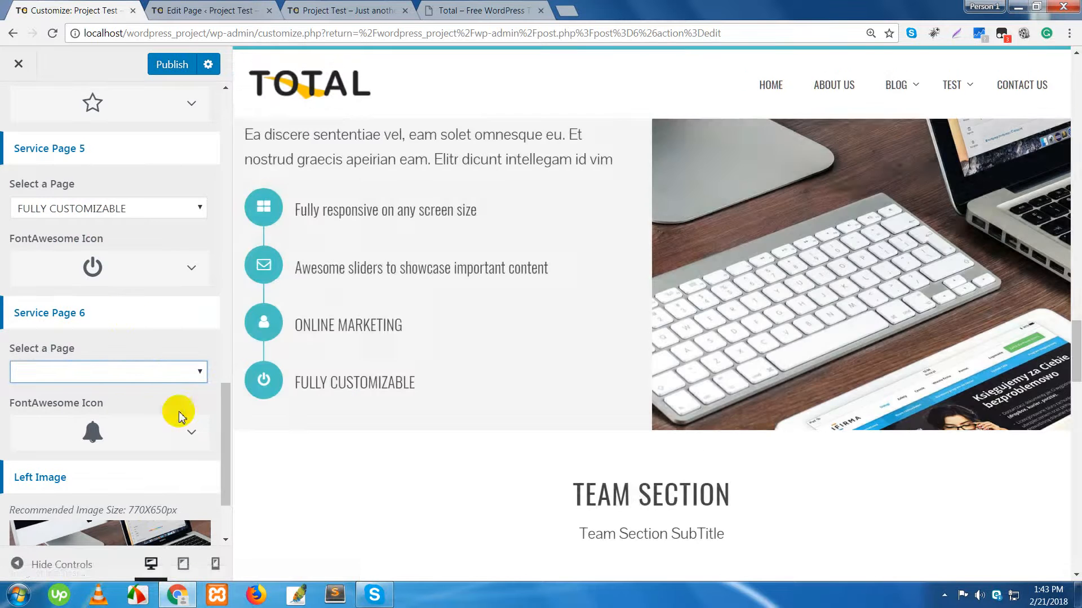
scroll(193, 434, "down", 1)
scroll(193, 431, "down", 1)
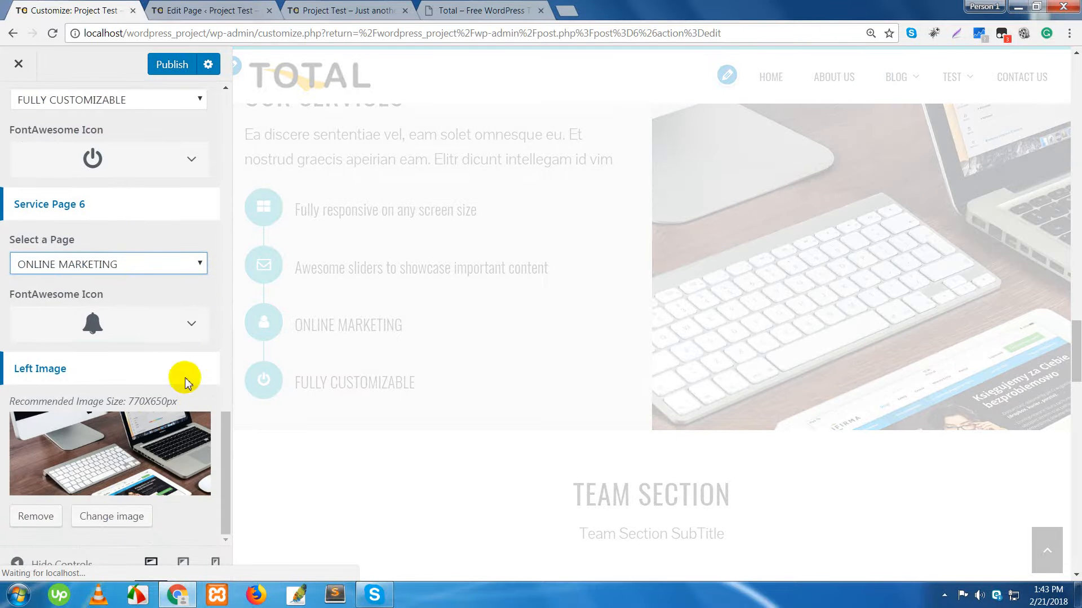
left_click(189, 326)
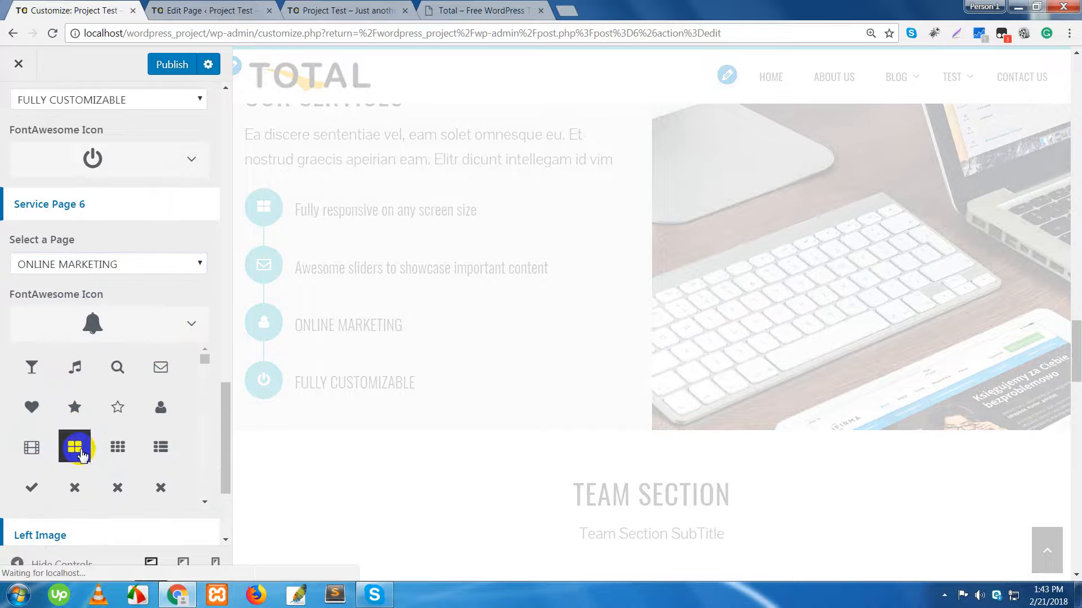
scroll(80, 466, "down", 5)
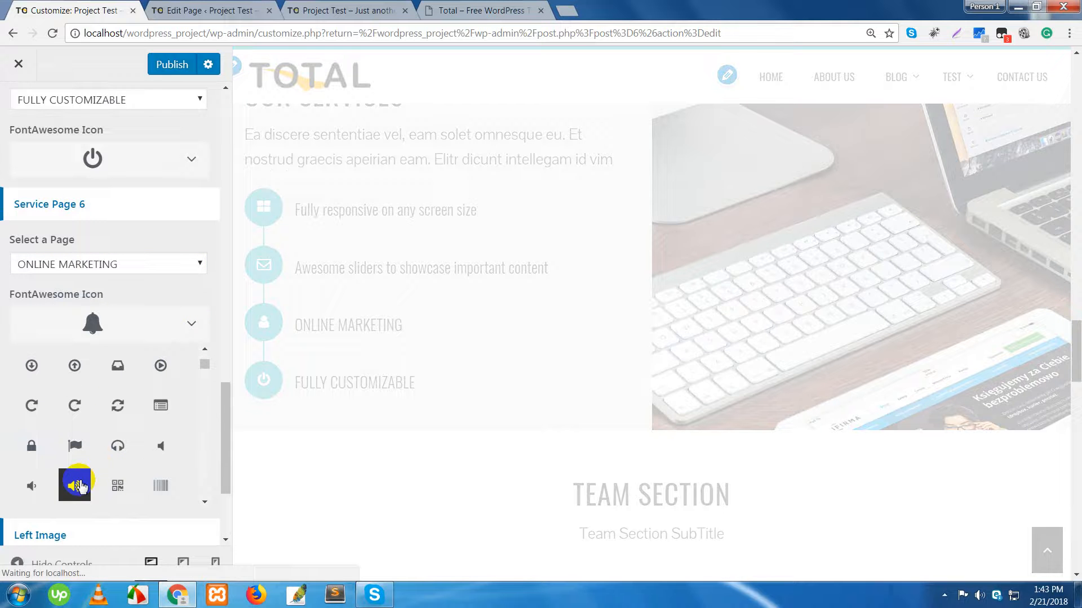
left_click(79, 485)
left_click(193, 326)
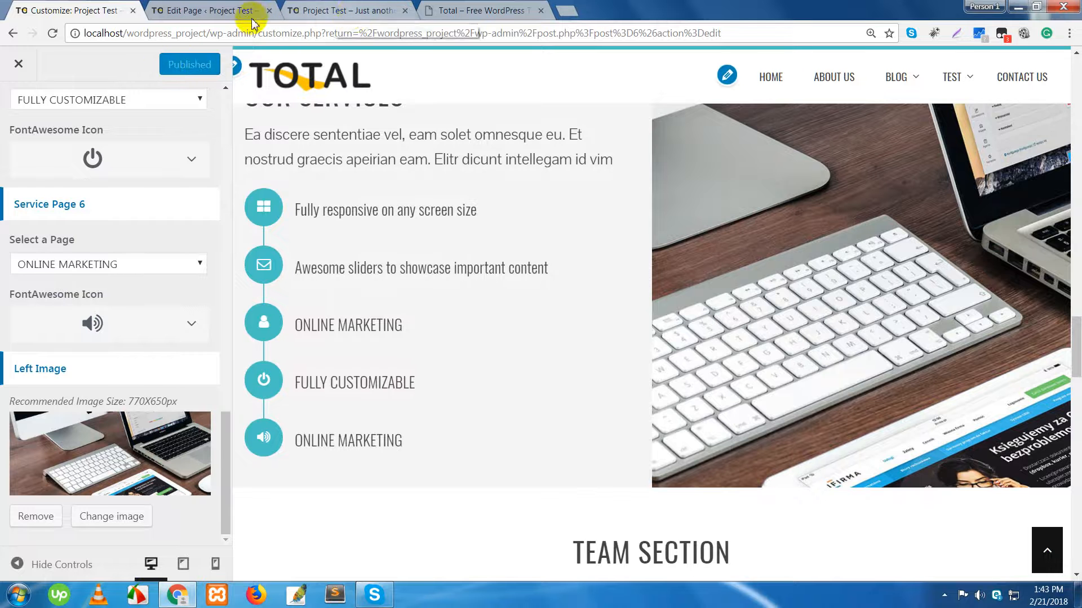
Review the live homepage from the slider through to Our Services, and expand the "Fully responsive on any screen size" service entry.
left_click(327, 11)
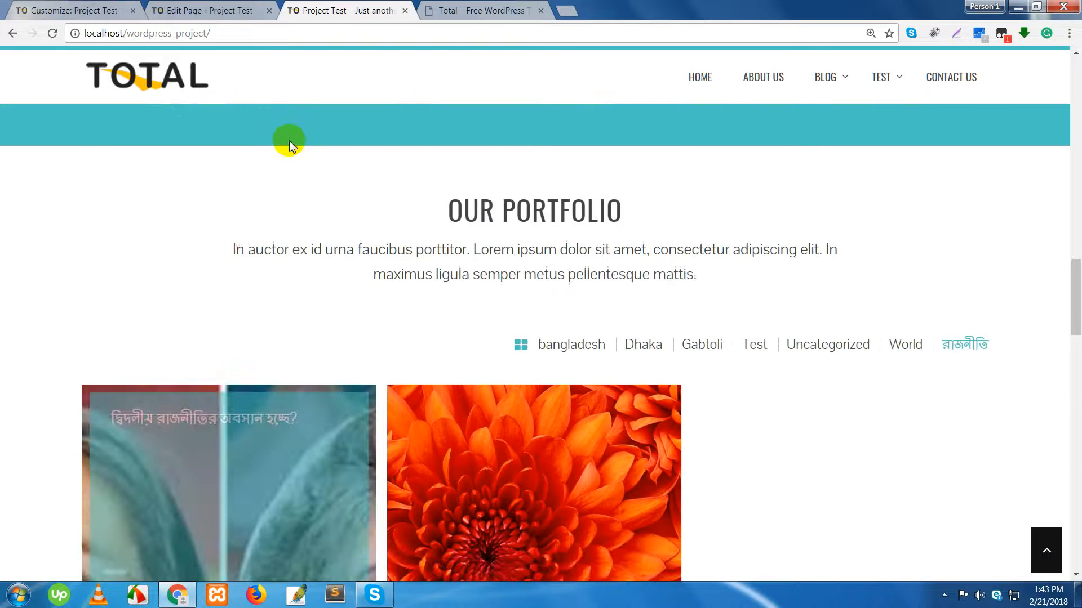
scroll(285, 140, "up", 15)
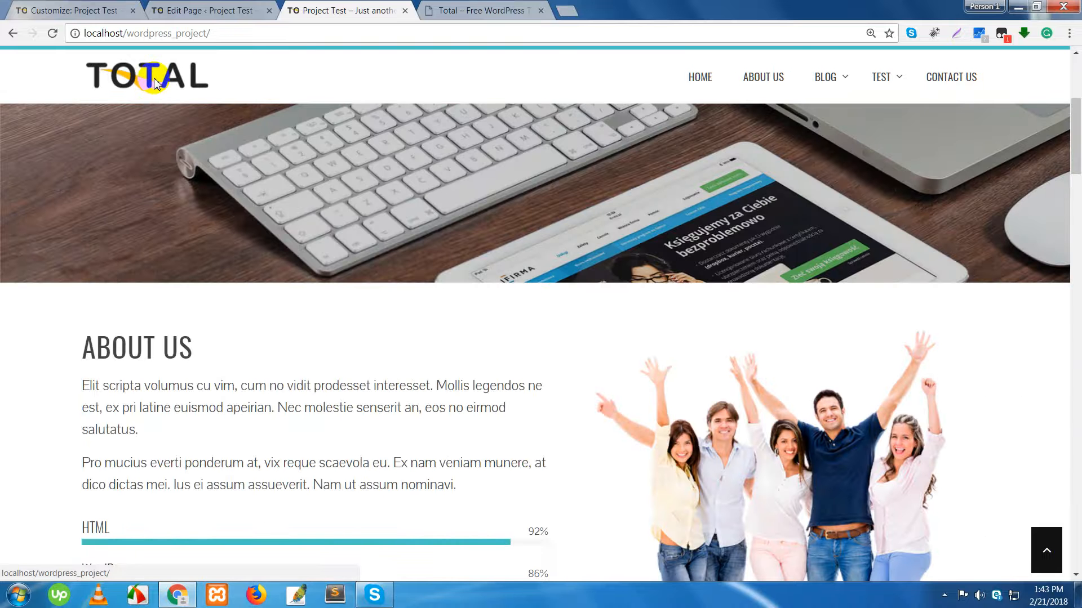
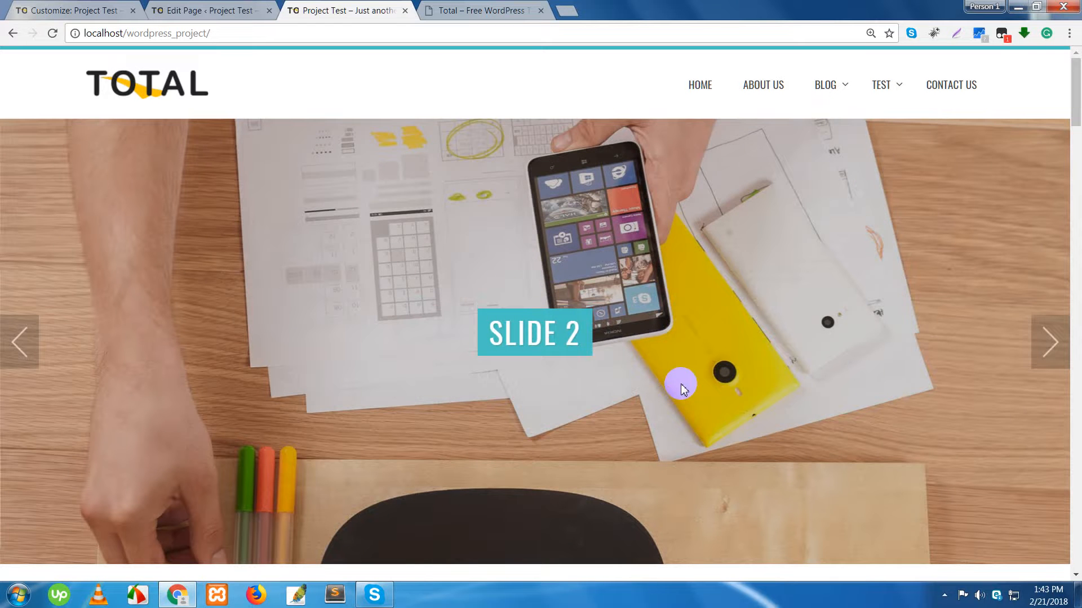
scroll(703, 385, "down", 4)
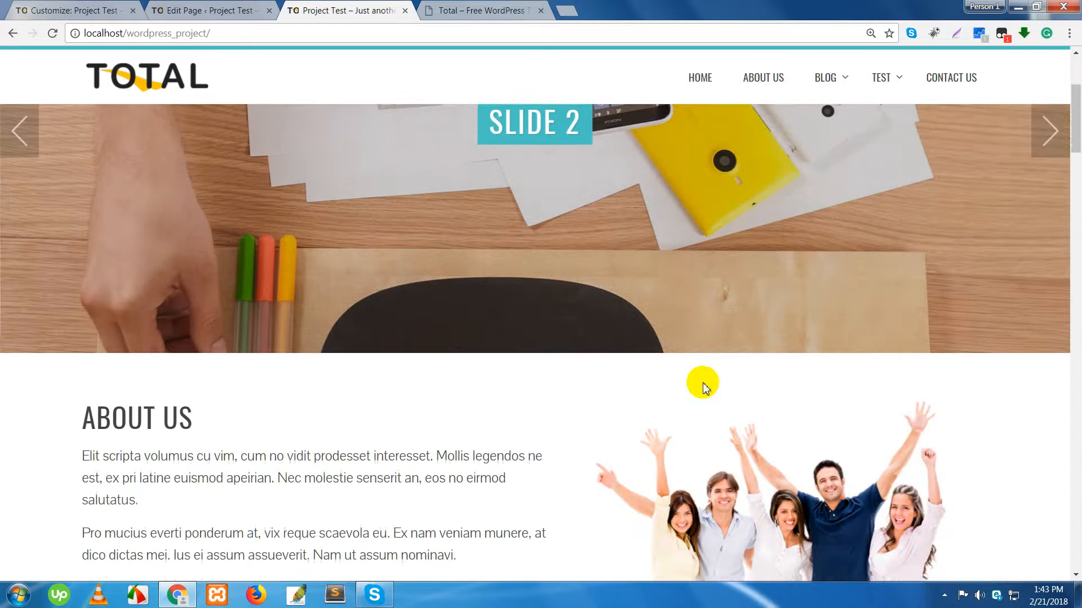
scroll(706, 382, "down", 2)
scroll(710, 380, "down", 4)
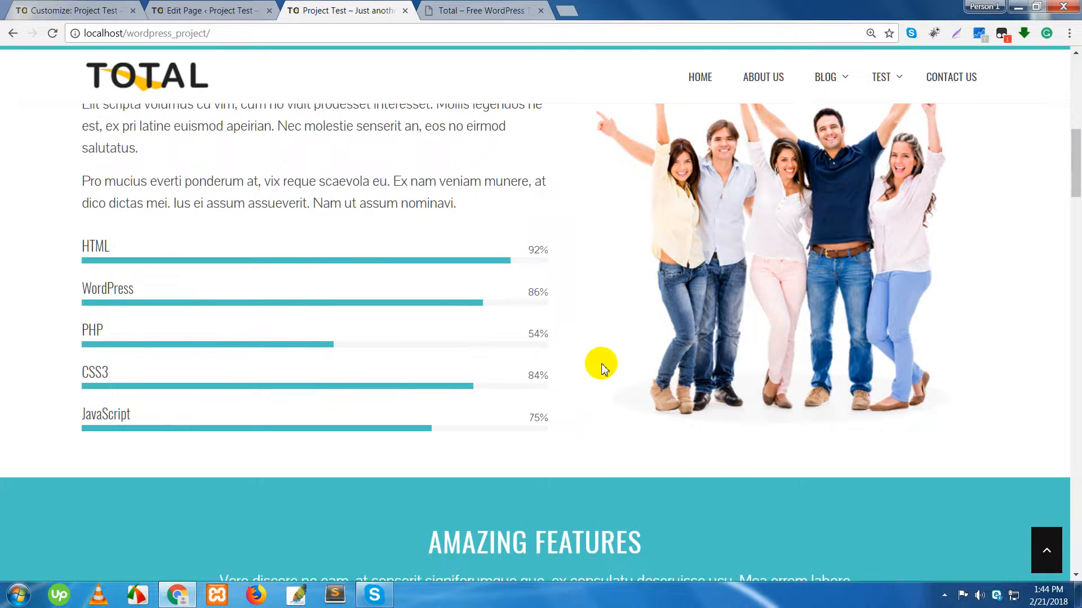
scroll(586, 369, "down", 4)
scroll(592, 372, "down", 4)
scroll(592, 373, "down", 10)
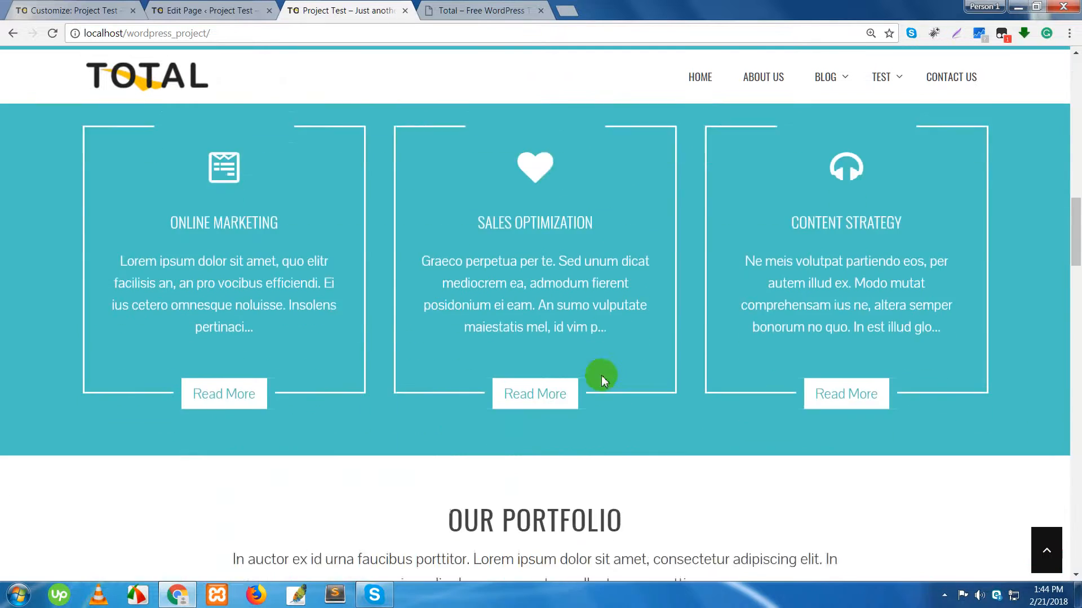
scroll(577, 379, "down", 10)
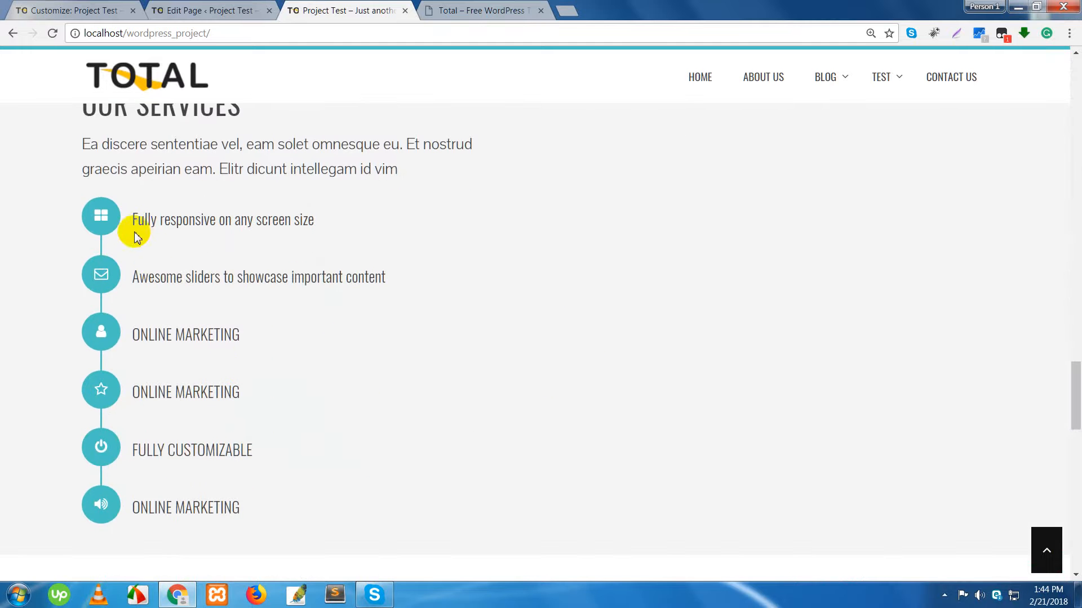
left_click(102, 220)
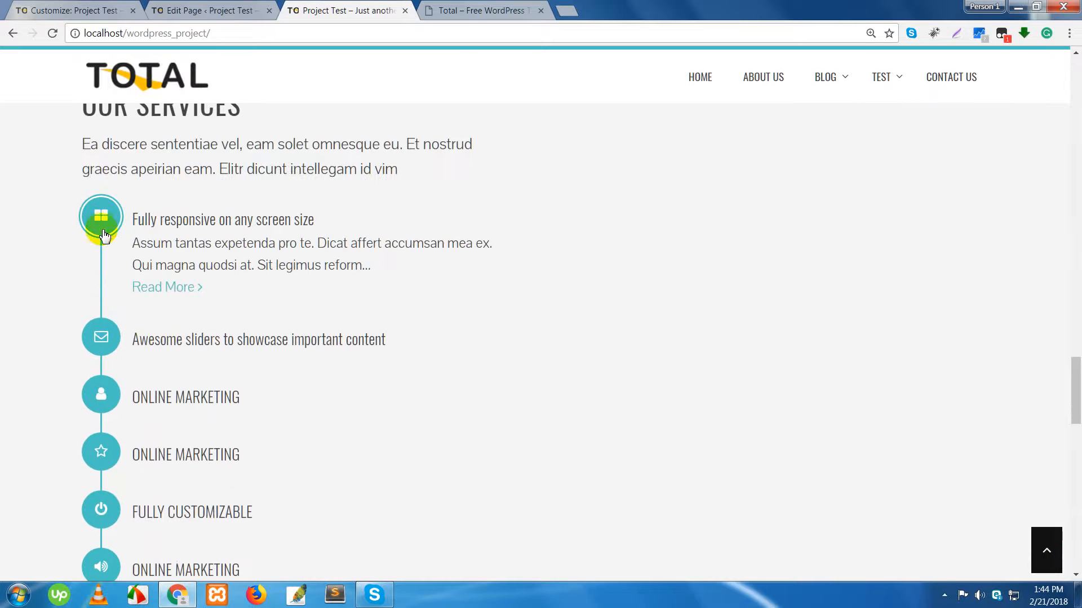
Check the services image on the demo site and open the media library for the customizer's Our Services Left Image.
left_click(471, 12)
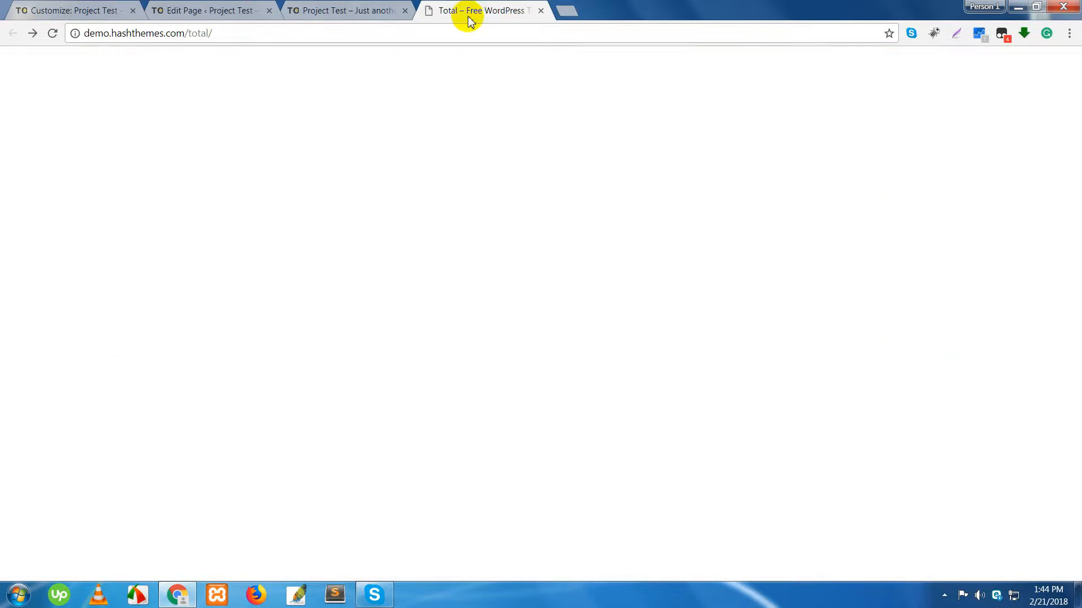
scroll(840, 378, "down", 4)
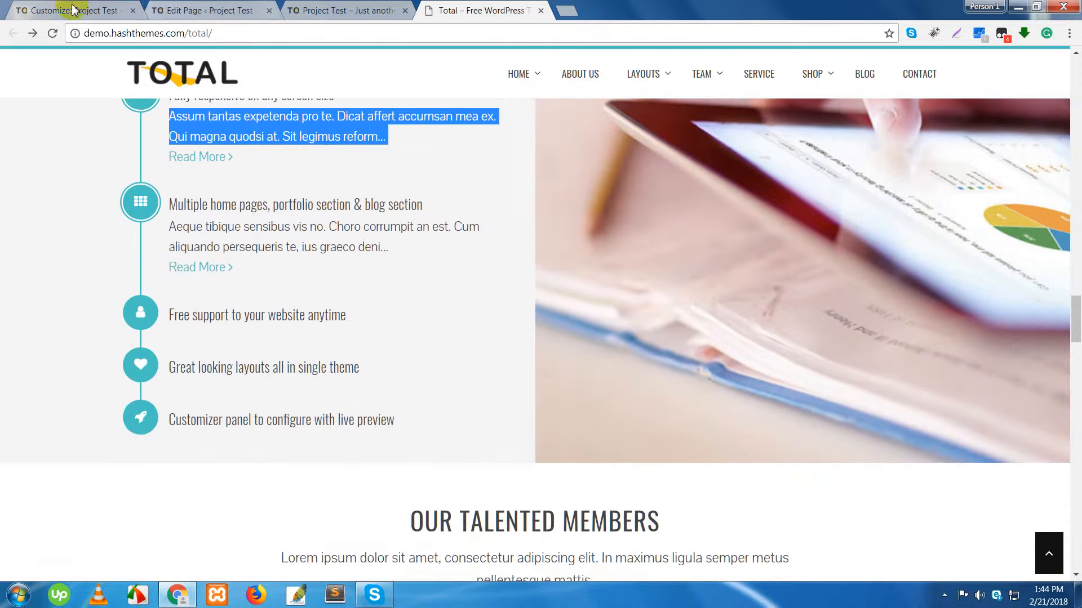
right_click(819, 269)
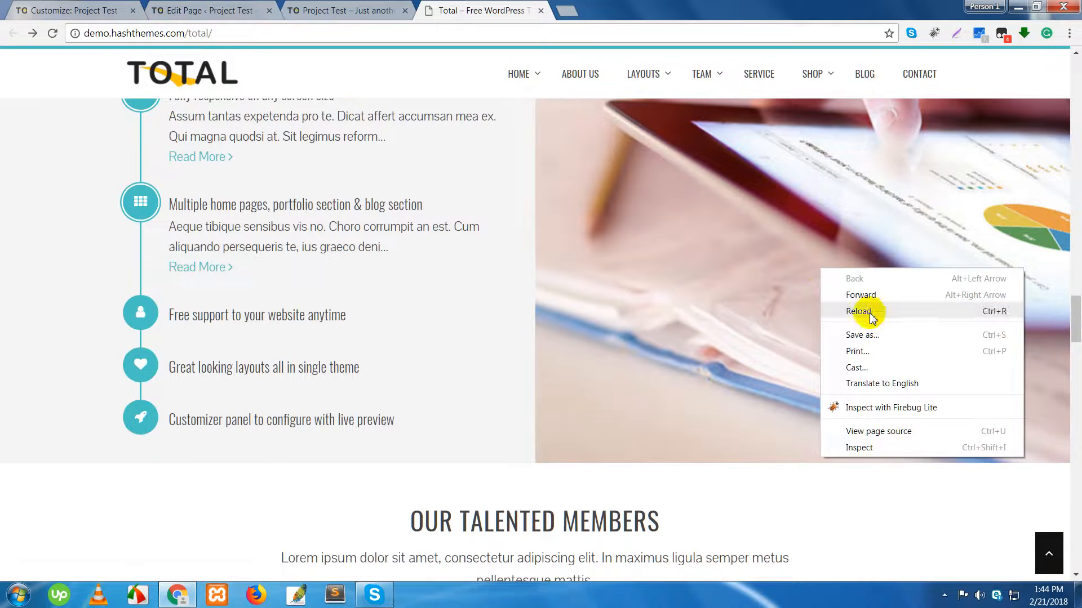
left_click(65, 11)
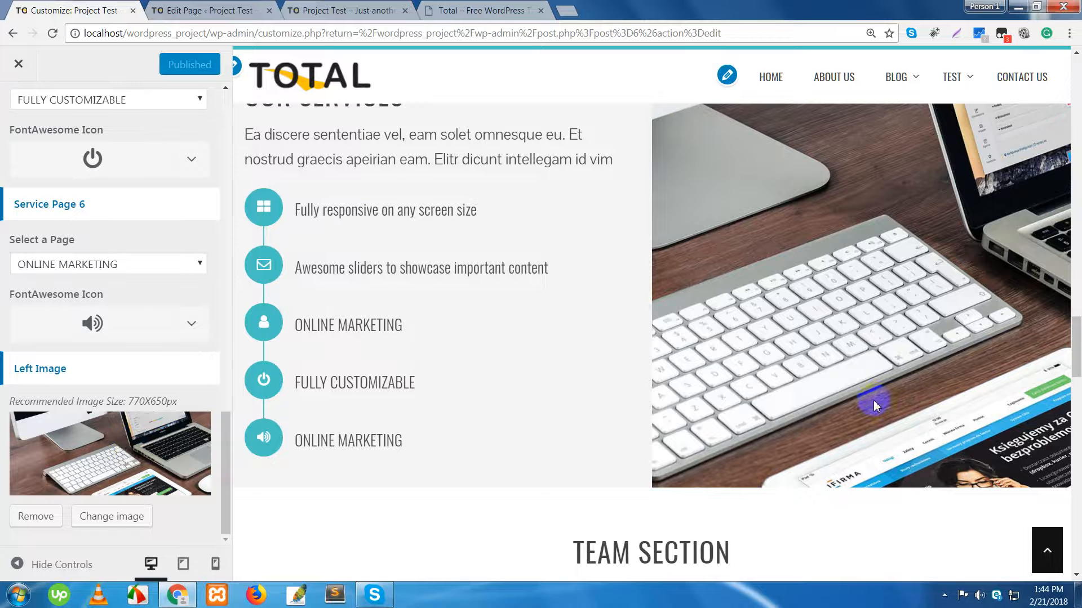
left_click(99, 518)
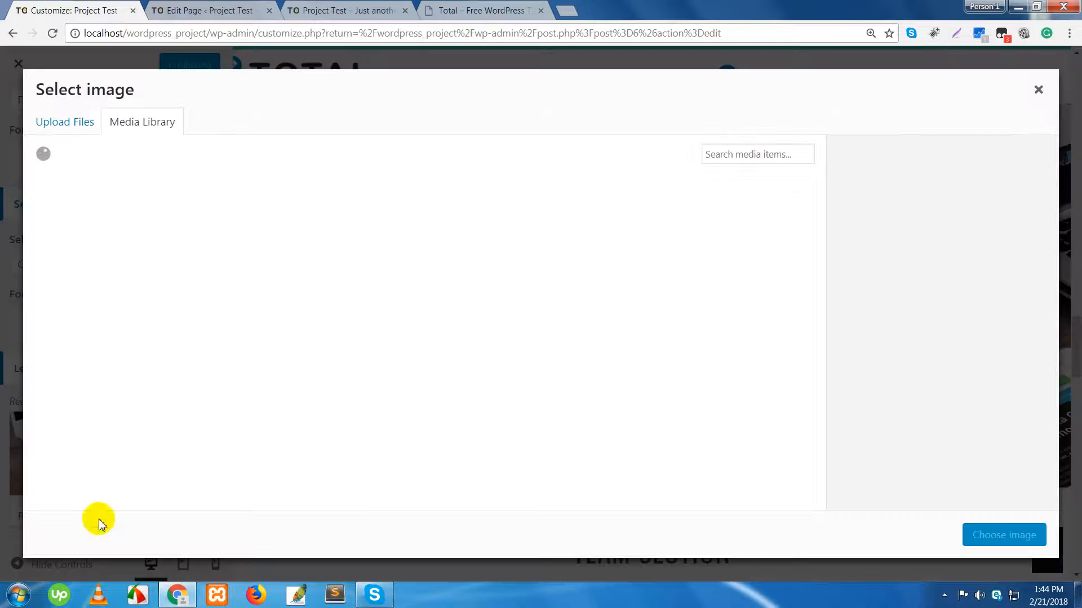
Inspect the demo site's services image and examine its ht-service-left-bg element in the developer tools.
left_click(482, 13)
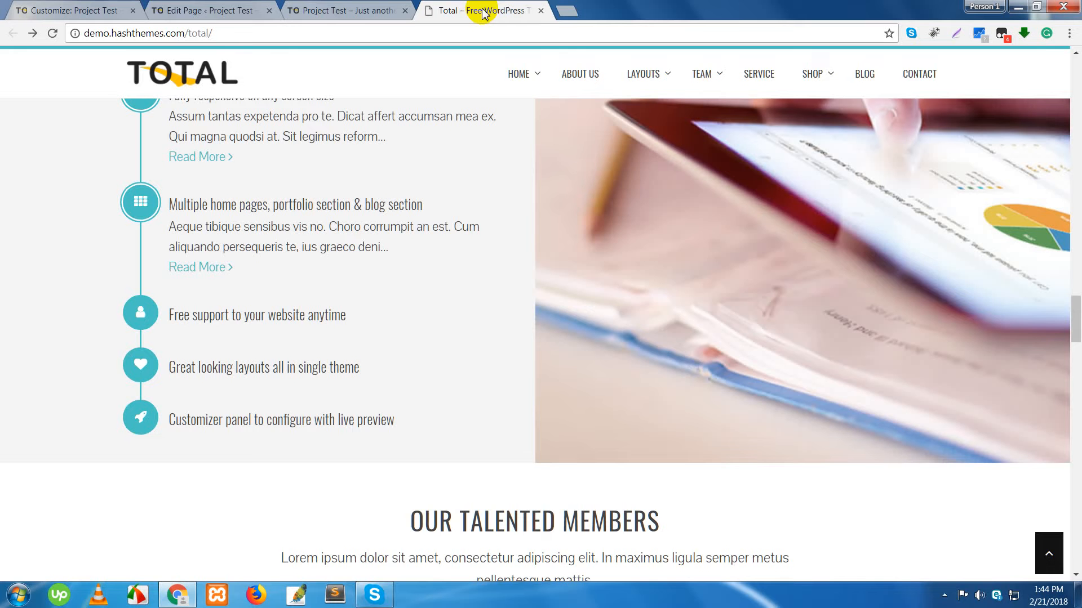
right_click(726, 238)
right_click(657, 260)
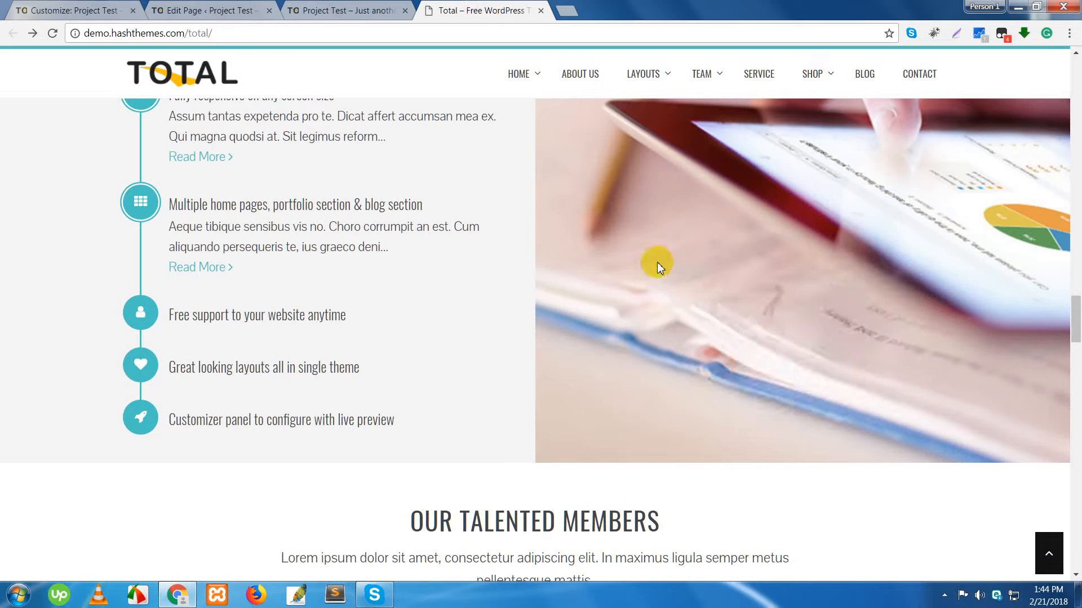
left_click(692, 443)
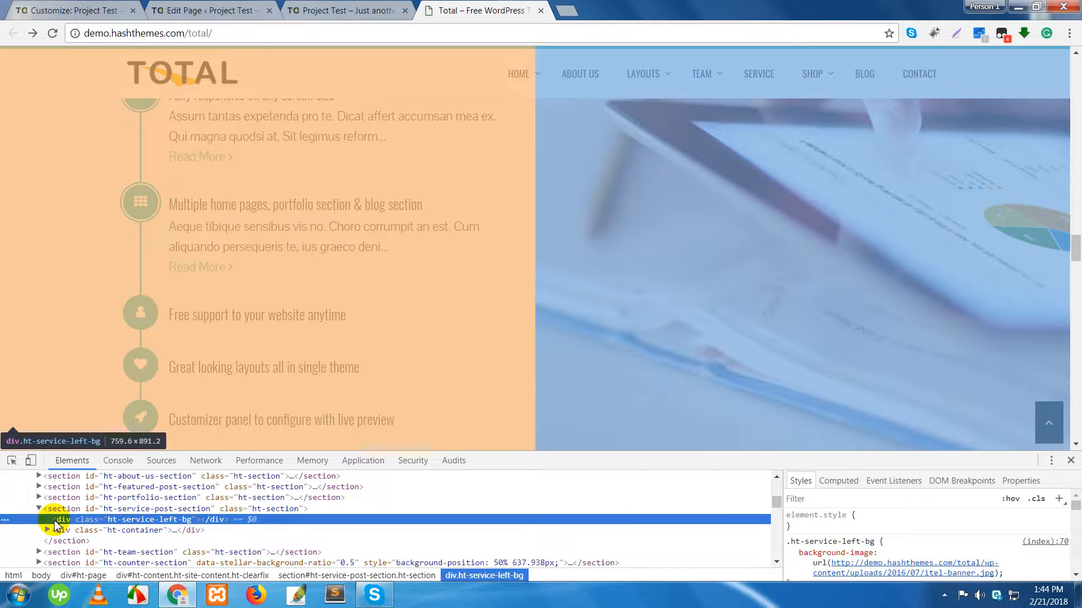
double_click(62, 521)
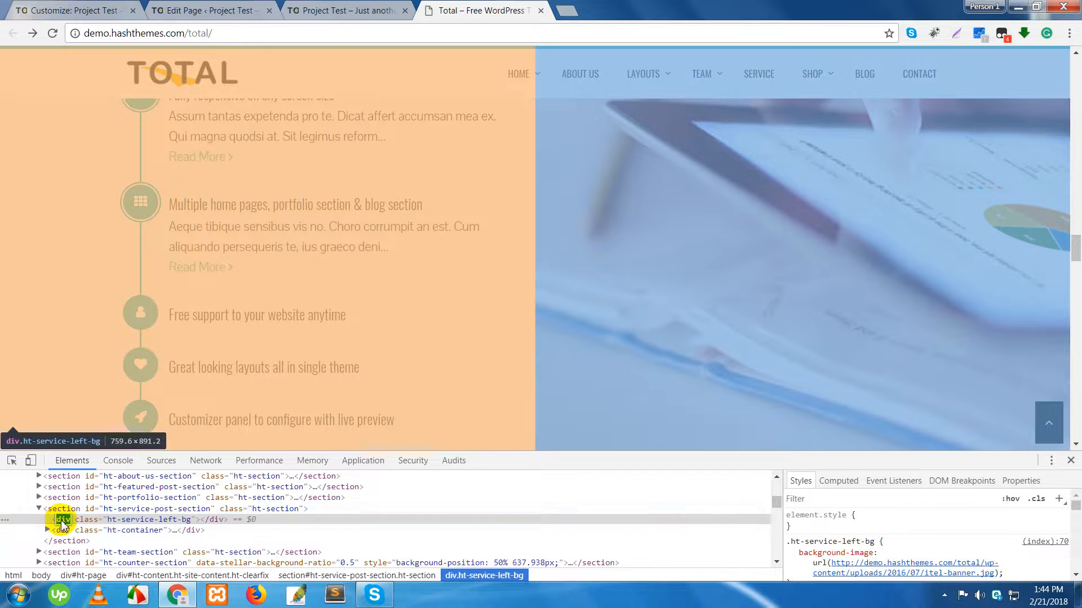
key("Tab")
key("Tab")
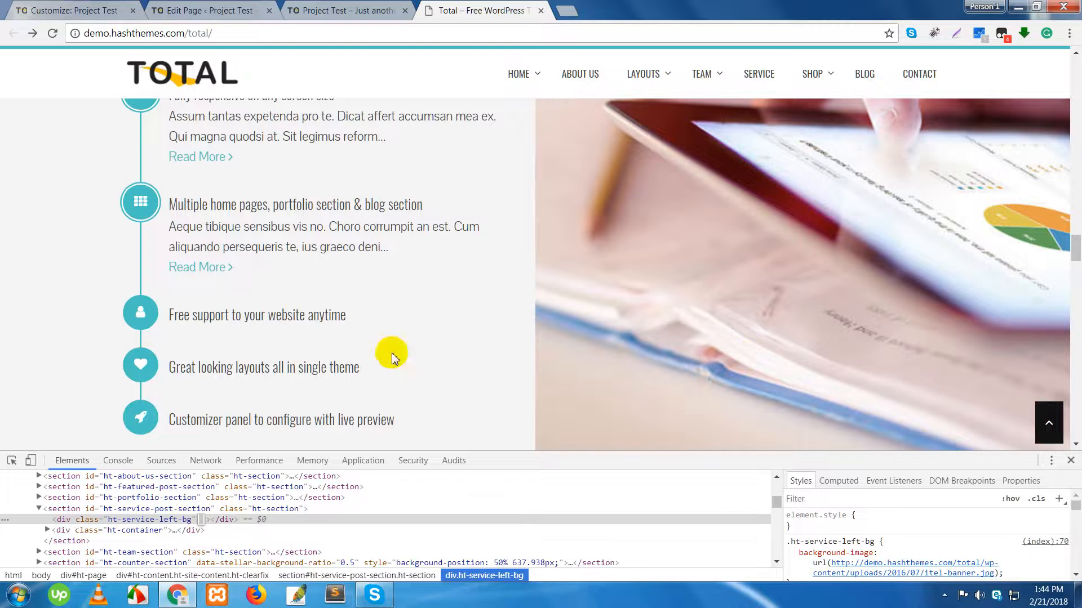
scroll(299, 326, "up", 3)
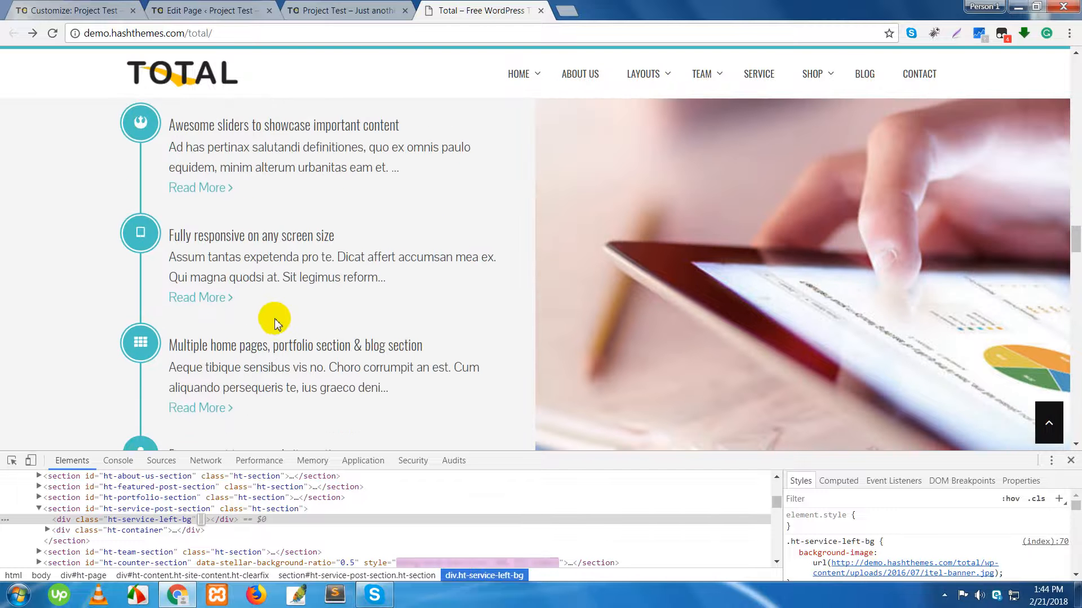
Compare the demo's service entries with the live homepage, toggling "Fully responsive on any screen size" and "Awesome sliders to showcase important content".
left_click(338, 10)
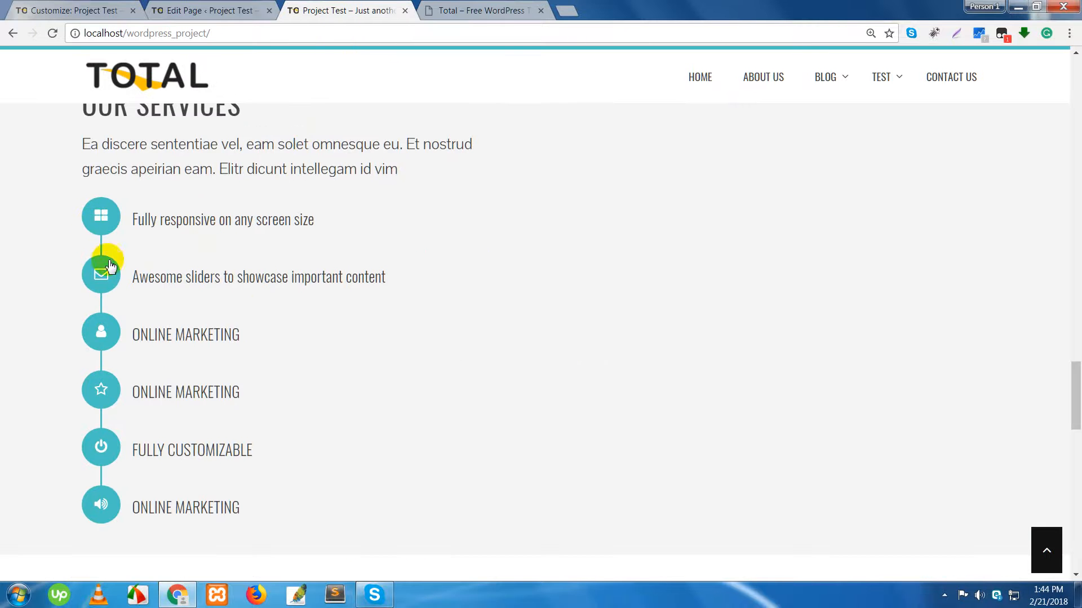
left_click(465, 11)
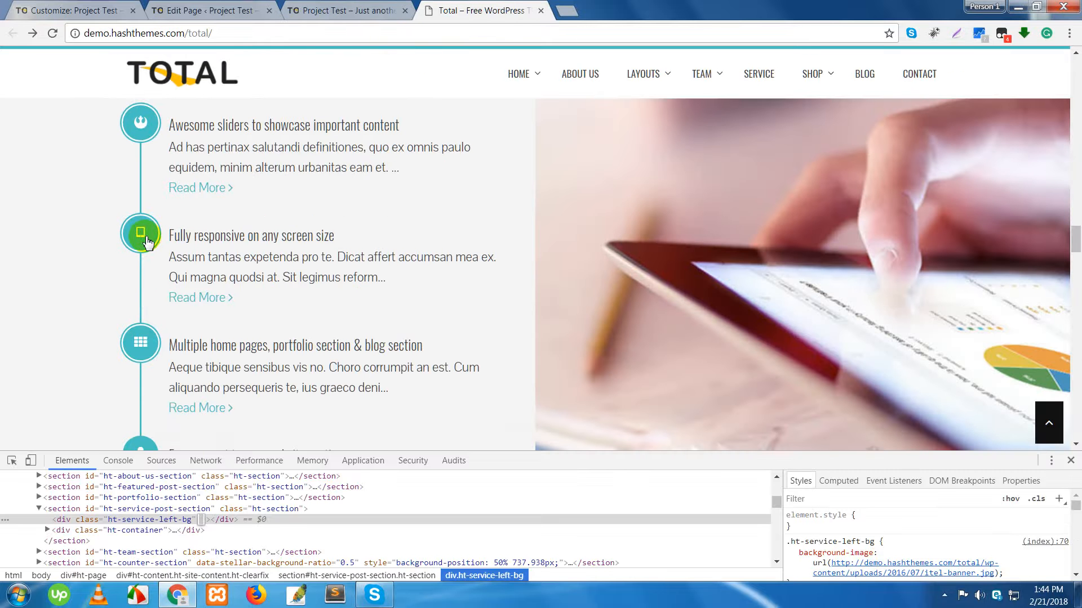
left_click(313, 12)
left_click(172, 228)
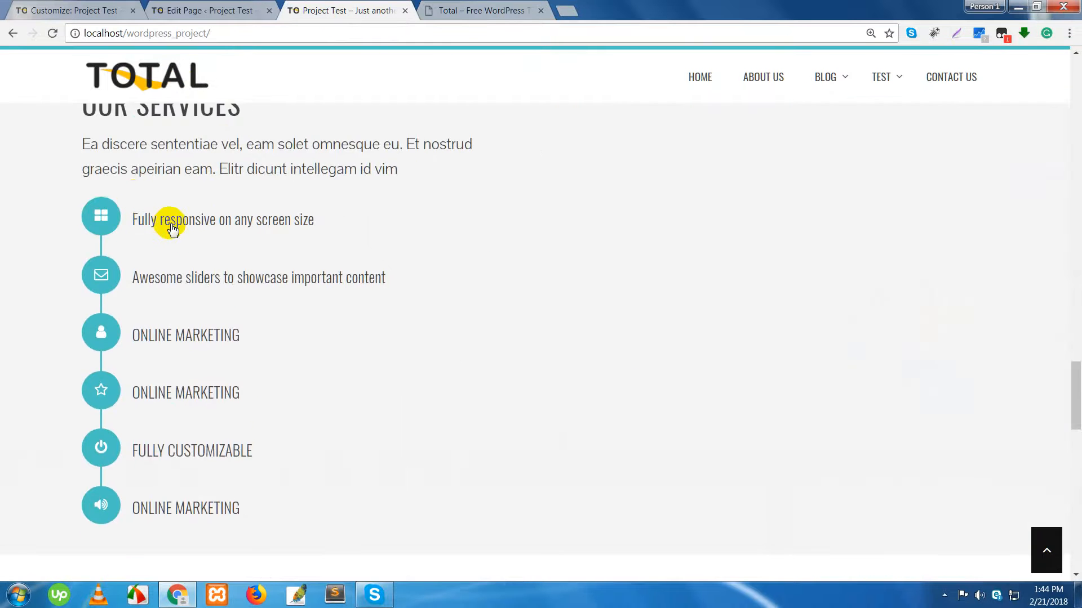
left_click(172, 228)
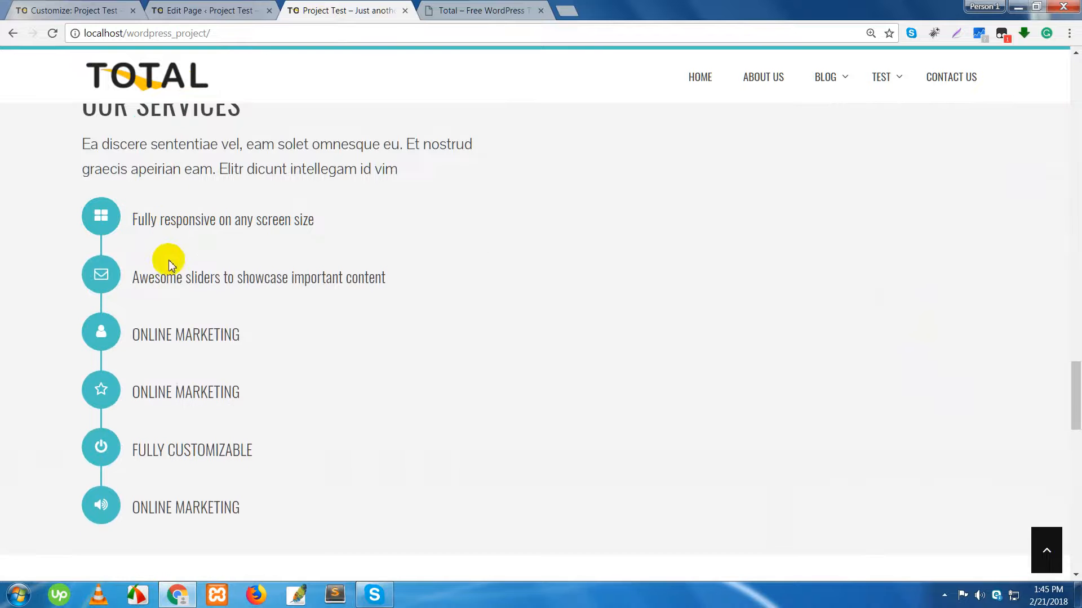
left_click(168, 284)
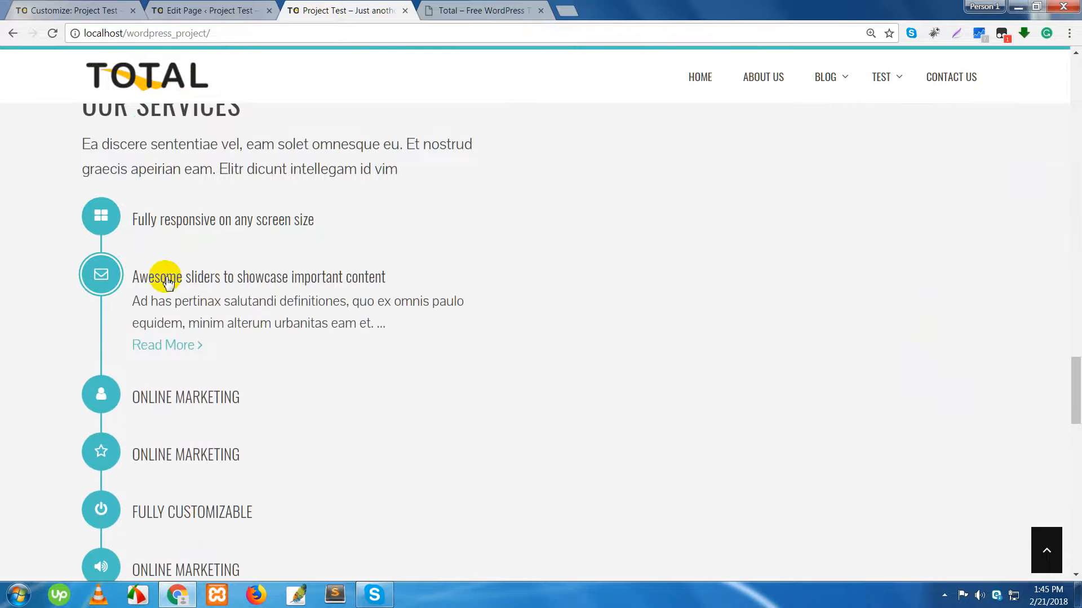
left_click(168, 283)
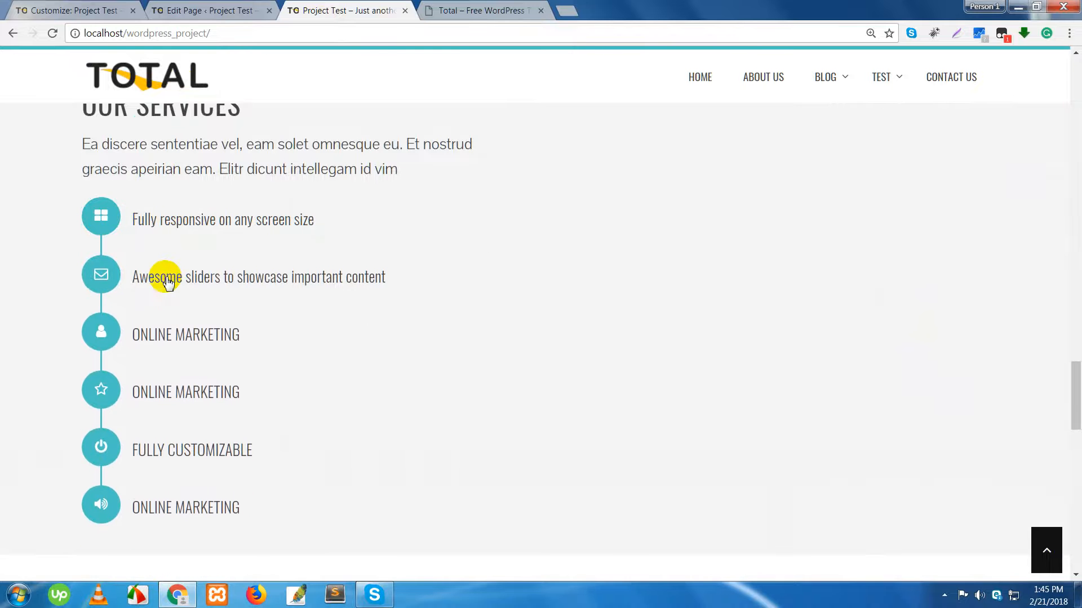
Expand all six service entries on the live homepage to view their excerpts.
left_click(161, 336)
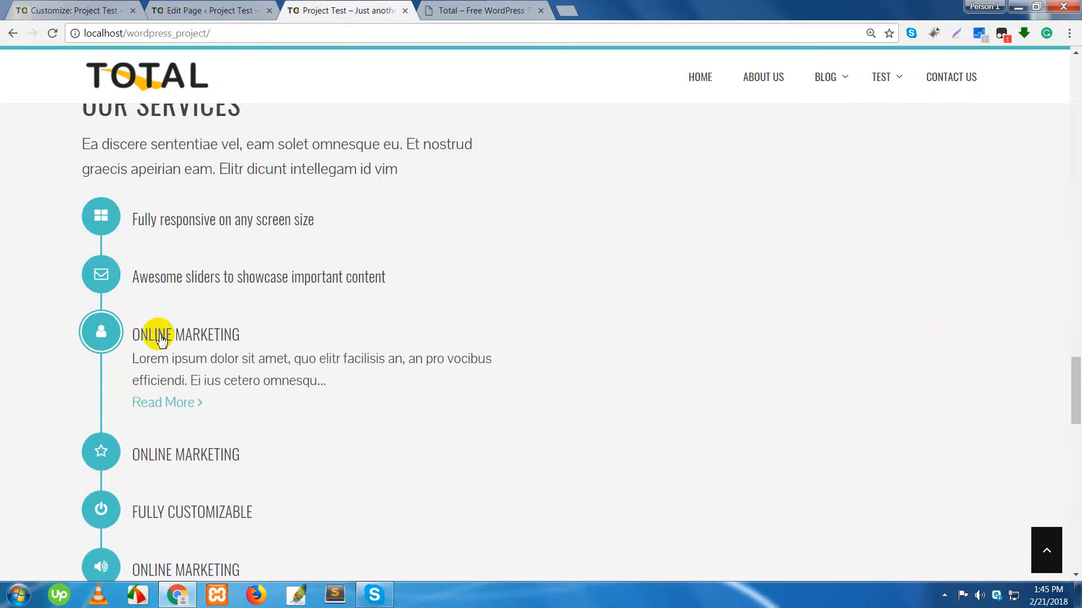
left_click(181, 280)
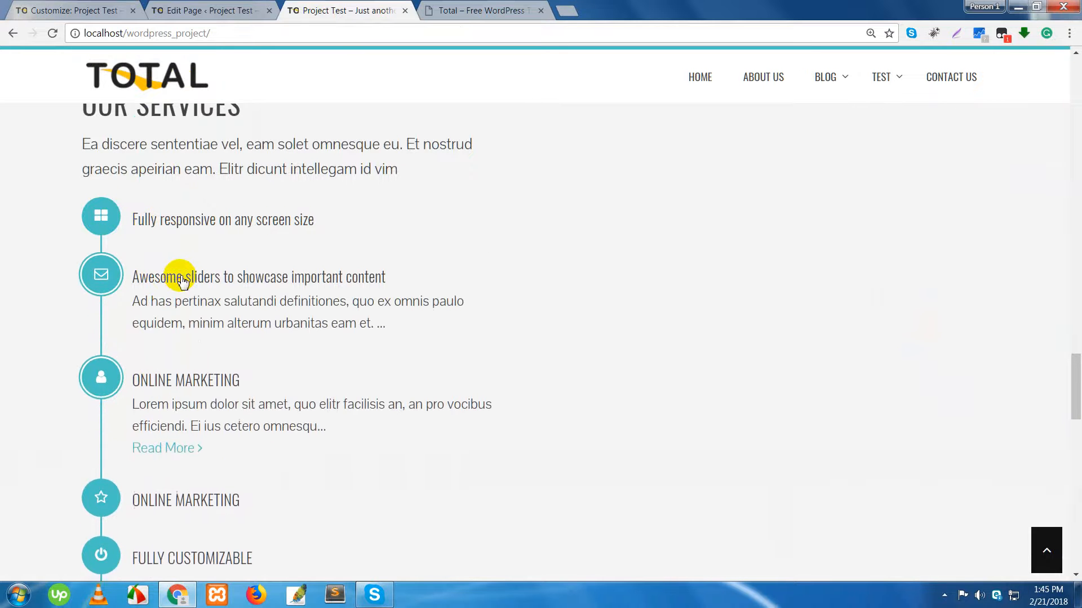
left_click(172, 225)
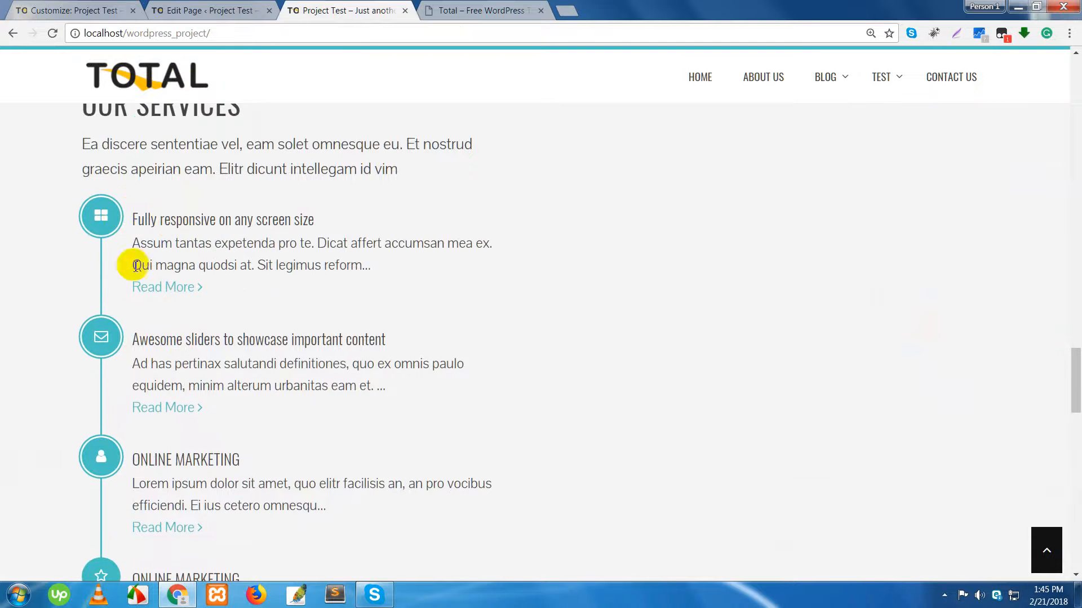
scroll(136, 266, "down", 5)
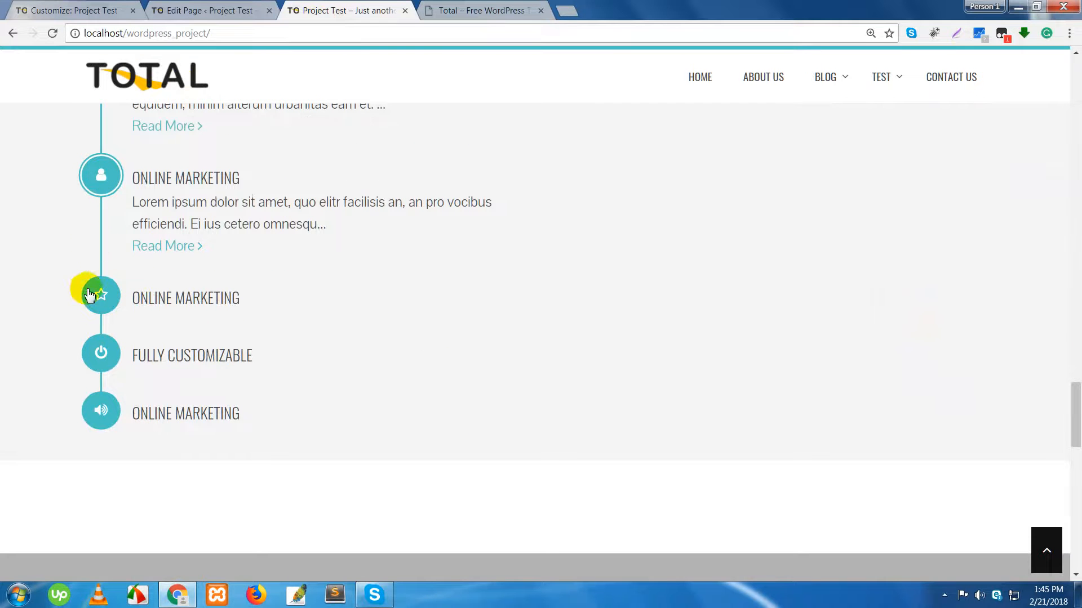
left_click(95, 302)
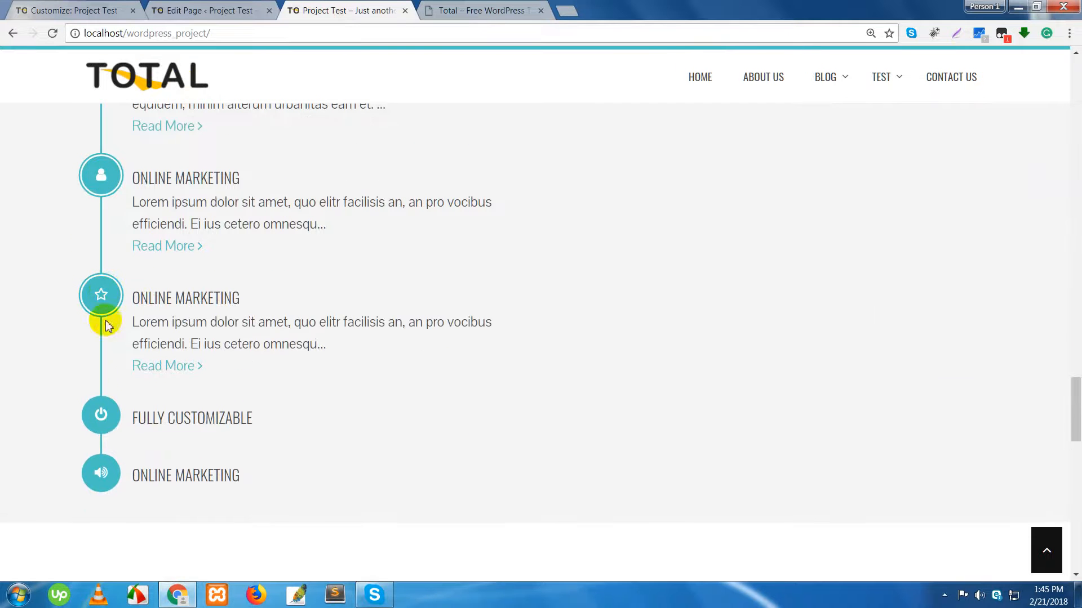
left_click(100, 418)
scroll(174, 424, "down", 5)
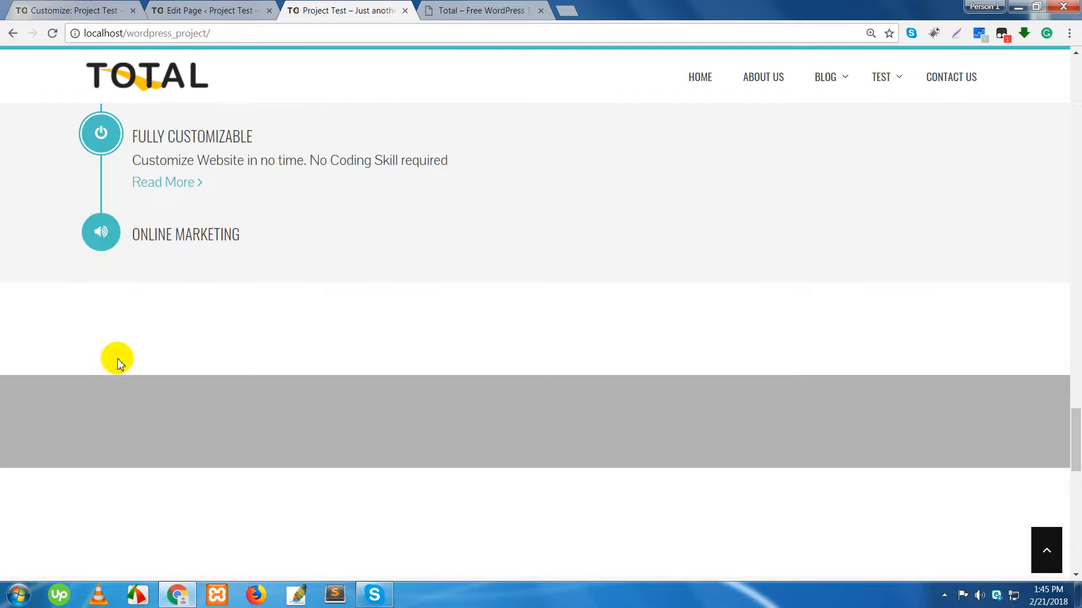
left_click(101, 243)
Examine the styles of the demo's ht-service-post-section element, and look over the live homepage and the page editor.
left_click(473, 9)
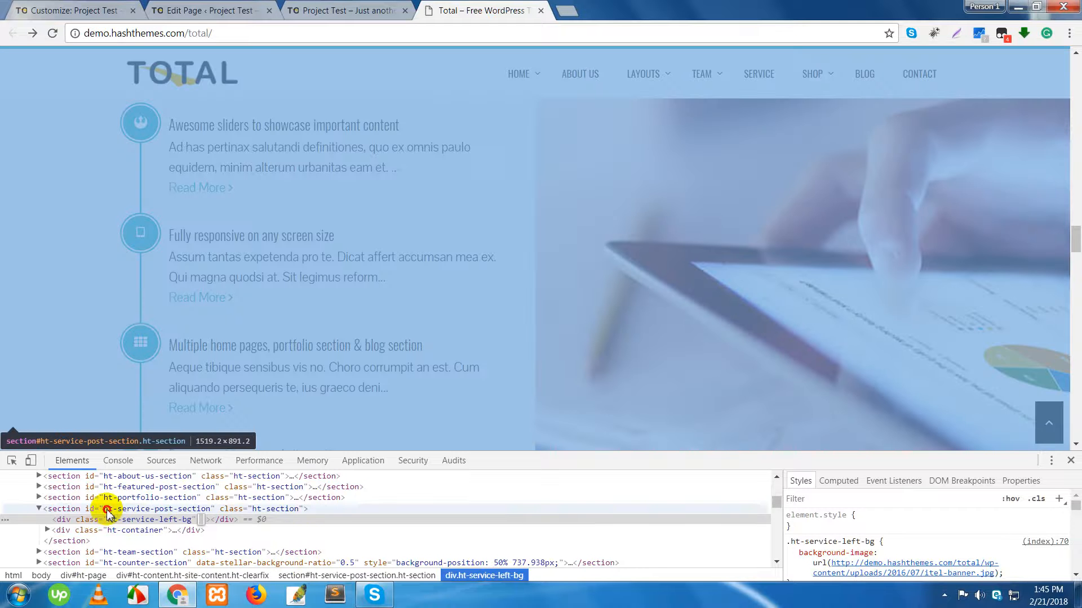
left_click(107, 509)
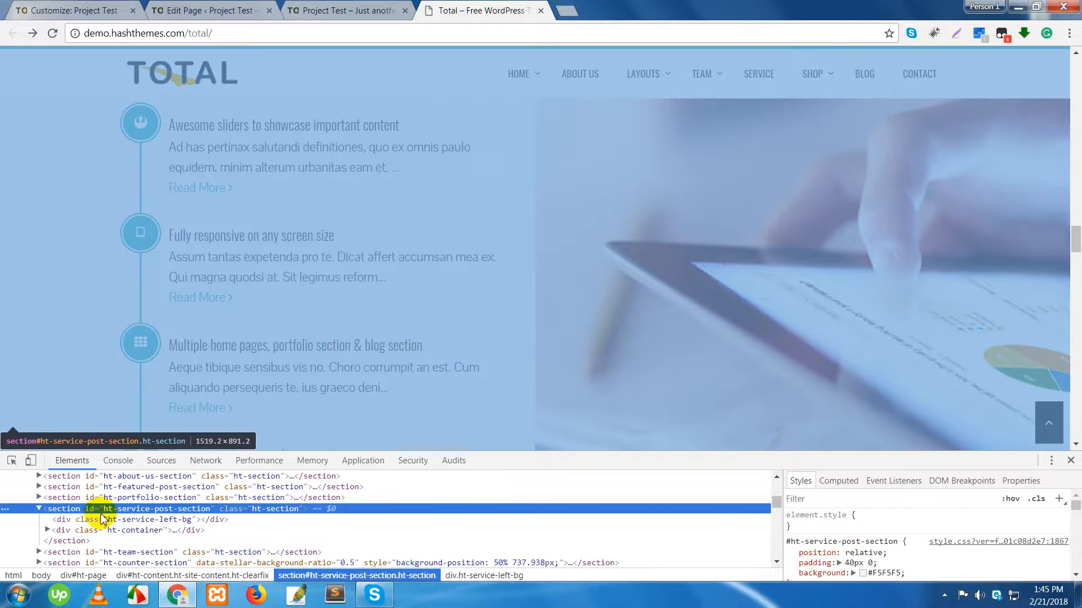
scroll(833, 532, "down", 3)
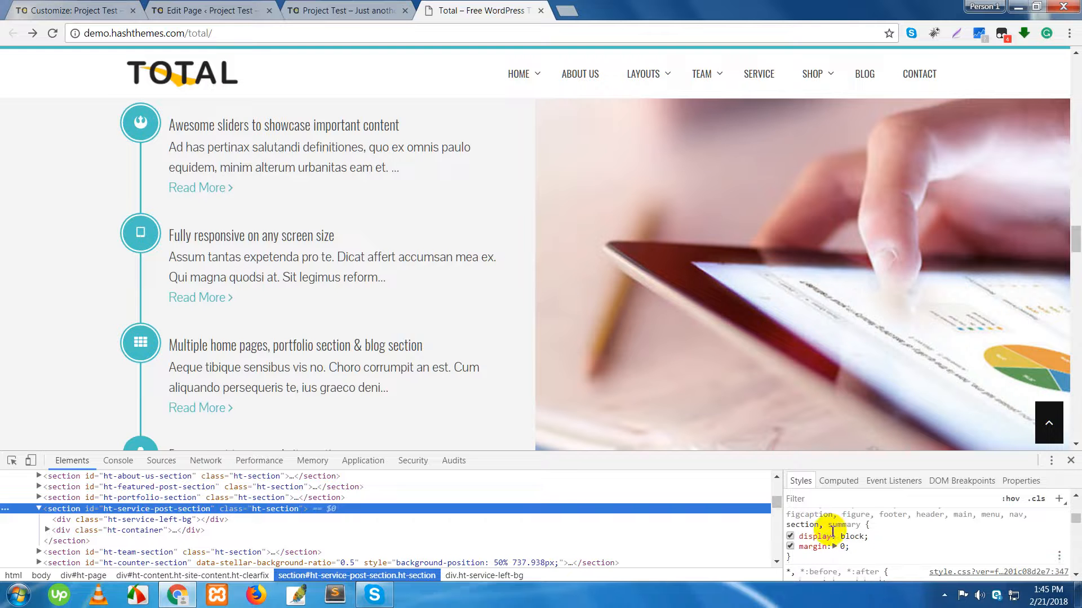
left_click(310, 8)
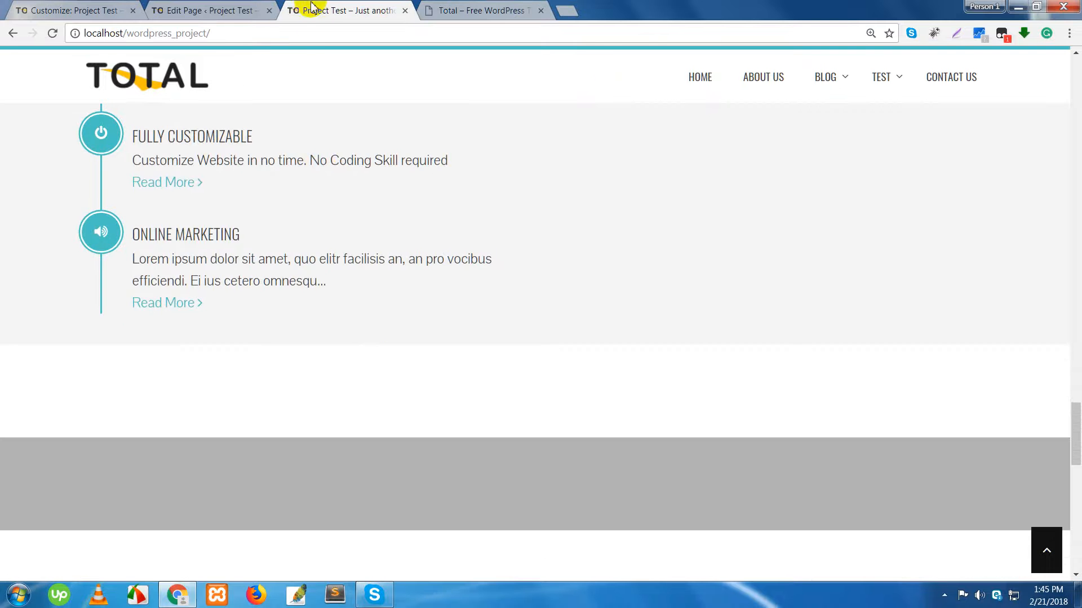
left_click(219, 10)
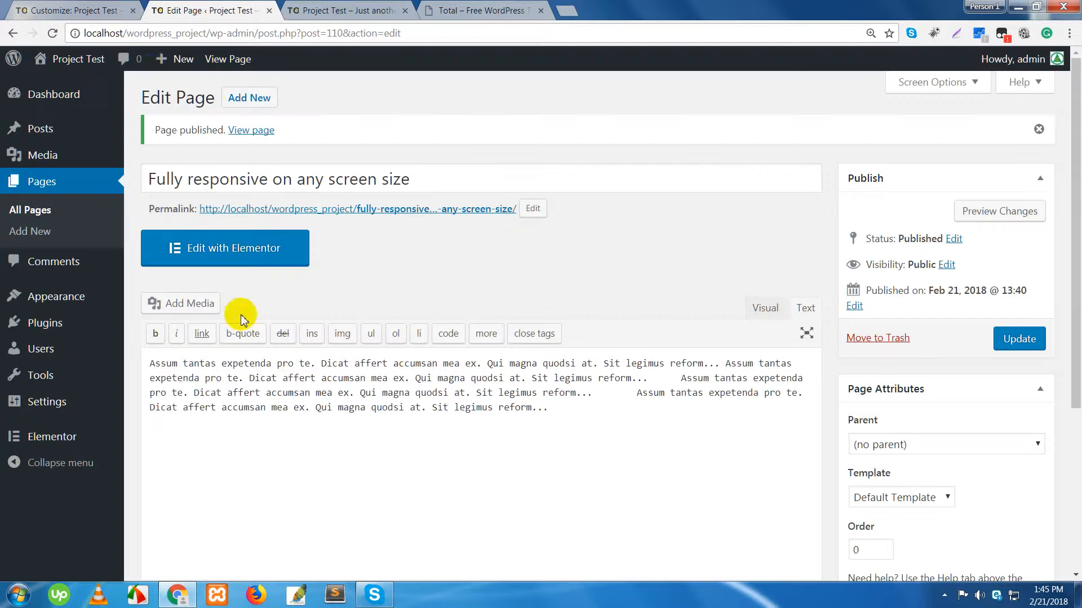
Set the Our Services Left Image to people.png from the media library and publish the customizer changes.
left_click(45, 8)
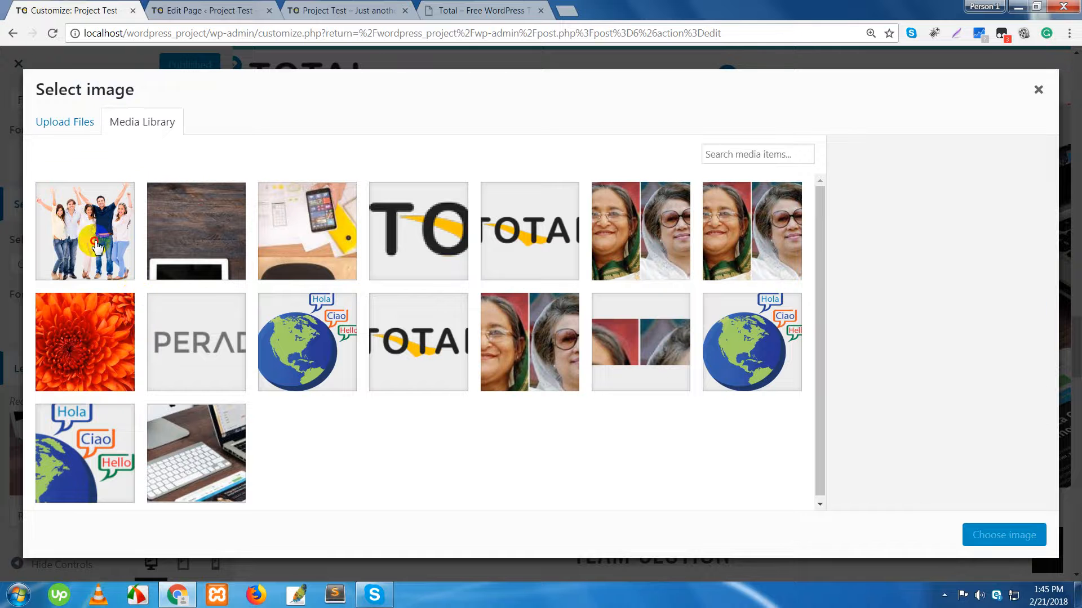
left_click(97, 247)
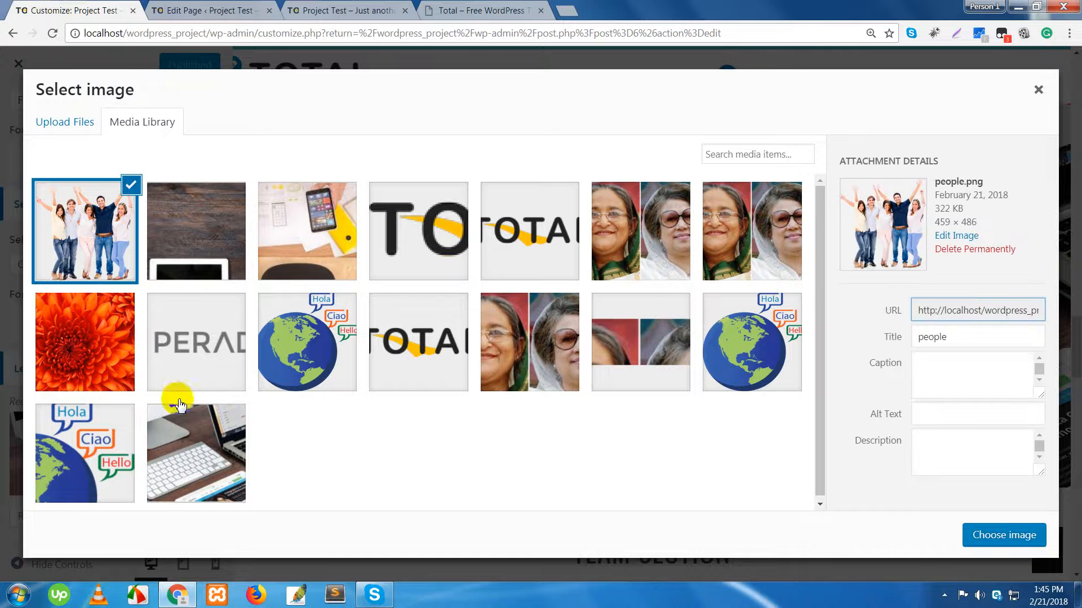
left_click(989, 535)
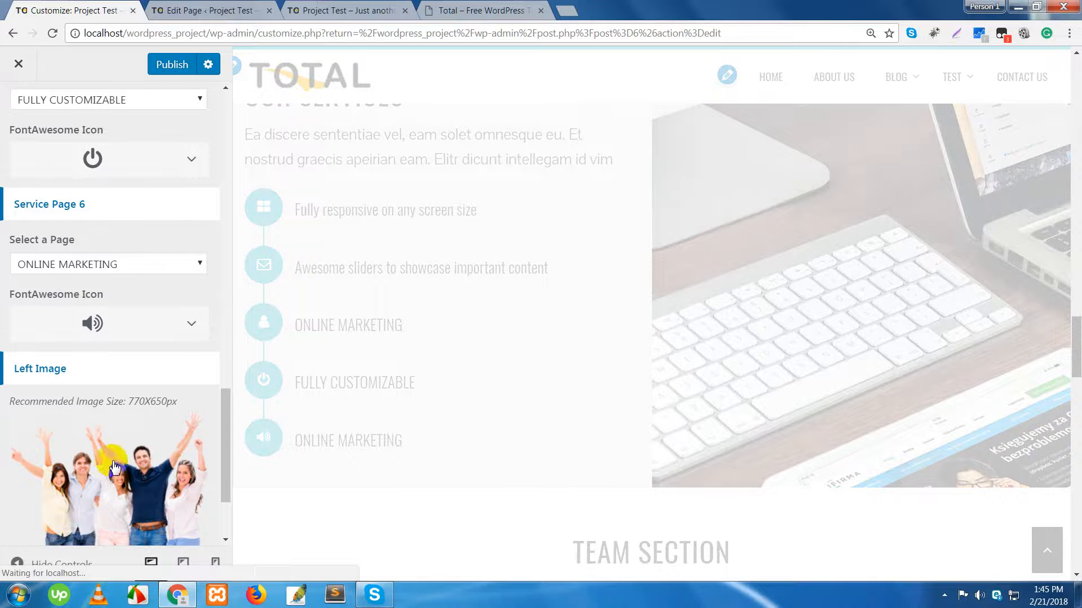
scroll(114, 467, "down", 3)
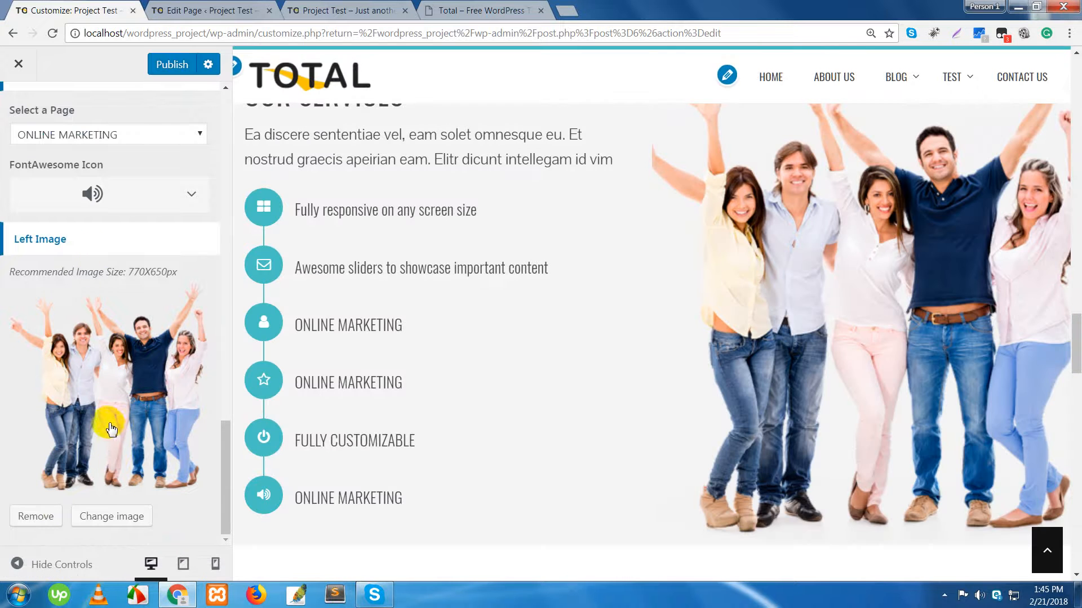
left_click(169, 66)
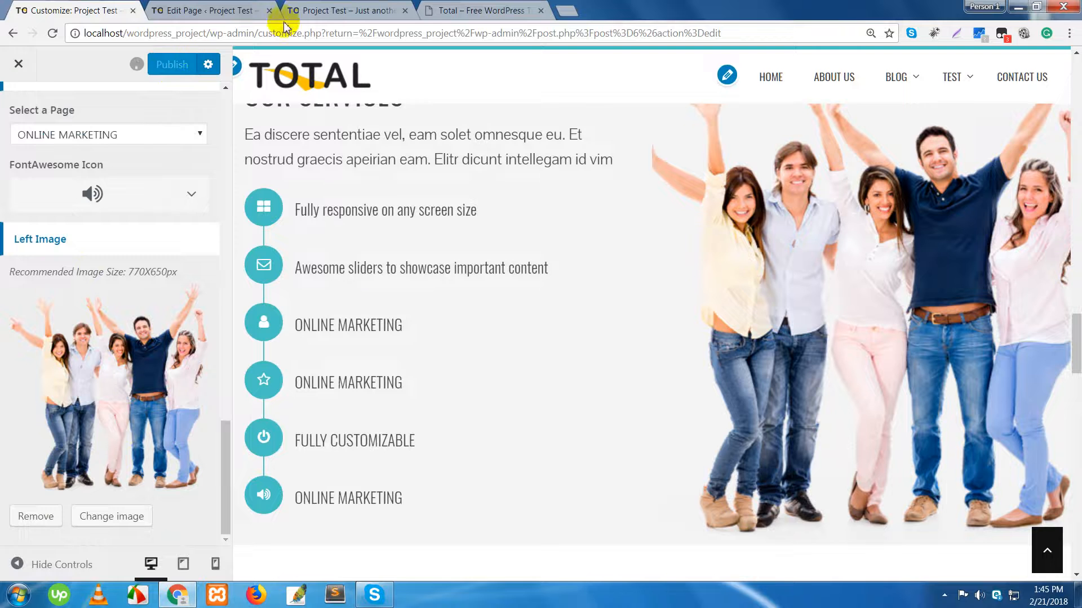
Reload the live homepage to check the new Our Services image.
left_click(318, 12)
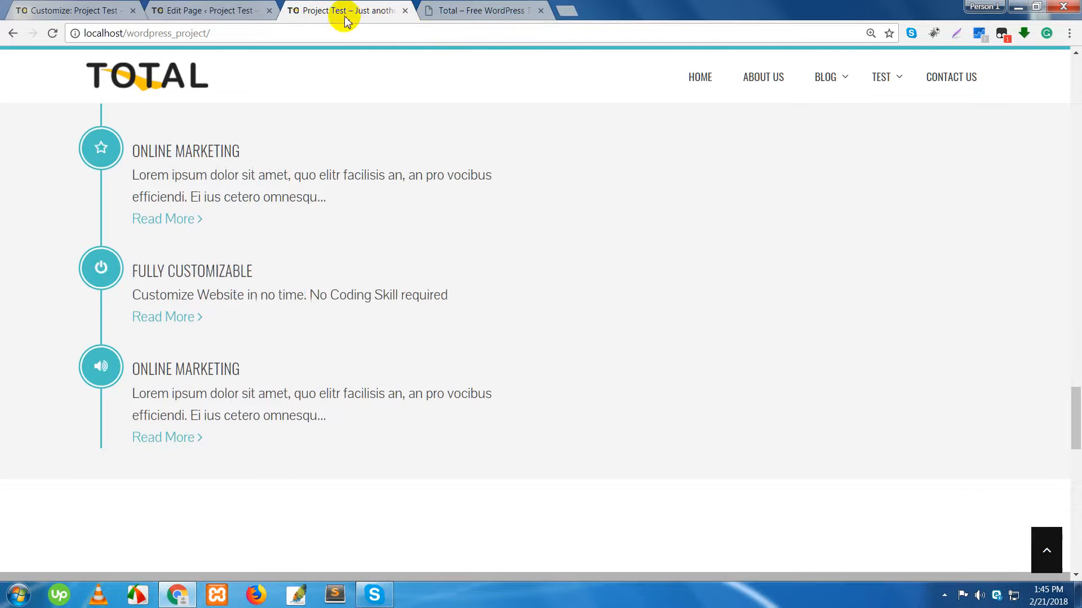
right_click(335, 15)
left_click(351, 43)
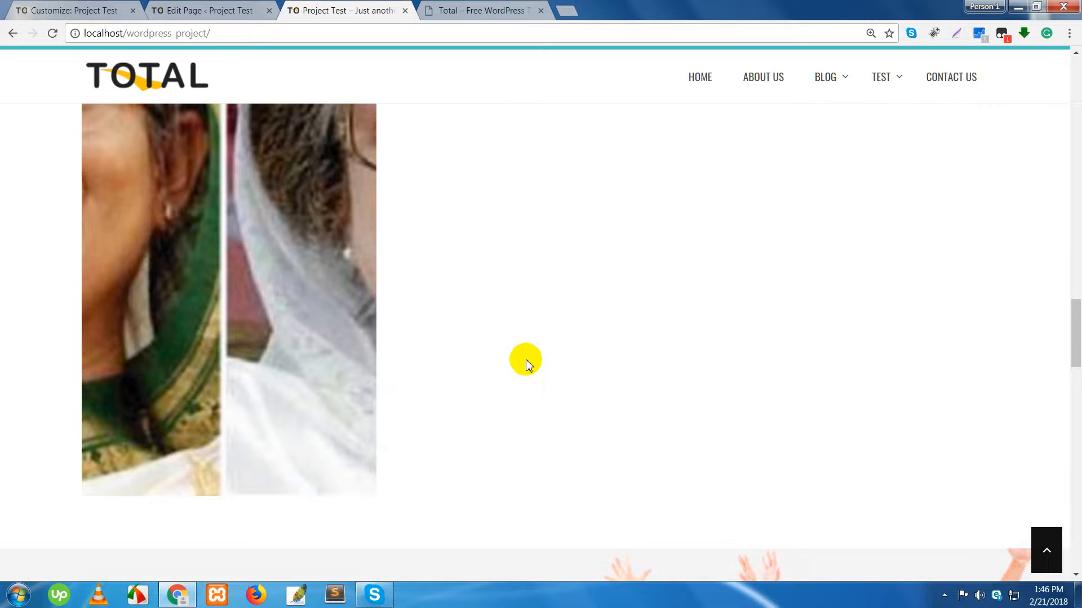
Check the Our Services section on the live homepage, and close the developer tools on the demo page.
scroll(526, 359, "down", 9)
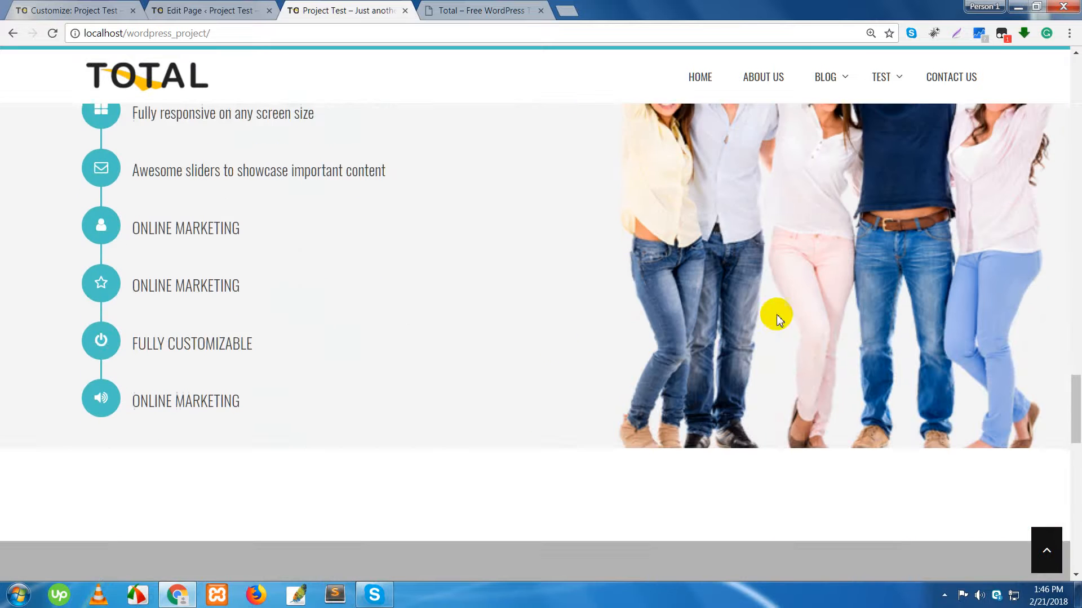
scroll(504, 367, "up", 3)
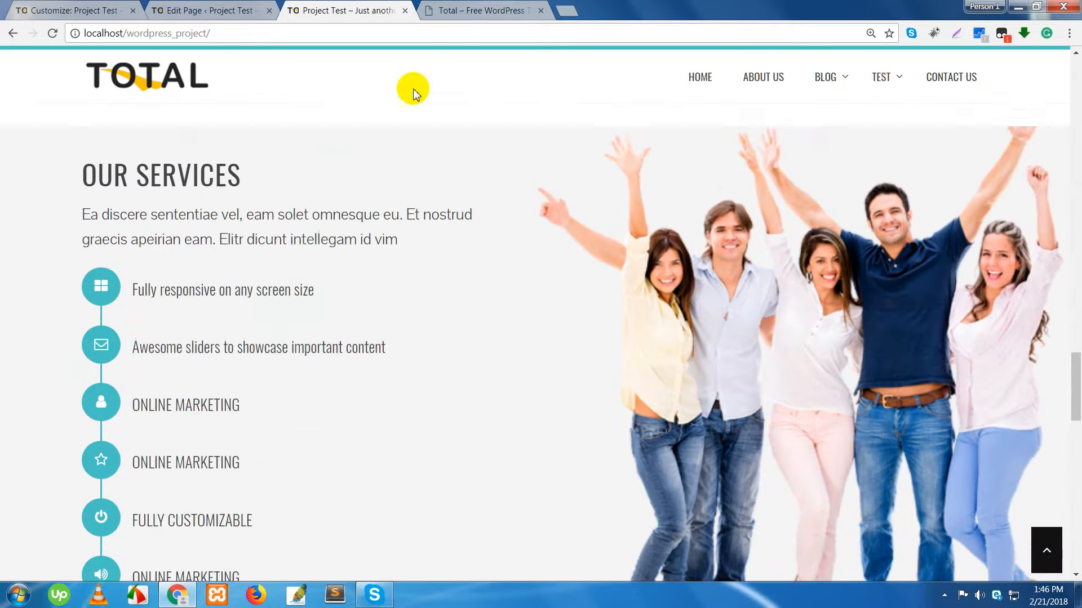
left_click(470, 10)
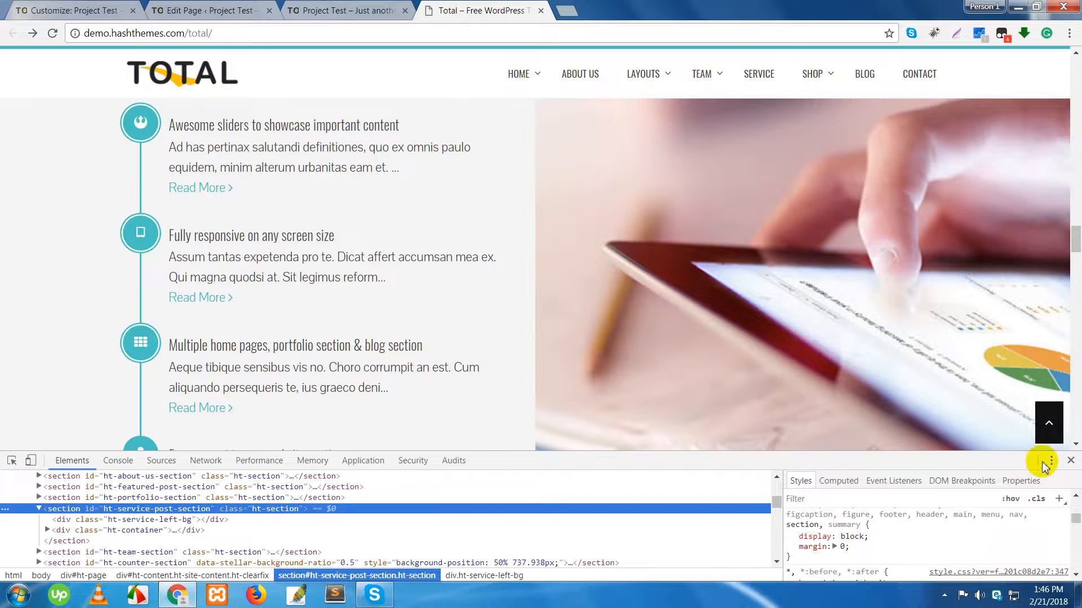
left_click(1070, 460)
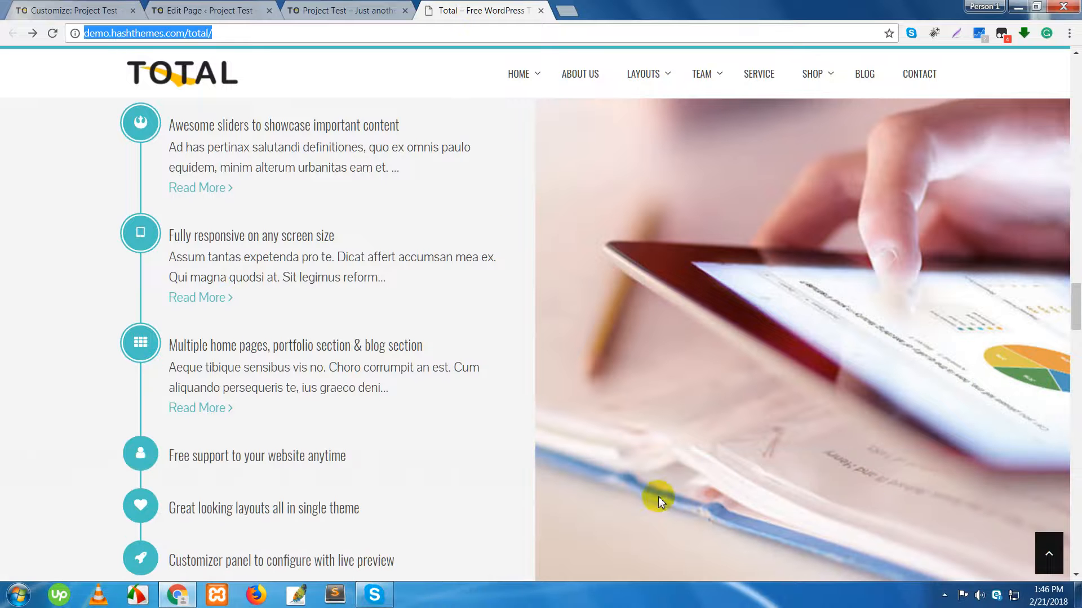
Examine the demo's Our Talented Members section, including its heading and the team member cards.
scroll(659, 500, "down", 10)
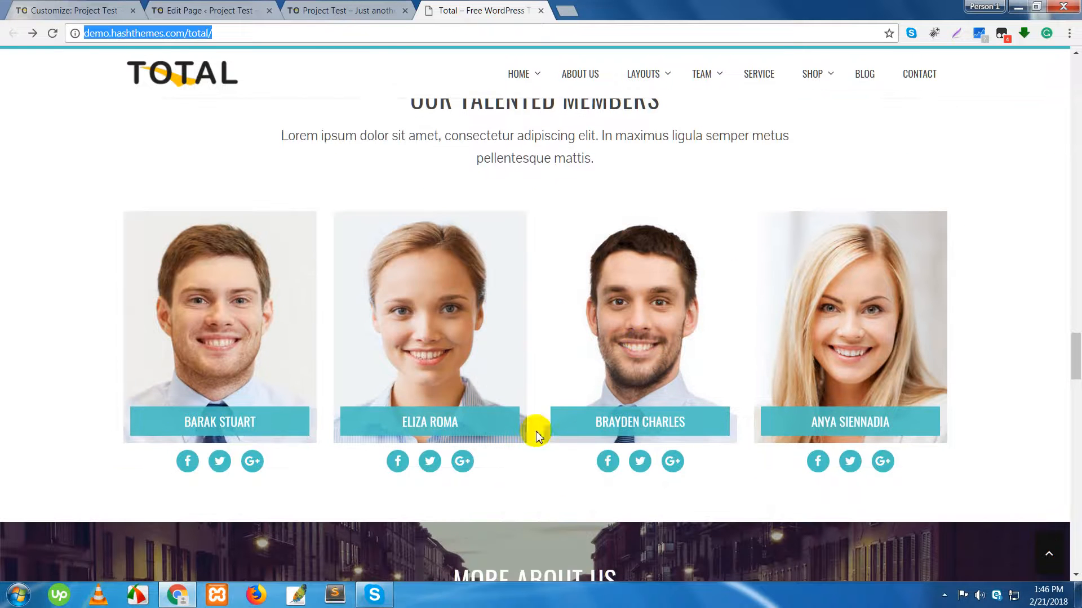
scroll(186, 377, "up", 1)
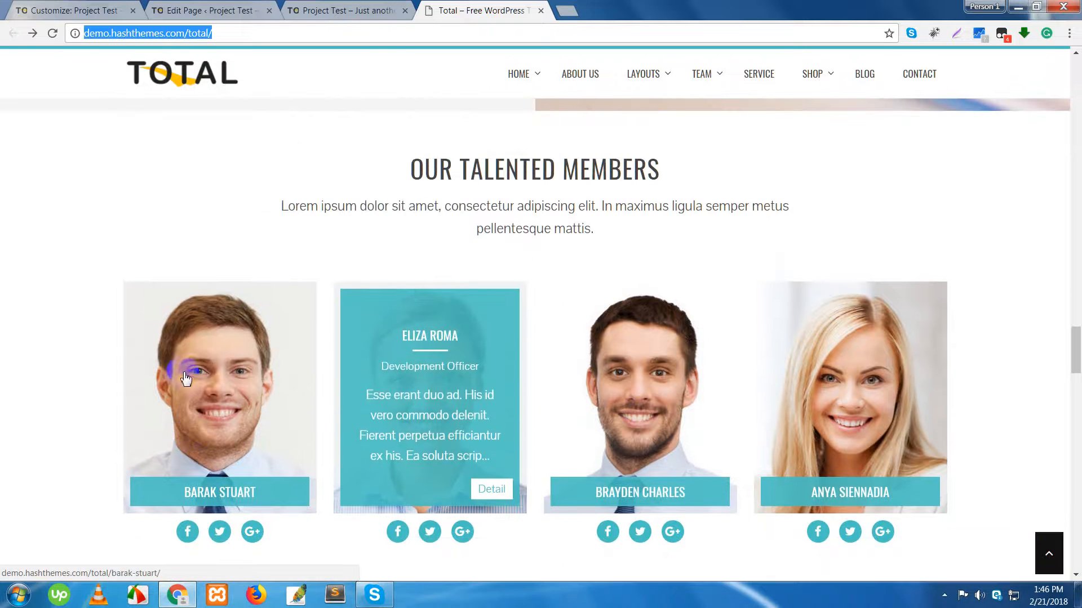
left_click_drag(410, 167, 648, 169)
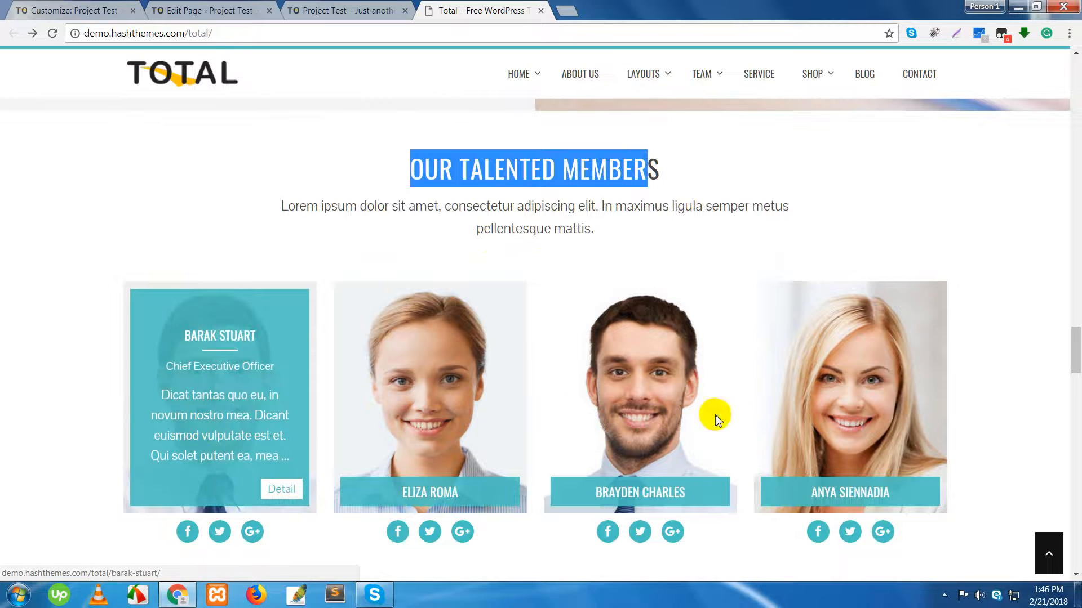
scroll(845, 445, "down", 4)
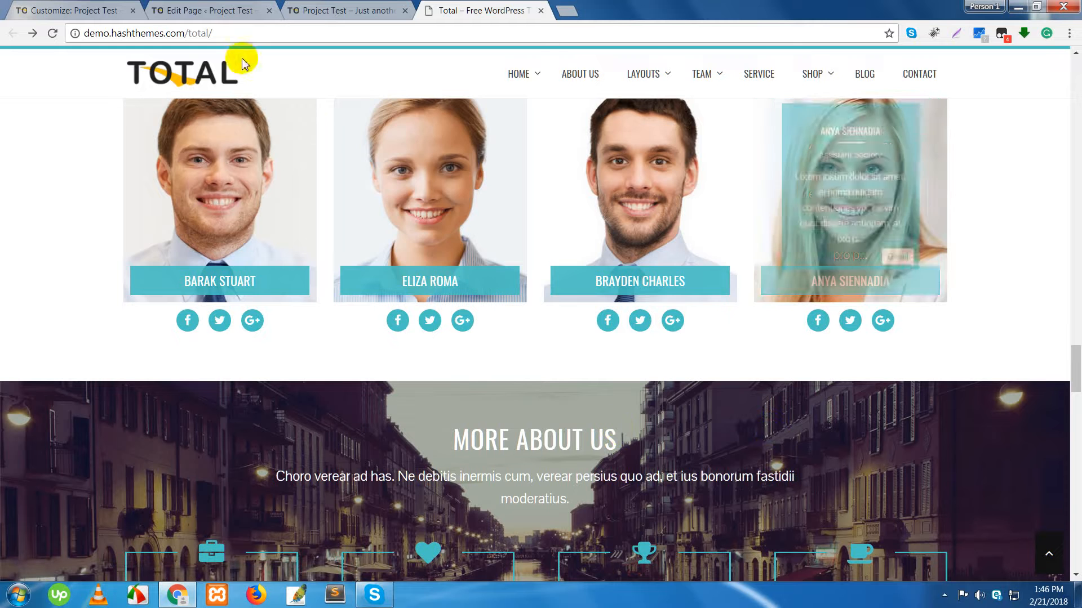
Leave the Service Section settings in the customizer and open the Team Section settings under Home Sections.
left_click(181, 11)
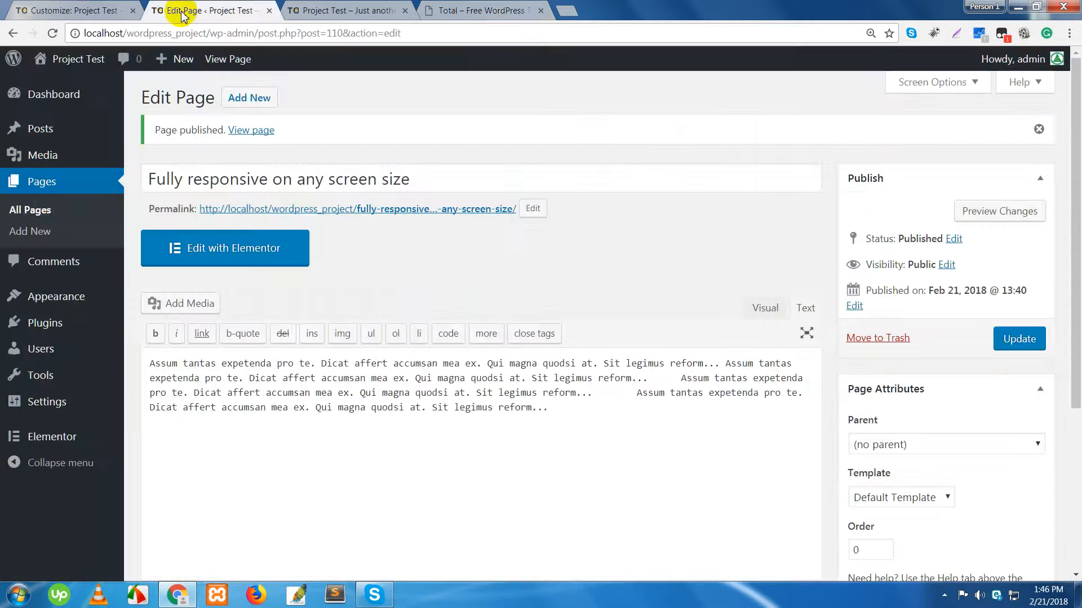
left_click(59, 10)
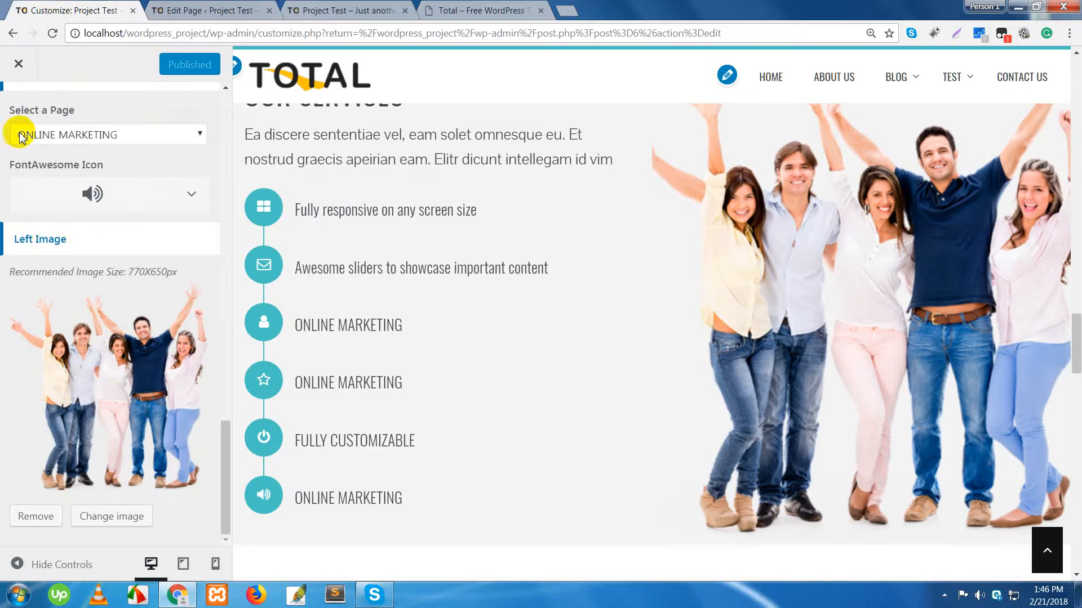
scroll(107, 281, "up", 15)
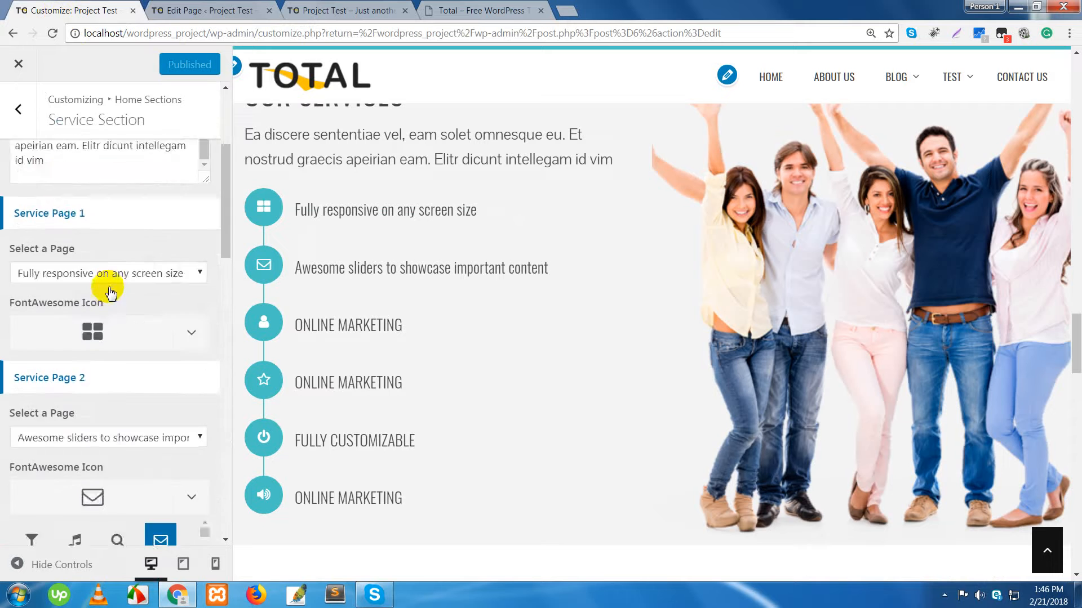
scroll(110, 292, "up", 5)
left_click(18, 109)
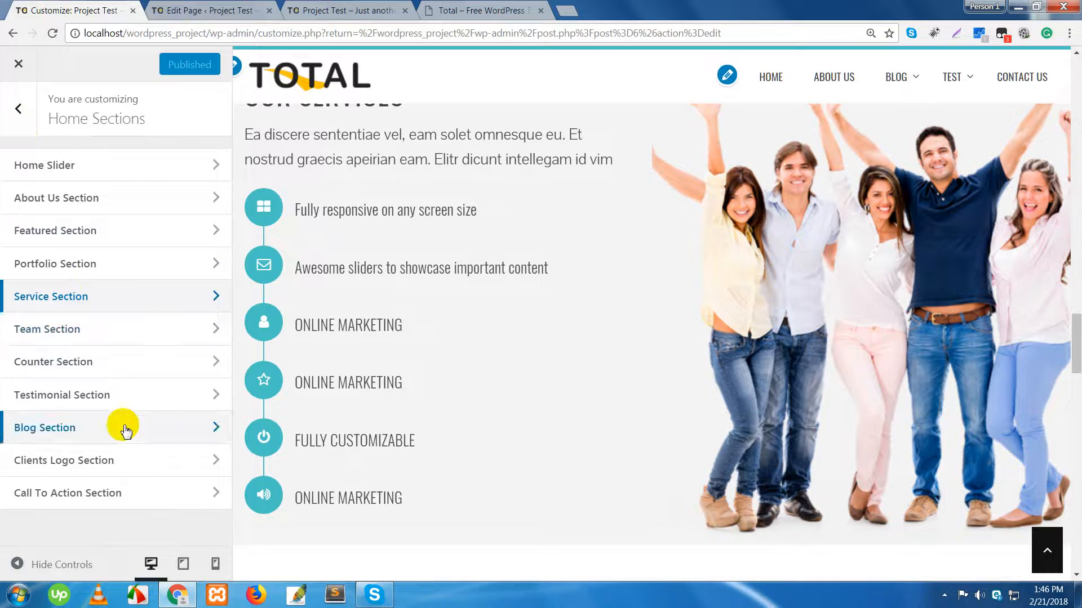
left_click(60, 332)
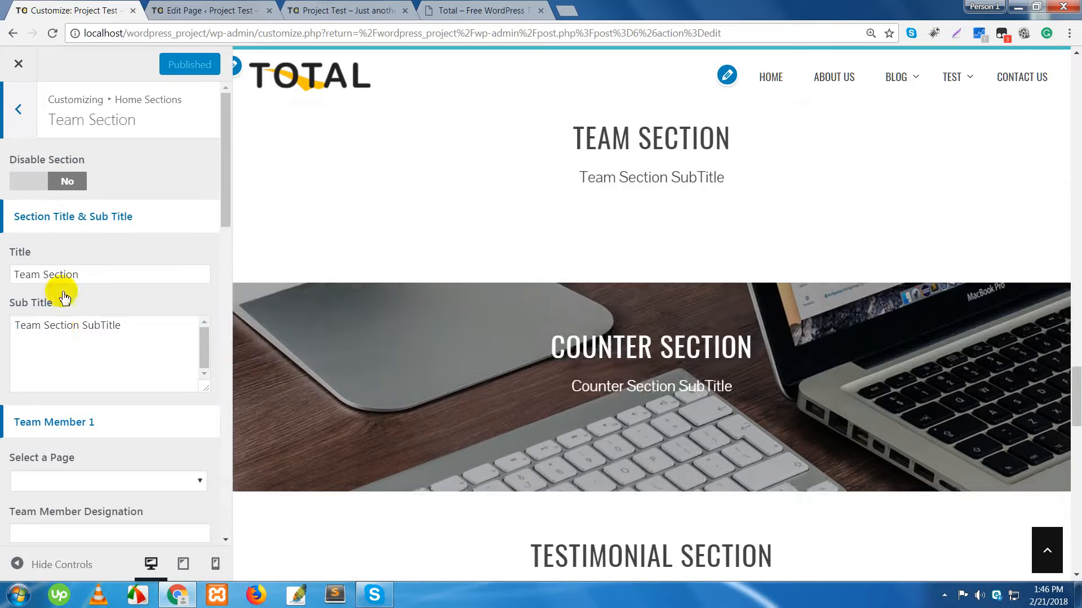
Look over the Team Section's title and subtitle and the page choices and designation field of Team Member 1.
left_click(112, 277)
left_click(131, 337)
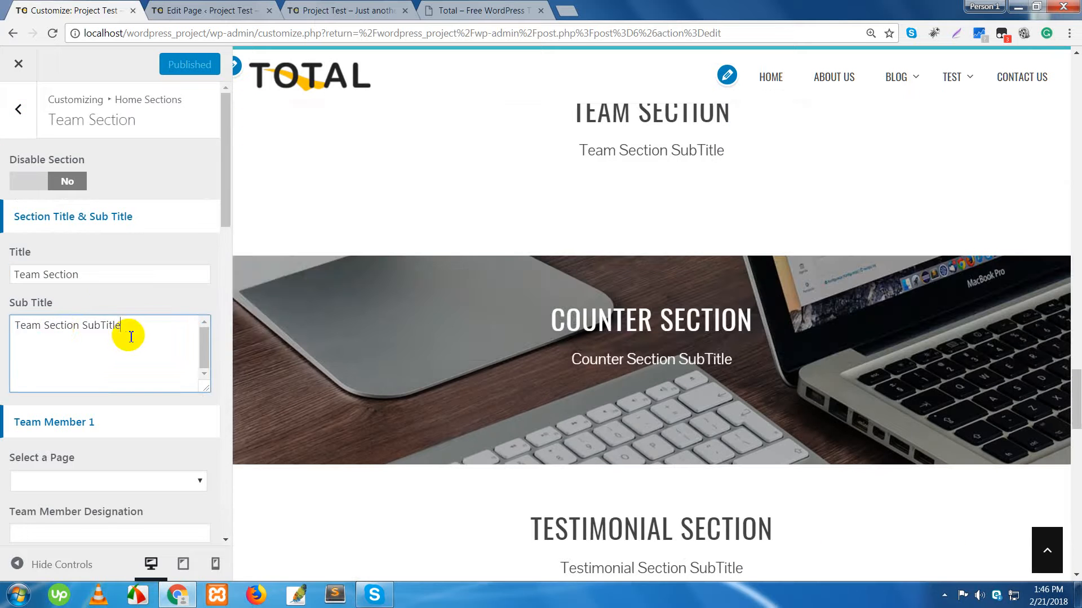
scroll(87, 355, "down", 3)
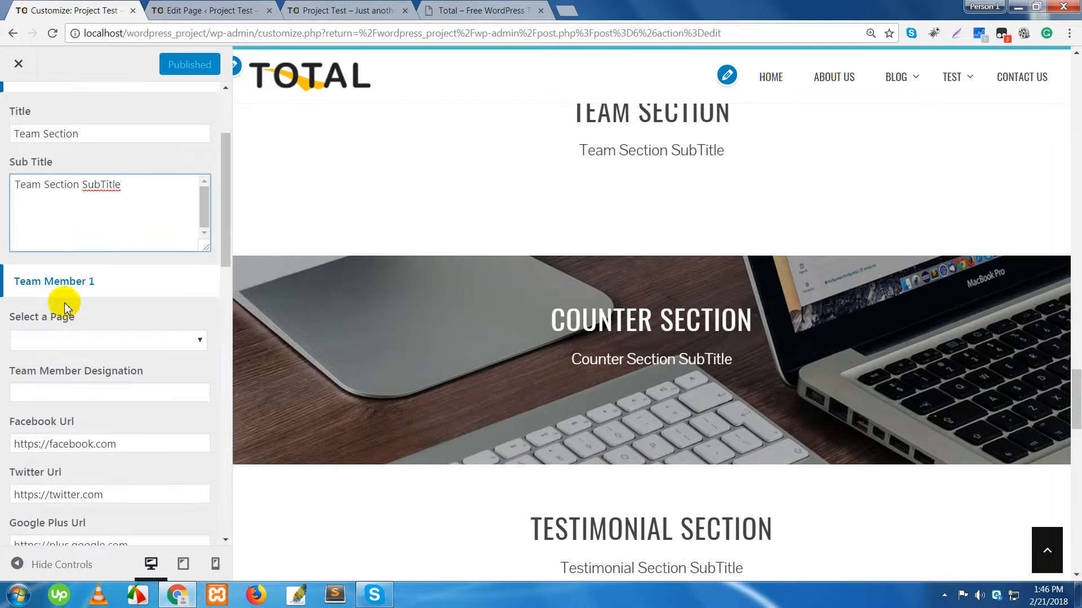
left_click(89, 338)
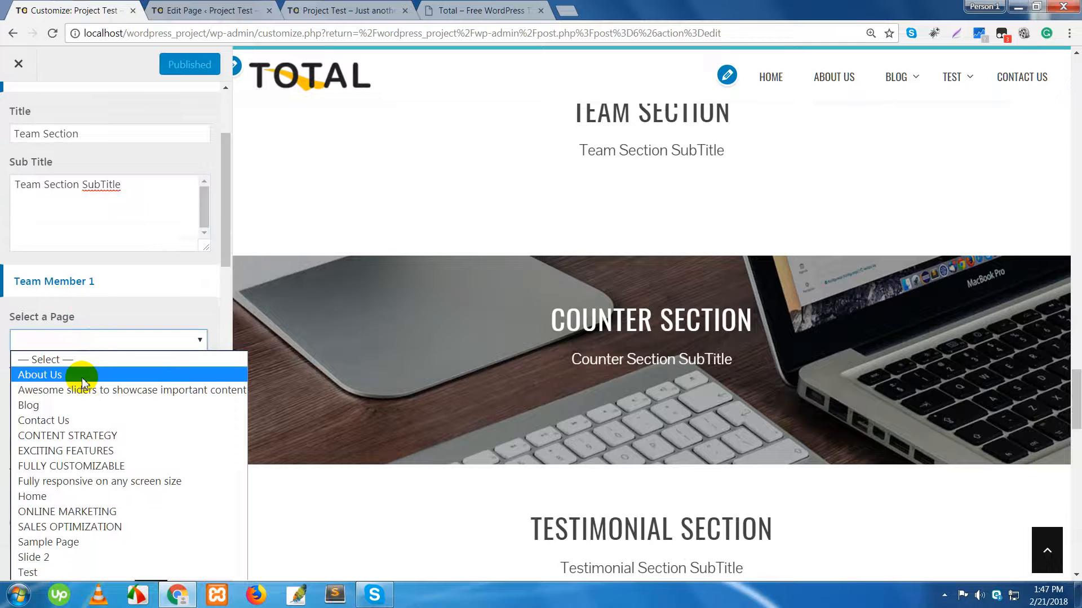
left_click(151, 314)
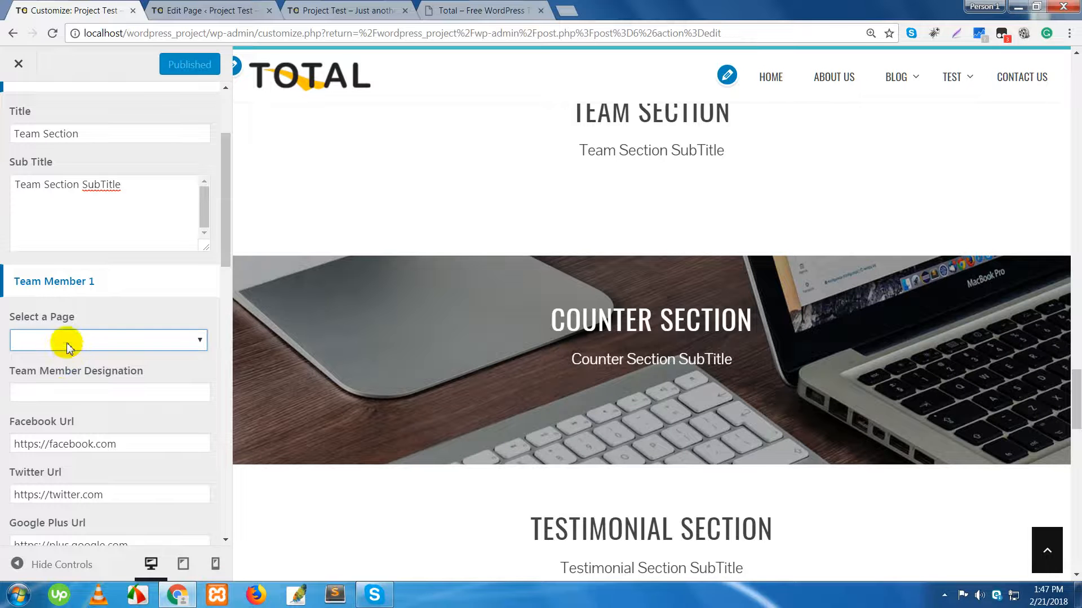
left_click(62, 393)
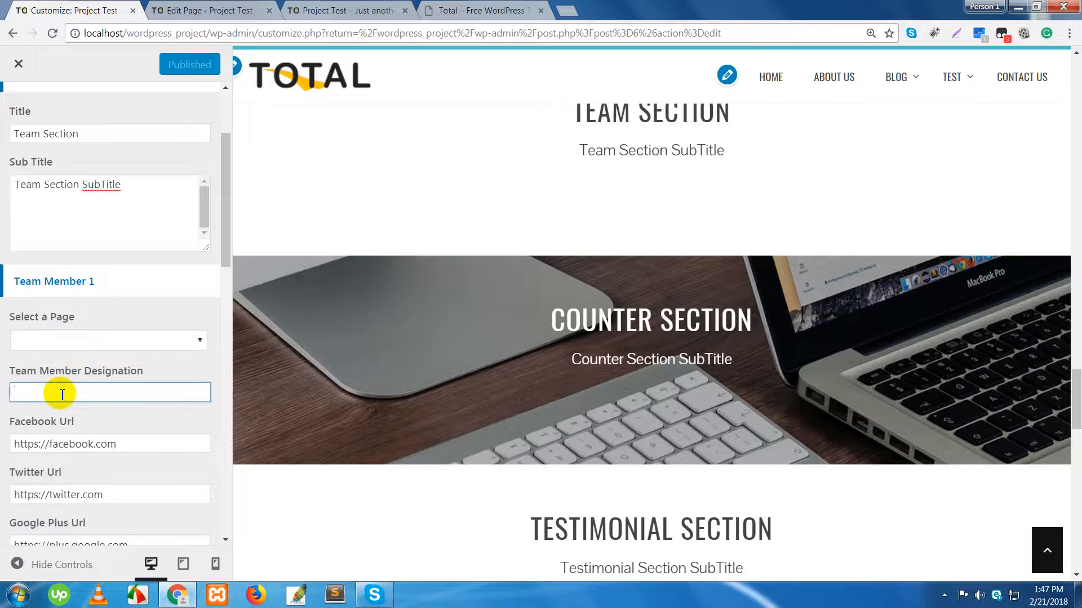
Examine the first team member card on the demo site for its name, designation and excerpt.
left_click(481, 11)
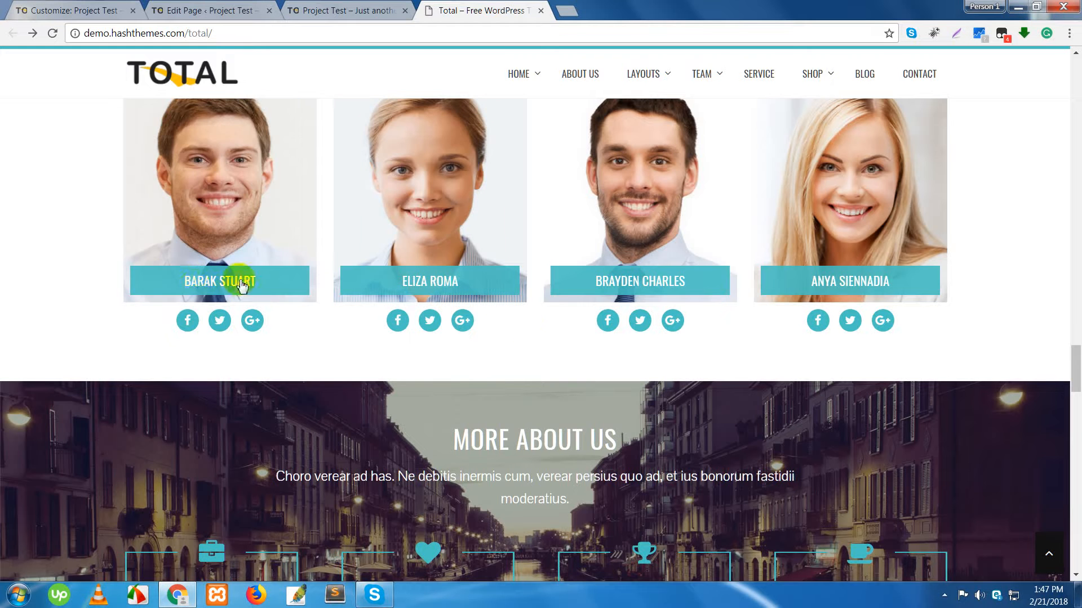
mouse_move(231, 293)
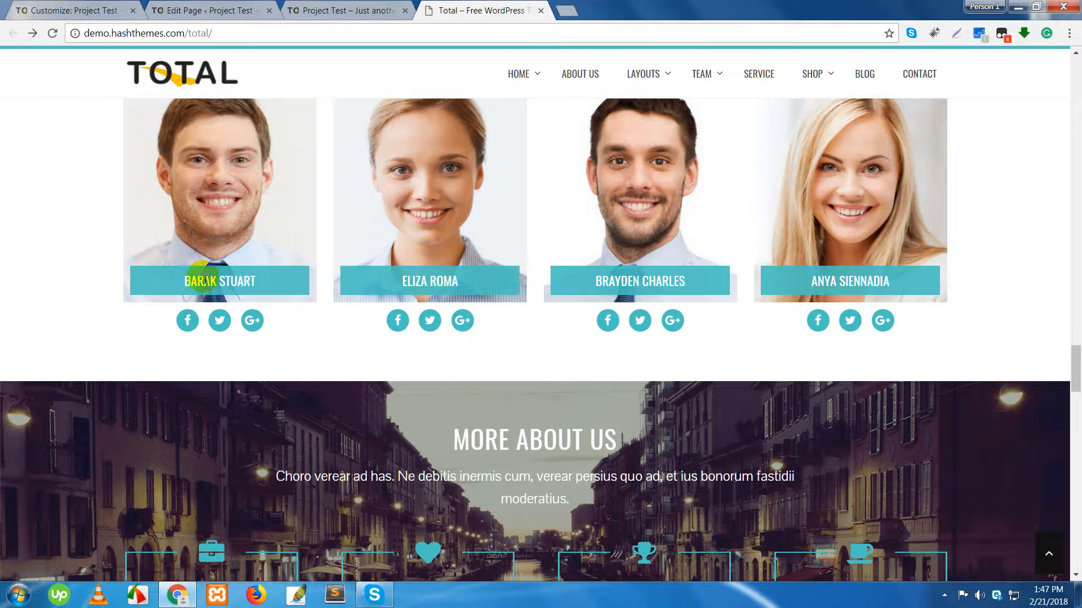
mouse_move(205, 276)
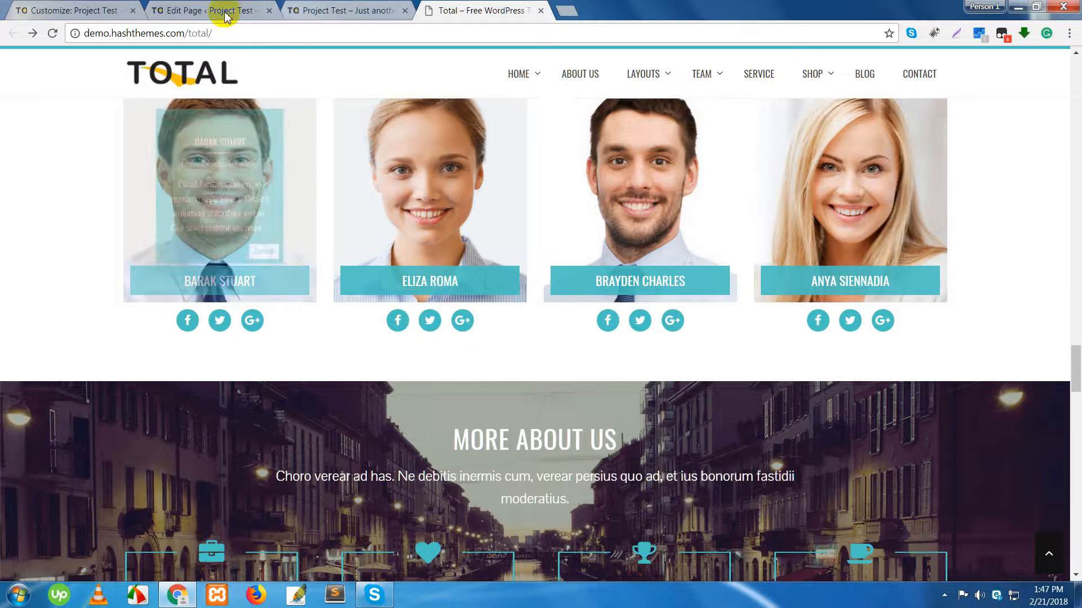
Review the page, designation and social URL fields for Team Members 1 to 4 in the customizer's Team Section.
left_click(90, 10)
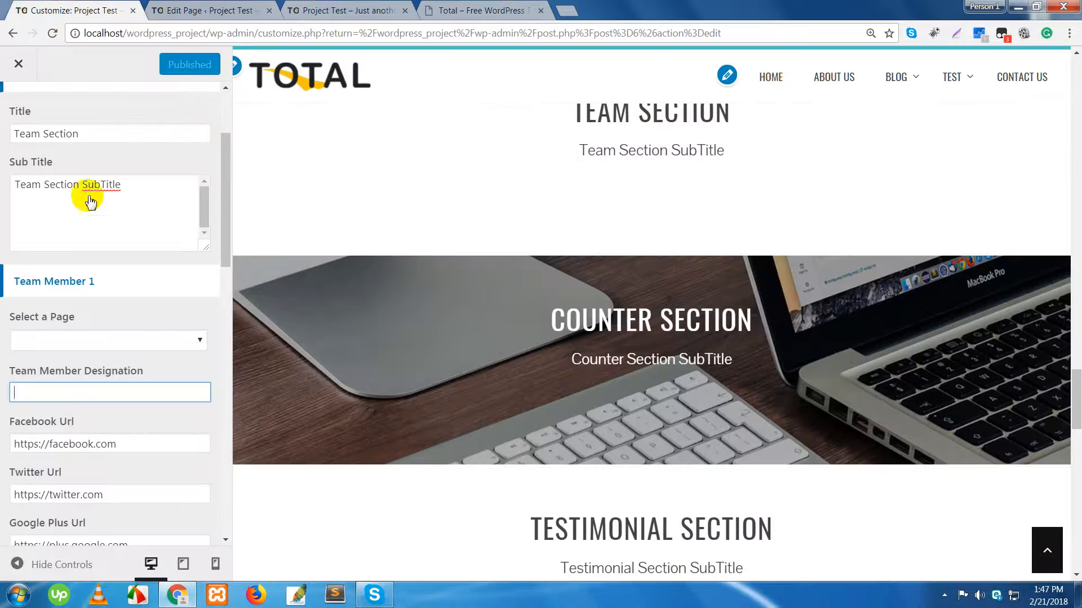
scroll(112, 479, "down", 3)
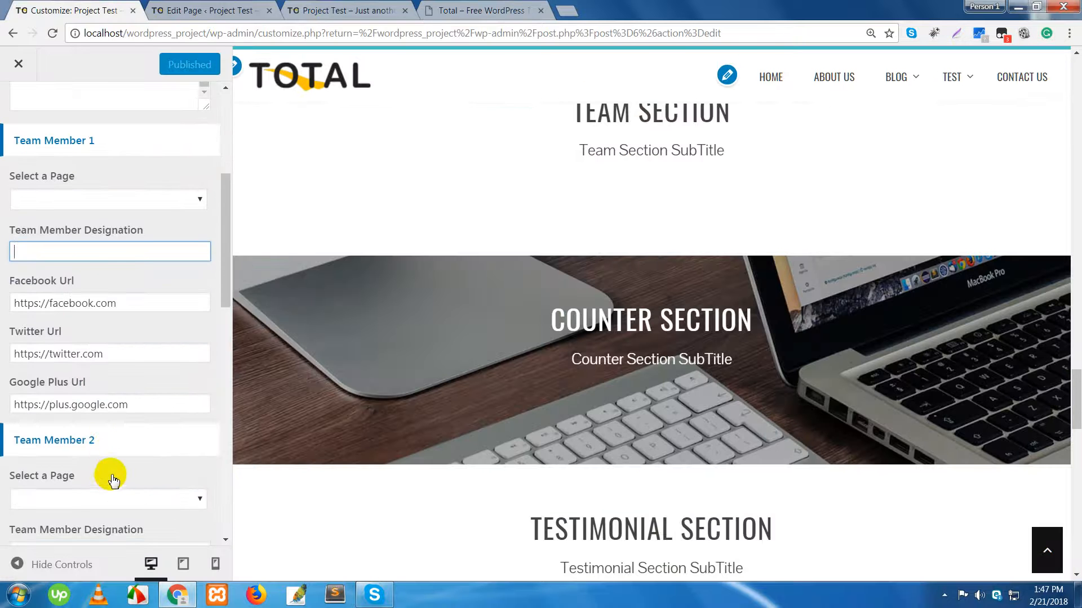
scroll(107, 442, "down", 3)
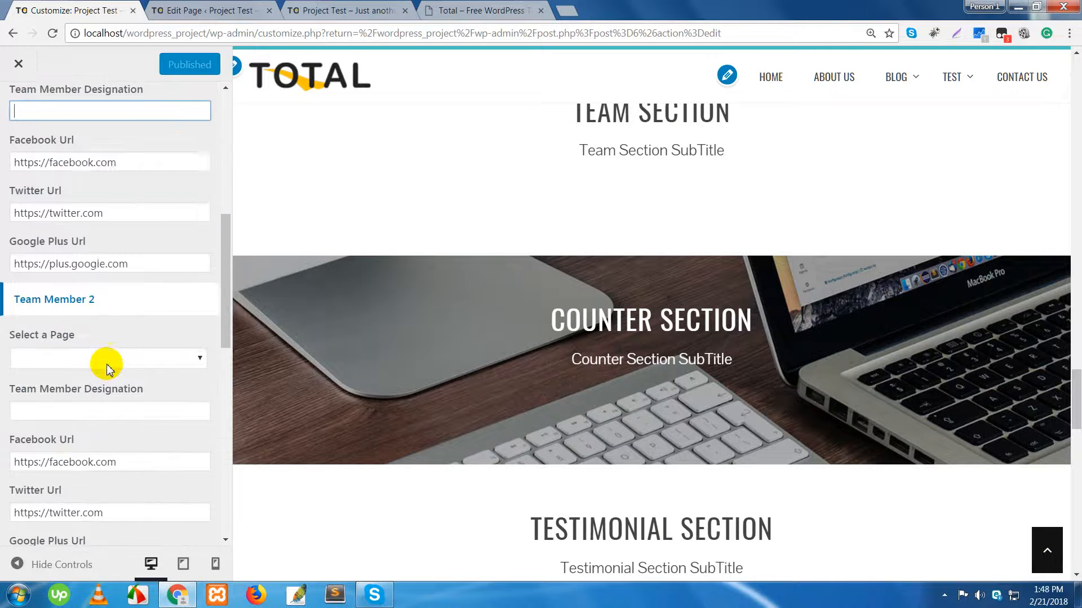
left_click(107, 362)
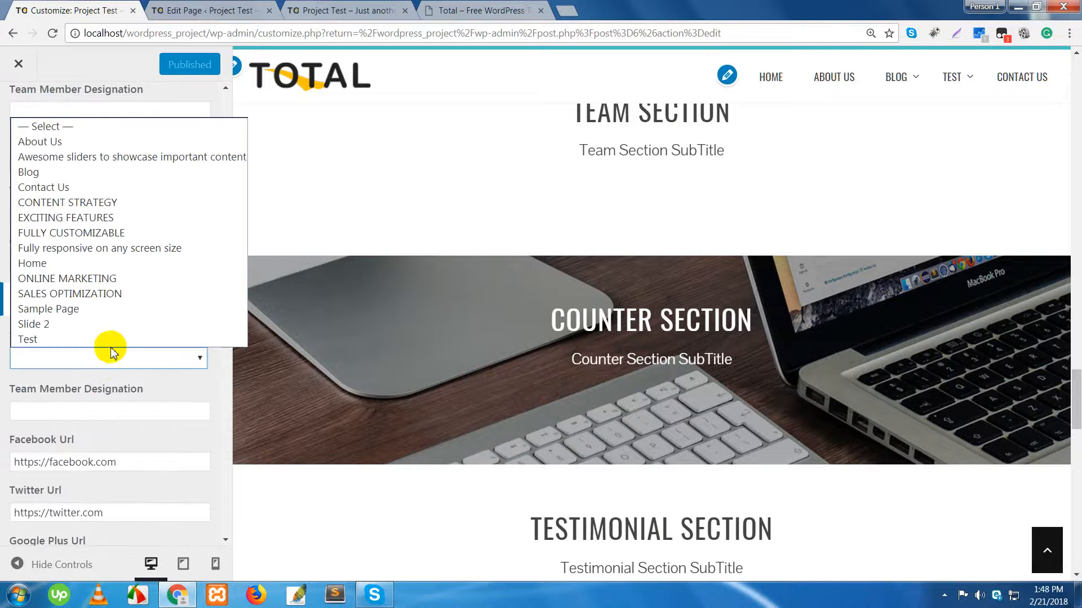
left_click(23, 413)
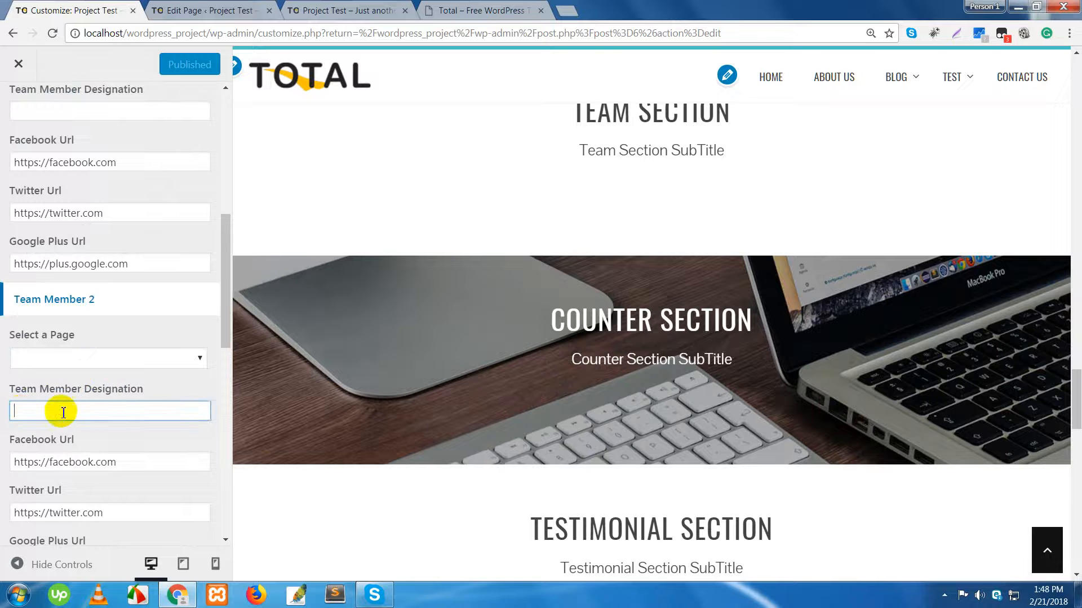
scroll(72, 411, "down", 4)
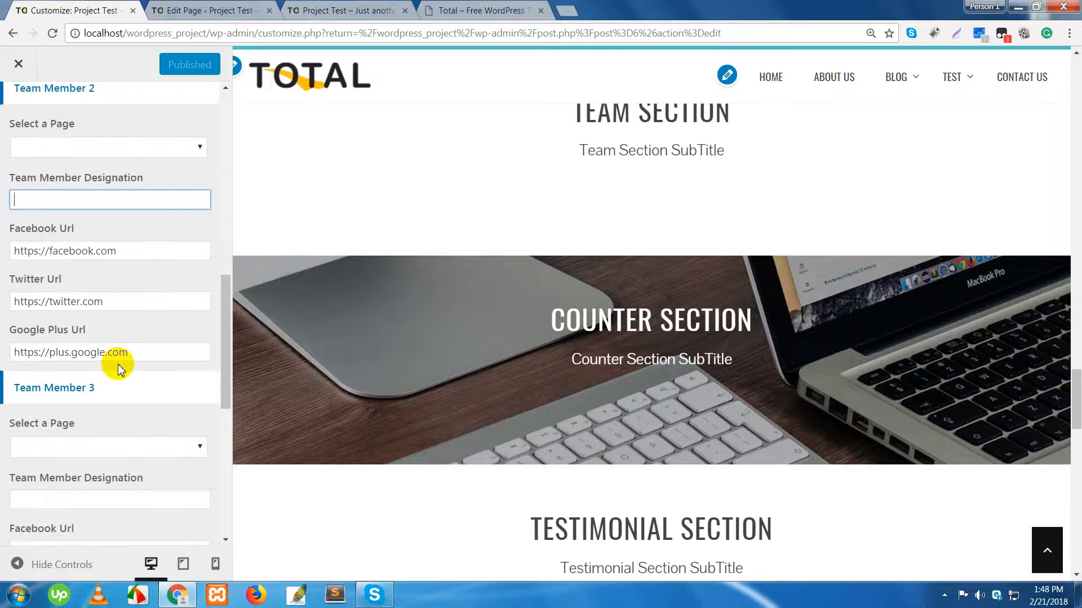
scroll(144, 369, "down", 4)
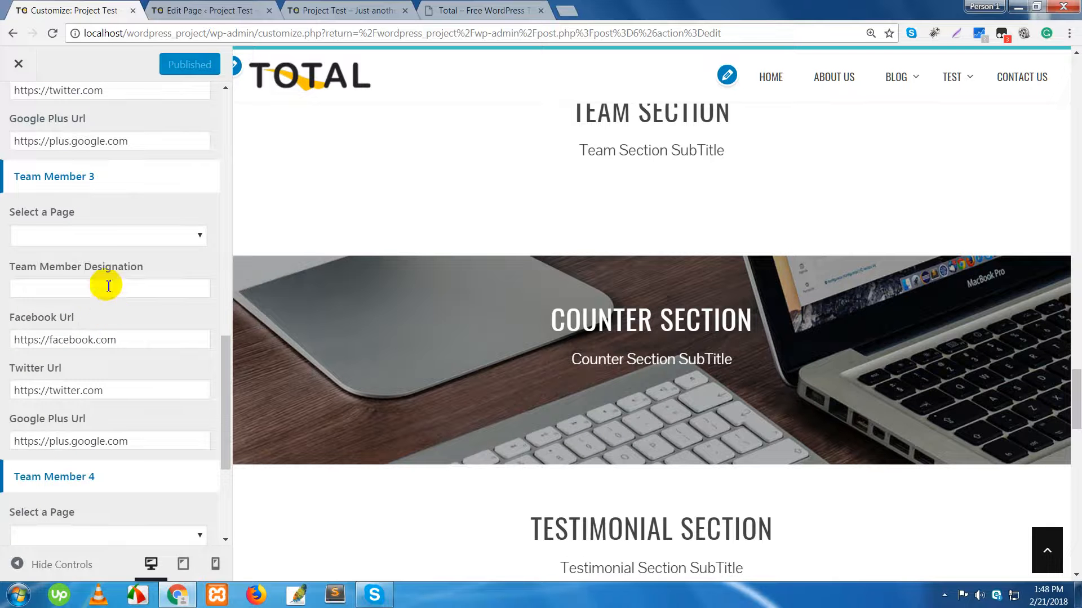
left_click(107, 237)
left_click(2, 276)
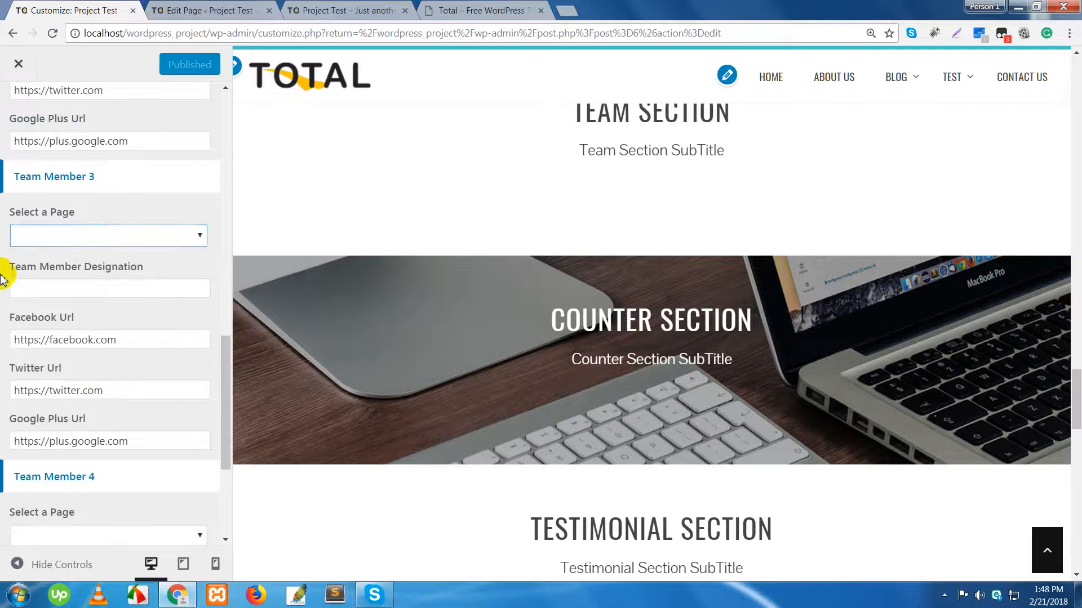
scroll(92, 491, "down", 4)
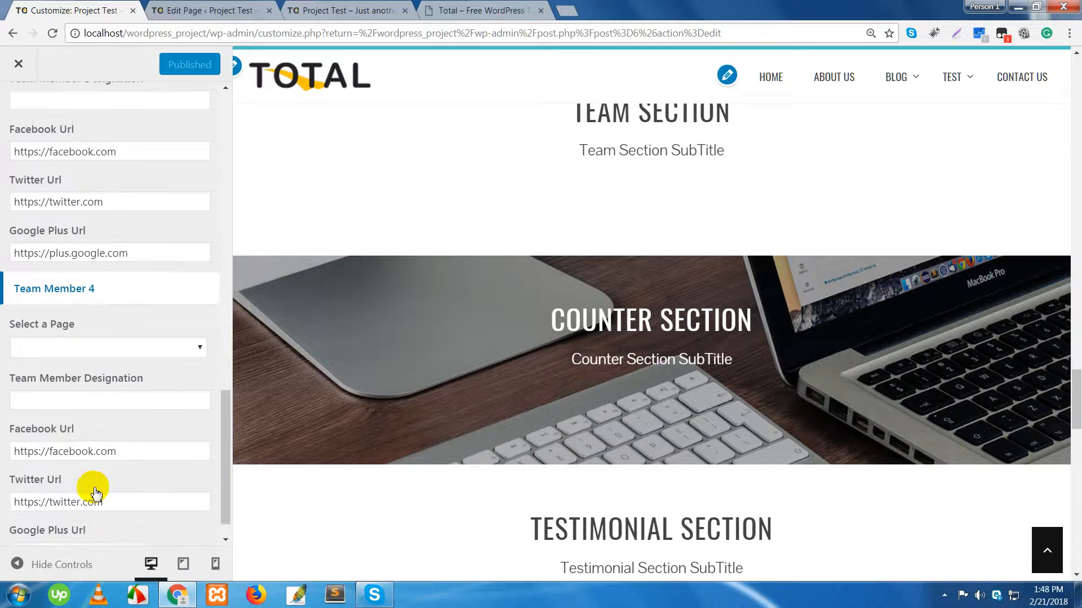
scroll(96, 493, "up", 18)
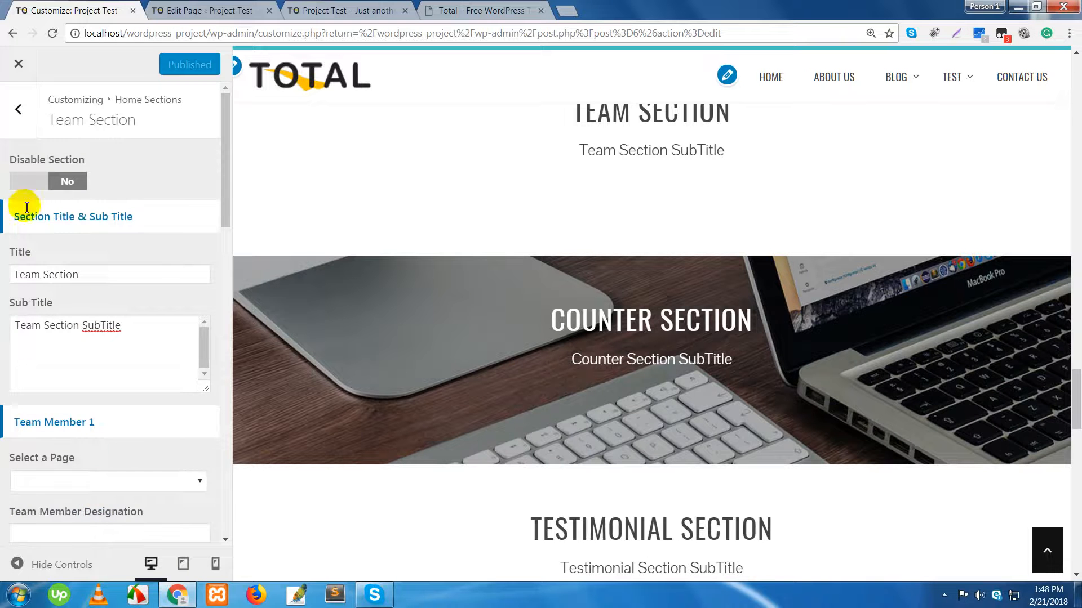
Open the Counter Section settings under Home Sections and examine the matching counter area on the Total theme demo site.
left_click(17, 110)
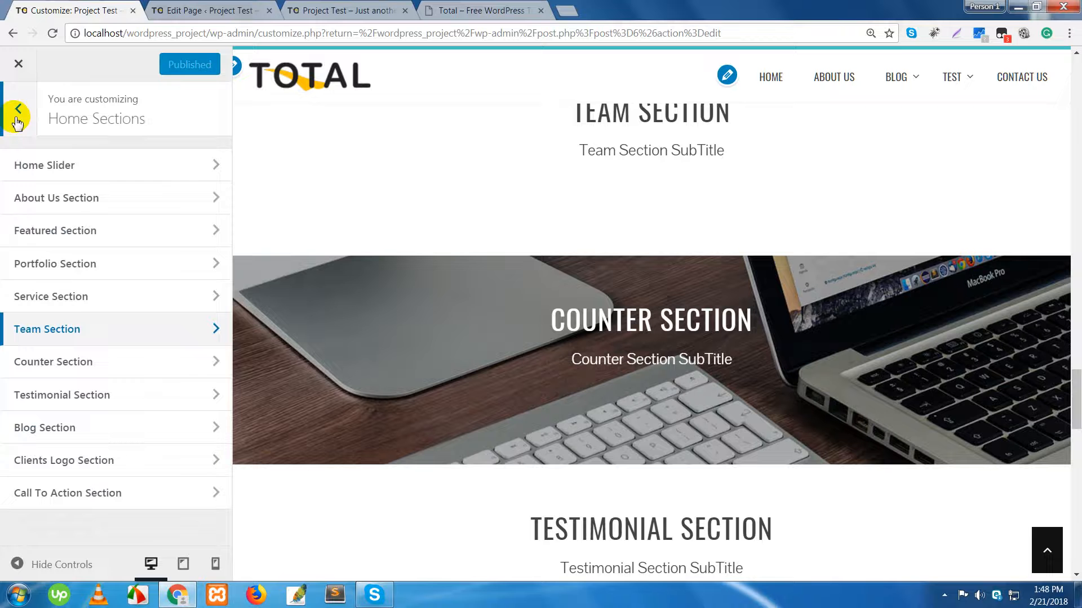
left_click(69, 365)
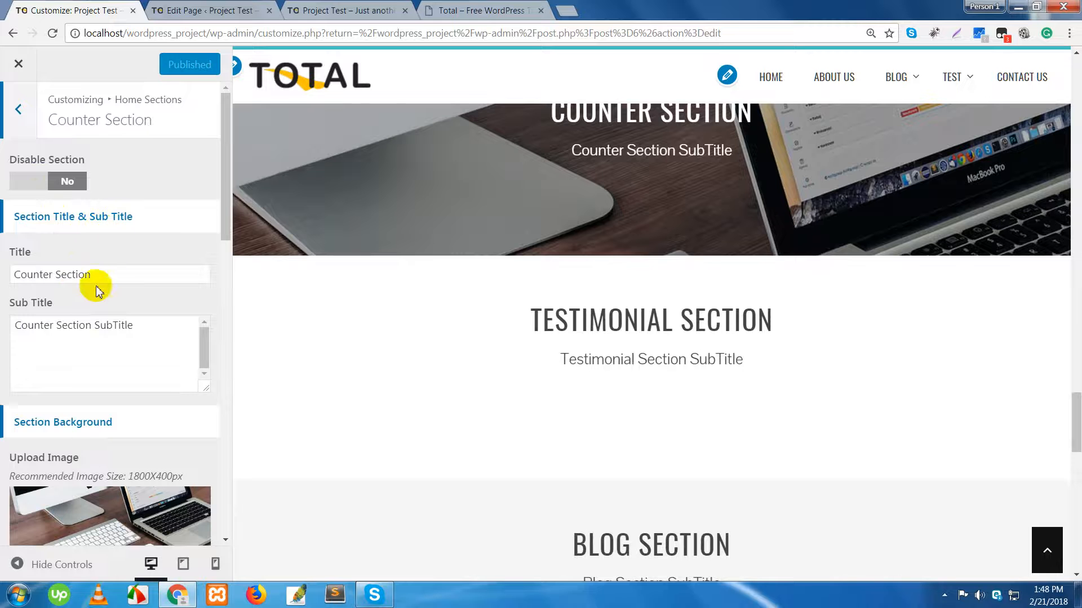
left_click(99, 345)
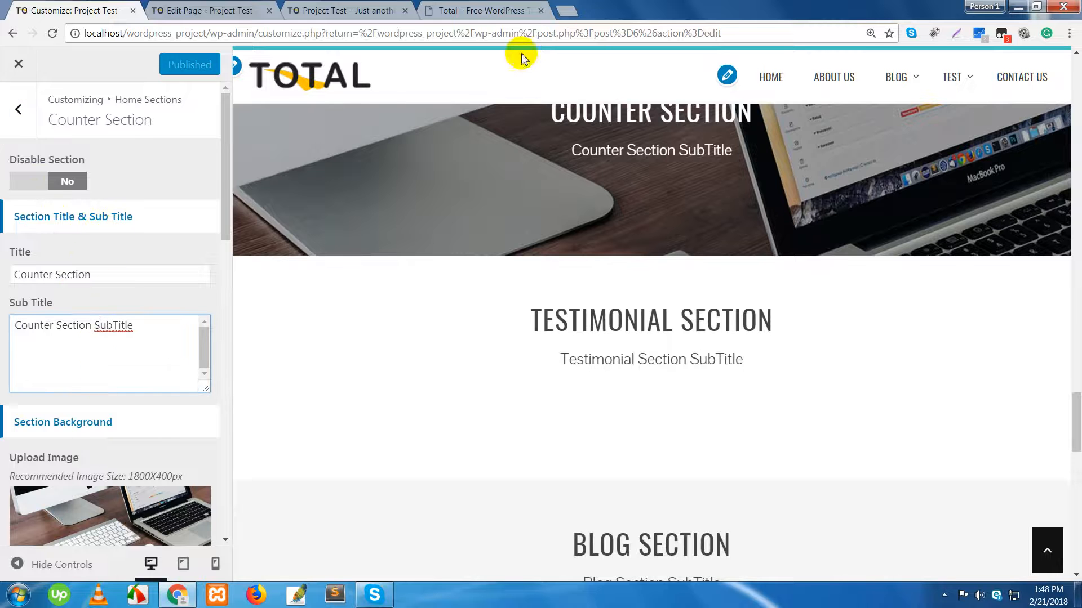
left_click(491, 11)
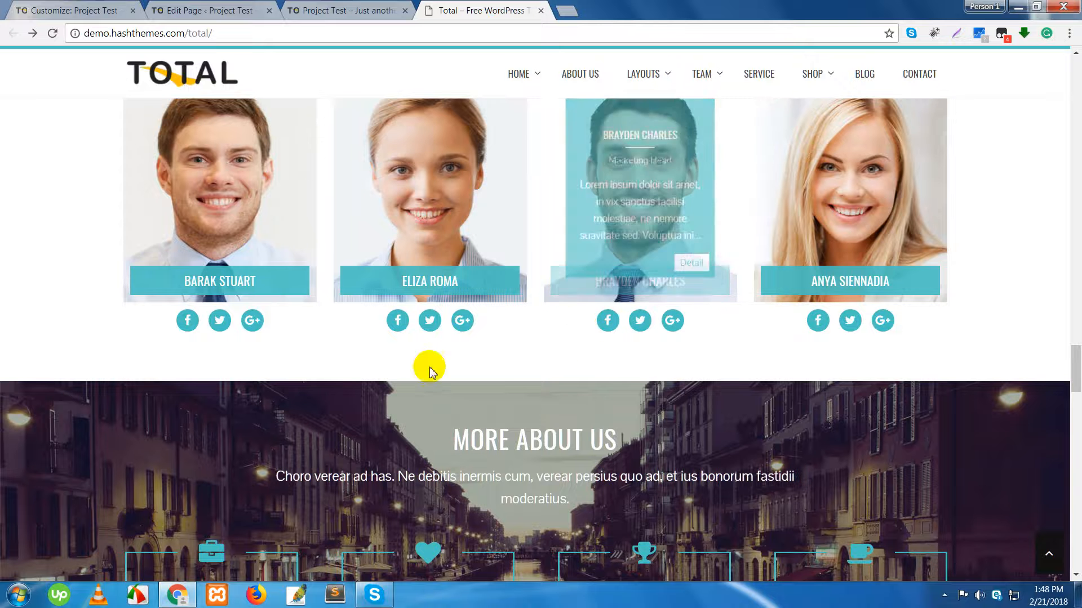
scroll(587, 383, "down", 4)
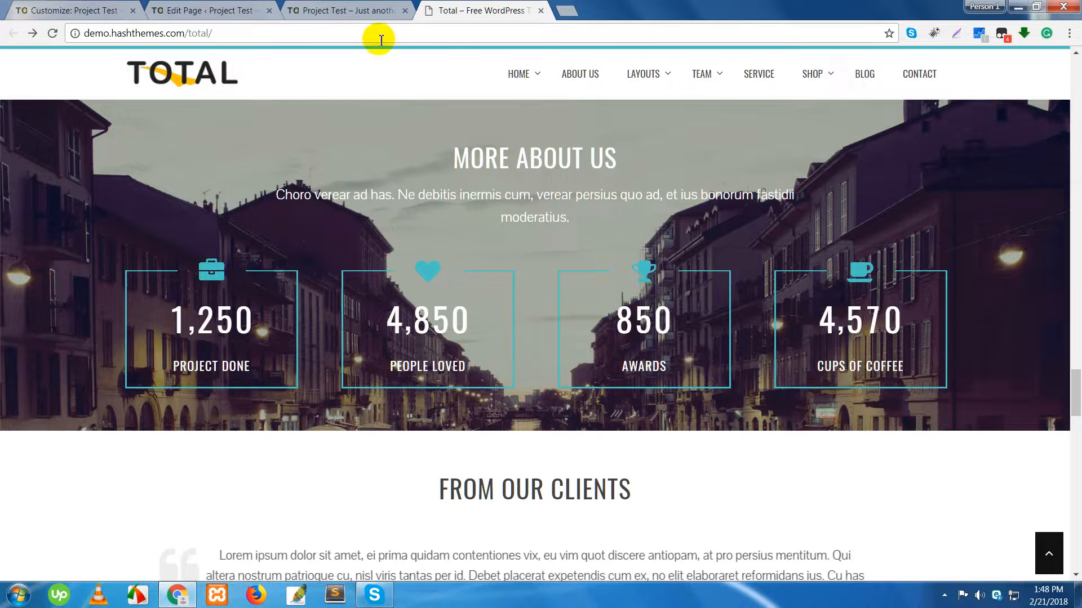
Return to the customizer and review the Counter Section's background image and Counter1 fields.
left_click(210, 8)
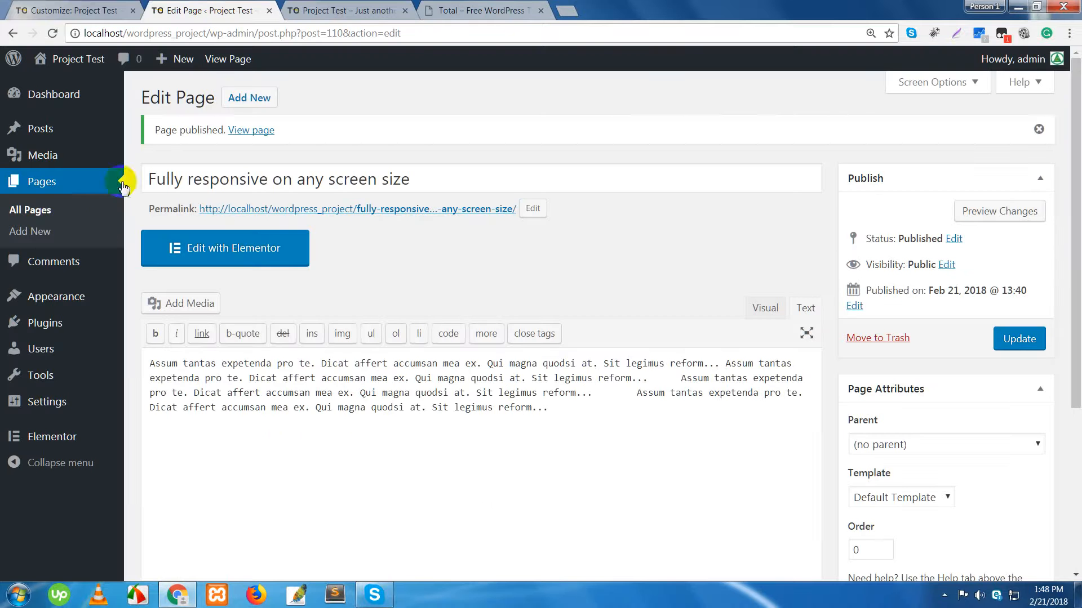
left_click(66, 14)
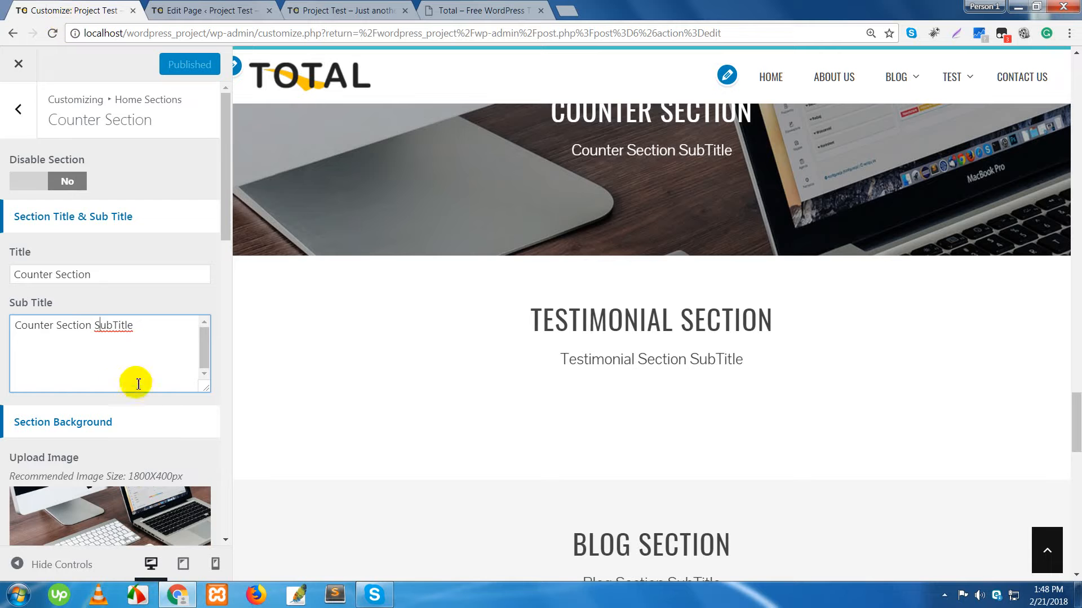
scroll(137, 399, "down", 2)
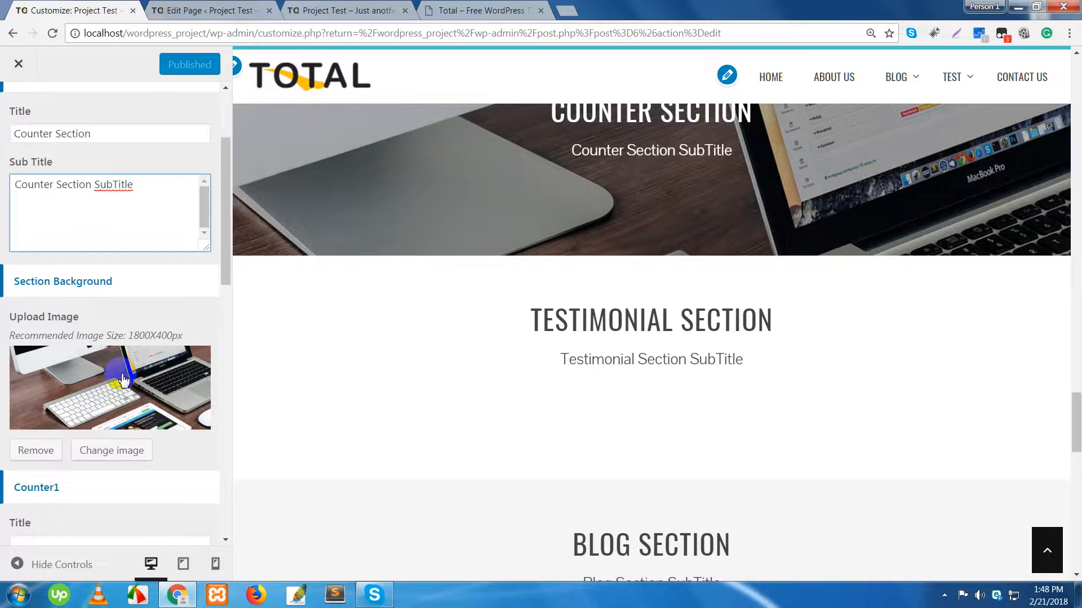
scroll(121, 380, "down", 3)
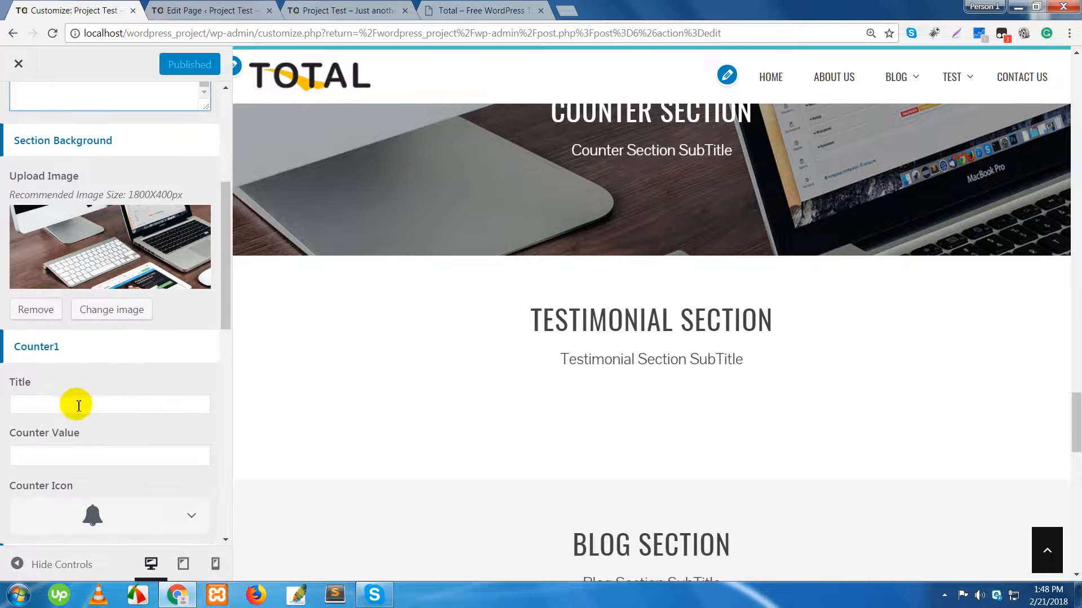
left_click(78, 405)
Examine the value and label of the first counter, Project Done, on the theme demo page.
left_click(449, 10)
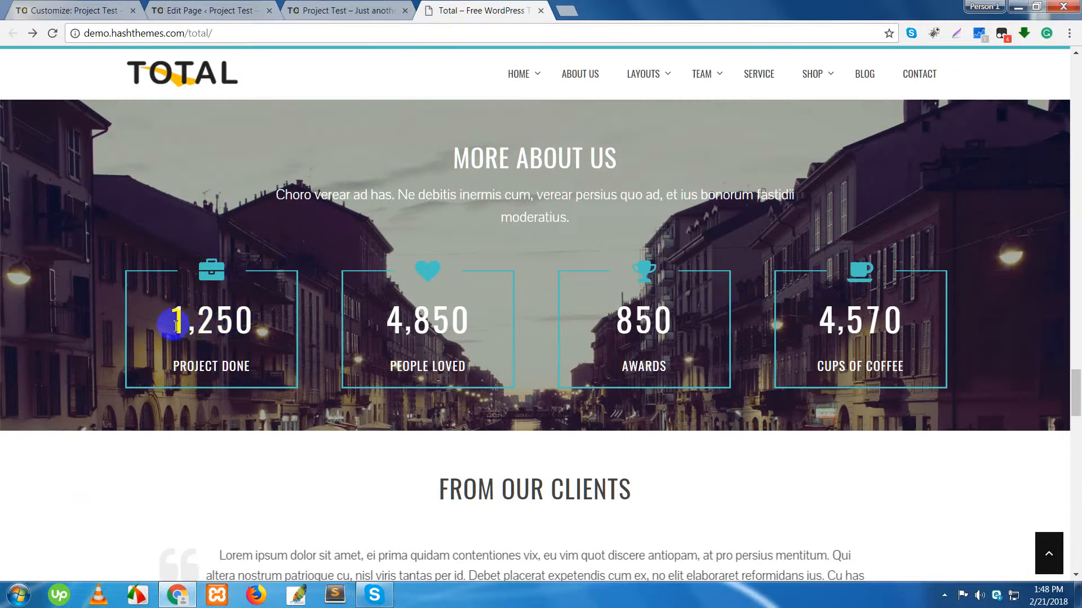
left_click_drag(164, 322, 258, 316)
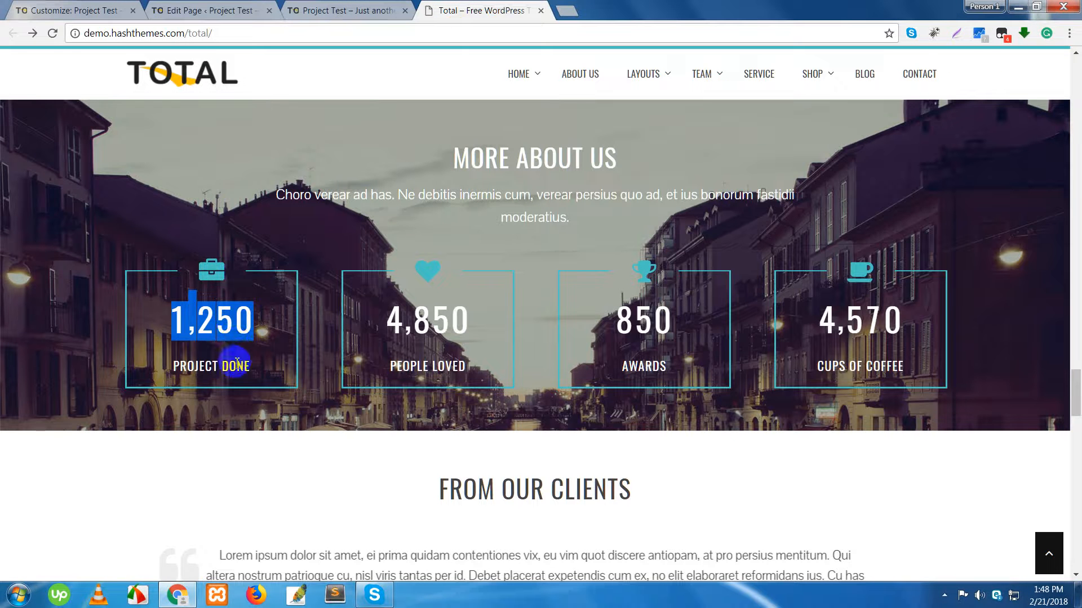
left_click(237, 362)
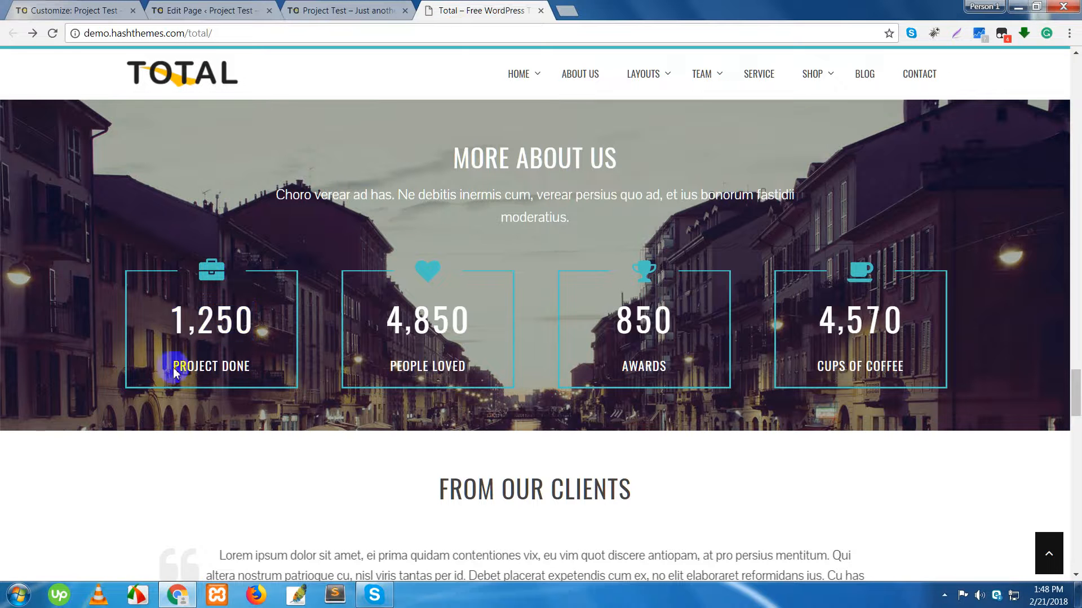
left_click_drag(173, 368, 228, 363)
left_click_drag(188, 323, 215, 324)
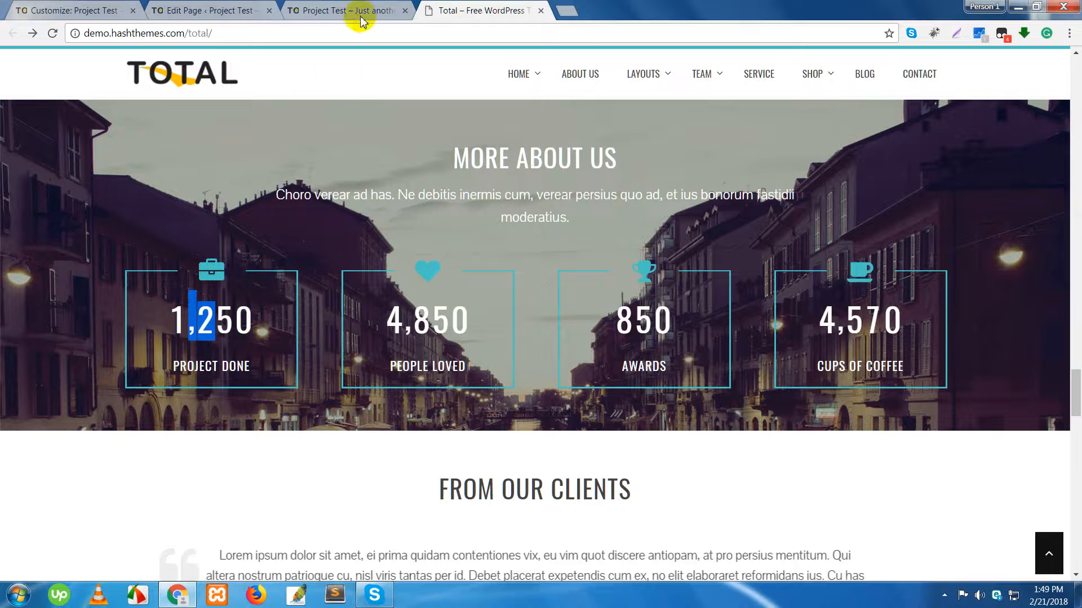
Back in the customizer, review the title, counter value and icon fields for Counter1 through Counter4.
left_click(96, 11)
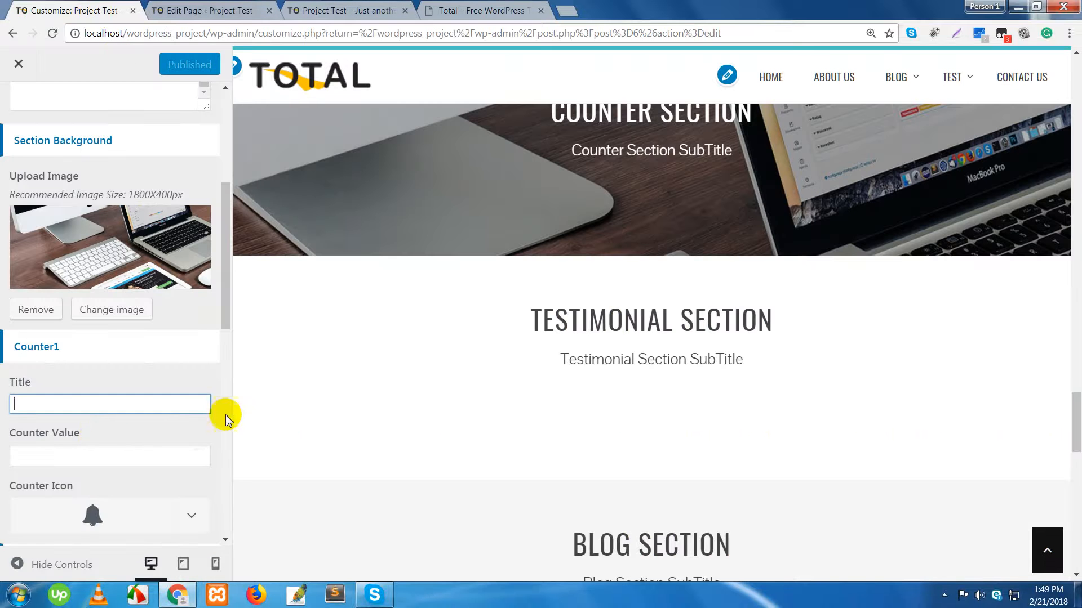
left_click(94, 456)
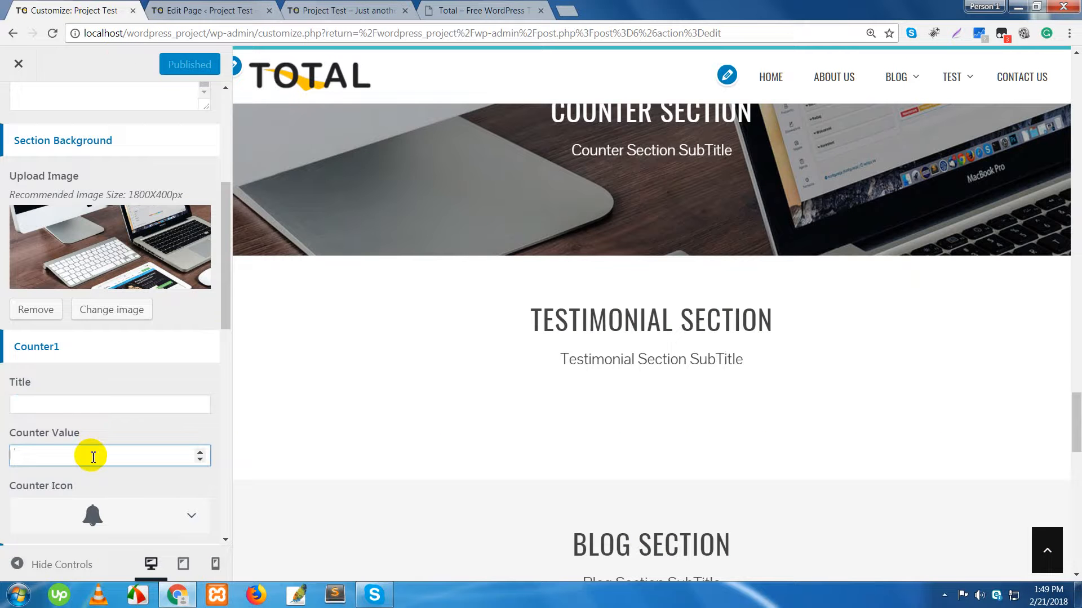
left_click(93, 408)
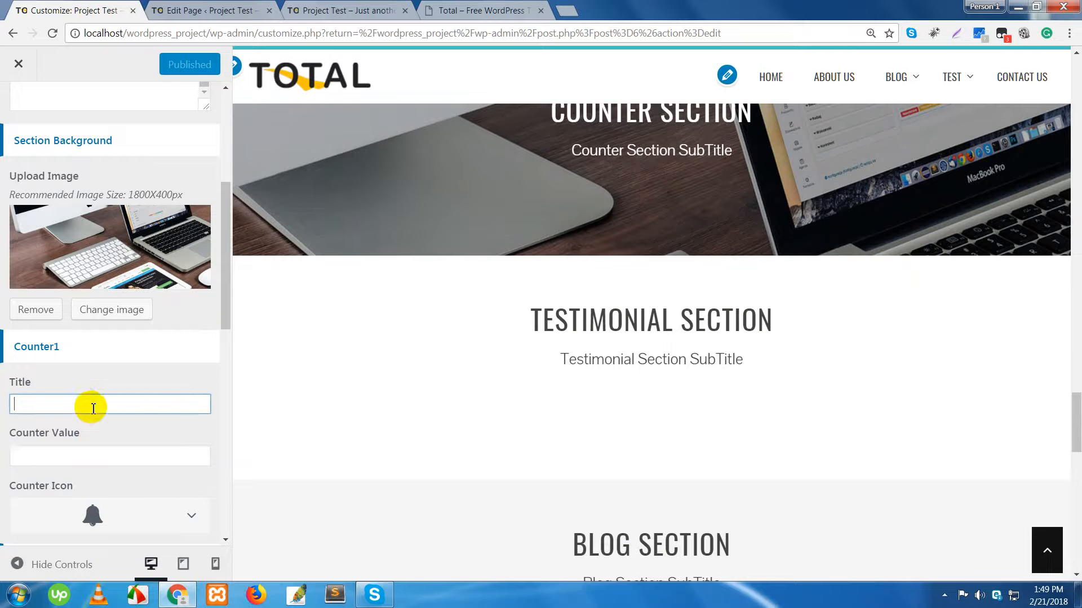
scroll(94, 404, "down", 3)
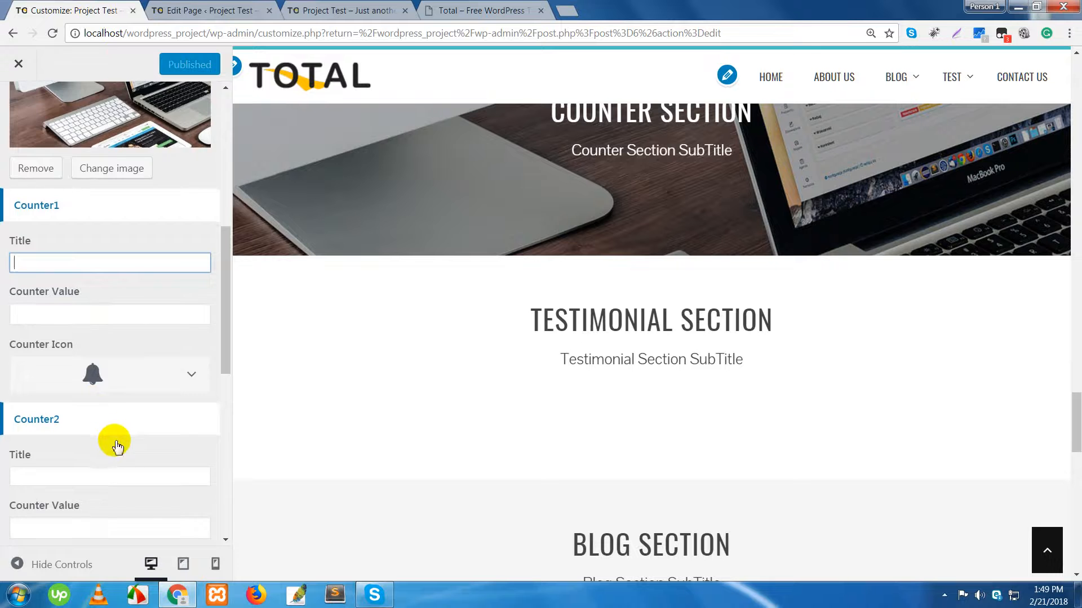
scroll(116, 440, "down", 4)
scroll(119, 437, "down", 3)
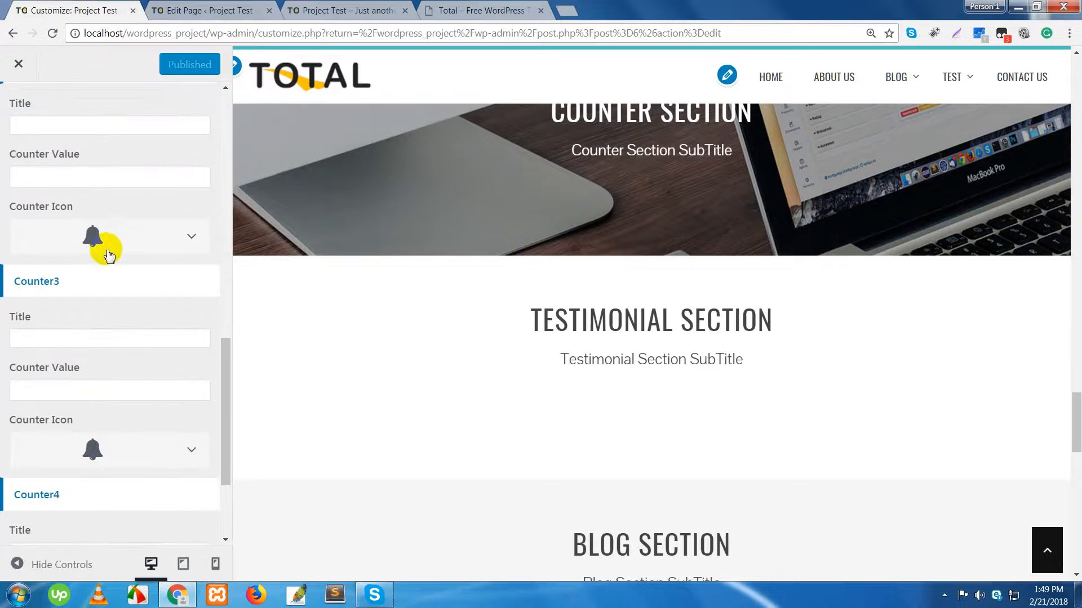
left_click(77, 340)
left_click(82, 392)
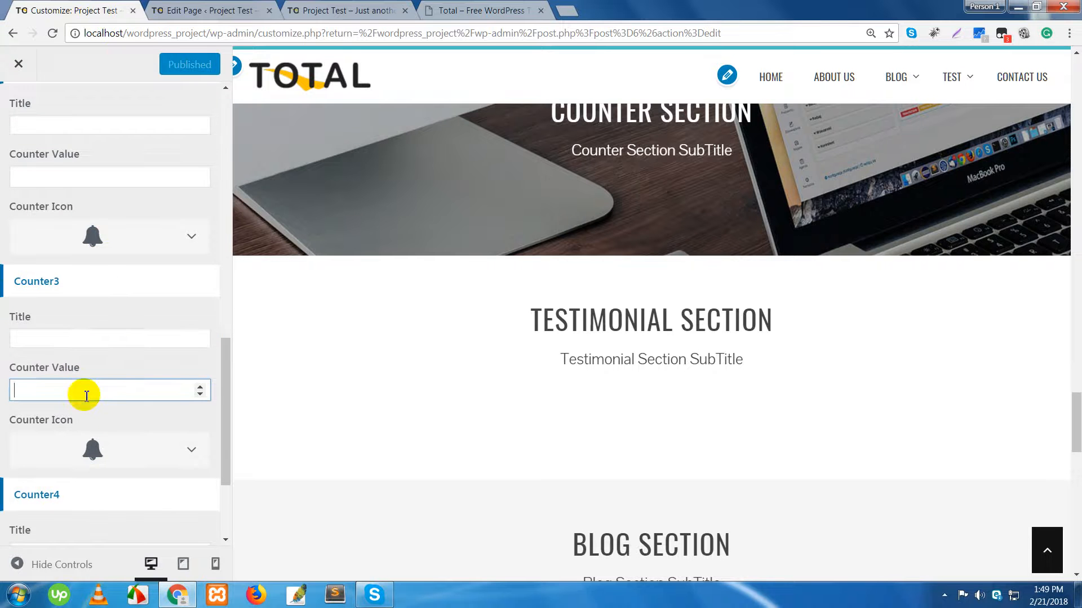
scroll(119, 424, "down", 3)
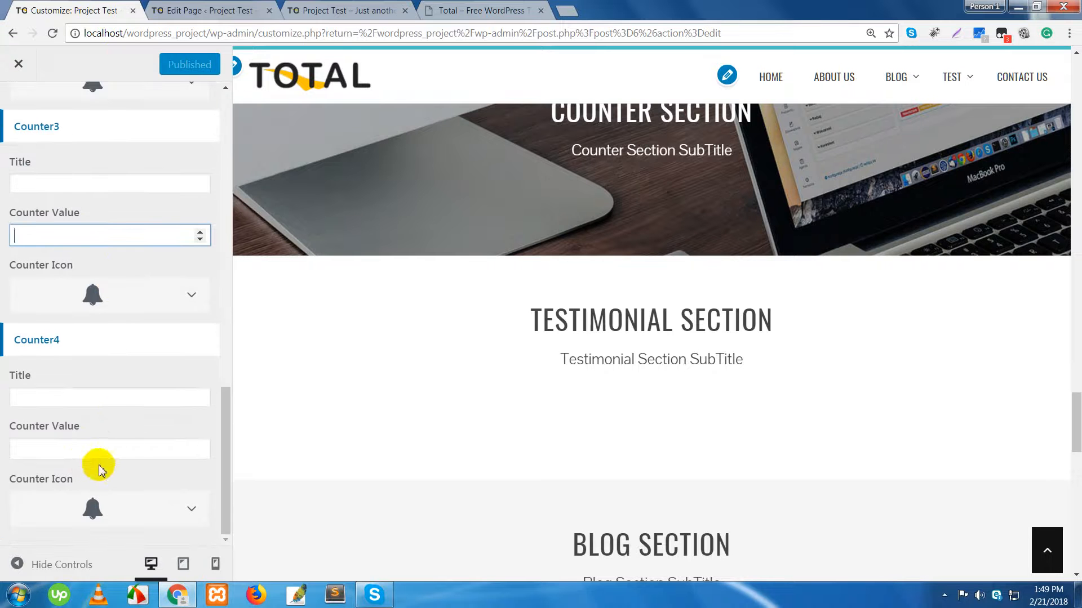
scroll(93, 403, "up", 7)
scroll(93, 403, "up", 10)
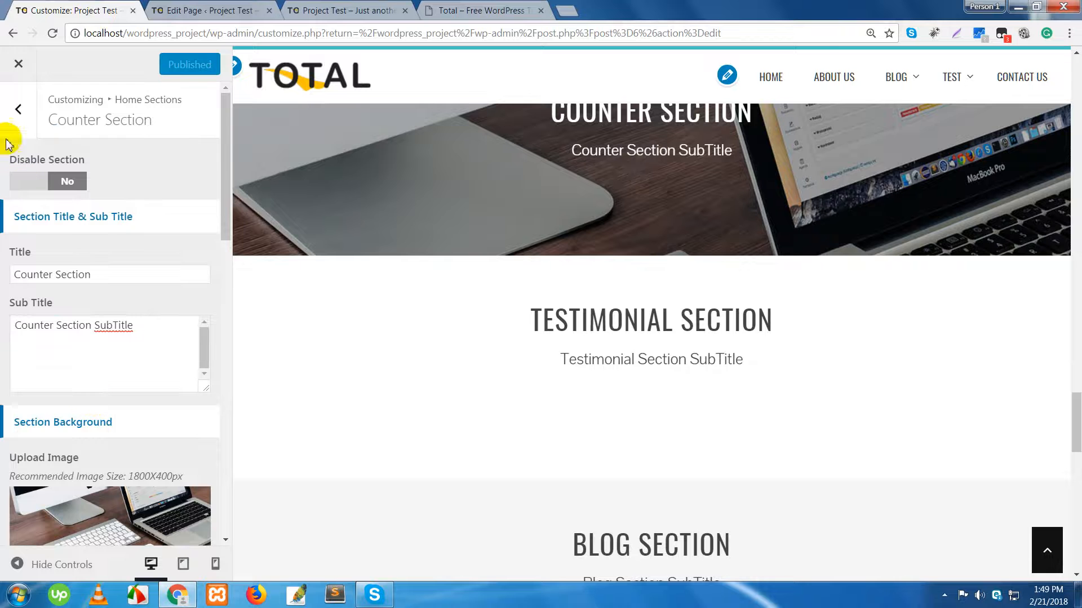
Open the Testimonial Section settings from the home sections list and review its title and subtitle fields.
left_click(16, 115)
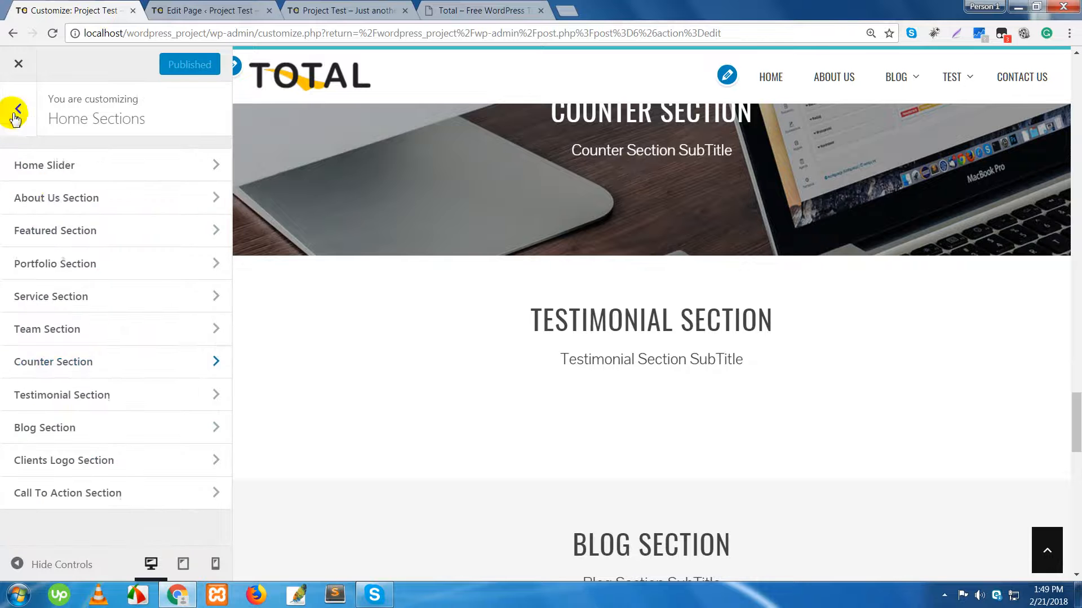
left_click(69, 395)
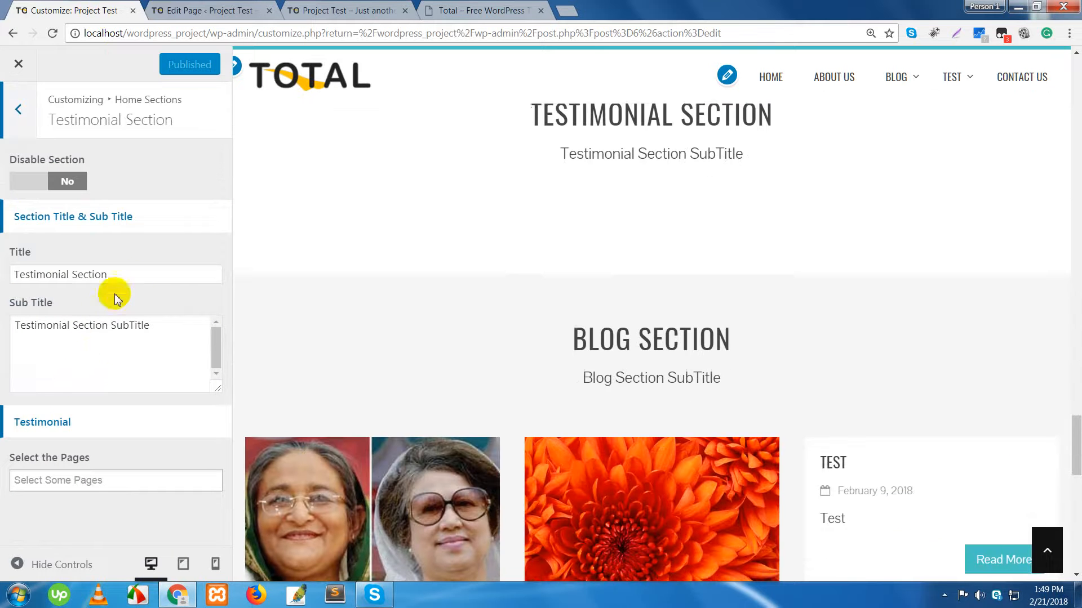
left_click(137, 274)
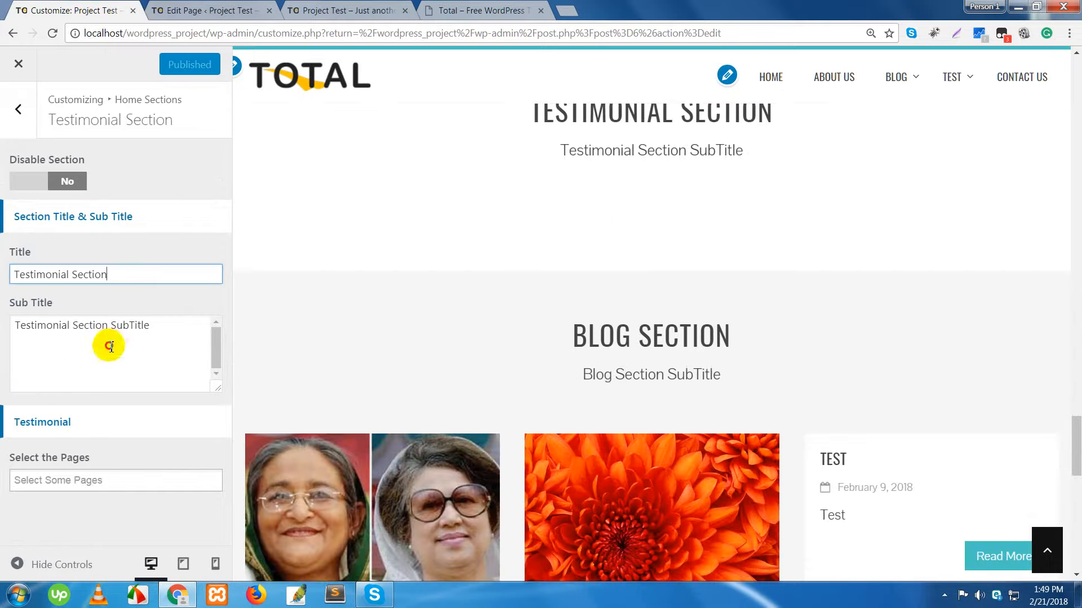
left_click(108, 327)
Select the CONTENT STRATEGY and About Us pages for the Testimonial Section and publish the changes.
left_click(101, 480)
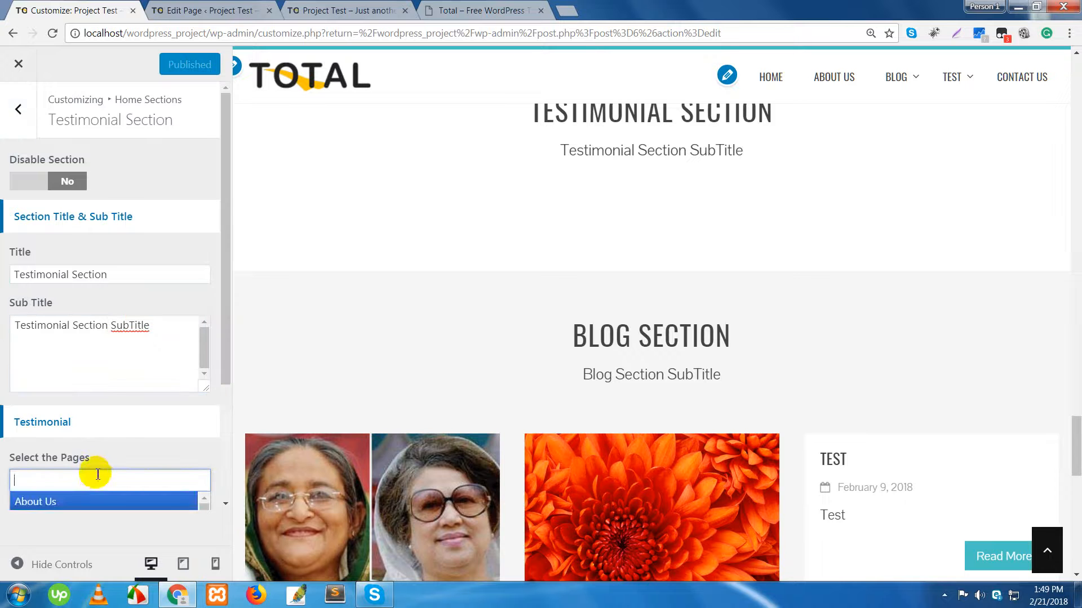
scroll(132, 498, "down", 2)
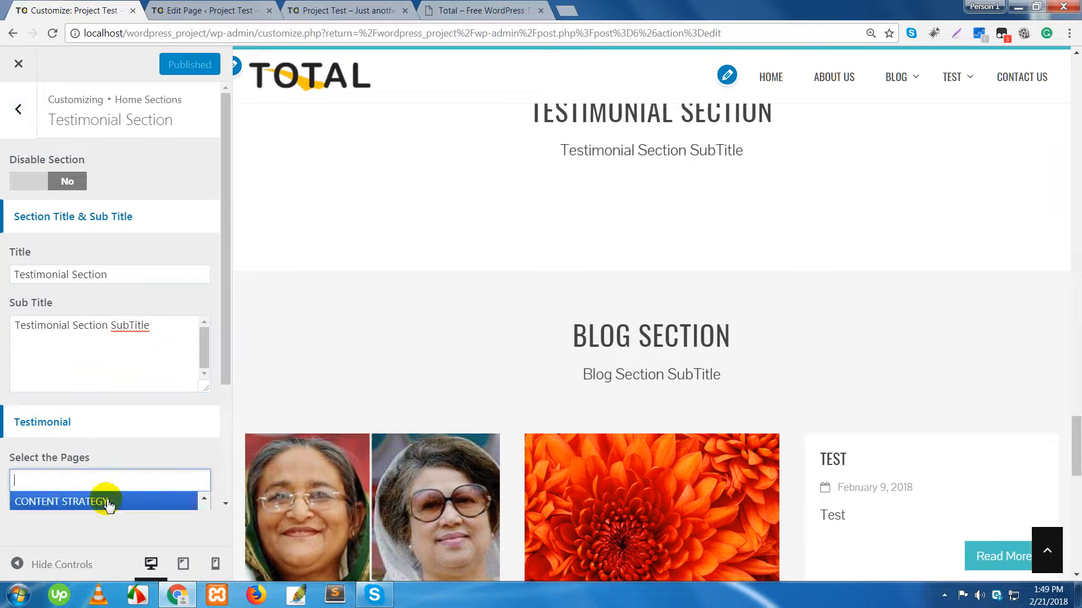
left_click(136, 502)
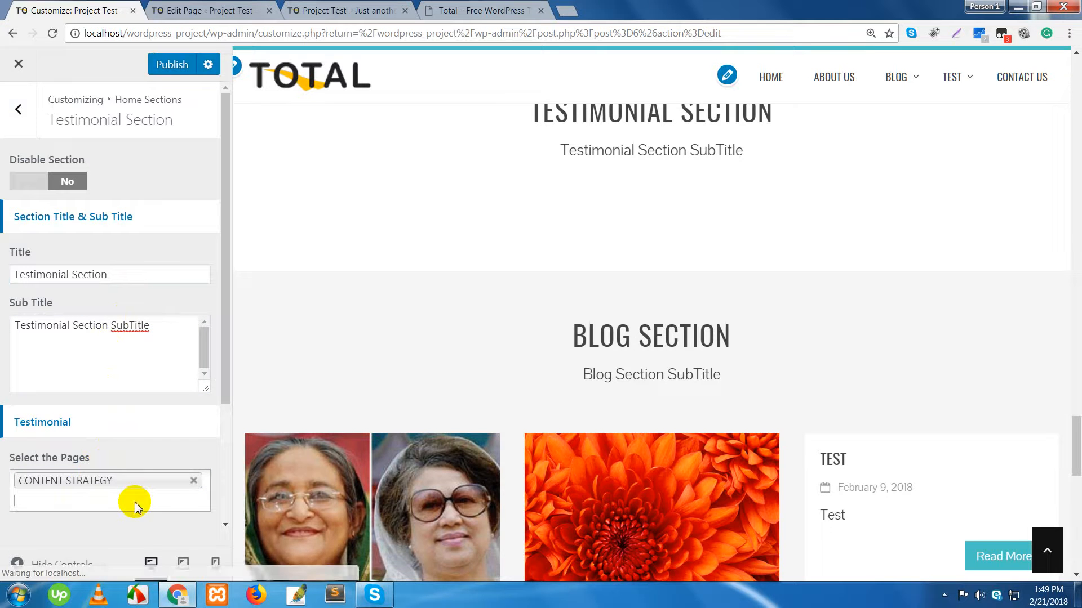
left_click(195, 494)
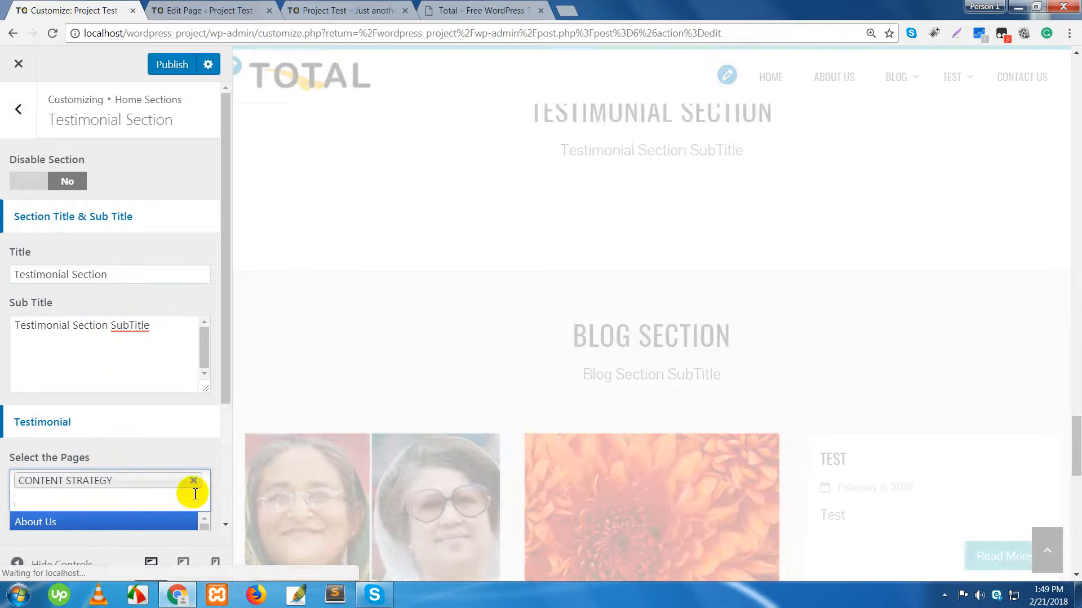
left_click(80, 526)
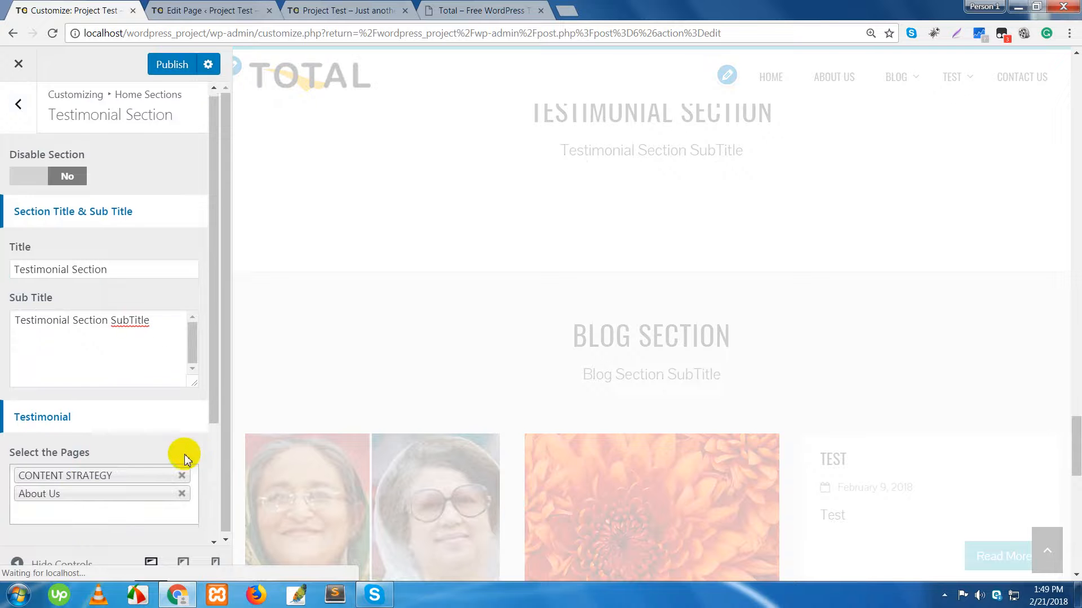
scroll(169, 450, "down", 3)
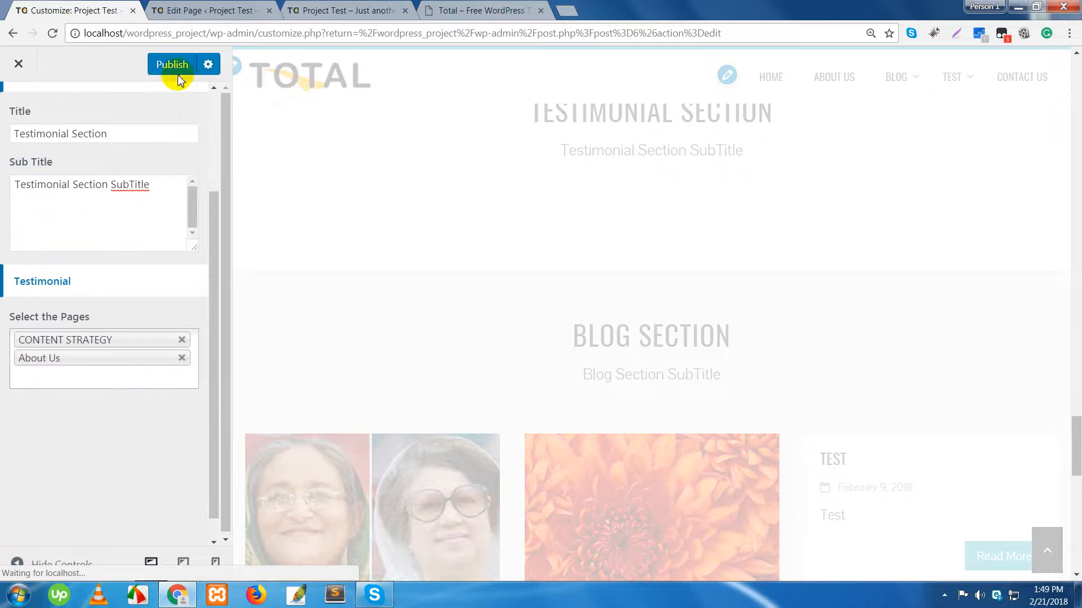
left_click(179, 79)
On the theme demo site, browse through the client testimonials slider in the From Our Clients section.
left_click(442, 11)
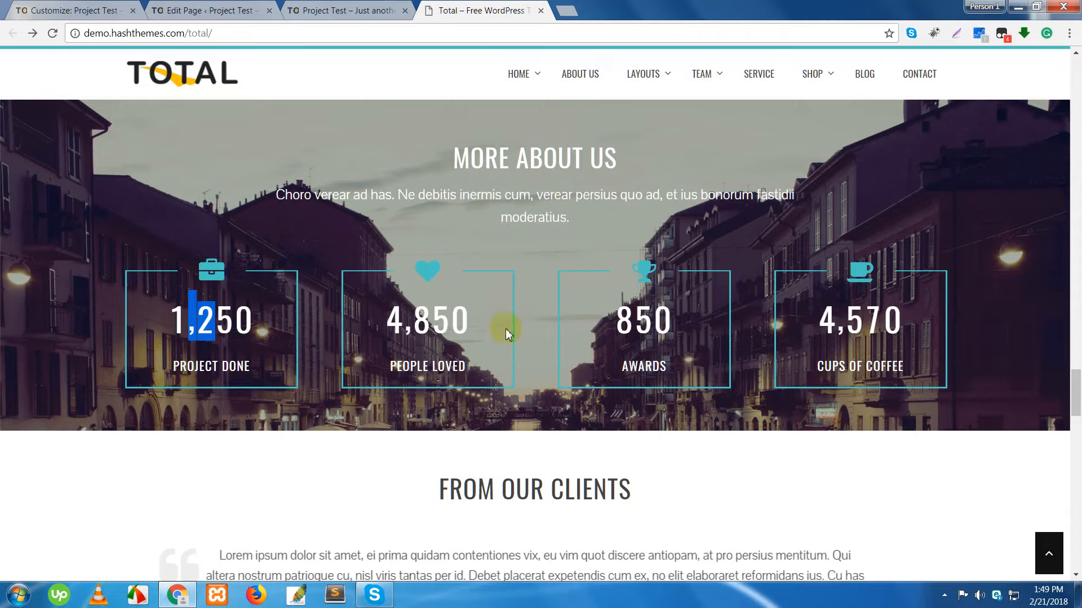
scroll(495, 428, "down", 5)
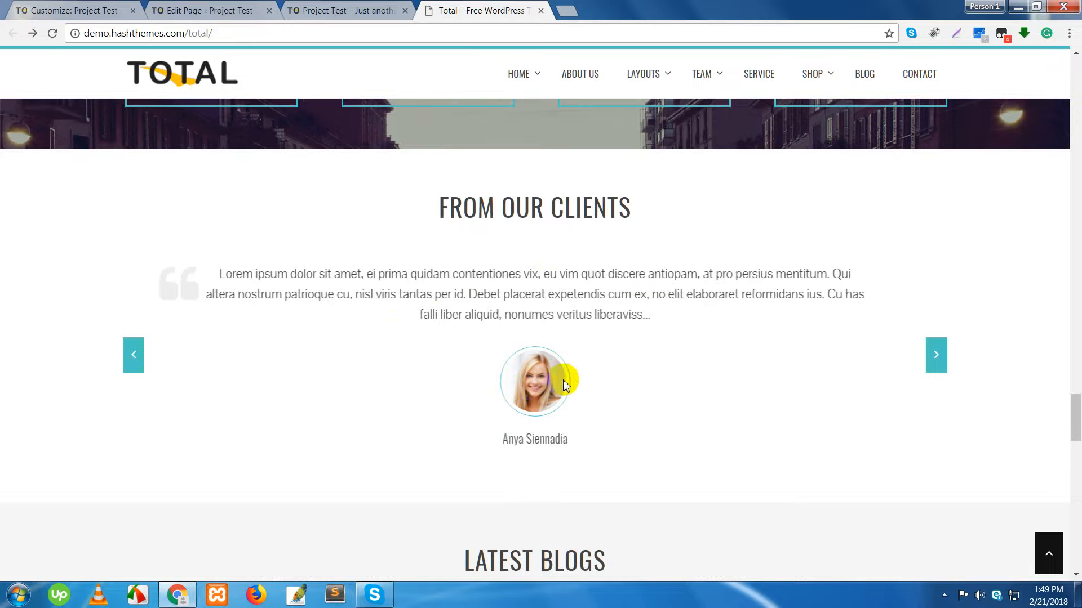
left_click(936, 356)
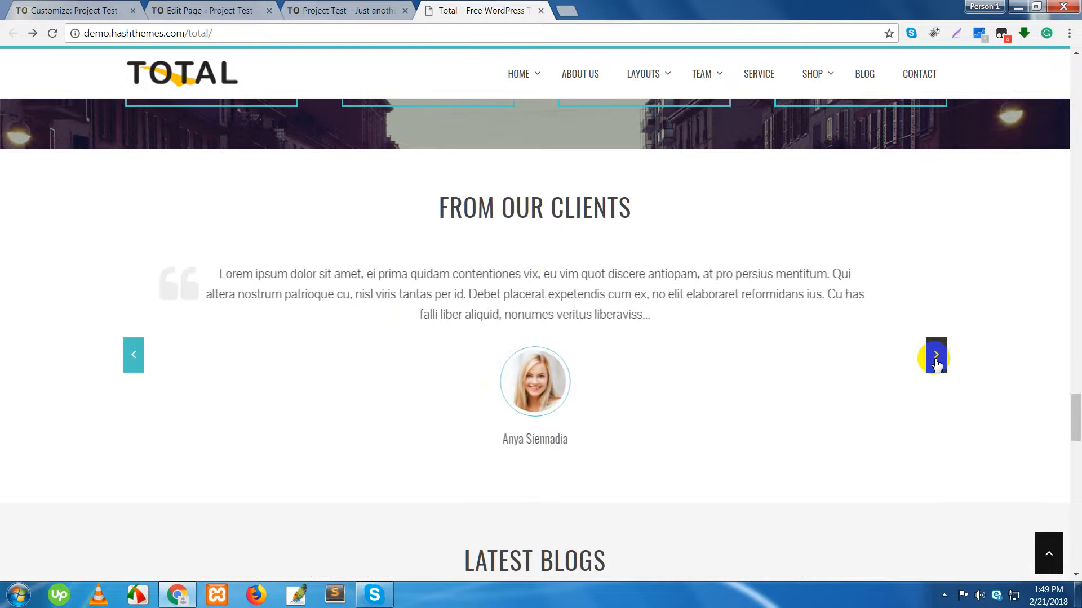
left_click(936, 356)
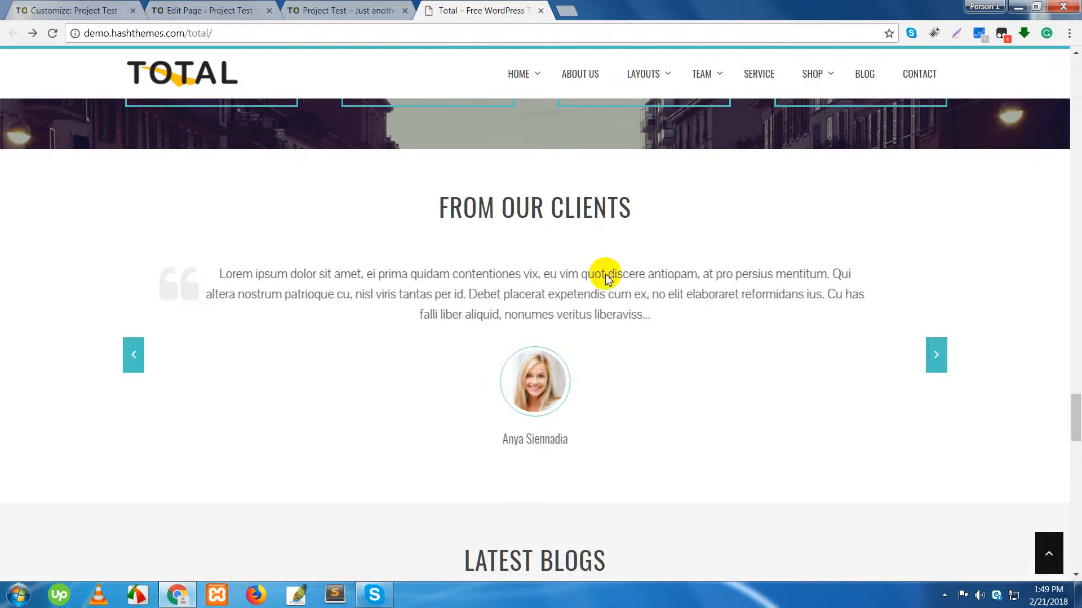
left_click(937, 364)
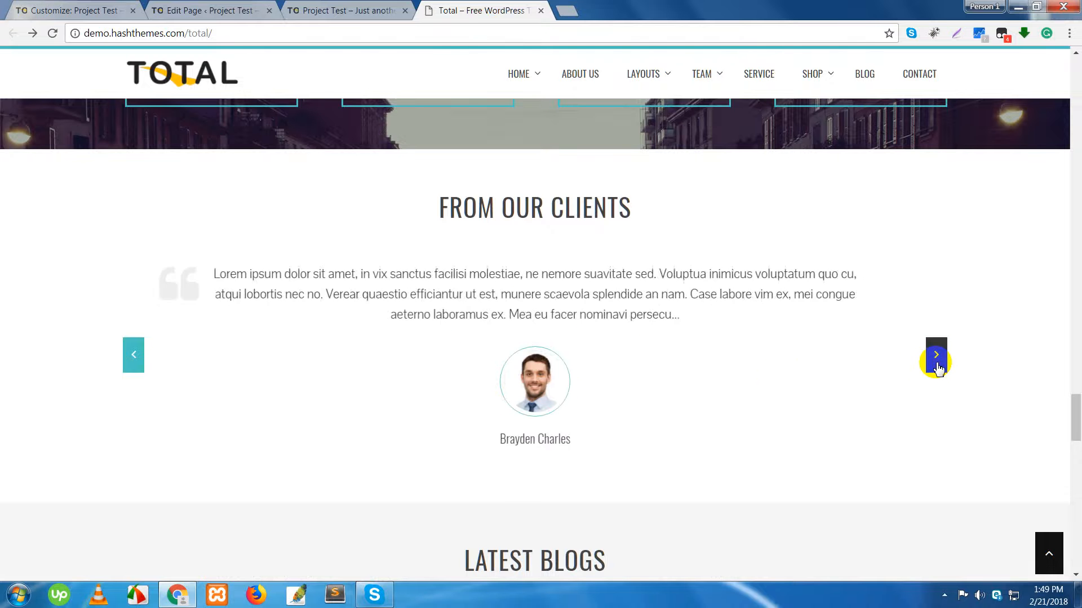
Advance the demo's client testimonials slider, and reload the Project Test home page to find its testimonial section.
left_click(937, 363)
left_click(937, 364)
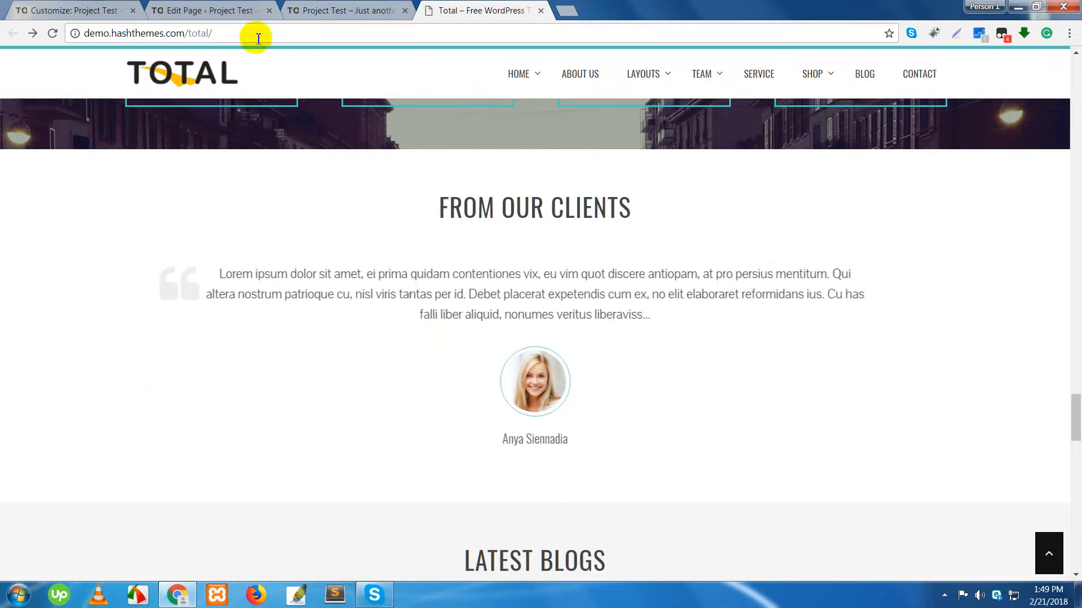
left_click(325, 10)
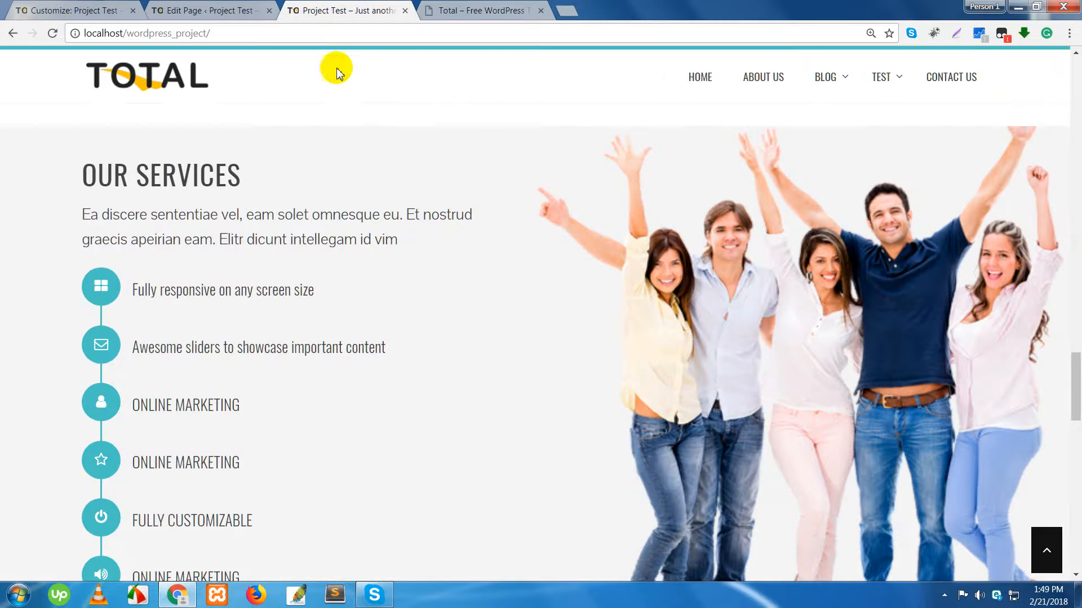
right_click(316, 14)
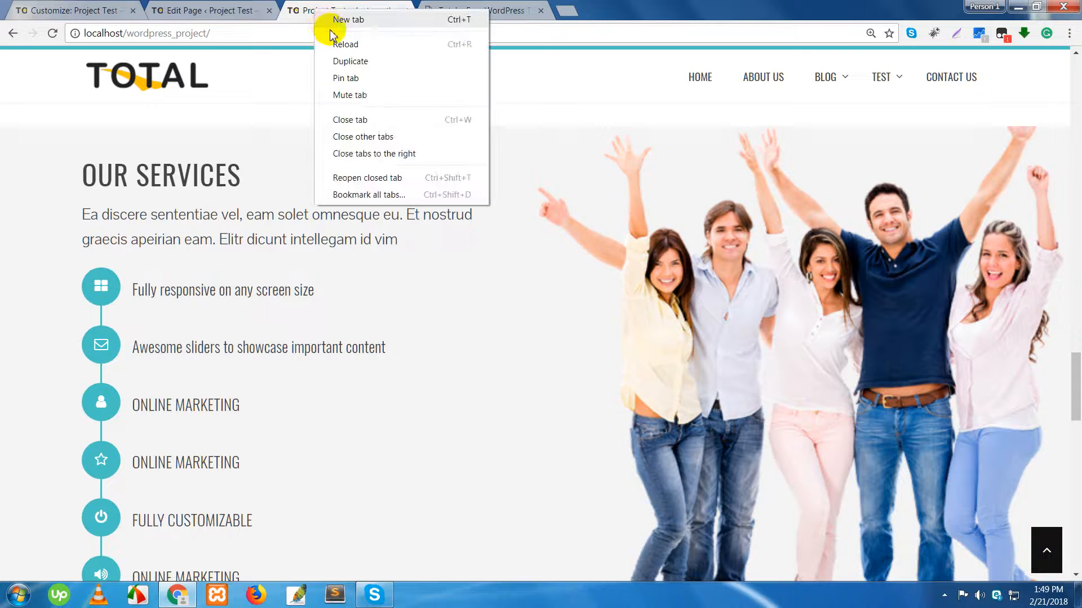
left_click(338, 42)
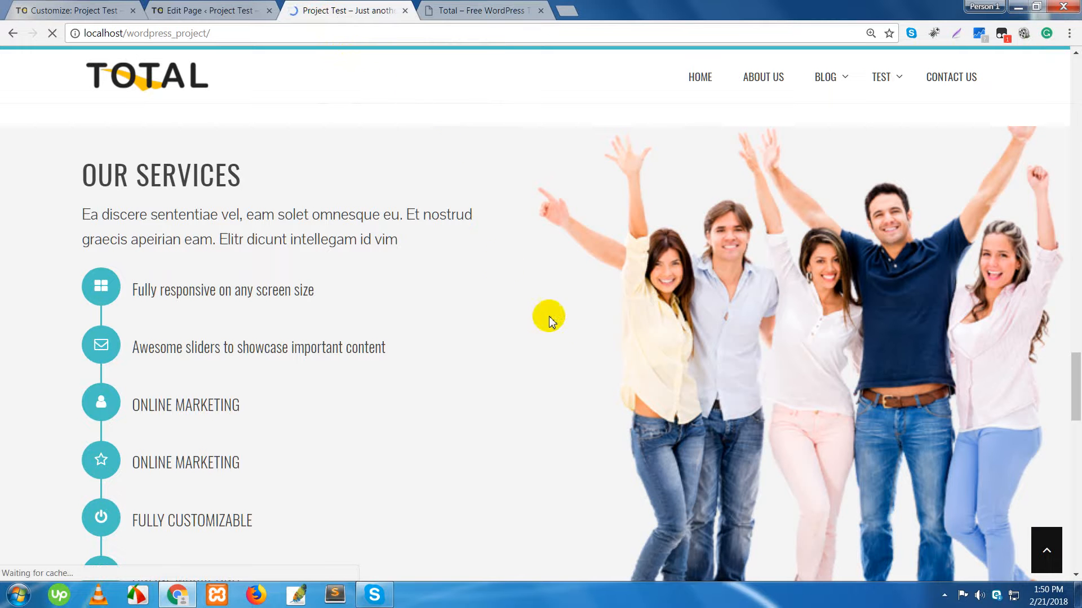
scroll(487, 385, "down", 5)
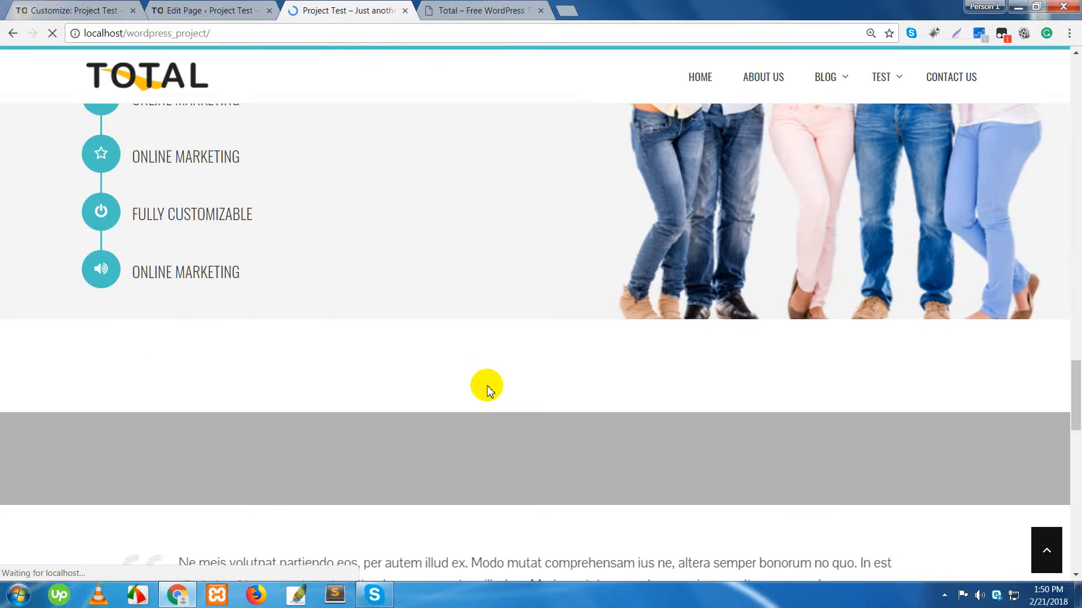
scroll(486, 386, "down", 5)
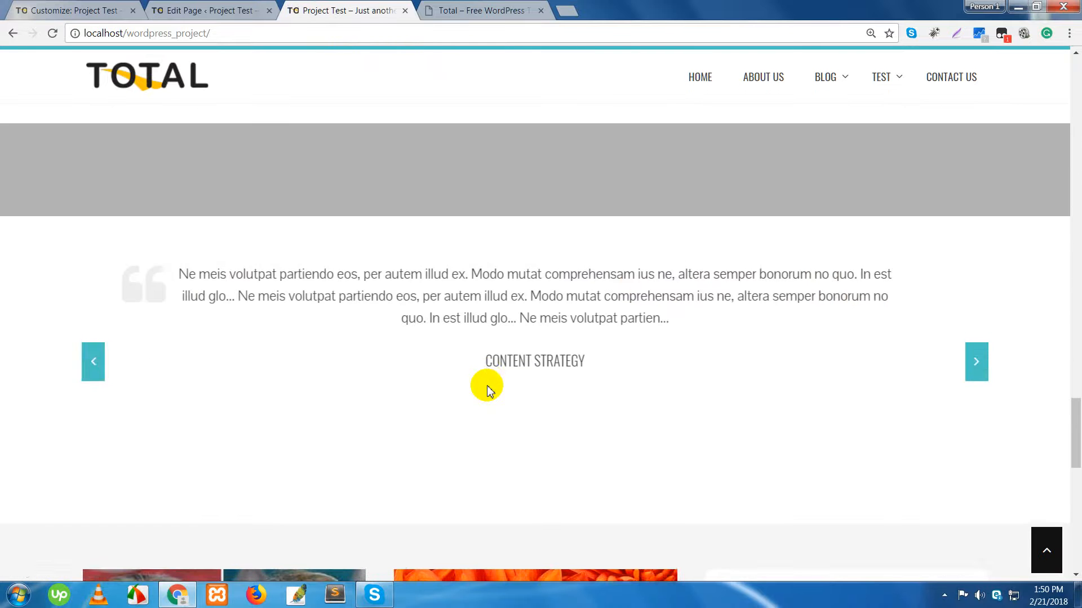
scroll(391, 359, "down", 4)
scroll(391, 358, "up", 5)
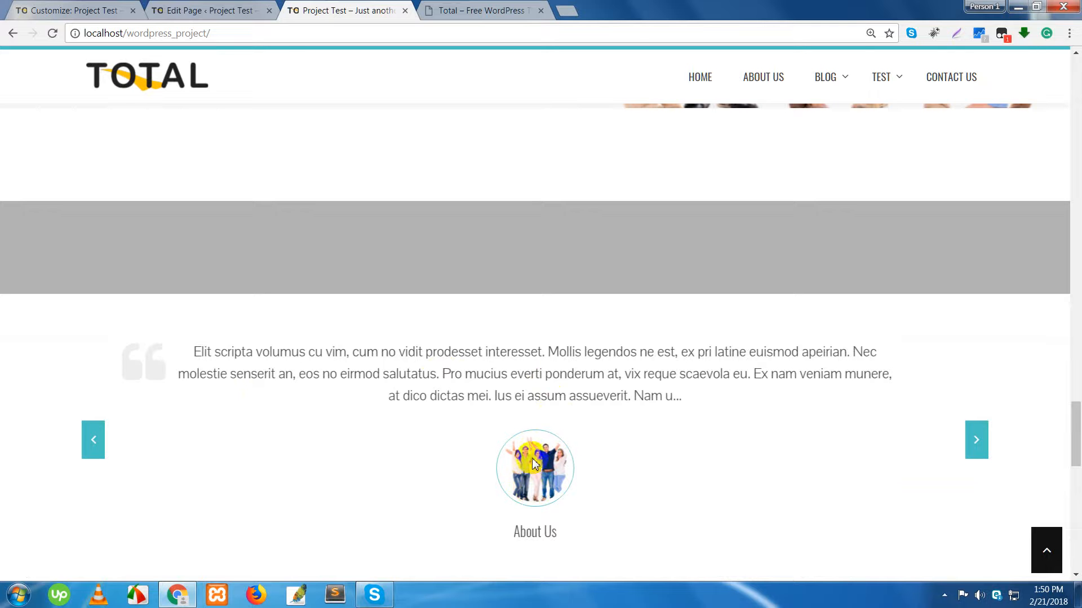
Page through the CONTENT STRATEGY and About Us testimonials in the Project Test home page slider.
left_click(980, 438)
left_click(983, 438)
left_click(983, 438)
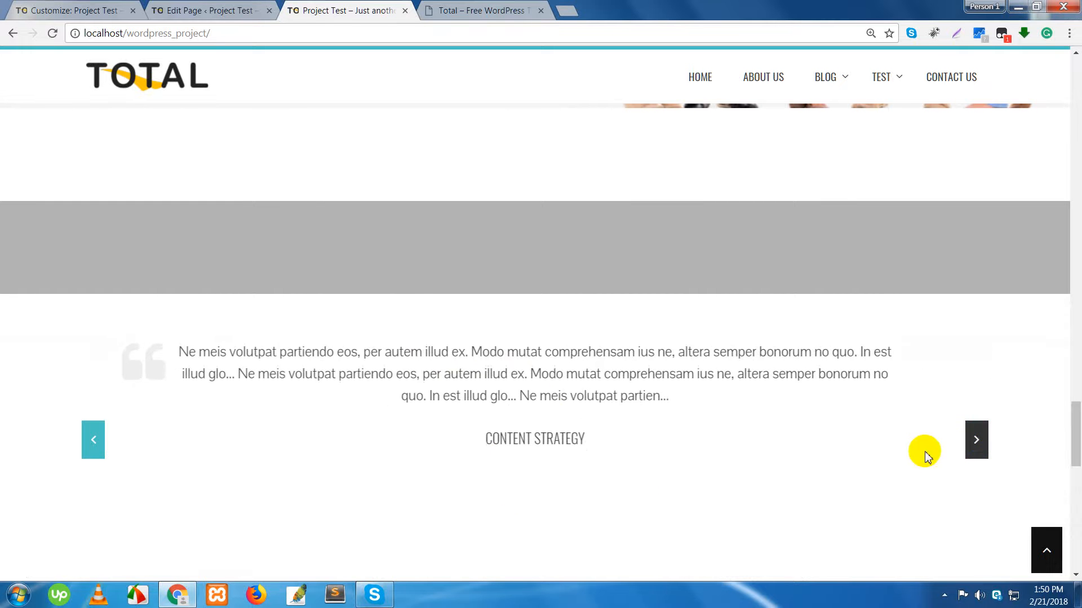
left_click(978, 442)
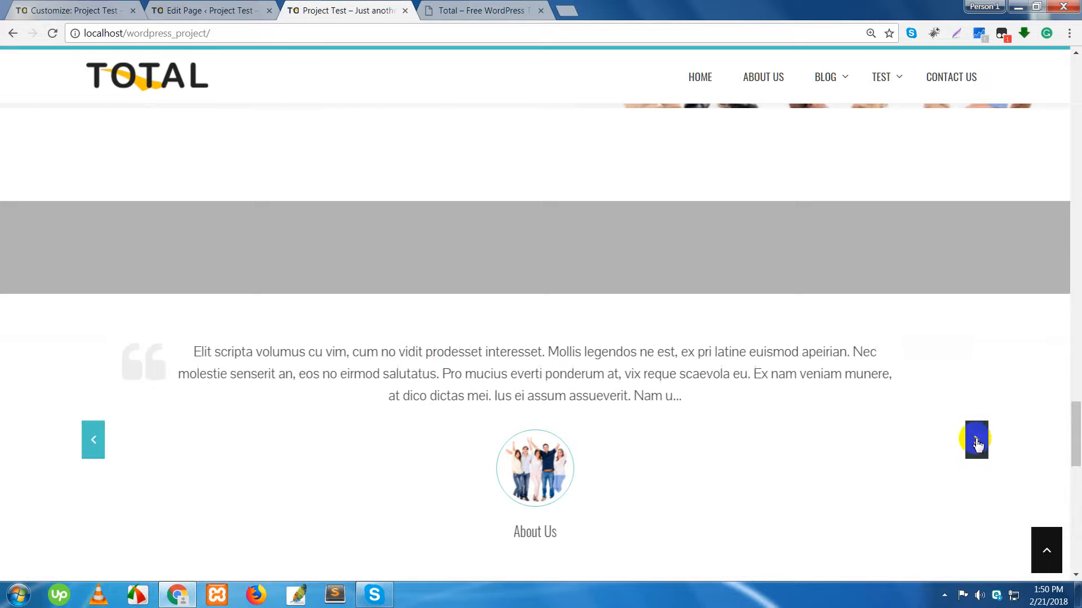
In the customizer, add the EXCITING FEATURES page to the Testimonial Section and publish the change.
left_click(90, 14)
left_click(107, 377)
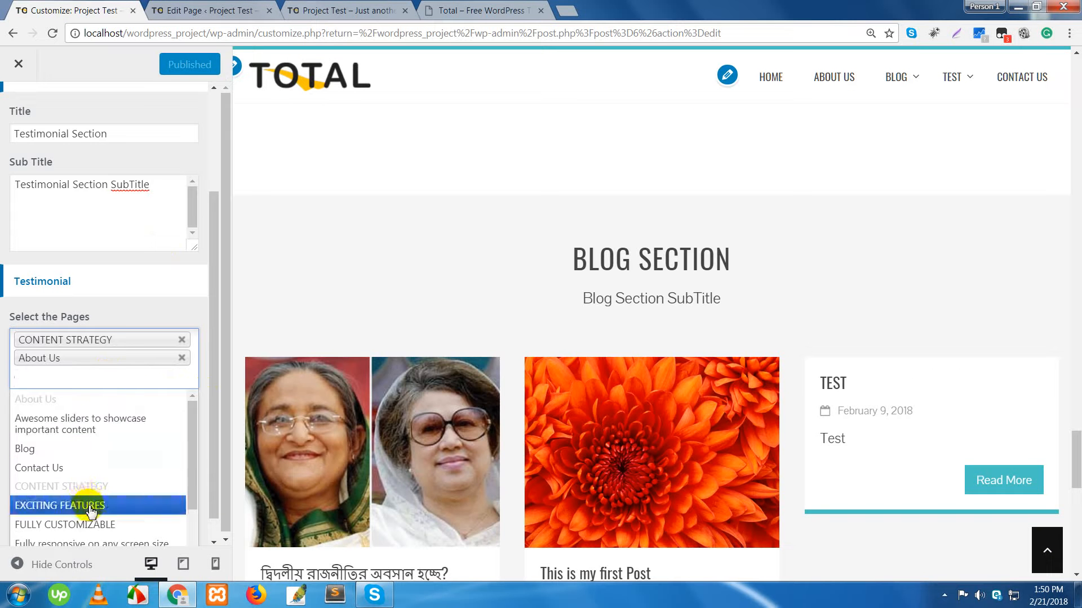
left_click(90, 506)
left_click(116, 374)
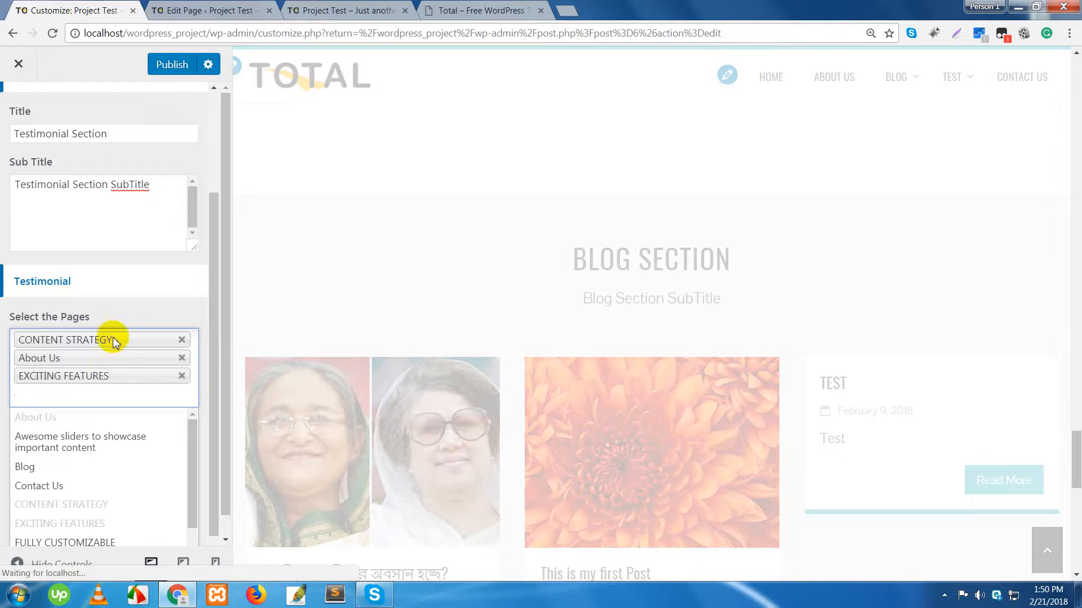
left_click(178, 66)
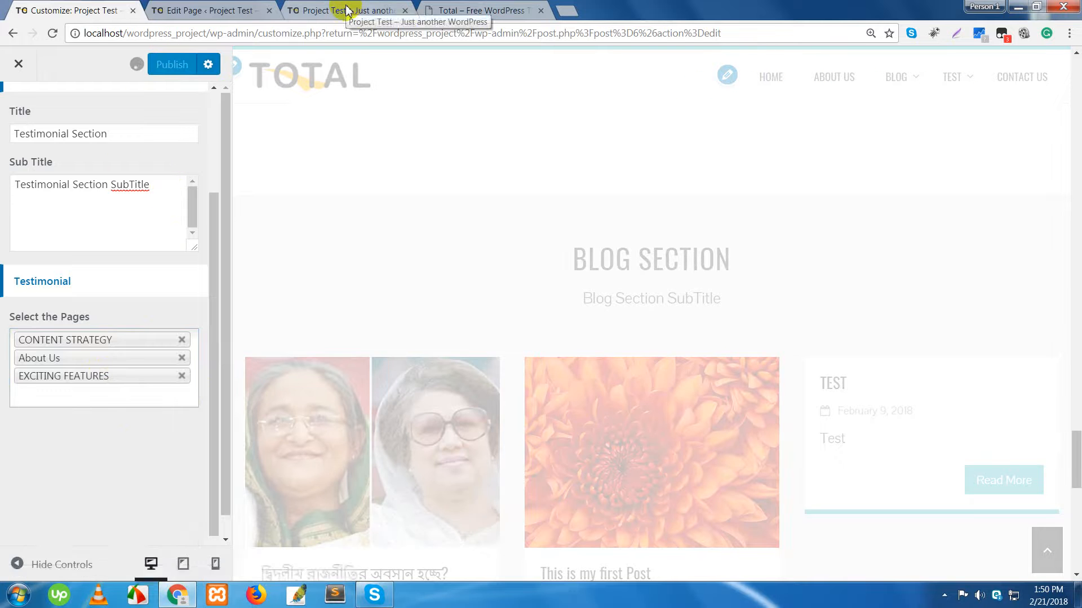
Reload the Project Test home page and browse its testimonials slider to check the EXCITING FEATURES entry.
left_click(348, 11)
right_click(345, 8)
left_click(372, 40)
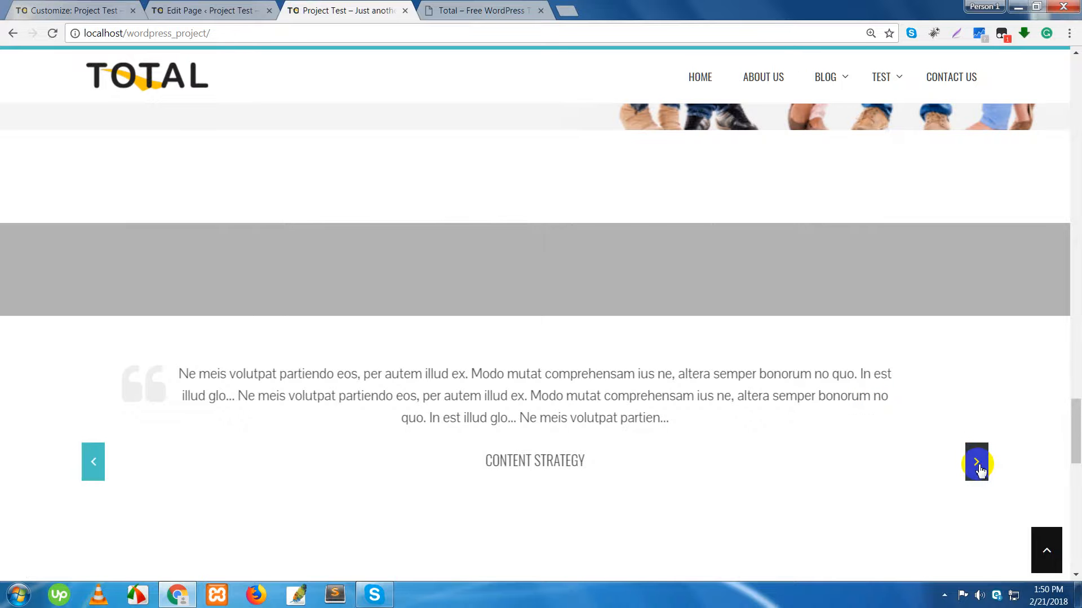
left_click(979, 467)
left_click(979, 467)
left_click(979, 467)
left_click(979, 467)
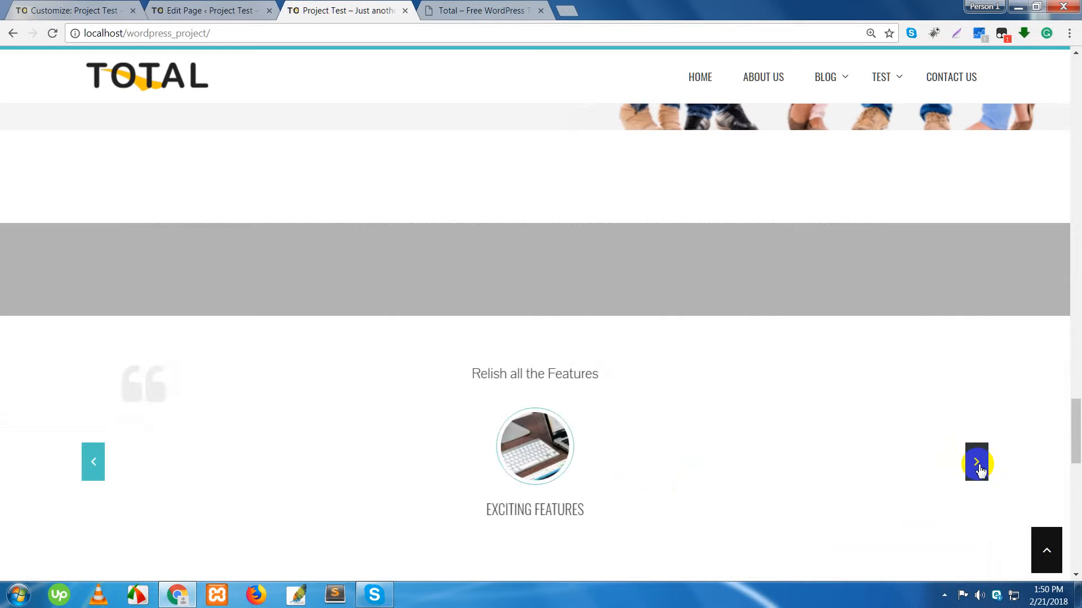
Back in the customizer, open the Blog Section settings from the home sections and review its title and subtitle fields.
left_click(194, 13)
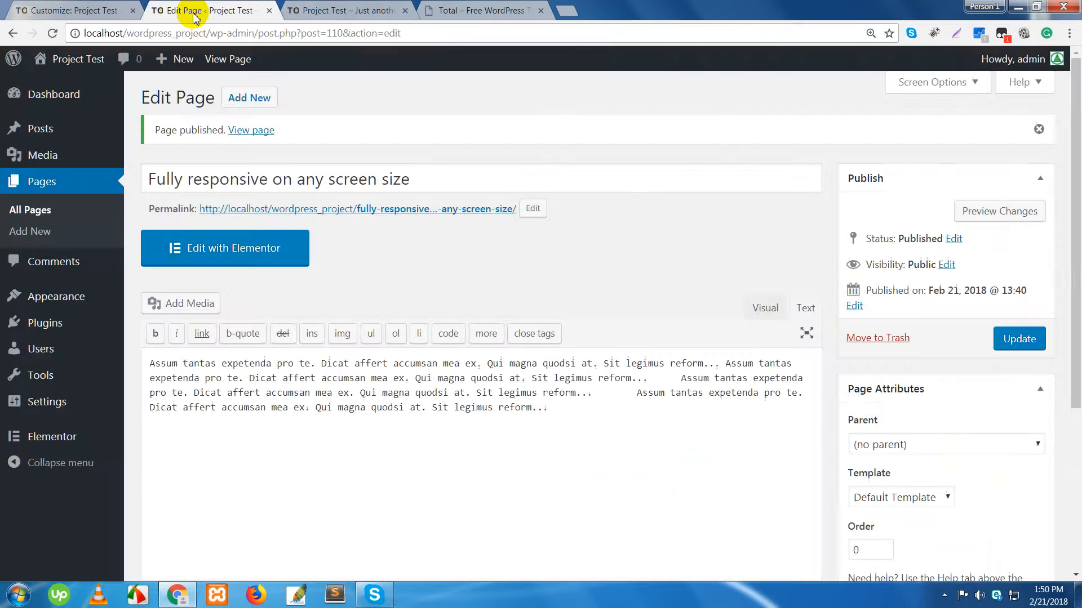
left_click(110, 8)
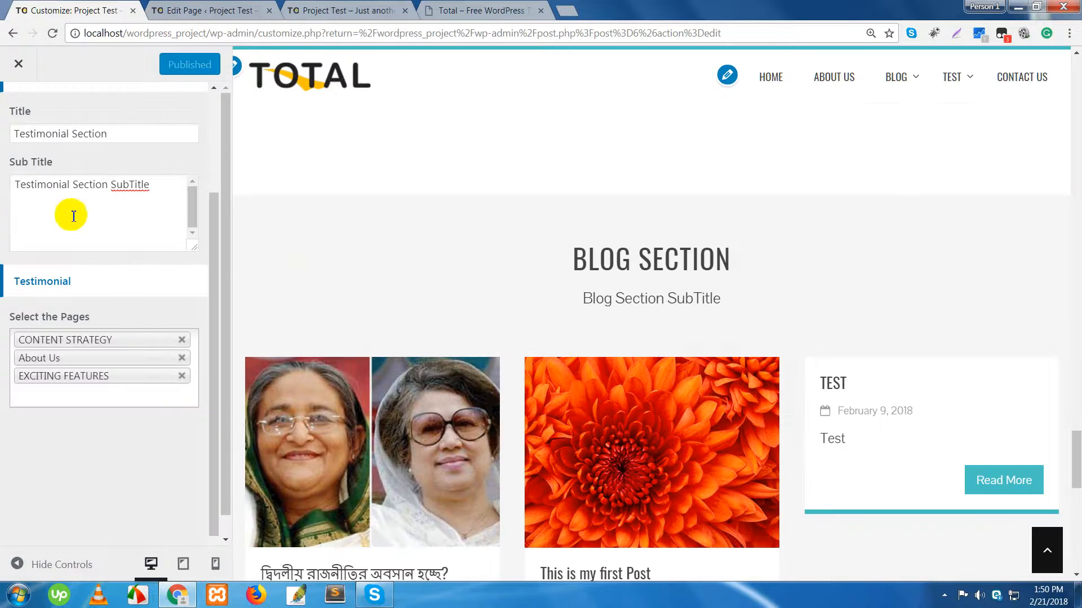
scroll(112, 264, "up", 3)
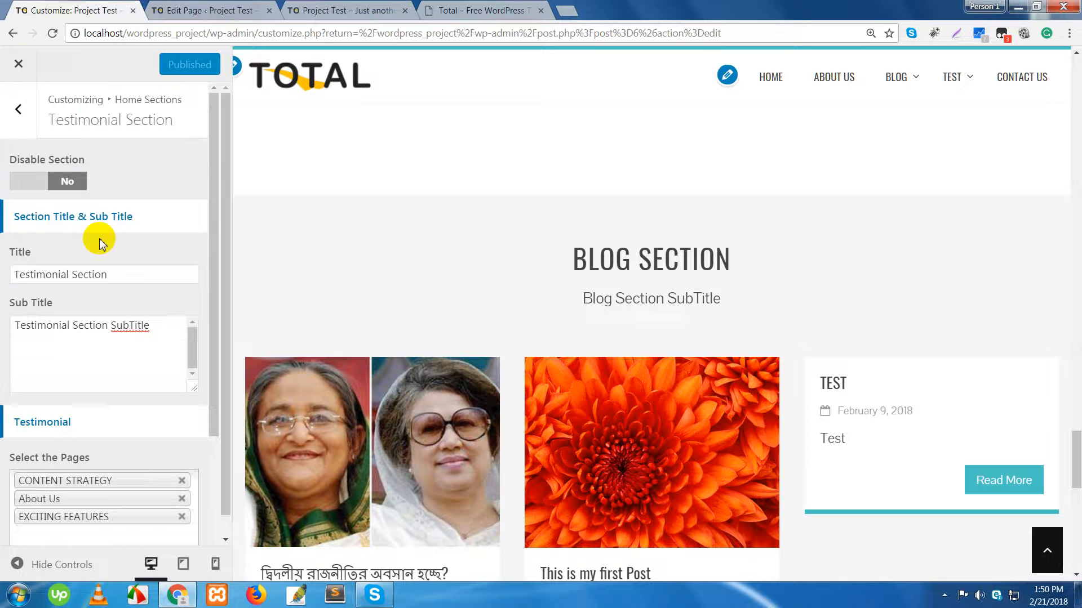
left_click(15, 111)
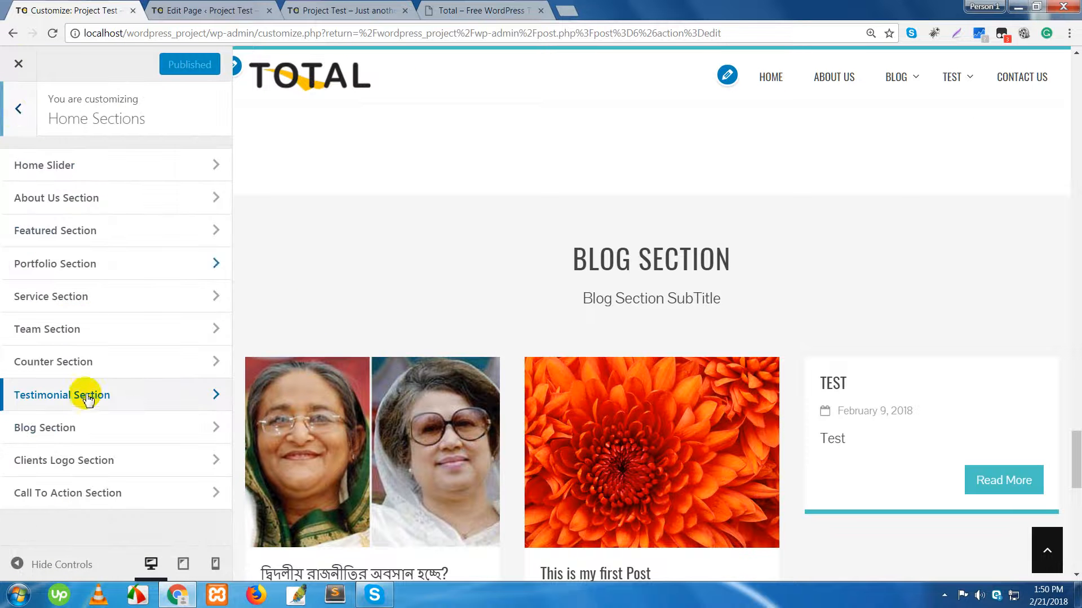
left_click(57, 429)
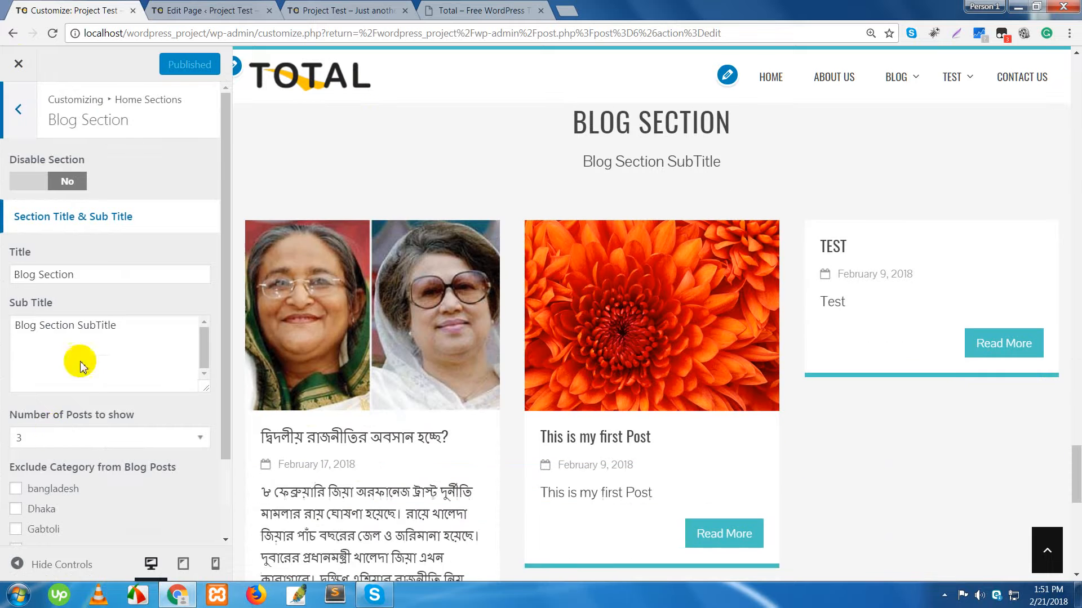
left_click(109, 276)
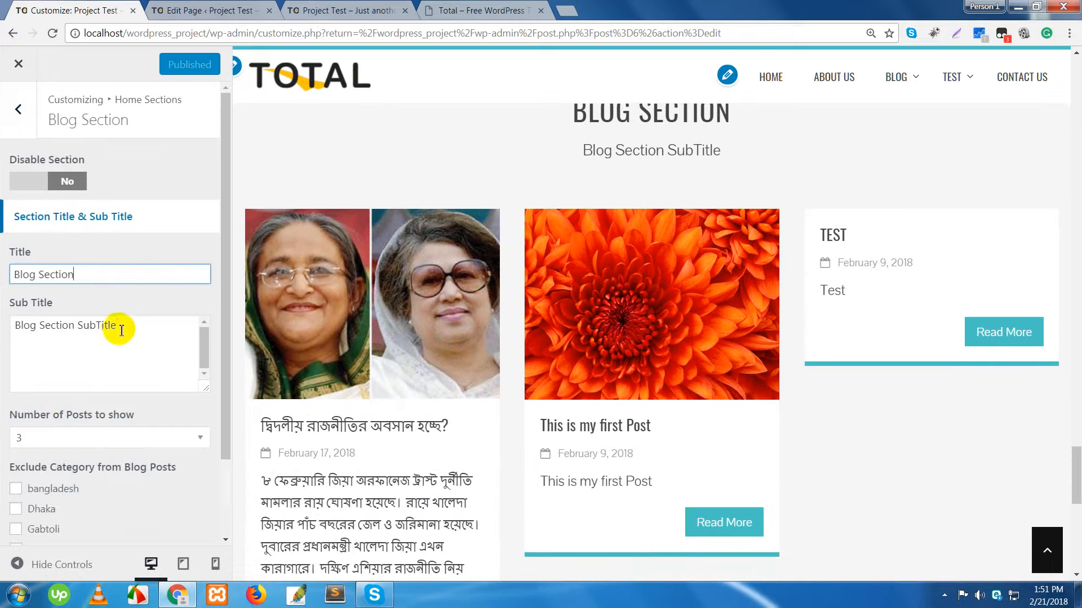
left_click(128, 336)
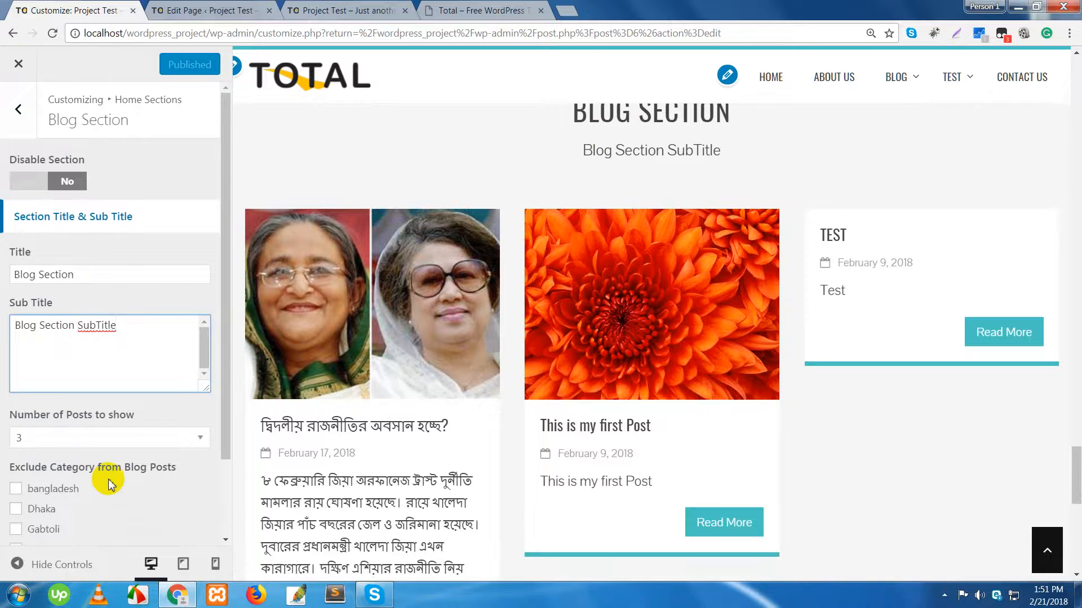
Review the Blog Section's options for the number of posts to show and the categories to exclude.
scroll(109, 479, "down", 2)
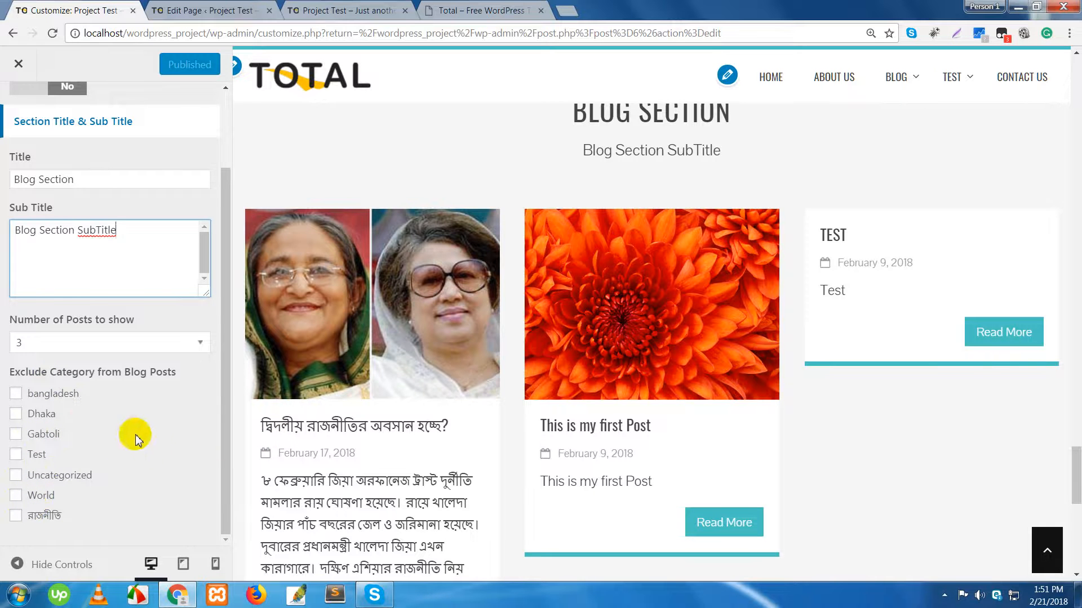
left_click(72, 346)
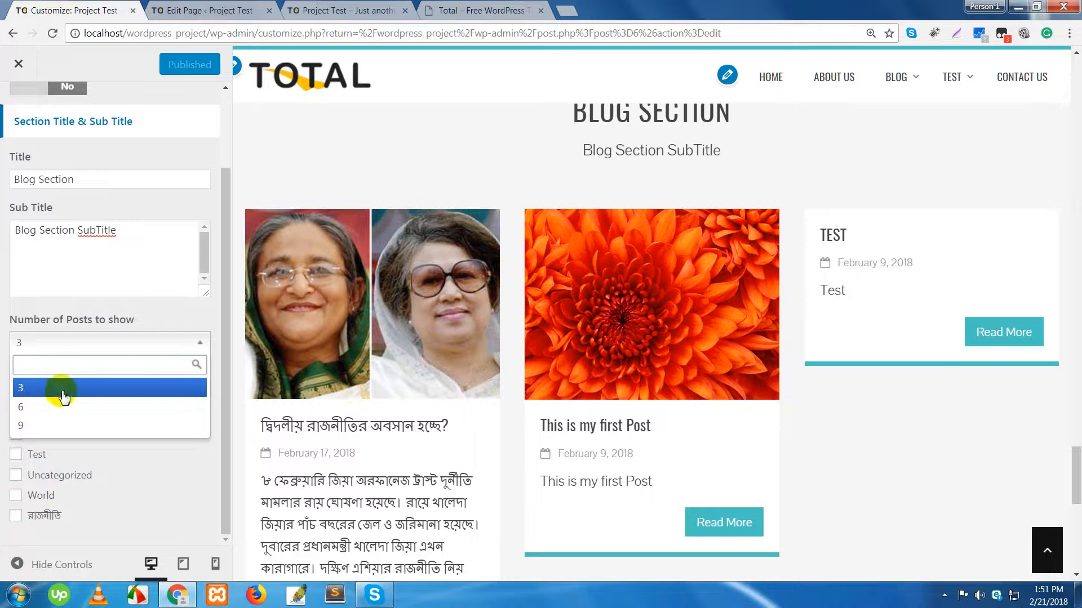
left_click(3, 311)
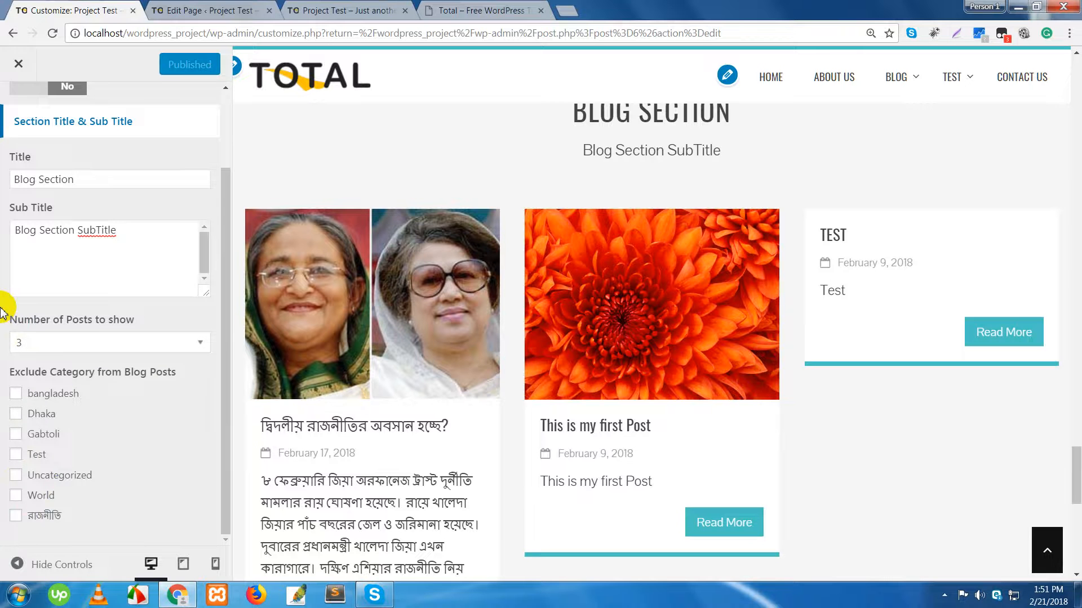
scroll(79, 282, "up", 2)
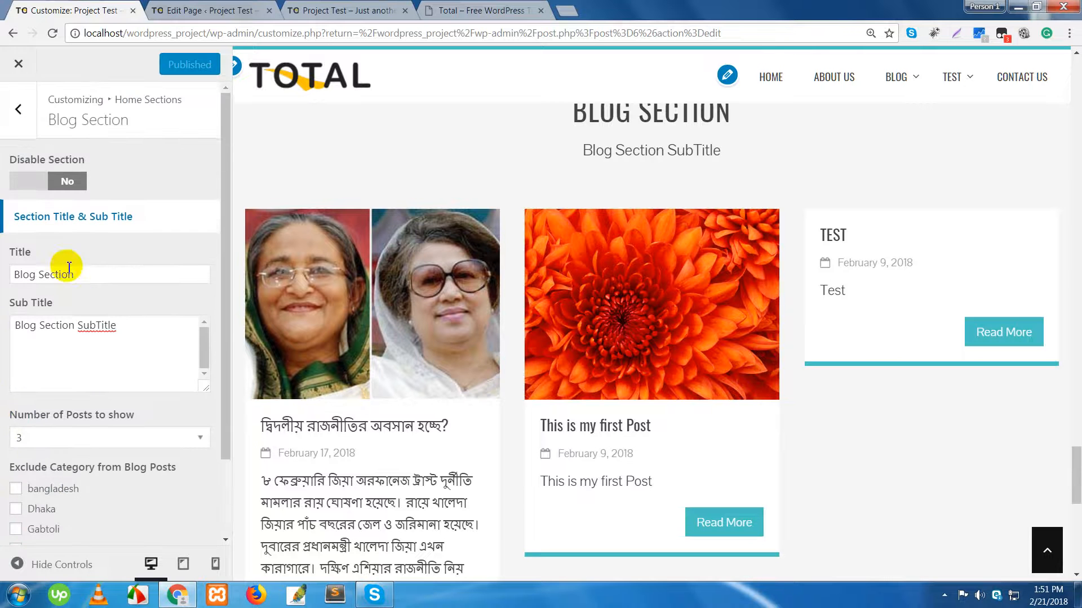
Open the Clients Logo Section settings, review its title and subtitle fields, and open its logo gallery for editing.
left_click(19, 112)
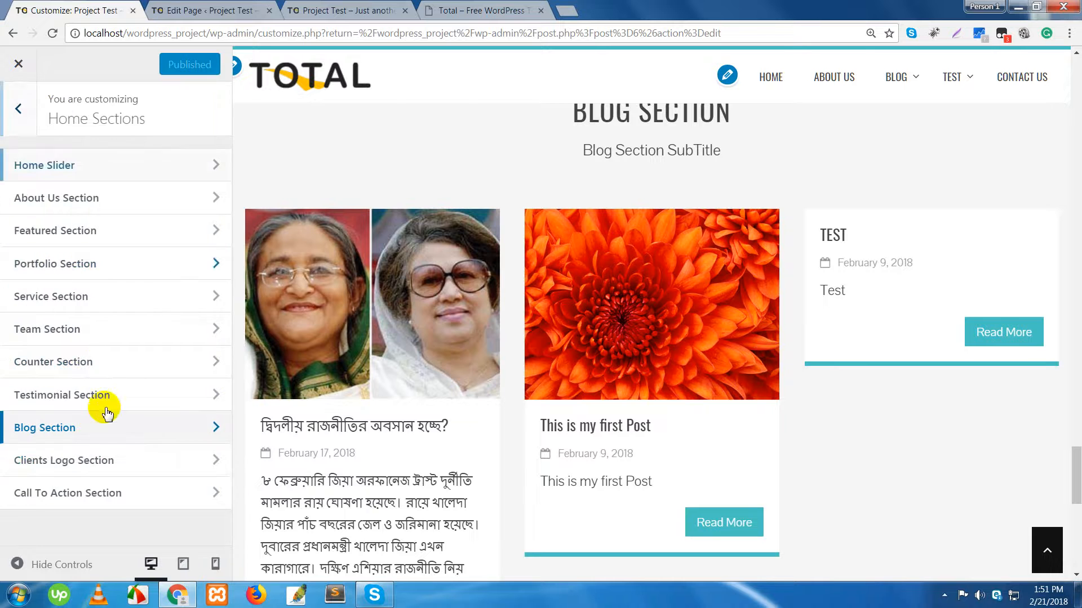
left_click(64, 468)
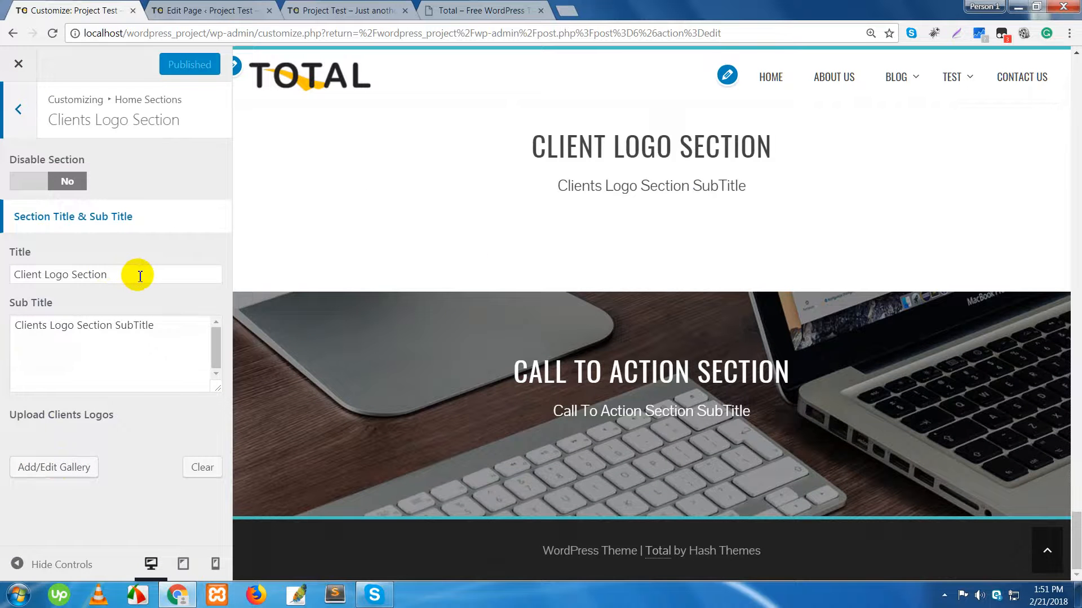
left_click(140, 276)
left_click(116, 354)
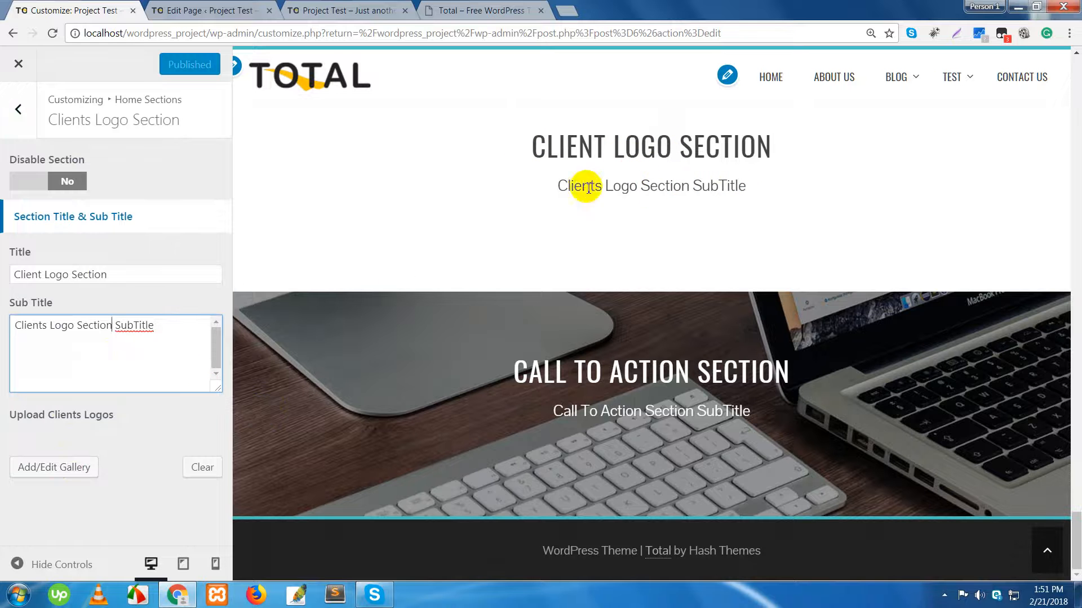
left_click(62, 472)
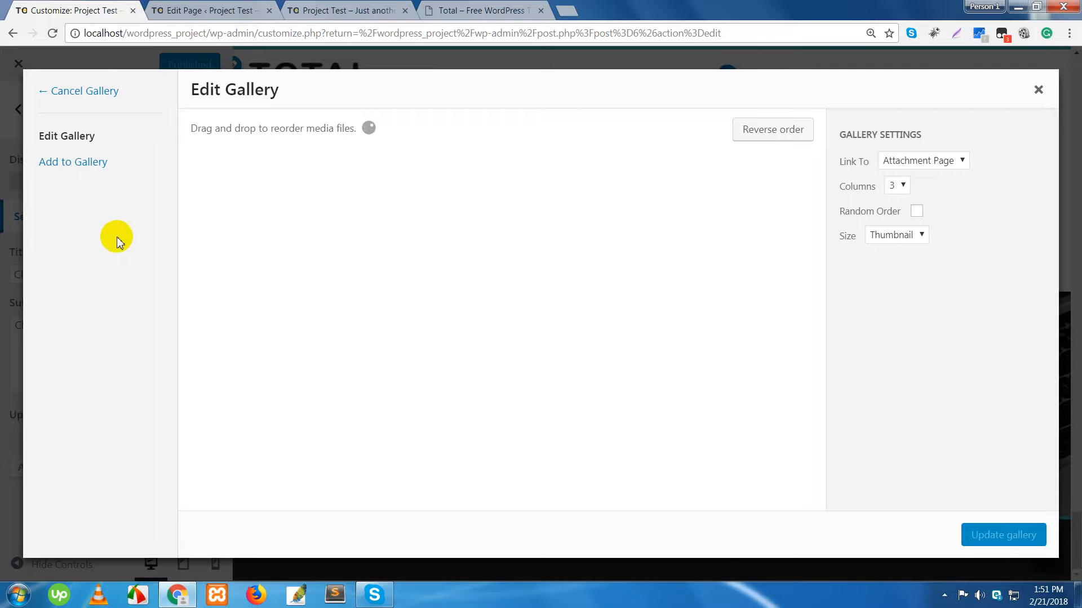
Switch to the Total theme demo, find its Awesome Clients section and save the E Zone logo to the Desktop as logo5.png.
left_click(503, 11)
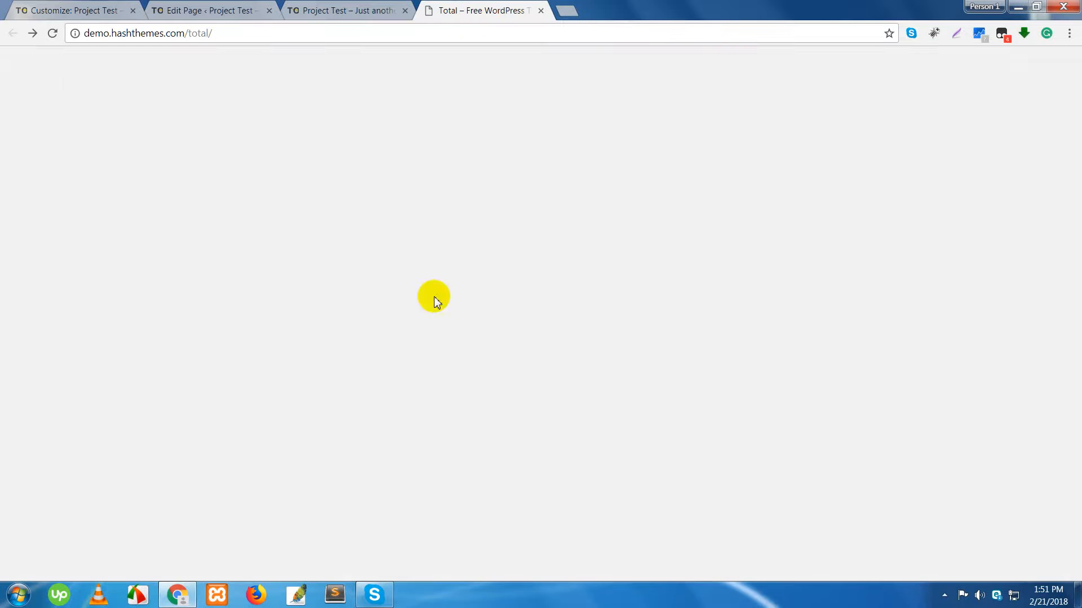
scroll(455, 337, "down", 15)
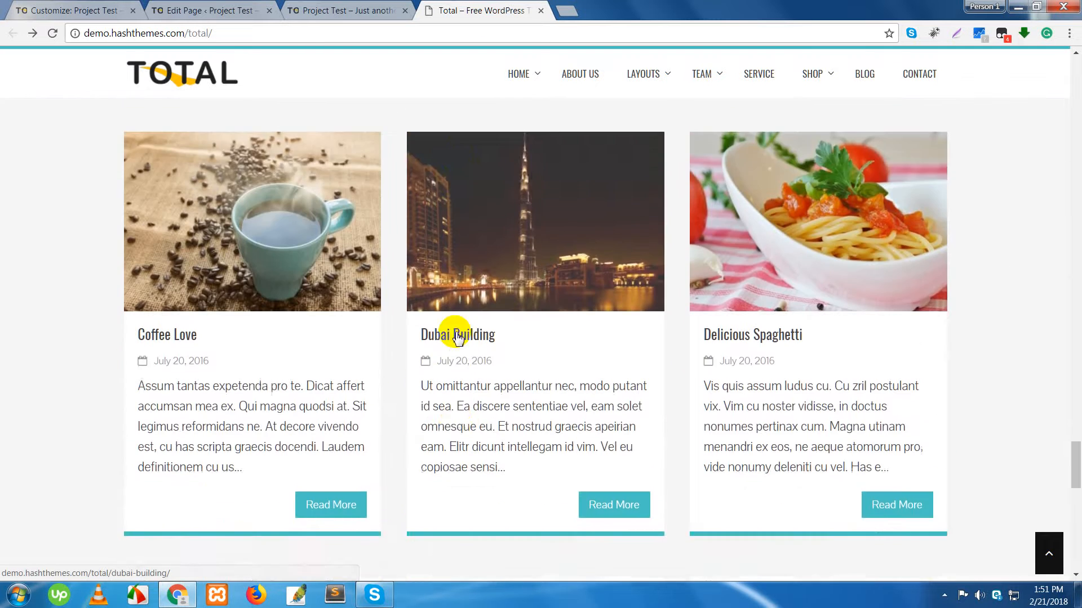
scroll(455, 337, "down", 5)
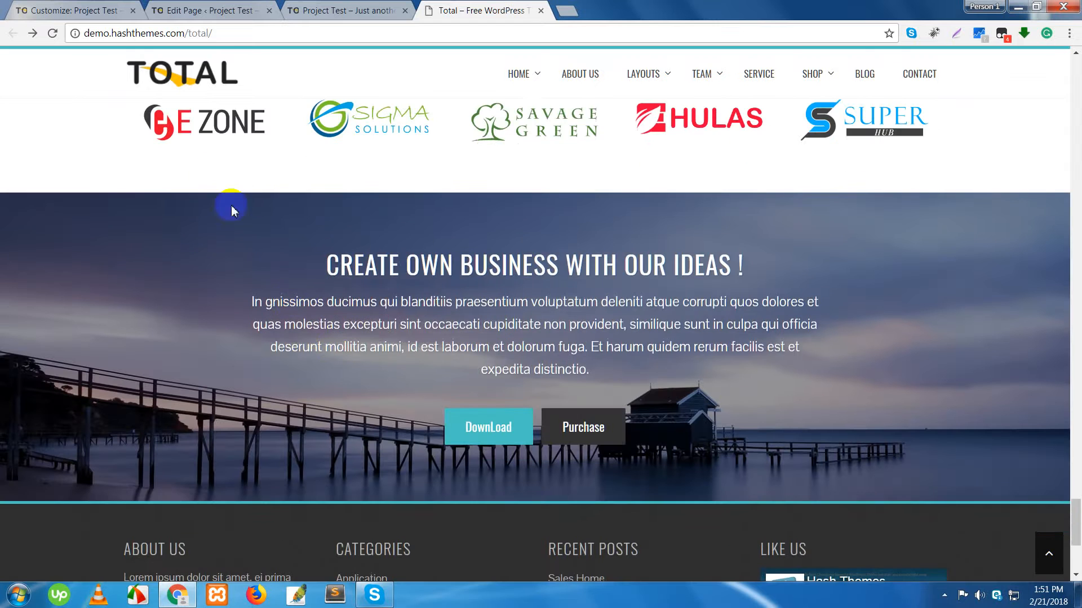
scroll(387, 299, "up", 4)
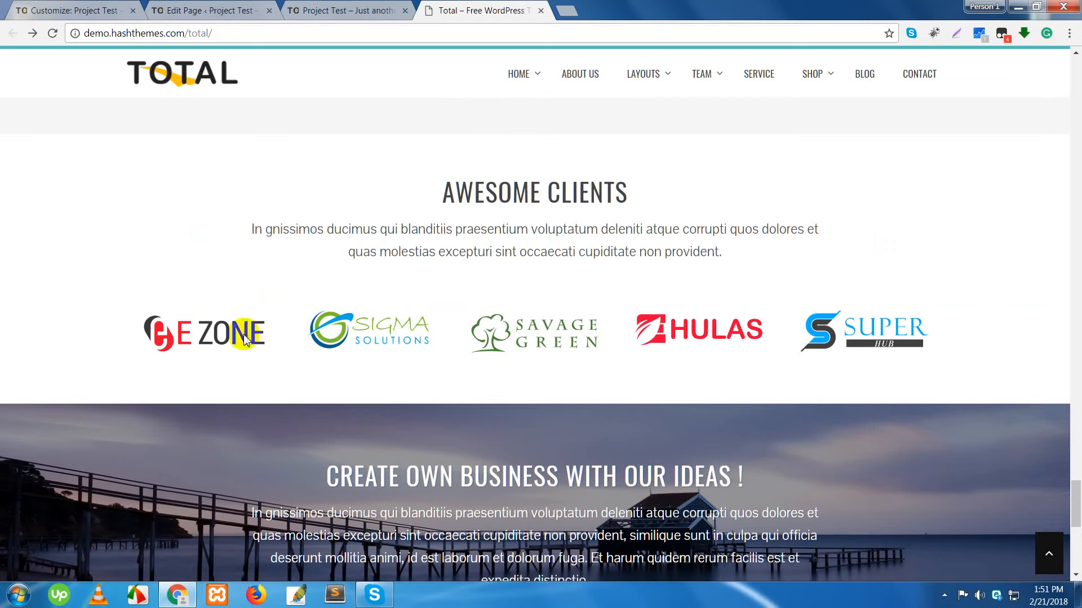
right_click(187, 336)
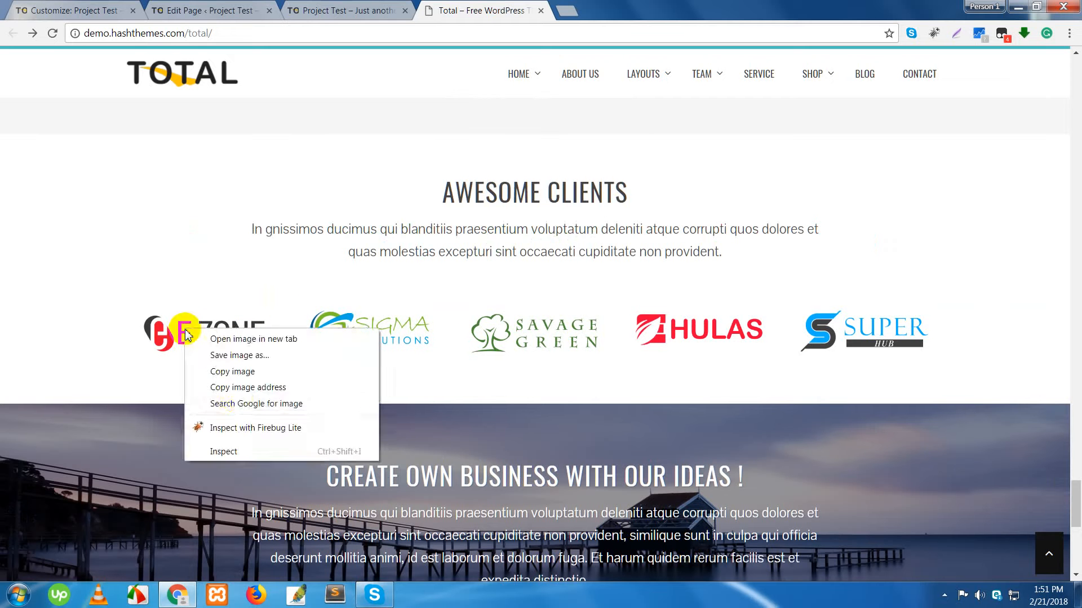
left_click(254, 361)
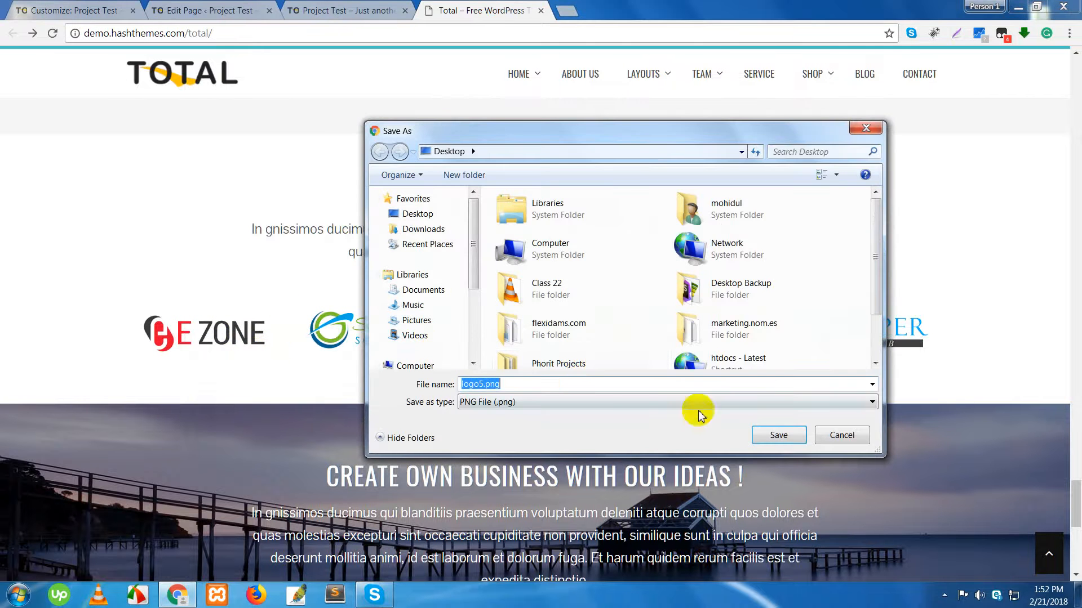
left_click(768, 435)
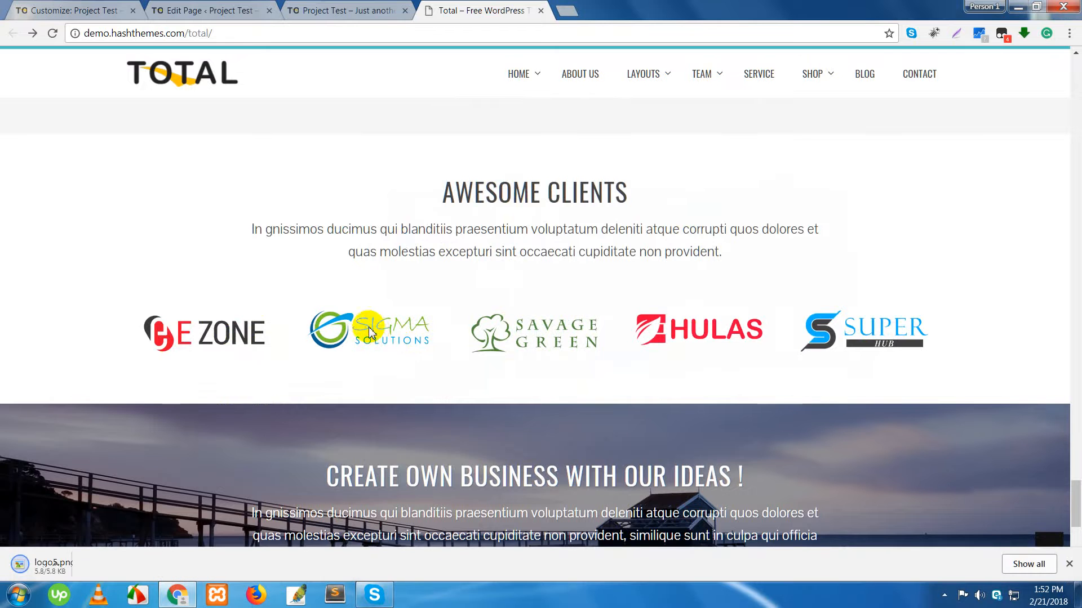
Save the Sigma Solutions logo as logo4.png and the Savage Green logo as logo3.png on the Desktop.
right_click(369, 329)
left_click(406, 354)
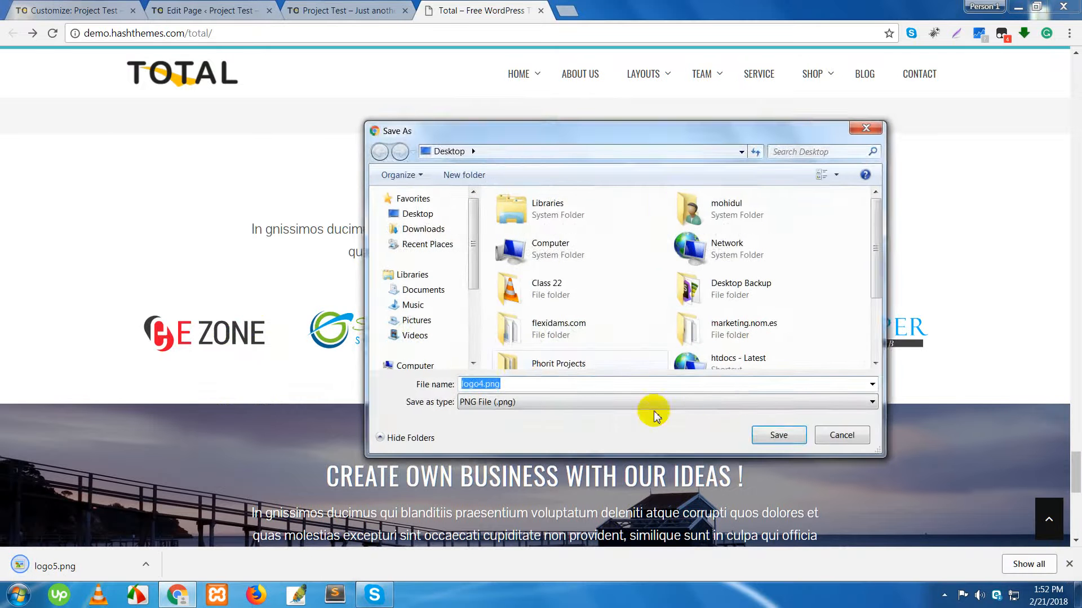
left_click(777, 434)
right_click(509, 338)
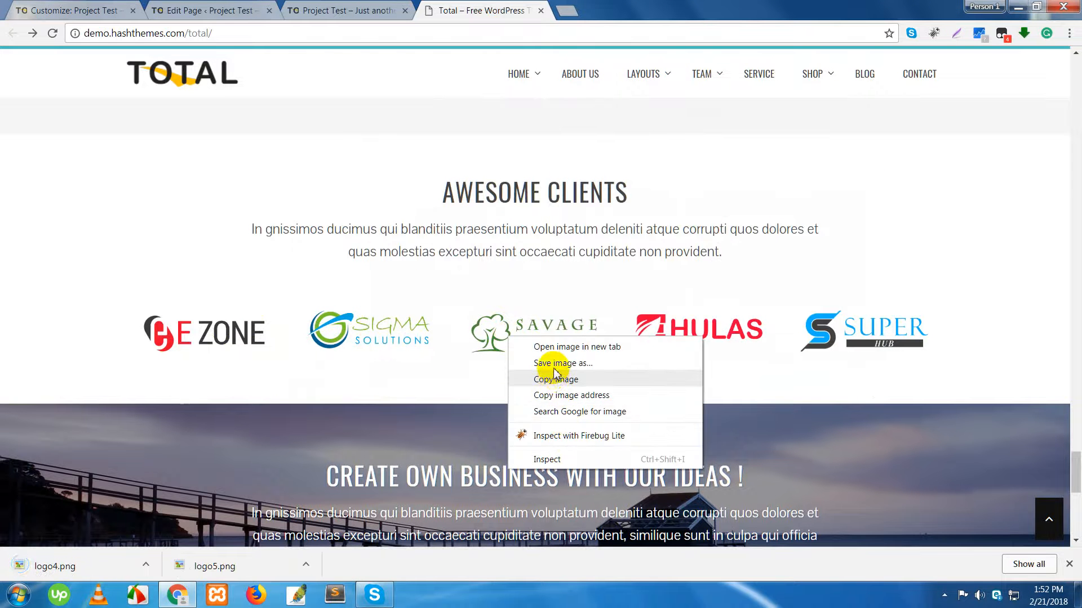
left_click(551, 364)
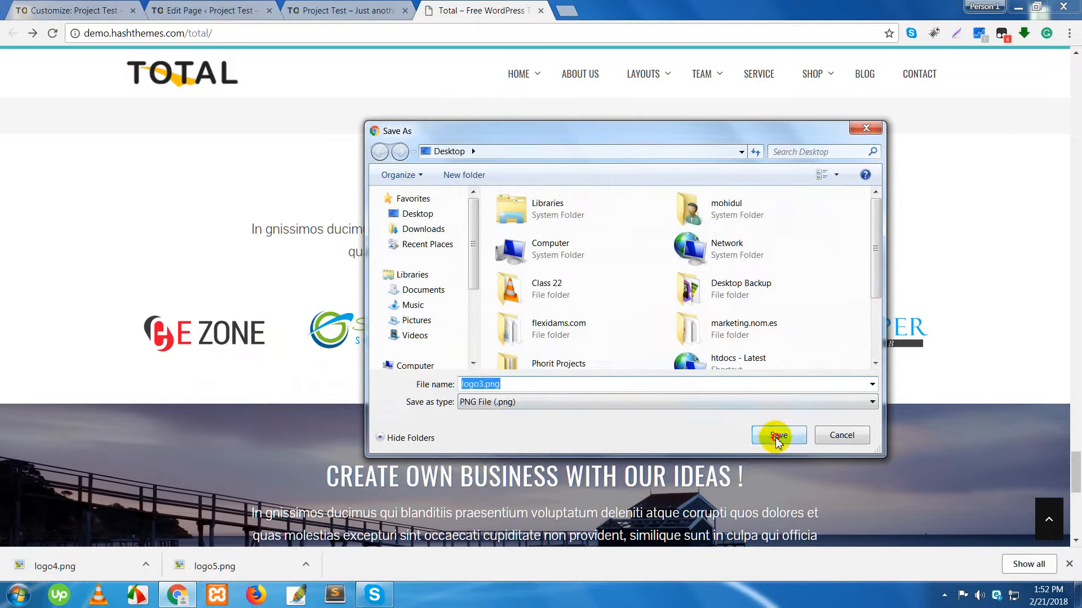
left_click(774, 435)
Save the Hulas logo as logo2.png and the Super Hub logo as logo1.png.
right_click(672, 329)
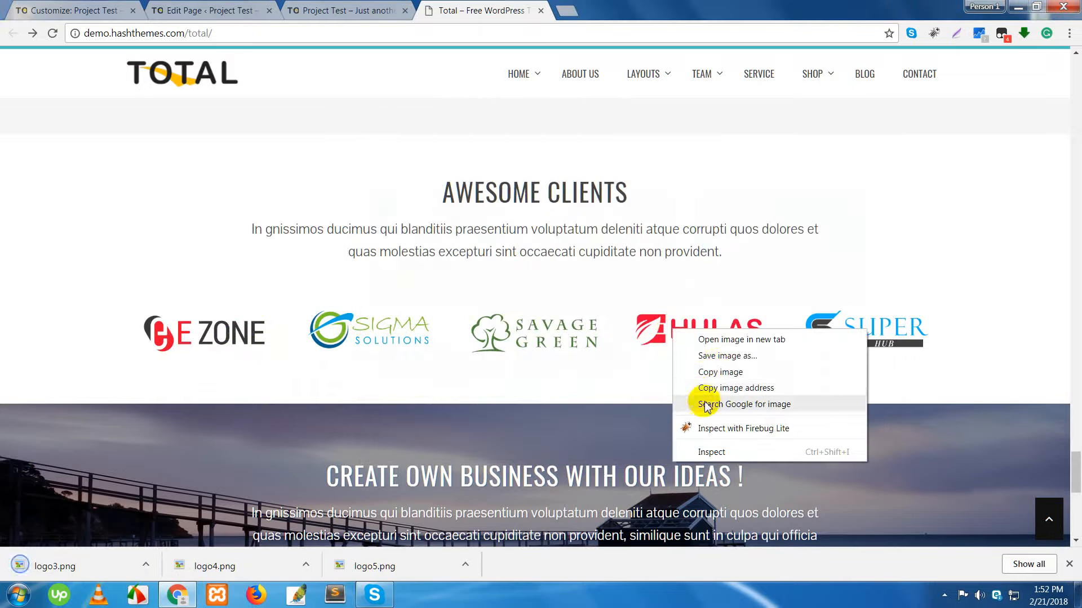
left_click(715, 356)
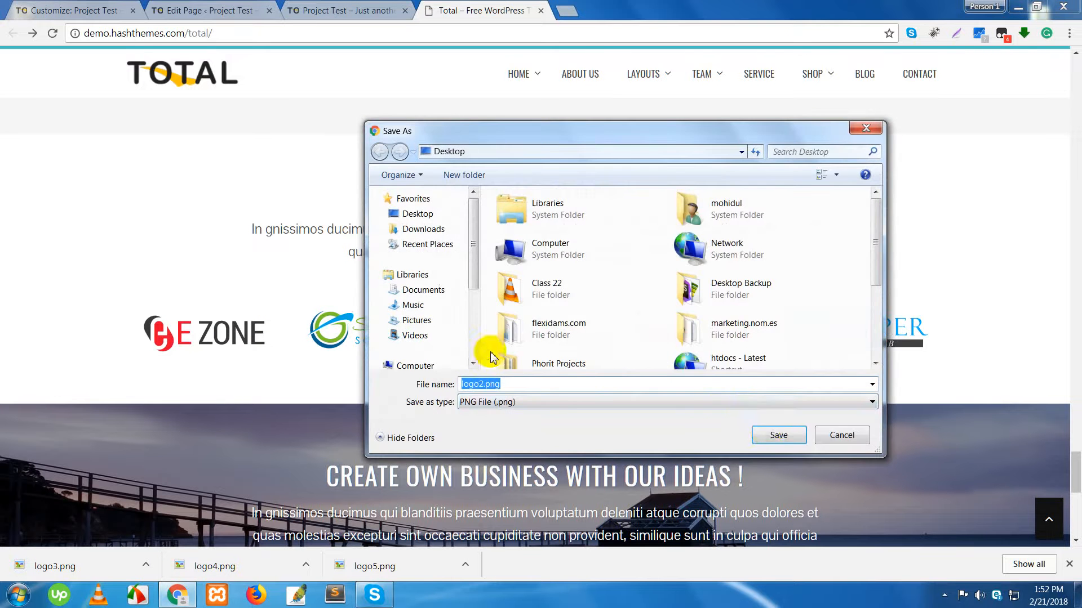
left_click(768, 433)
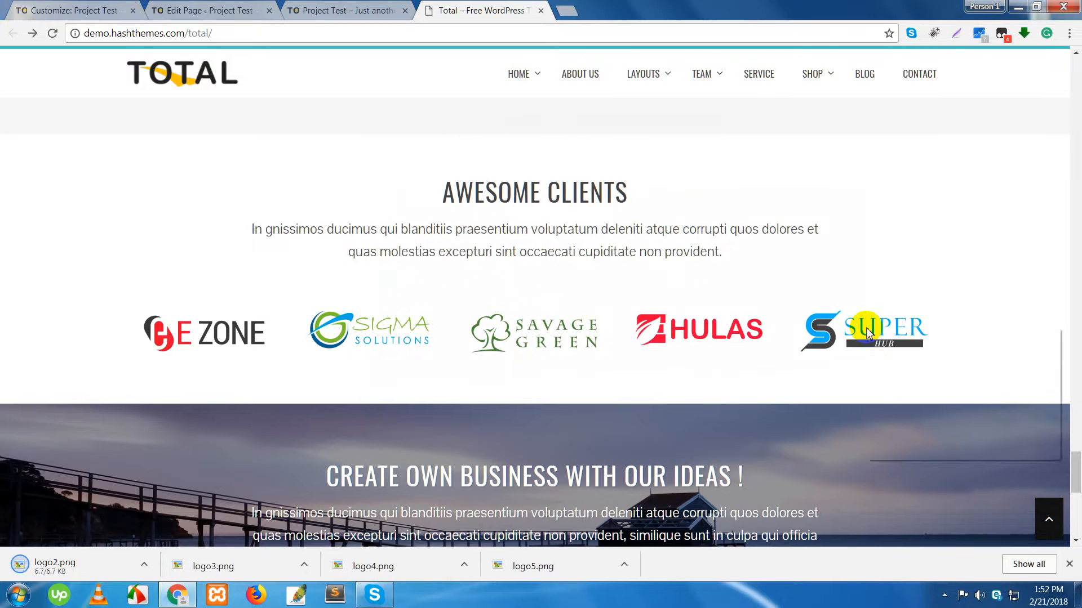
right_click(868, 330)
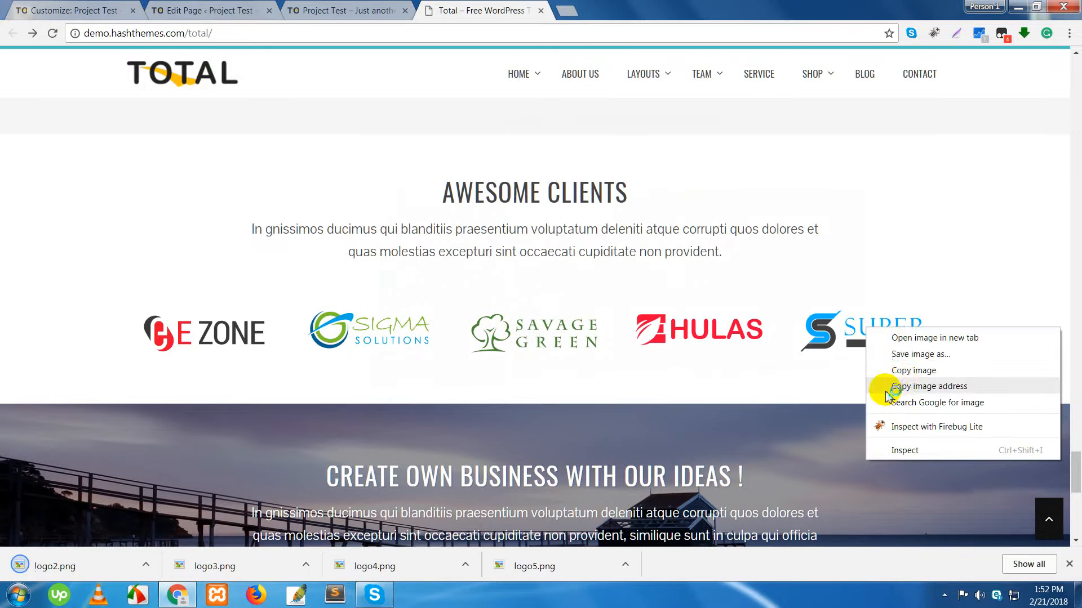
left_click(910, 355)
left_click(774, 436)
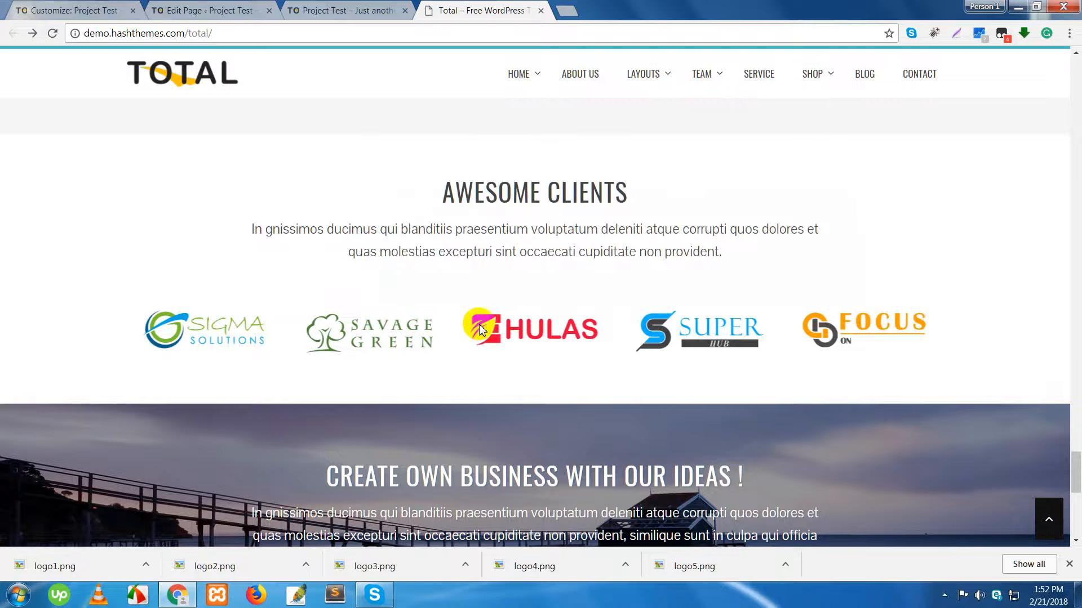
Save another copy of the Hulas logo as logo2 (1).png on the Desktop and dismiss the downloads bar.
right_click(481, 331)
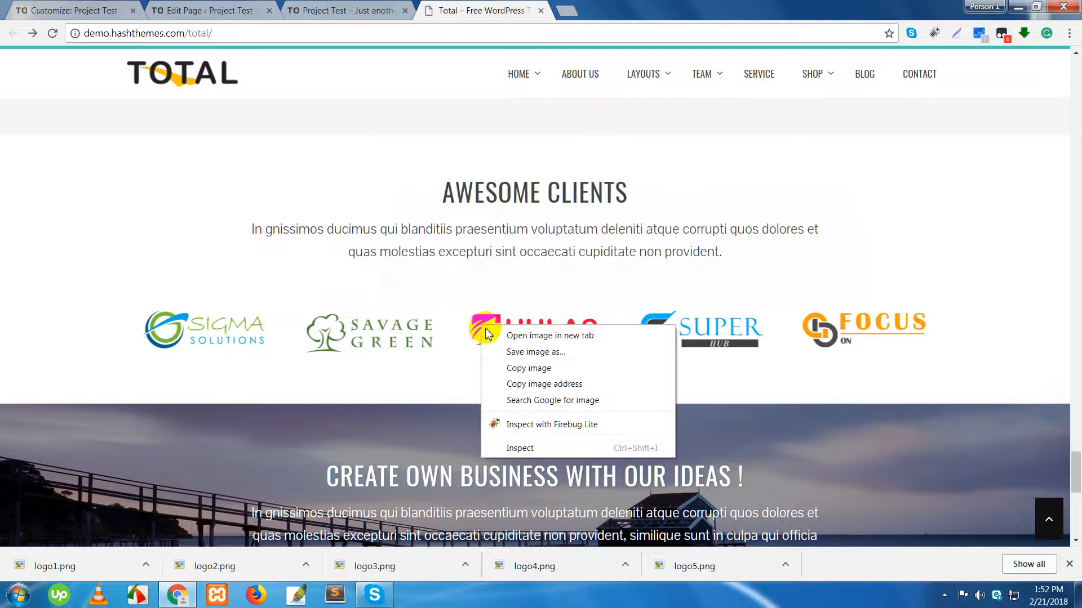
left_click(525, 353)
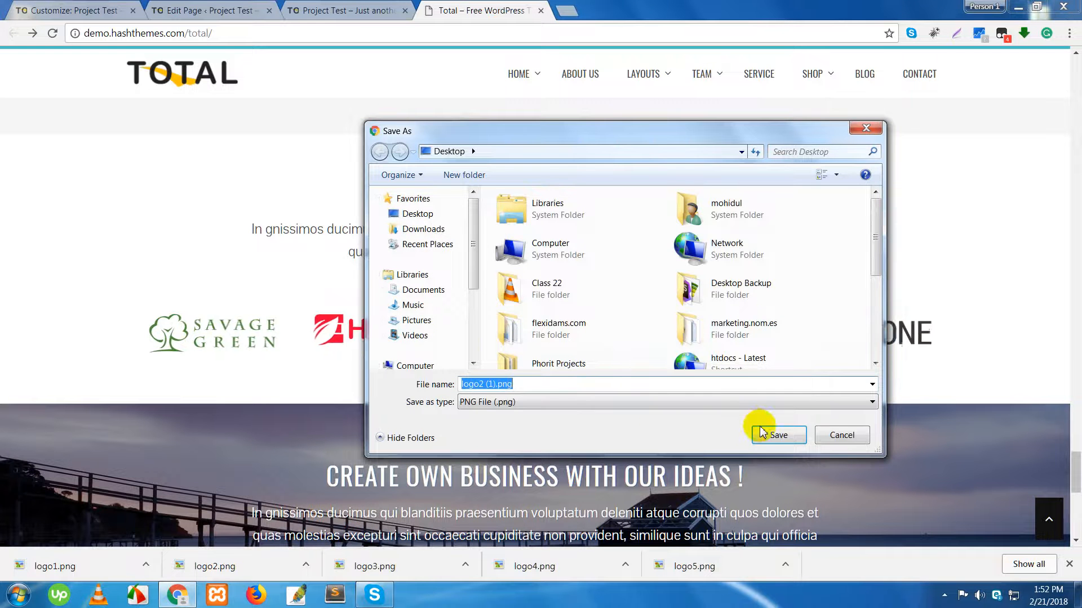
left_click(772, 436)
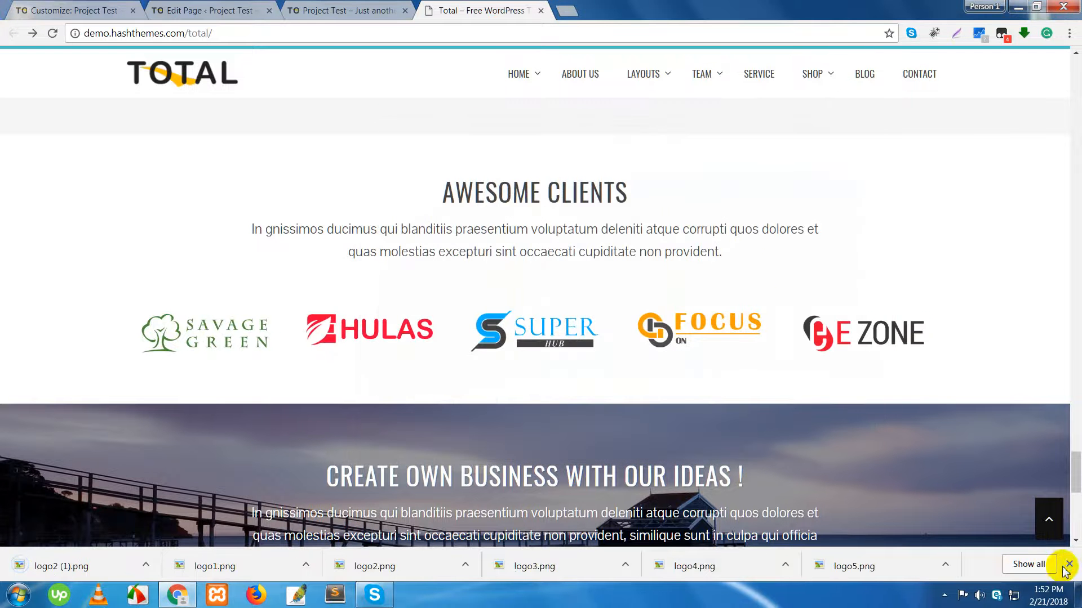
left_click(1066, 565)
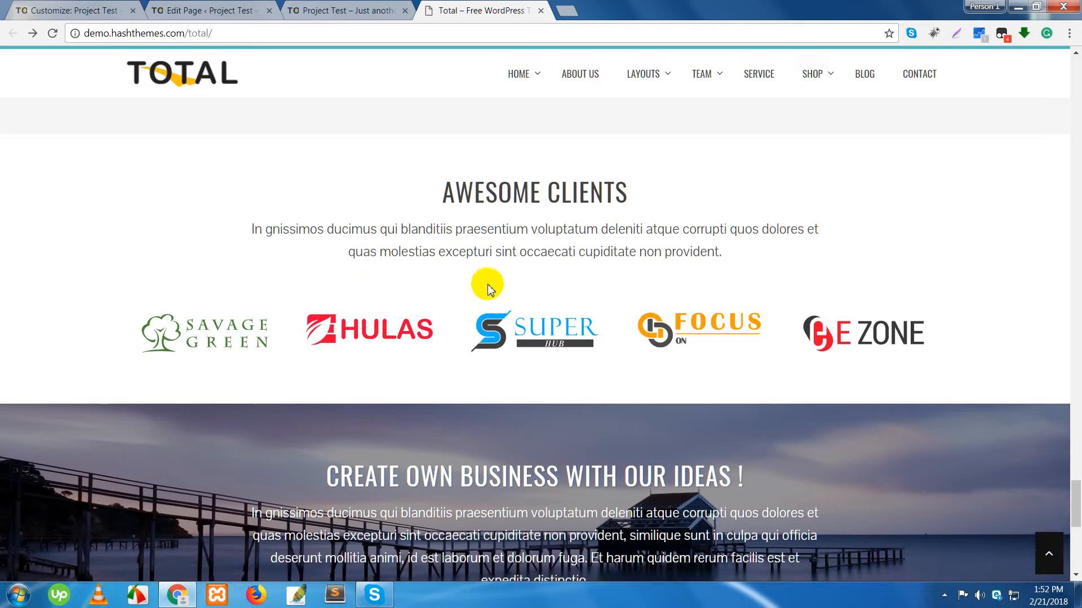
Return to the customizer's gallery editor and start a file upload for the gallery, browsing the Desktop to the logo images.
left_click(77, 11)
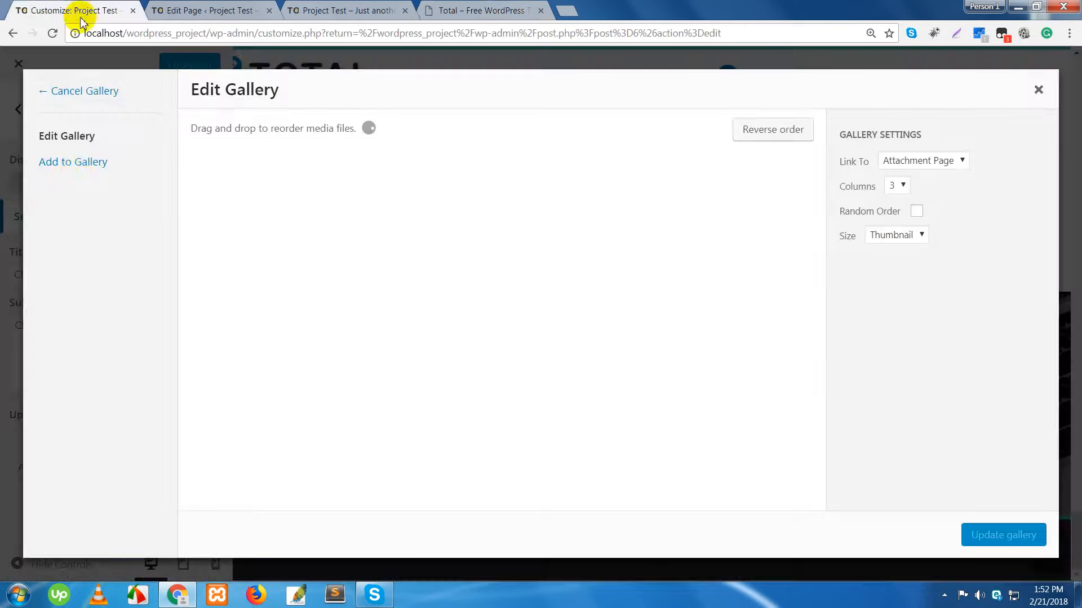
left_click(77, 170)
left_click(225, 123)
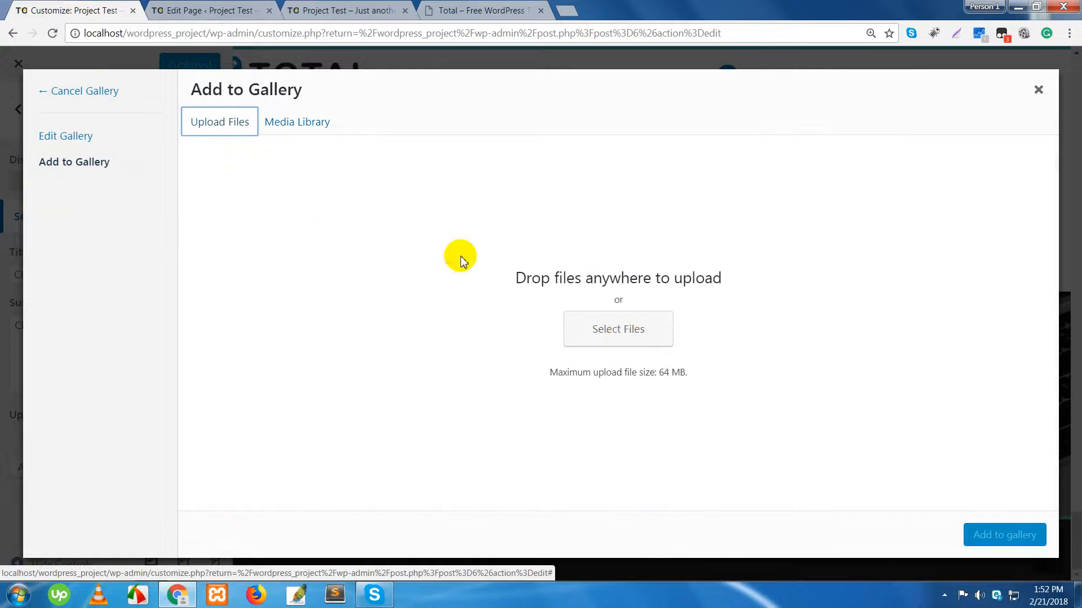
left_click(623, 337)
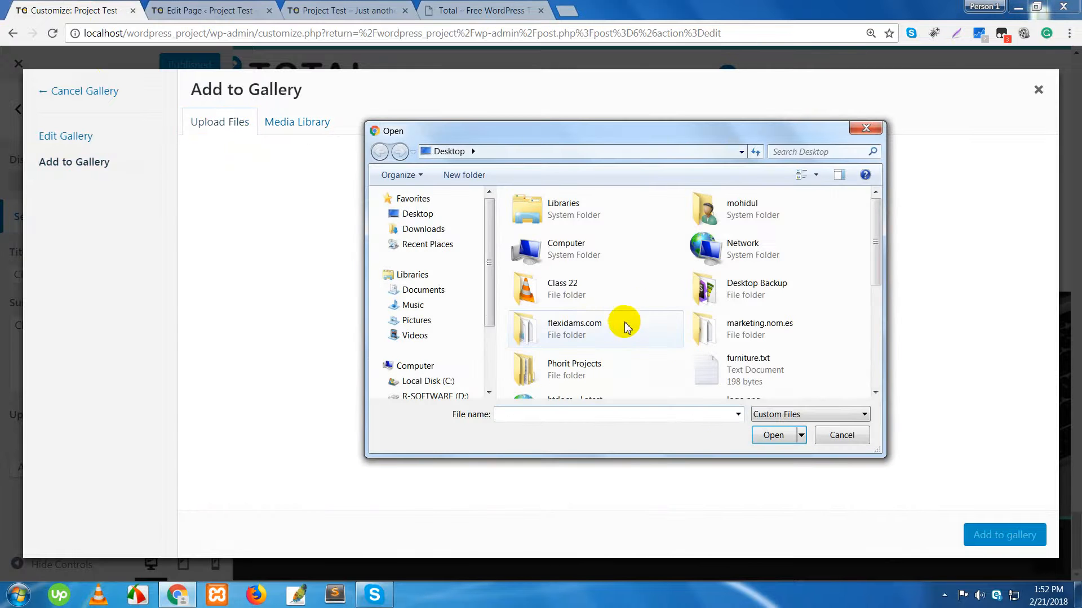
left_click_drag(877, 270, 870, 357)
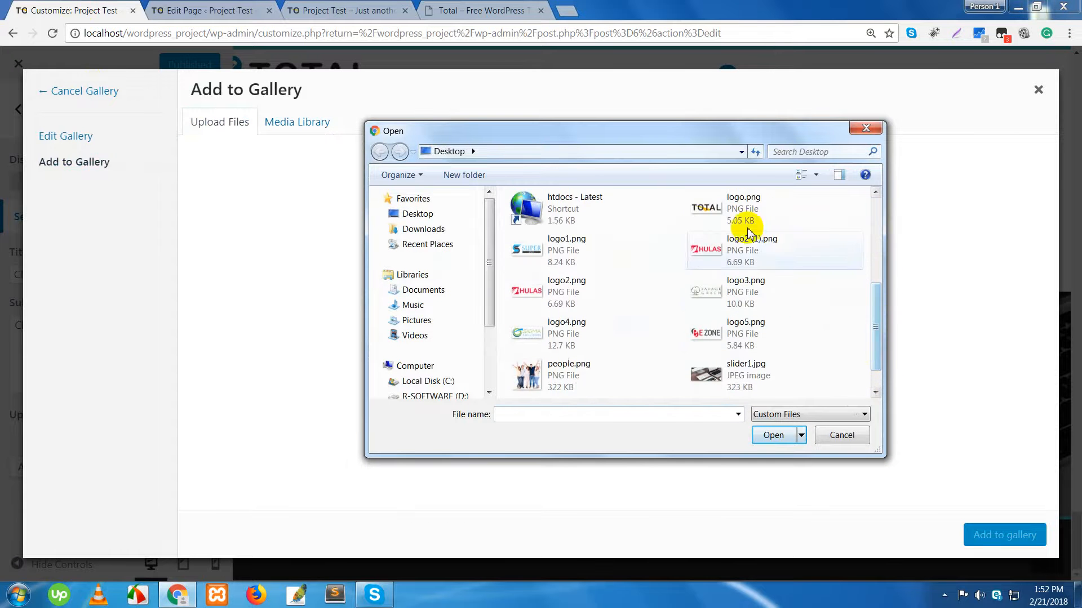
Upload logo.png, logo1.png, logo2.png, logo2 (1).png, logo3.png, logo4.png and logo5.png together and add them to the gallery.
left_click(527, 249)
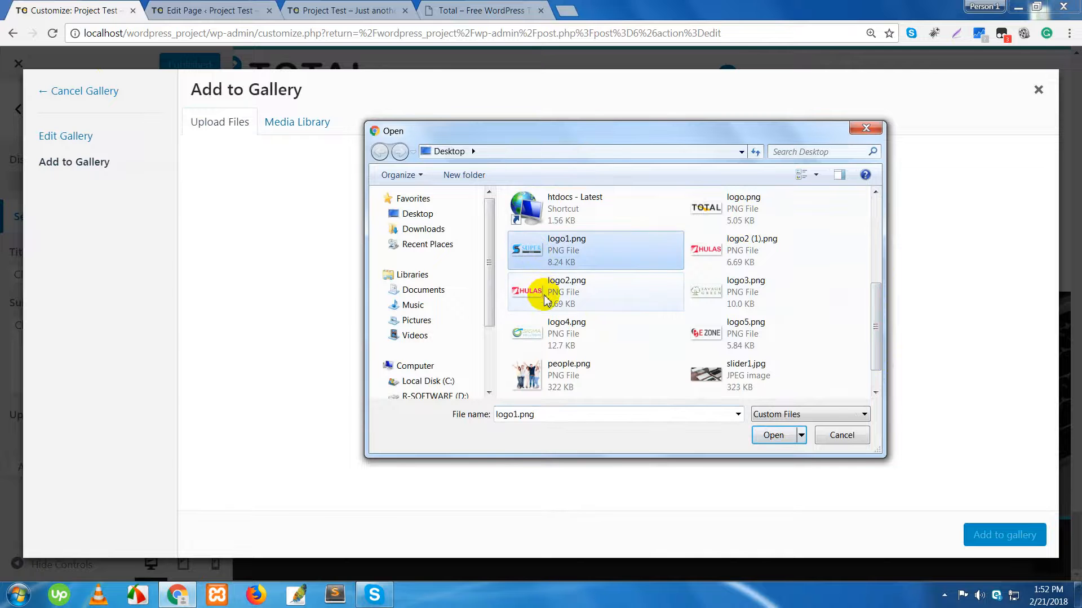
left_click(543, 285, "ctrl")
left_click(561, 335, "ctrl")
left_click(721, 338, "ctrl")
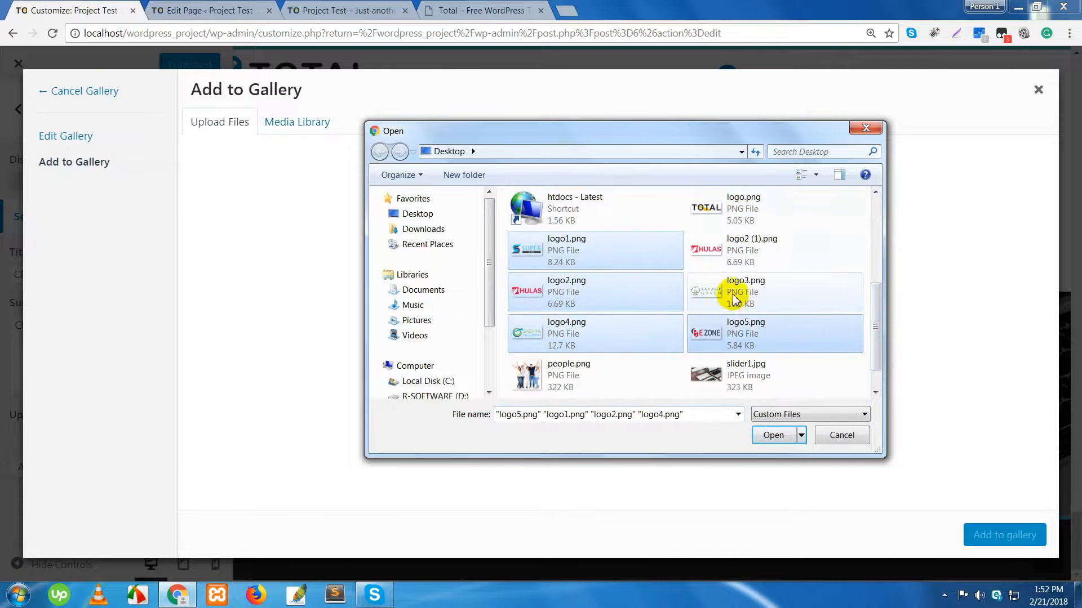
left_click(732, 294, "ctrl")
left_click(732, 259, "ctrl")
left_click(739, 223, "ctrl")
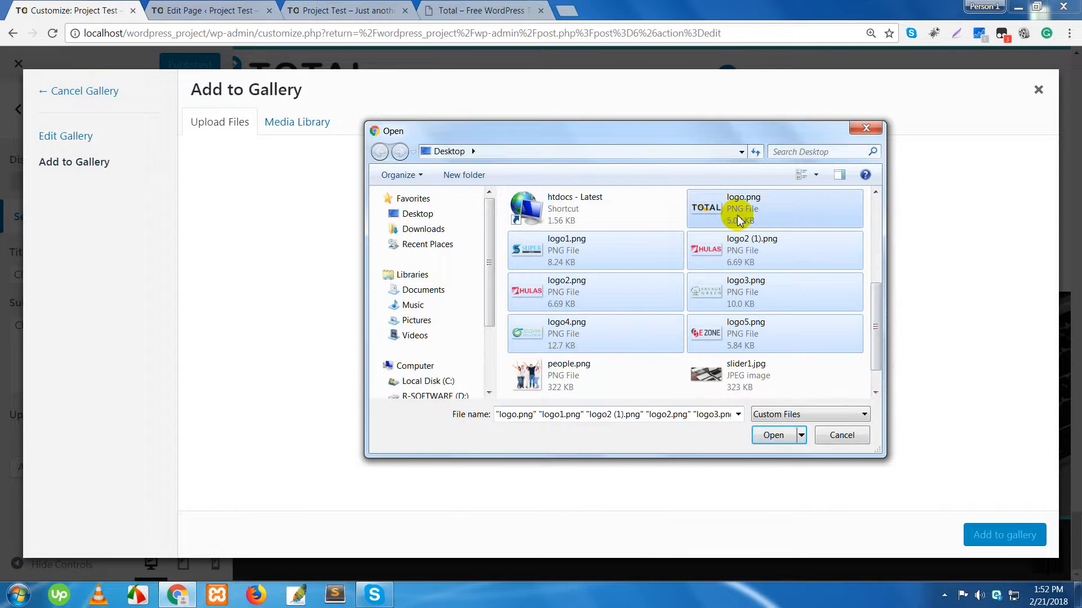
left_click(772, 435)
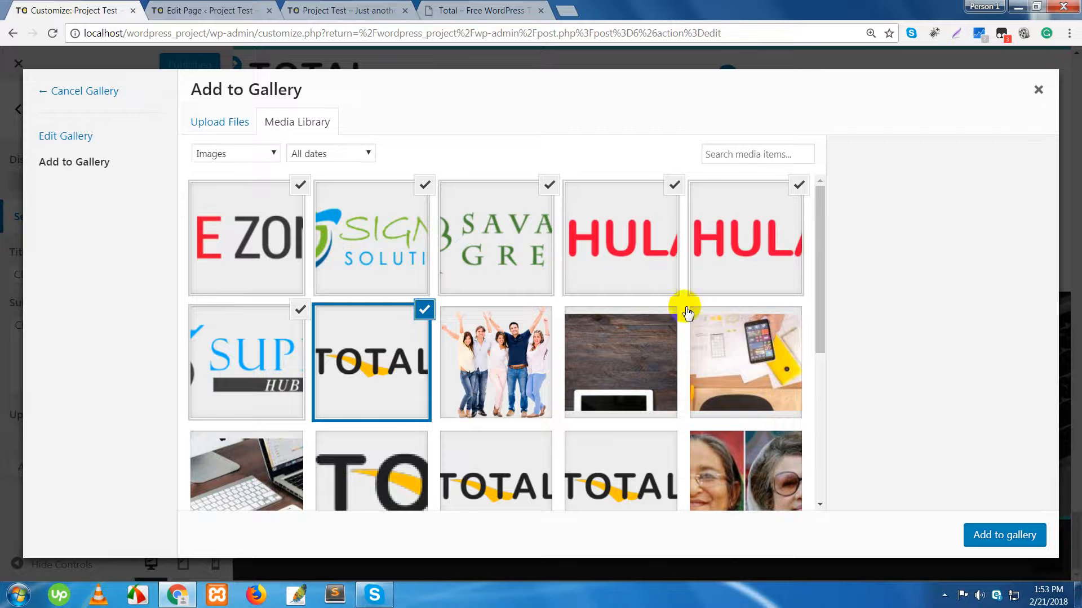
left_click(970, 530)
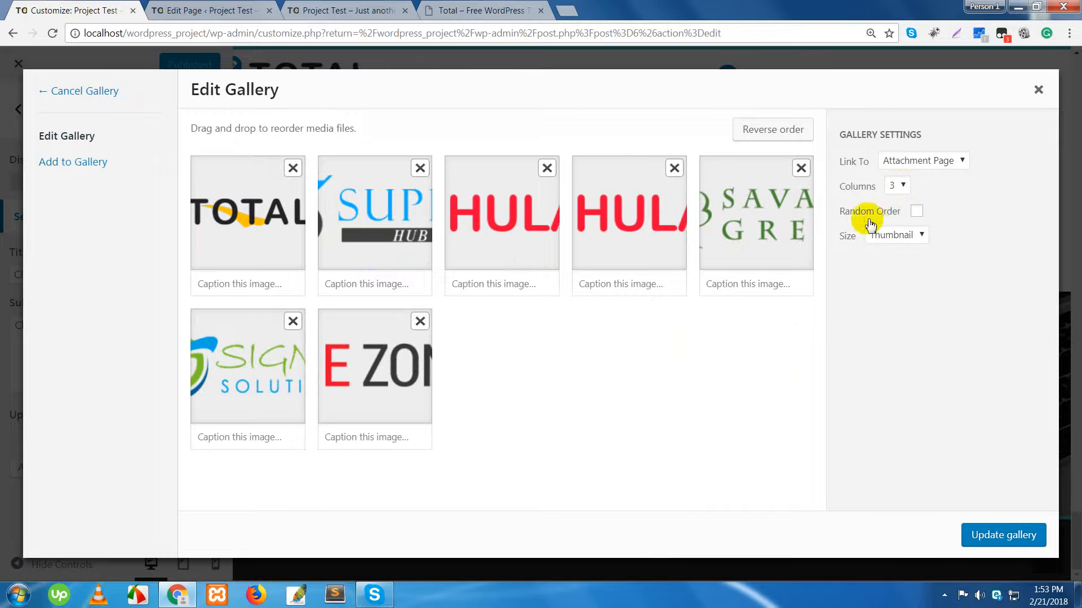
Enable random order for the client logo gallery and set its image size to Full Size.
left_click(917, 212)
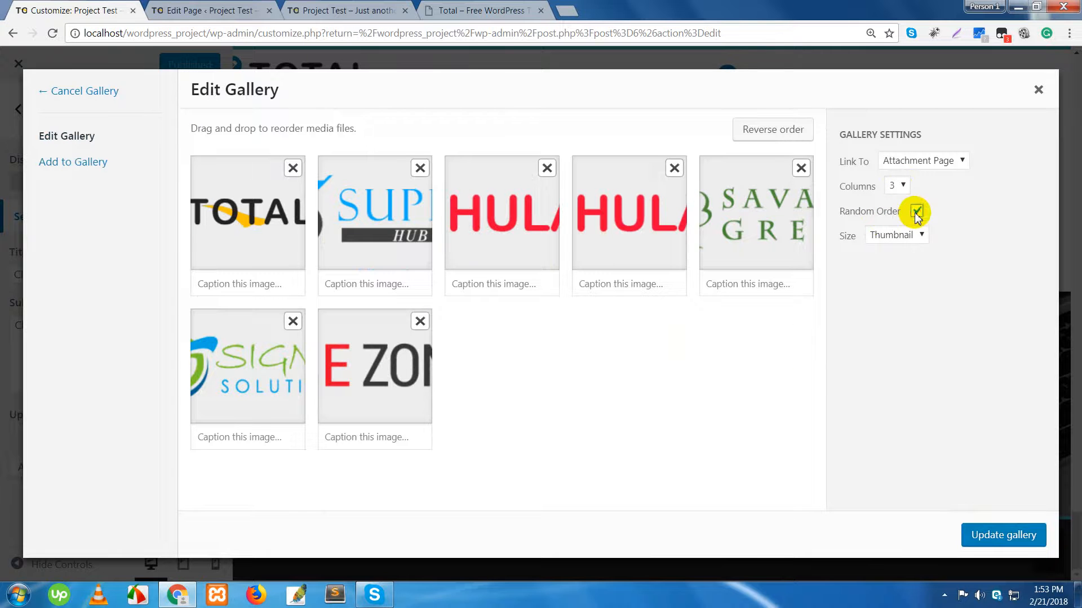
left_click(912, 235)
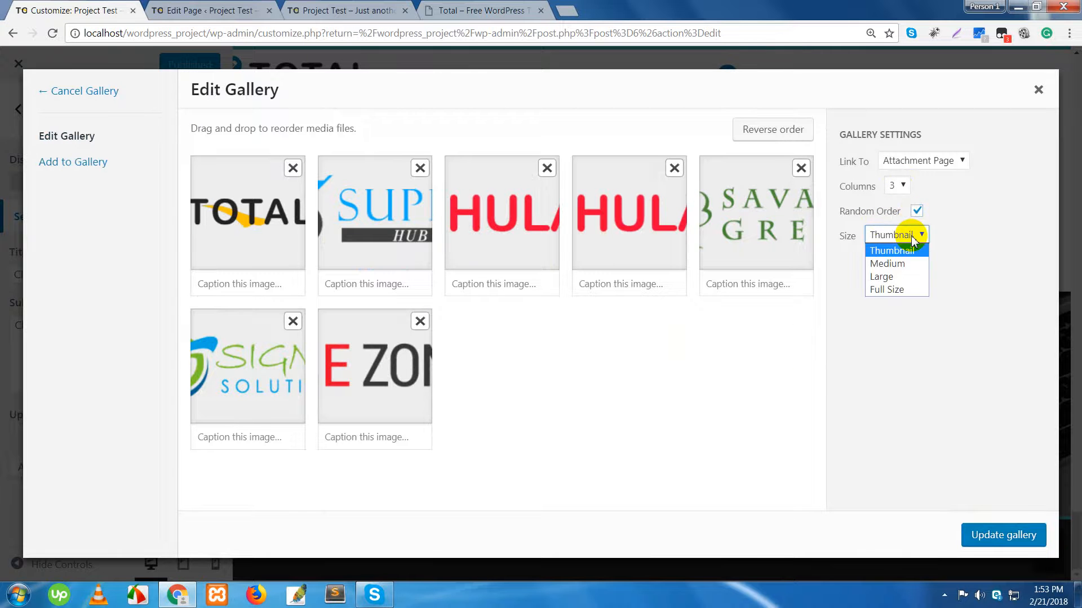
left_click(909, 290)
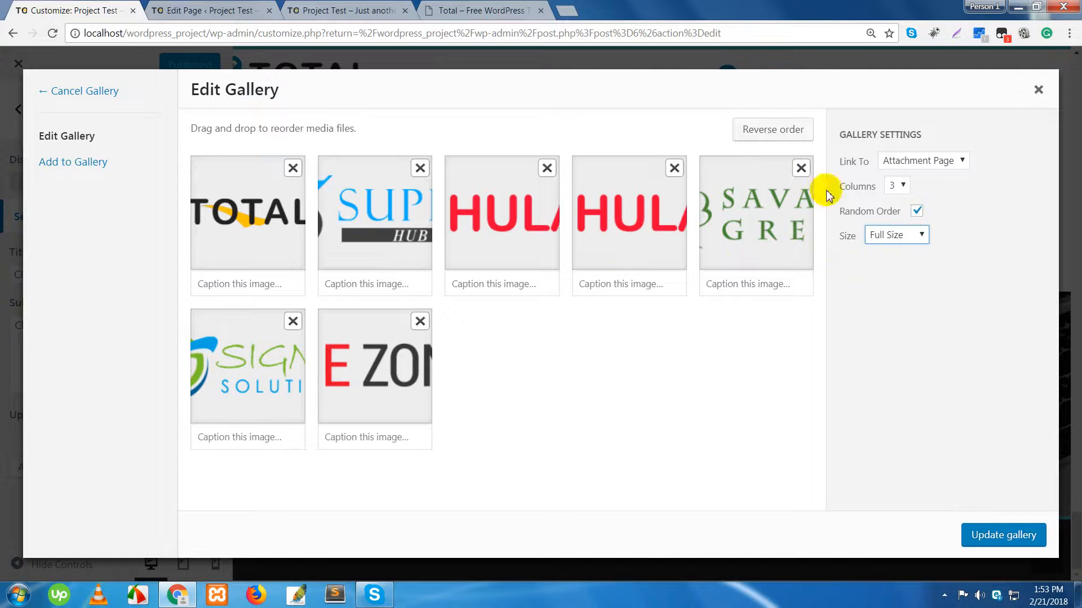
Check the demo's client logo row, set the gallery to 5 columns in the customizer and update the gallery.
left_click(469, 11)
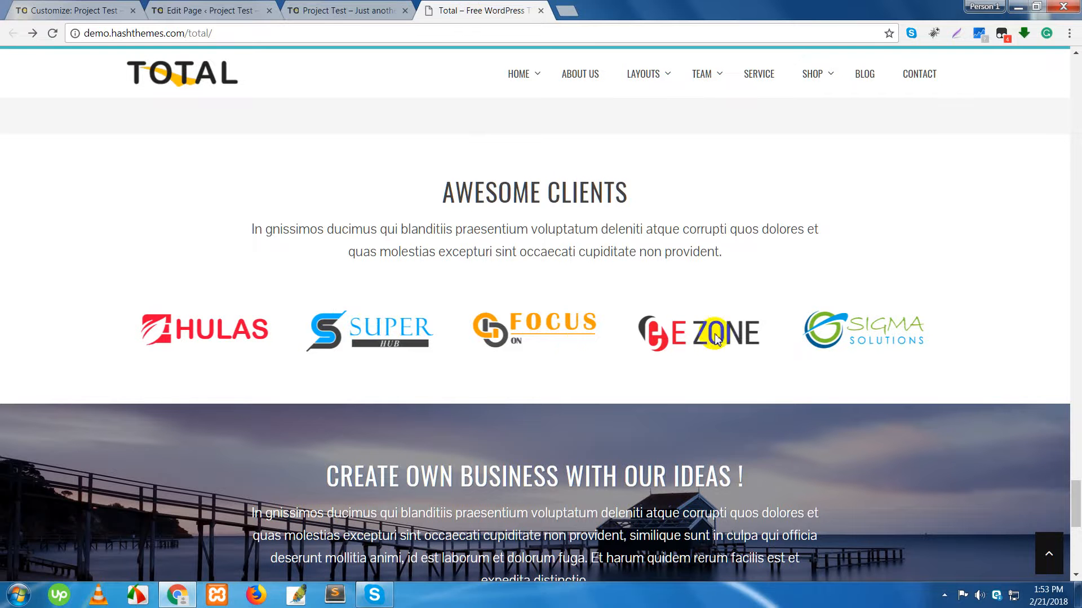
left_click(99, 17)
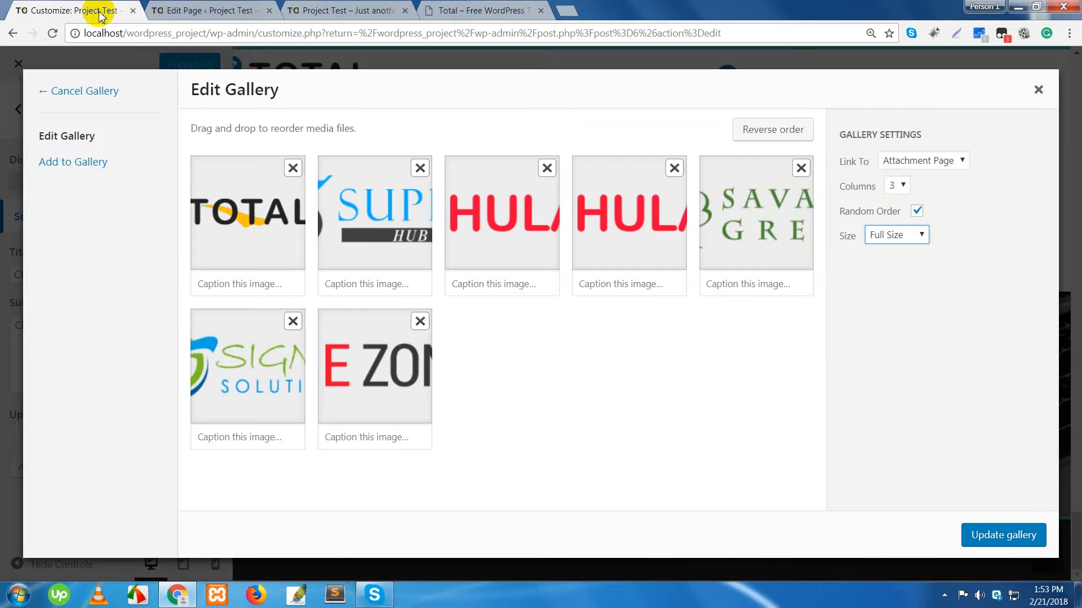
left_click(902, 187)
left_click(893, 253)
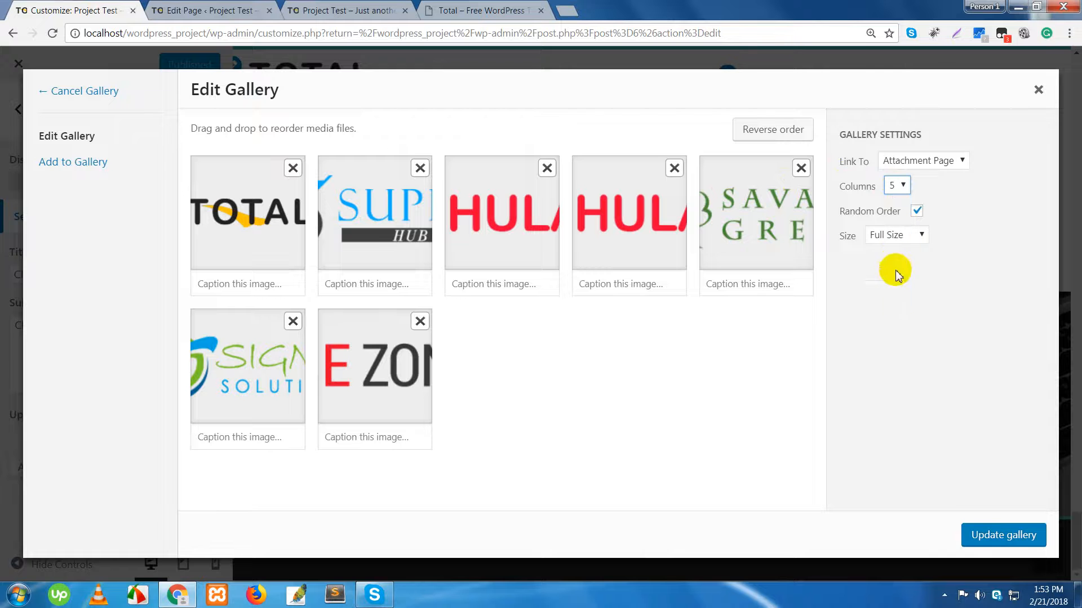
left_click(1000, 542)
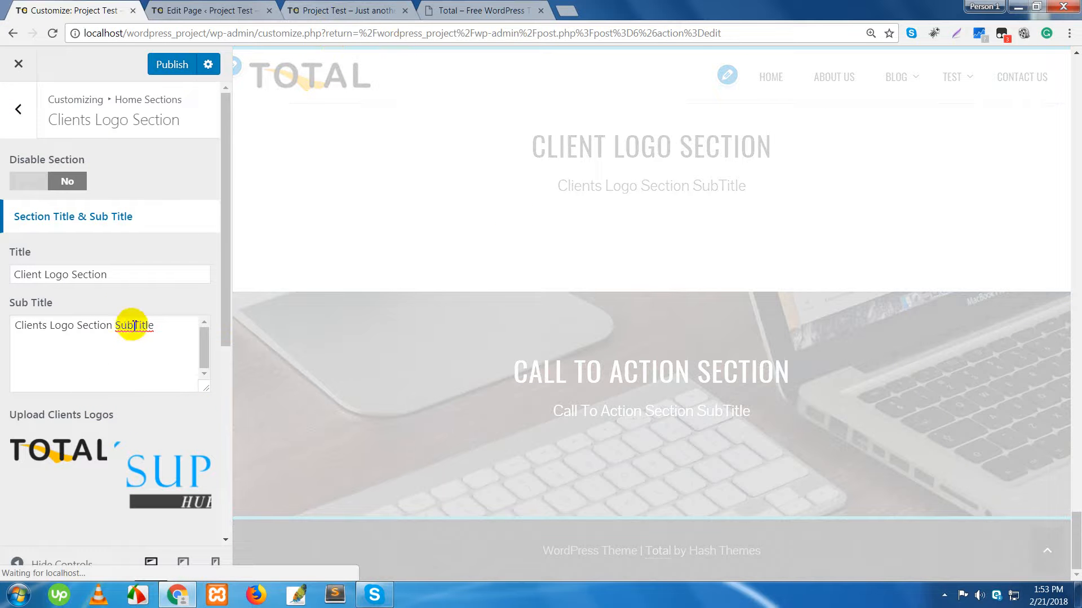
Publish the Clients Logo Section changes and reload the live site to check its client logo row.
scroll(134, 328, "down", 5)
scroll(133, 325, "up", 5)
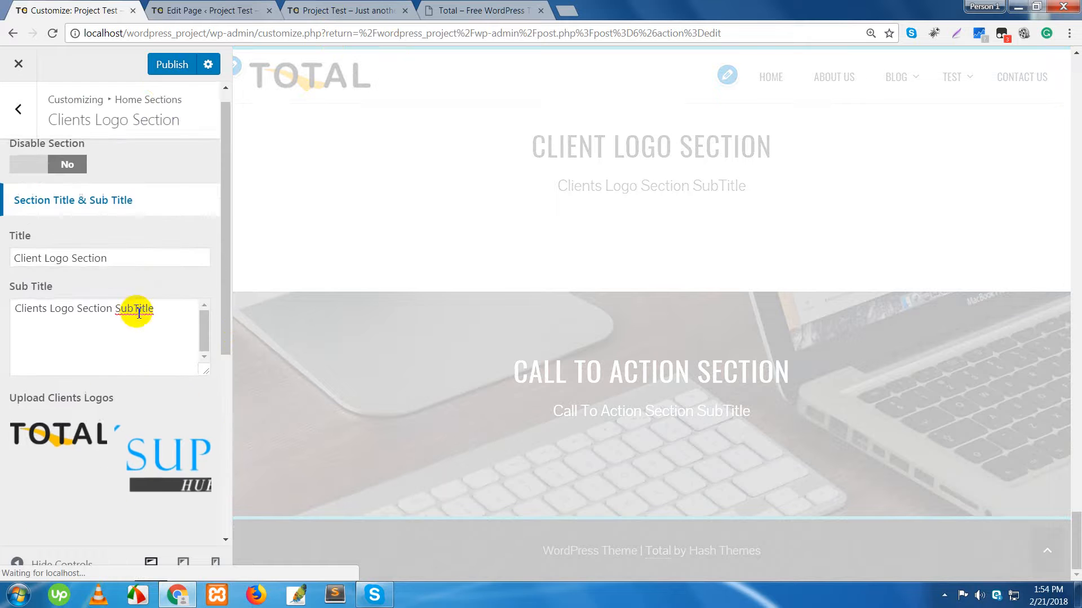
left_click(162, 72)
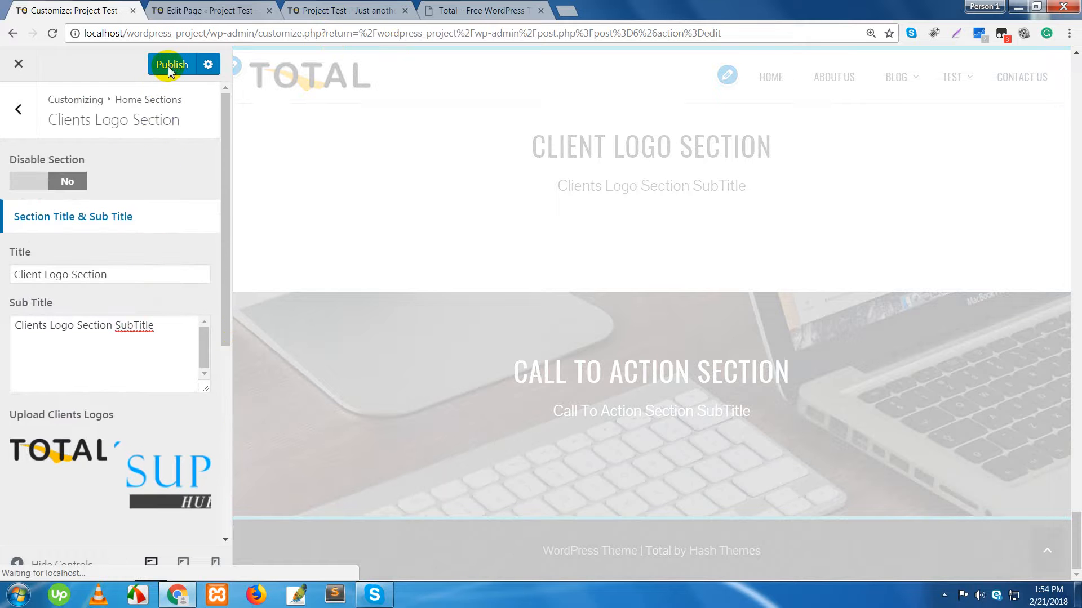
left_click(333, 14)
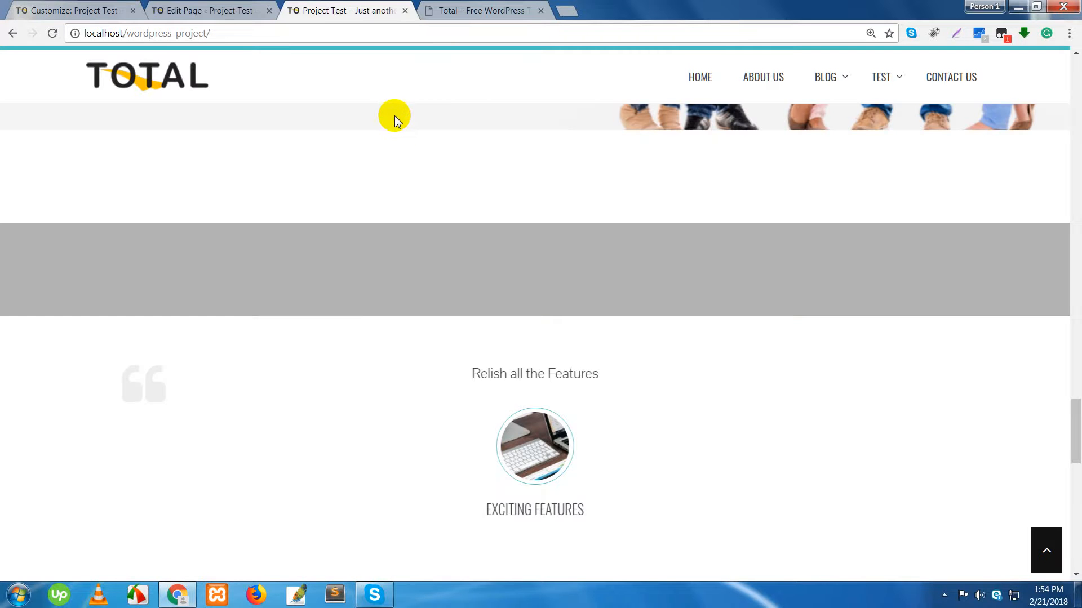
right_click(311, 14)
left_click(350, 43)
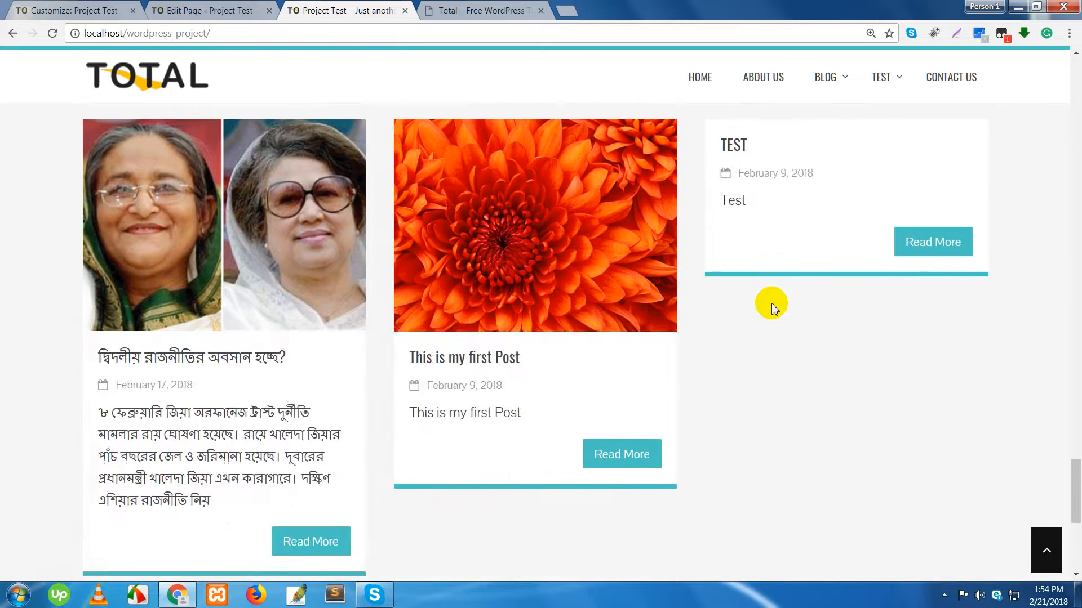
scroll(771, 307, "down", 7)
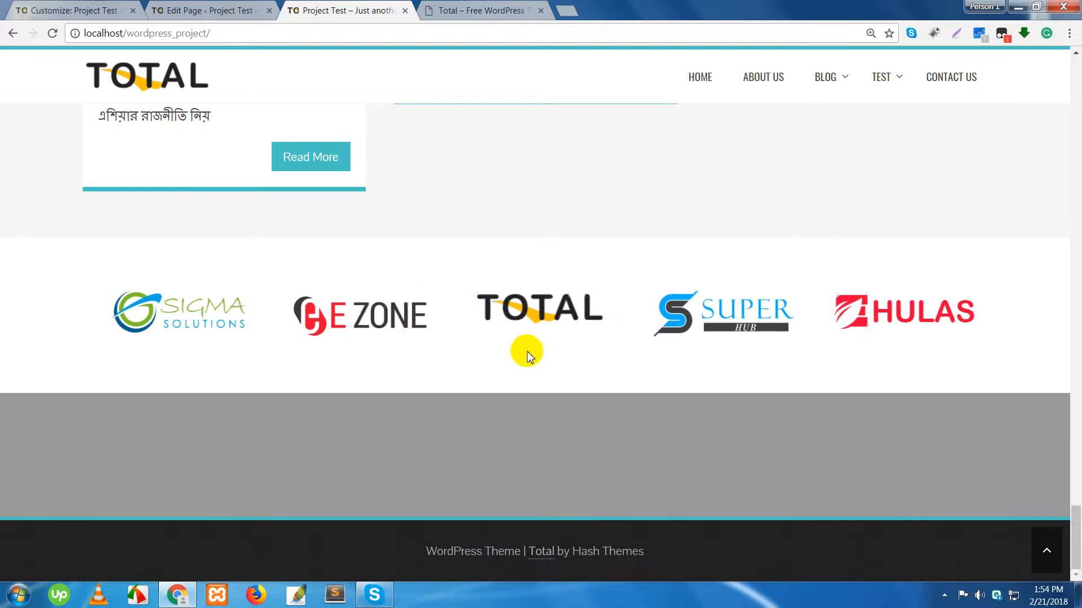
Look at the theme demo's call to action area below the client logos, including its heading and buttons.
left_click(446, 9)
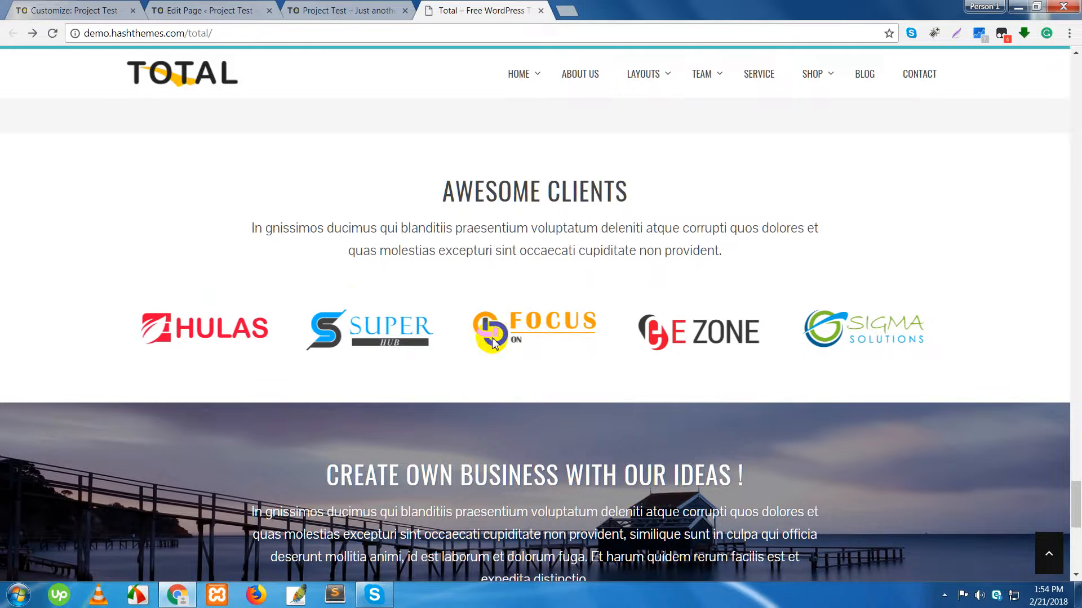
scroll(493, 335, "down", 7)
scroll(492, 340, "up", 3)
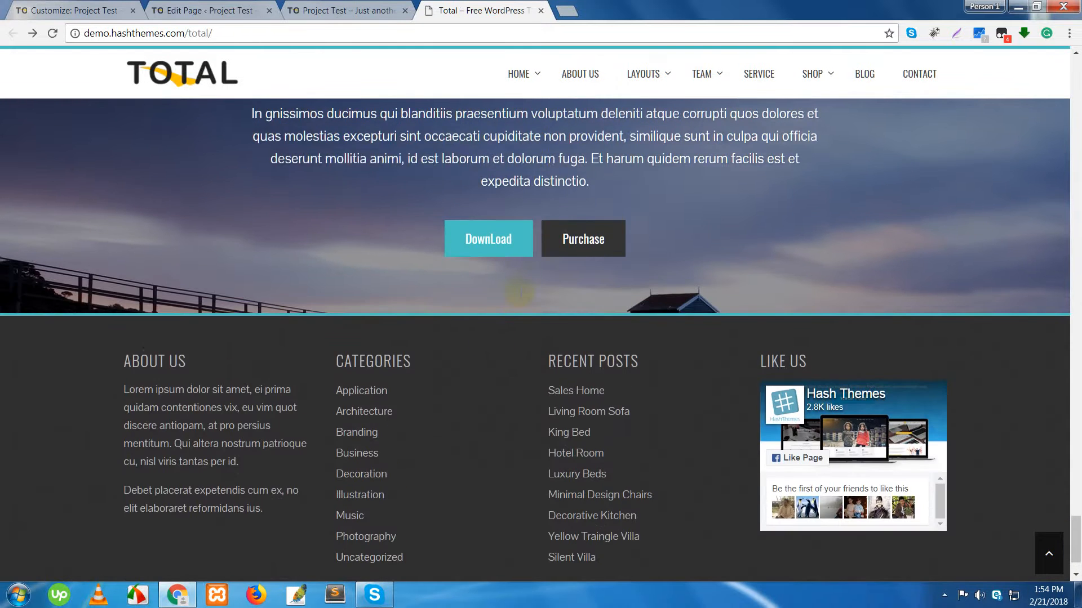
left_click_drag(343, 209, 754, 210)
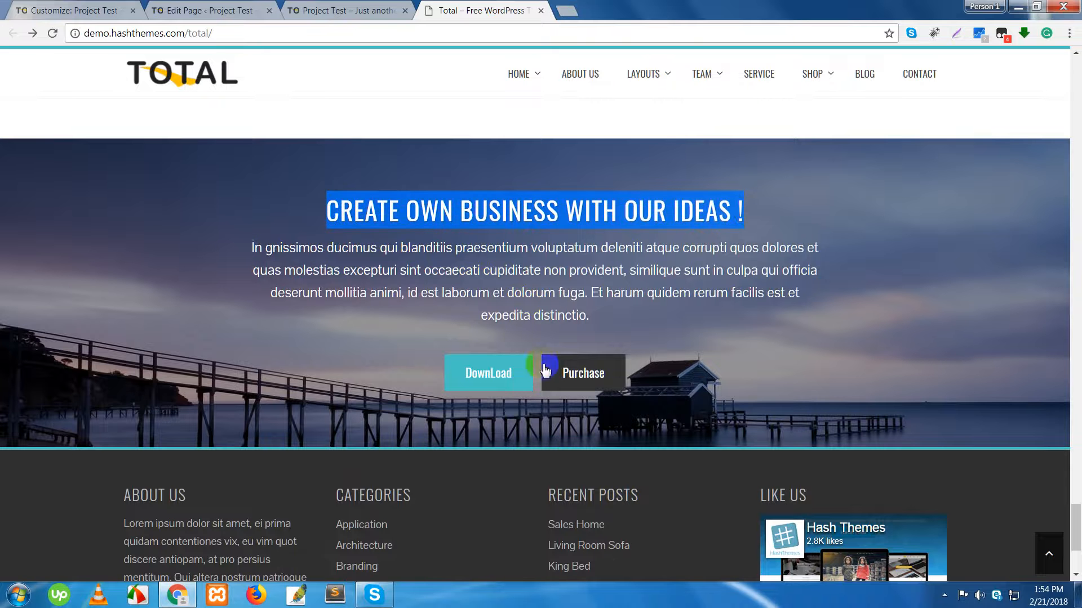
scroll(481, 390, "down", 1)
scroll(441, 283, "down", 2)
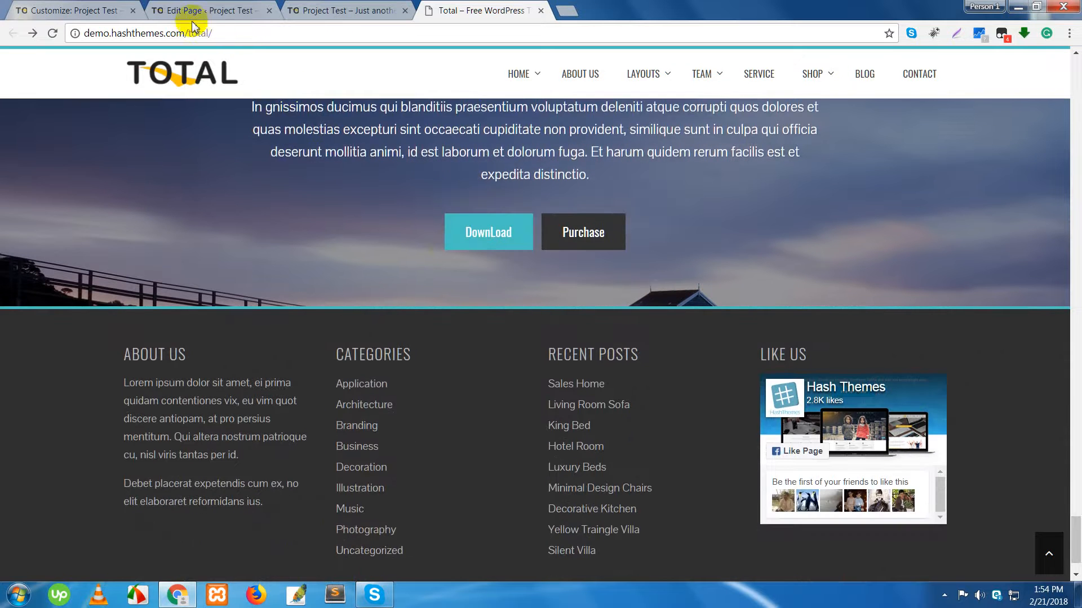
Return to the customizer, leave the Clients Logo Section and open the Call To Action Section settings.
left_click(90, 9)
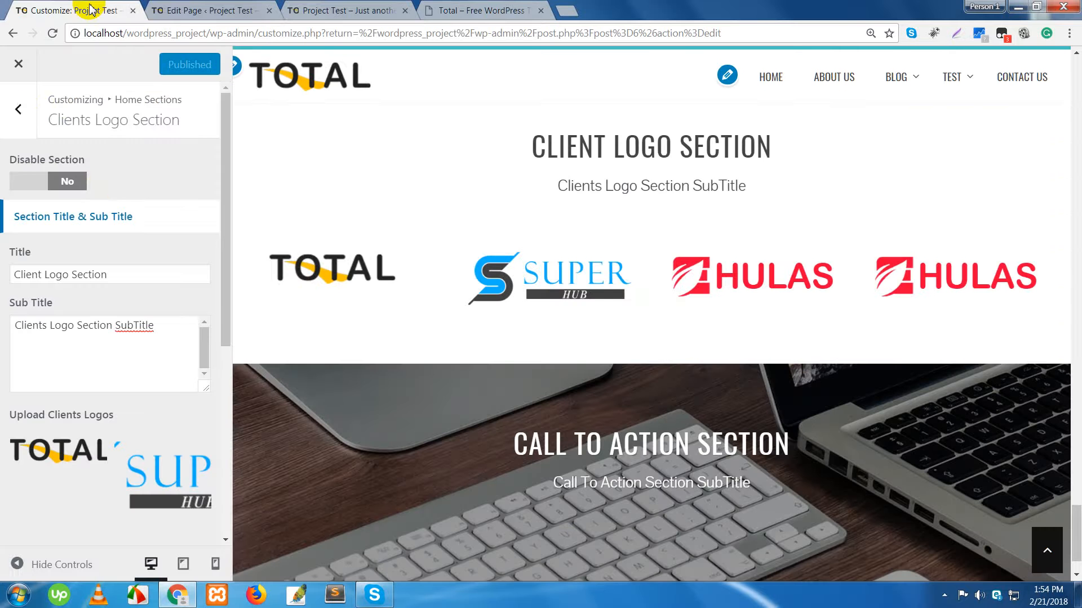
left_click(22, 112)
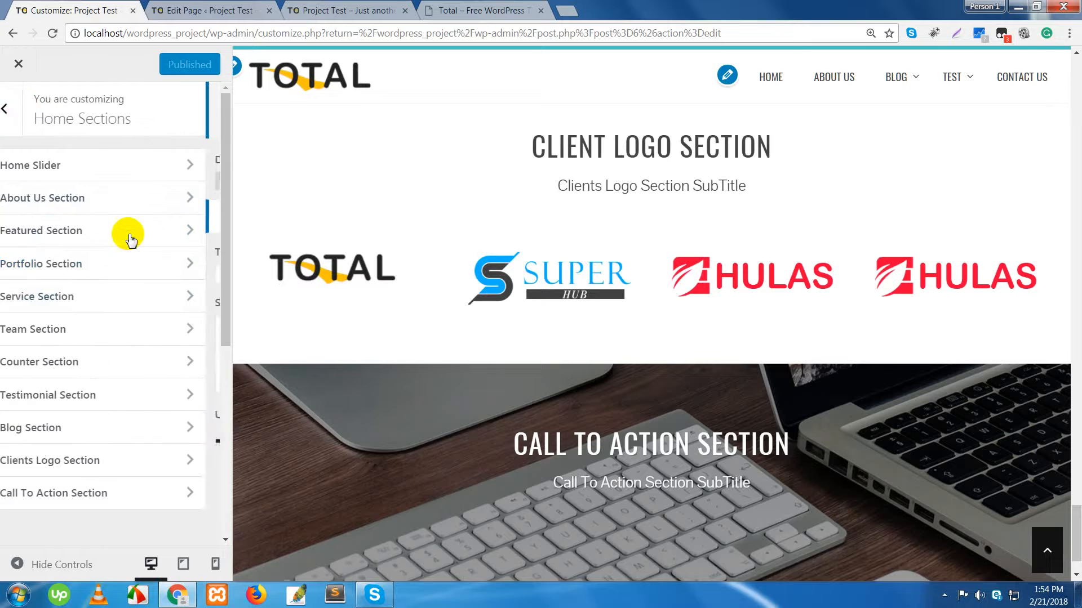
left_click(94, 496)
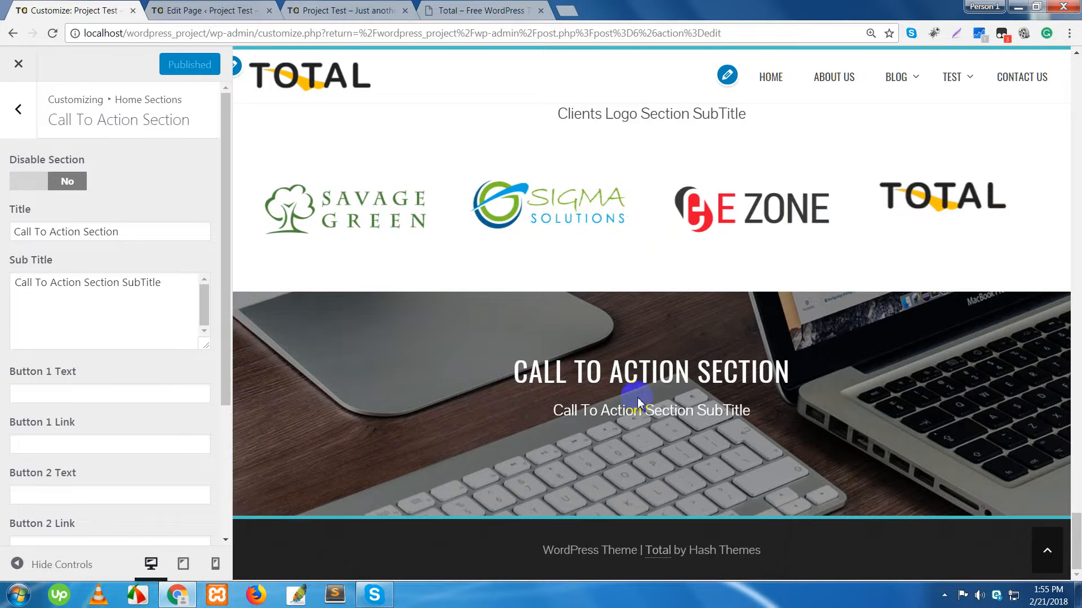
Compare the demo's "Create Own Business With Our Ideas !" title and description text with the section's settings, then view the top of the demo page.
left_click(459, 9)
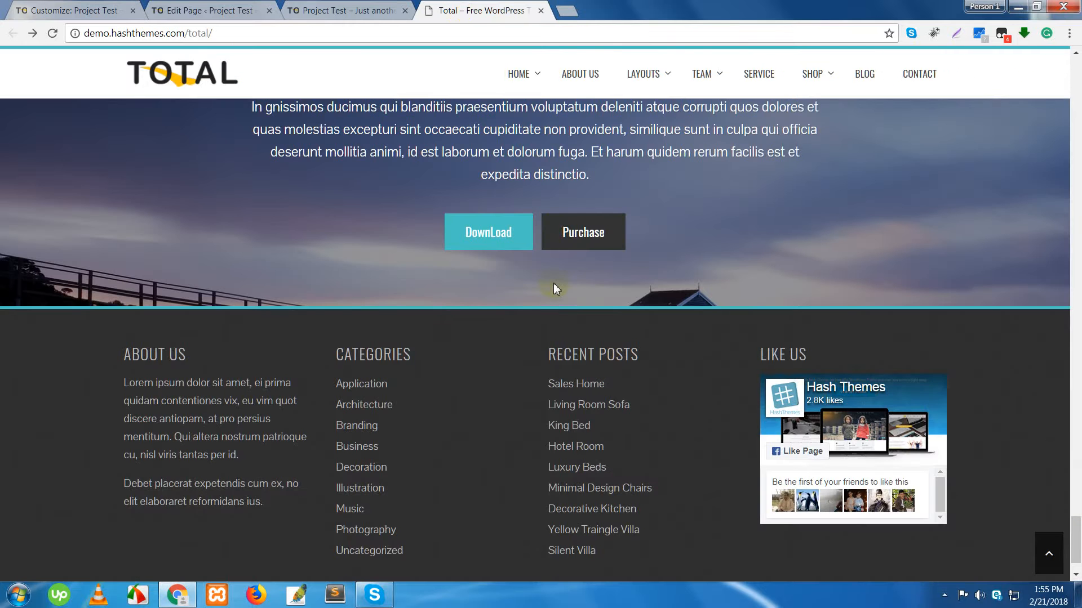
scroll(553, 282, "up", 4)
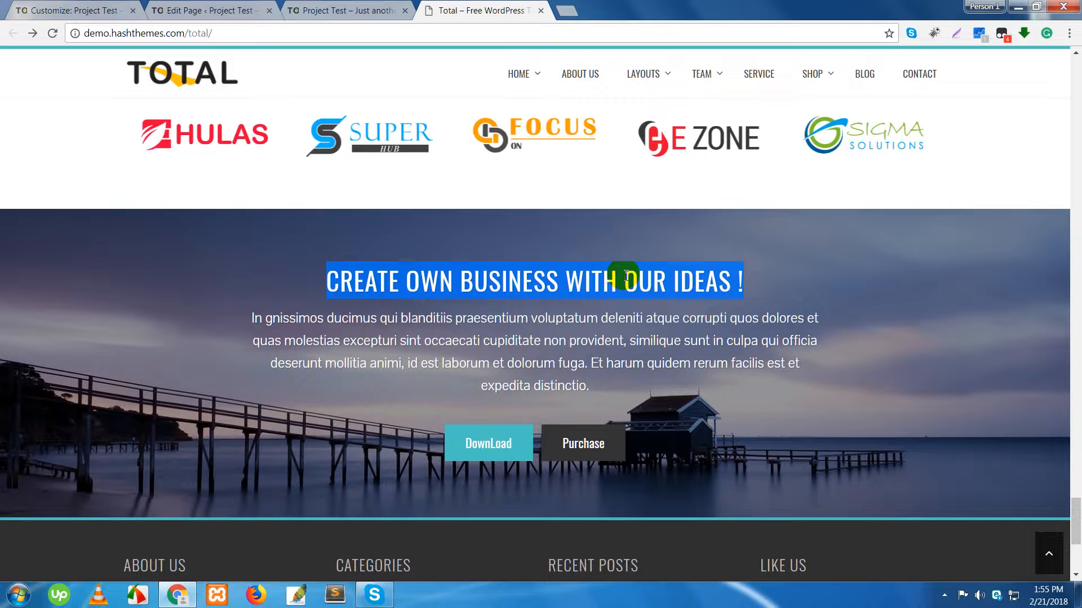
left_click(848, 281)
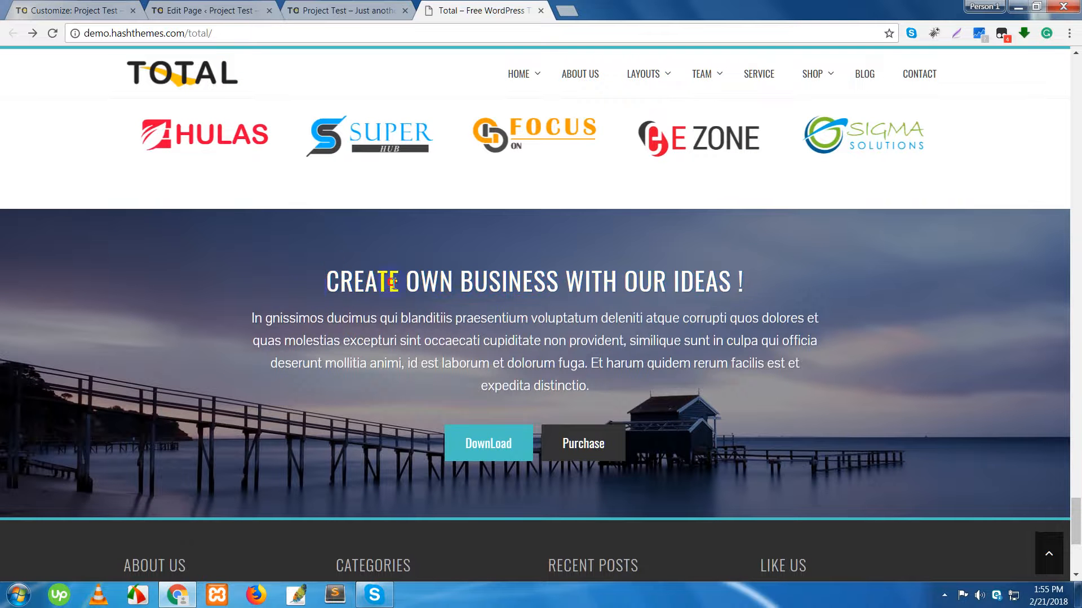
left_click_drag(391, 282, 510, 282)
left_click_drag(630, 388, 277, 323)
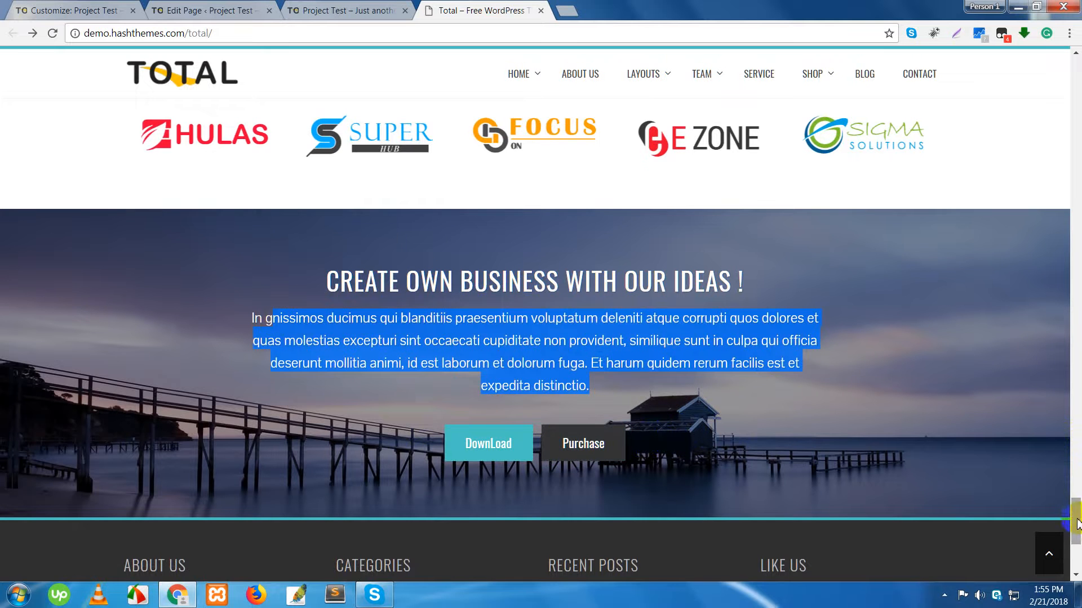
left_click_drag(1077, 523, 1074, 47)
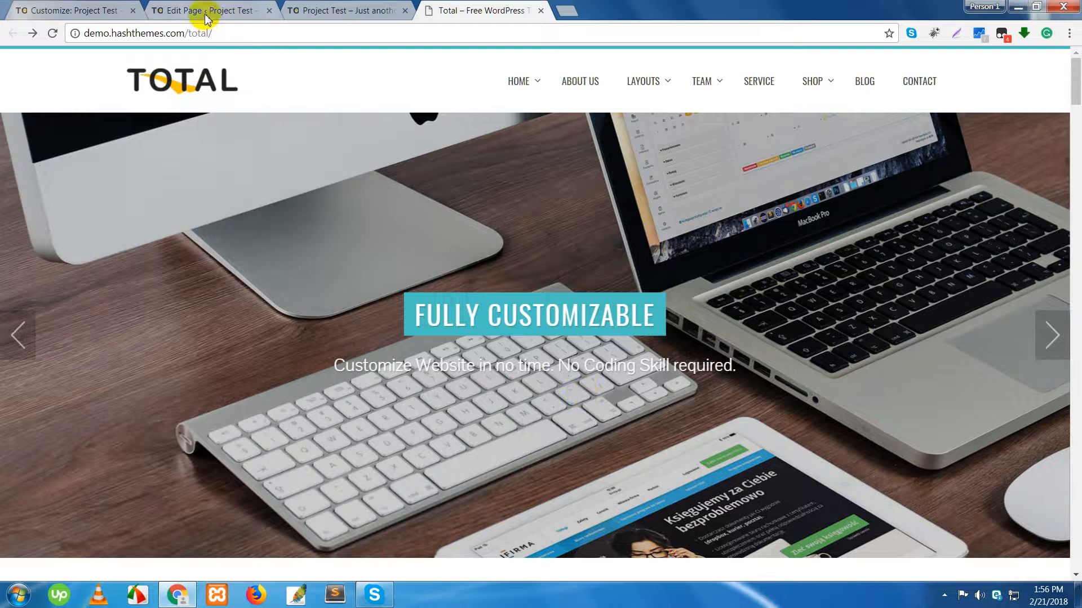
In the customizer's Call To Action Section, set the Button 1 text to "Buy Now" and its link to "#".
left_click(69, 10)
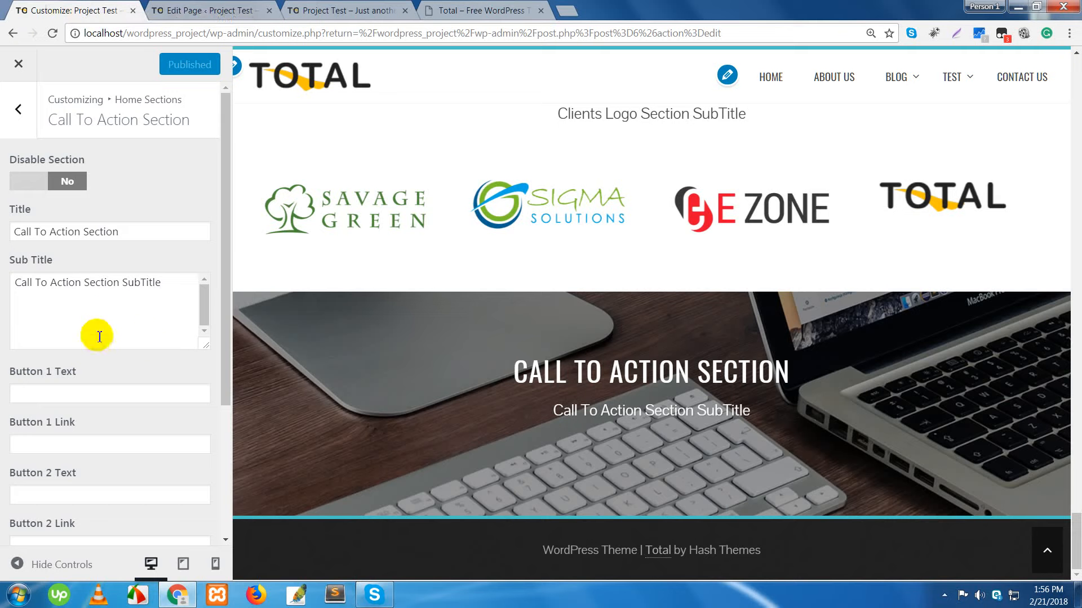
left_click(147, 236)
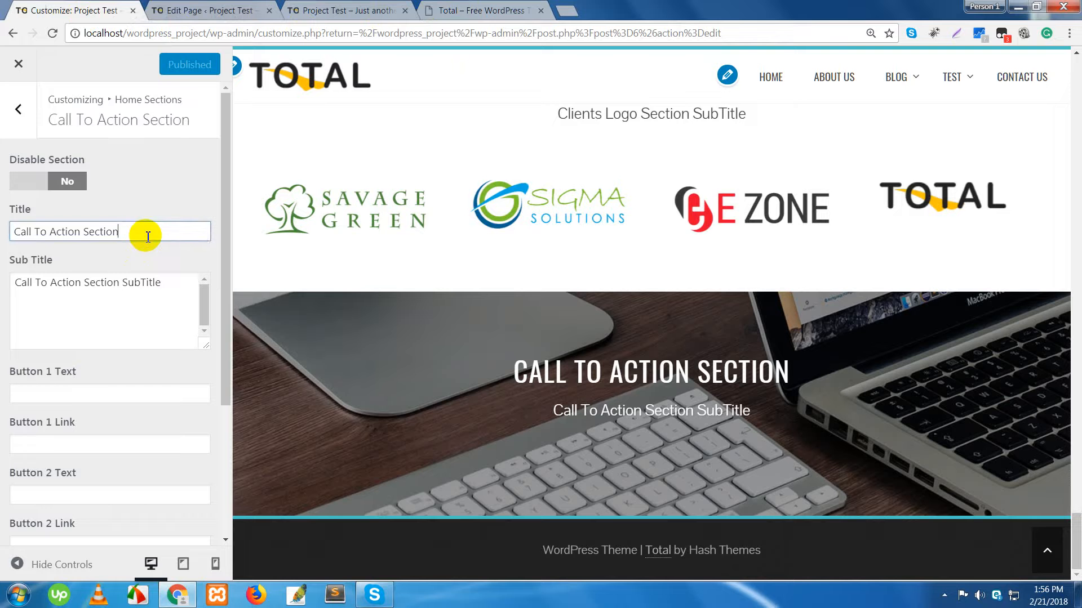
left_click(122, 314)
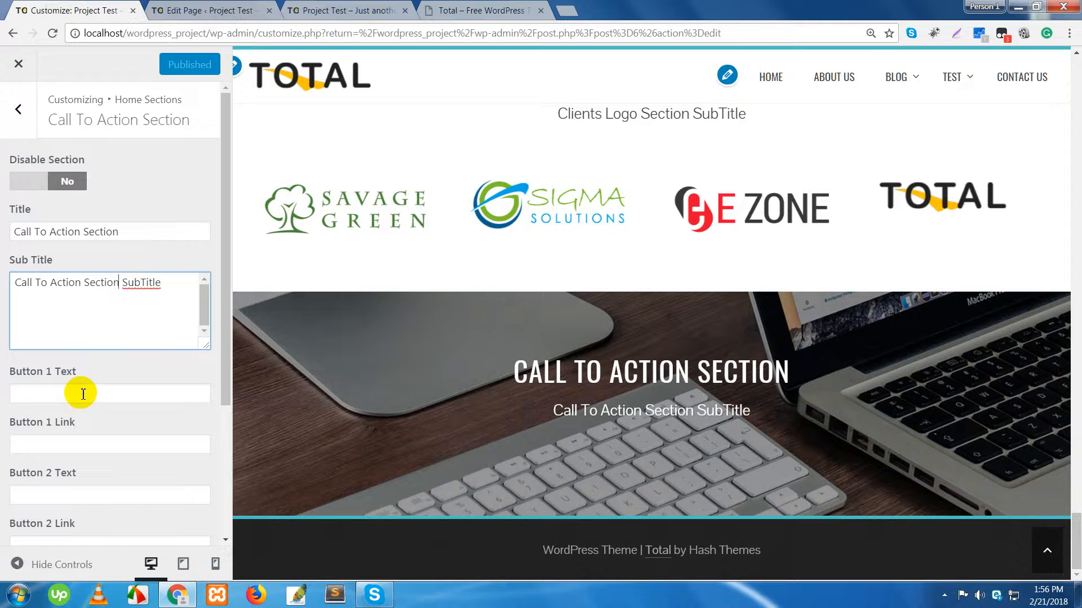
left_click(83, 394)
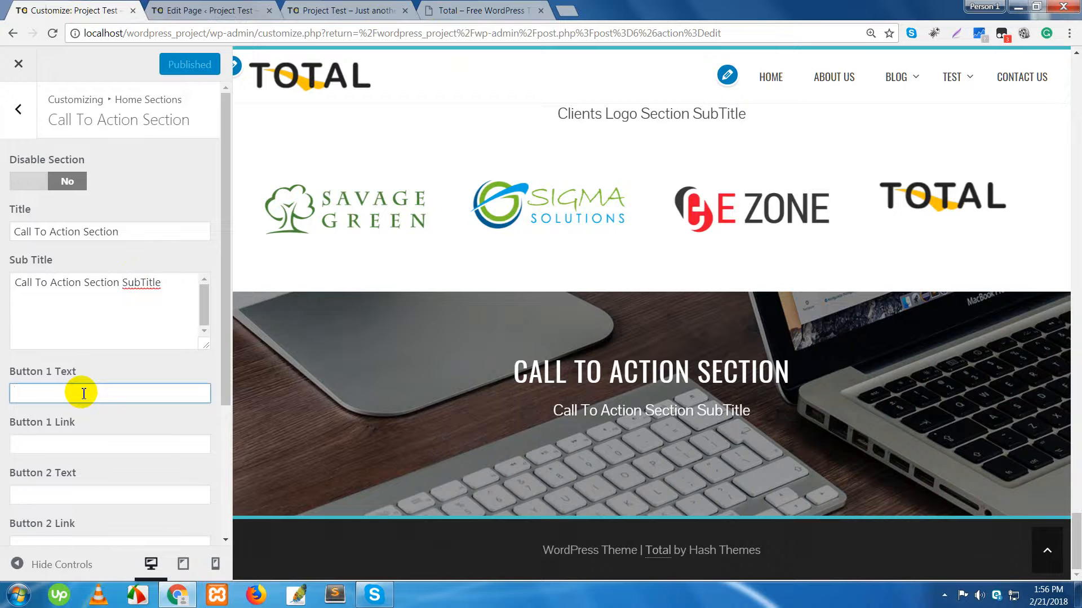
type("B")
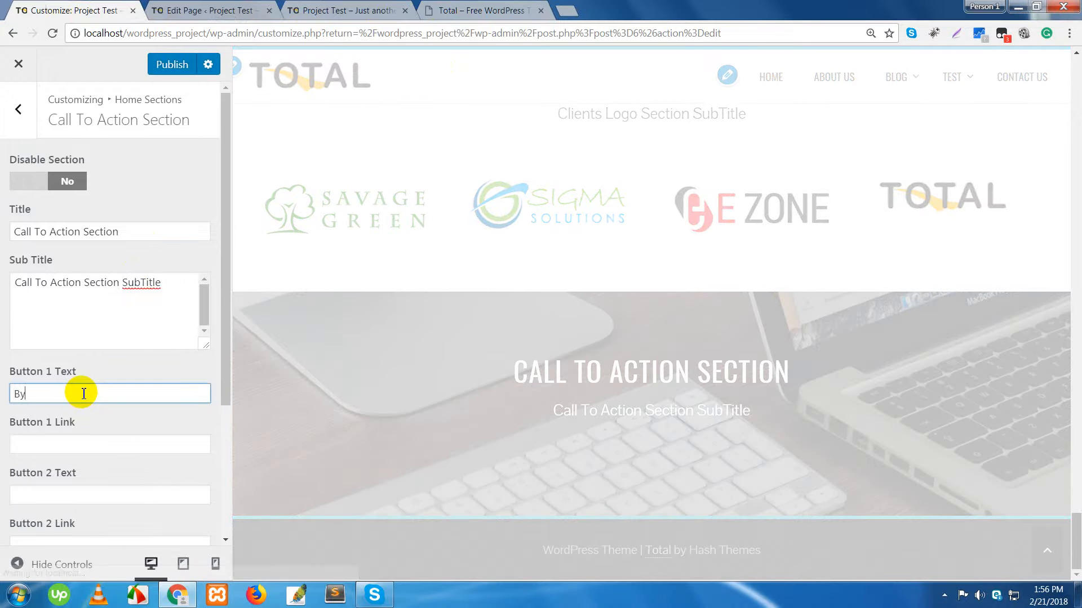
type("uy Now")
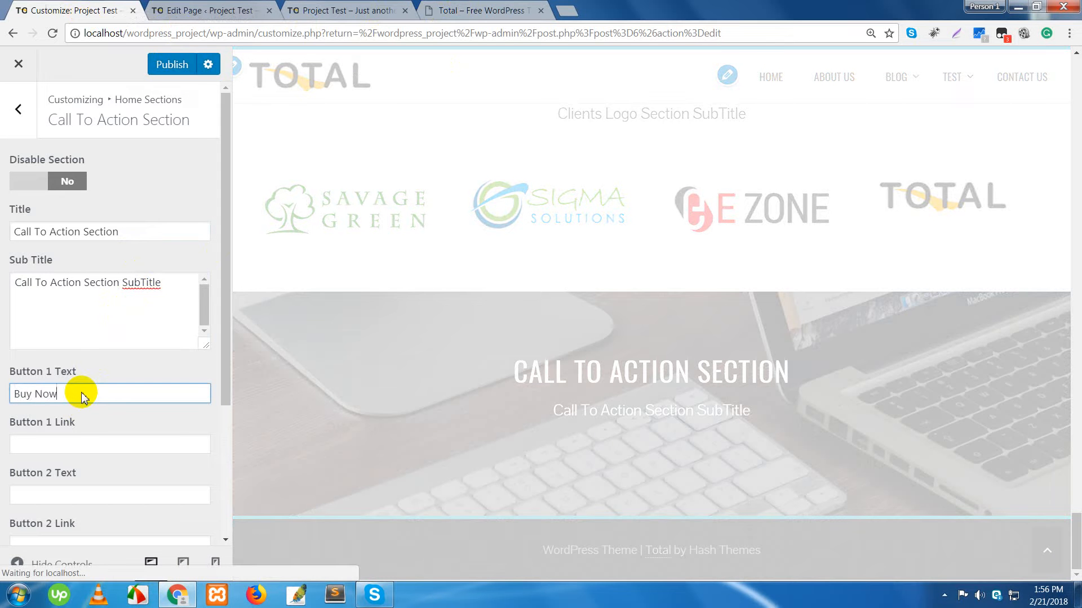
left_click(66, 442)
type("#")
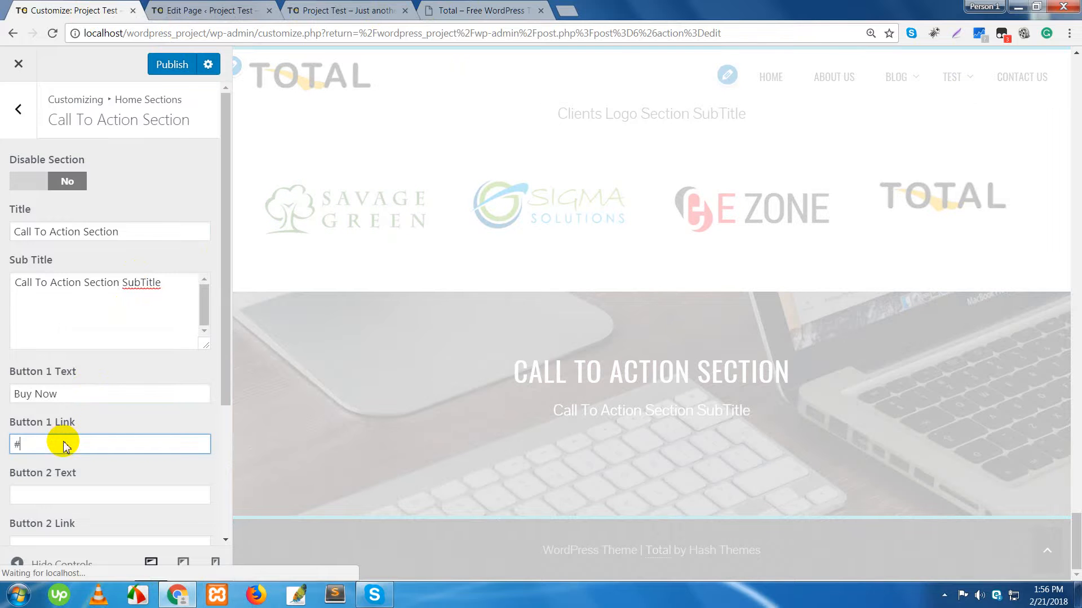
Set the Button 2 text to "Contact Us" and its link to "#".
left_click(66, 497)
type("Cont")
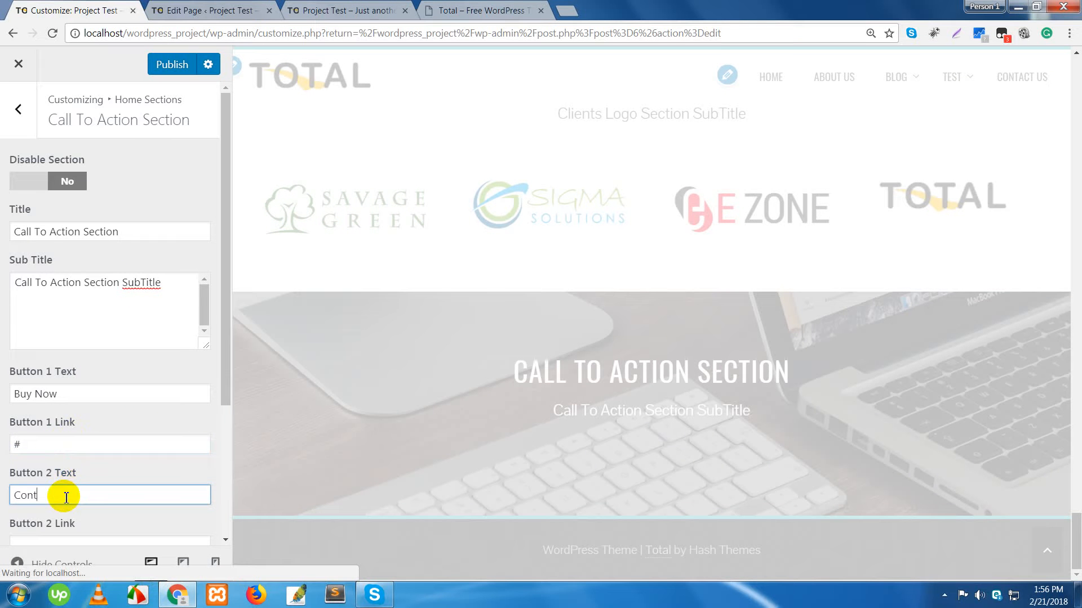
type("act Us")
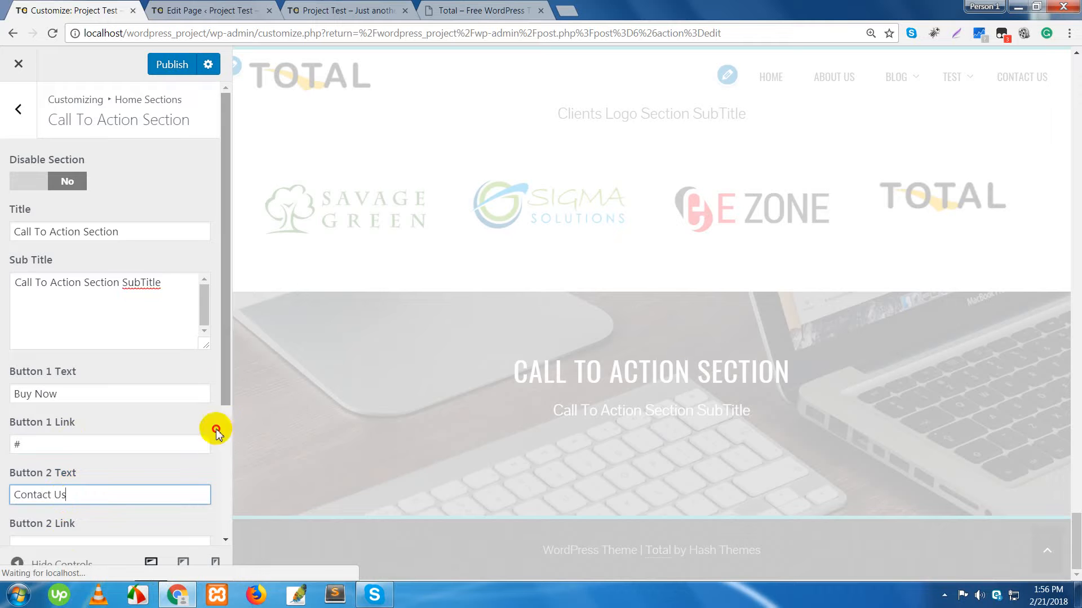
scroll(217, 431, "down", 2)
left_click(81, 454)
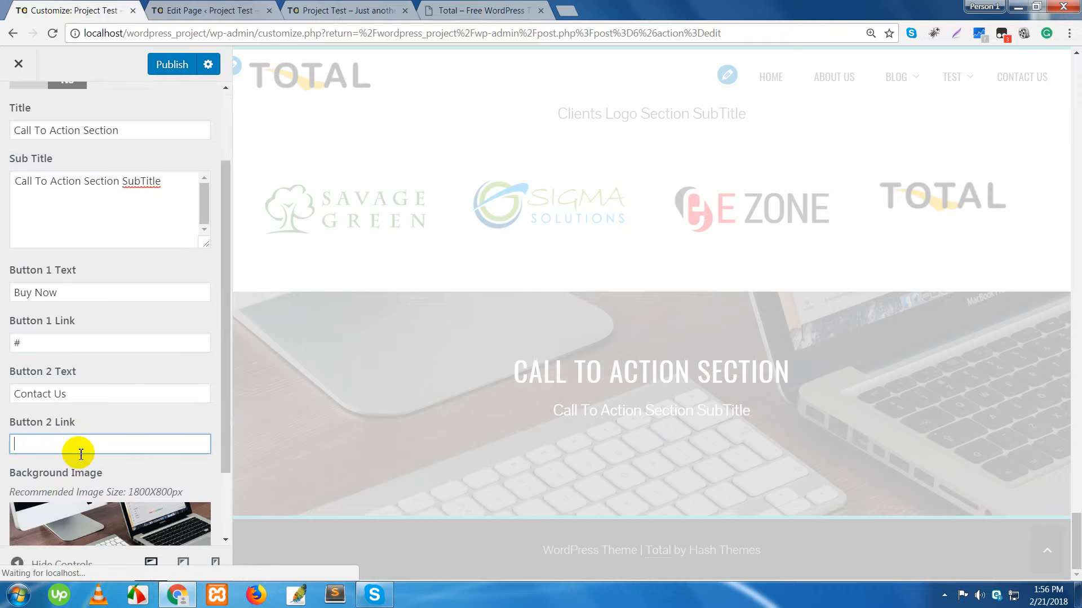
type("#")
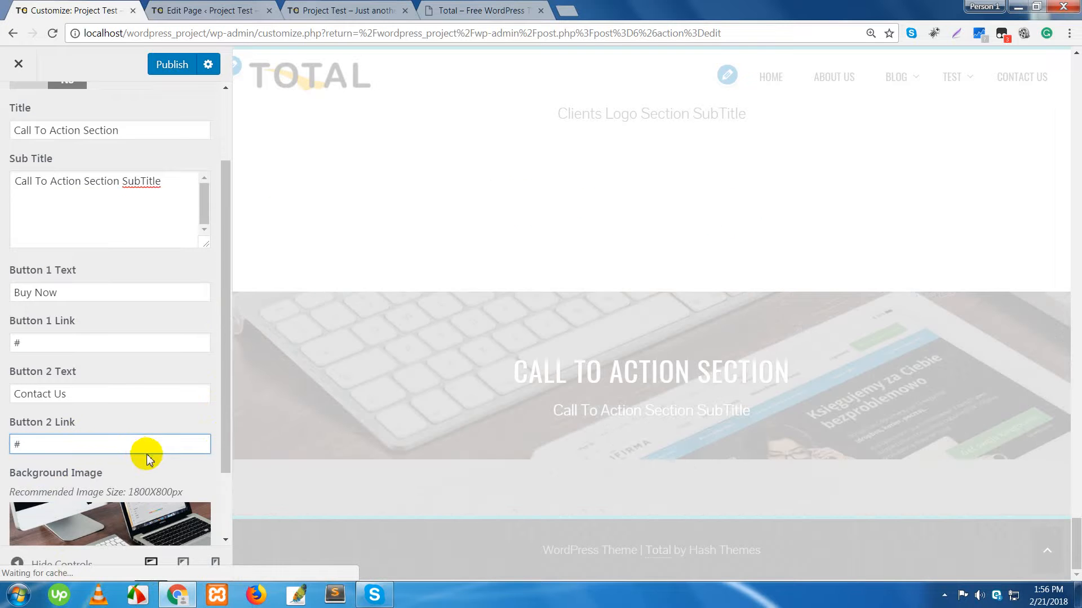
Remove the Call To Action background image and choose slider3.jpg from the media library instead.
scroll(161, 467, "down", 1)
scroll(161, 467, "down", 2)
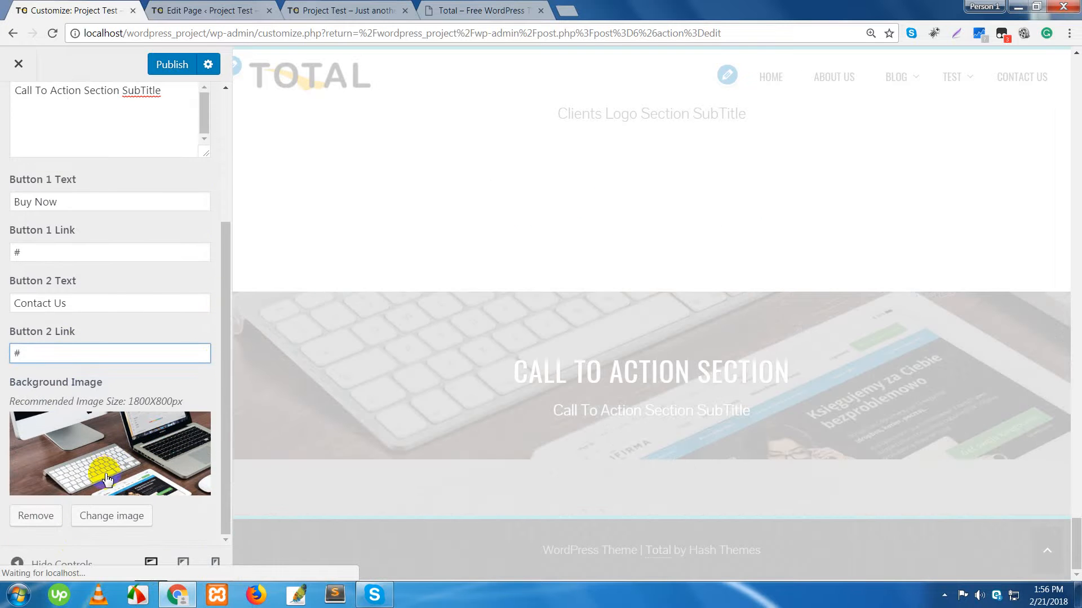
left_click(49, 521)
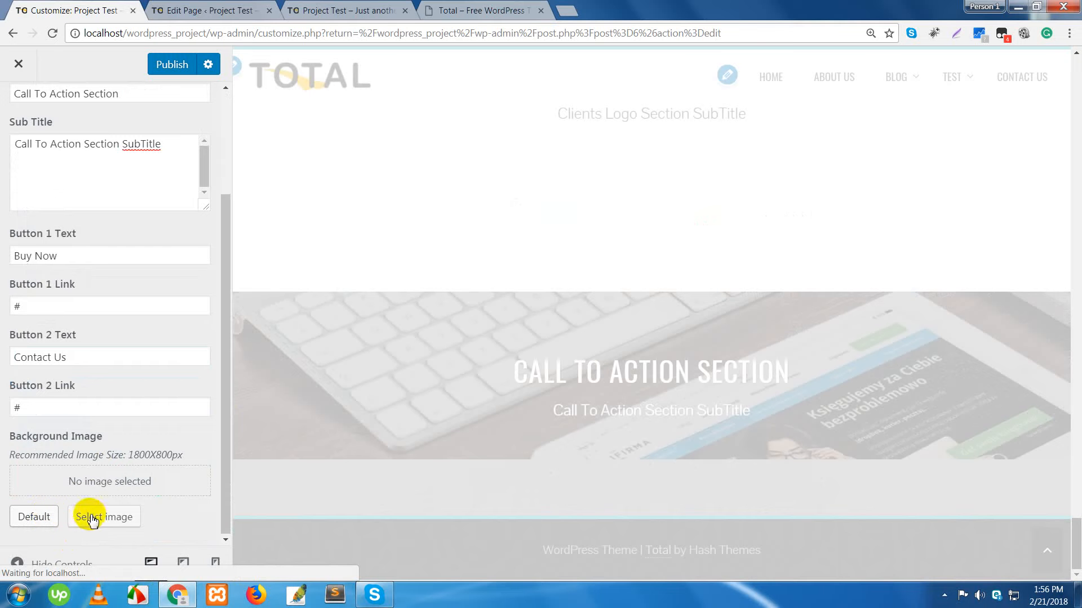
left_click(95, 522)
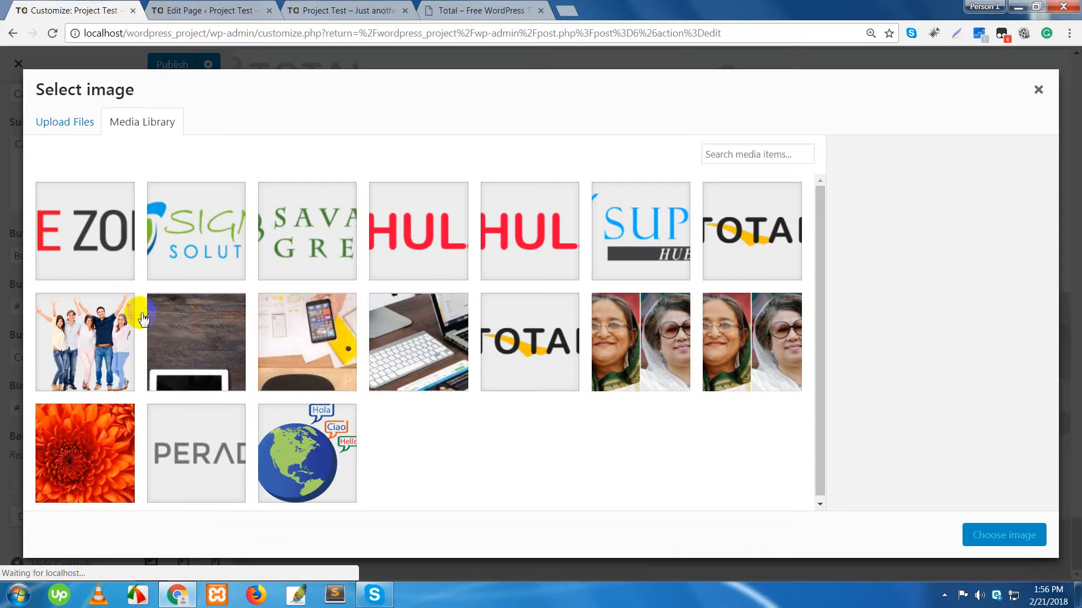
left_click(204, 344)
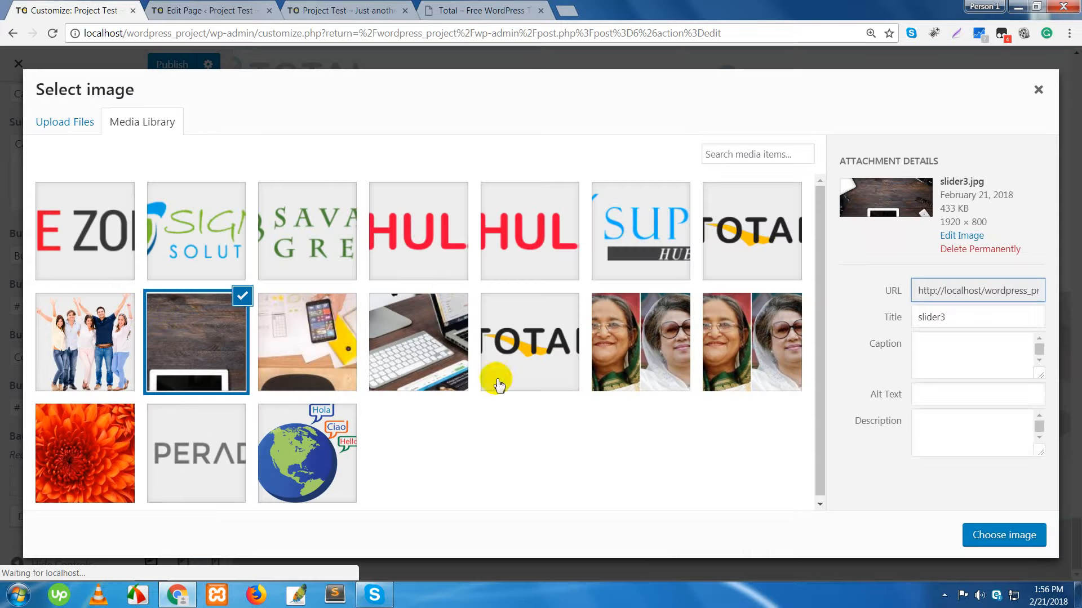
left_click(983, 540)
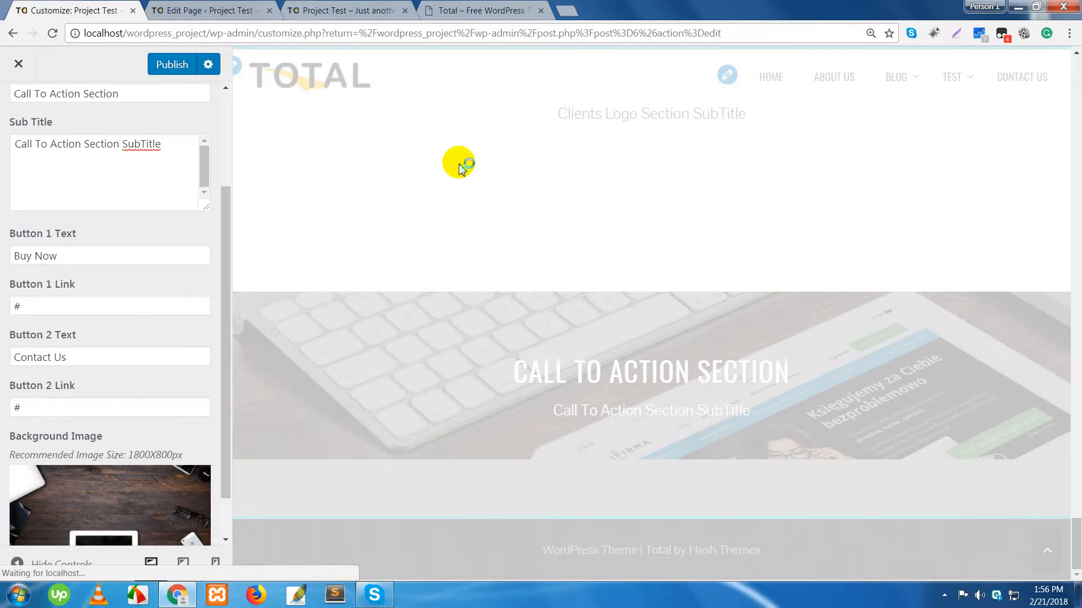
Publish the Call To Action button and background changes, then reload the live Project Test site to check them.
left_click(183, 67)
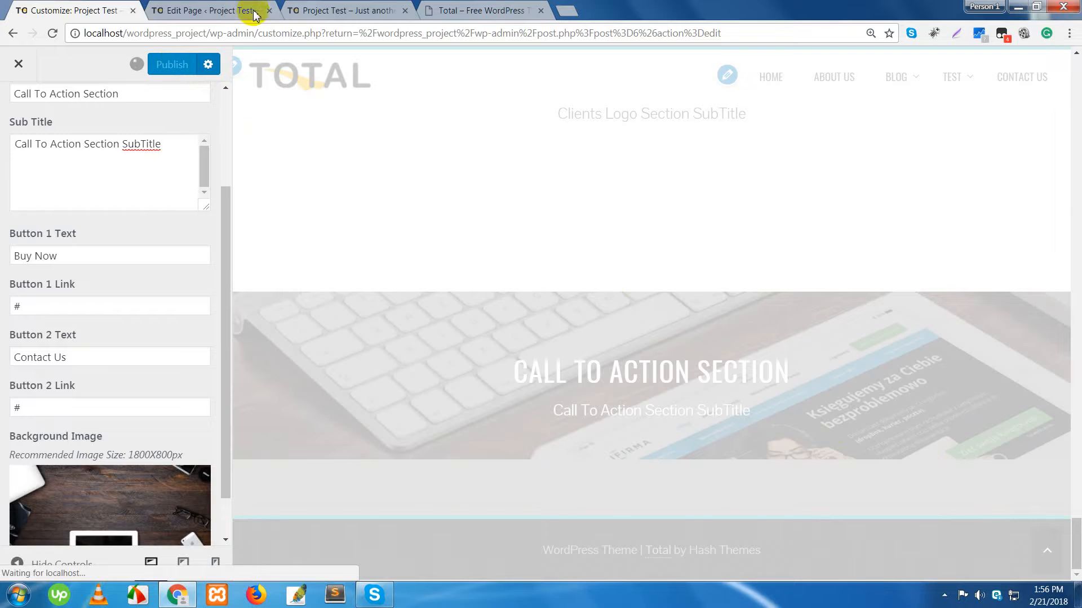
left_click(320, 12)
right_click(328, 15)
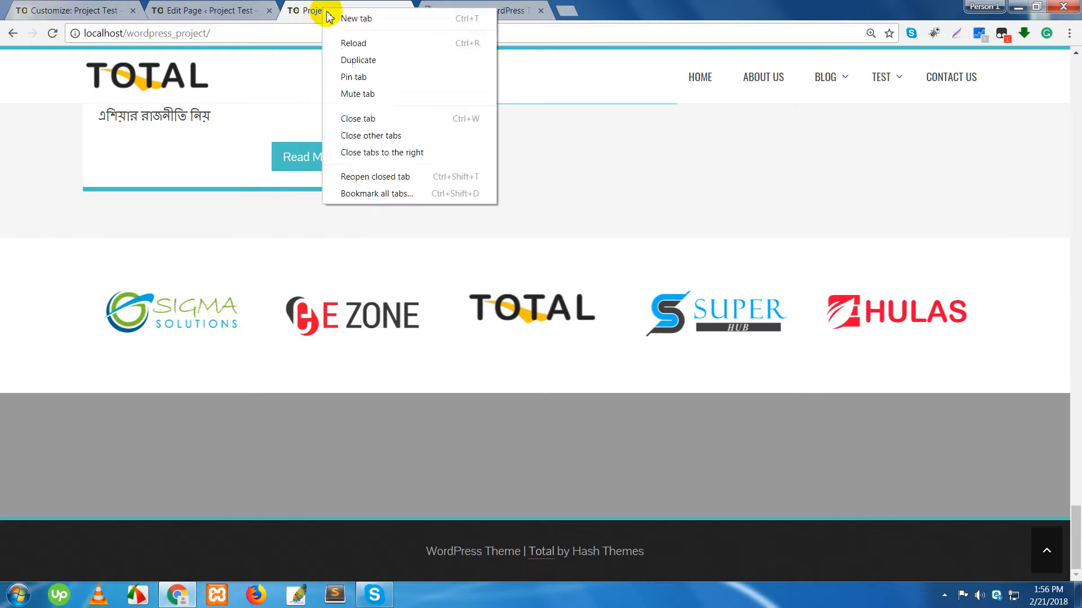
left_click(356, 43)
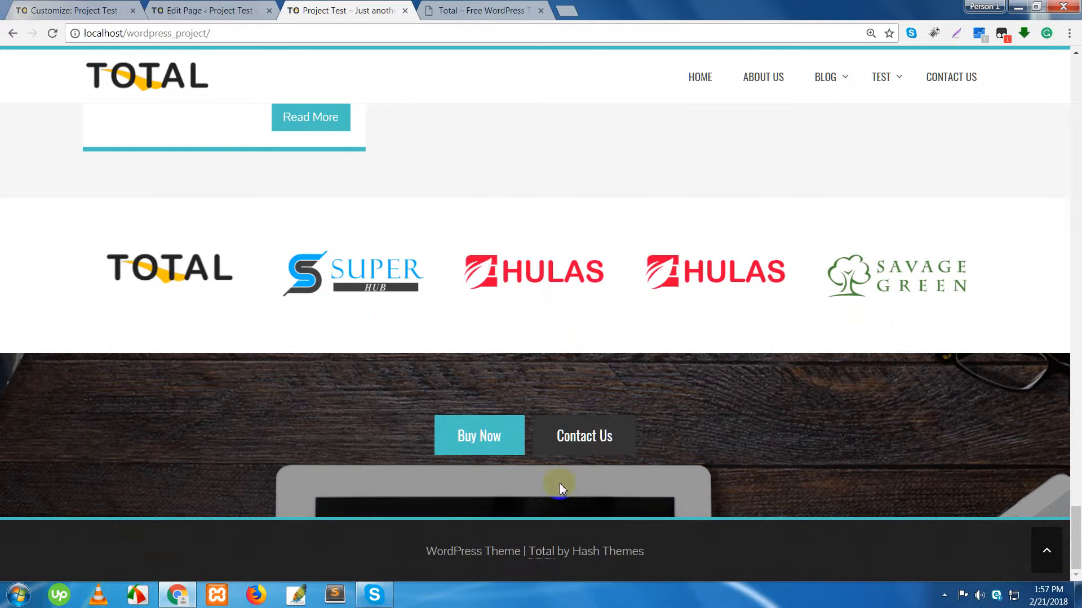
Replace the Call To Action Section title with the demo page's heading "CREATE OWN BUSINESS WITH OUR IDEAS !".
left_click(73, 12)
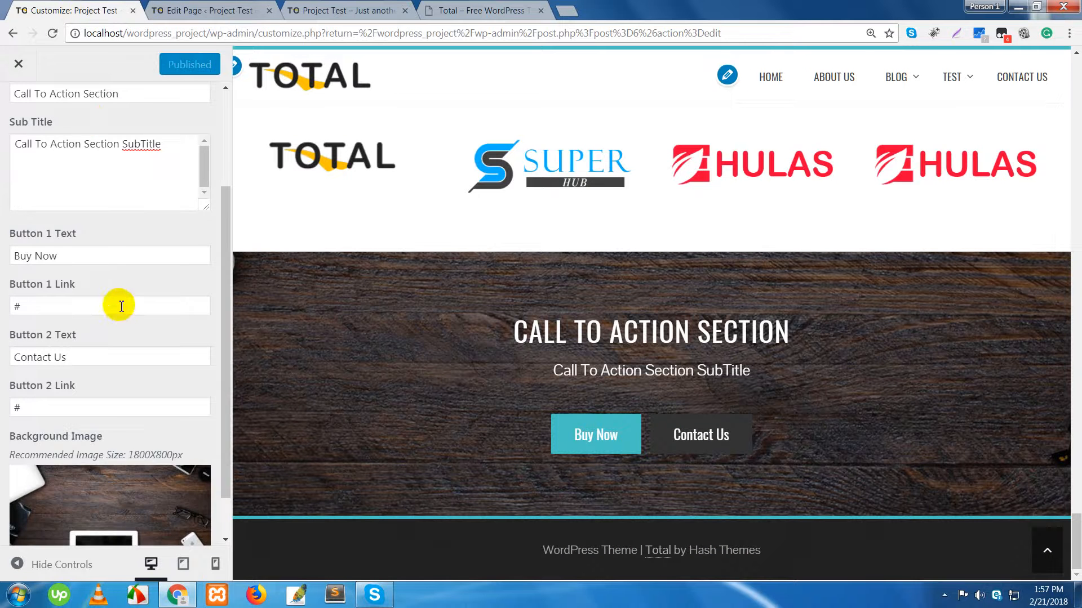
scroll(116, 302, "up", 3)
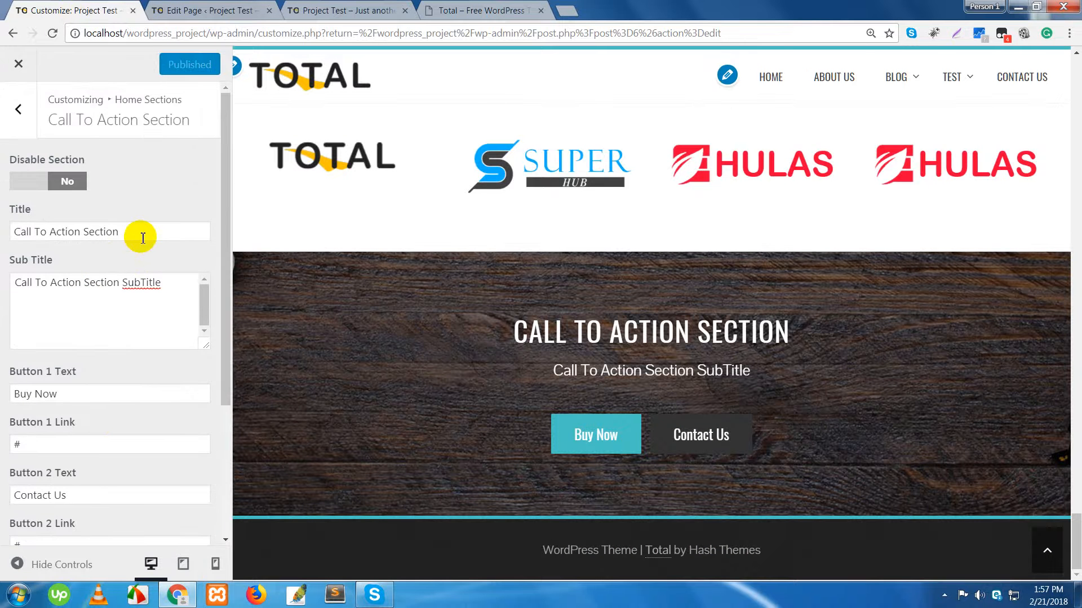
left_click(143, 236)
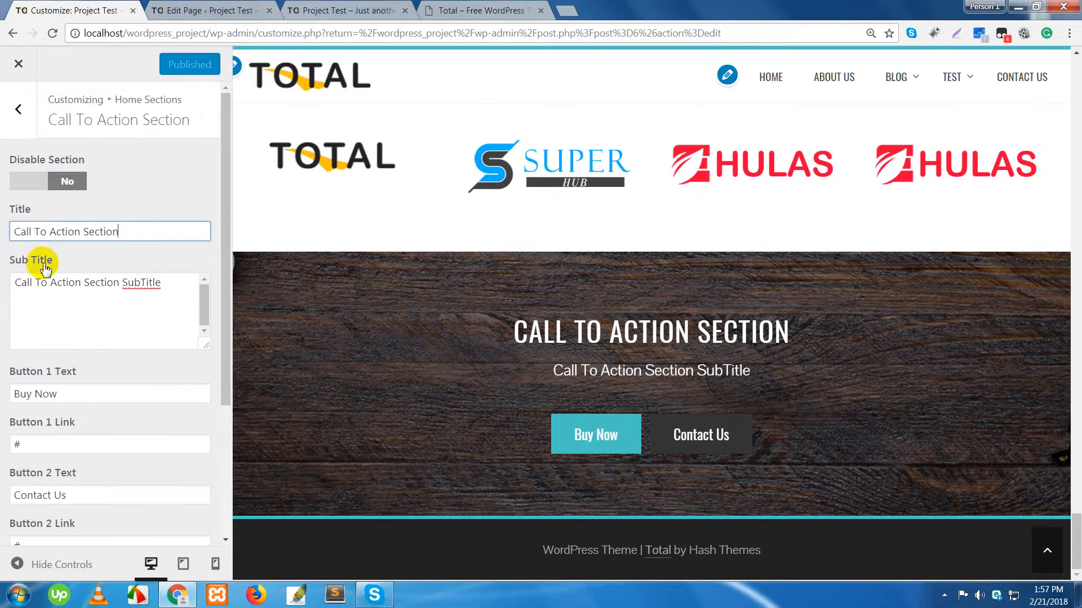
left_click(455, 14)
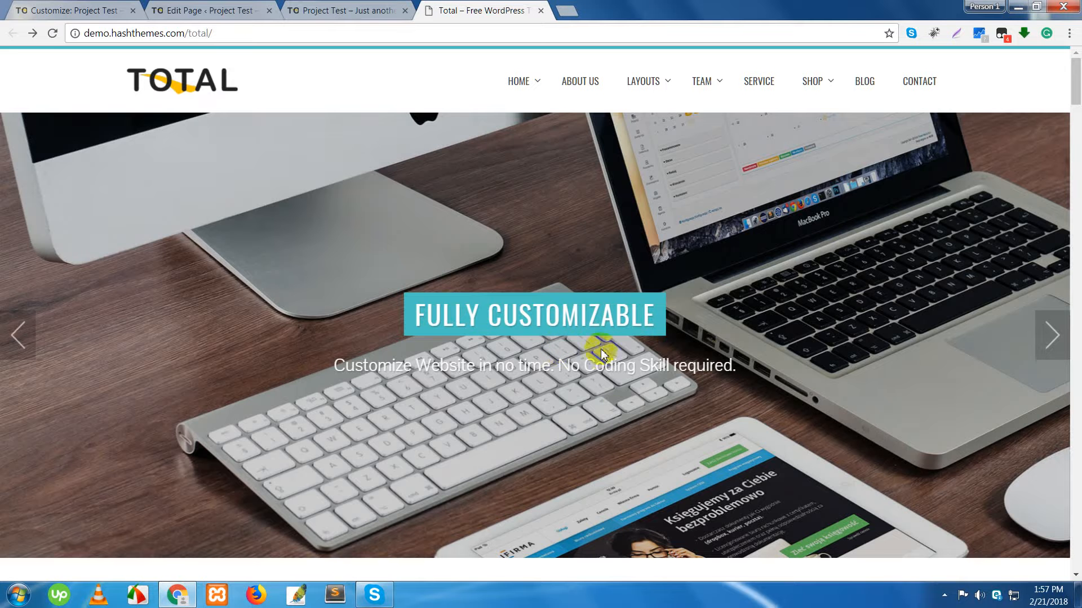
scroll(1074, 338, "down", 15)
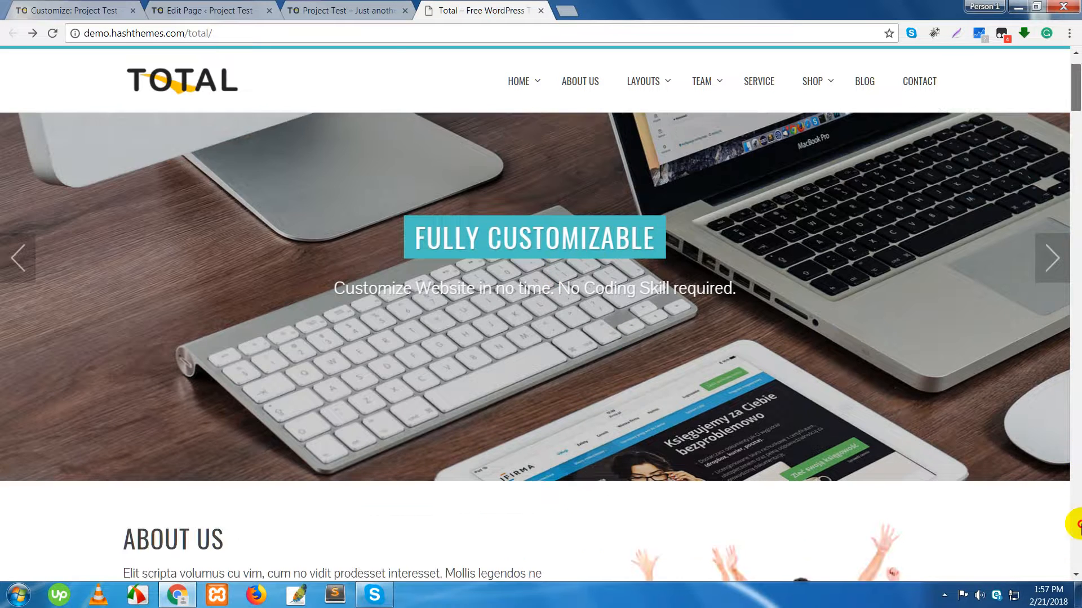
scroll(1077, 550, "down", 20)
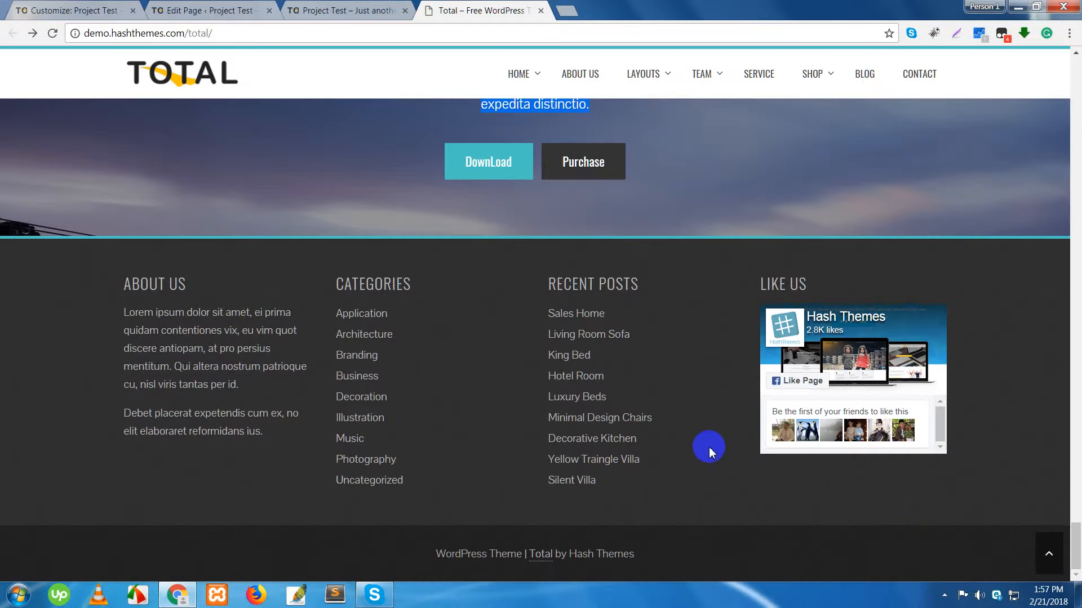
scroll(708, 452, "up", 5)
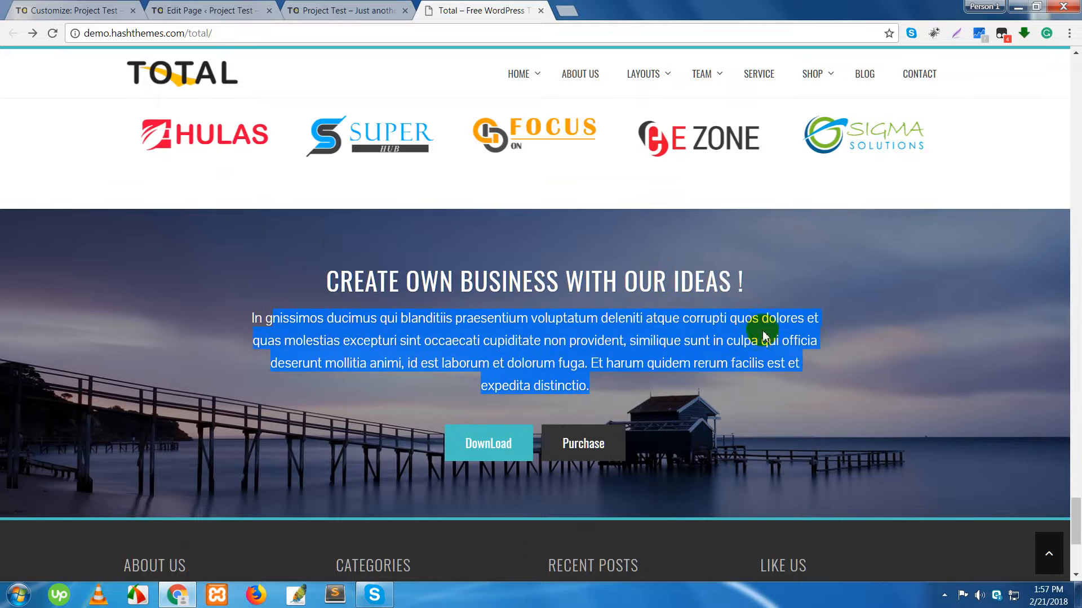
left_click(738, 293)
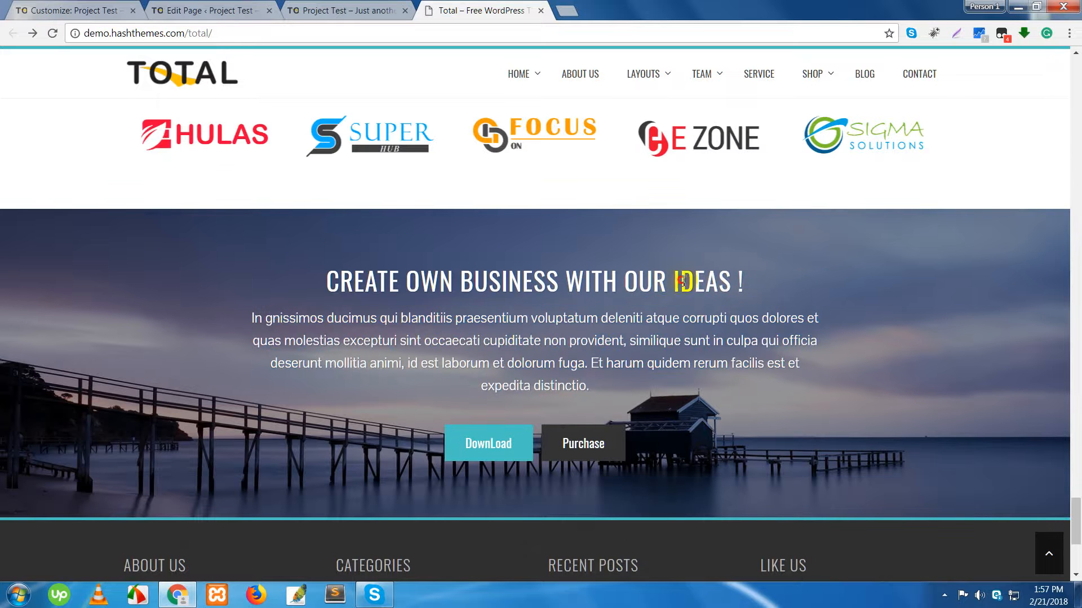
left_click_drag(681, 282, 319, 295)
key("ctrl+c")
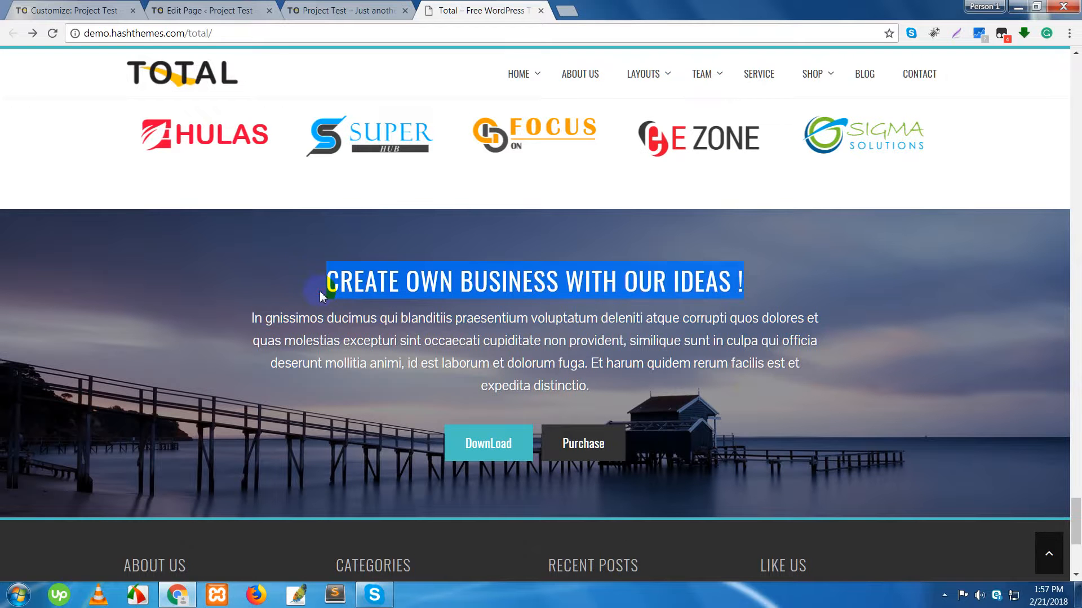
left_click(96, 13)
left_click_drag(121, 231, 4, 241)
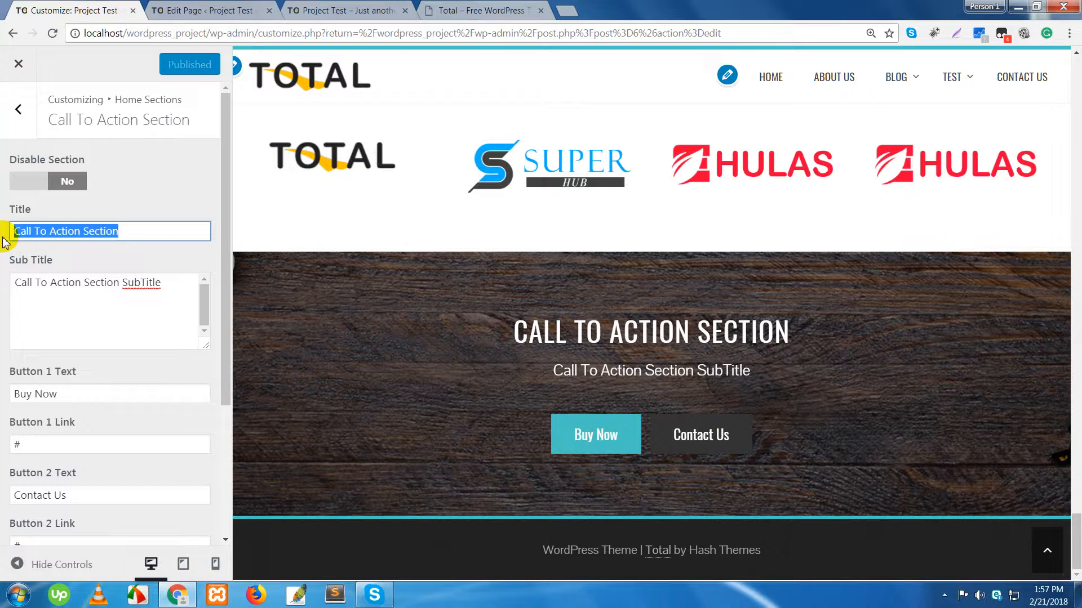
key("ctrl+v")
Replace the Call To Action sub title with the demo's description paragraph, from "In gnissimos ducimus" to "expedita distinctio.".
left_click(475, 11)
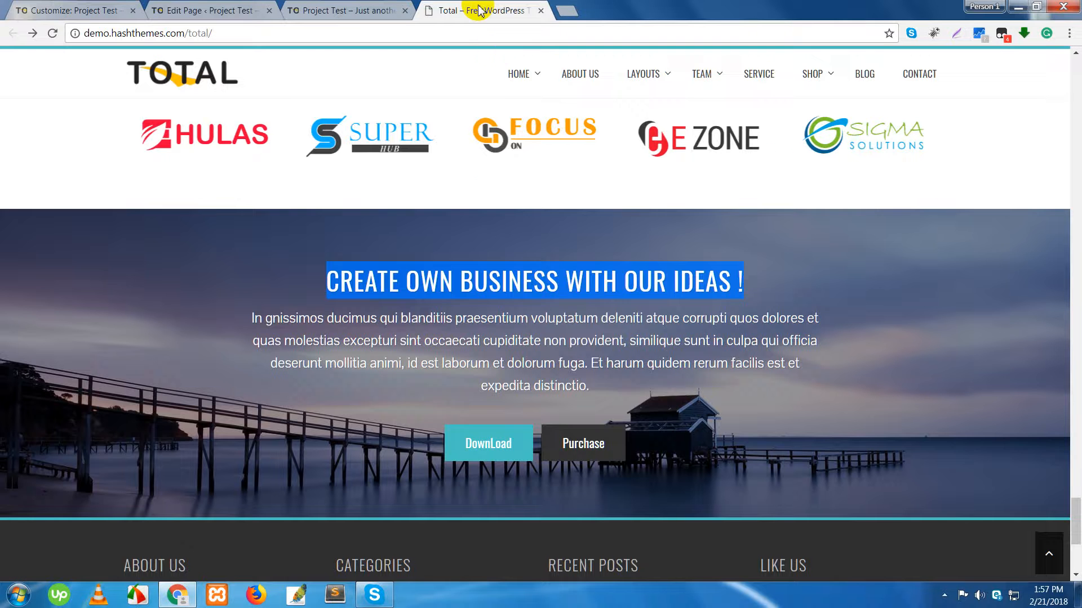
left_click_drag(591, 386, 248, 331)
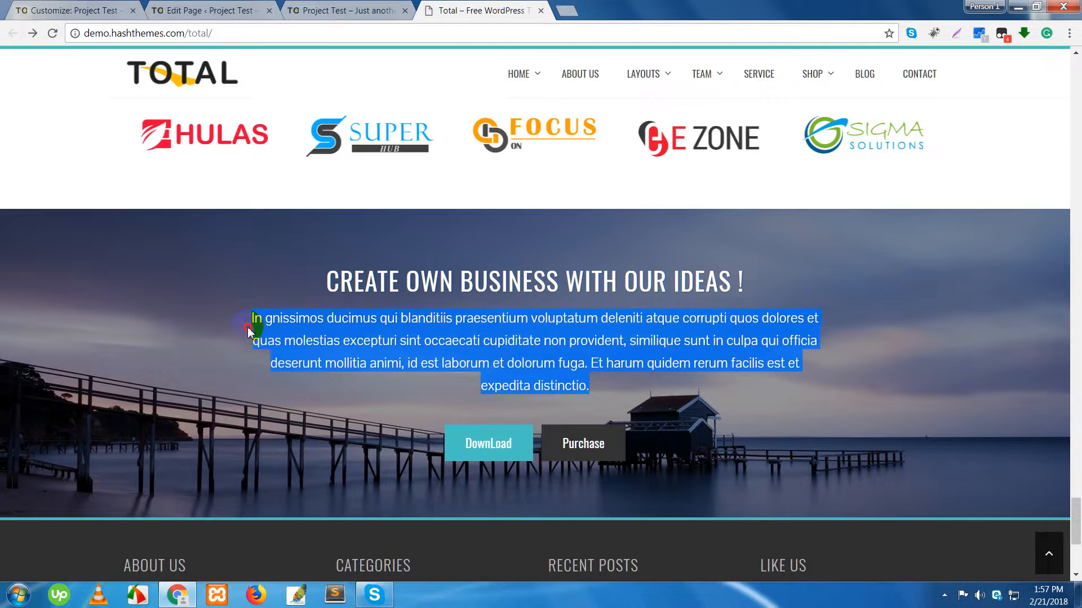
left_click(97, 12)
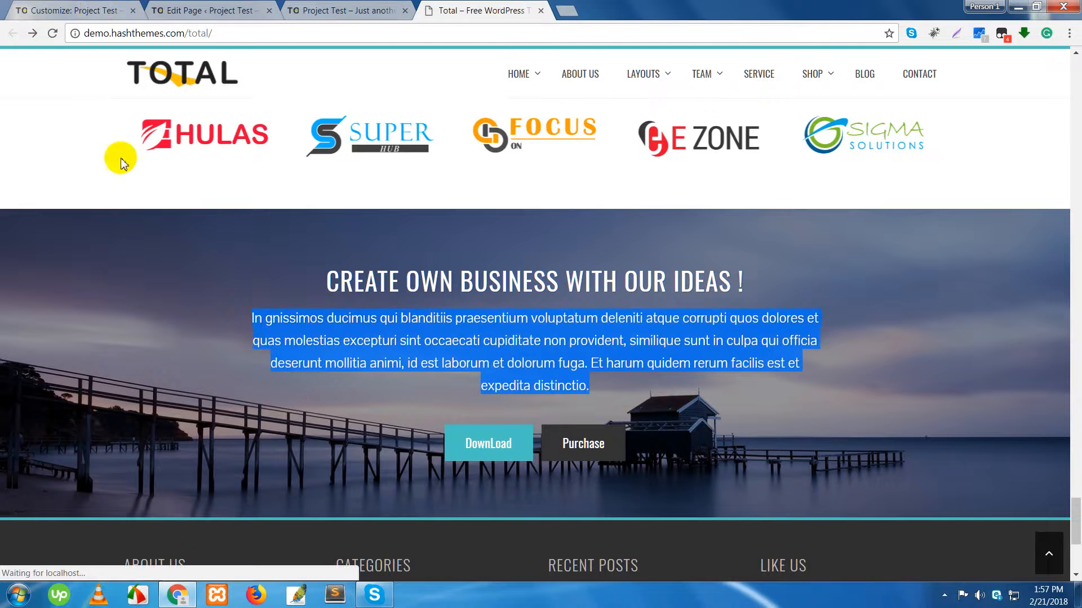
left_click_drag(169, 292, 10, 293)
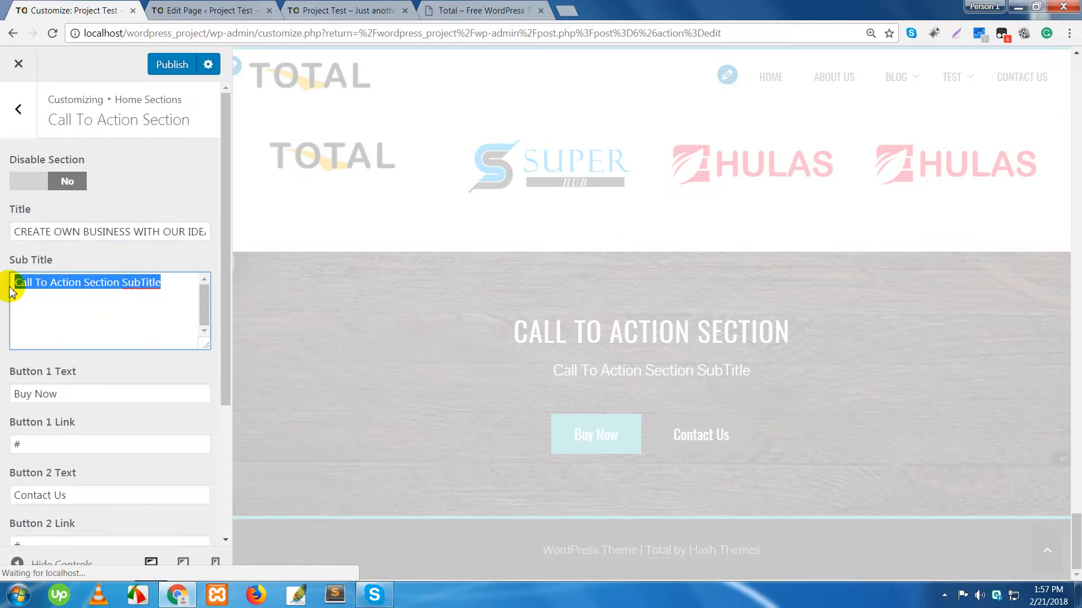
key("ctrl+v")
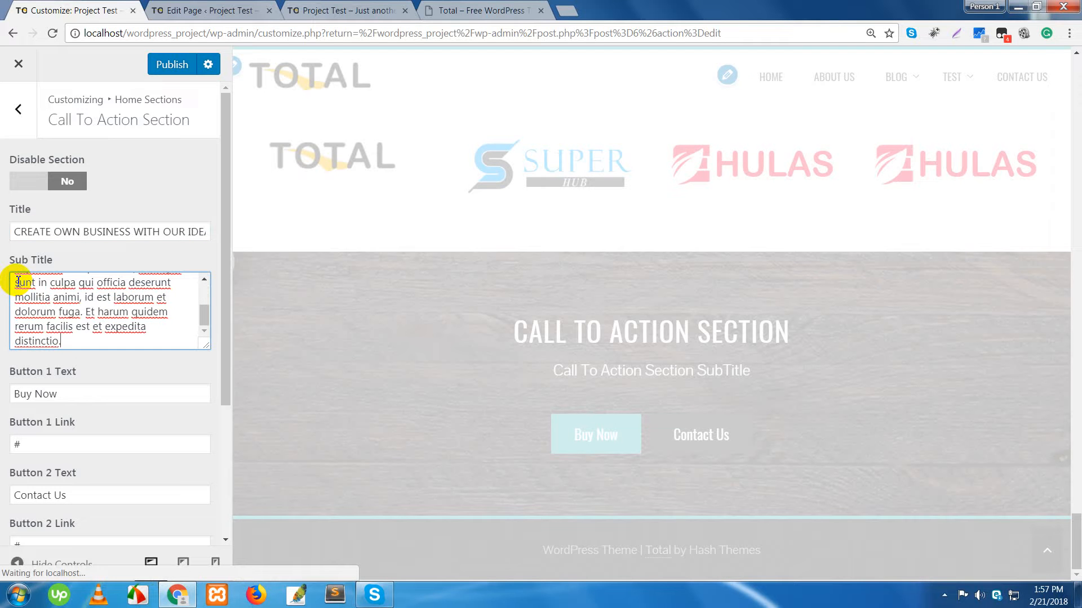
Publish the new Call To Action title and sub title, then reload the live site to check the section.
left_click(172, 64)
left_click(324, 11)
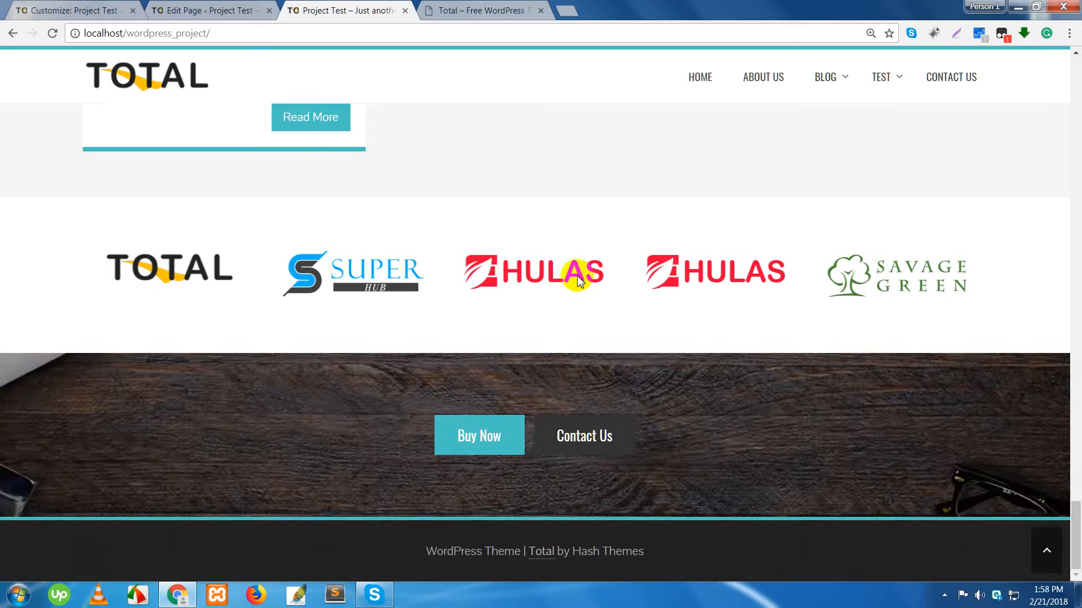
scroll(550, 248, "up", 2)
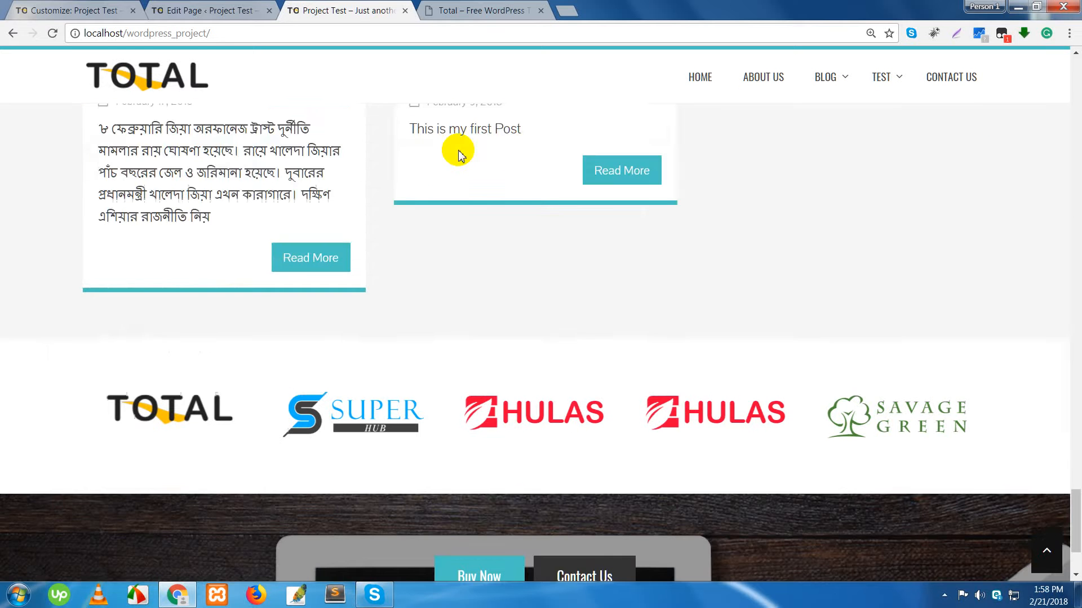
right_click(351, 13)
left_click(382, 32)
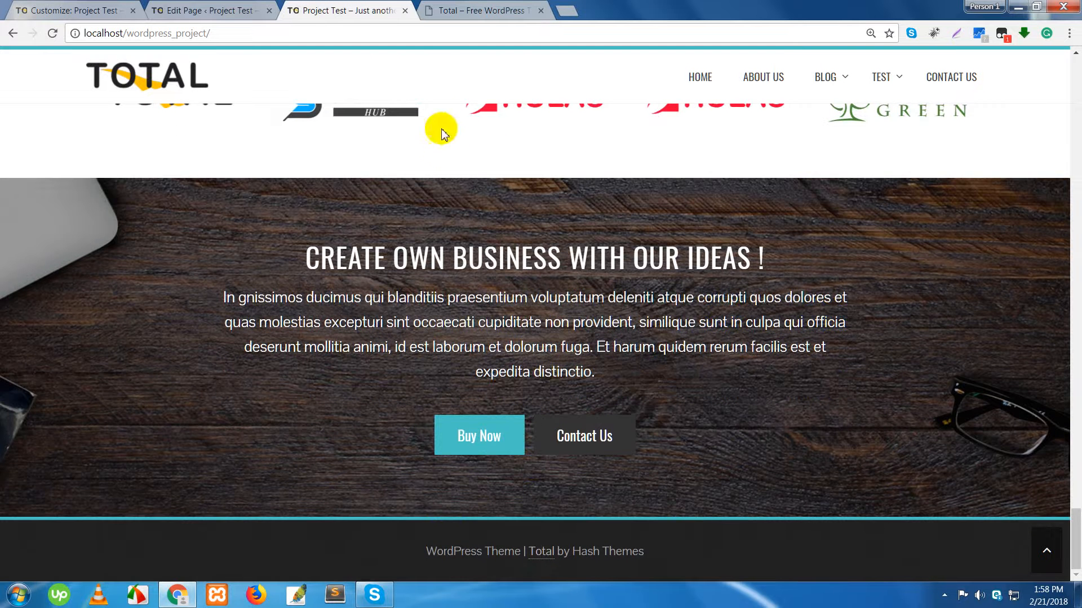
Compare the demo's call to action buttons and footer columns with the bottom of the live site, marking the demo's "About Us" footer heading.
left_click(459, 17)
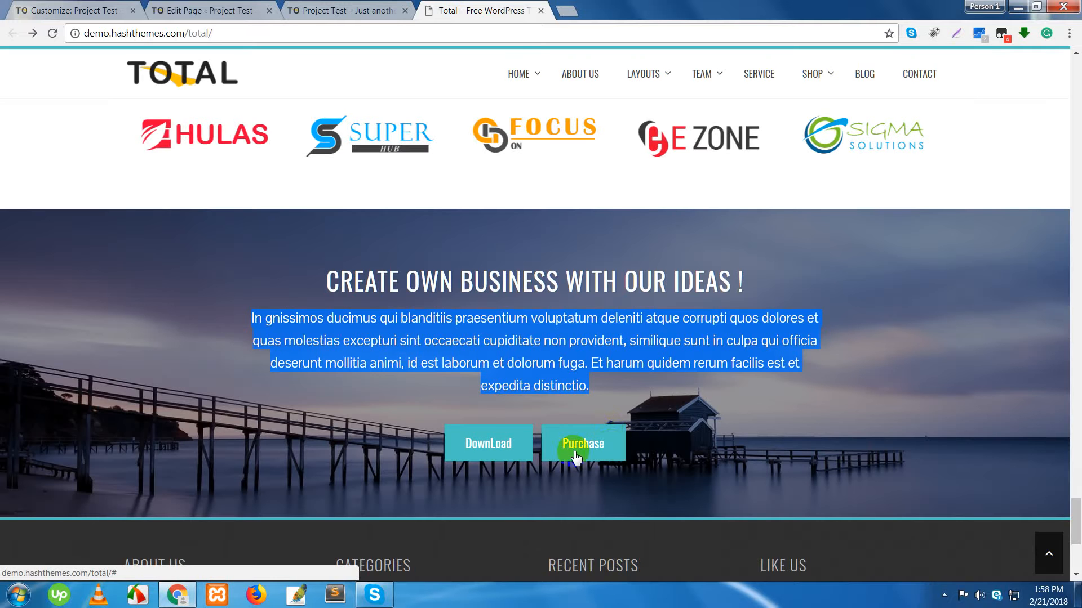
scroll(732, 459, "down", 5)
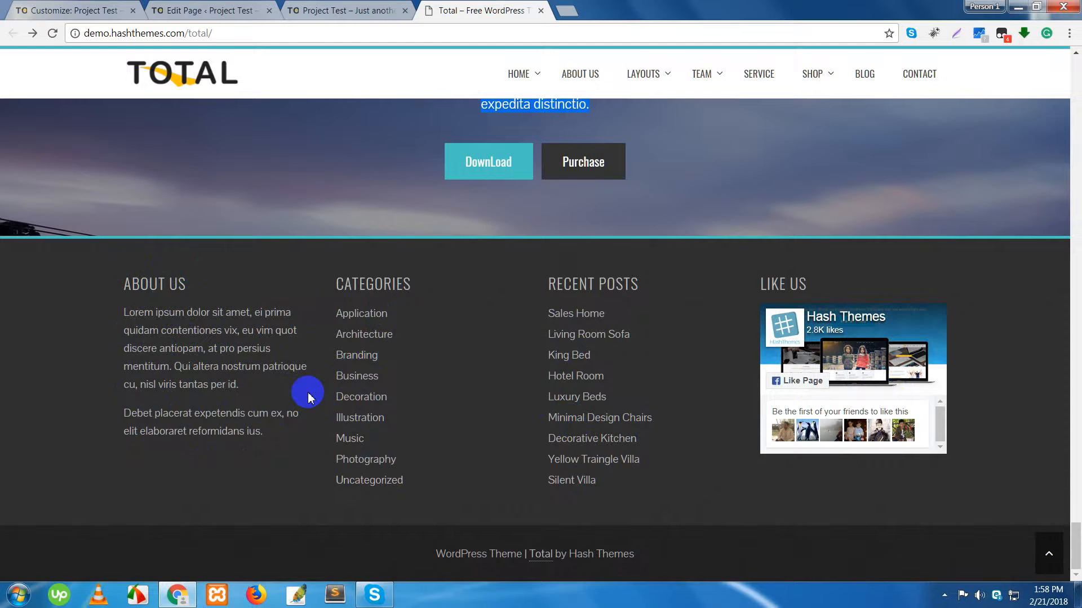
left_click(354, 12)
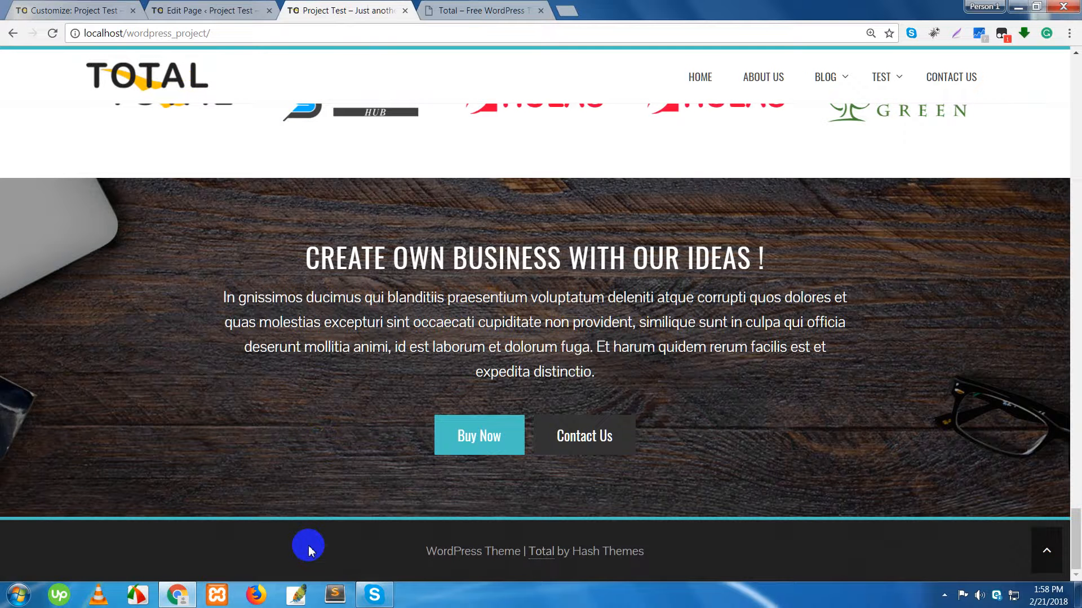
left_click(463, 11)
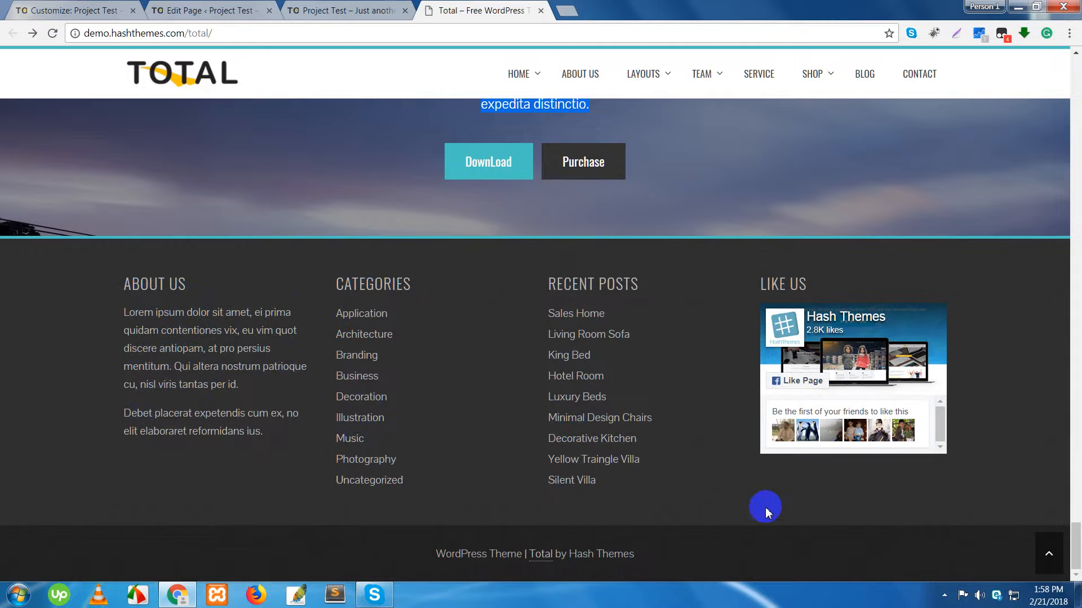
triple_click(129, 287)
key("ctrl+c")
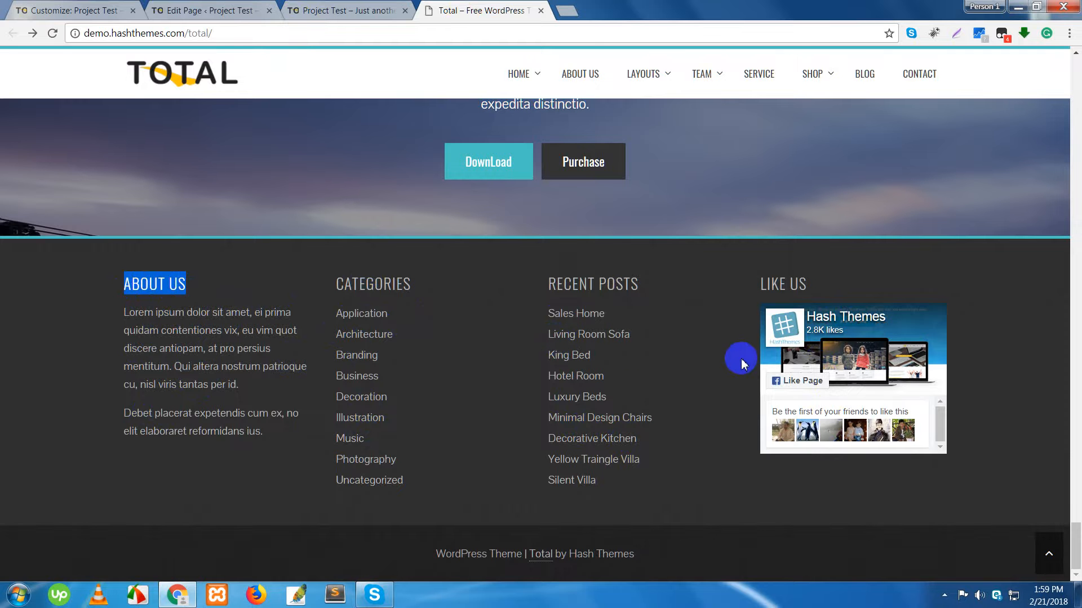
Review the Call To Action settings in the customizer, return to the Home Sections list, and look at the demo footer again.
left_click(79, 9)
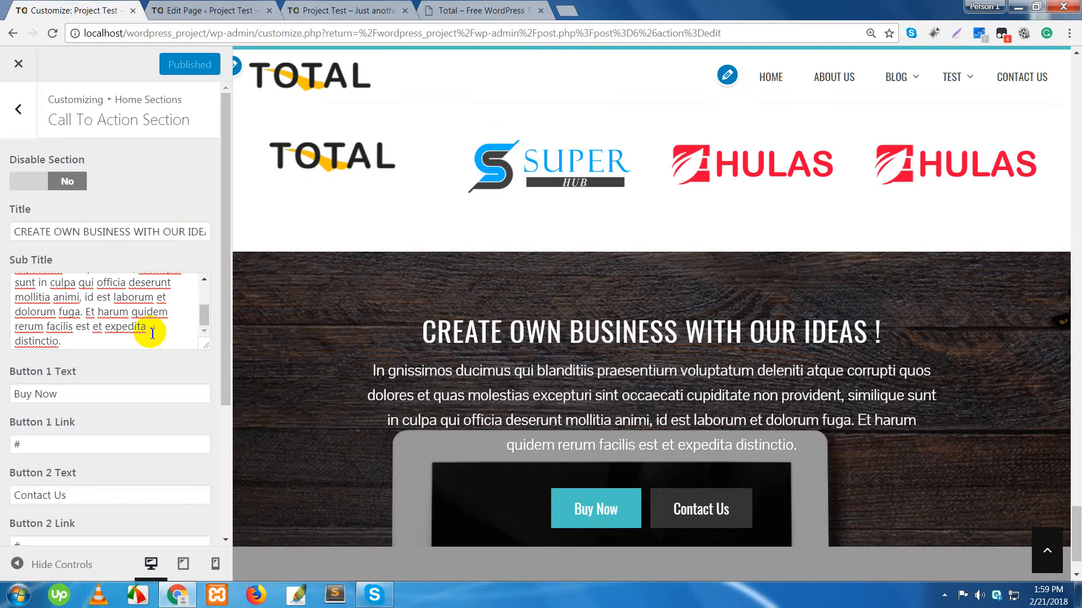
scroll(116, 433, "down", 3)
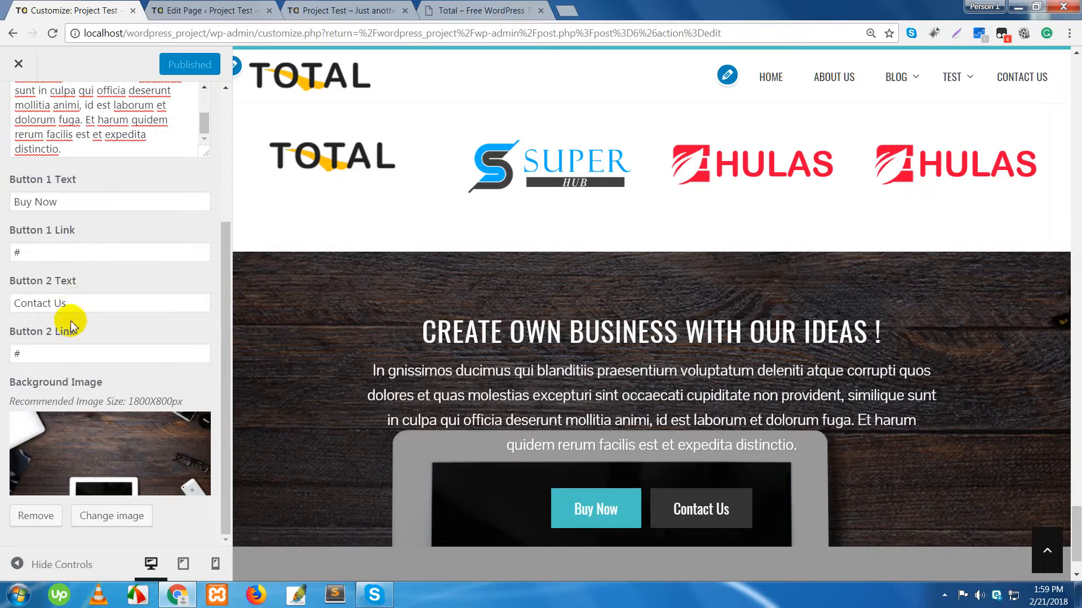
scroll(68, 314, "up", 3)
left_click(16, 111)
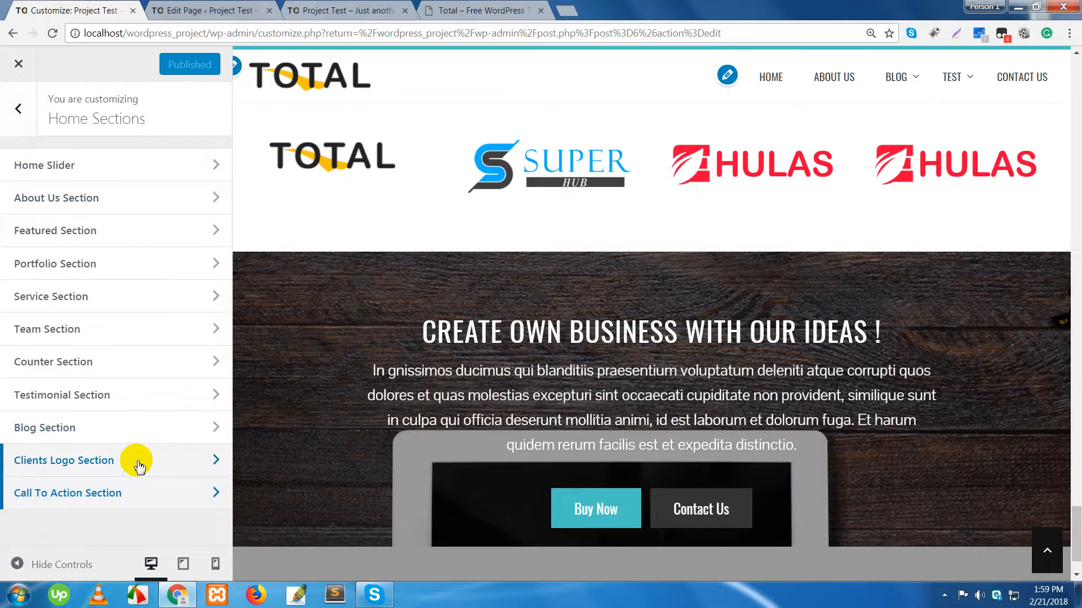
left_click(463, 17)
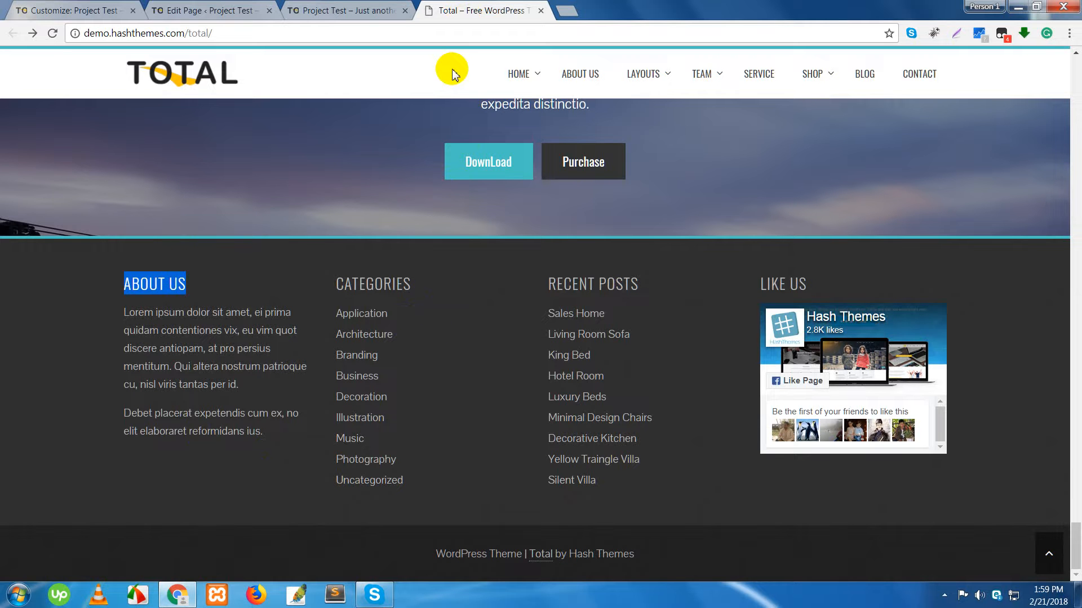
Open the WordPress Widgets page, collapse the Right Sidebar area and expand the Footer One area.
left_click(242, 10)
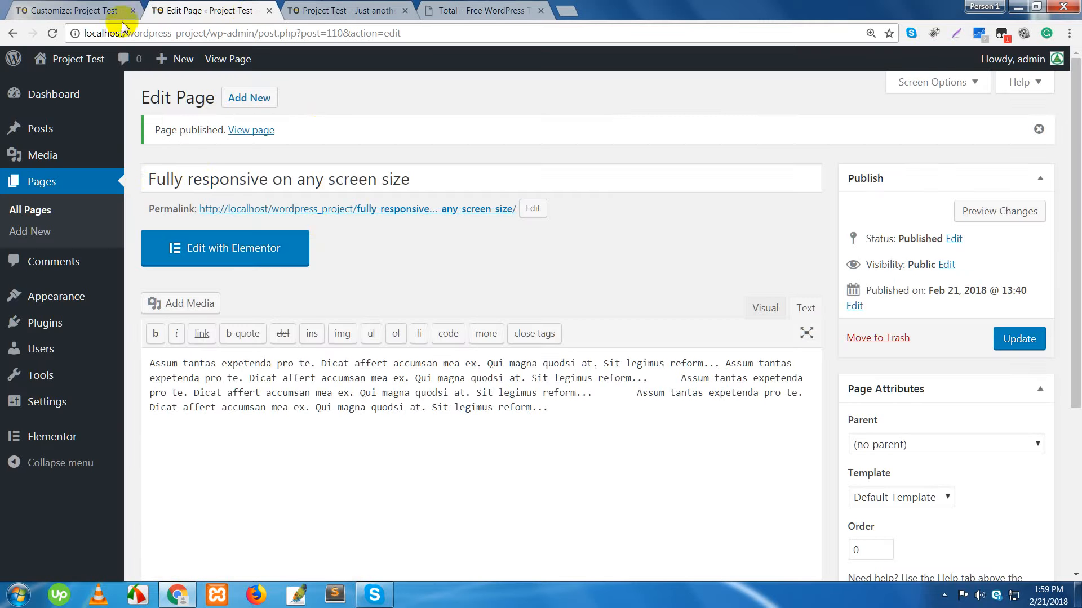
left_click(47, 309)
mouse_move(47, 309)
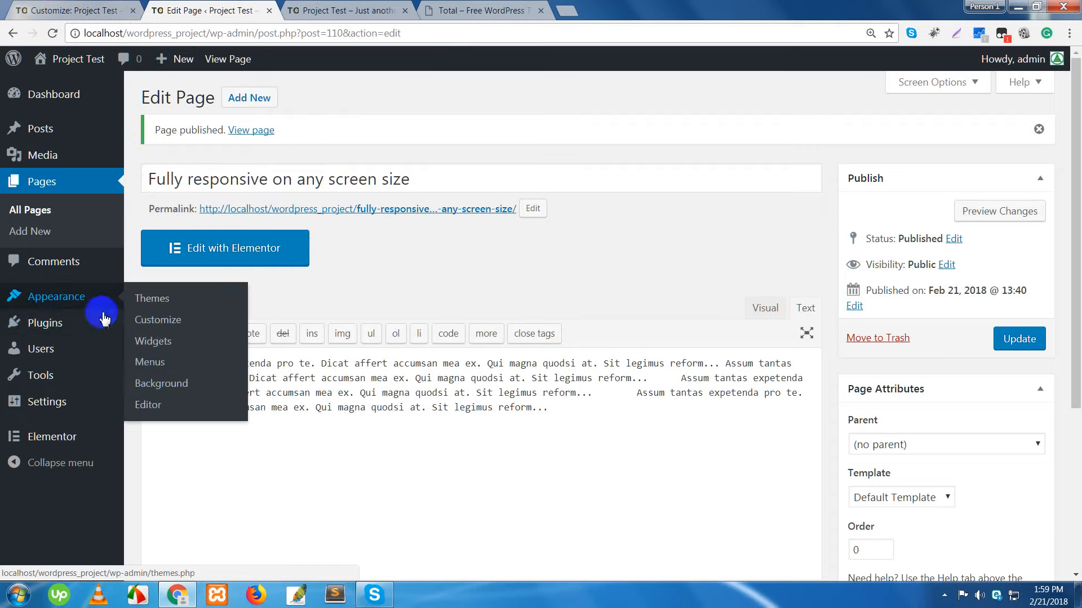
left_click(153, 344)
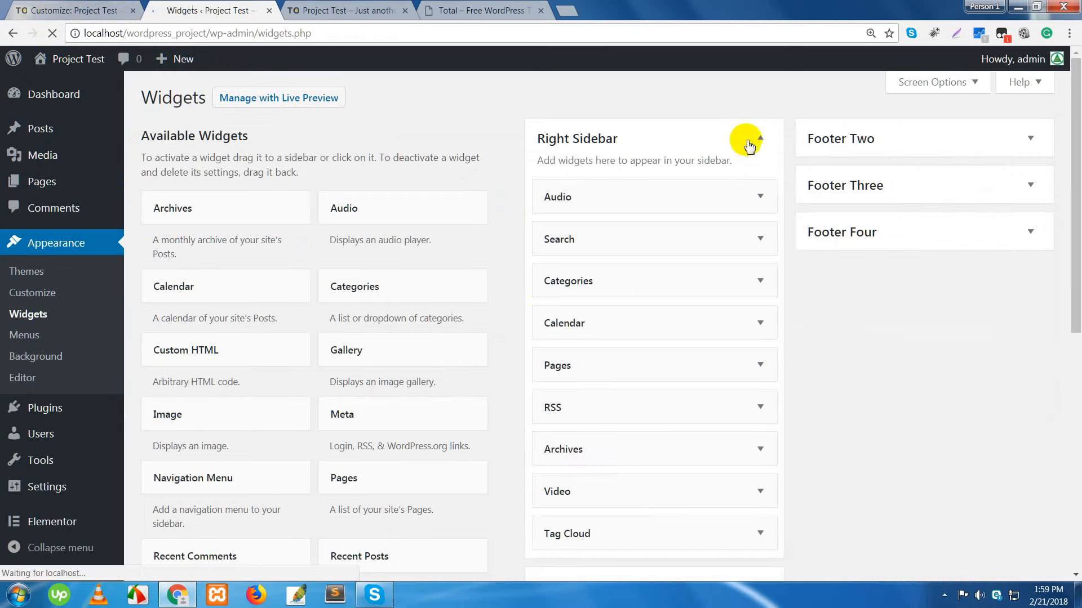
left_click(759, 140)
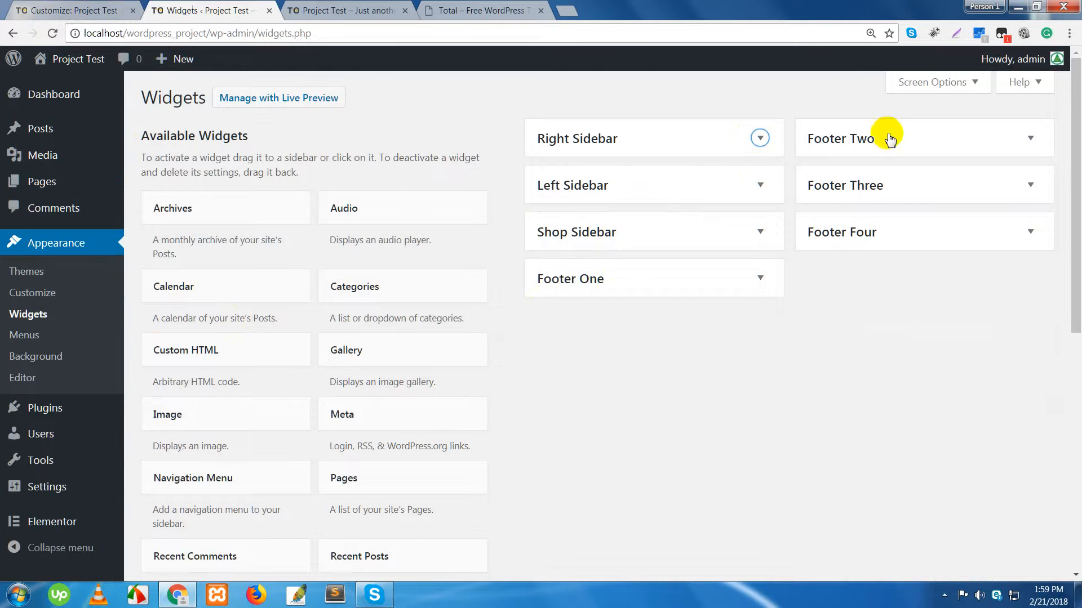
left_click(673, 280)
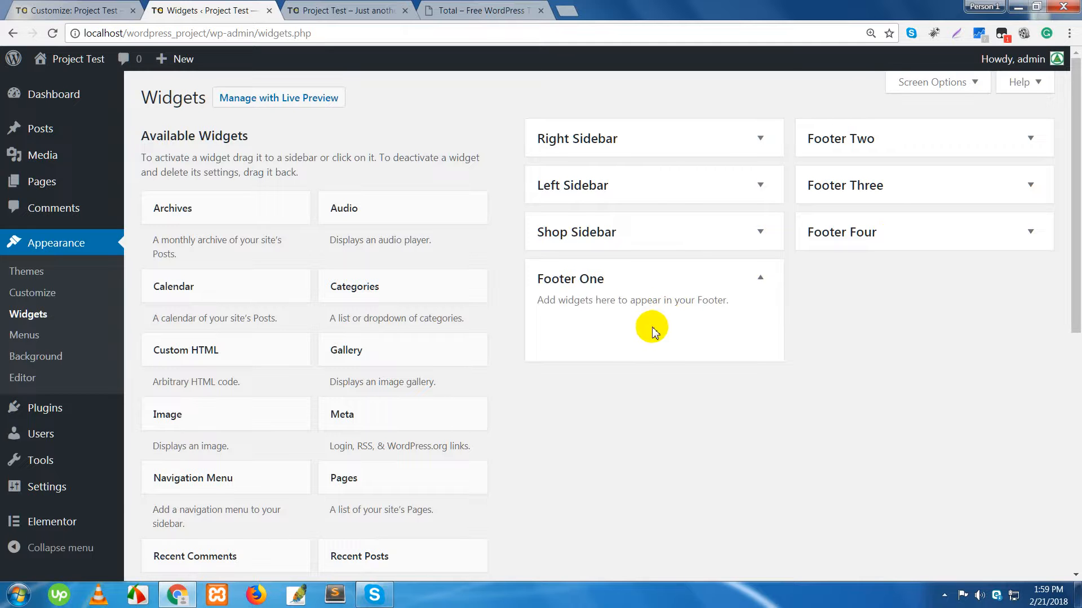
Add a Text widget to the Footer One area and title it "ABOUT US".
left_click(649, 282)
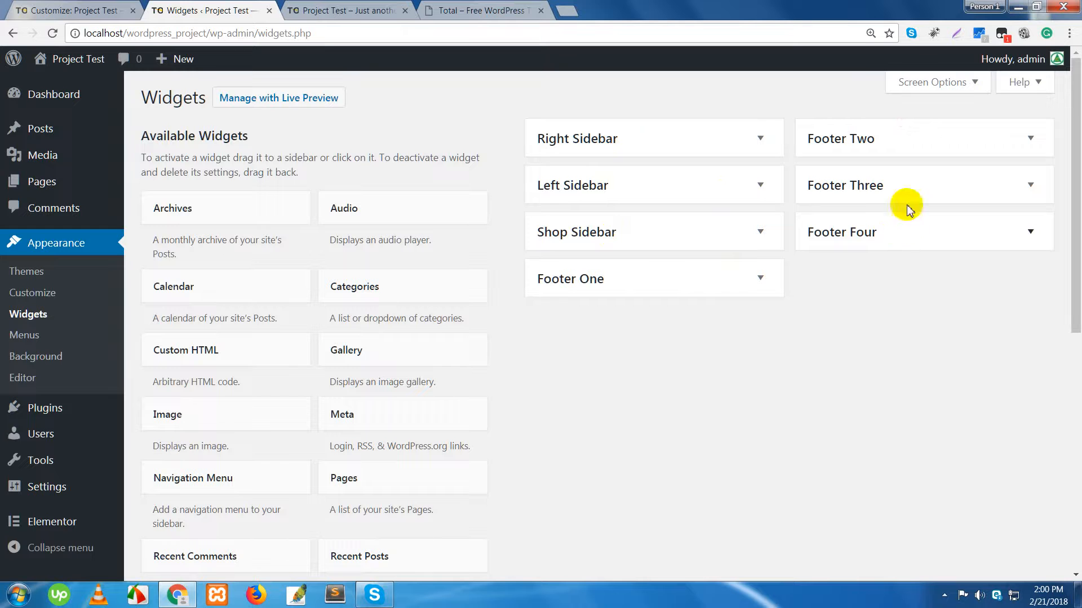
left_click(685, 283)
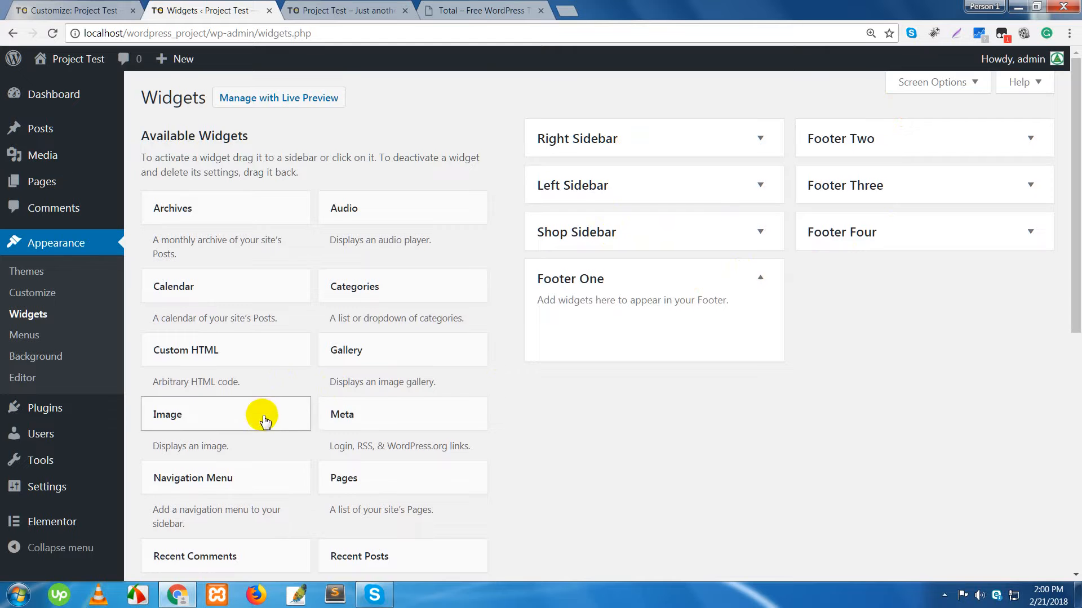
scroll(264, 421, "down", 4)
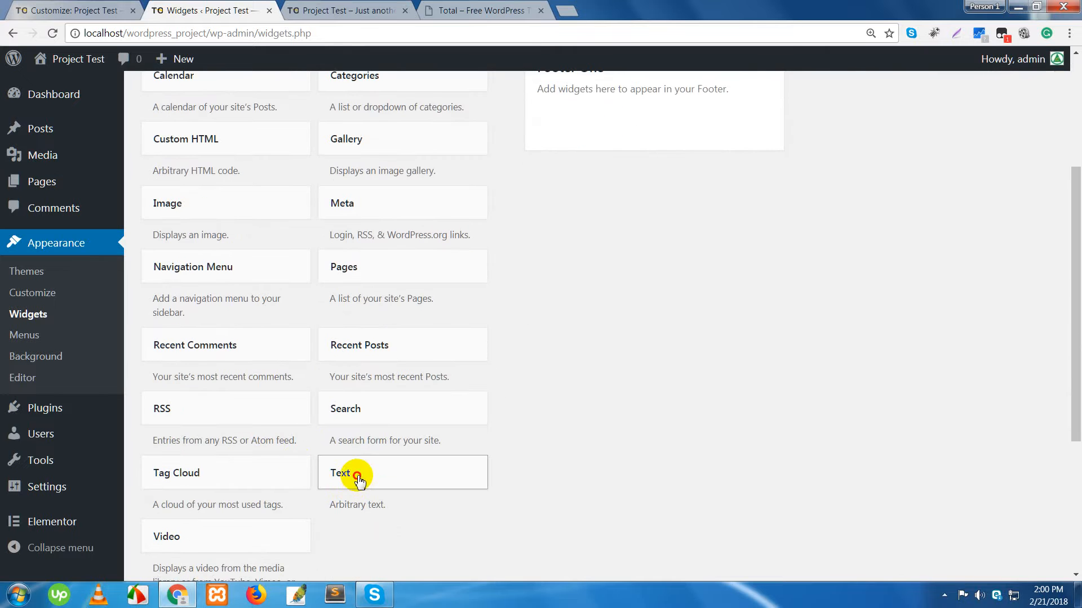
left_click(358, 477)
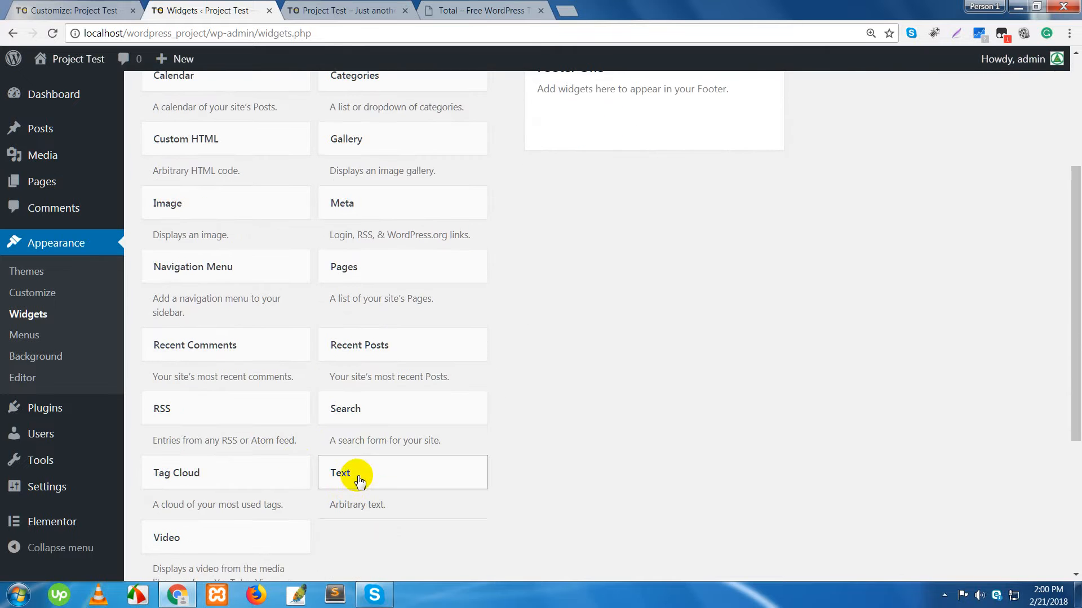
left_click(399, 485)
left_click_drag(690, 115, 635, 198)
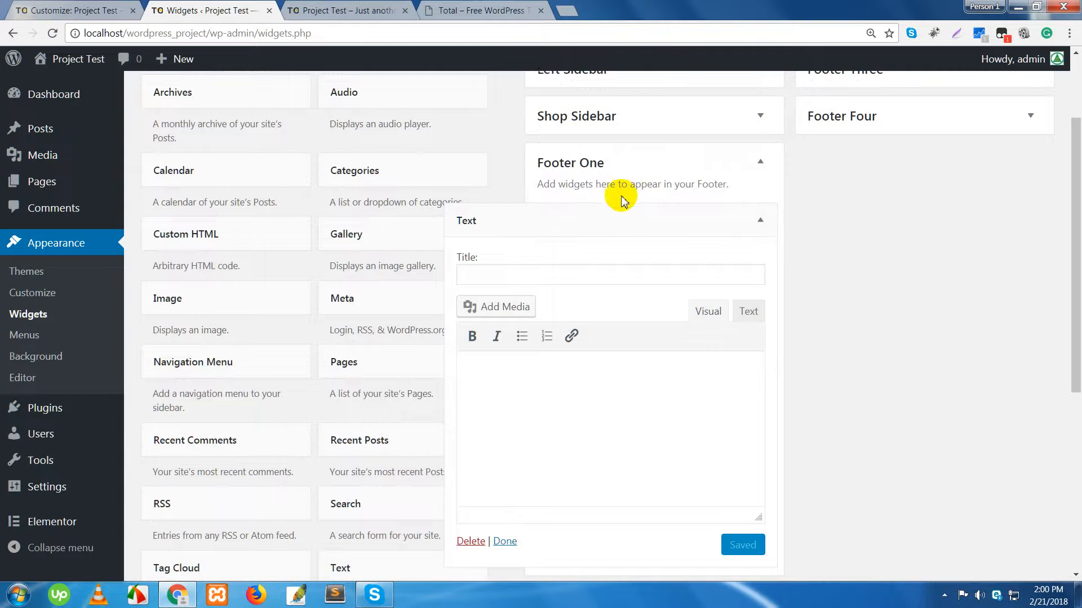
left_click(507, 279)
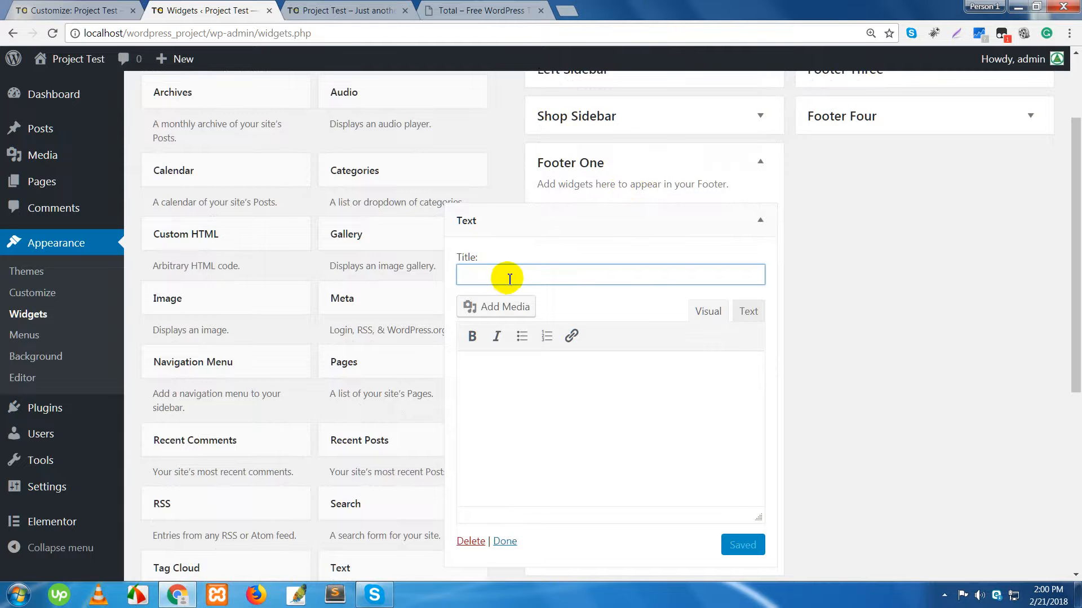
key("ctrl+v")
Copy the demo's two About Us footer paragraphs into the Footer One Text widget, save it and collapse it.
left_click(483, 10)
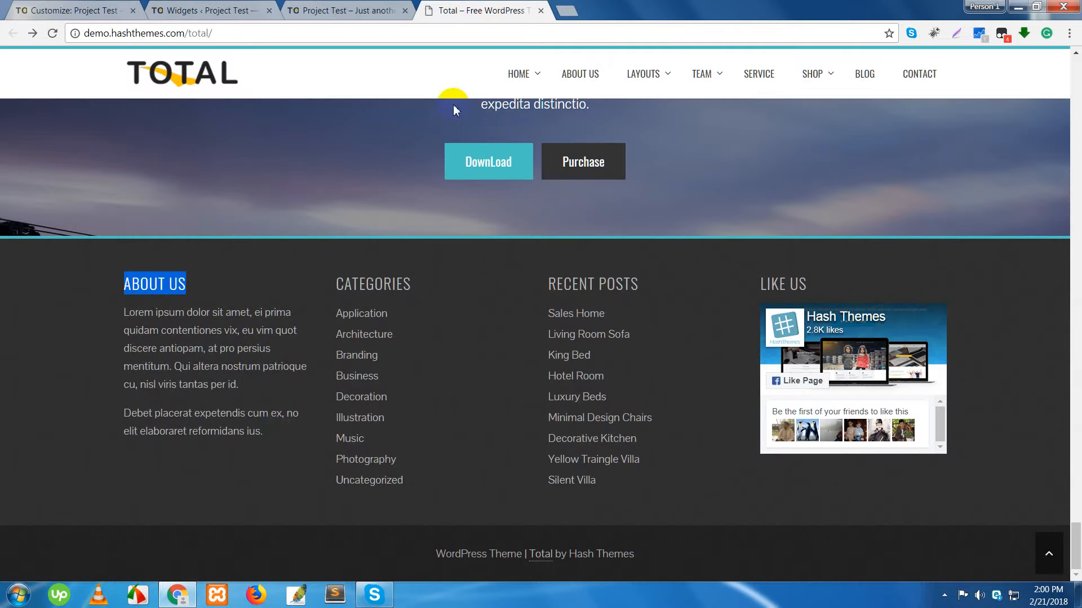
left_click(289, 449)
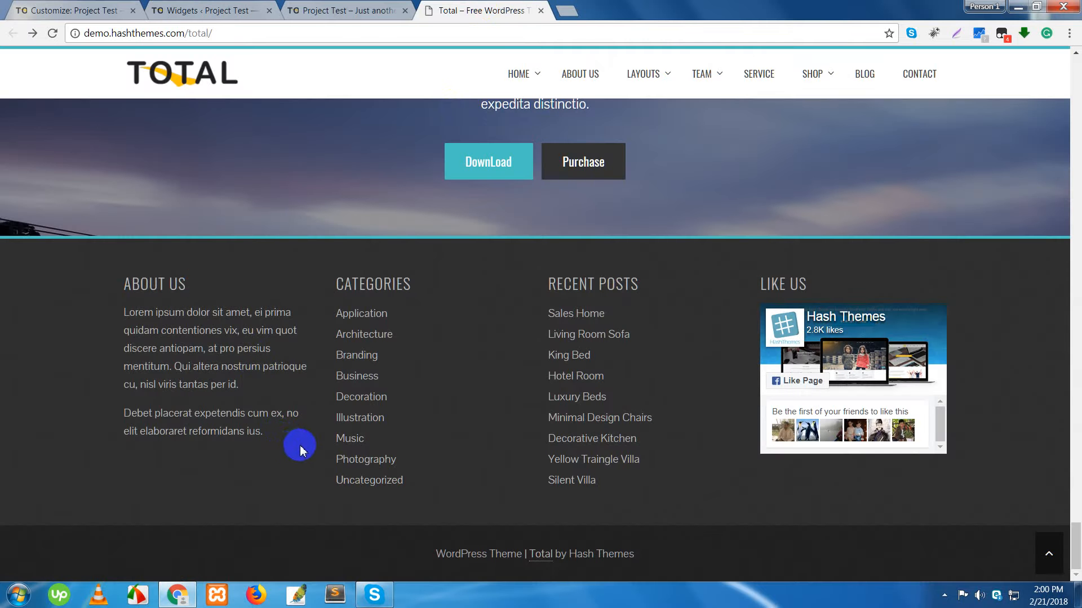
left_click_drag(300, 449, 115, 317)
key("ctrl+c")
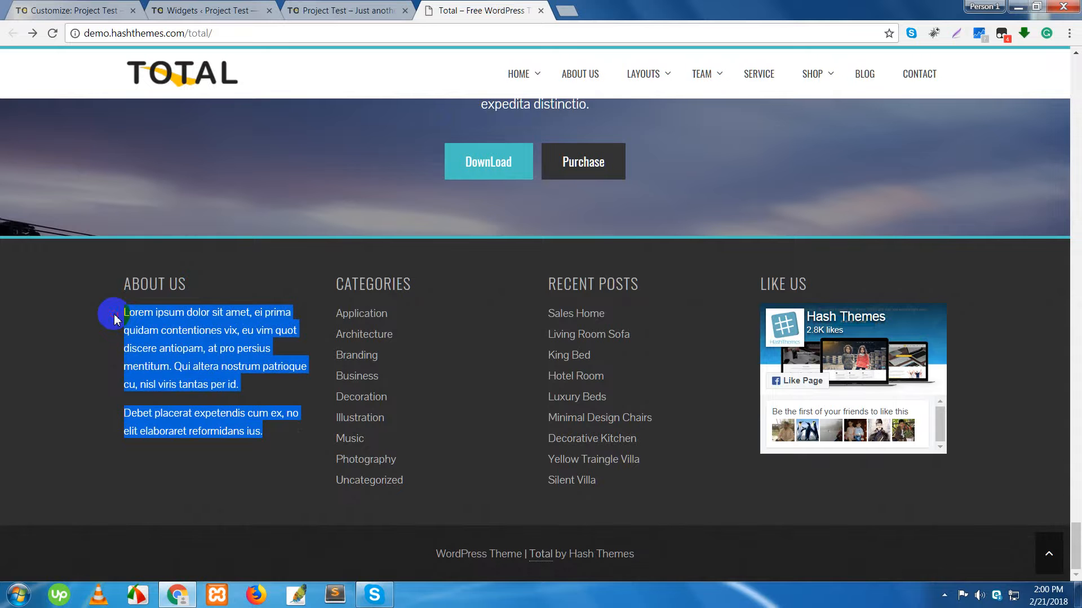
left_click(319, 10)
left_click(204, 10)
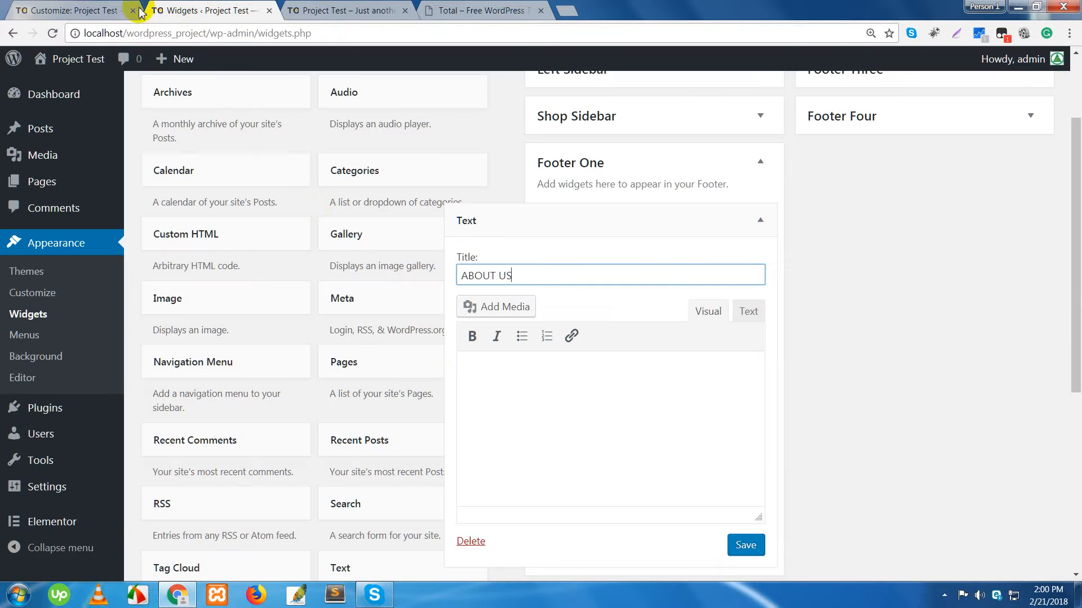
left_click(515, 386)
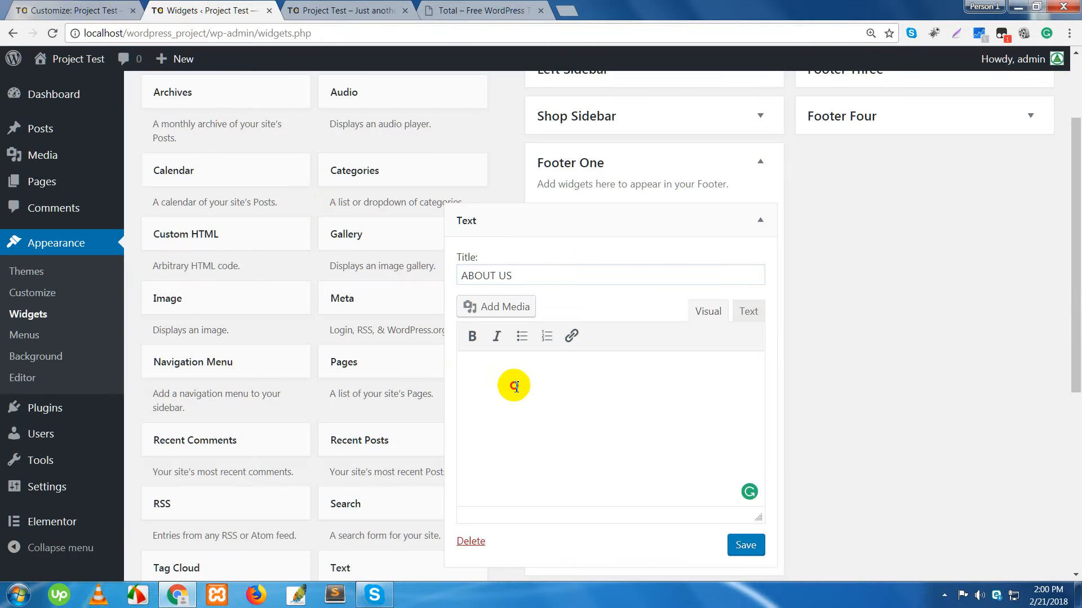
key("ctrl+v")
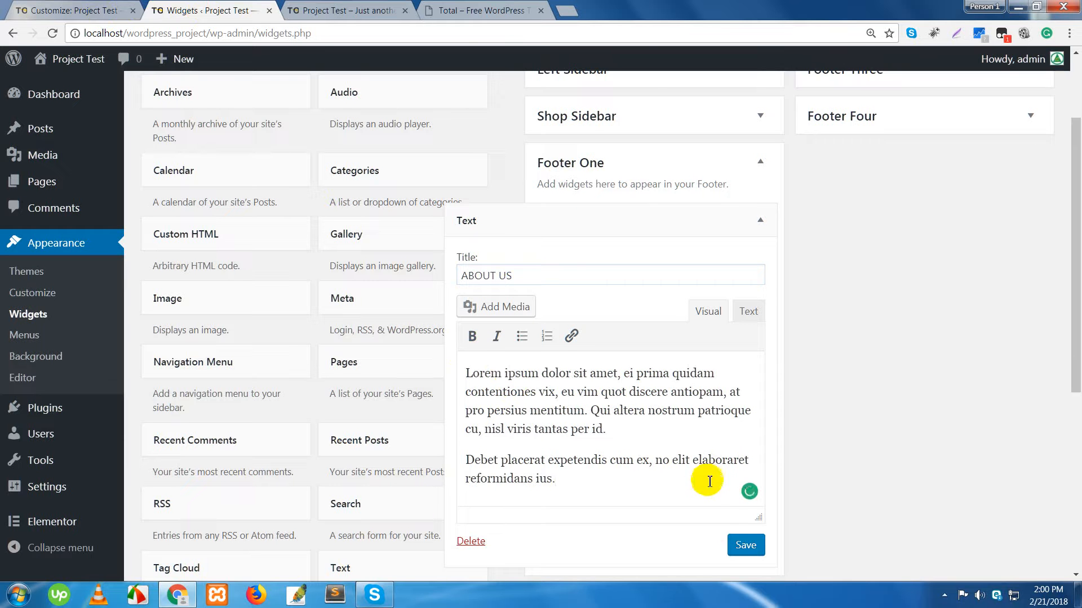
left_click(744, 546)
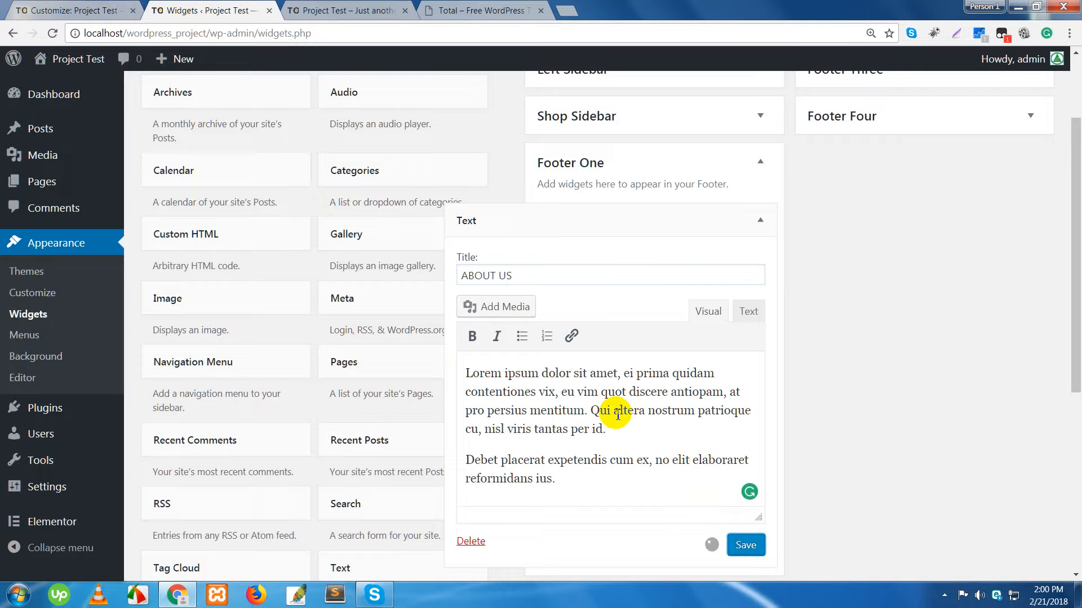
left_click(760, 219)
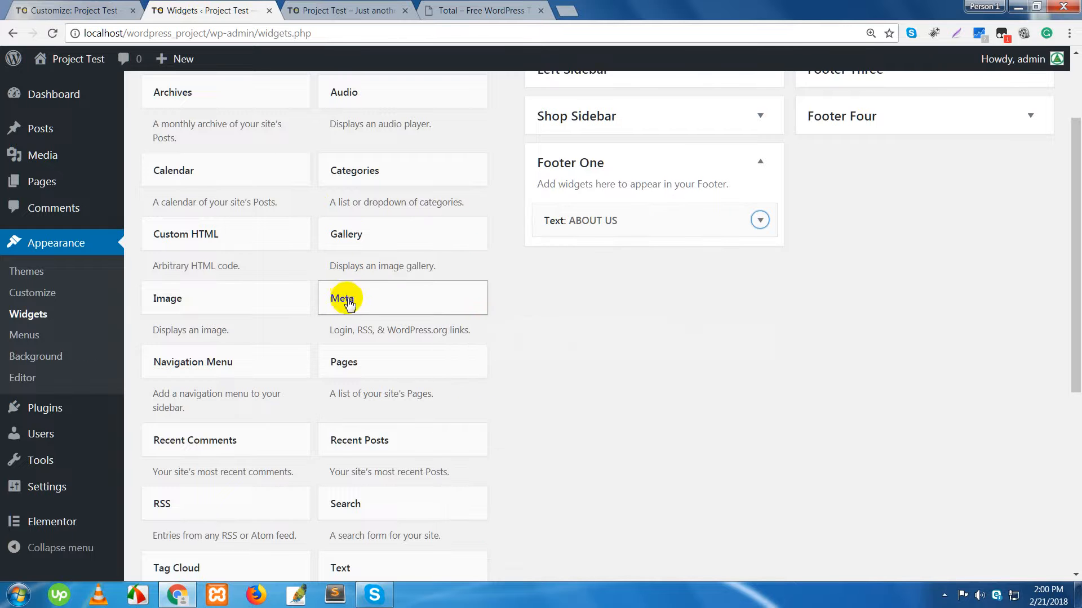
Add a Meta widget titled "Test" below the Text widget in Footer One and save it.
left_click_drag(345, 296, 586, 267)
left_click(586, 317)
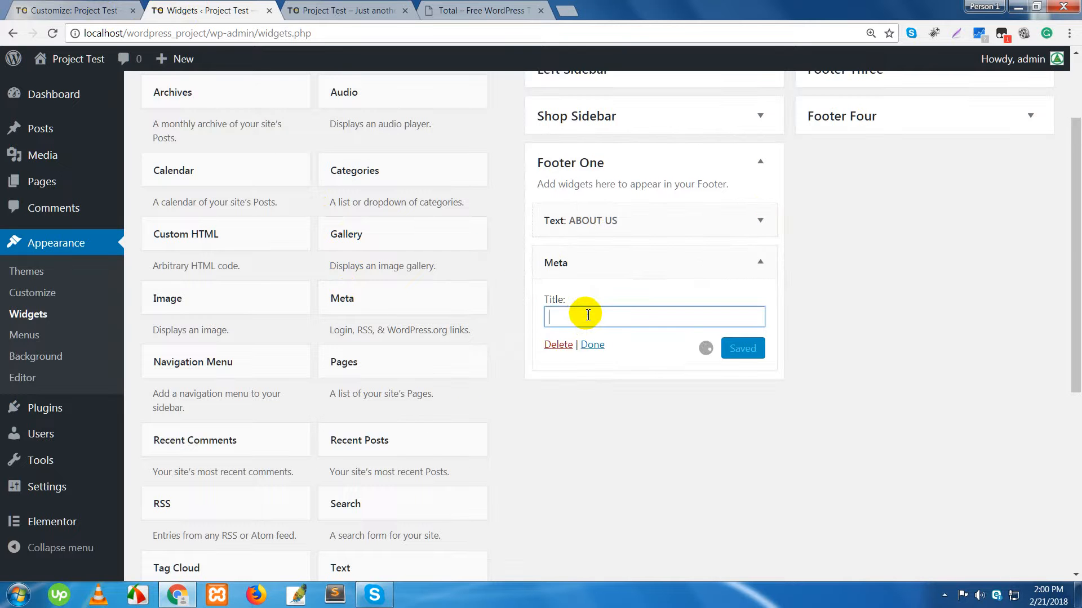
type("Test")
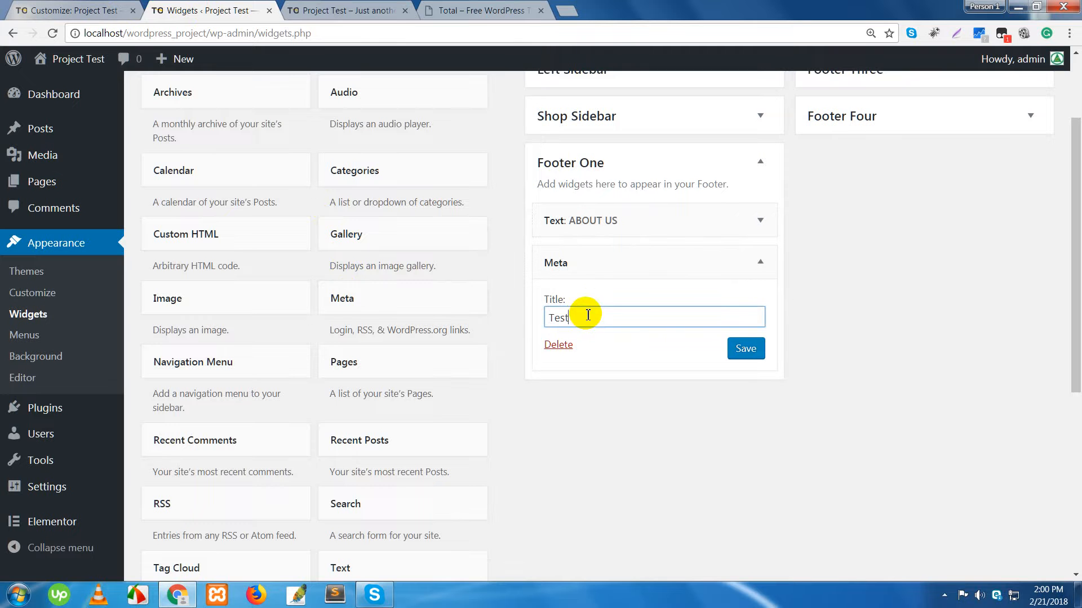
left_click(740, 349)
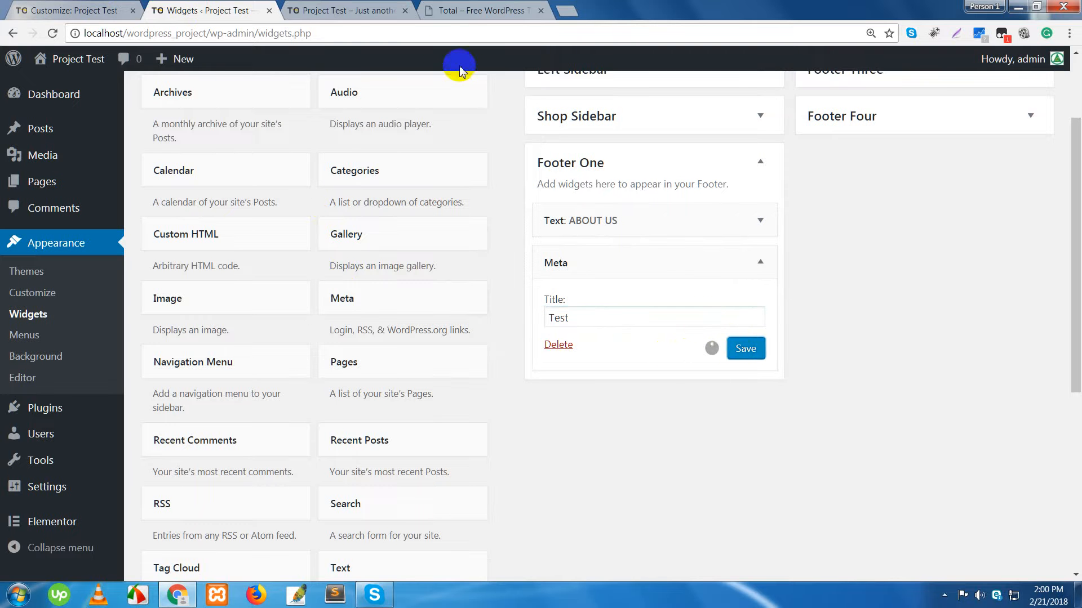
Check the Footer One widgets at the bottom of the live site, and delete the "Test" Meta widget from that area.
left_click(342, 11)
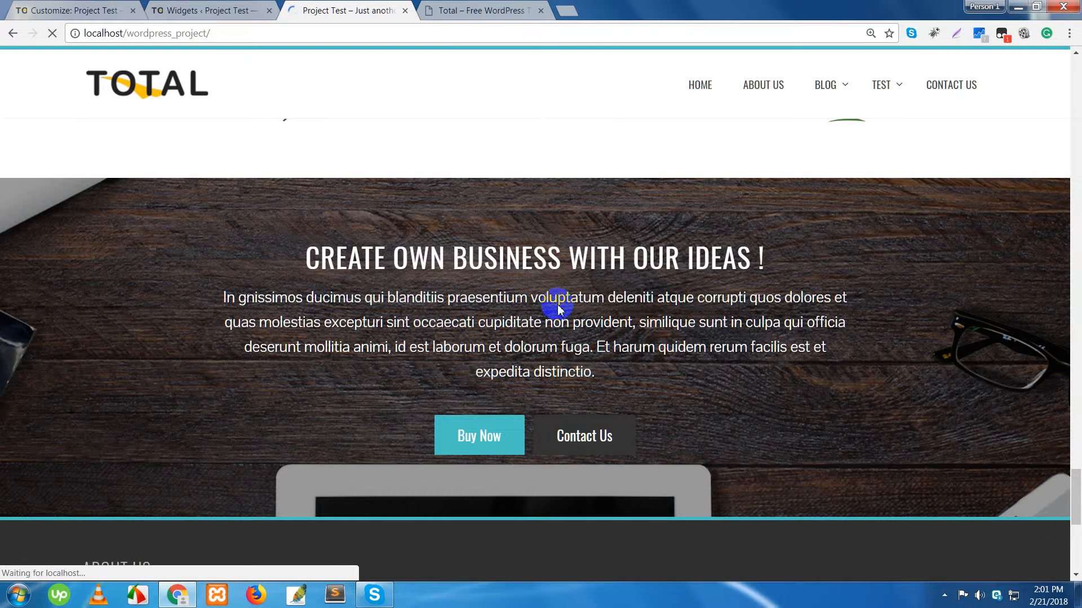
scroll(521, 398, "down", 8)
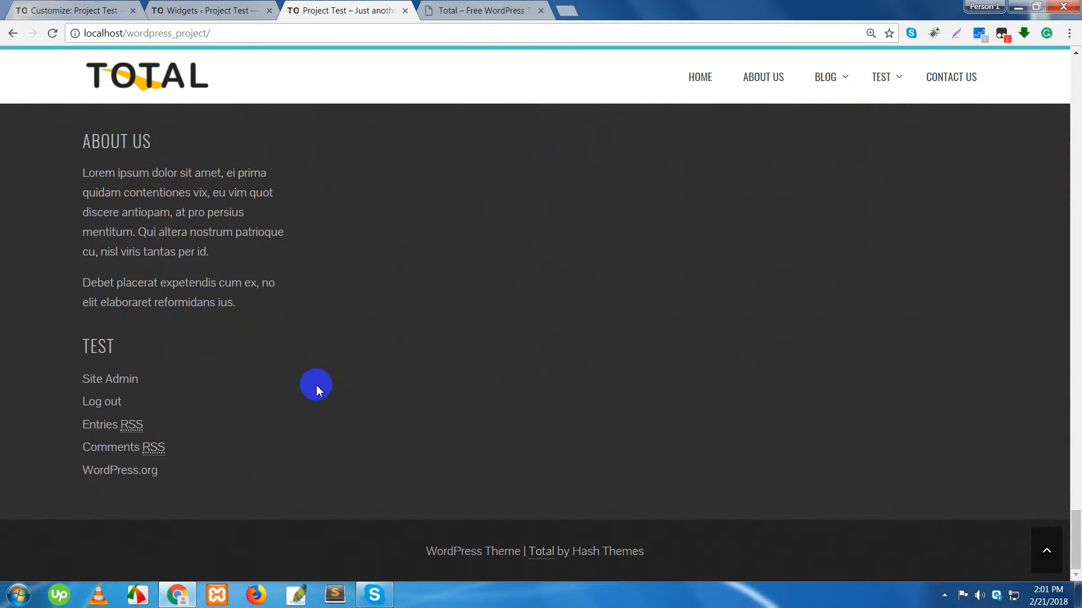
scroll(144, 306, "up", 2)
scroll(124, 417, "down", 3)
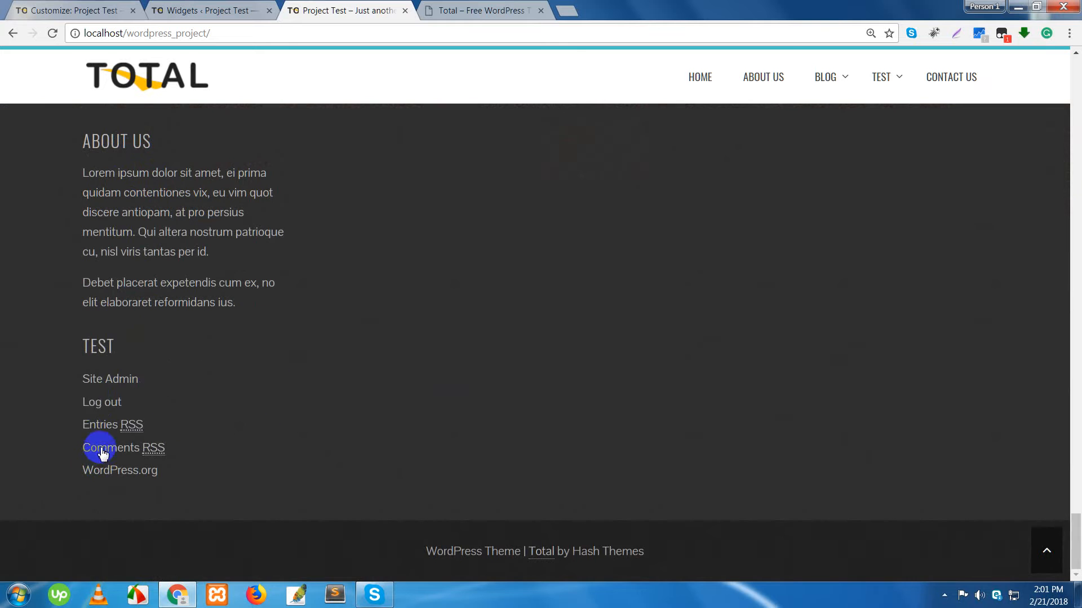
left_click(213, 7)
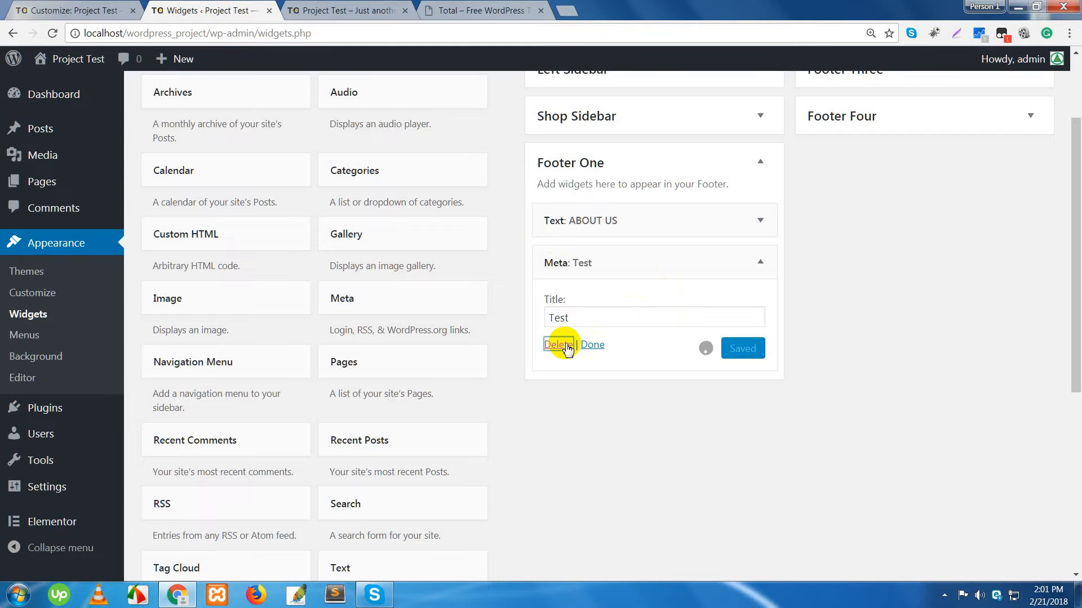
left_click(558, 345)
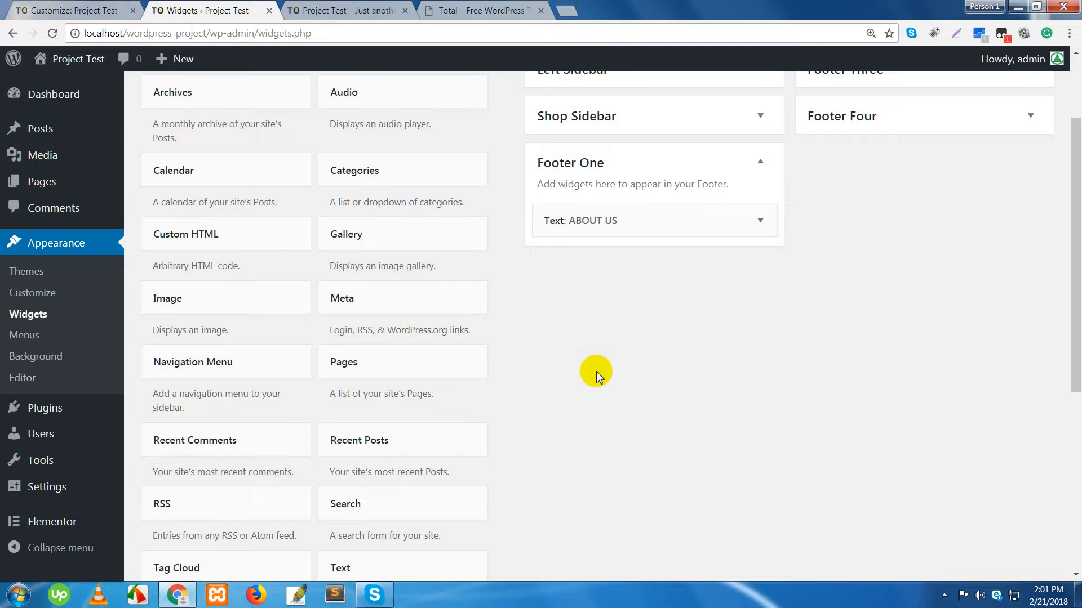
Add a Categories widget to Footer Two, title it "CATEGORIES" from the demo's footer heading, and save it.
left_click(451, 10)
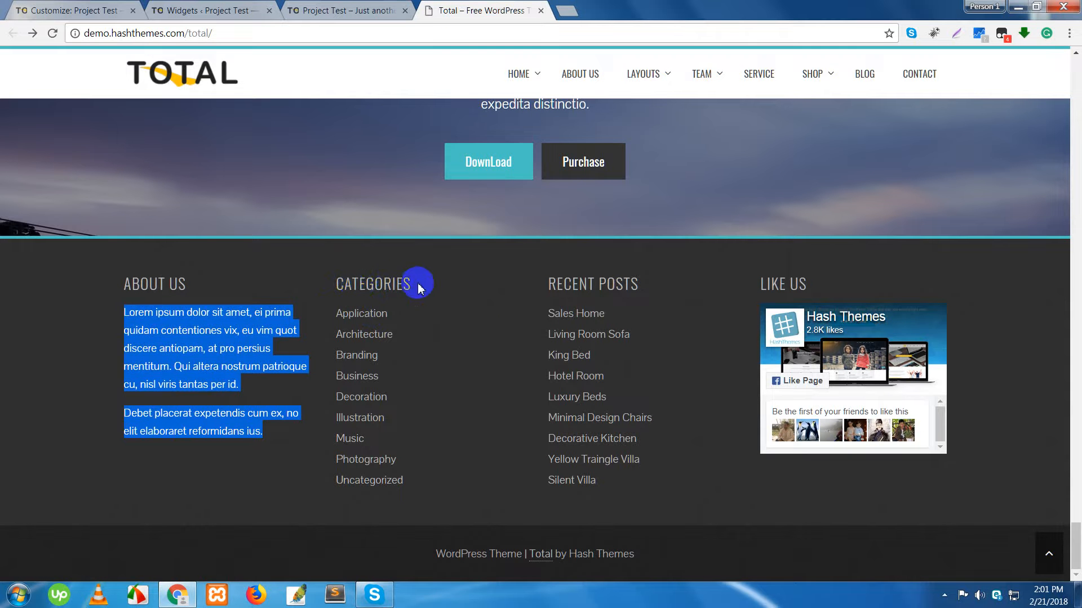
left_click_drag(420, 288, 338, 282)
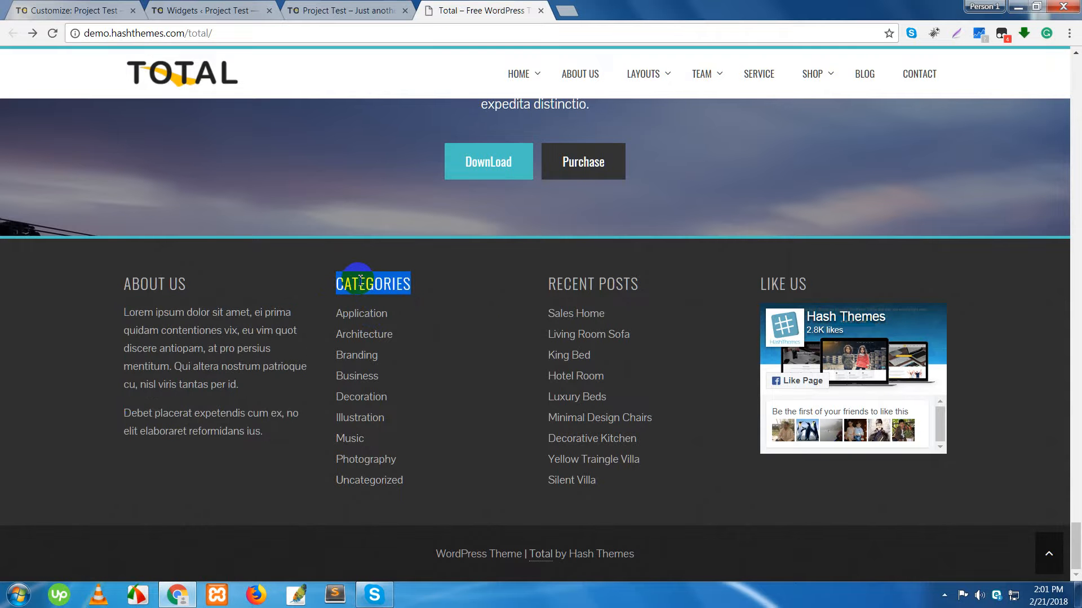
left_click(222, 10)
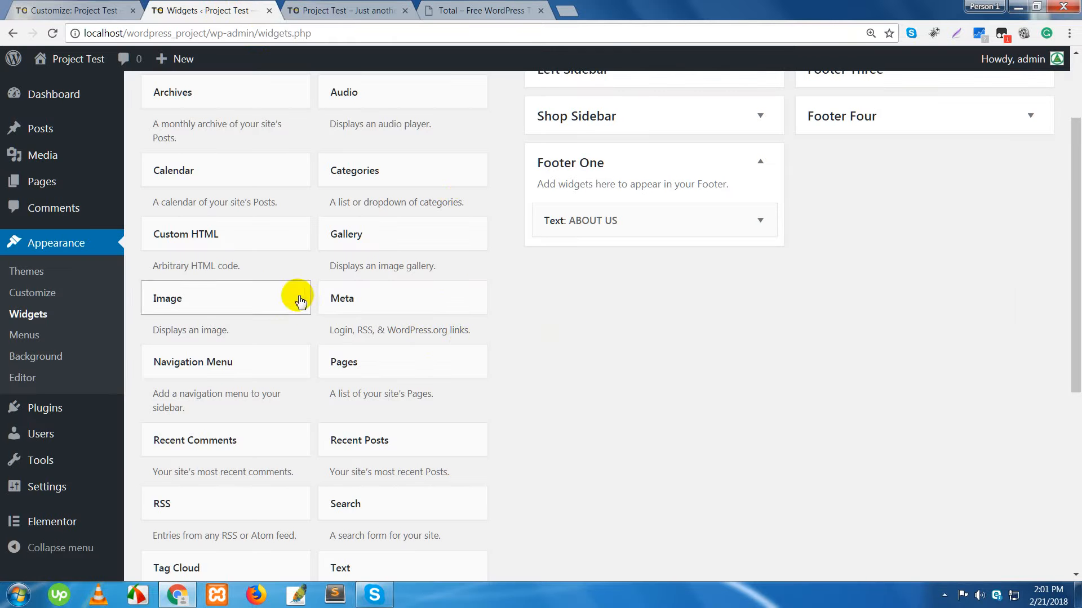
scroll(526, 328, "up", 3)
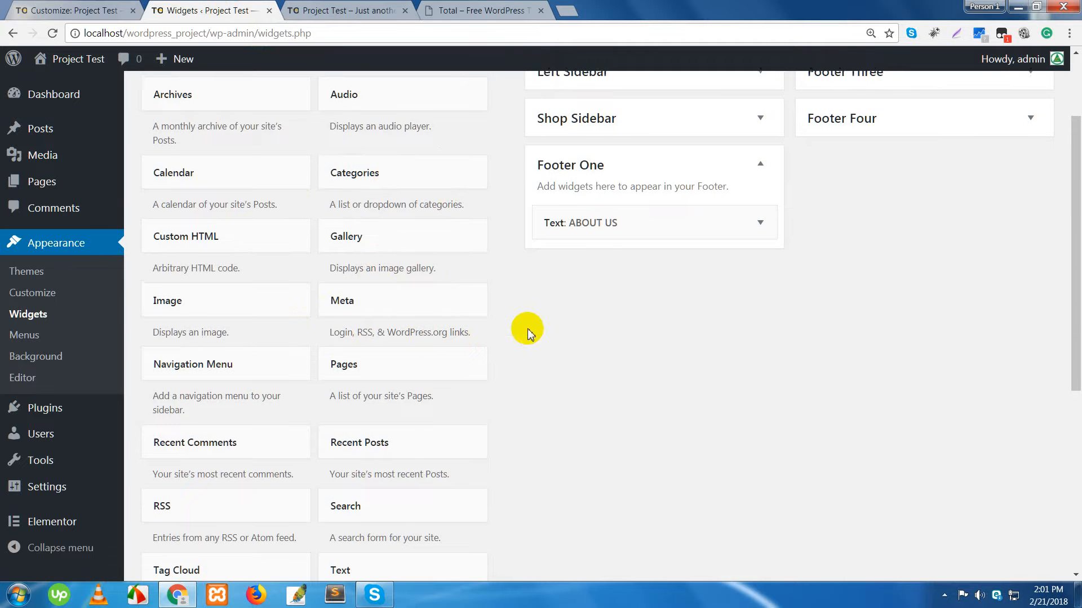
left_click_drag(374, 285, 878, 197)
left_click(891, 252)
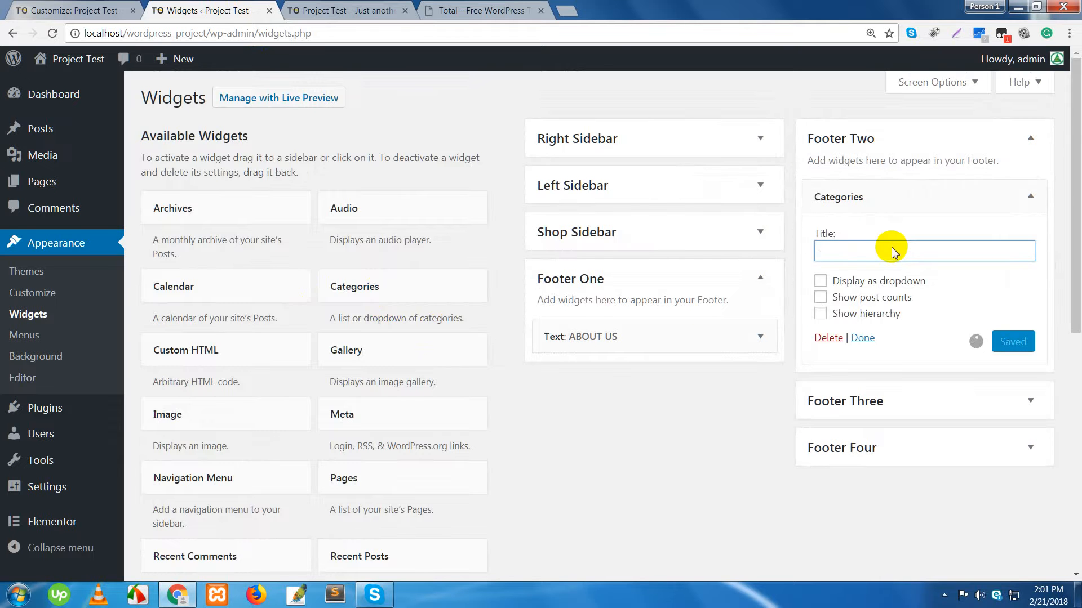
type("CATEGORIES")
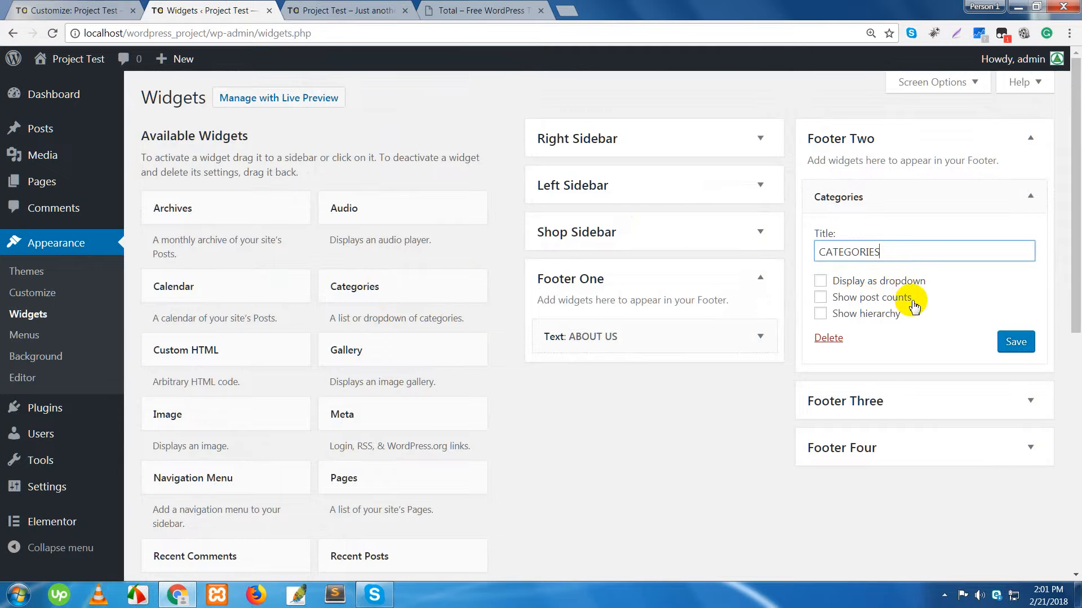
left_click(1012, 342)
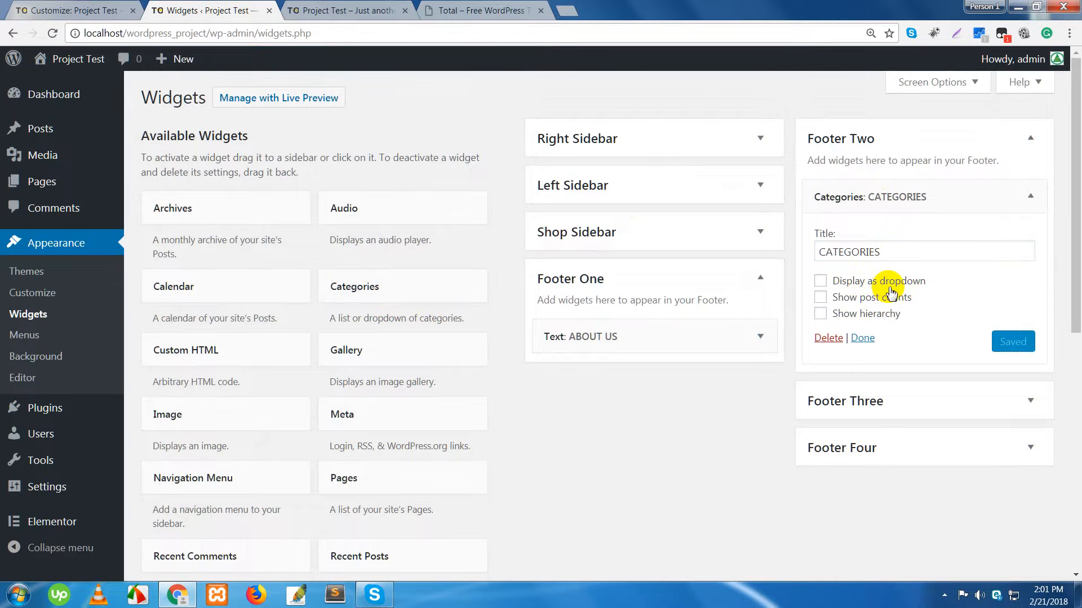
Reload the live site and compare its footer Categories column with the demo.
left_click(442, 10)
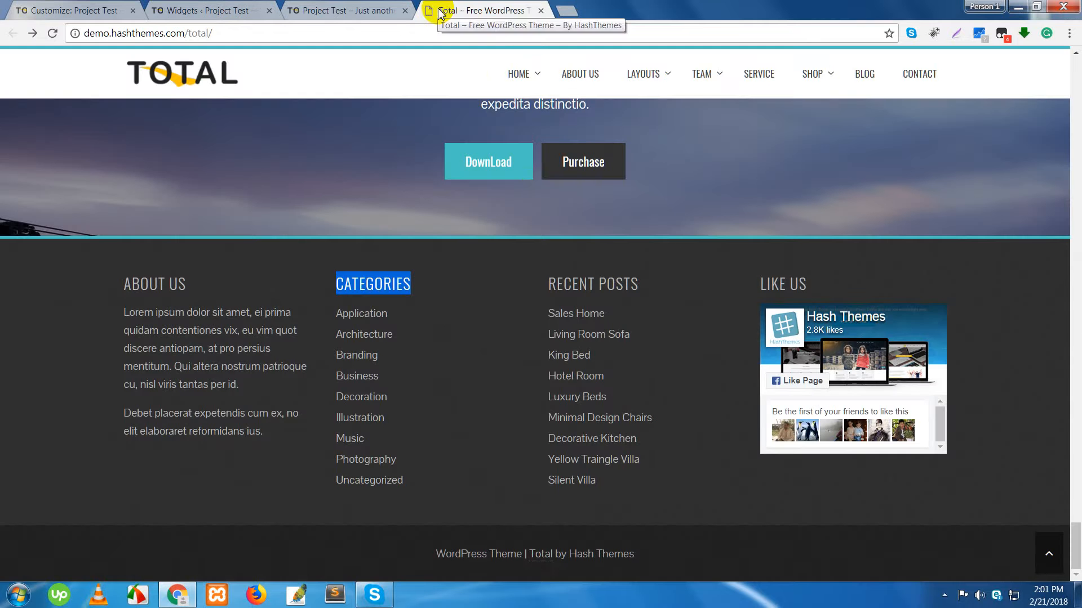
left_click(348, 11)
key("F5")
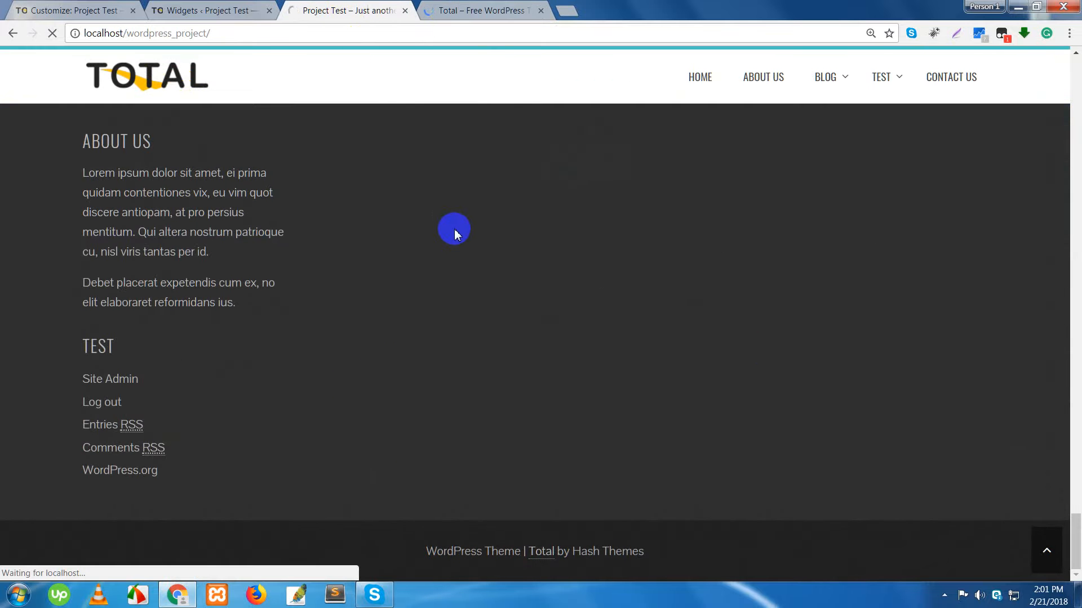
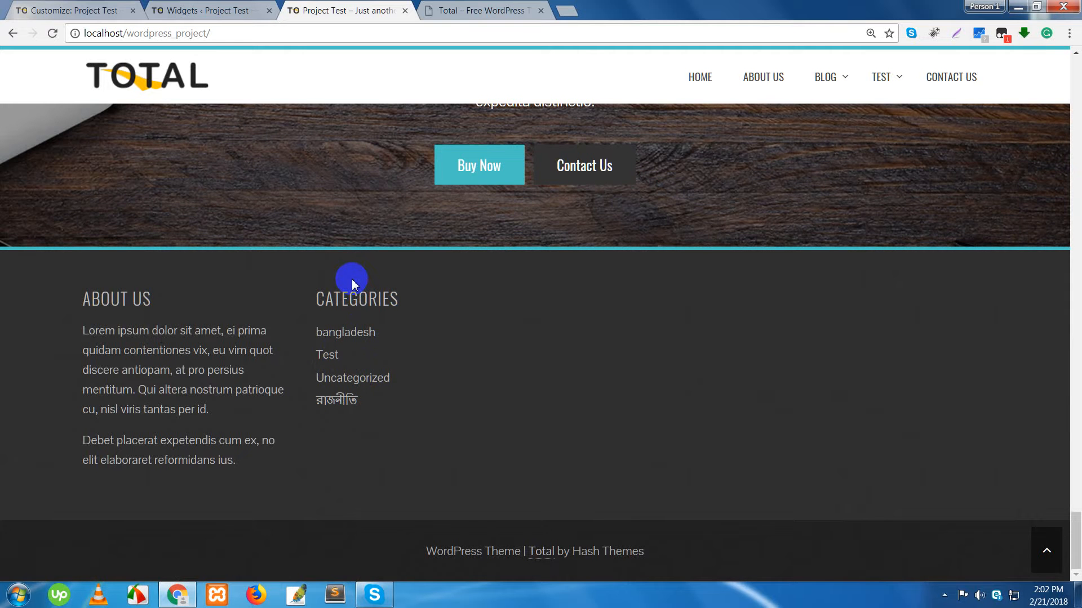
Copy the "RECENT POSTS" heading from the demo's footer and add a Recent Posts widget to Footer Three.
left_click(455, 10)
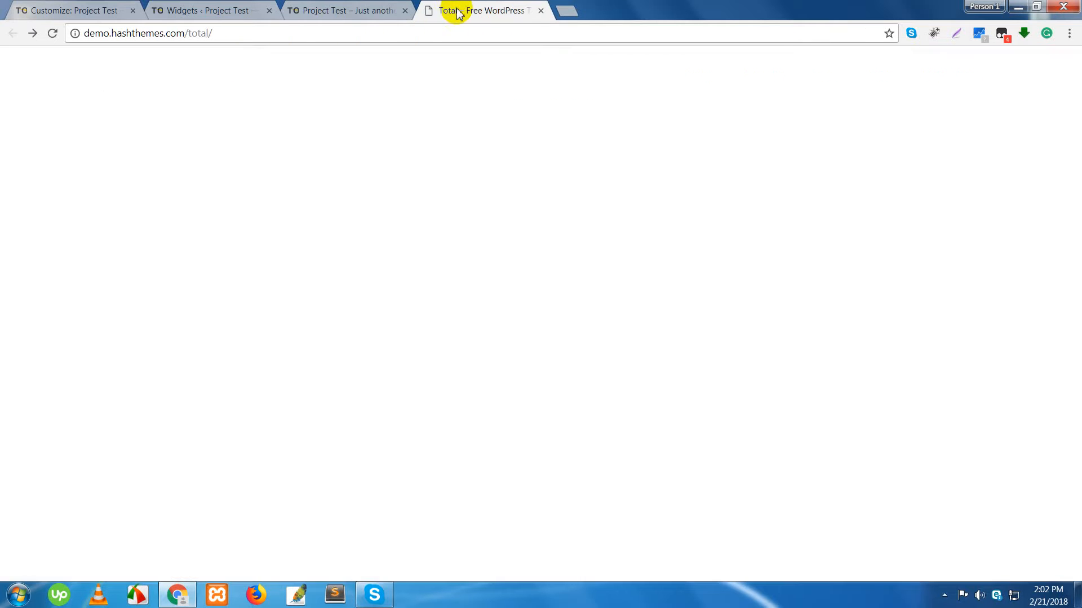
left_click_drag(645, 284, 552, 284)
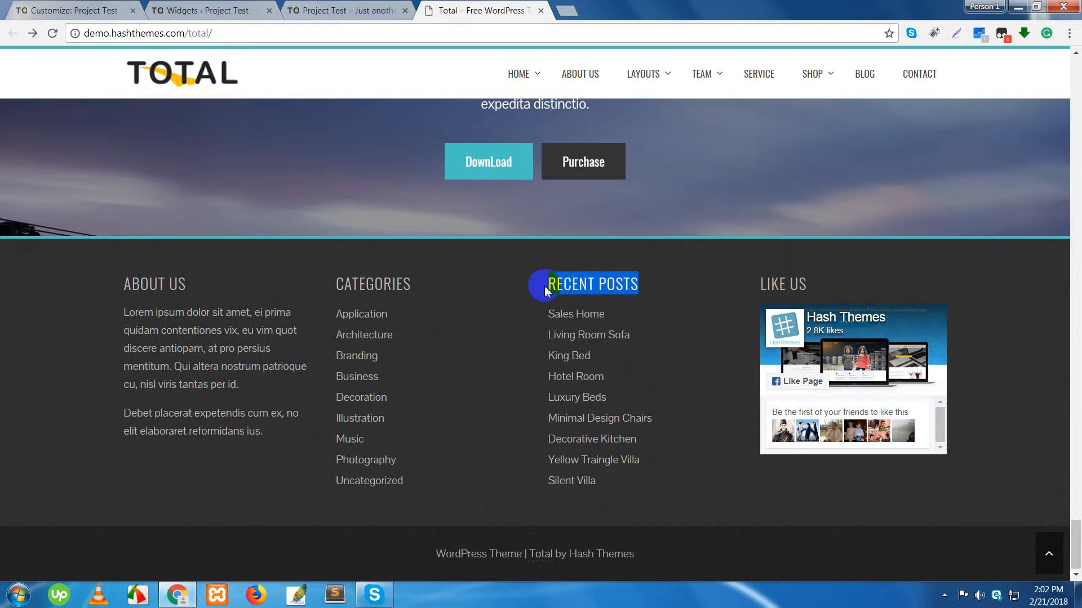
left_click(167, 14)
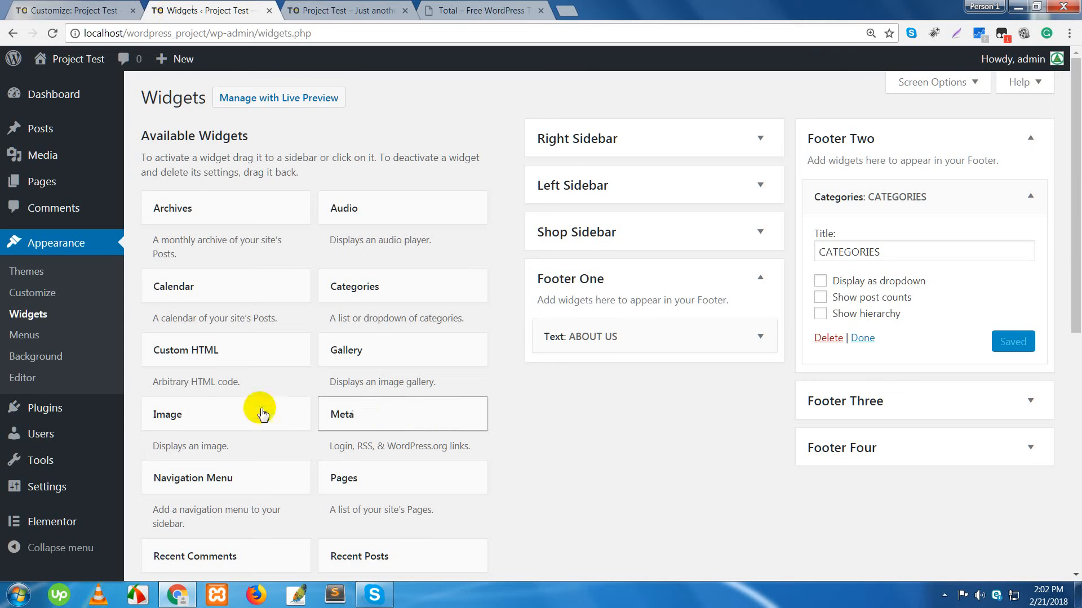
scroll(324, 378, "down", 2)
scroll(324, 378, "down", 2)
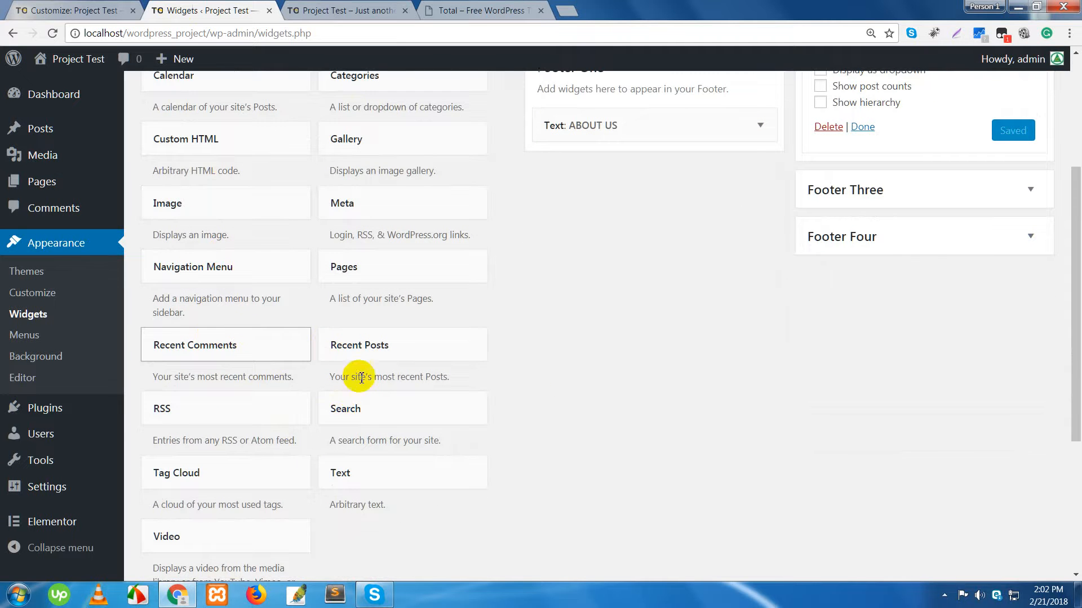
left_click(389, 352)
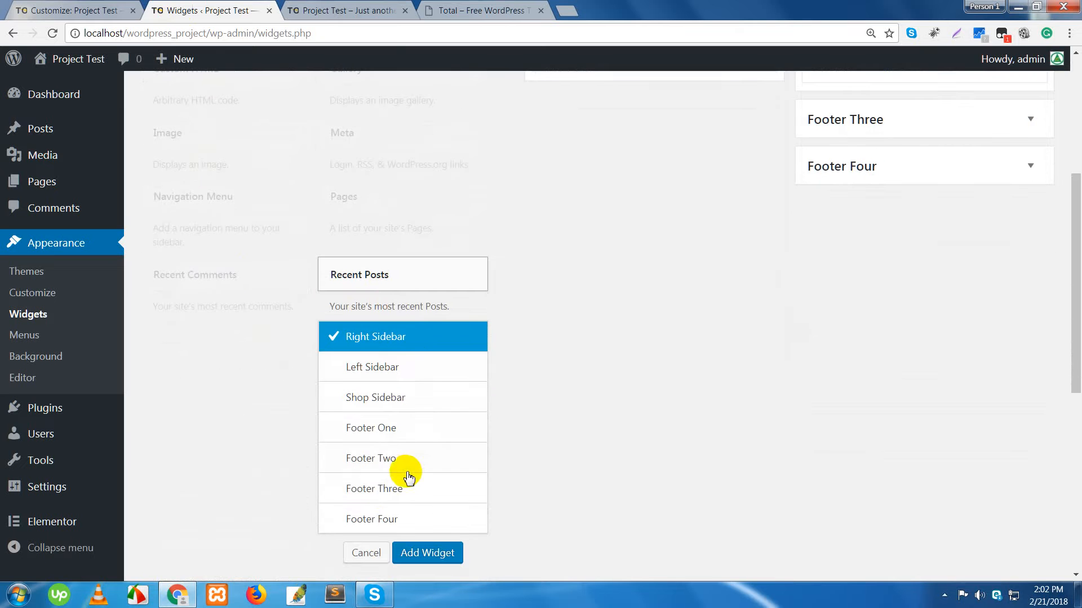
left_click(372, 488)
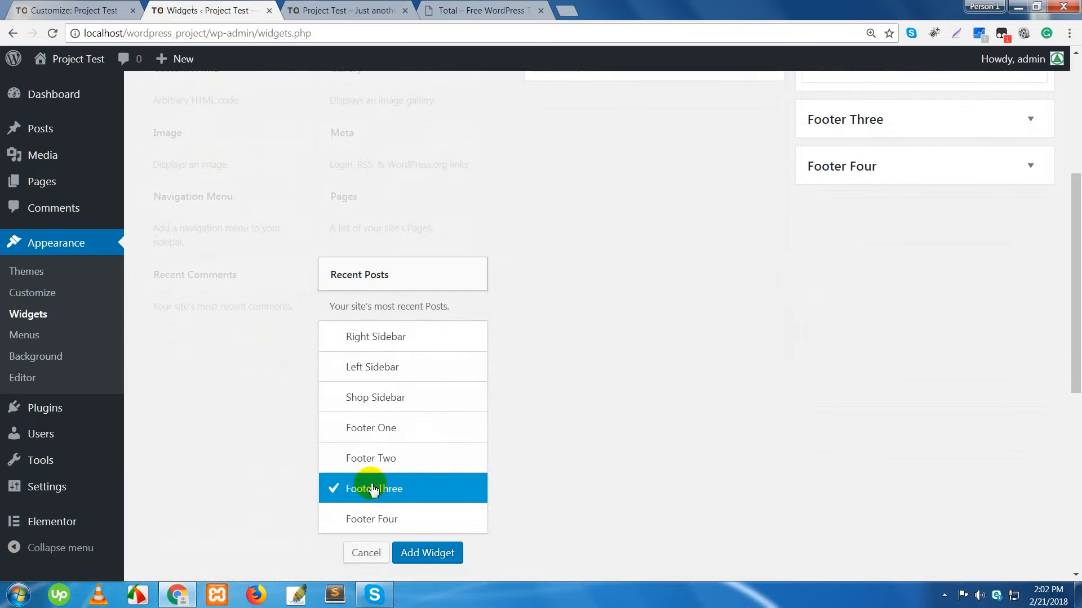
left_click(426, 554)
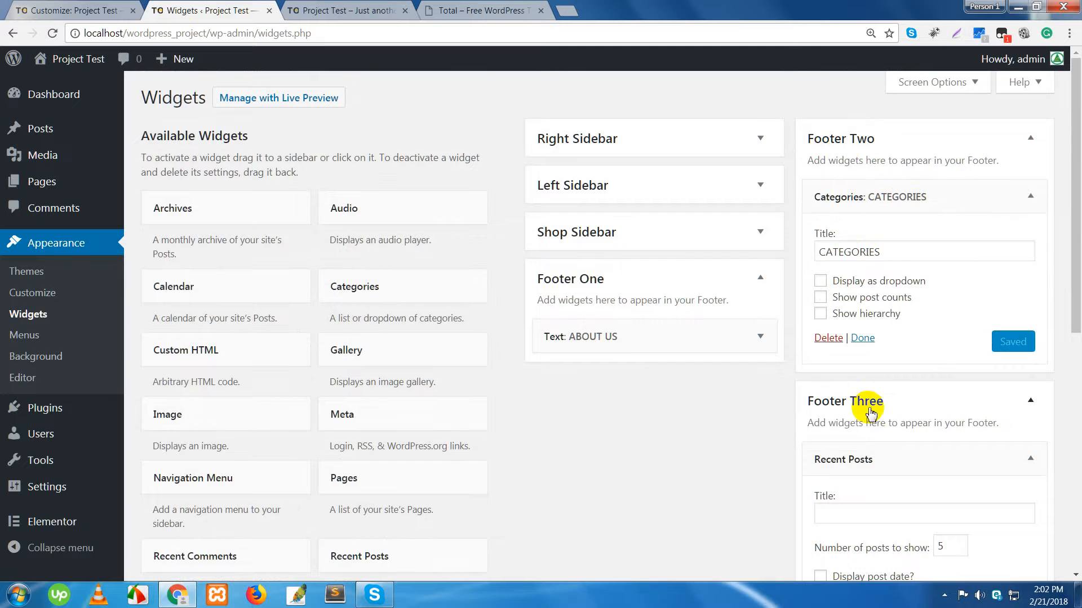
Title the Footer Three widget "RECENT POSTS", set the number of posts to show to 8, and save it.
scroll(893, 414, "down", 3)
left_click(895, 302)
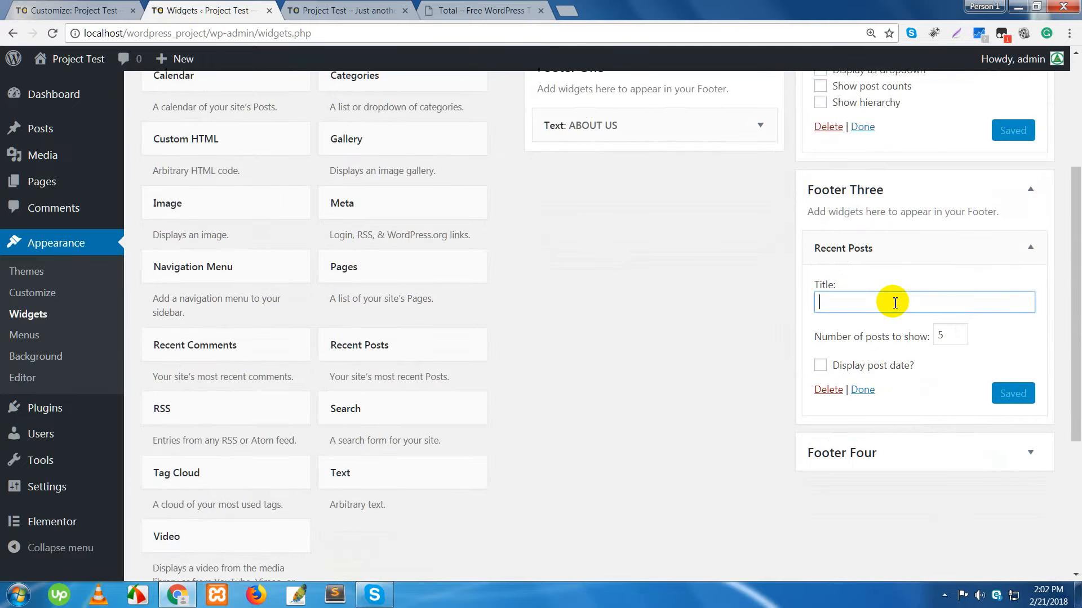
type("RECENT POSTS")
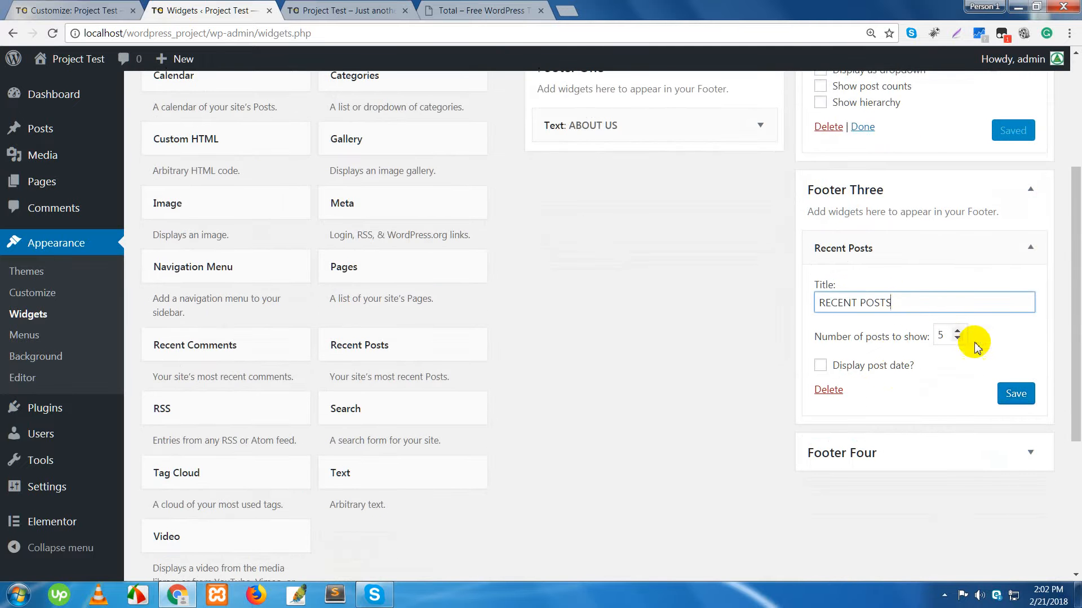
double_click(938, 336)
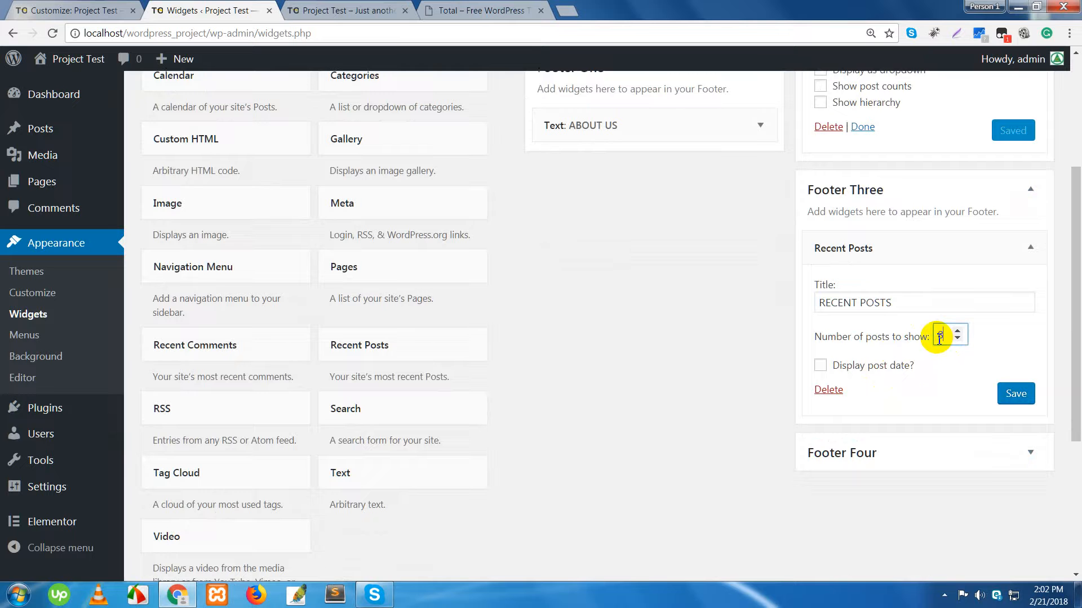
left_click(821, 366)
left_click(1015, 394)
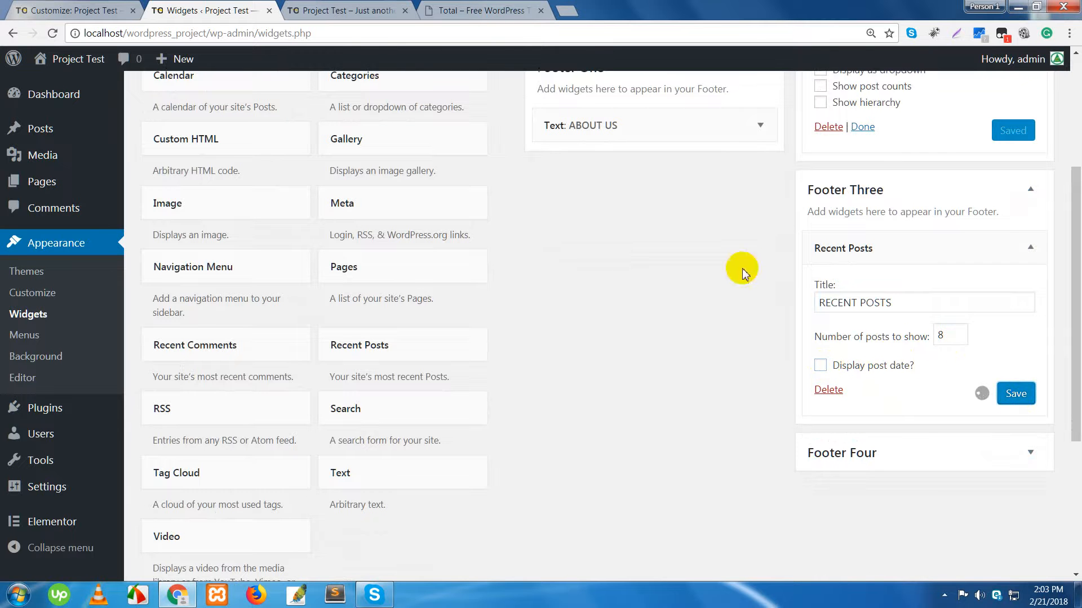
Reload the live site to check its footer Recent Posts column, and copy the "LIKE US" heading from the demo's footer.
left_click(359, 9)
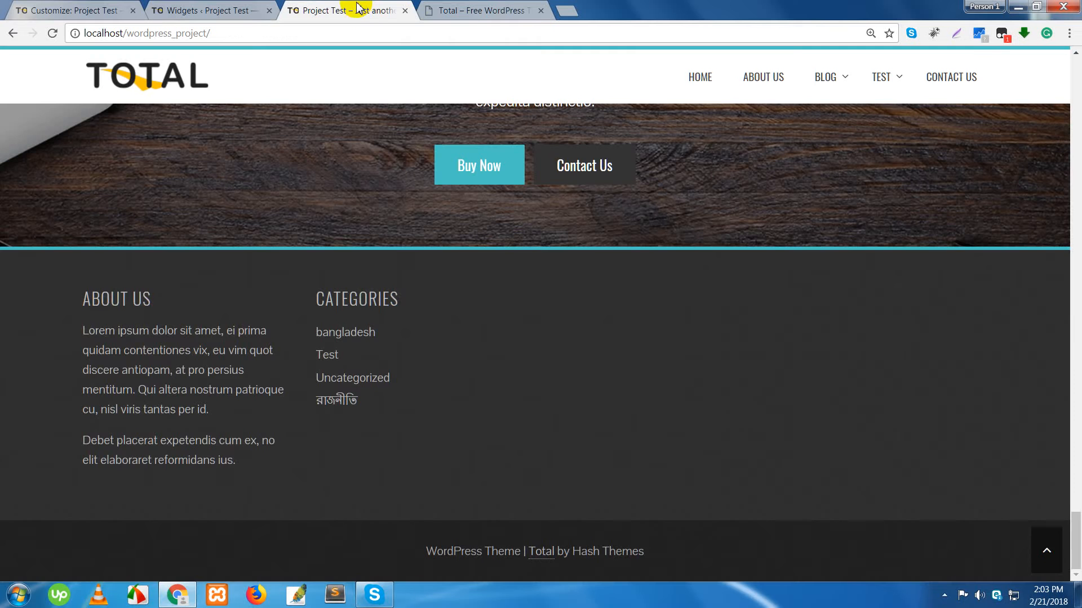
key("F5")
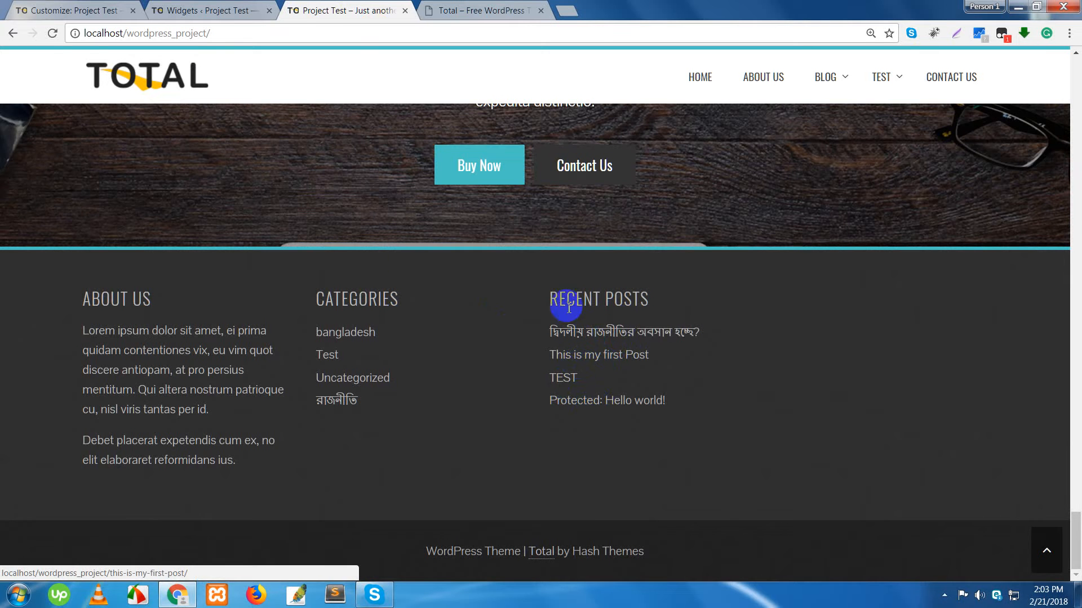
left_click(462, 11)
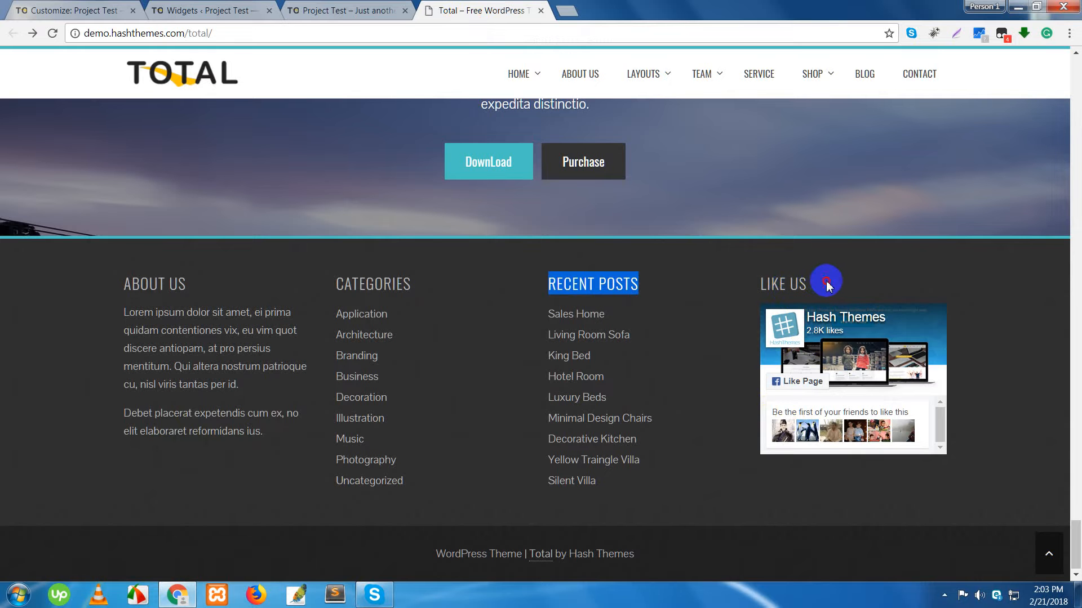
left_click_drag(827, 285, 759, 279)
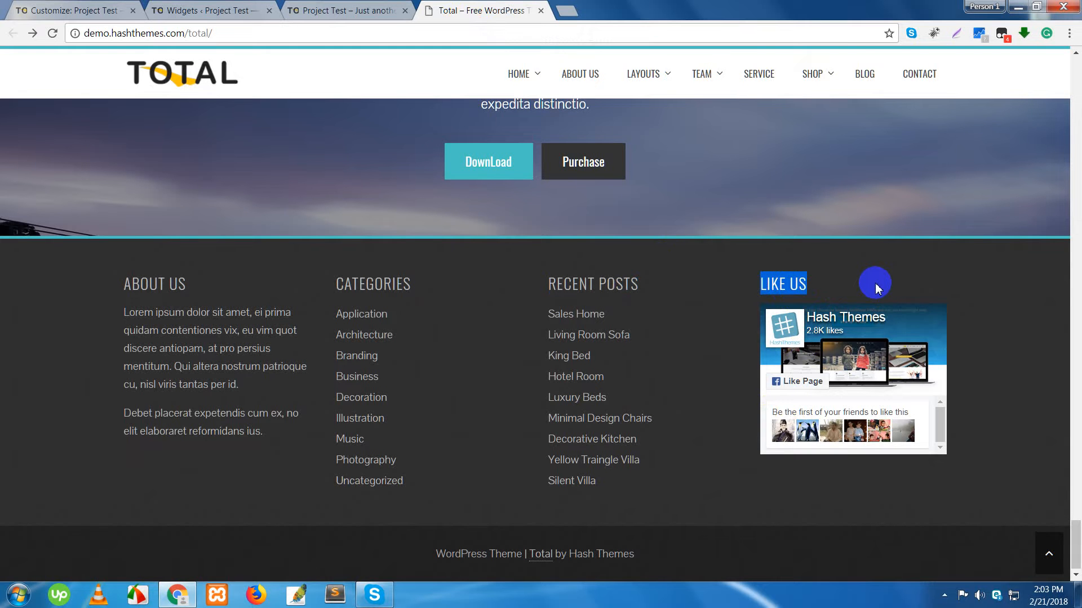
Return to the Widgets page, collapse the Footer Three area and expand Footer Four.
left_click(192, 10)
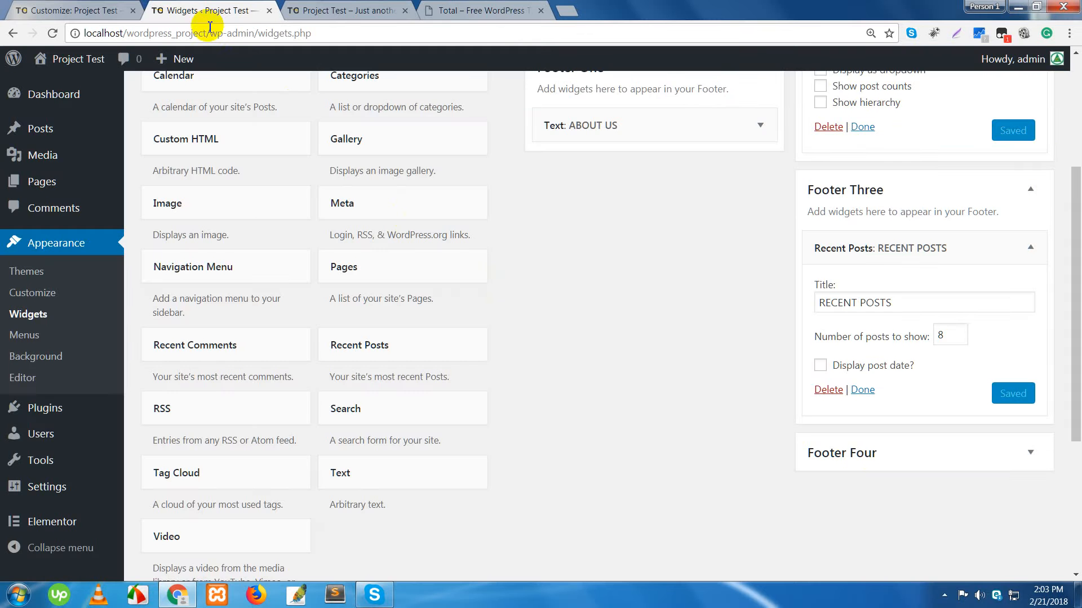
scroll(1011, 381, "up", 4)
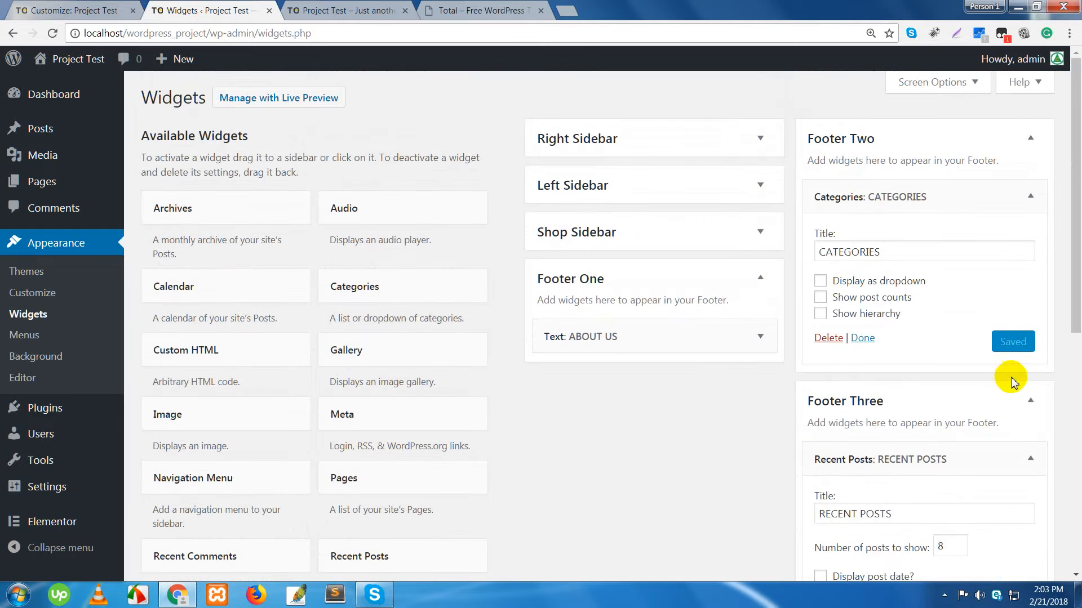
left_click(1031, 401)
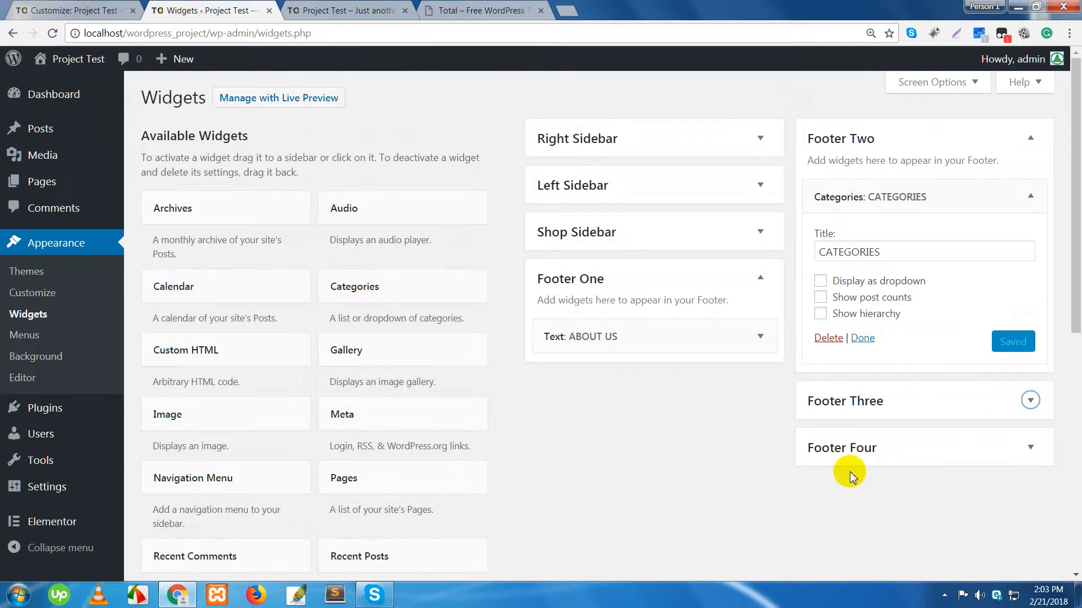
left_click(880, 458)
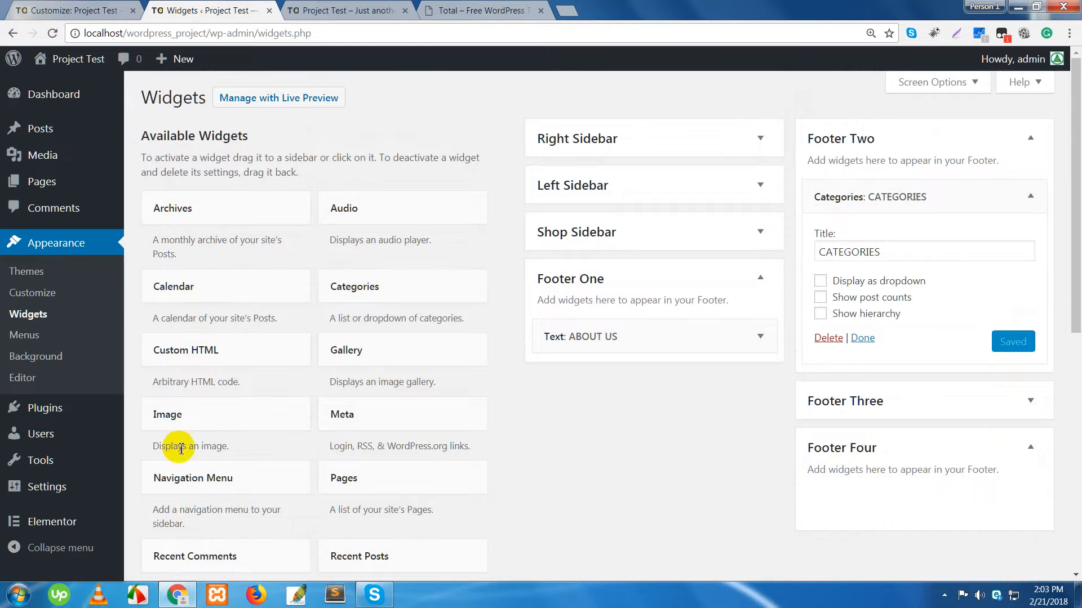
Look through the available widgets for one suited to Footer Four, and examine the demo's Like Us box for comparison.
scroll(208, 444, "down", 4)
scroll(208, 445, "down", 3)
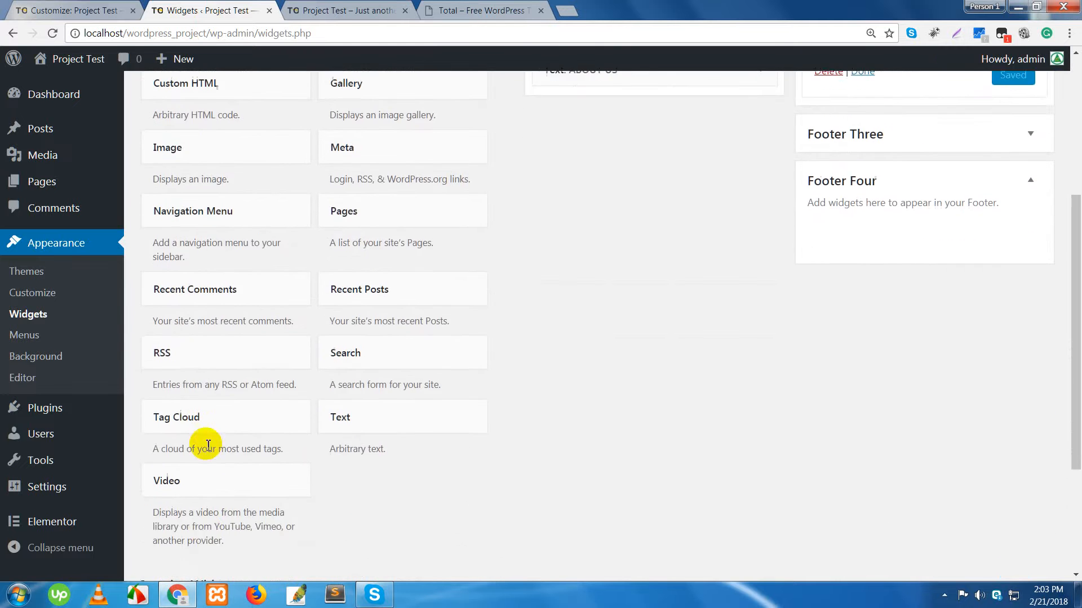
scroll(207, 445, "down", 2)
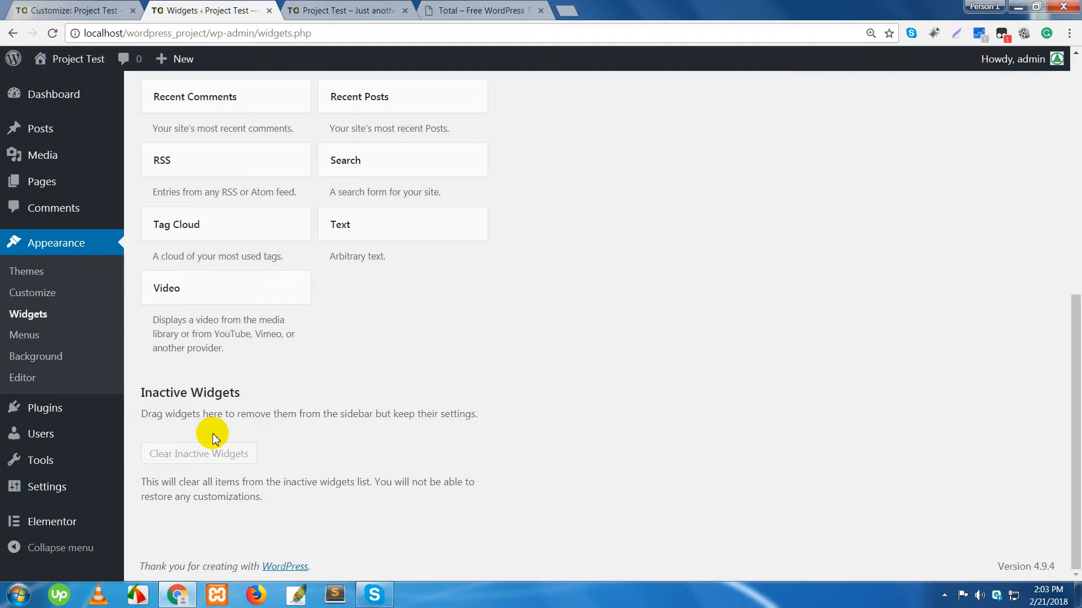
scroll(273, 422, "up", 5)
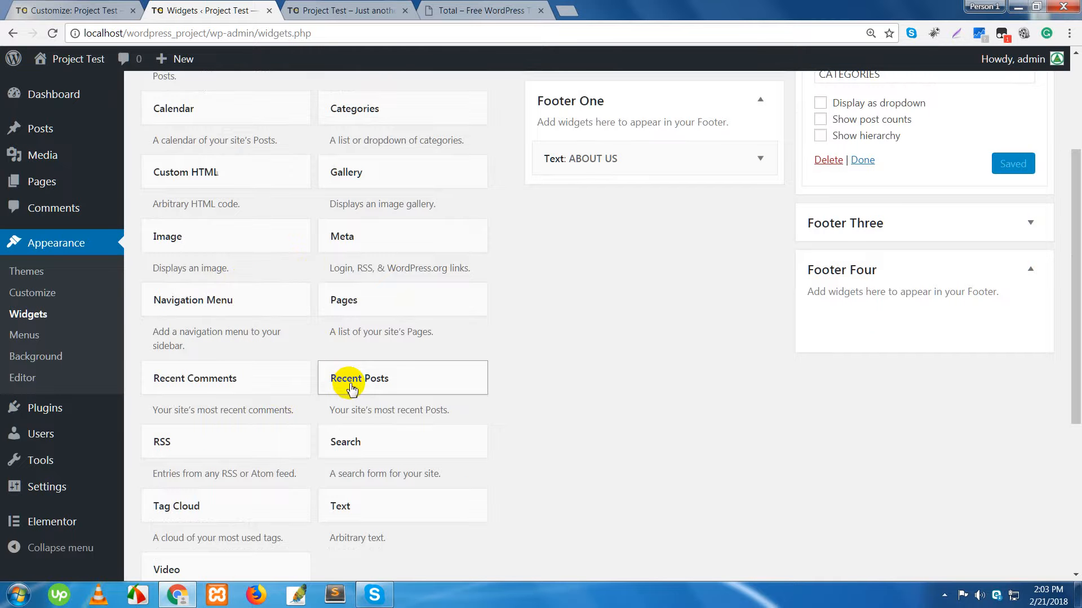
scroll(351, 389, "up", 1)
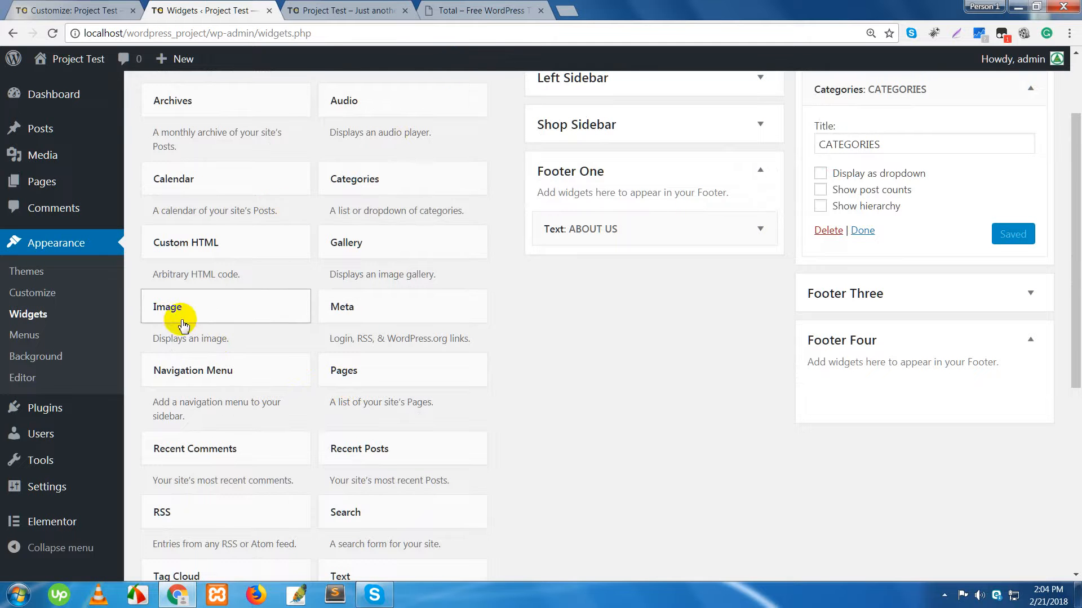
left_click(474, 13)
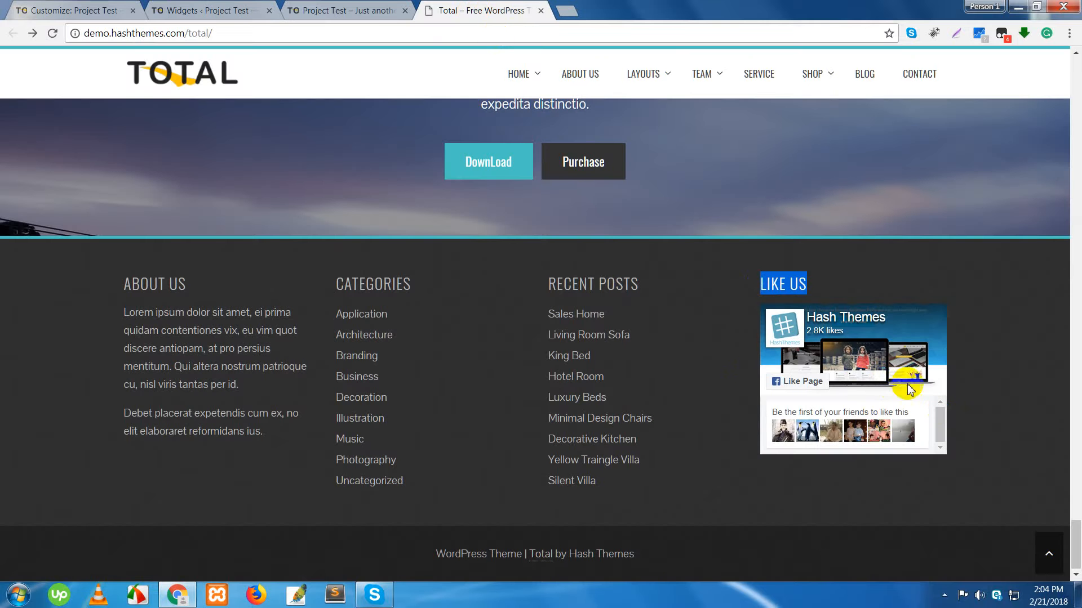
left_click(1040, 392)
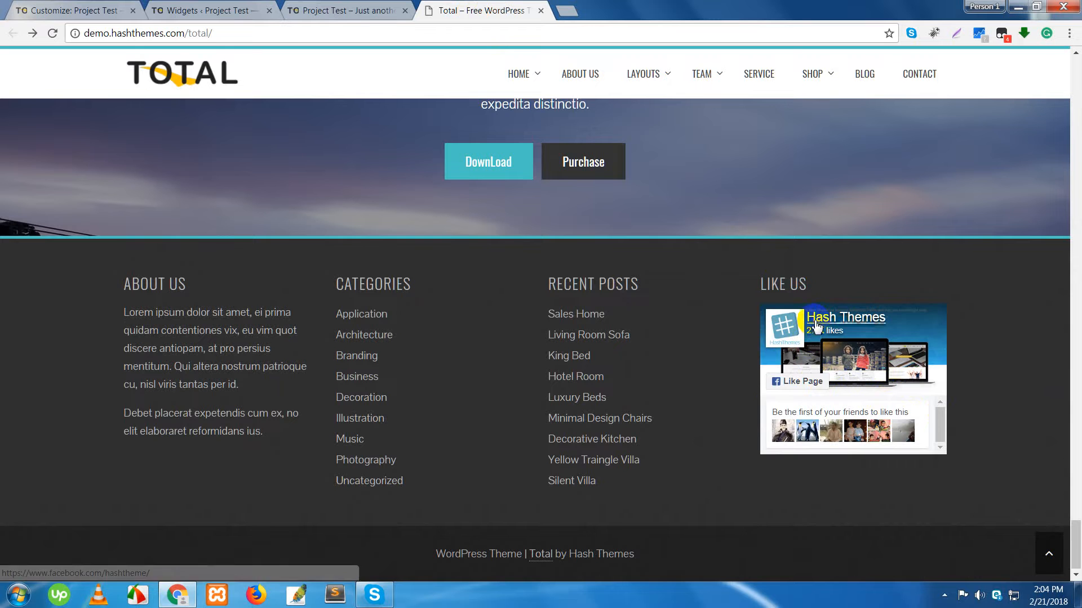
left_click(220, 10)
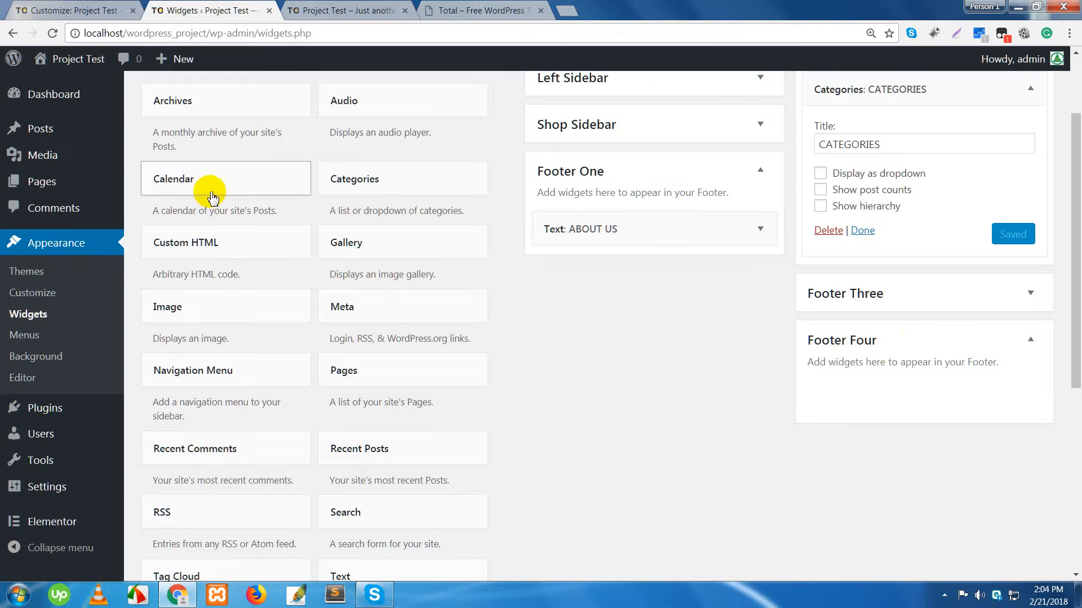
Add a Calendar widget to Footer Four, title it "LIKE US", and save it.
left_click_drag(196, 185, 862, 371)
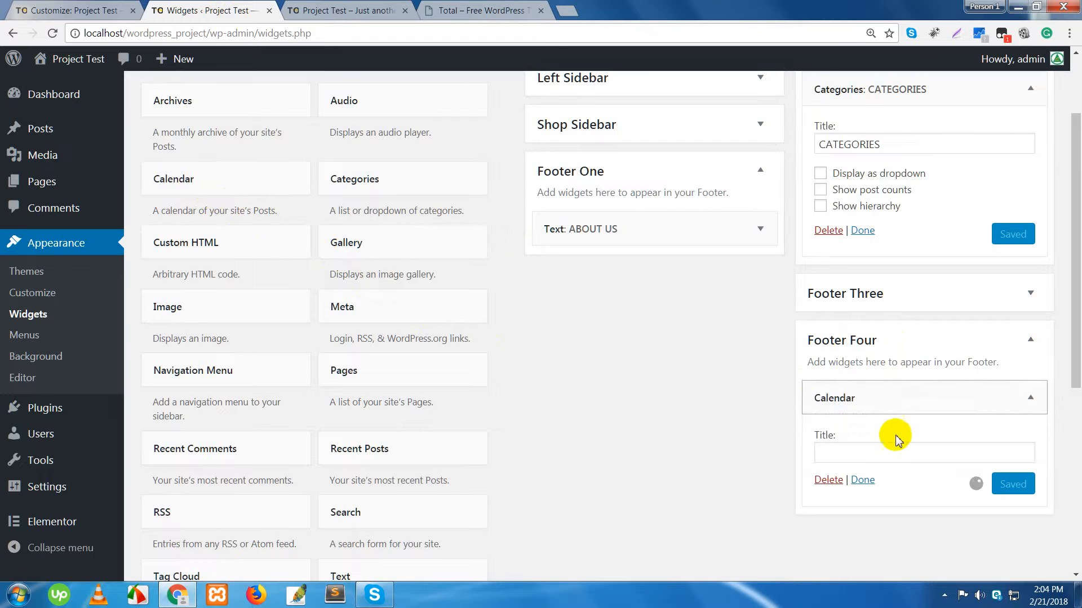
left_click(897, 455)
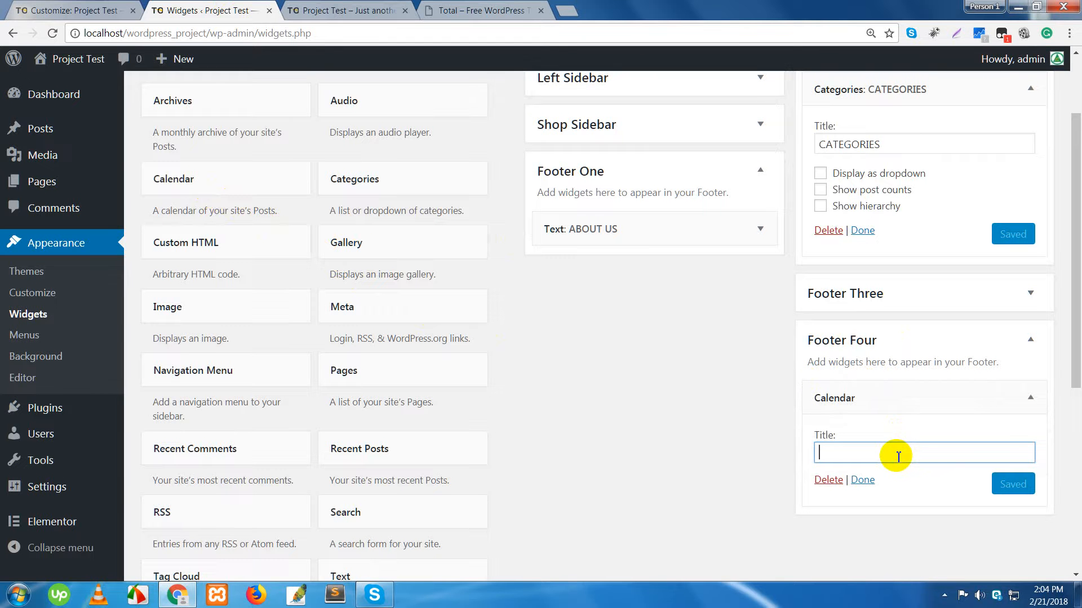
type("LIKE US")
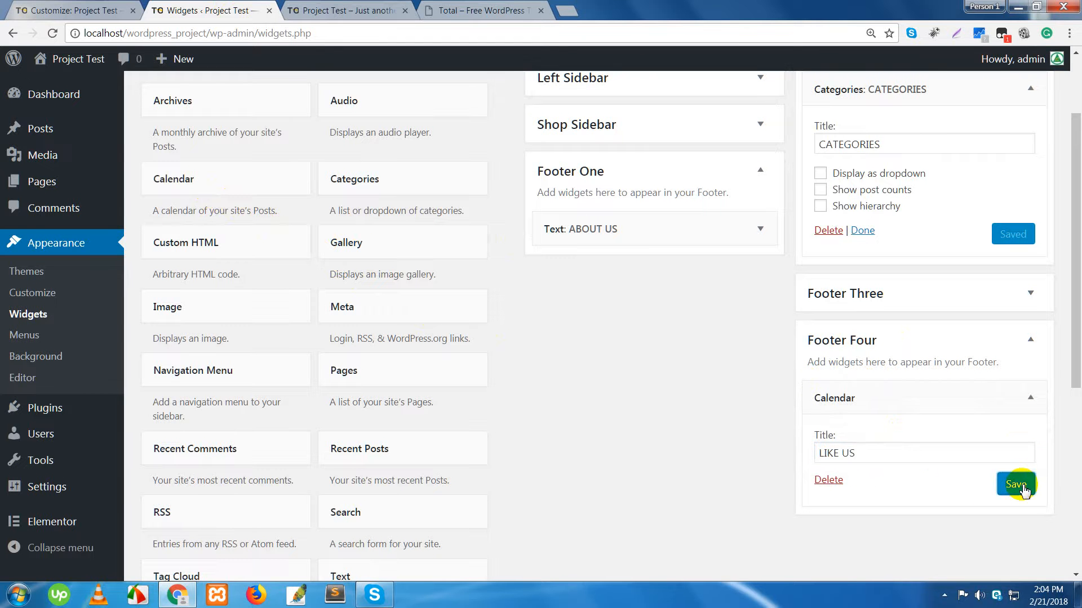
left_click(1017, 486)
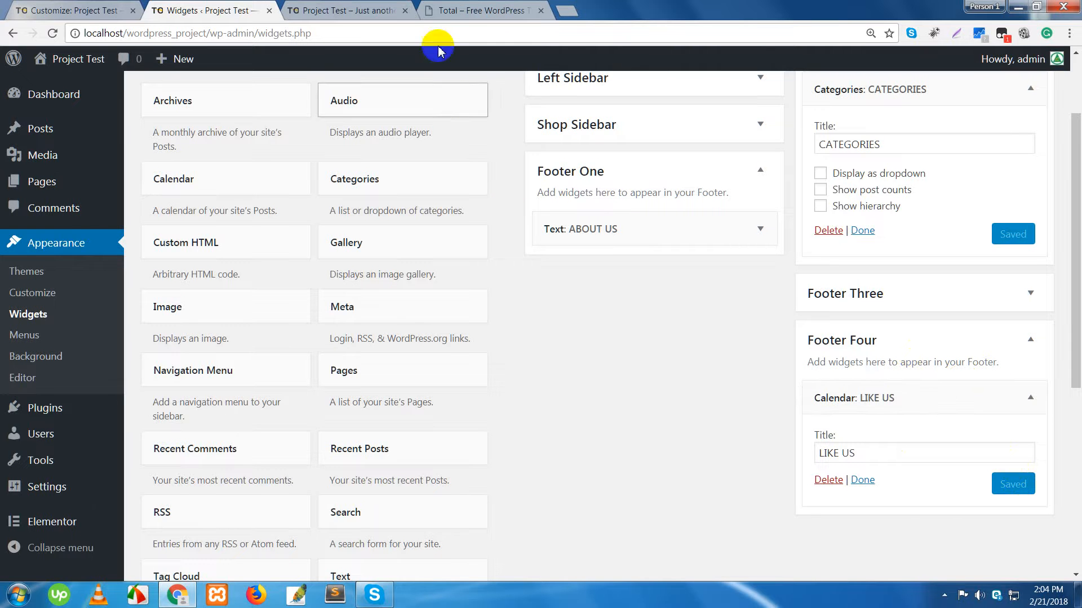
Compare the demo's footer with the live site's four footer columns, and return to the Widgets page.
left_click(452, 14)
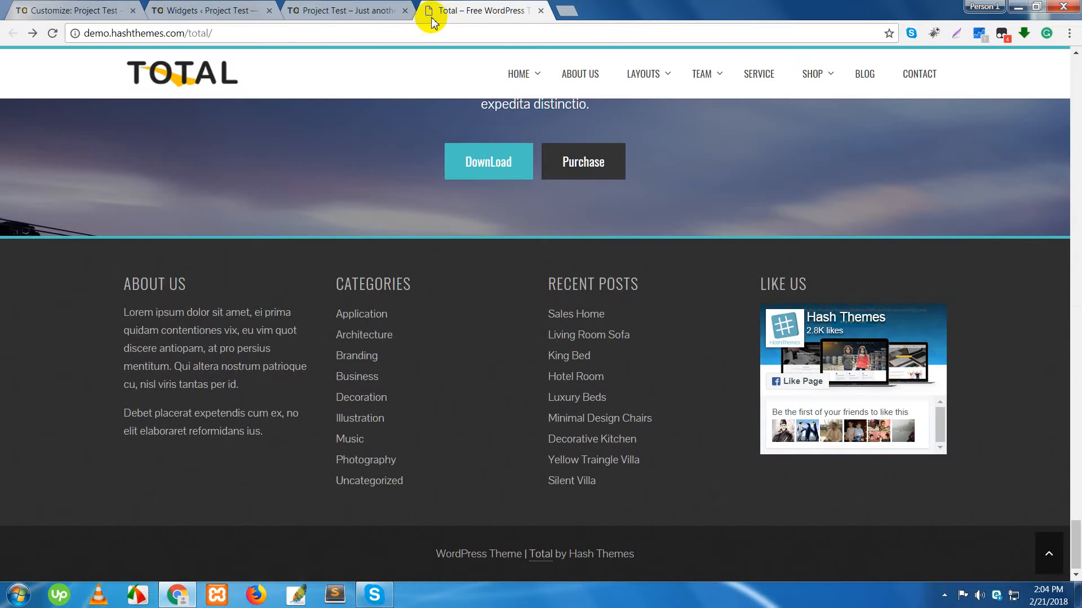
left_click(389, 12)
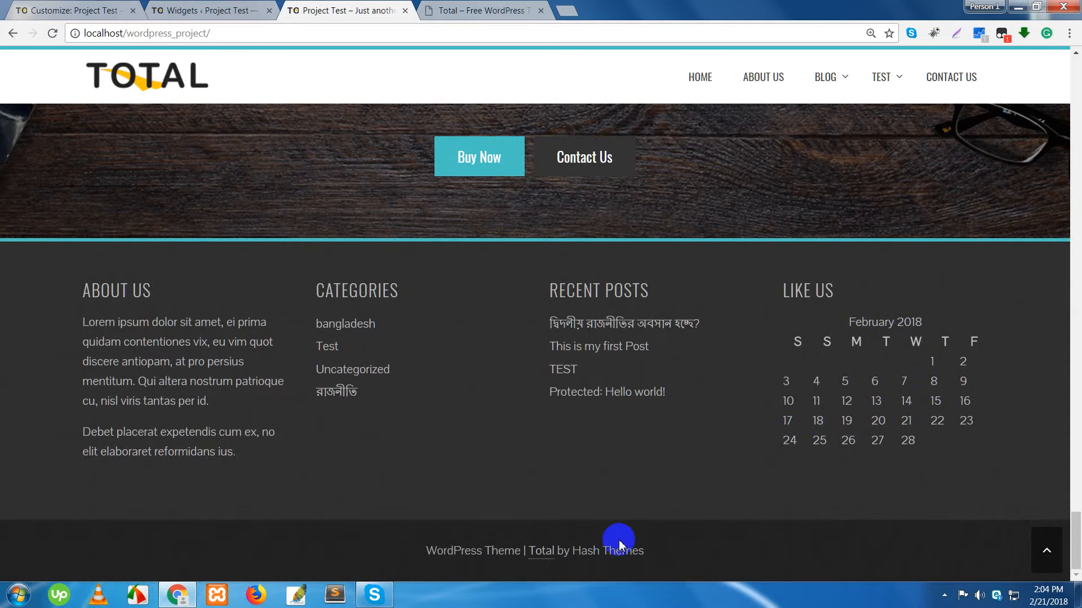
left_click(205, 11)
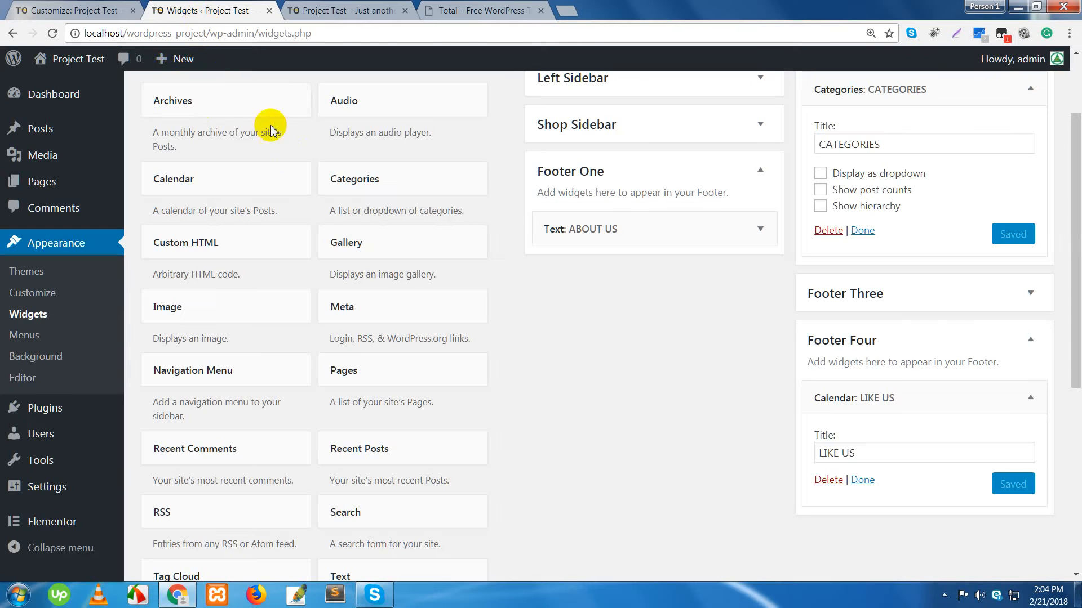
Look through the Customizer's Additional CSS and General Settings, including Static Front Page and Header Settings, for a footer credit option.
left_click(102, 11)
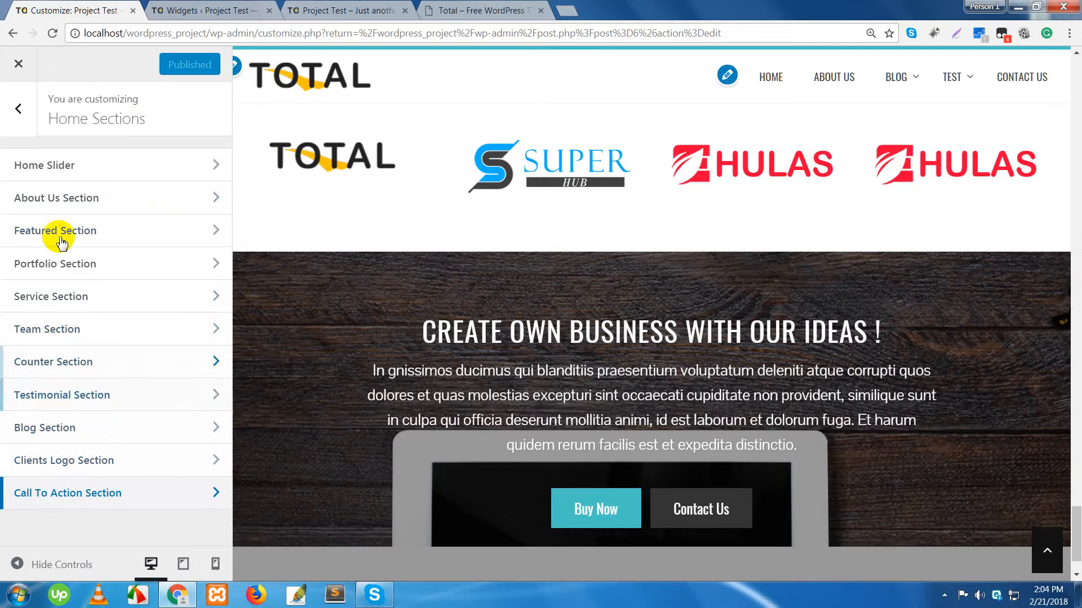
left_click(15, 113)
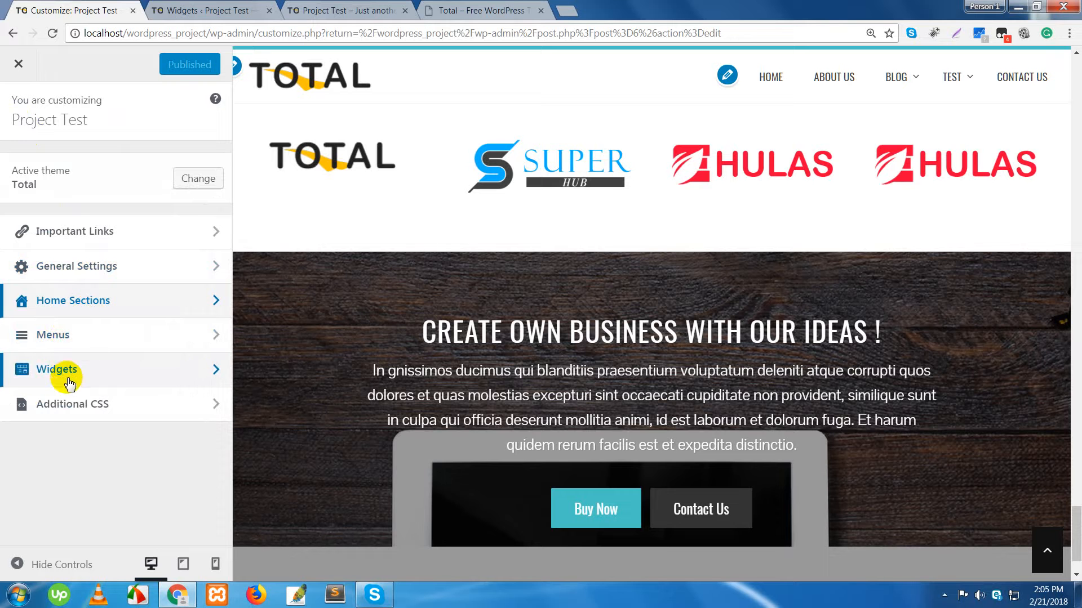
left_click(74, 415)
left_click(84, 479)
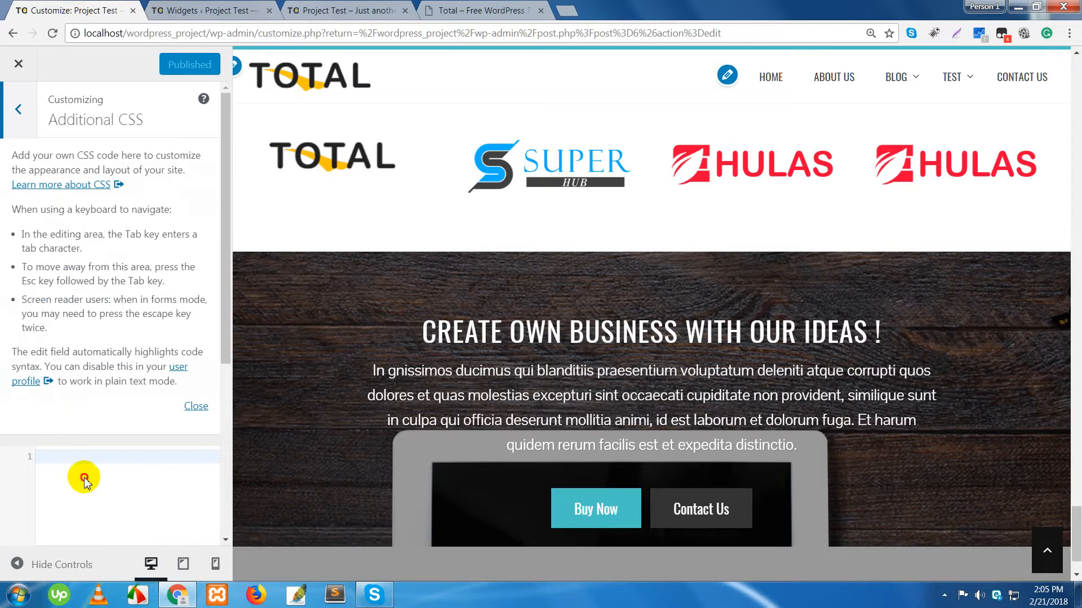
left_click(18, 109)
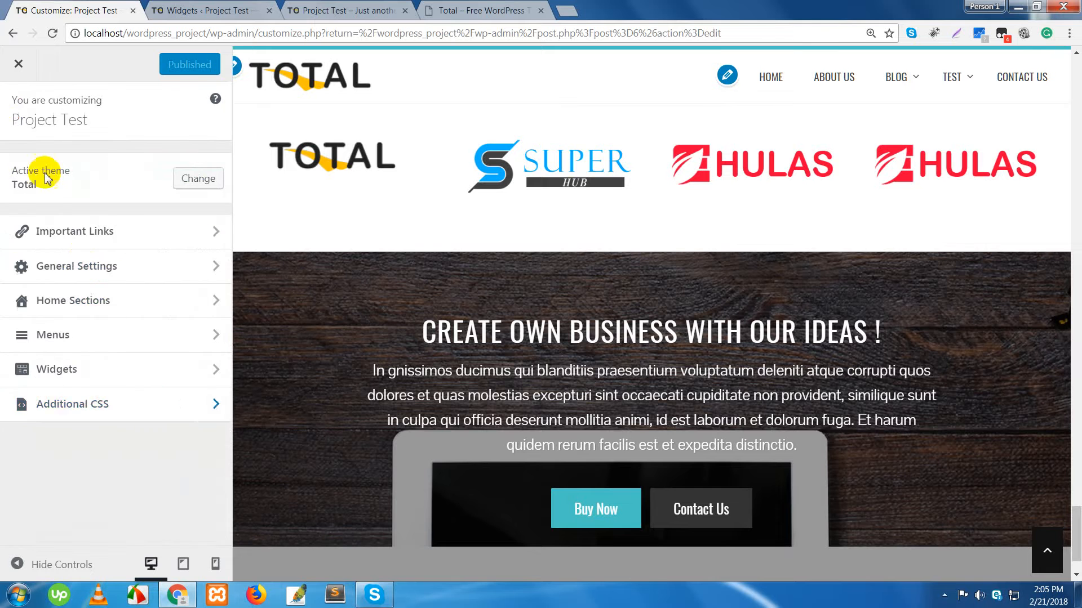
left_click(97, 274)
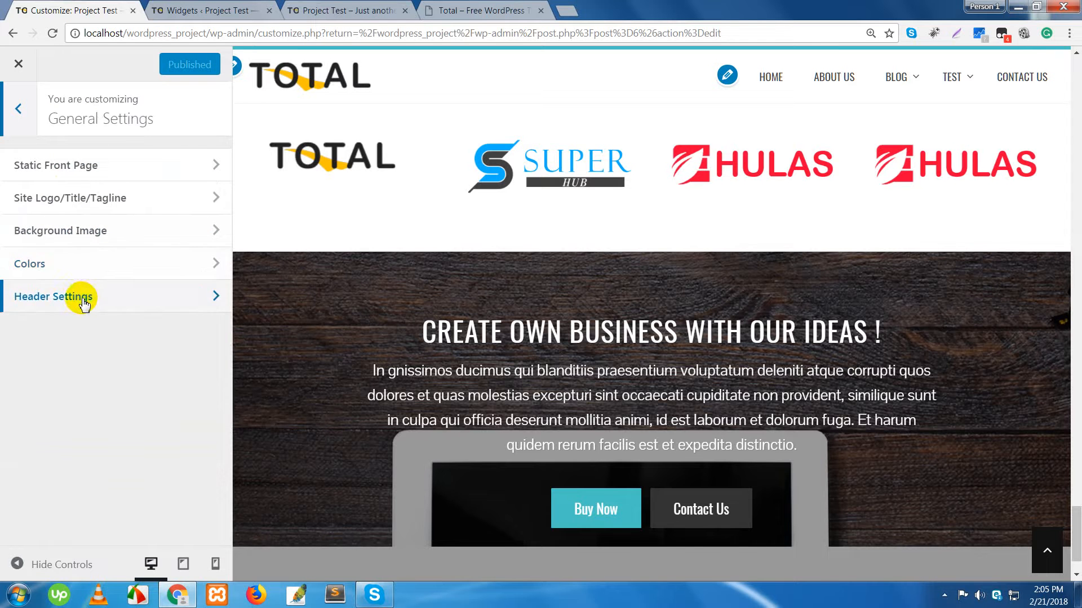
left_click(70, 169)
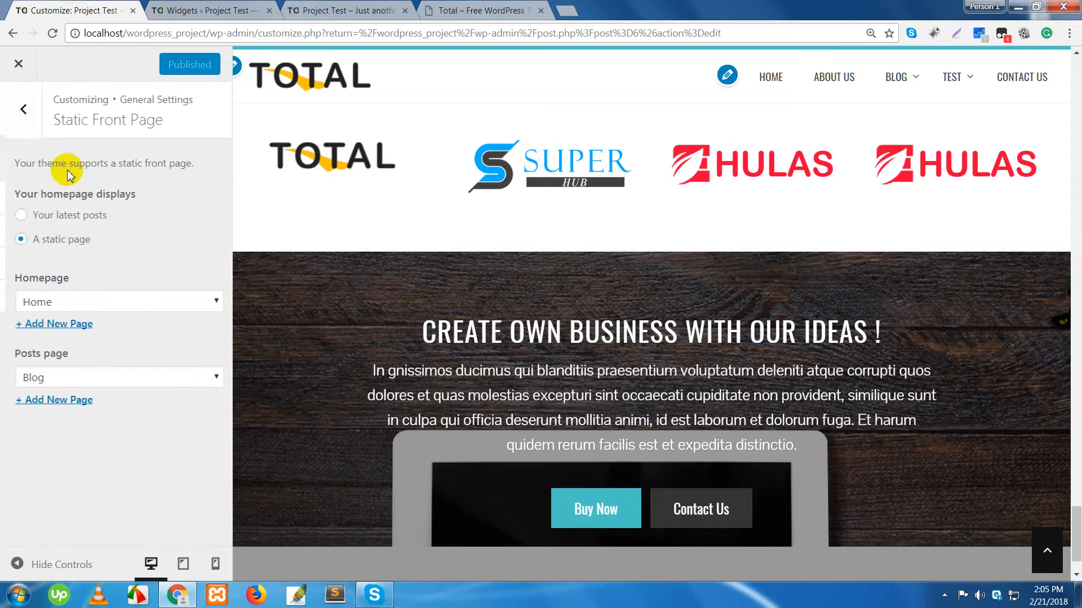
left_click(23, 116)
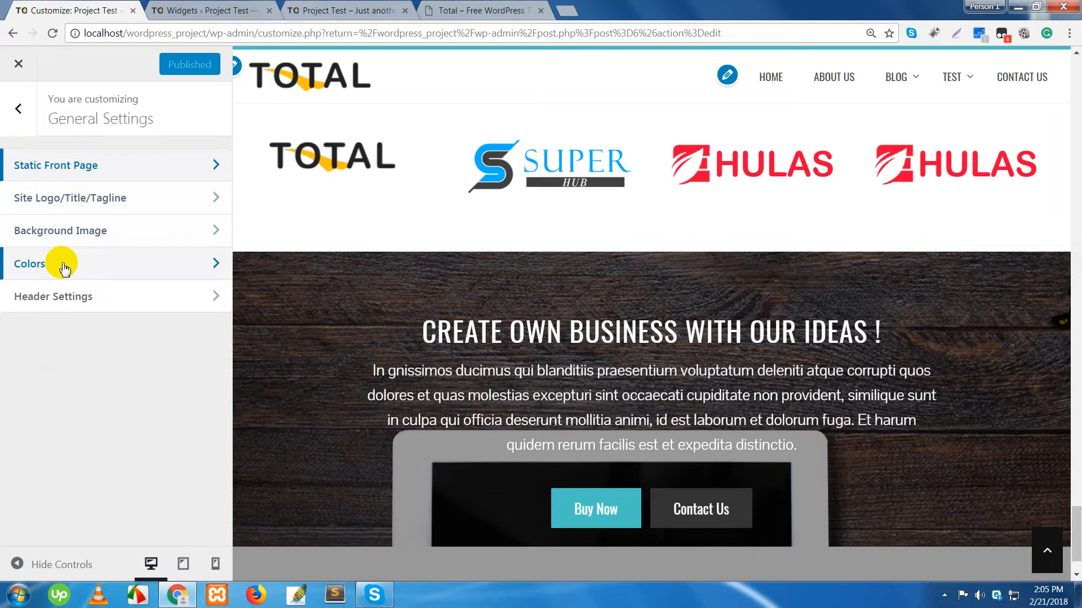
left_click(66, 296)
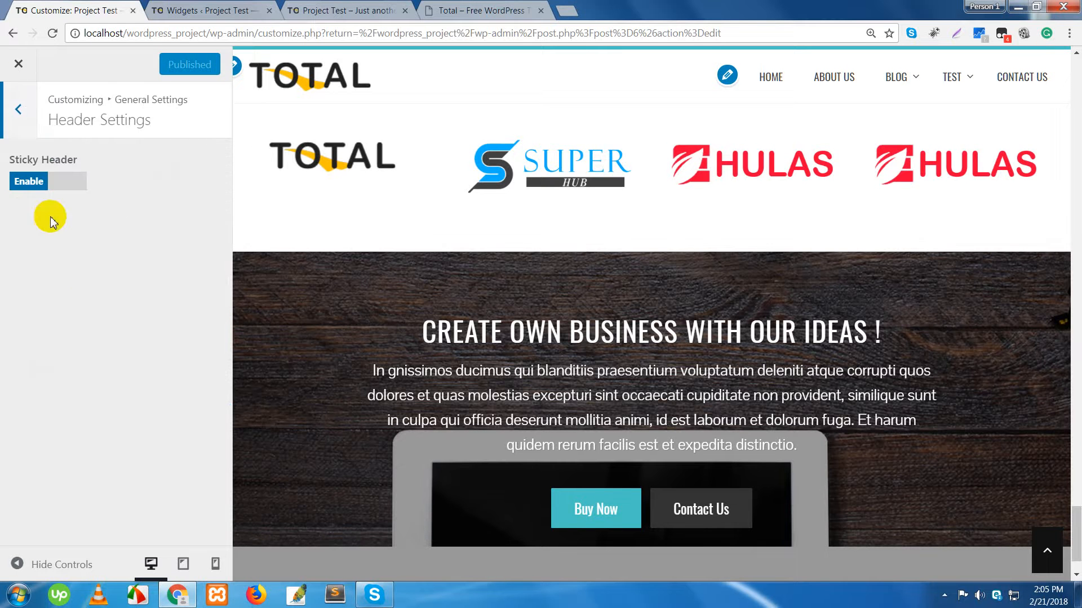
left_click(18, 110)
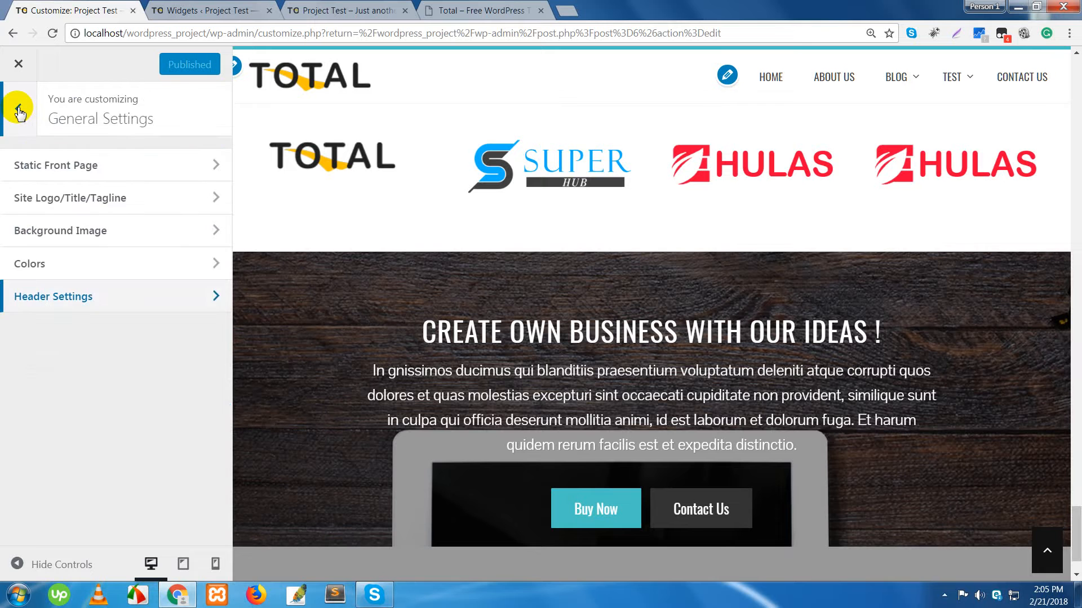
left_click(19, 110)
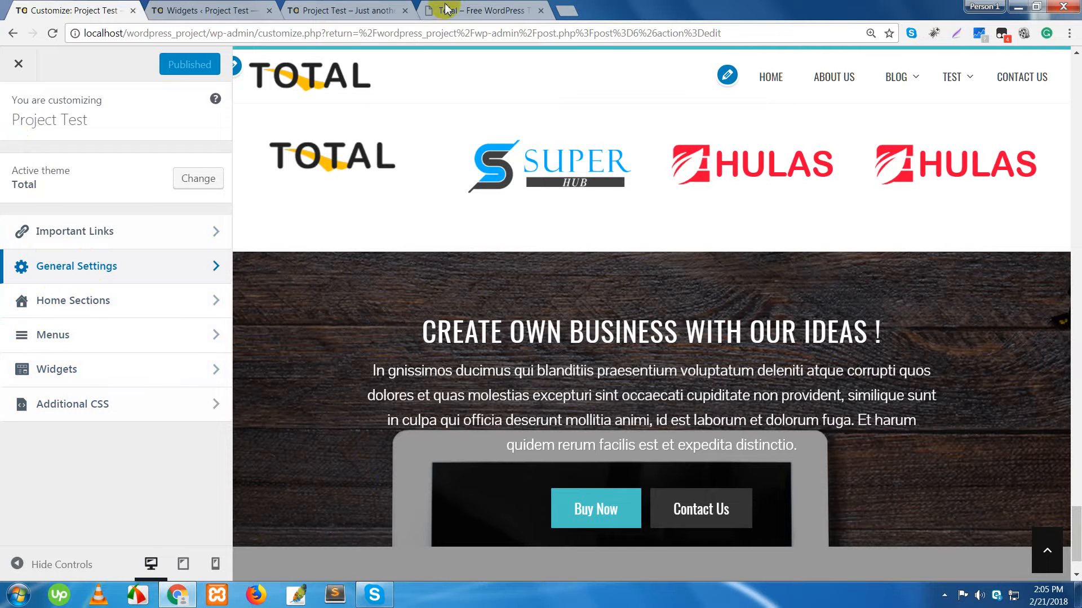
Examine the theme credit line beneath the four footer columns on the live site.
left_click(362, 10)
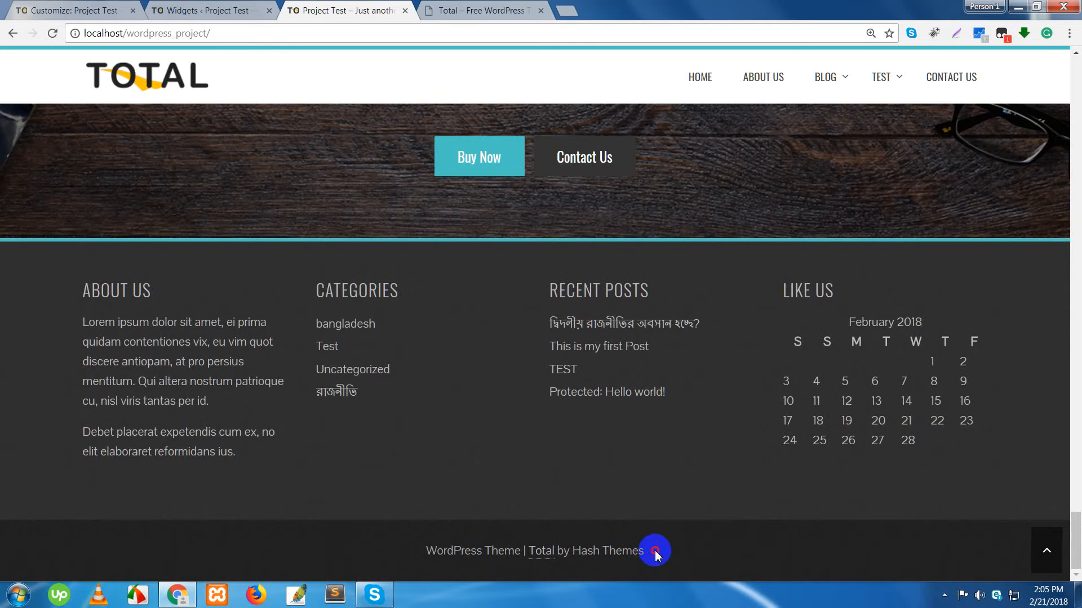
left_click_drag(655, 555, 386, 549)
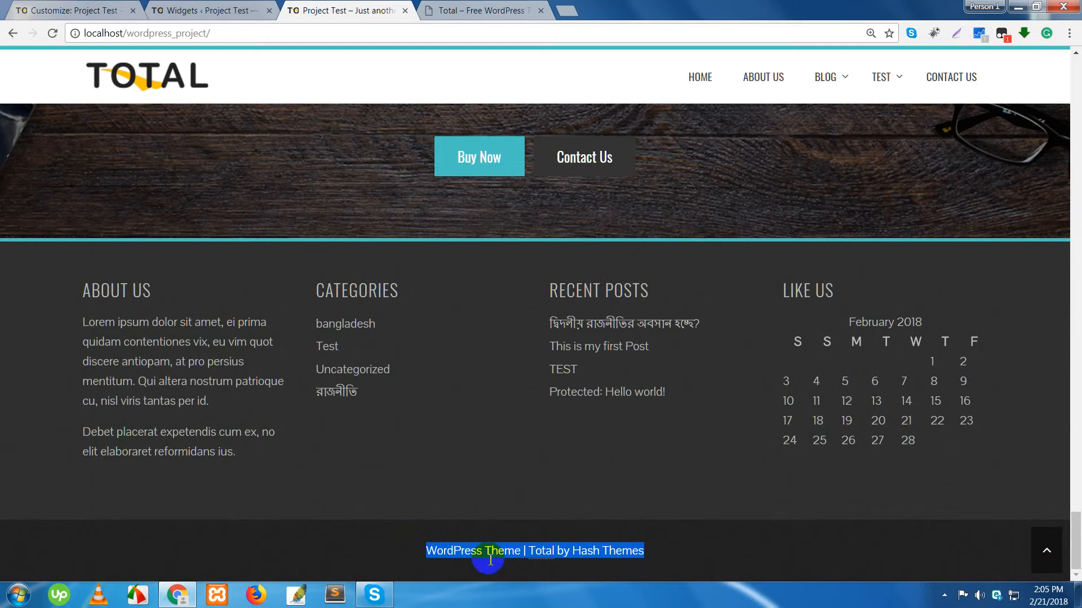
left_click(680, 560)
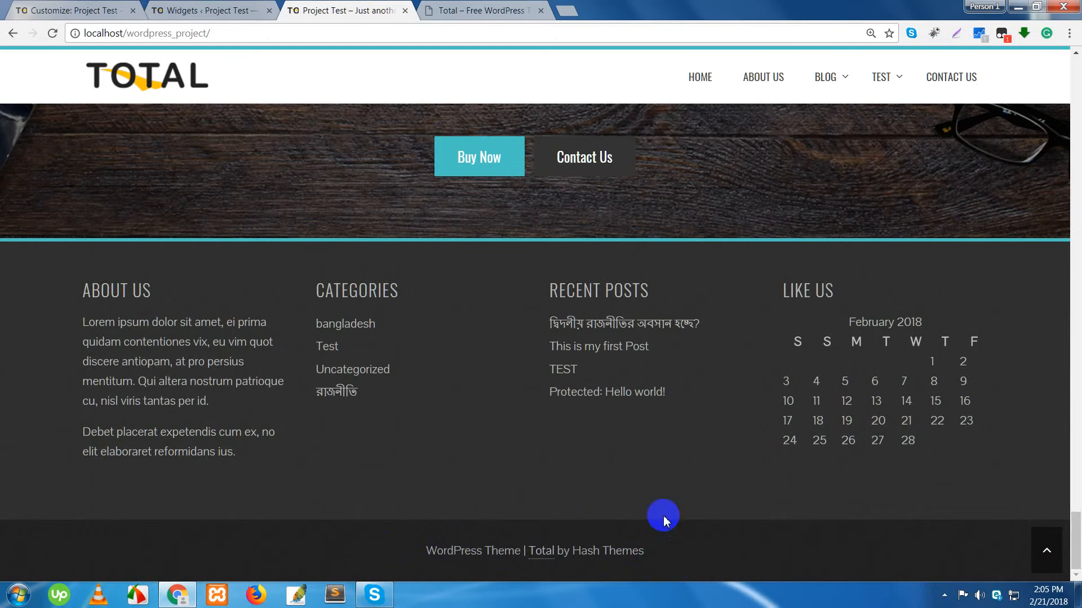
Minimize the browser and move the desktop's second column of image files, slider3.jpg through logo2 (1).png, to the Recycle Bin.
left_click(1018, 7)
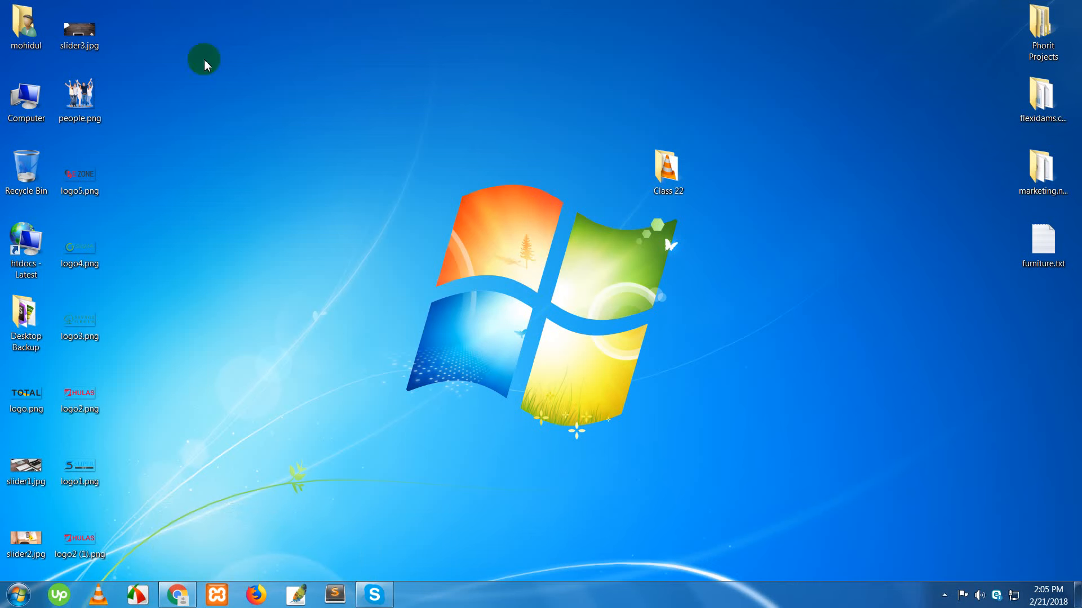
left_click_drag(165, 1, 84, 526)
left_click_drag(87, 285, 34, 169)
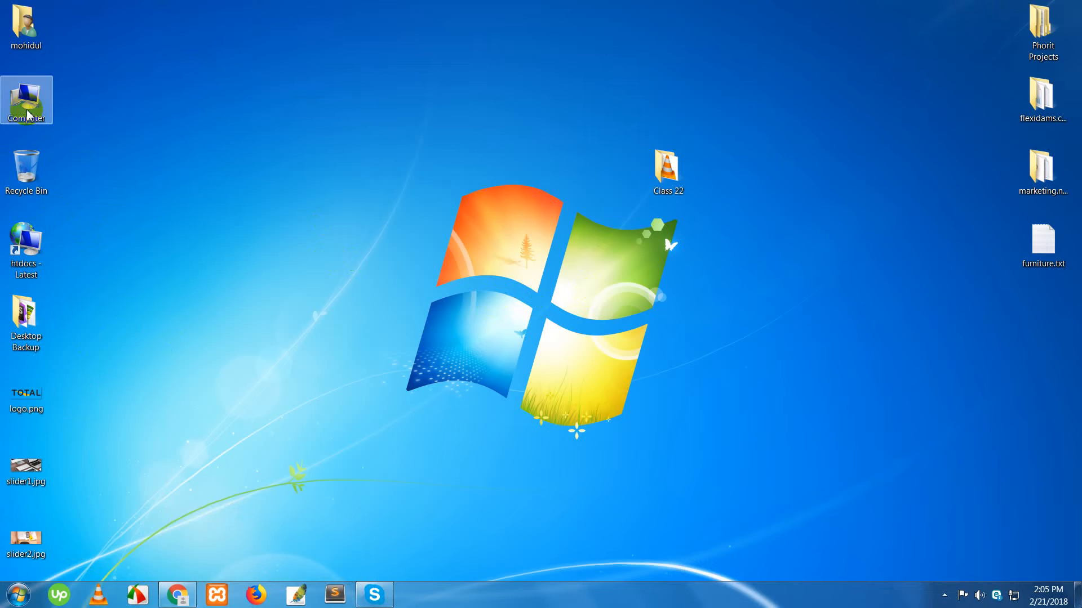
Open the htdocs folder from the desktop and go into the wordpress_project folder.
left_click(36, 259)
double_click(35, 259)
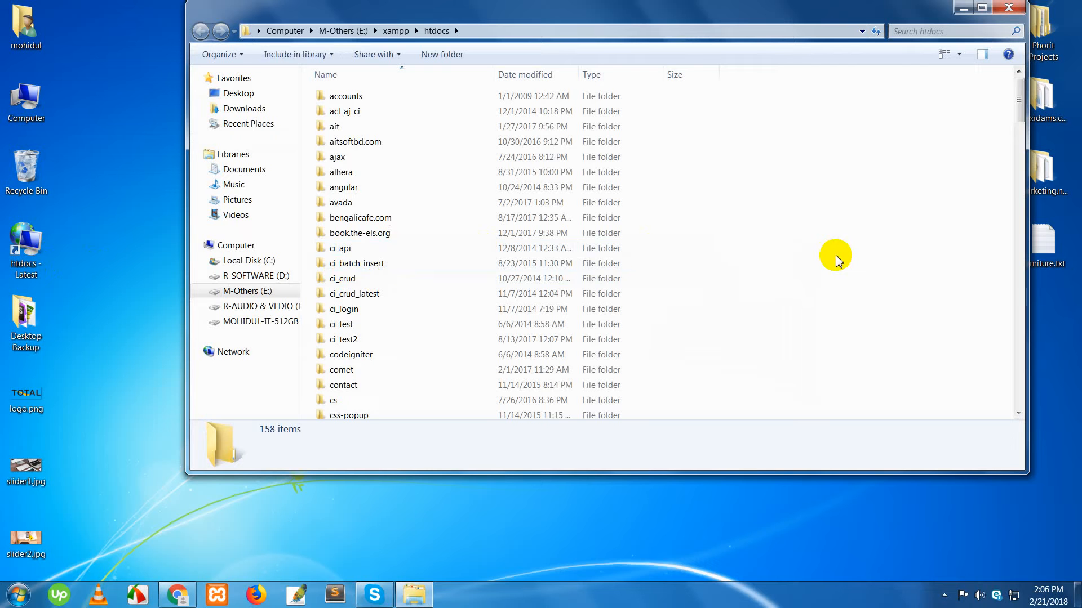
key("w")
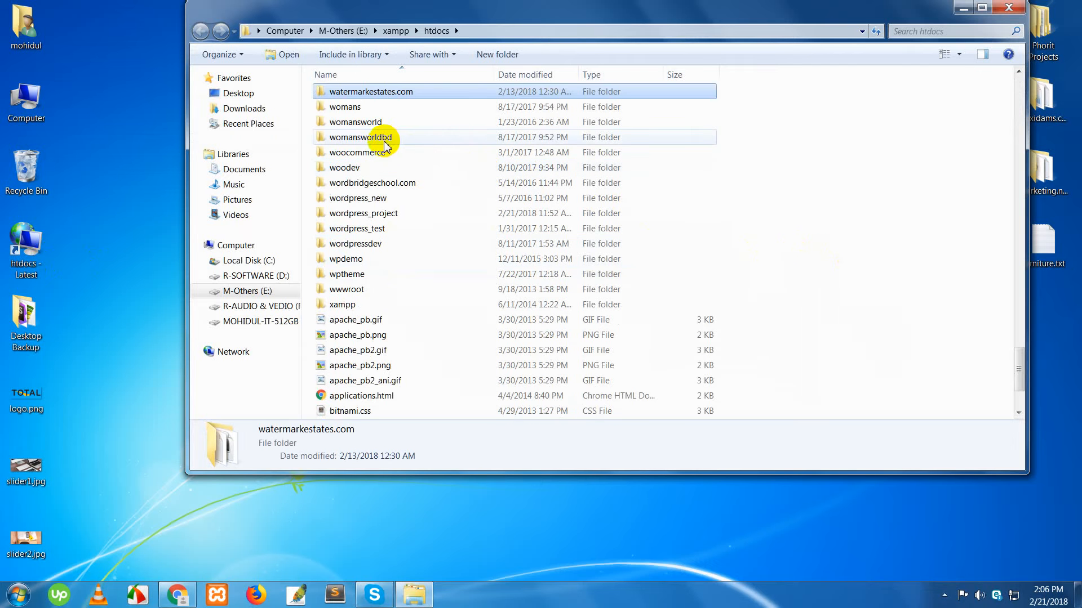
key("Down")
key("Down")
key("Down")
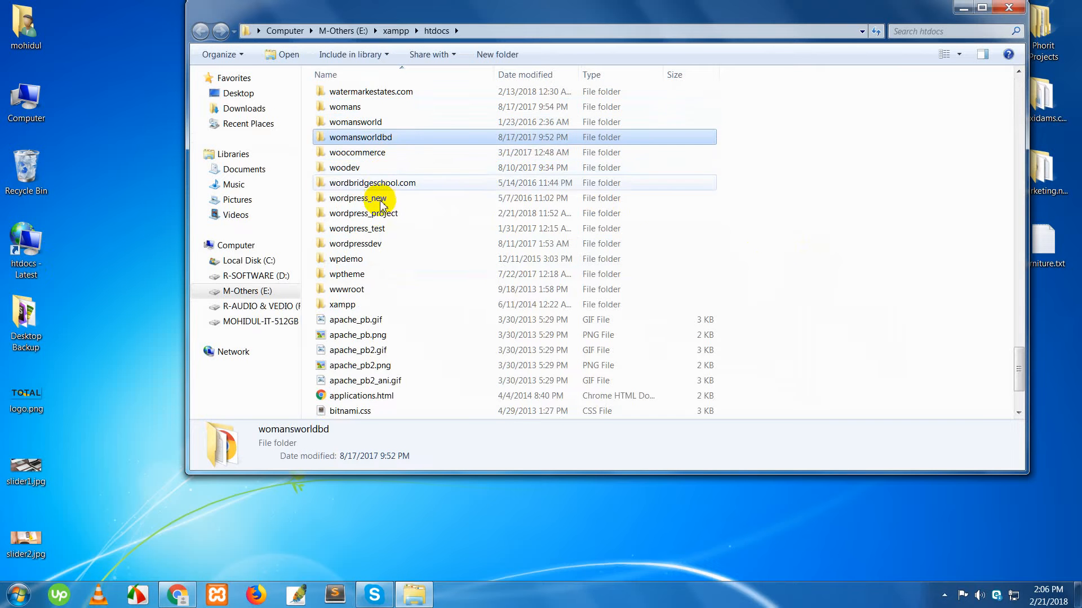
double_click(379, 213)
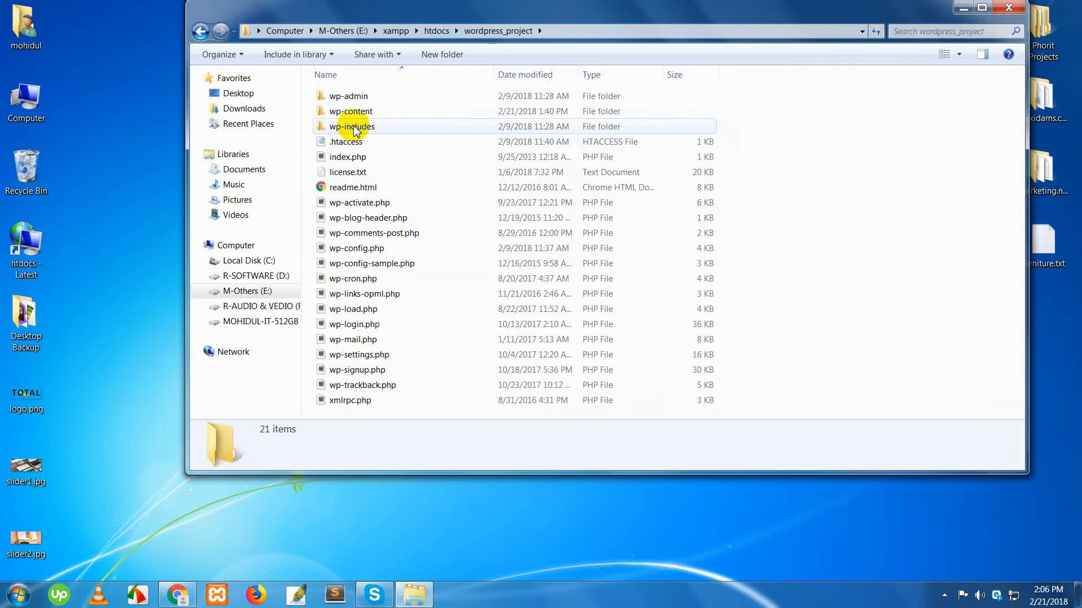
Go to wp-content, themes, total and open the theme's footer.php in Sublime Text.
double_click(354, 112)
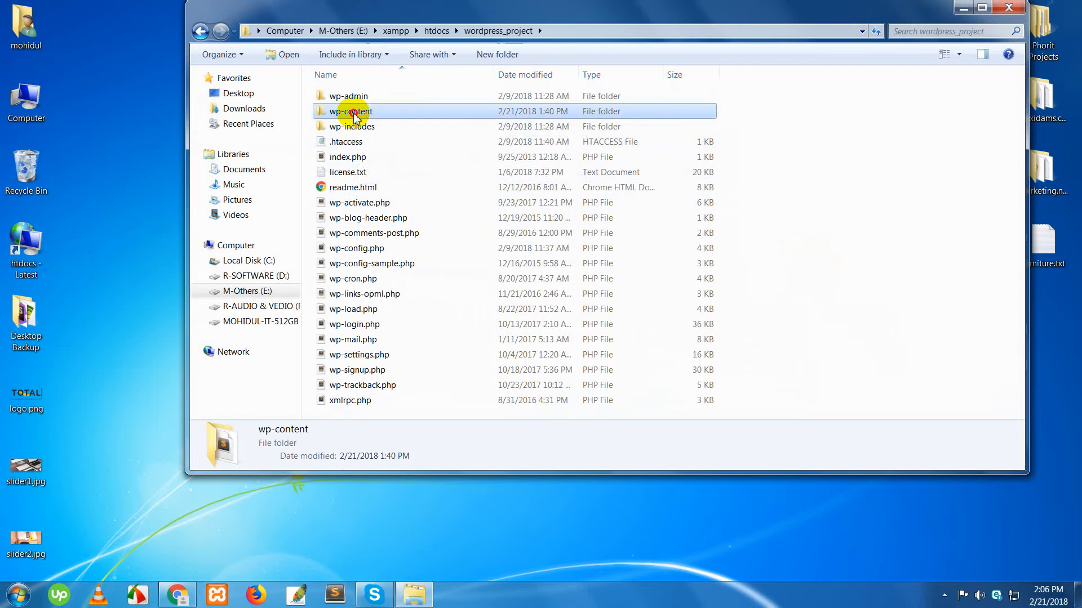
double_click(347, 126)
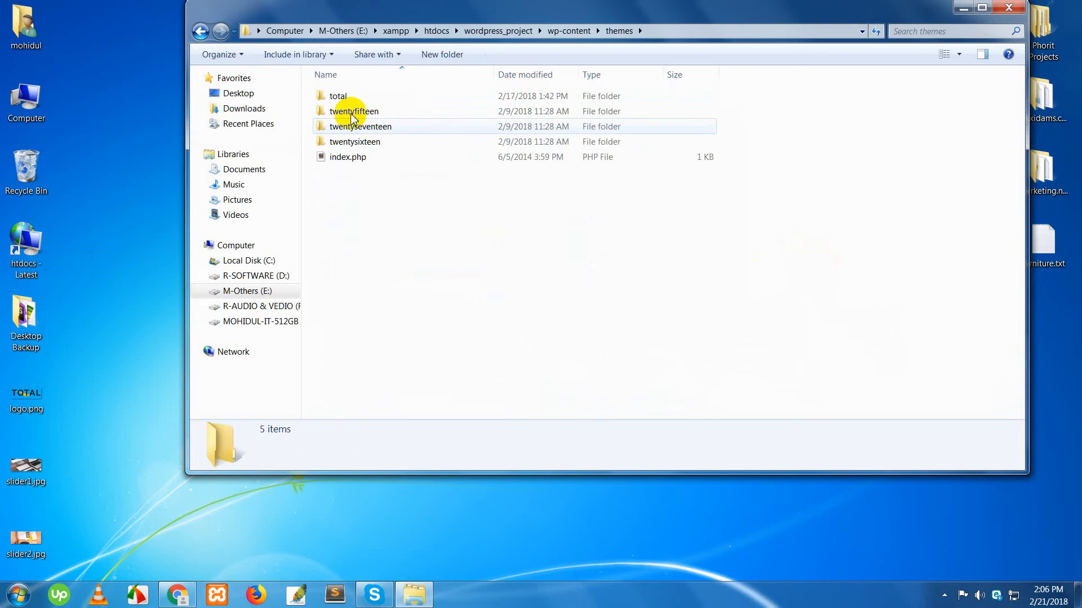
double_click(341, 98)
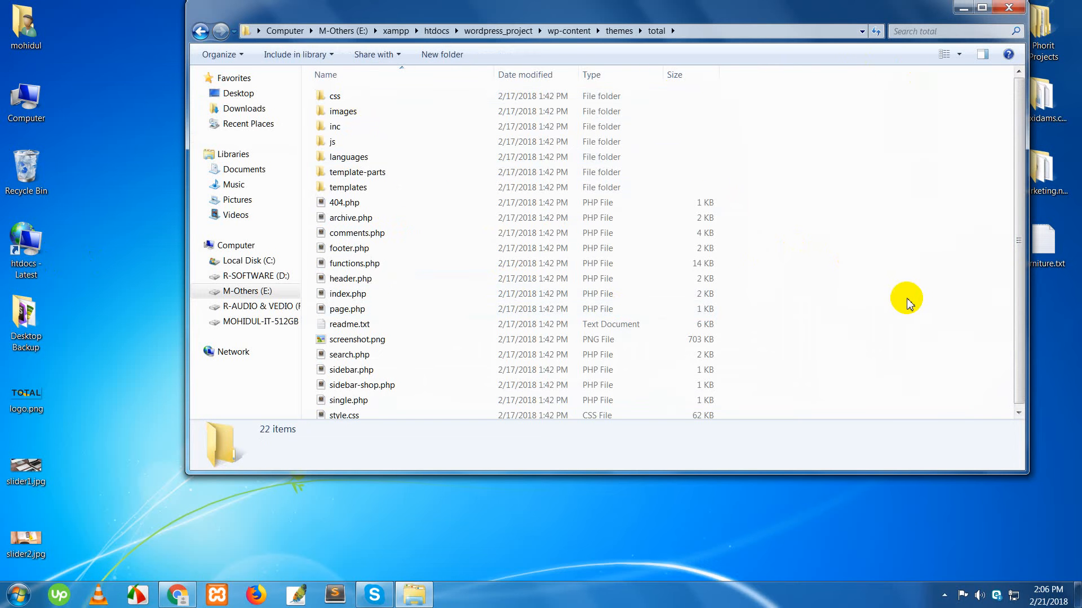
scroll(906, 303, "down", 1)
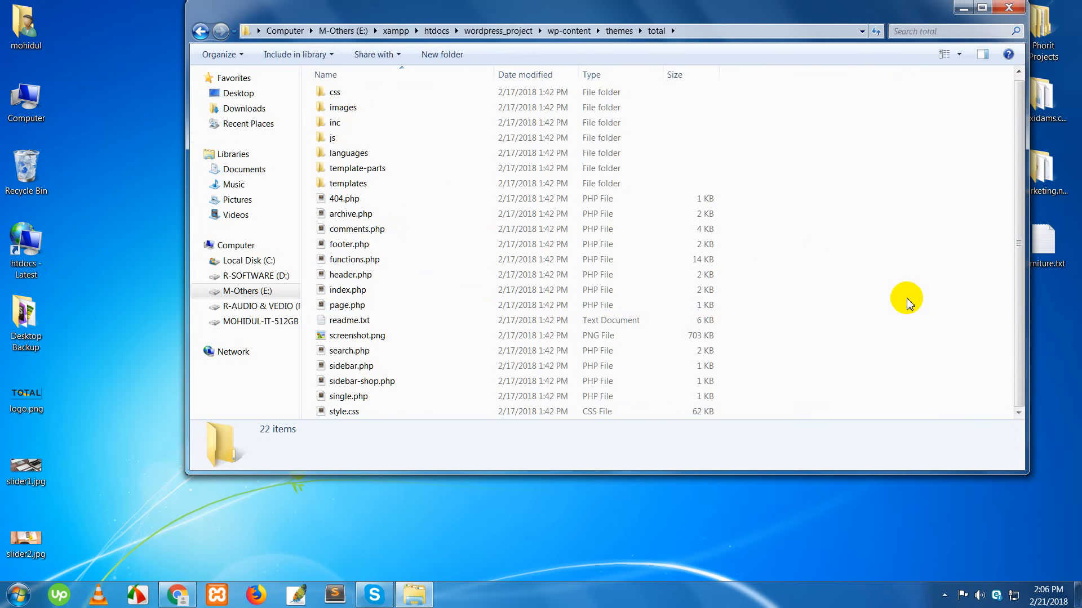
left_click(344, 248)
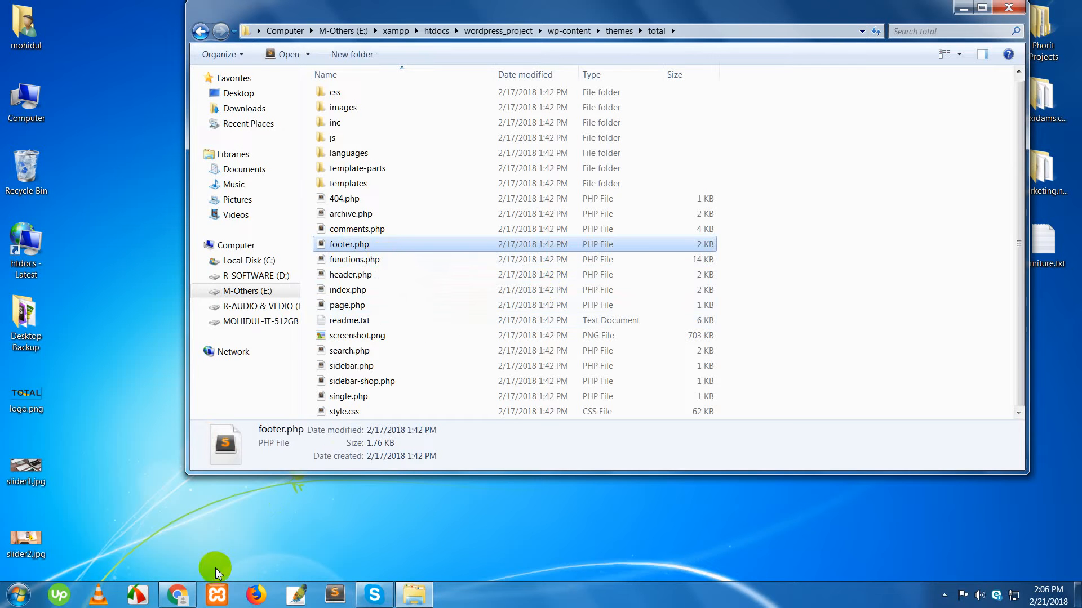
Switch to the browser and review the live site's footer credit, page top and features section.
left_click(177, 596)
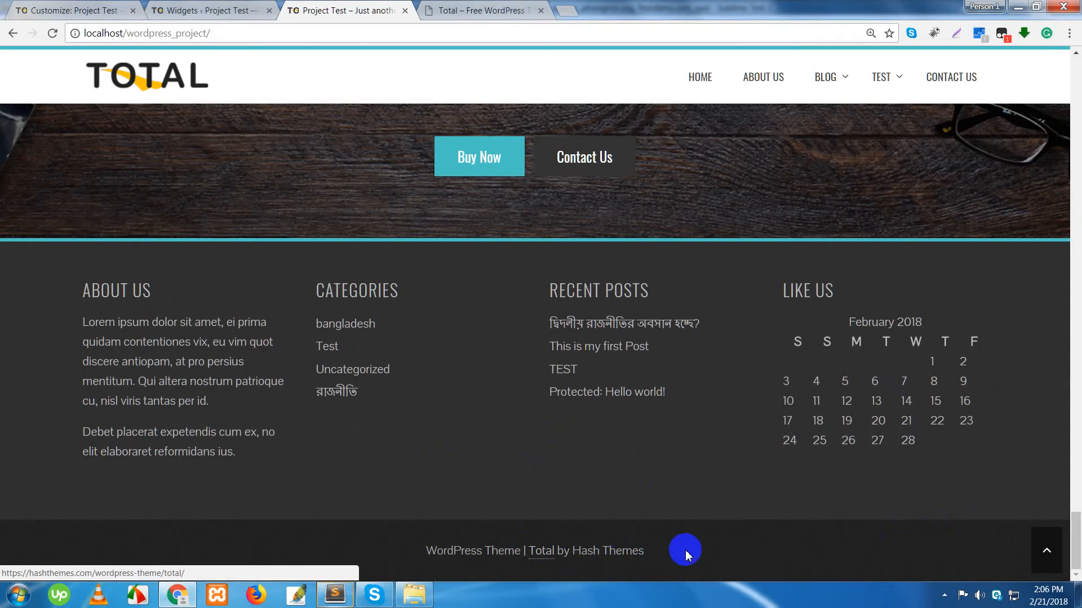
left_click(1056, 558)
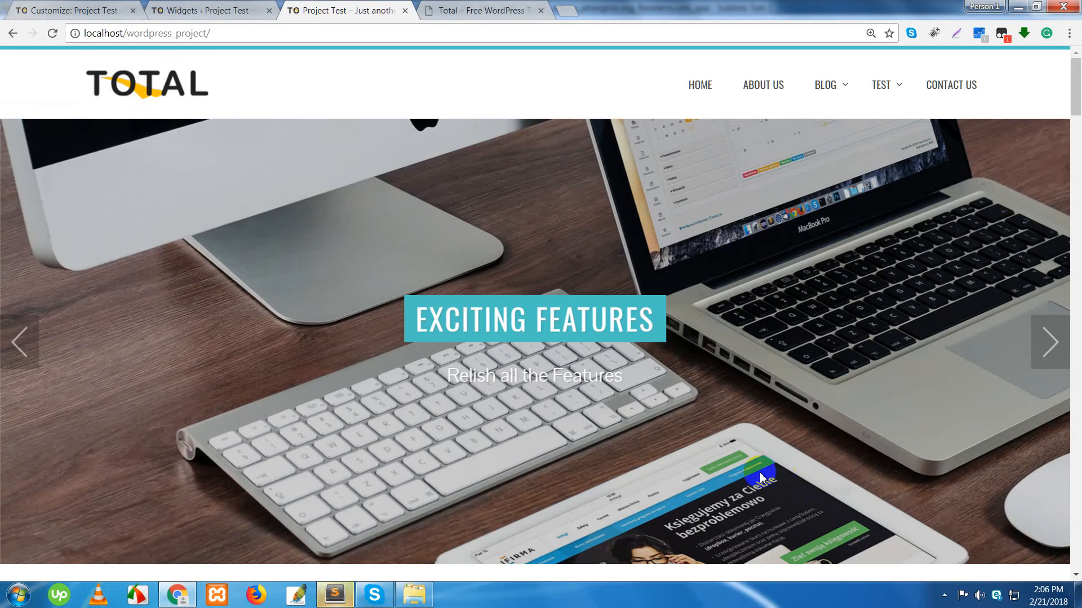
scroll(398, 376, "down", 15)
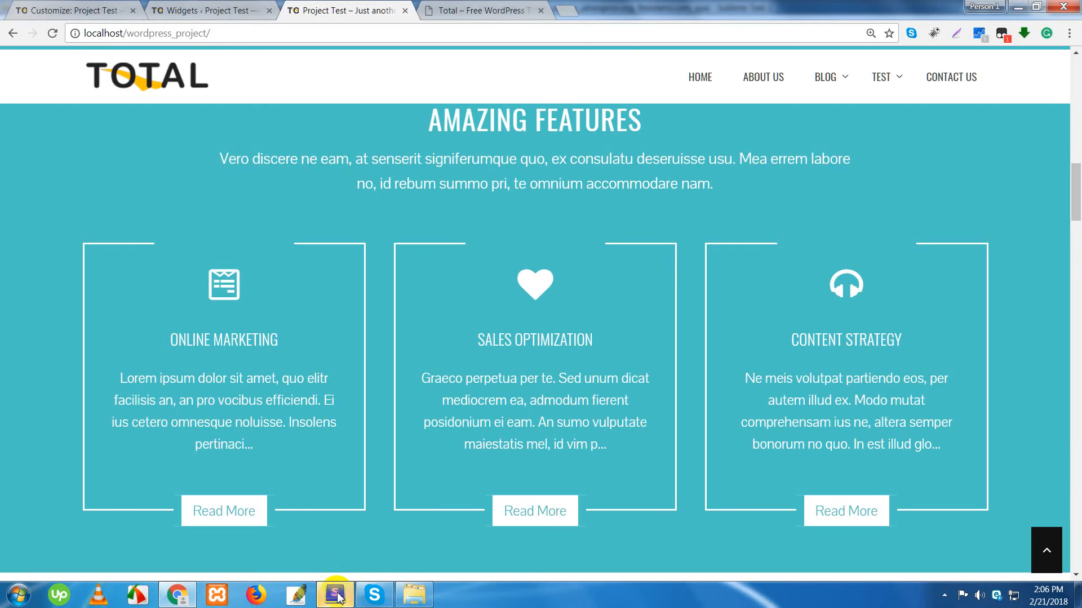
Switch to Sublime Text and replace the 'WordPress Theme' printf line in footer.php's ht-site-info div with "Copyright@2018".
left_click(337, 597)
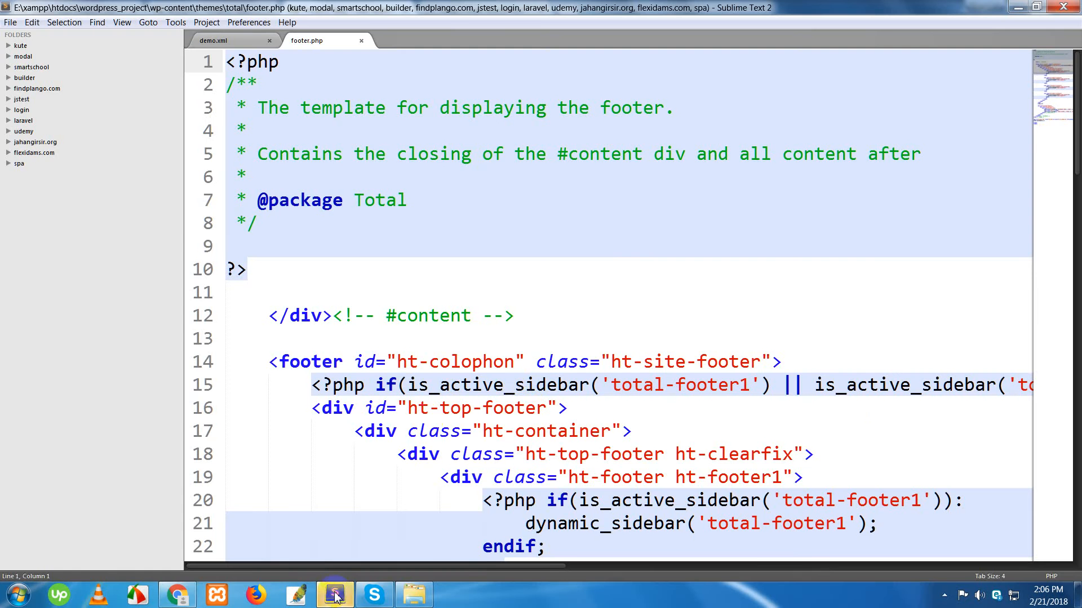
scroll(545, 404, "down", 4)
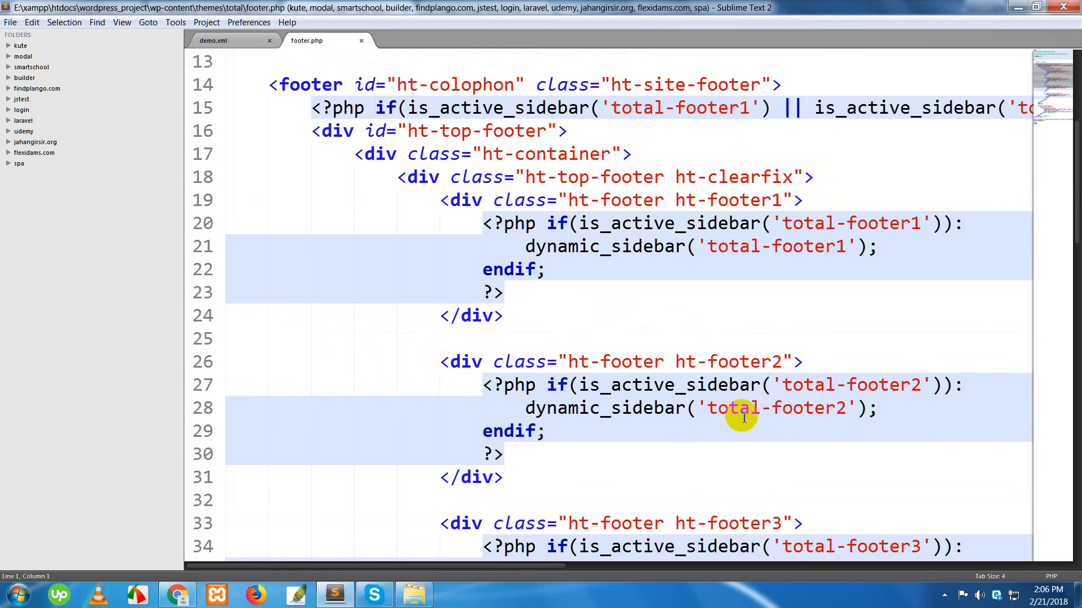
scroll(748, 414, "down", 12)
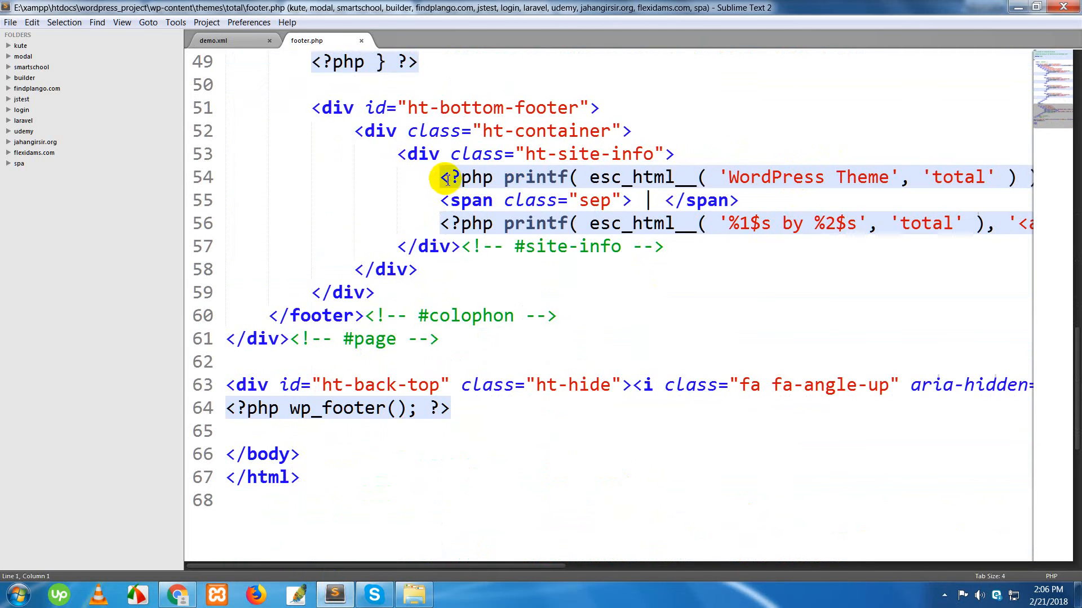
left_click_drag(441, 178, 1025, 181)
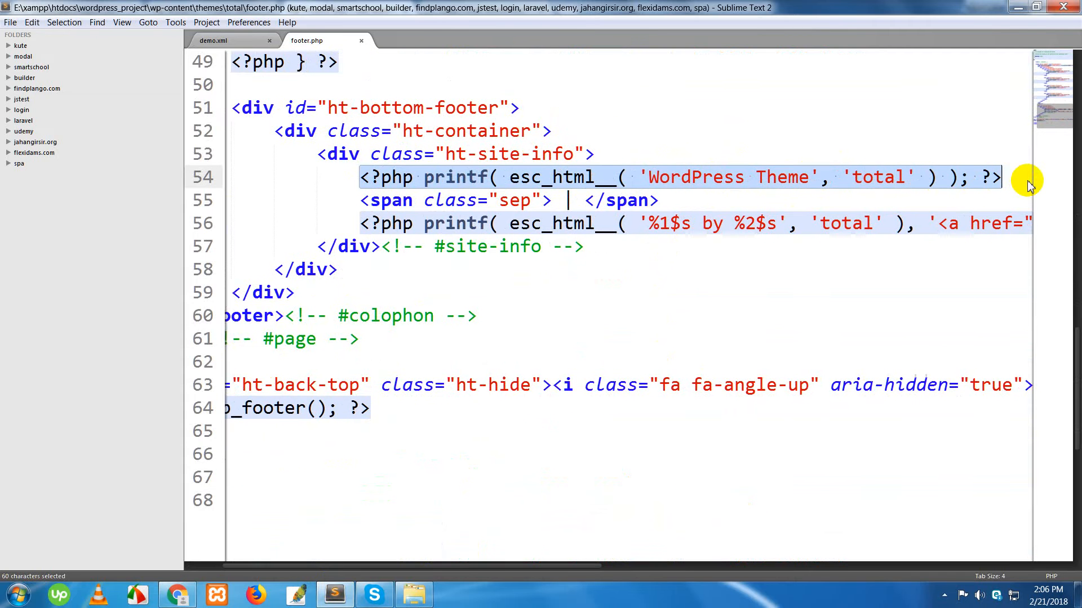
key("BackSpace")
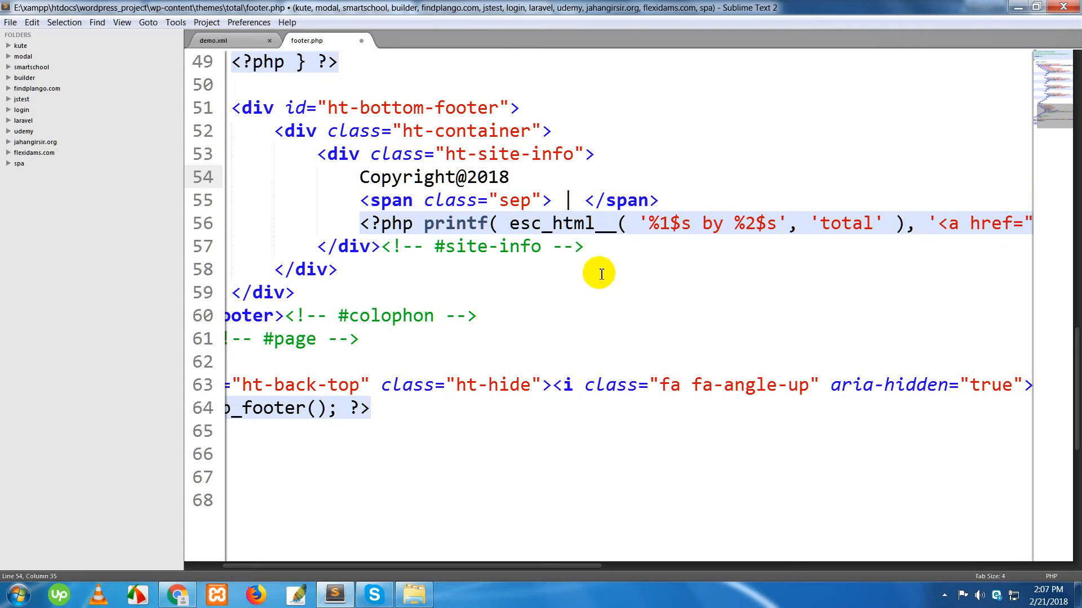
Replace the printf line containing the Total link and Hash Themes credit with "Powered by AIT-Soft".
left_click_drag(360, 225, 1061, 233)
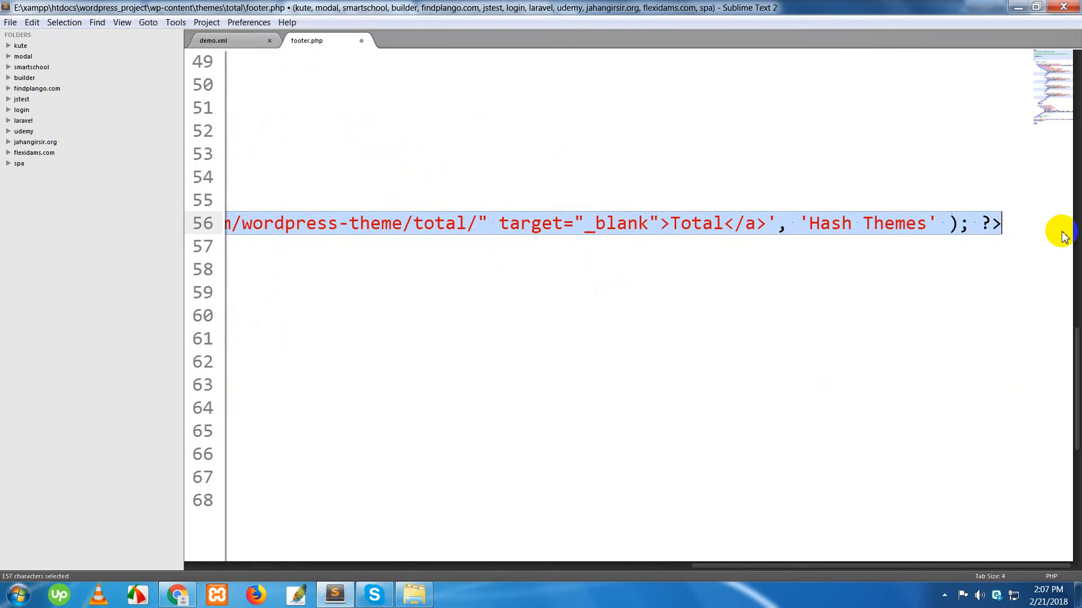
key("BackSpace")
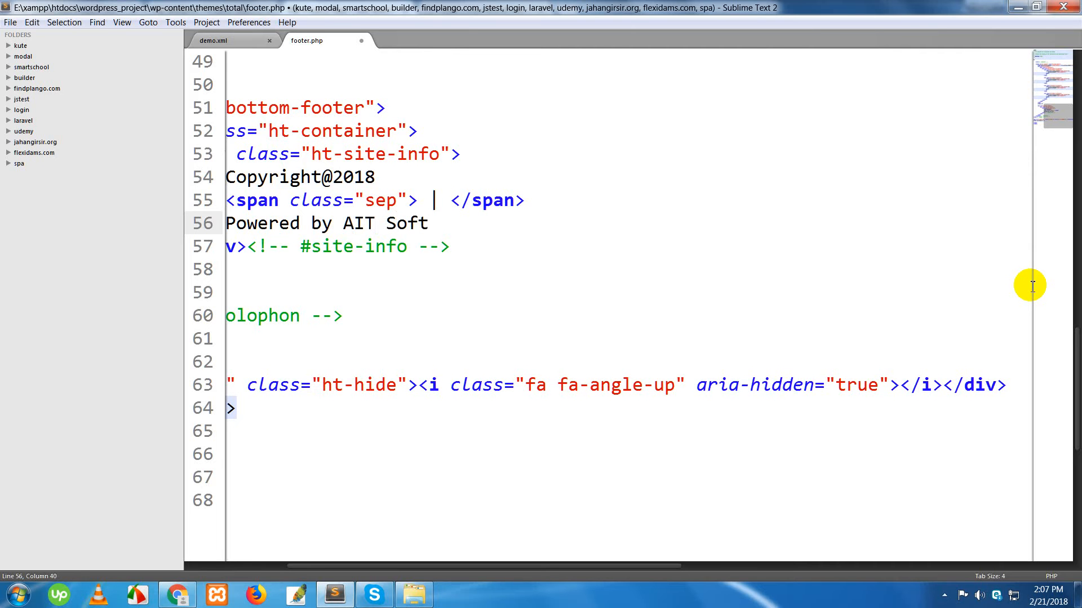
key("BackSpace")
type("-")
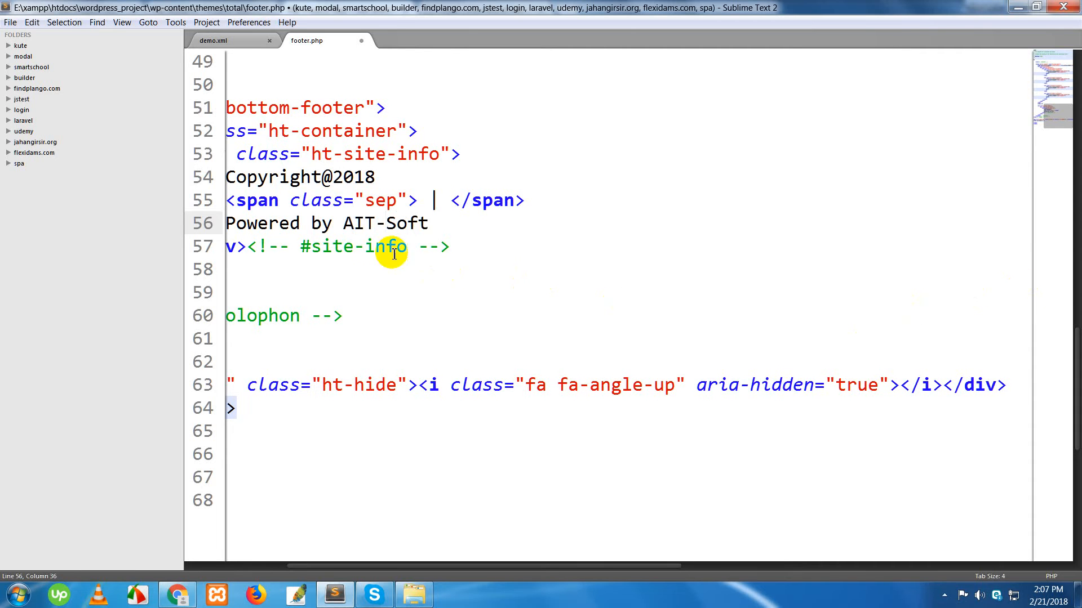
left_click(344, 223)
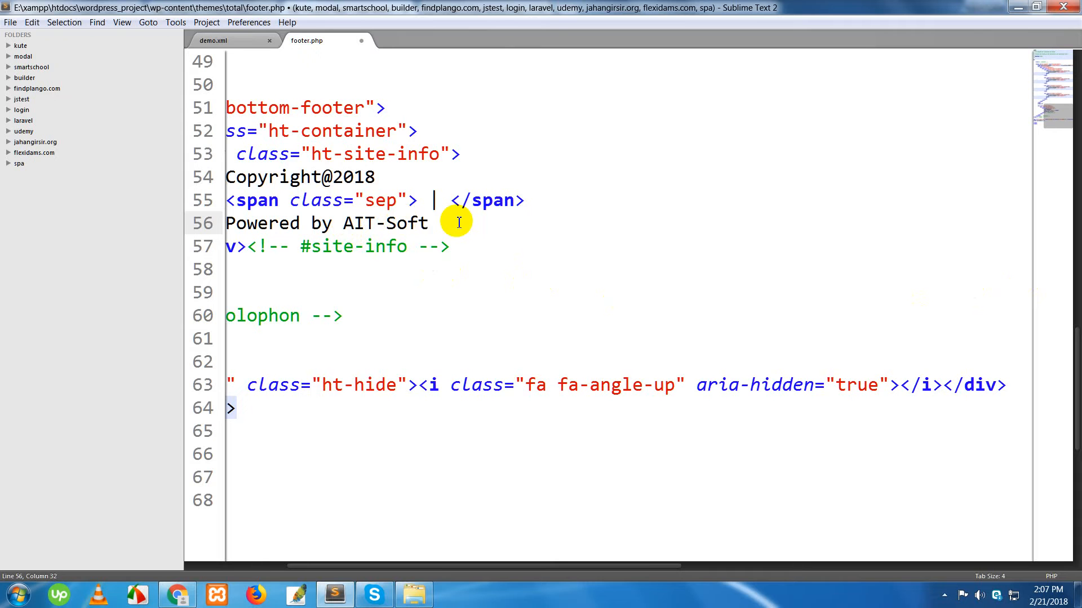
type("<>")
type("a")
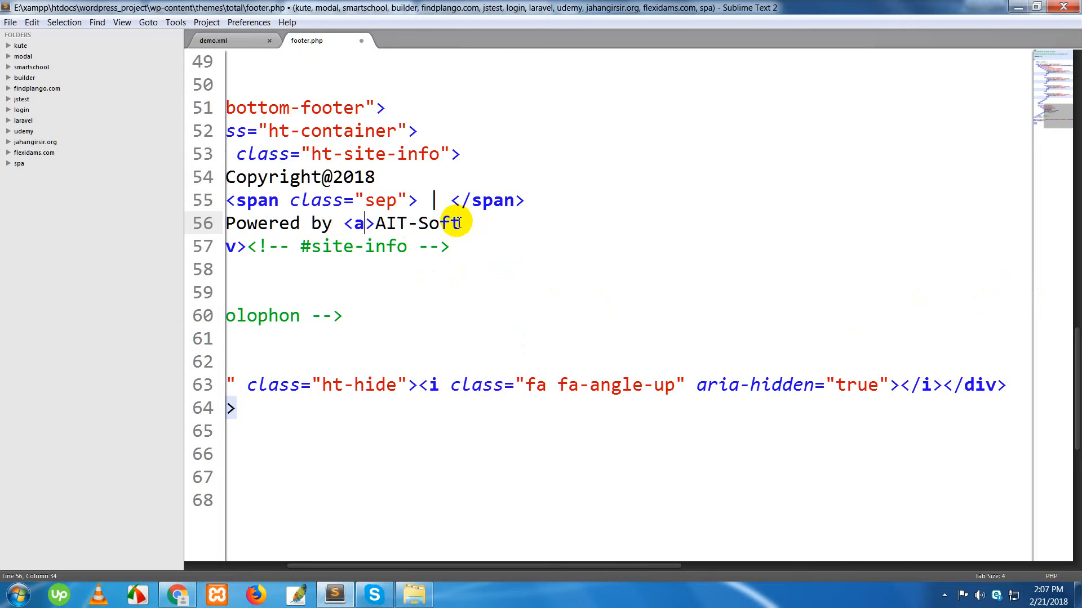
type(" href")
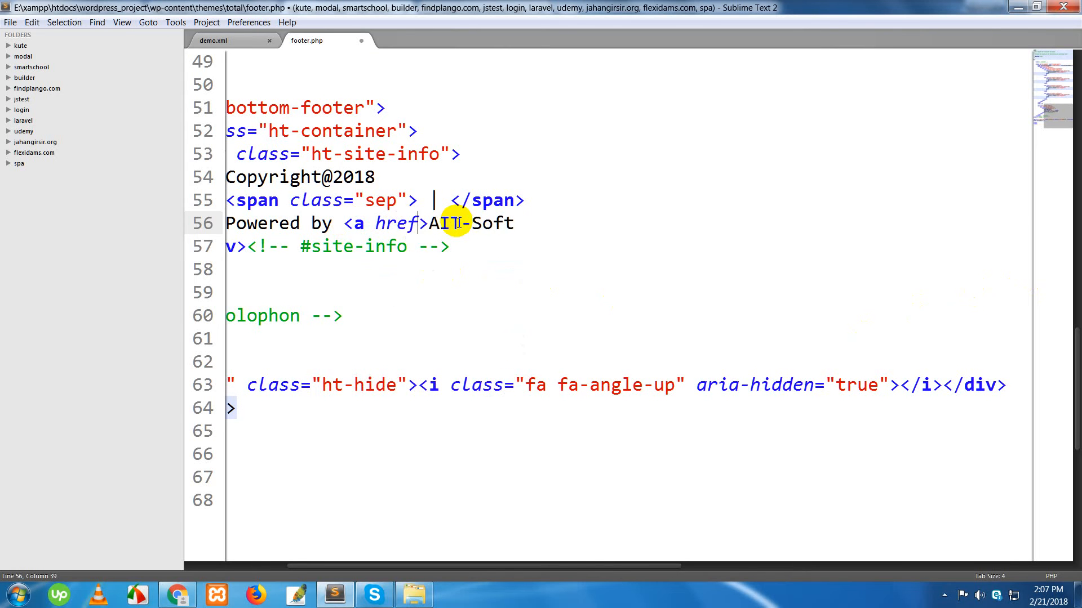
type("=\"")
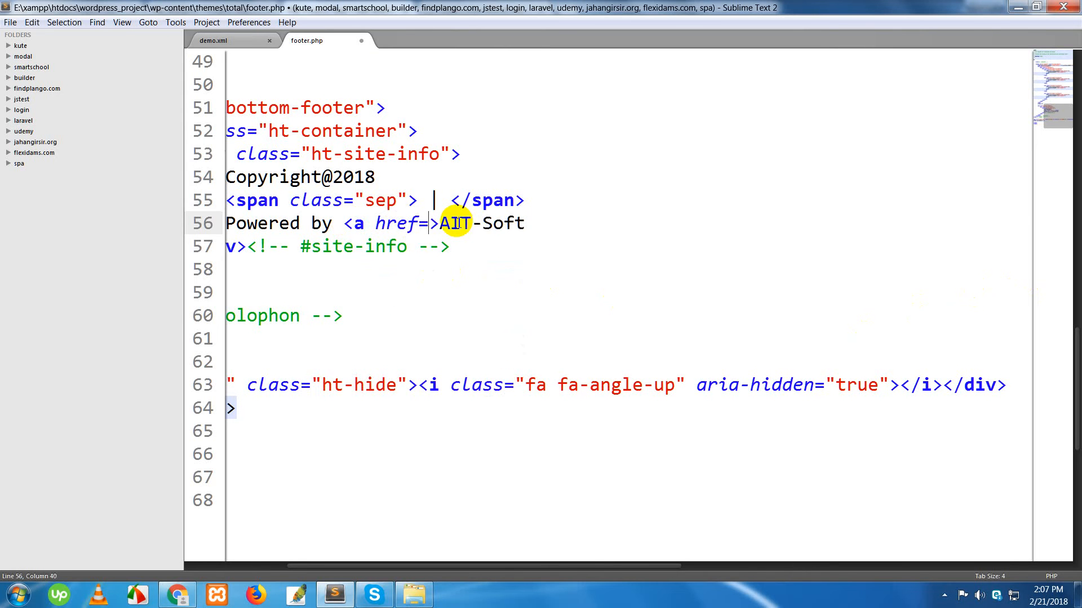
type("http")
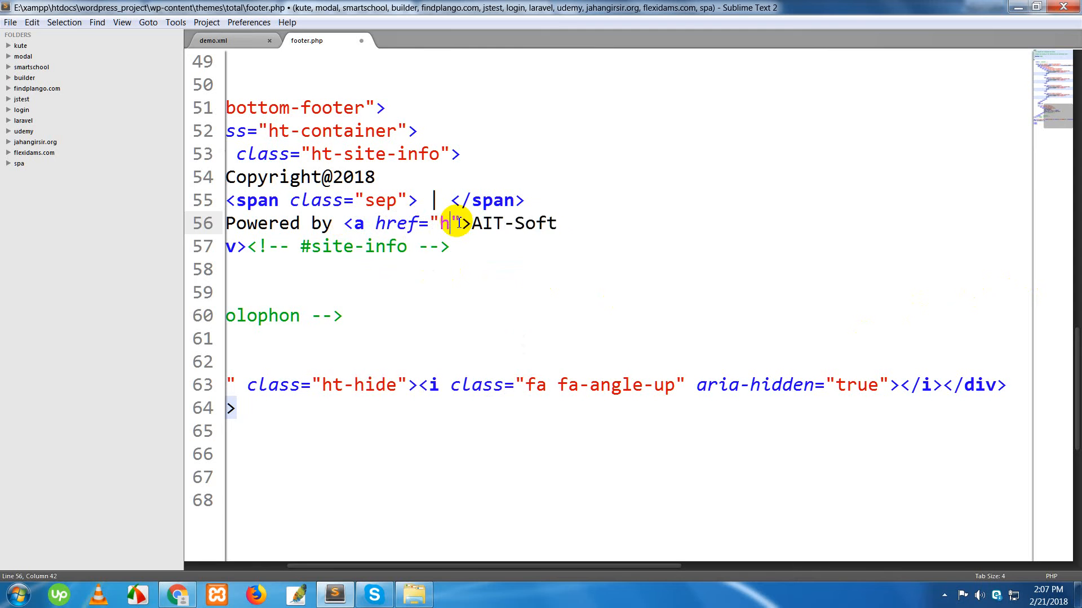
type("://ai")
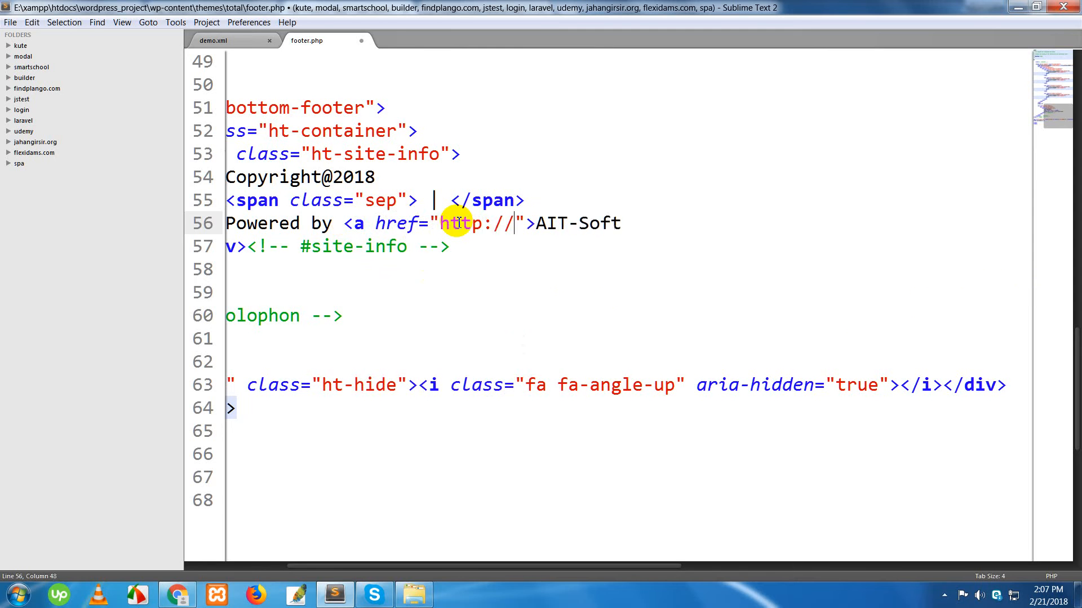
type("tsof")
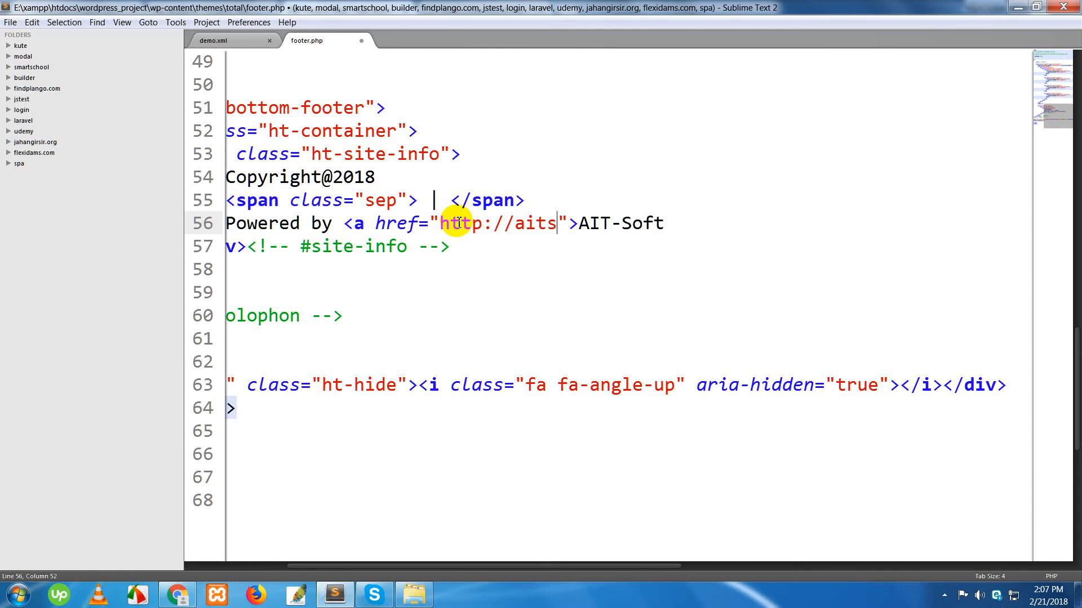
type("ts.com")
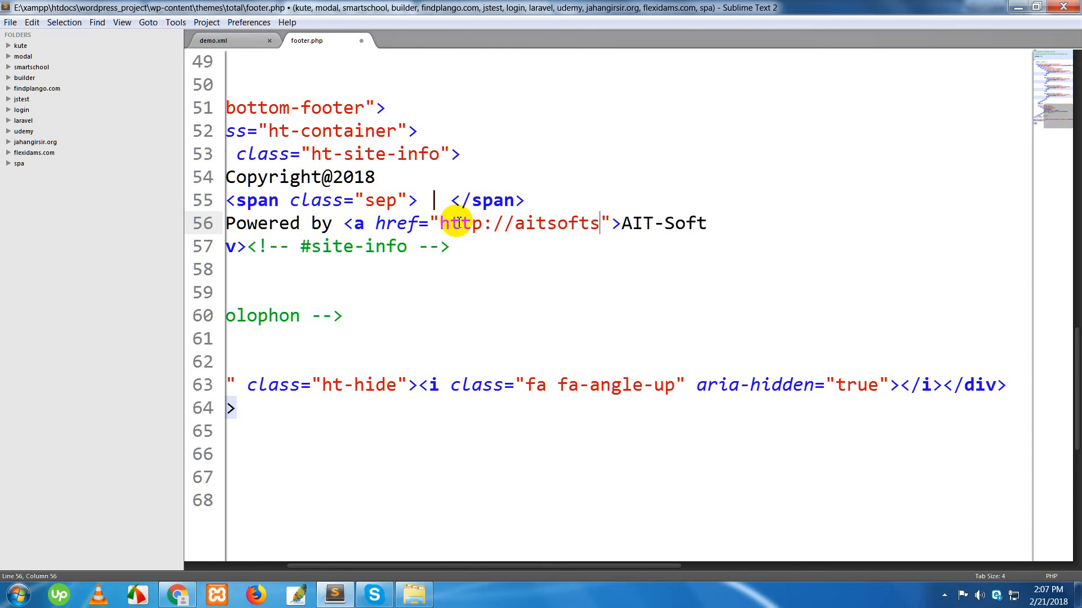
Give the AIT-Soft anchor tag a target attribute of "_blank".
type("\" ta")
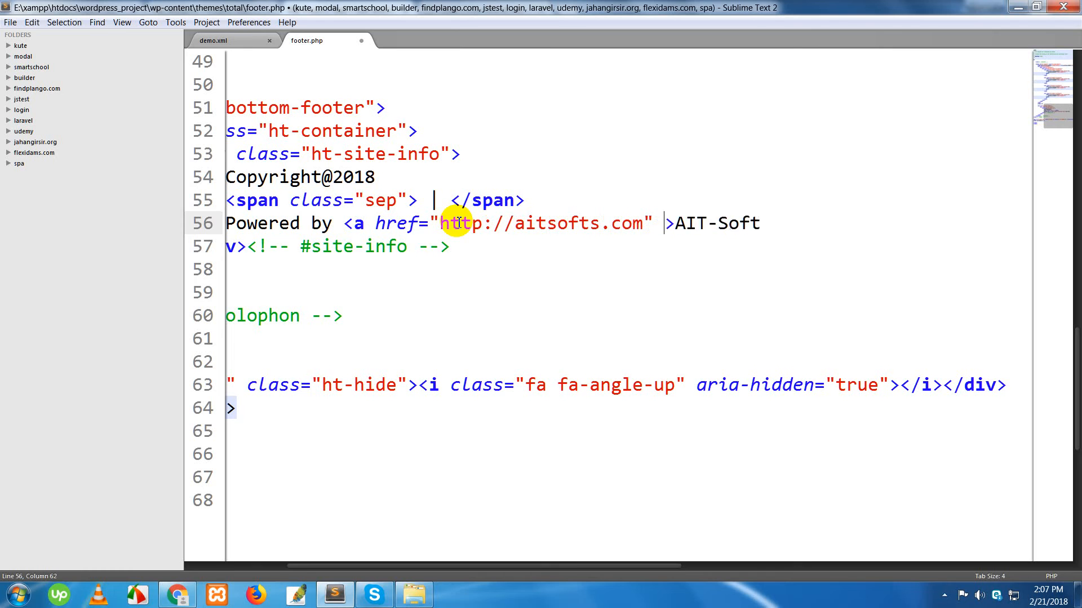
type("rget")
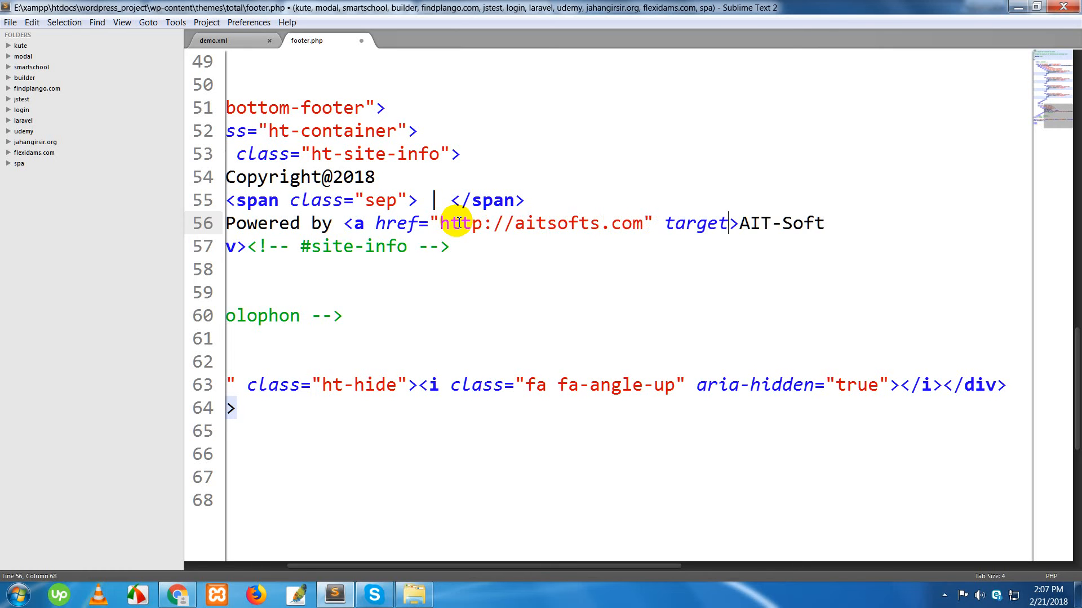
type("=\"bl")
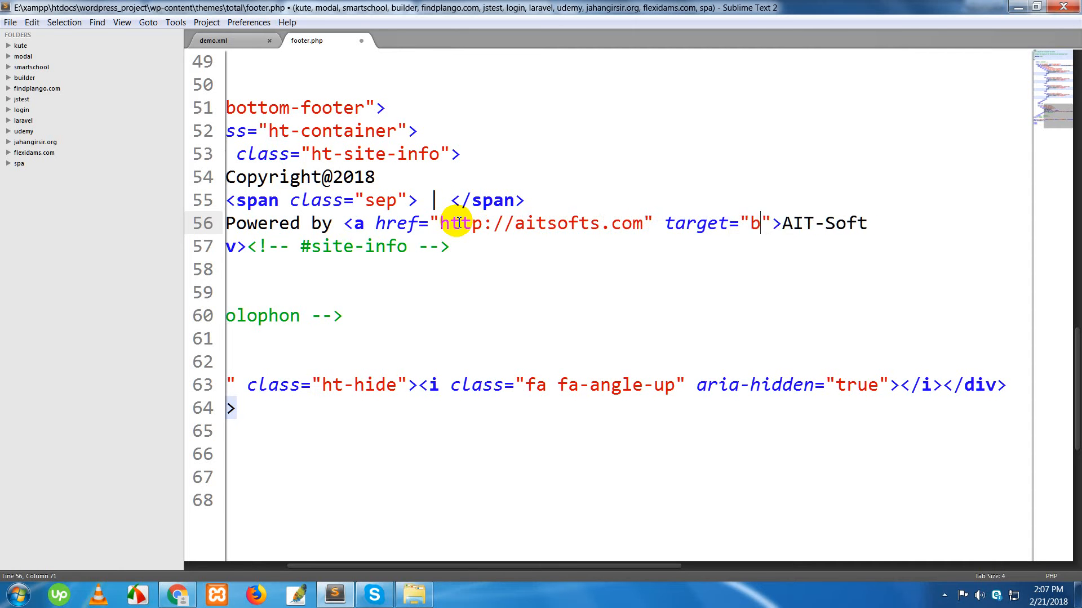
key("BackSpace")
key("BackSpace")
type("_blank")
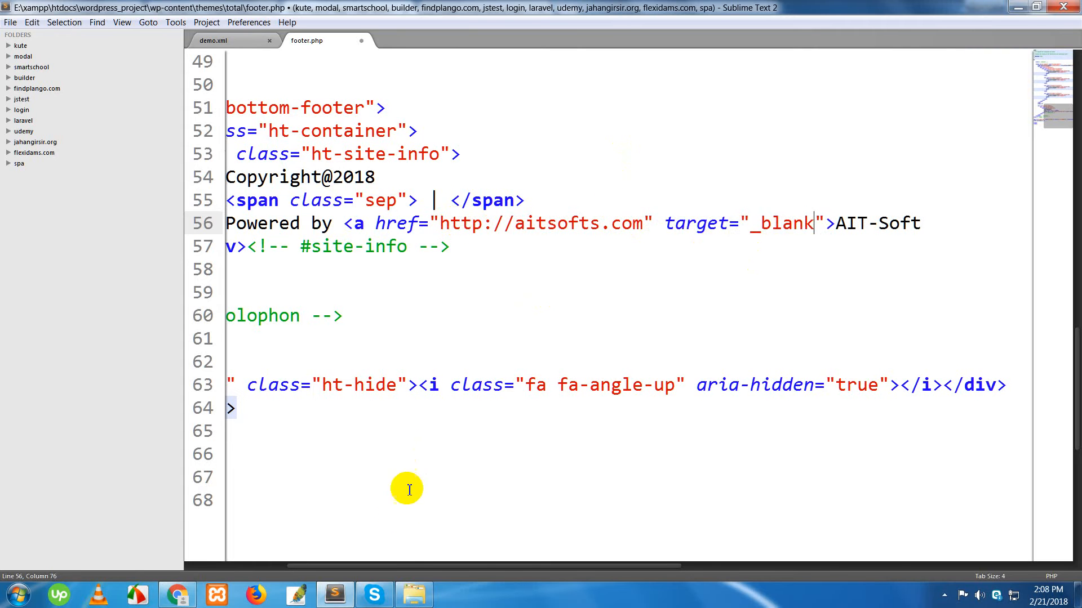
Close the anchor tag after AIT-Soft with </a> and save footer.php.
left_click_drag(386, 565, 241, 531)
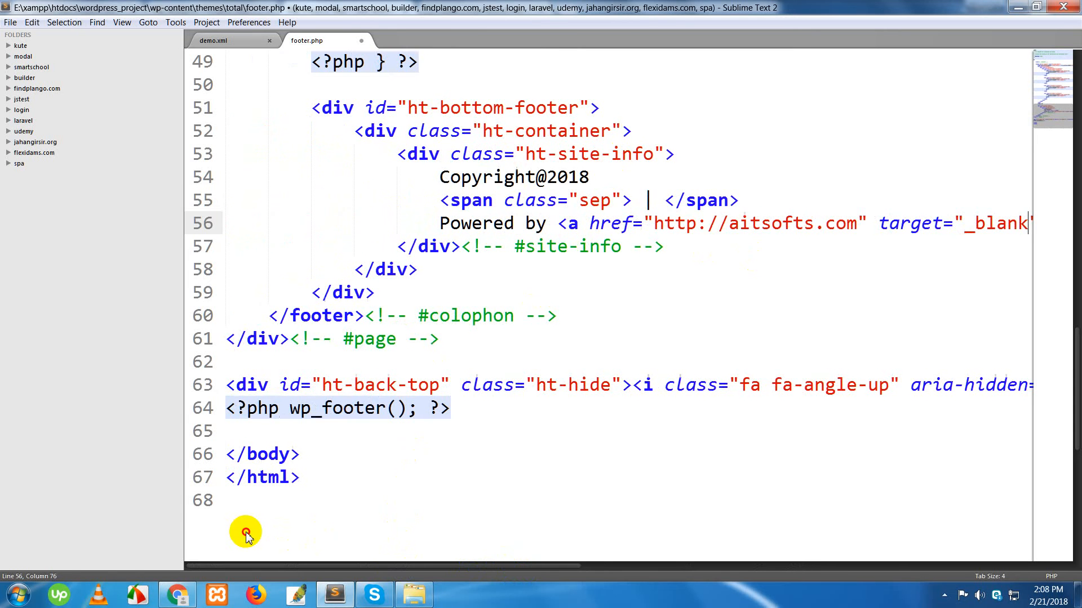
scroll(299, 540, "right", 5)
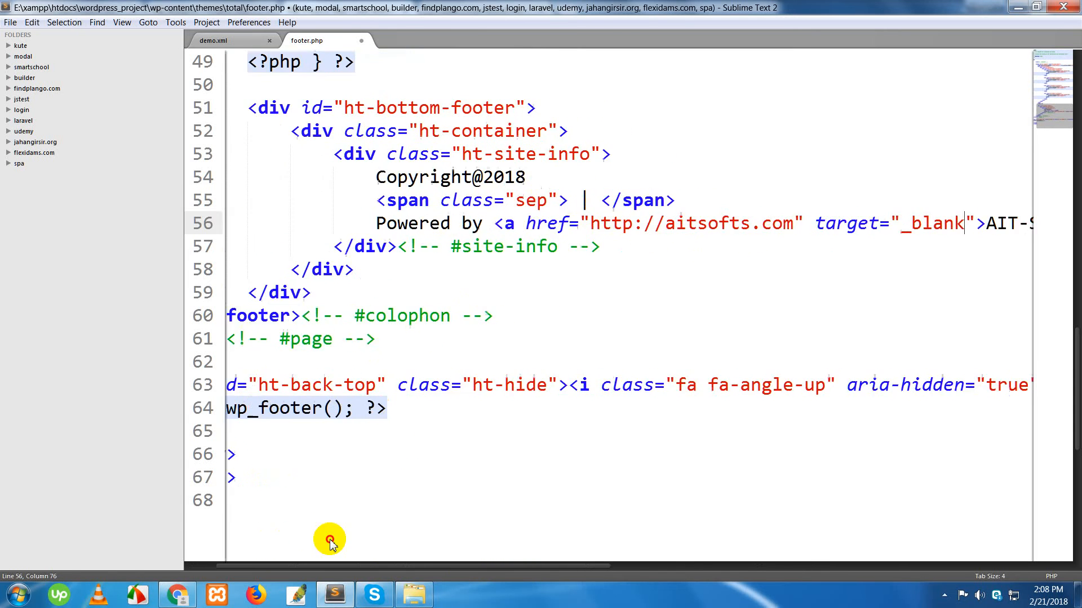
left_click(908, 231)
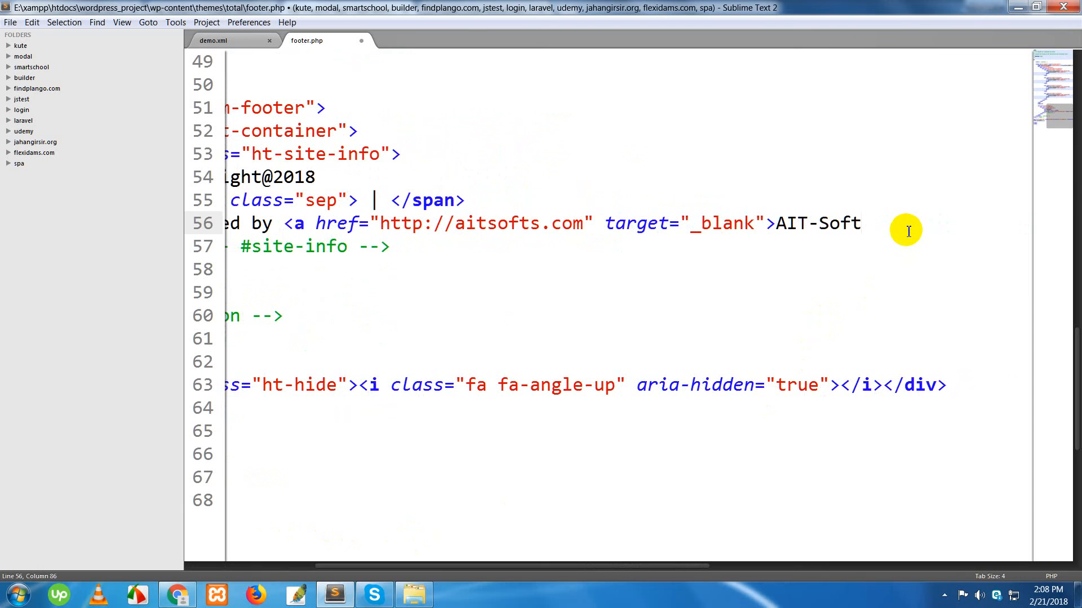
type("</a>")
key("ctrl+s")
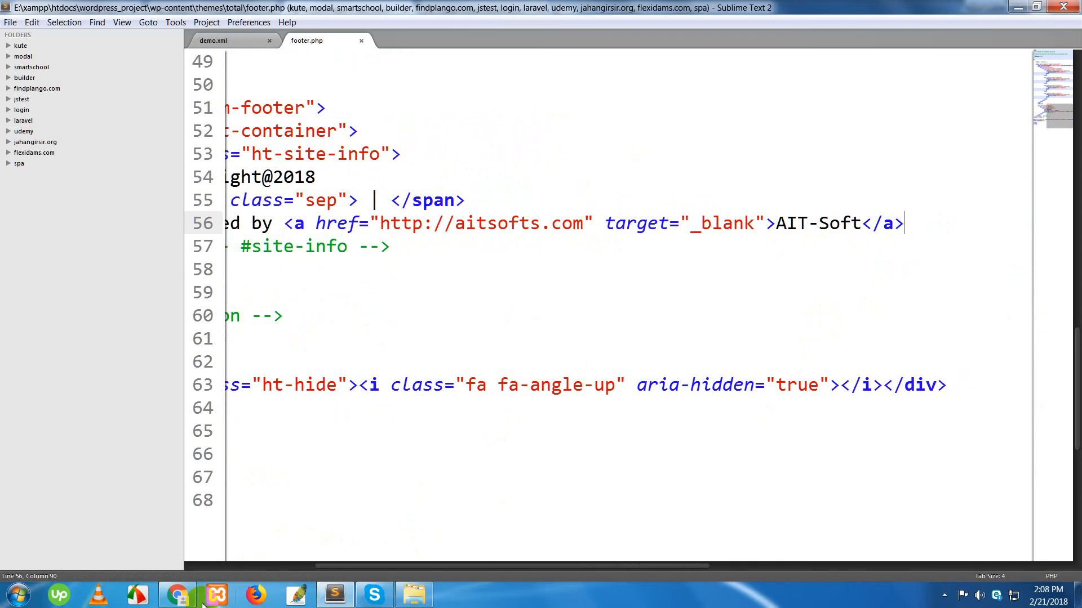
Switch to the browser, reload the local site and review its footer credit, footer widgets and lower home page sections.
left_click(176, 596)
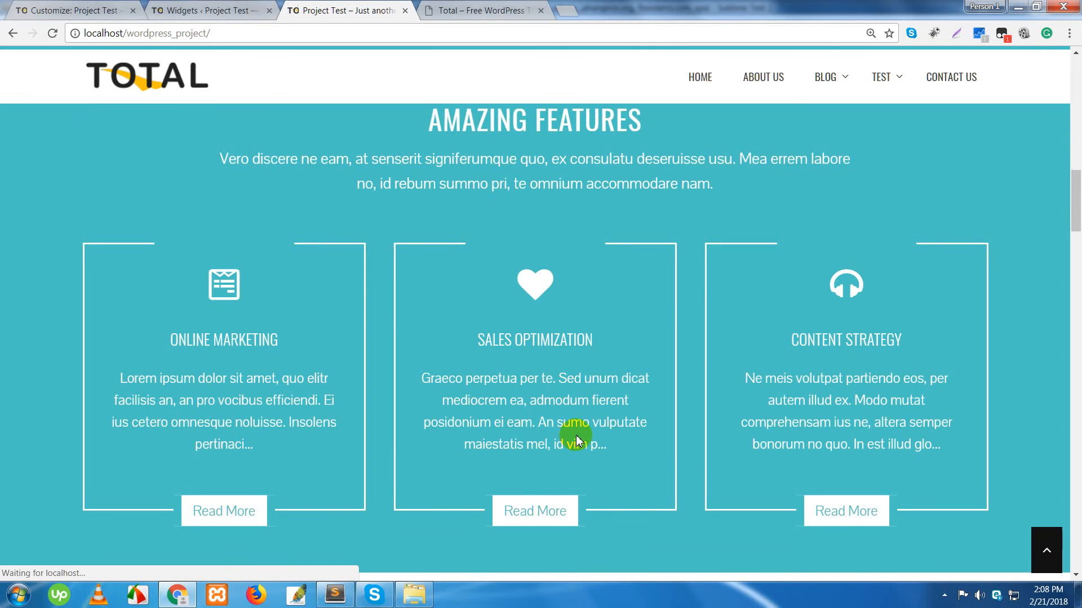
scroll(598, 440, "down", 15)
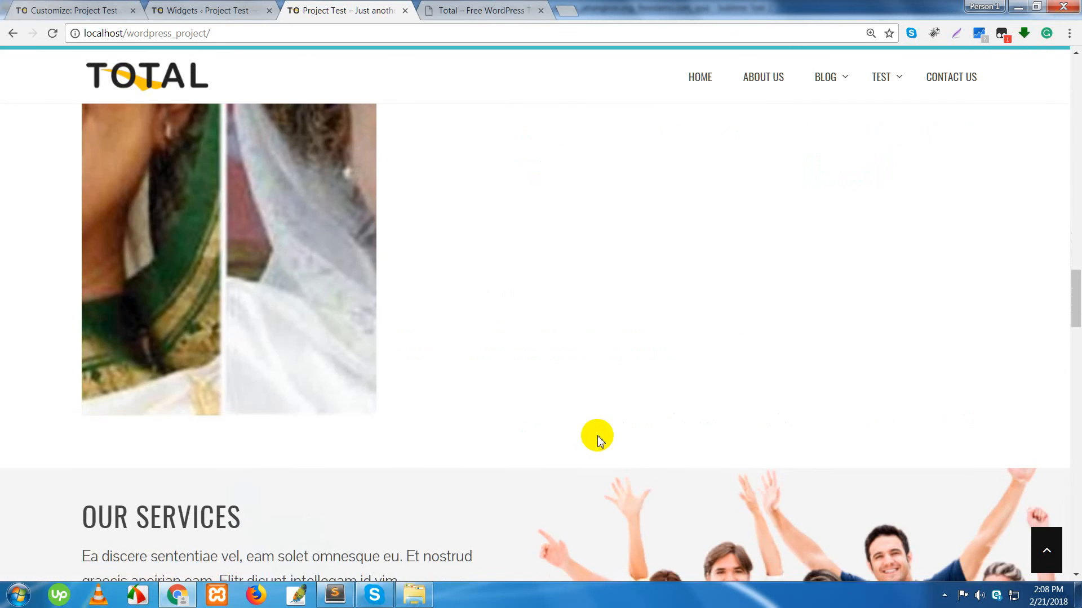
scroll(630, 475, "down", 20)
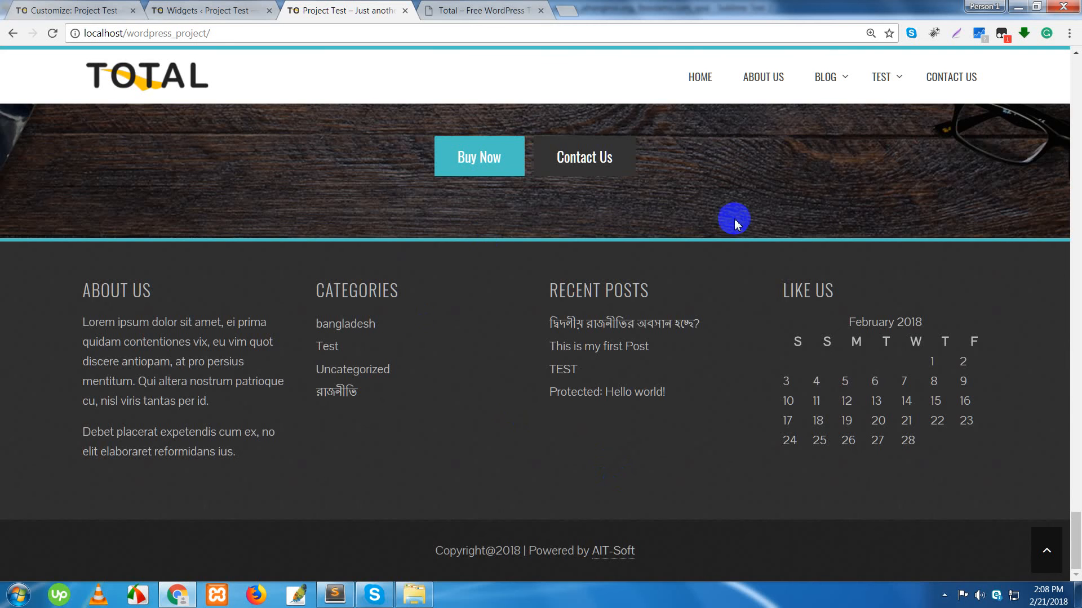
scroll(661, 375, "up", 1)
scroll(662, 377, "up", 7)
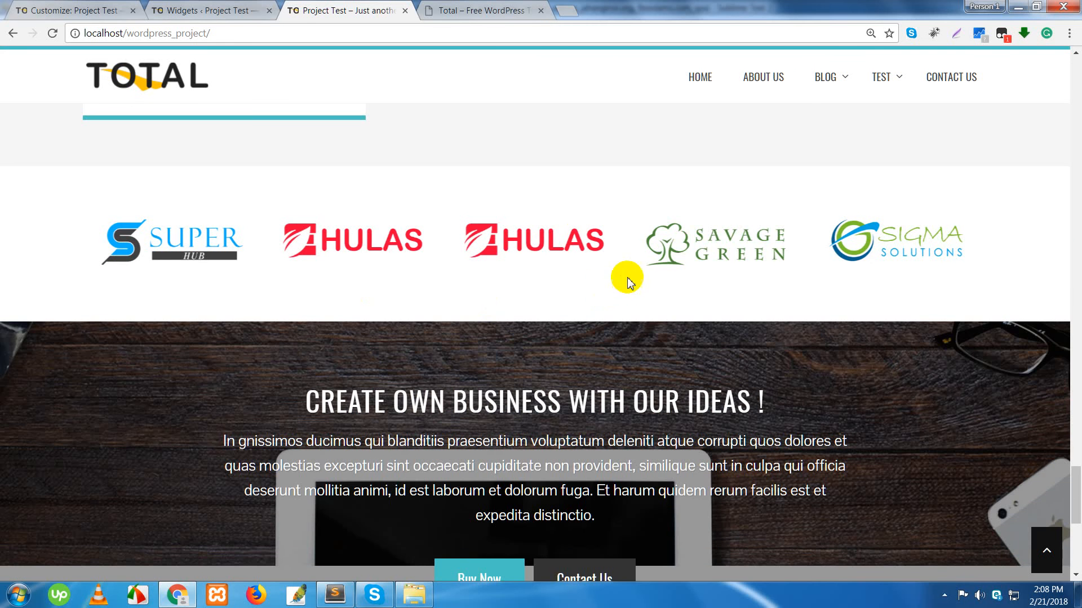
scroll(632, 176, "up", 8)
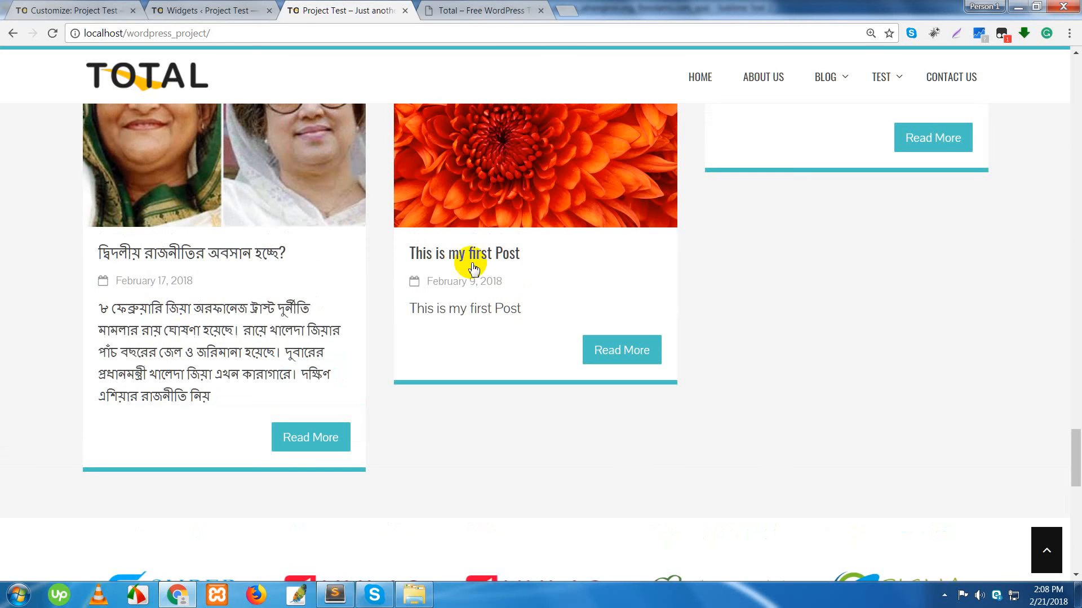
scroll(555, 352, "up", 5)
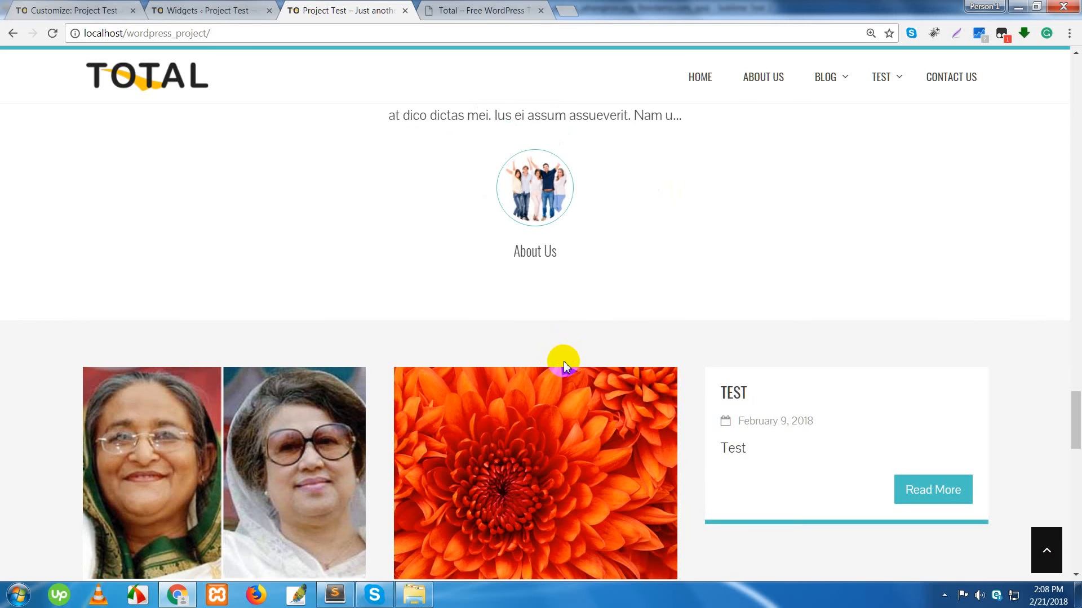
scroll(563, 363, "down", 6)
scroll(564, 363, "down", 6)
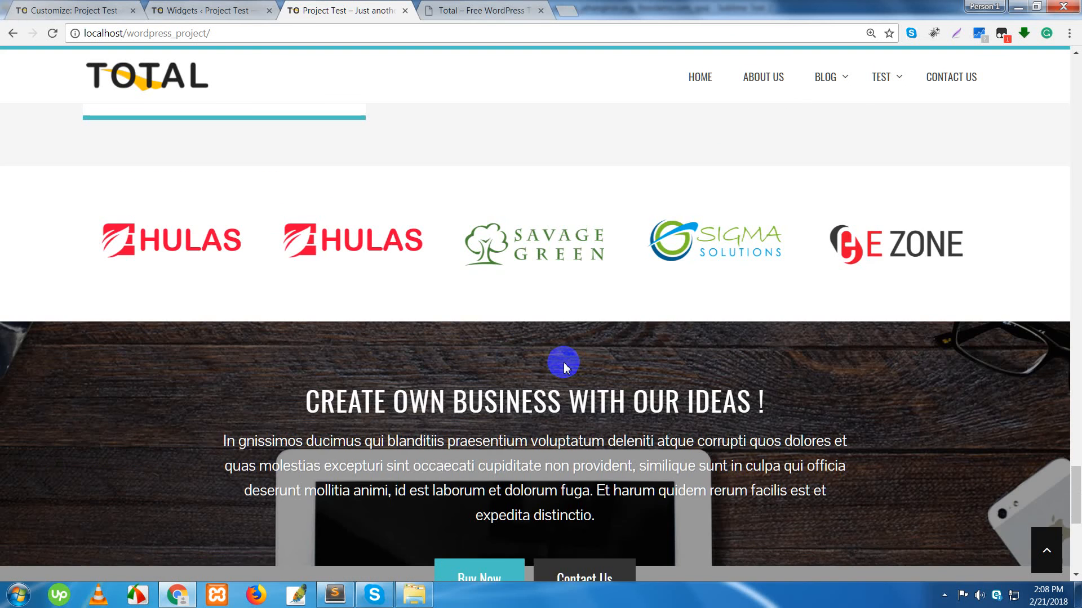
scroll(565, 367, "down", 6)
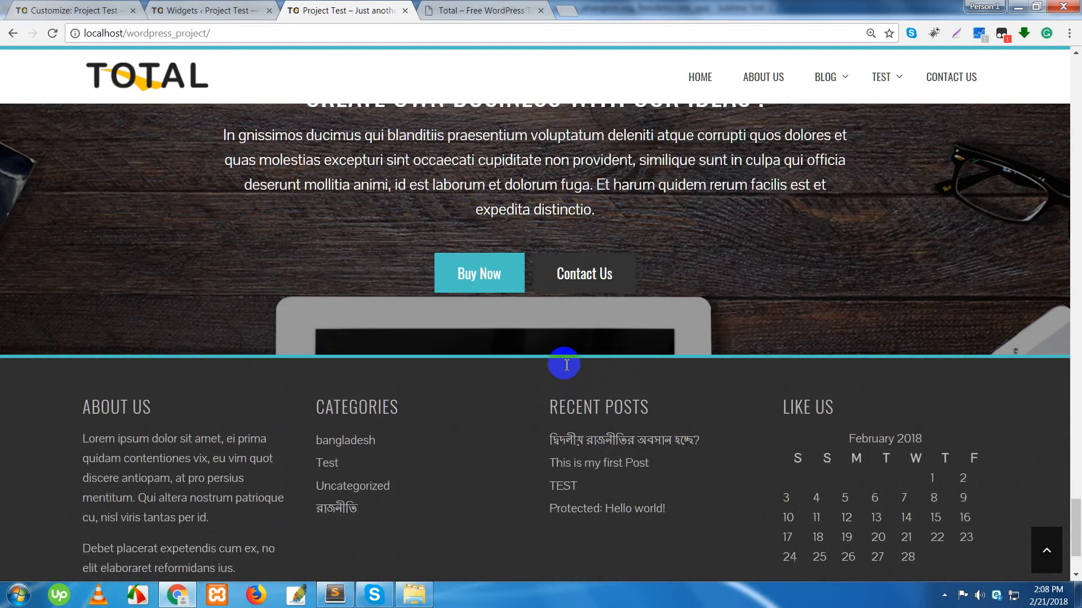
scroll(562, 369, "down", 2)
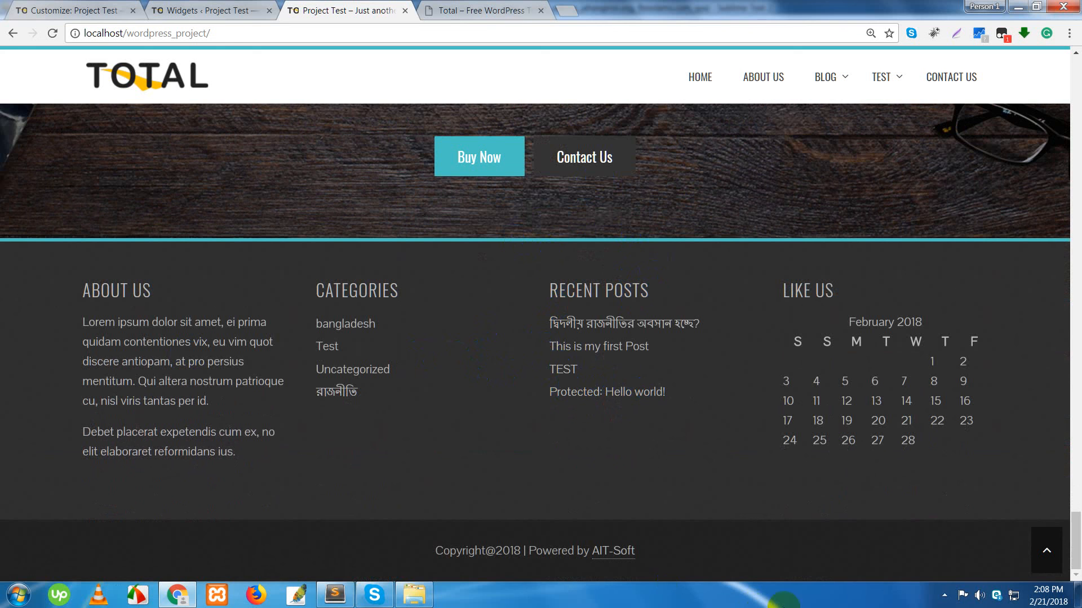
left_click(945, 595)
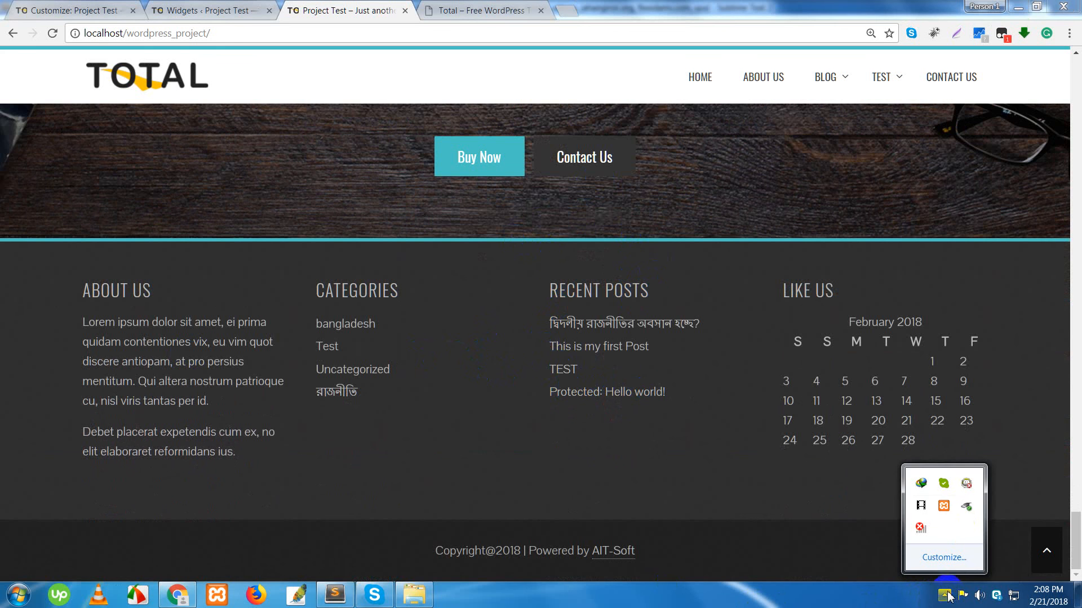
left_click(546, 84)
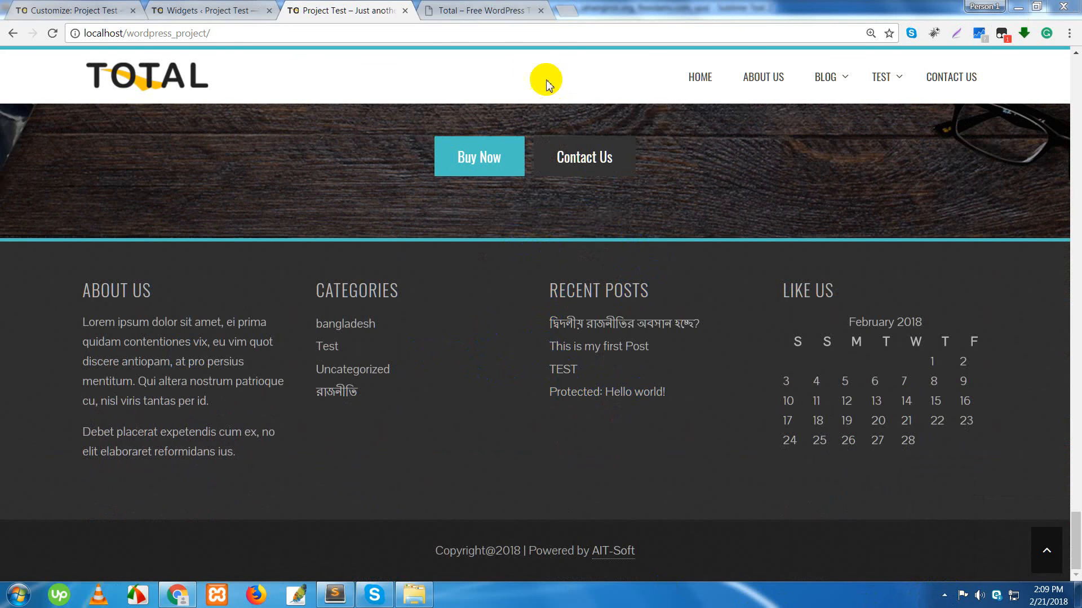
Search Google in a new browser tab for "free hosting site" and look through the results.
left_click(565, 10)
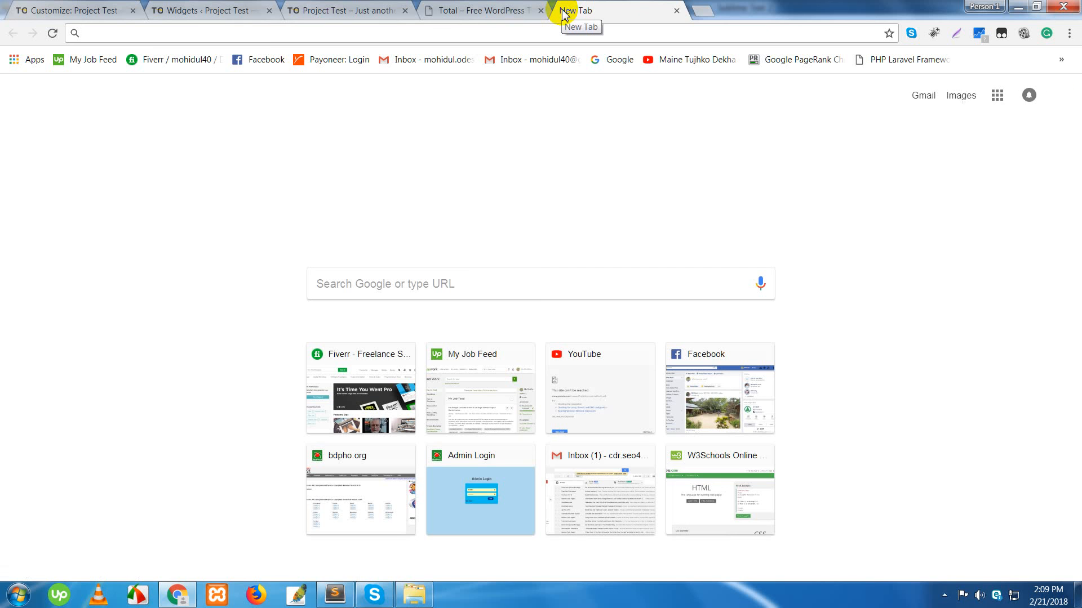
type("f")
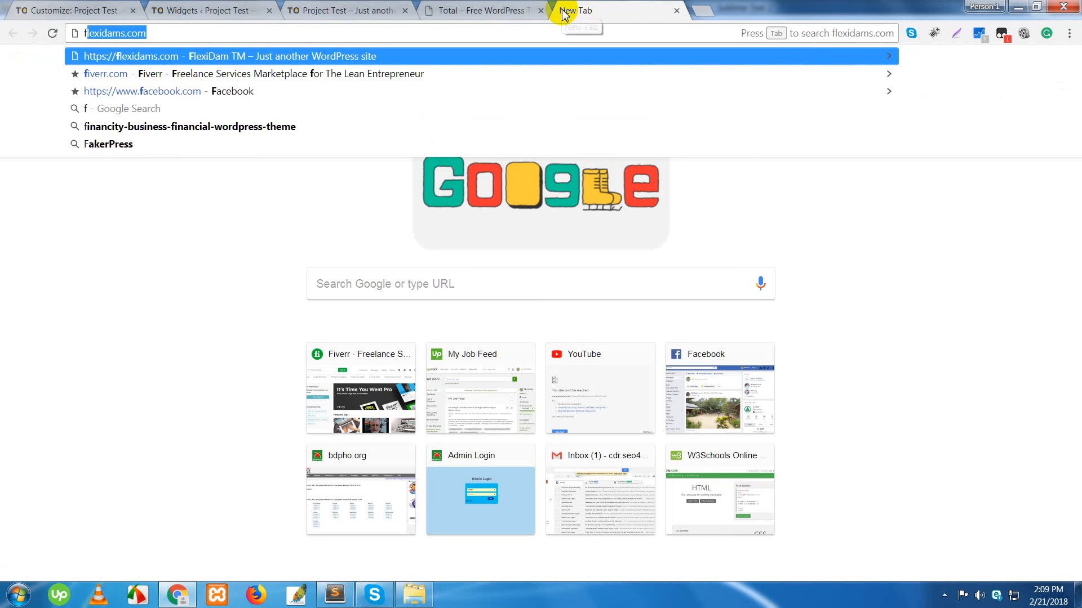
type("ree h")
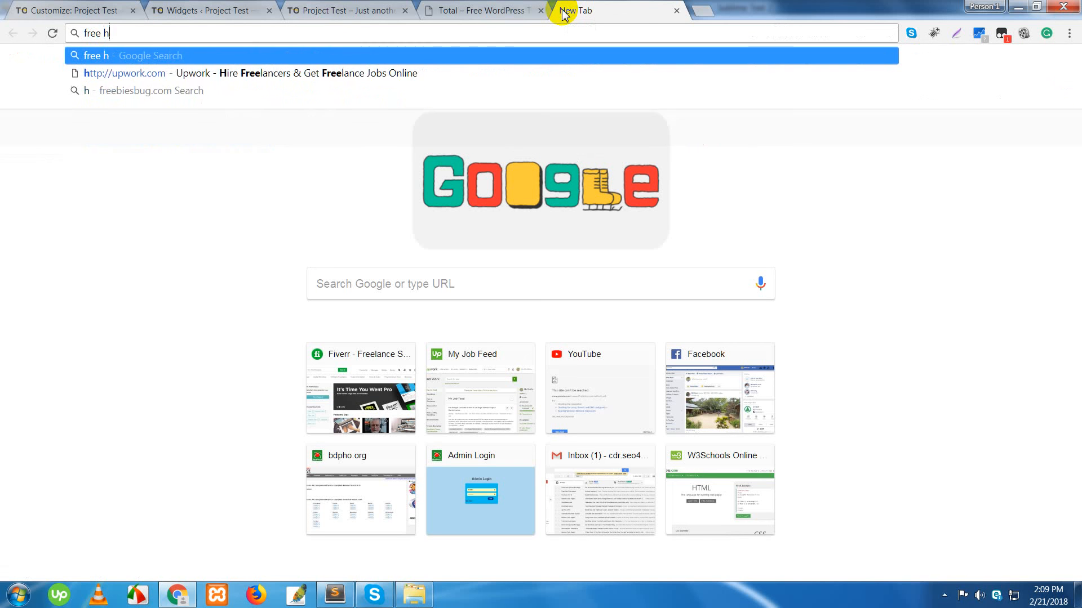
type("osting site")
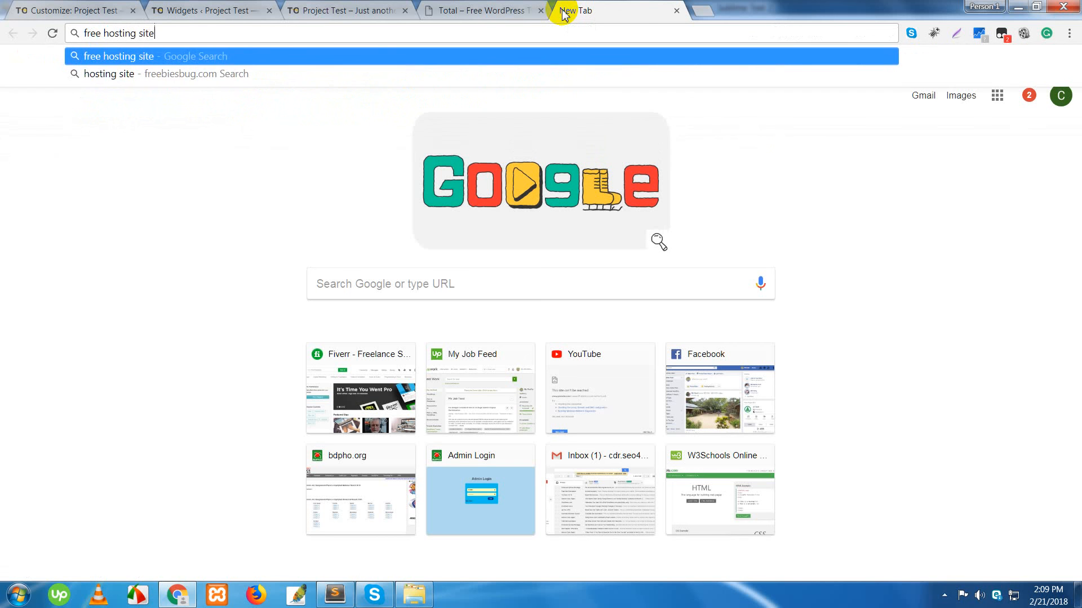
key("Return")
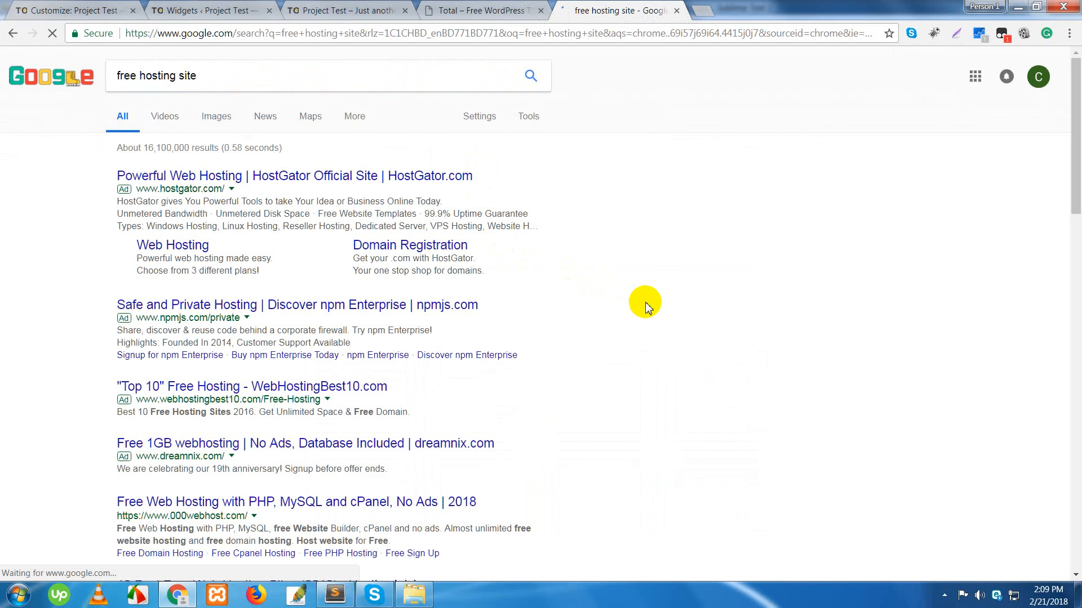
scroll(646, 307, "down", 1)
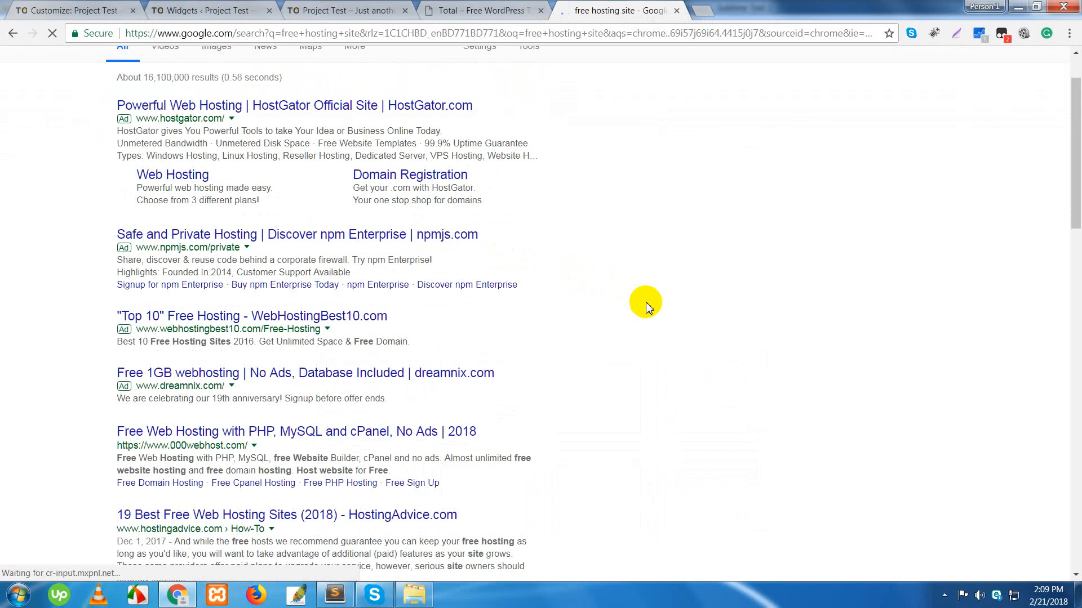
scroll(646, 307, "down", 3)
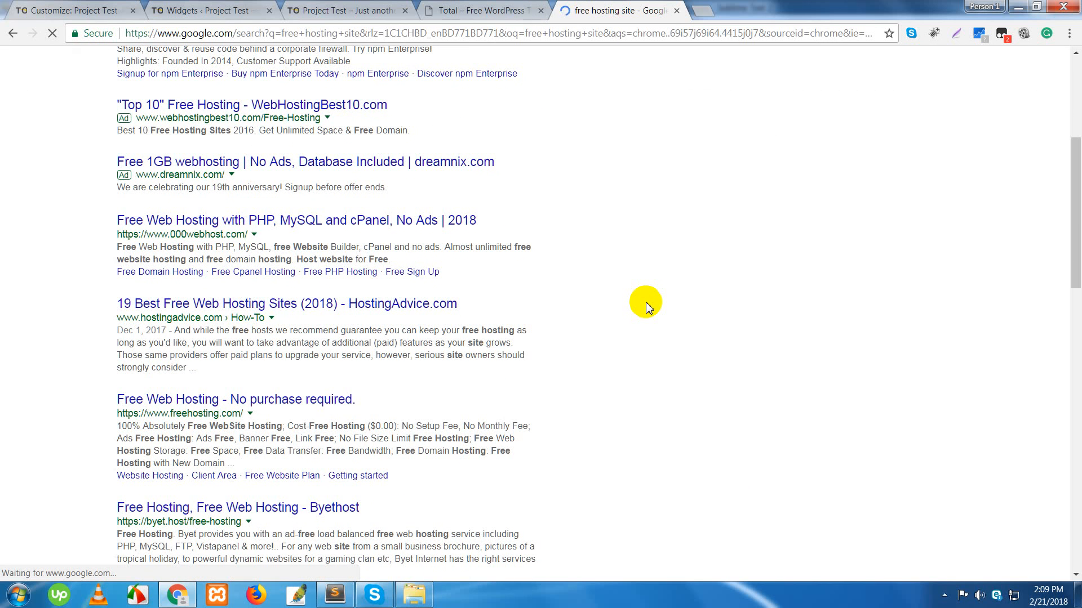
scroll(647, 308, "down", 2)
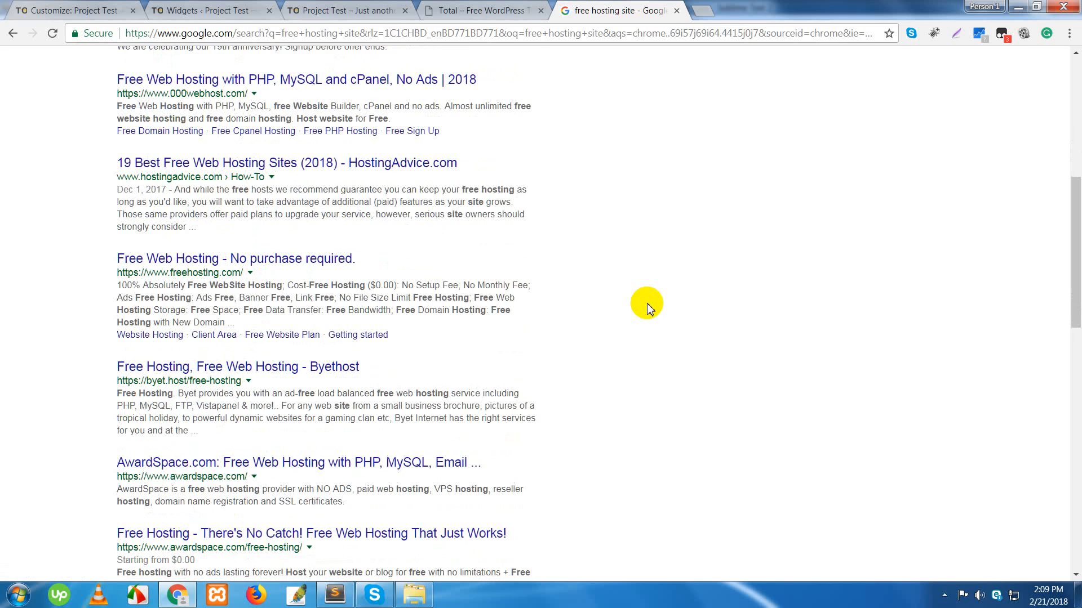
scroll(647, 308, "down", 3)
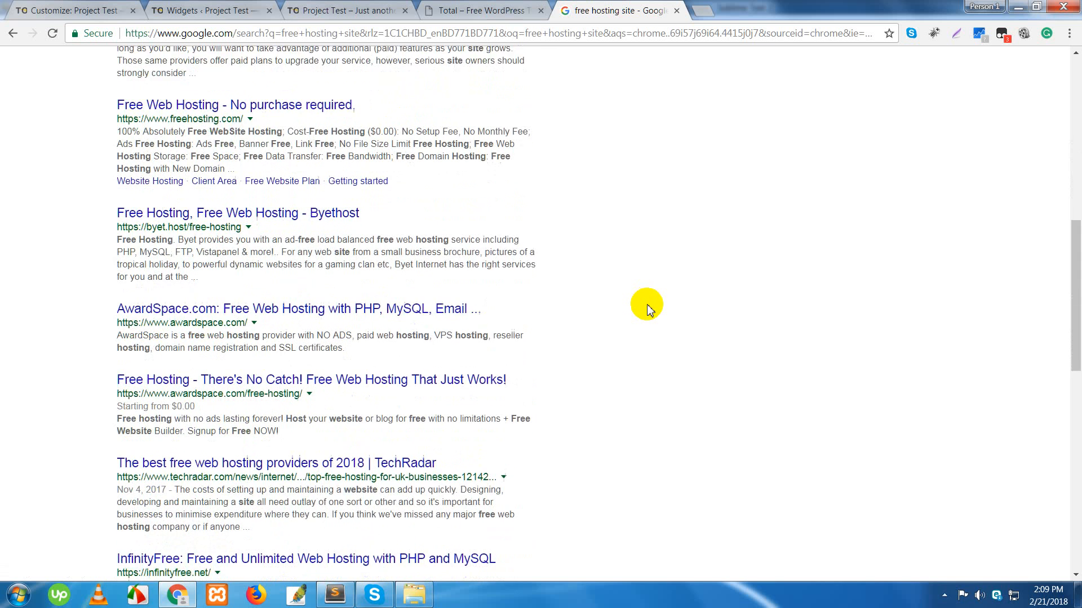
scroll(647, 308, "down", 5)
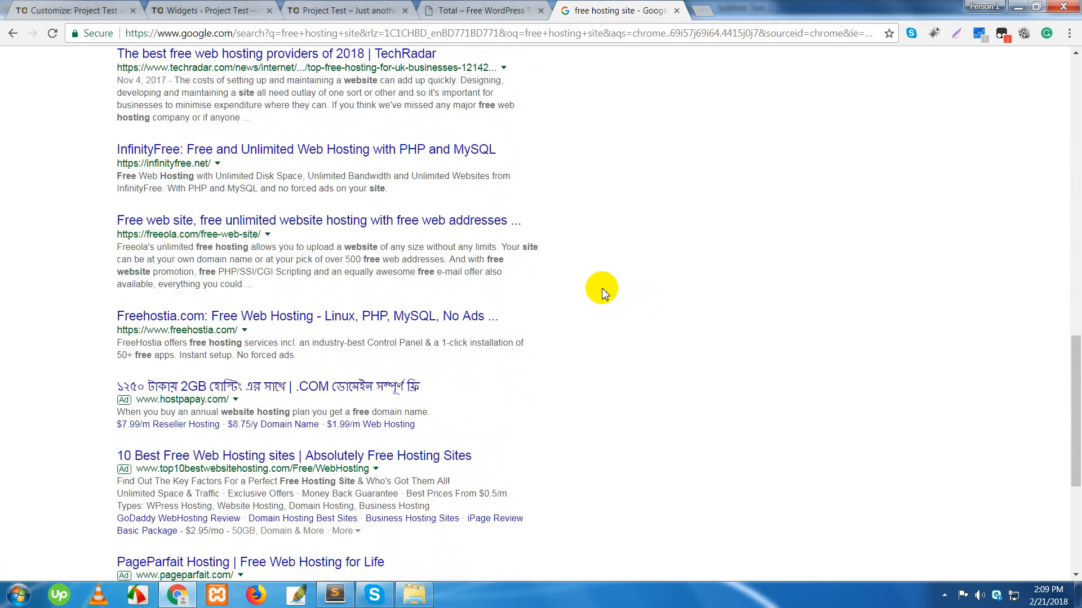
left_click(944, 596)
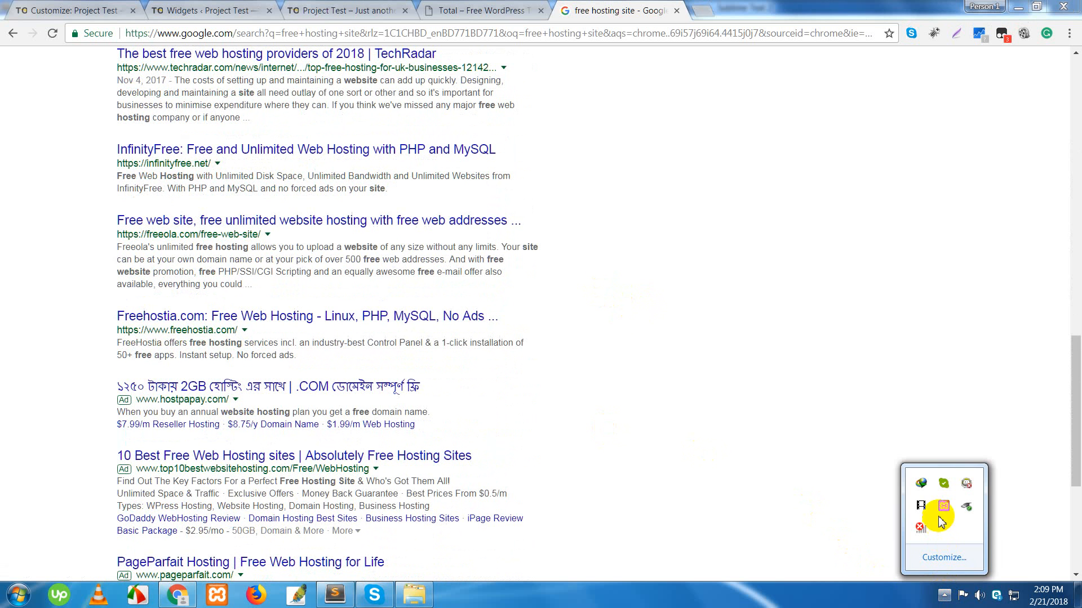